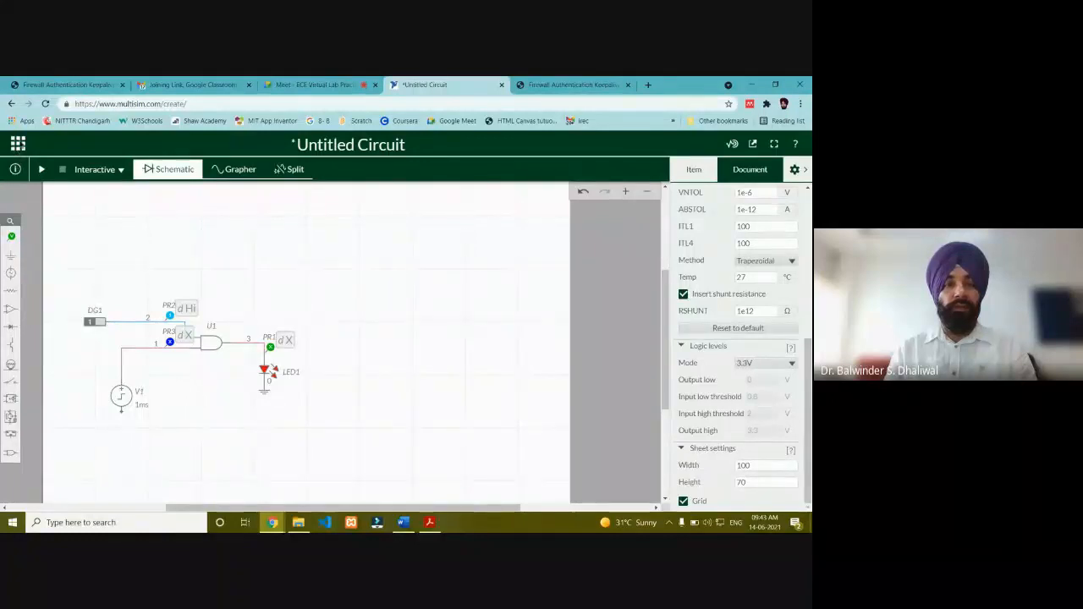
# Leave the untitled circuit for My Circuits, discarding its unsaved changes, and log out of the account
pyautogui.click(18, 144)
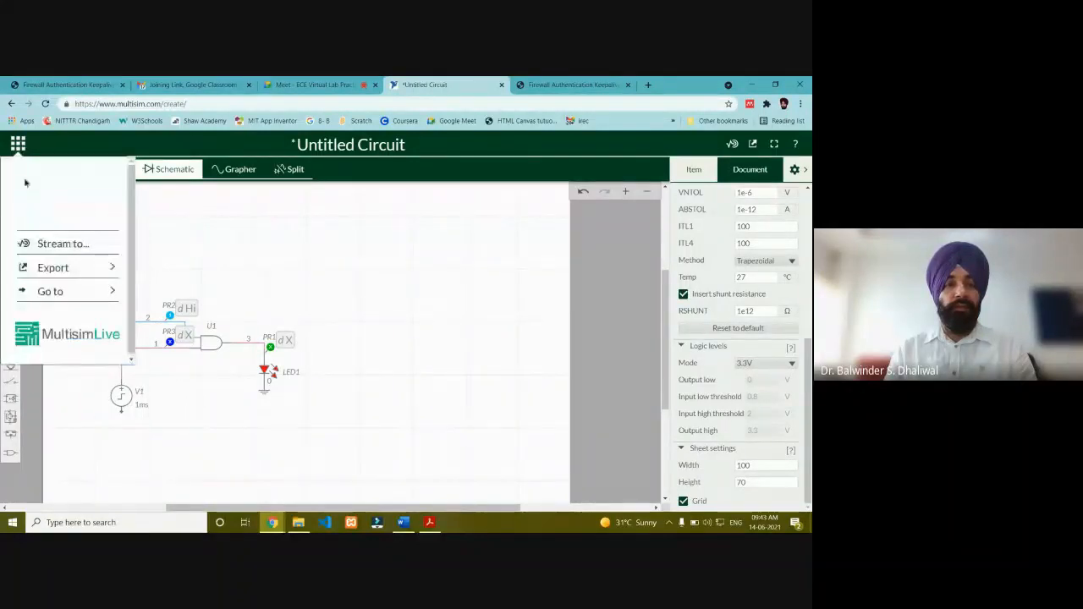
pyautogui.click(63, 293)
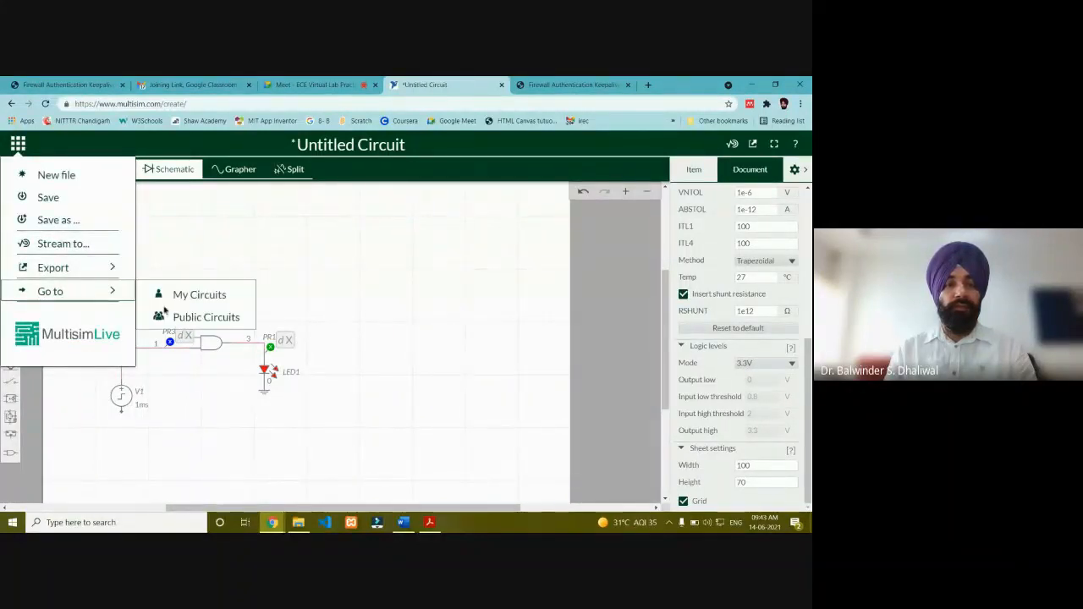
pyautogui.click(186, 305)
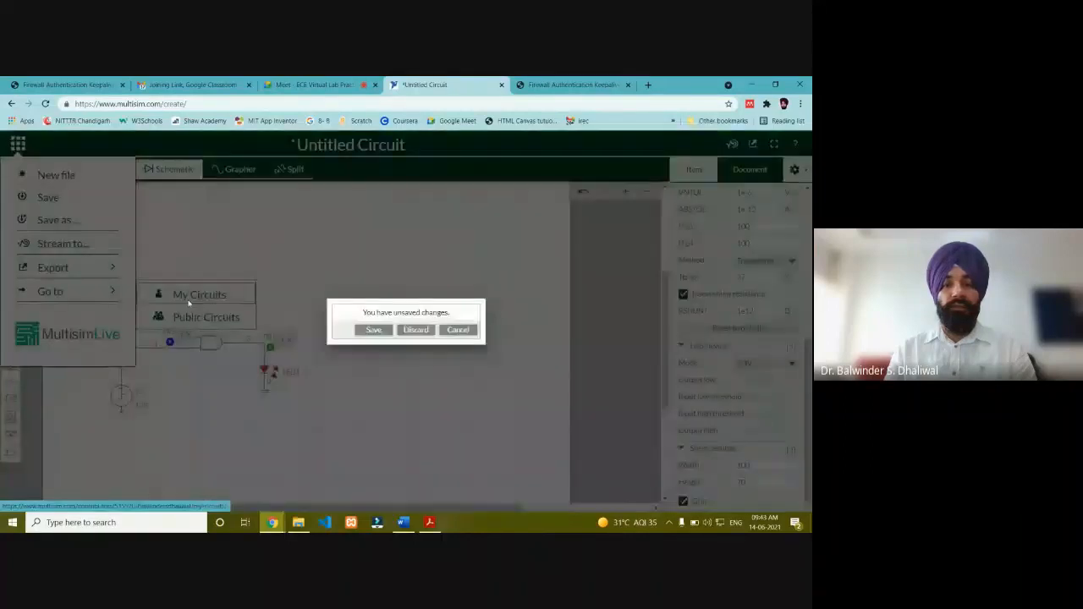
pyautogui.click(403, 333)
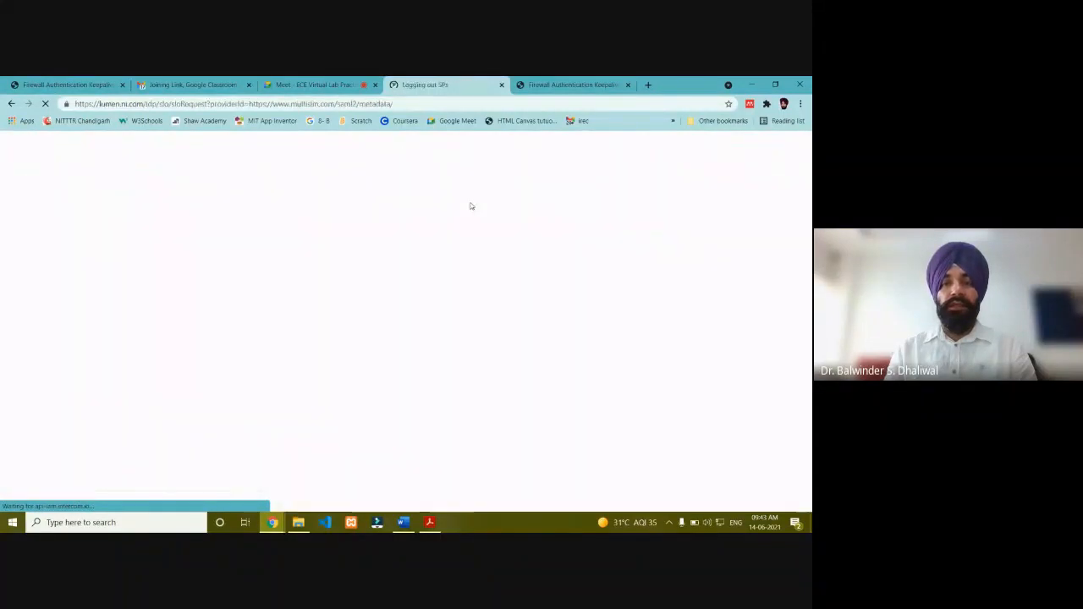
# Search Google for "multisim live" in a new browser tab and open the Multisim Live Online Circuit Simulator site
pyautogui.click(650, 85)
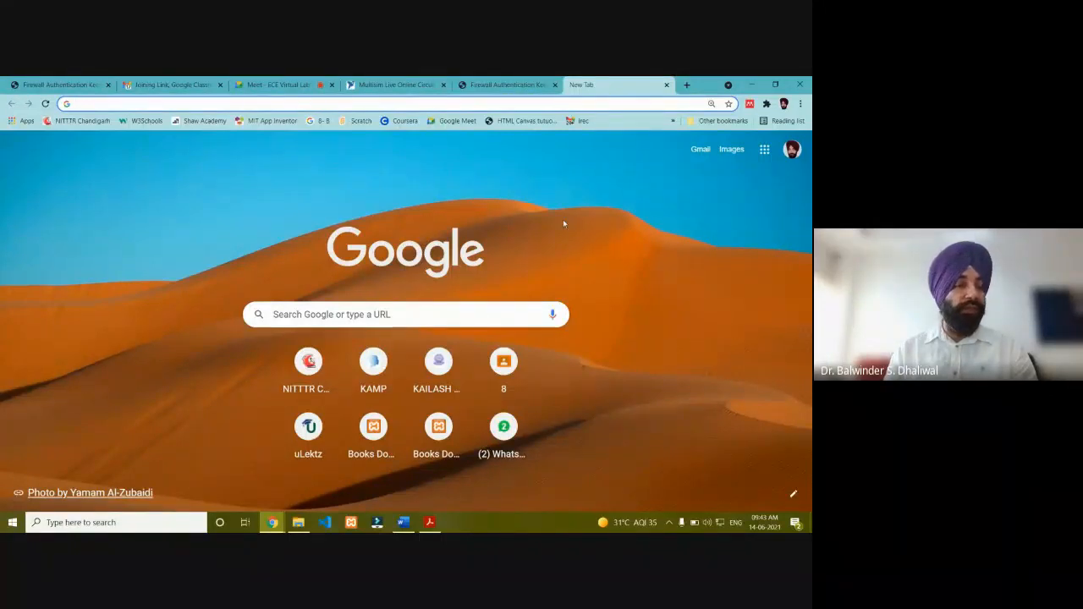
pyautogui.click(363, 314)
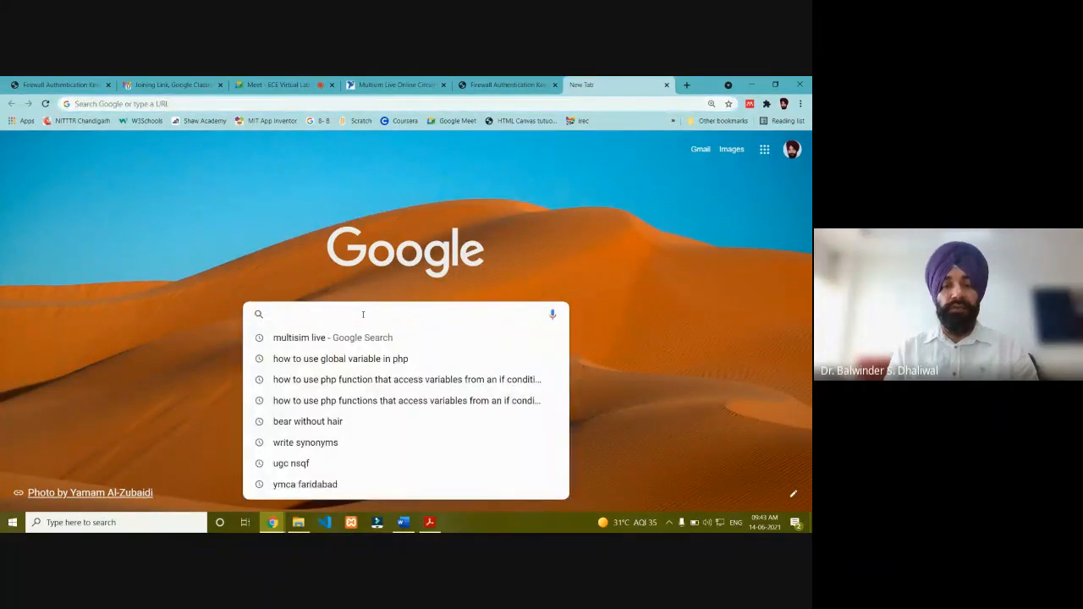
pyautogui.write('m')
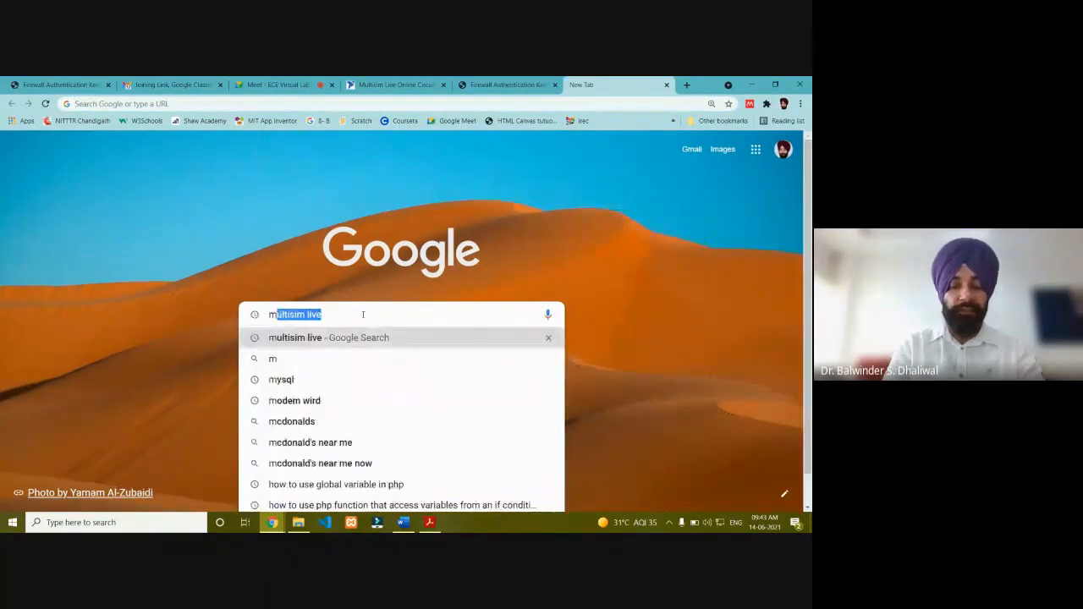
pyautogui.write('ultisim li')
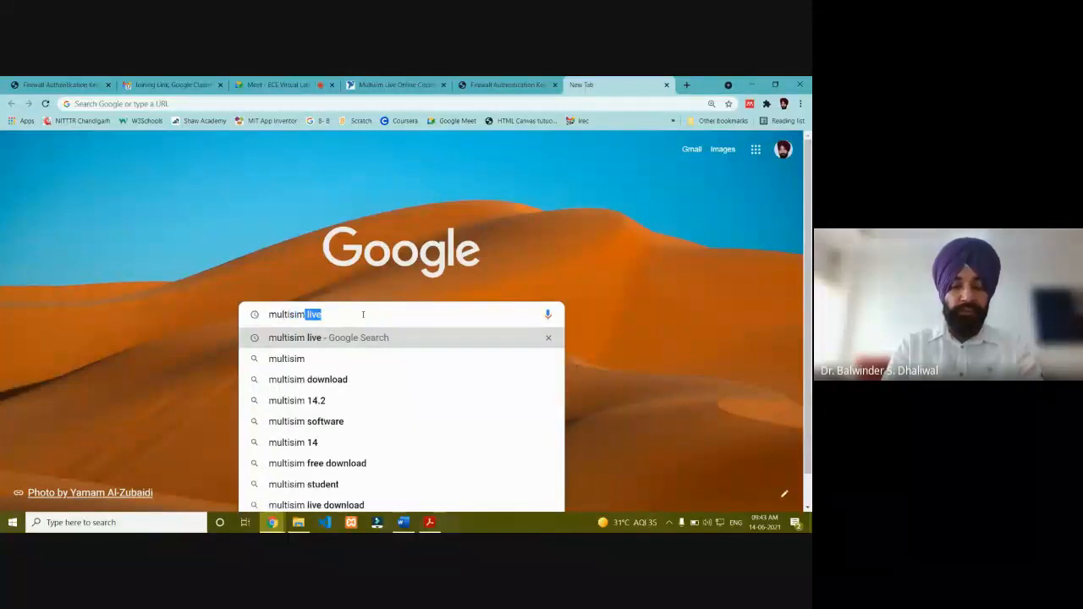
pyautogui.write('ve')
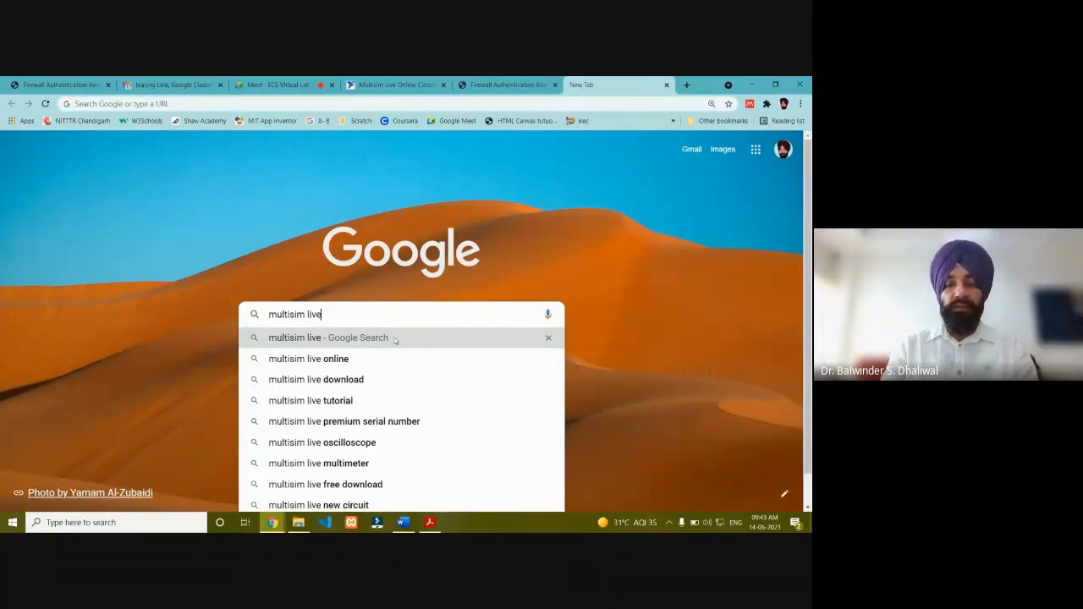
pyautogui.click(394, 339)
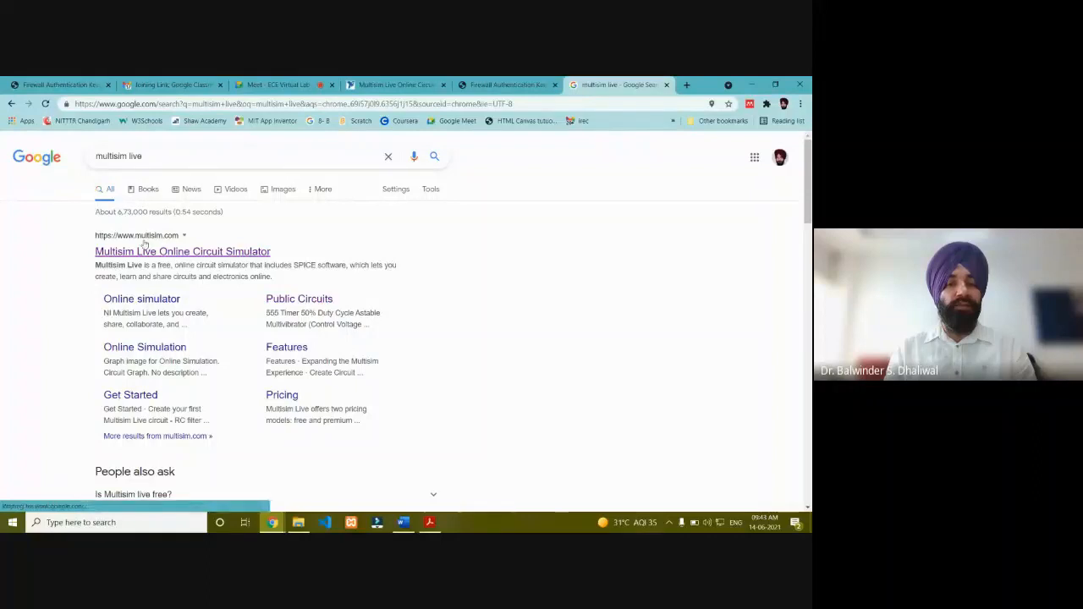
pyautogui.click(189, 255)
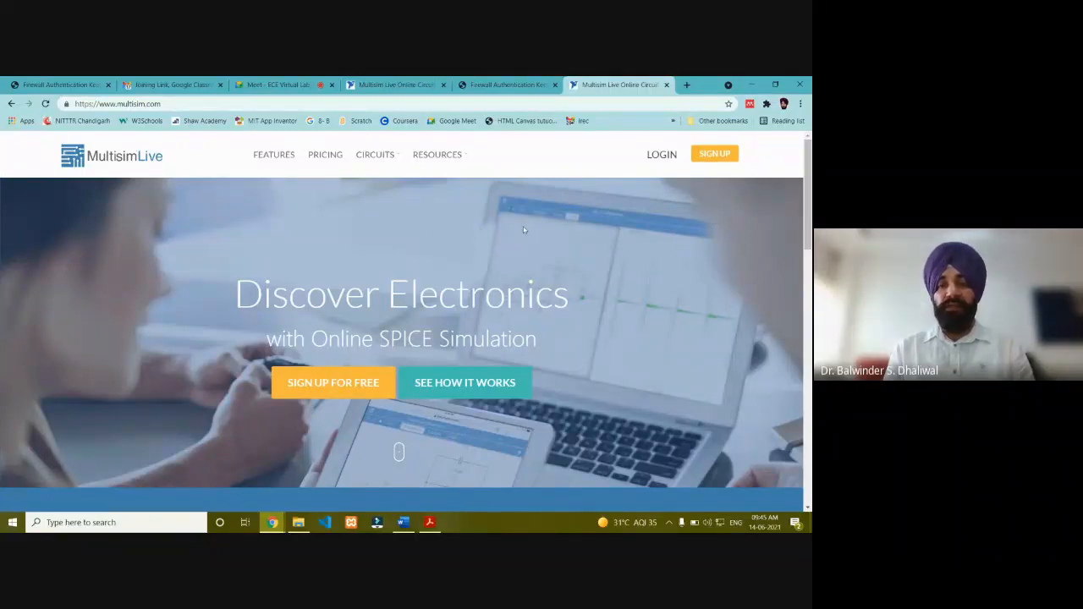
# Open the sign-up page and examine the NI User Account form's fields, including the available Role options
pyautogui.click(714, 160)
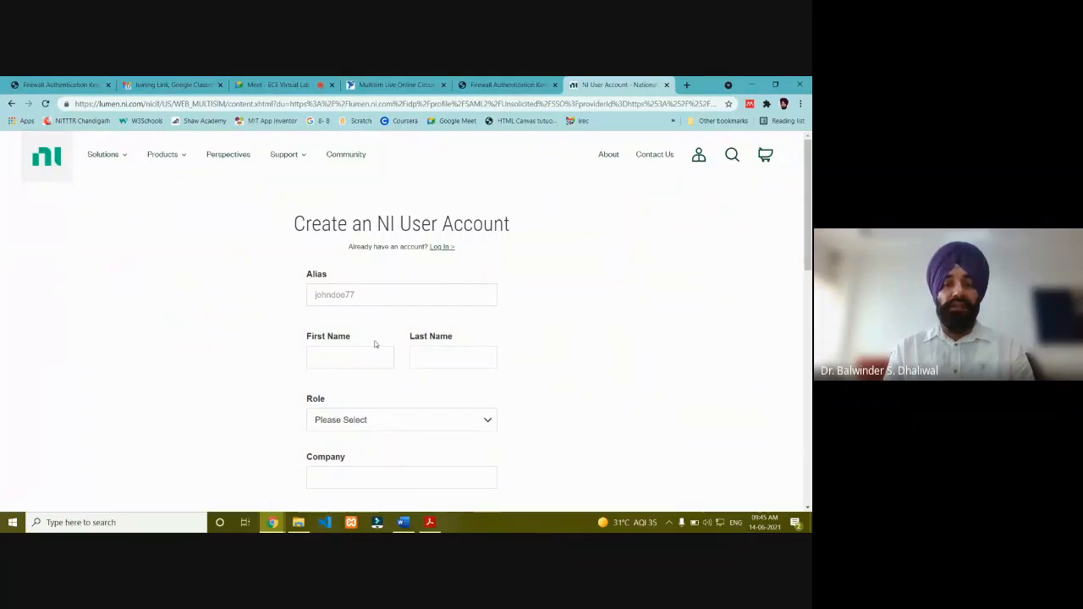
pyautogui.scroll(-1, 595, 342)
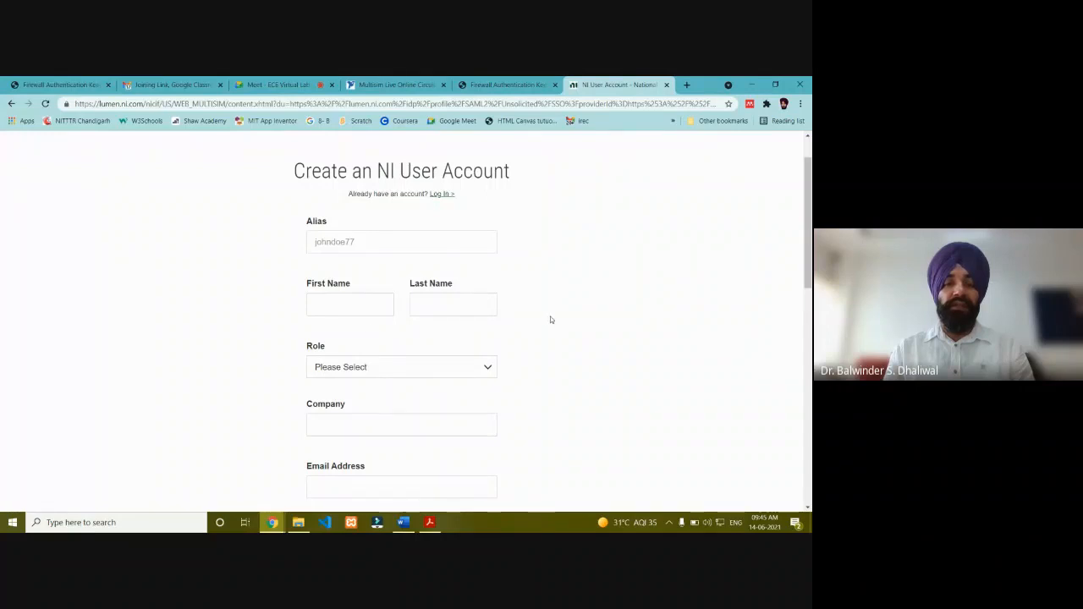
pyautogui.scroll(-1, 551, 320)
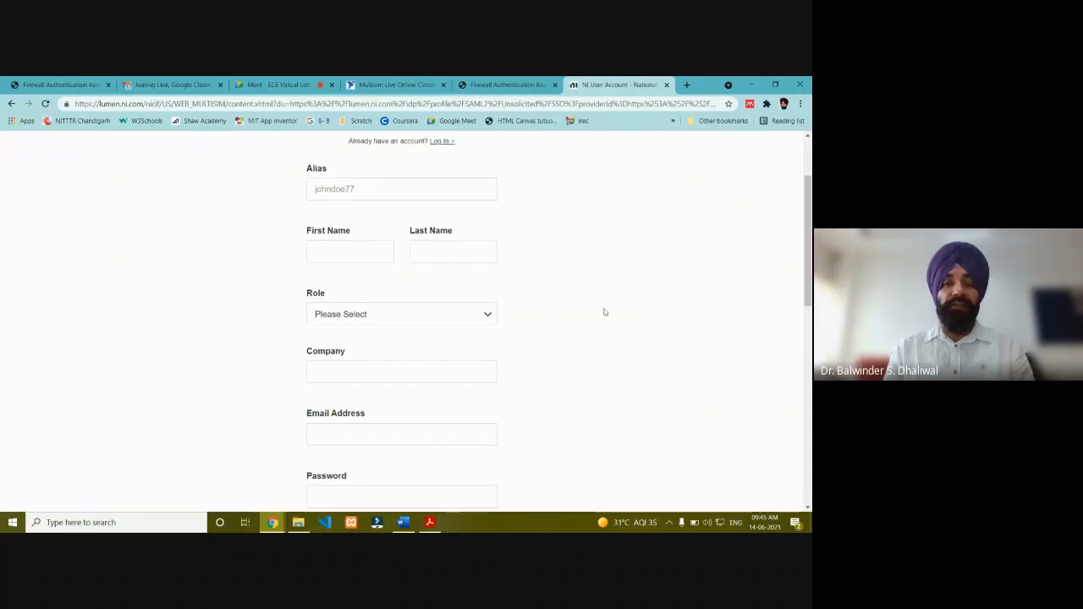
pyautogui.scroll(-1, 604, 312)
pyautogui.click(484, 261)
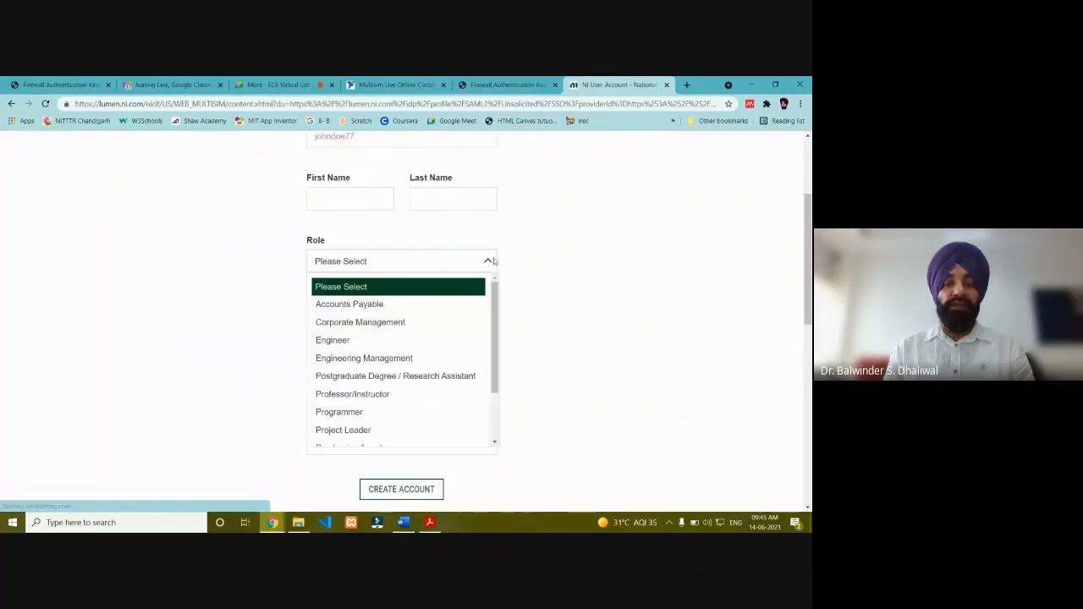
pyautogui.click(575, 276)
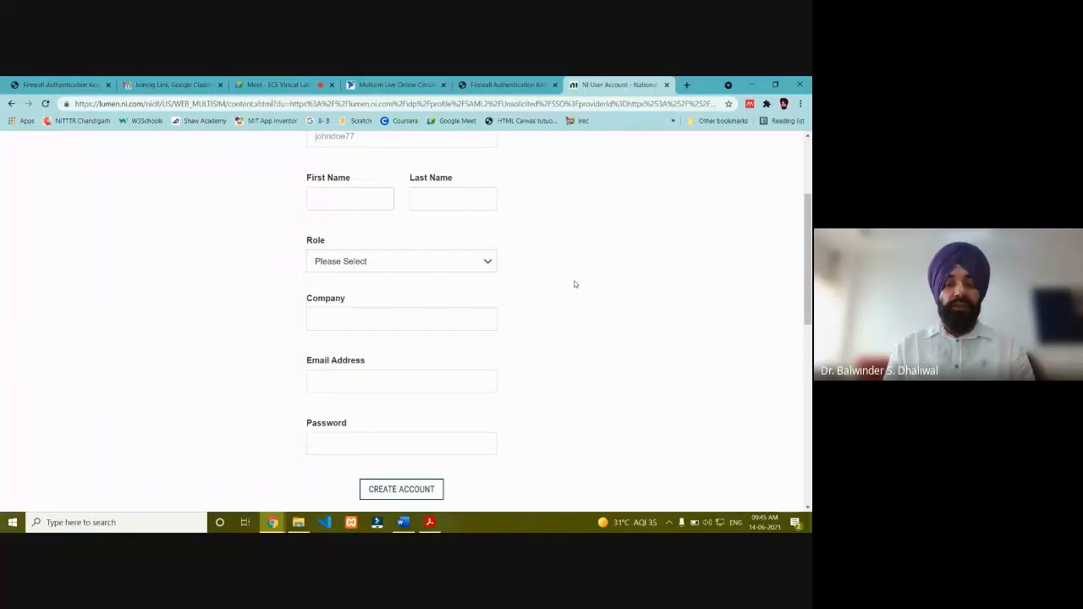
pyautogui.scroll(-1, 513, 293)
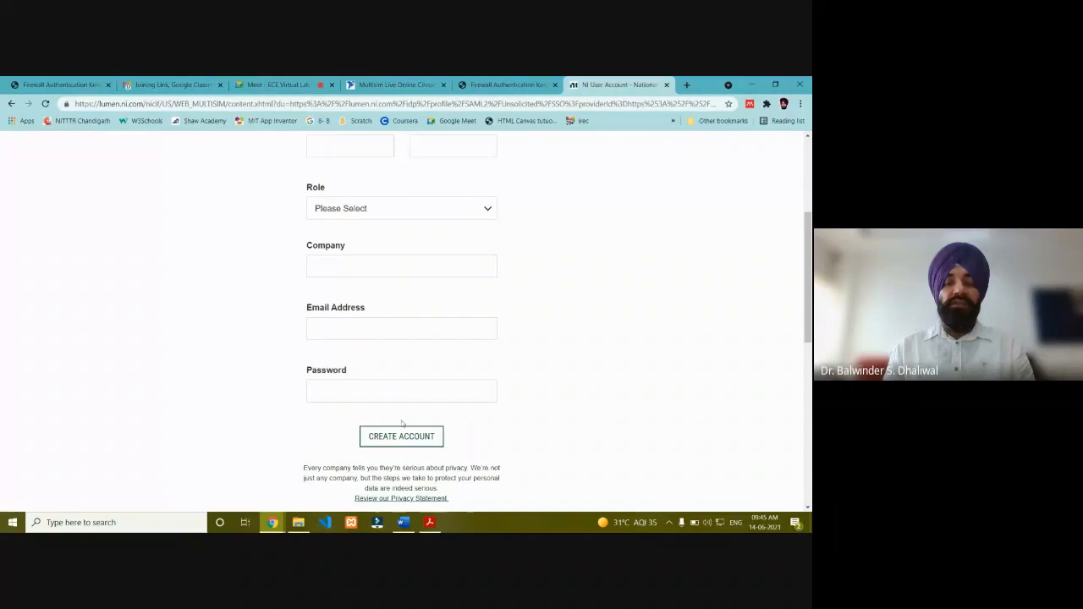
pyautogui.scroll(1, 611, 332)
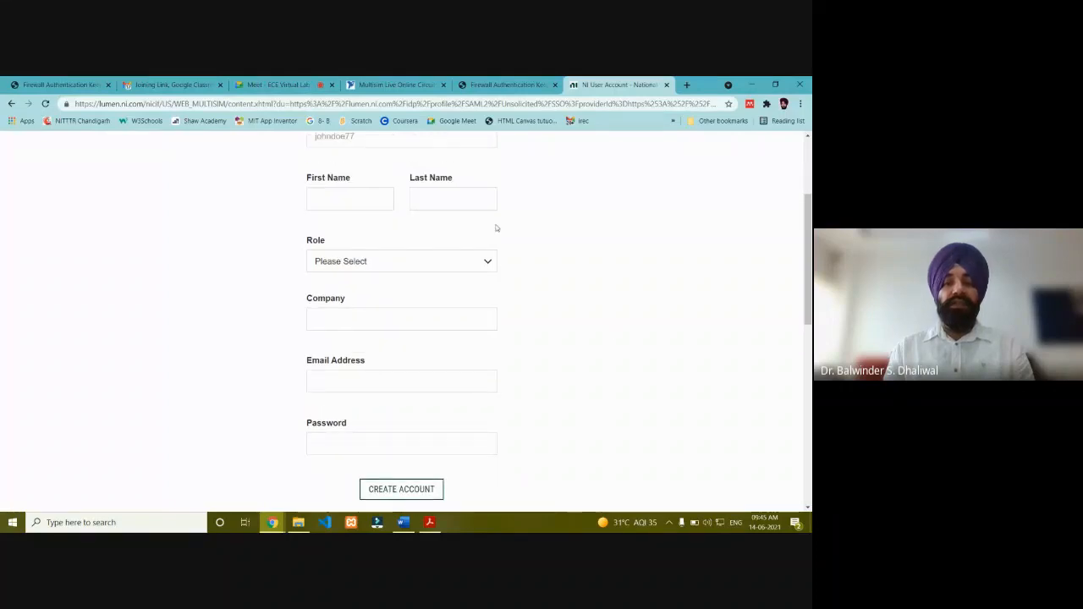
pyautogui.scroll(-1, 584, 328)
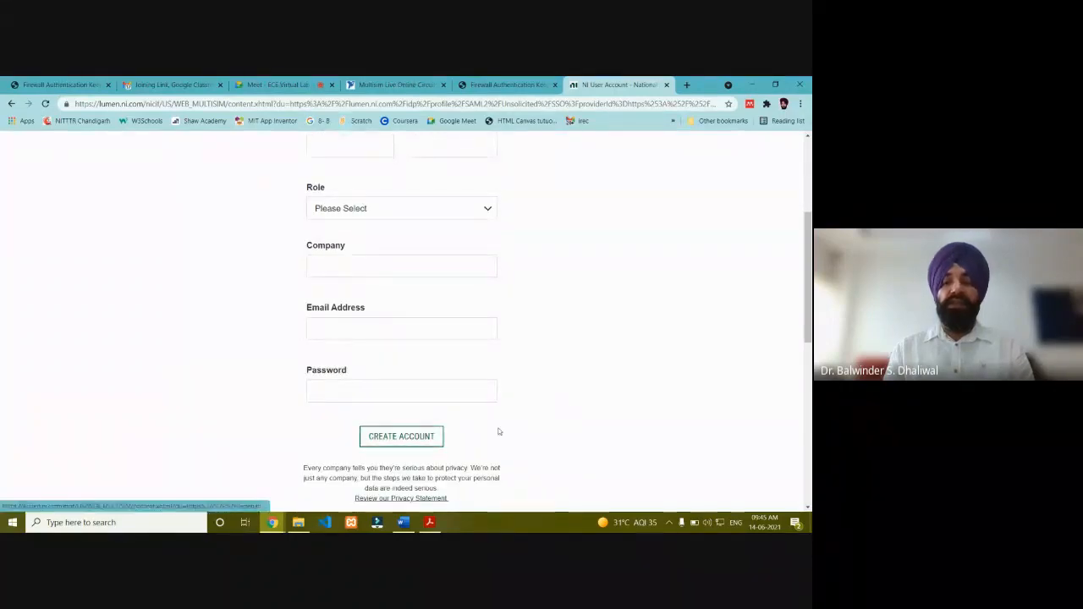
pyautogui.scroll(2, 599, 312)
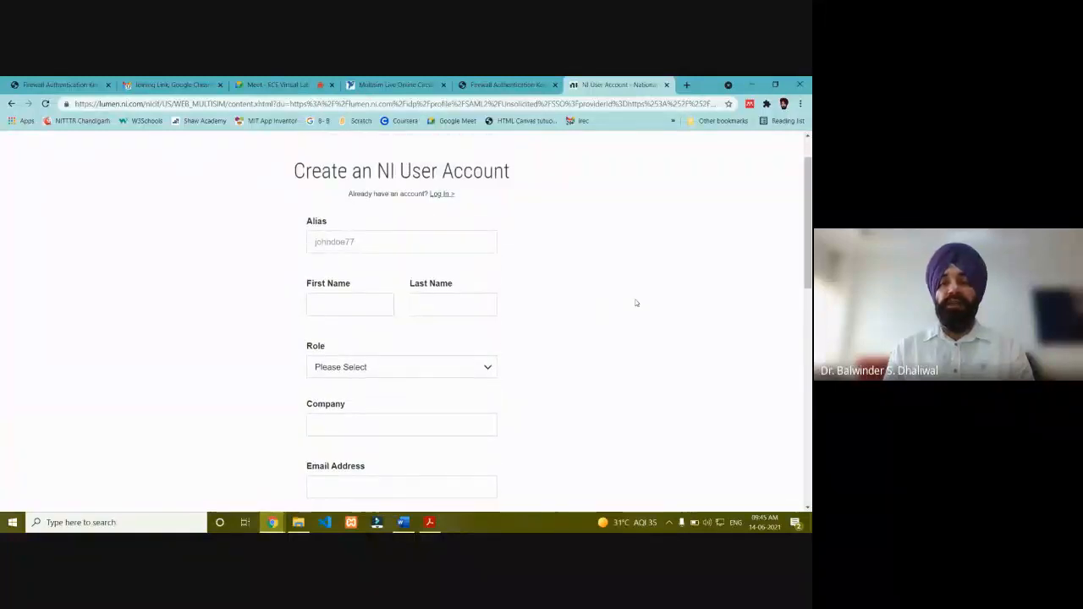
pyautogui.scroll(1, 625, 301)
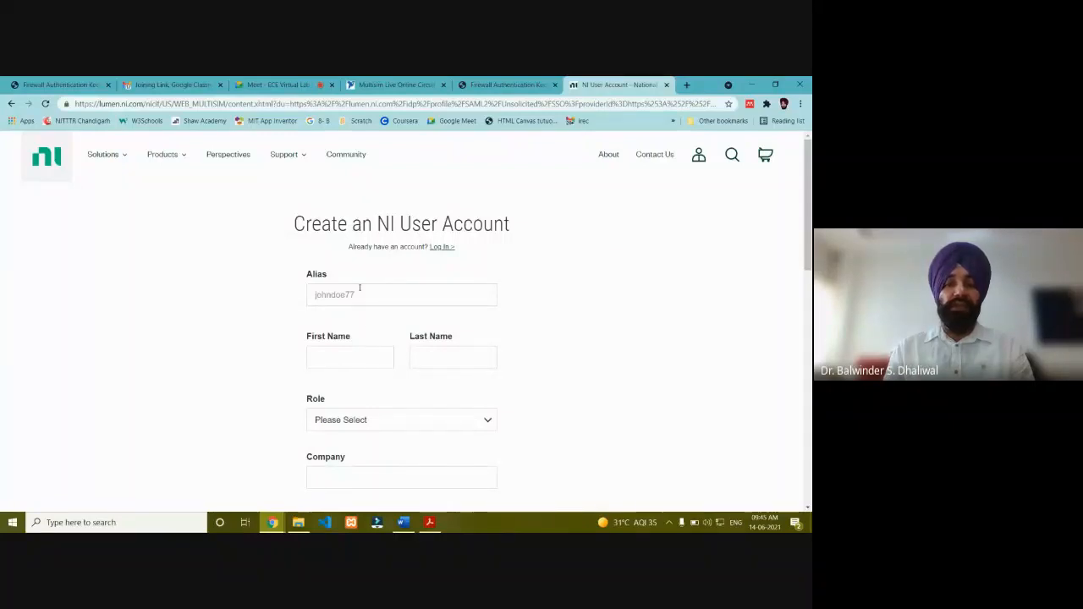
# Switch to the existing-account login and submit the account e-mail and password
pyautogui.click(443, 249)
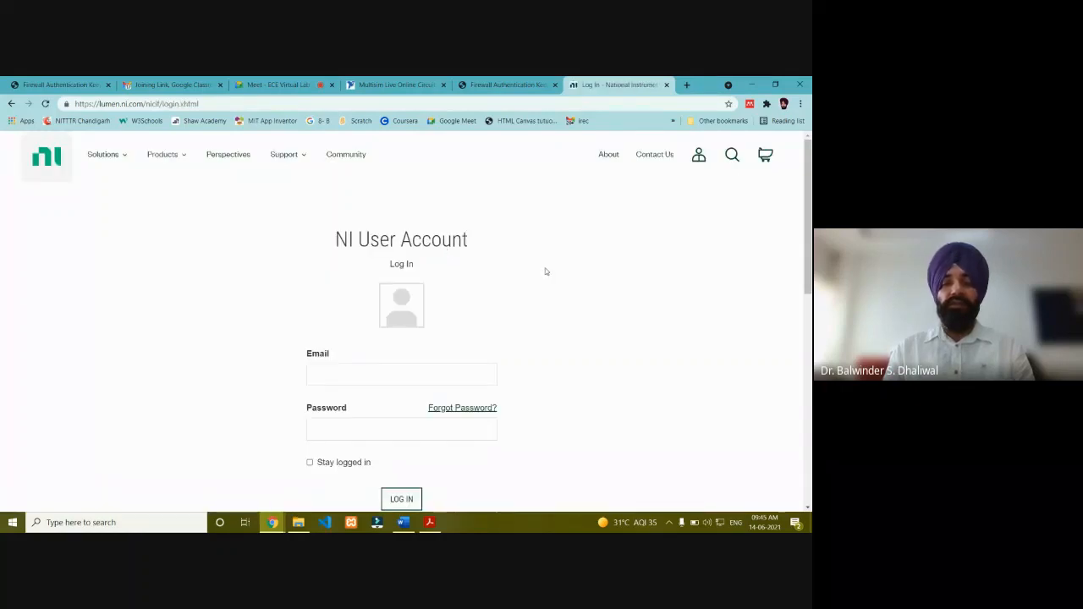
pyautogui.scroll(-2, 546, 271)
pyautogui.scroll(1, 546, 272)
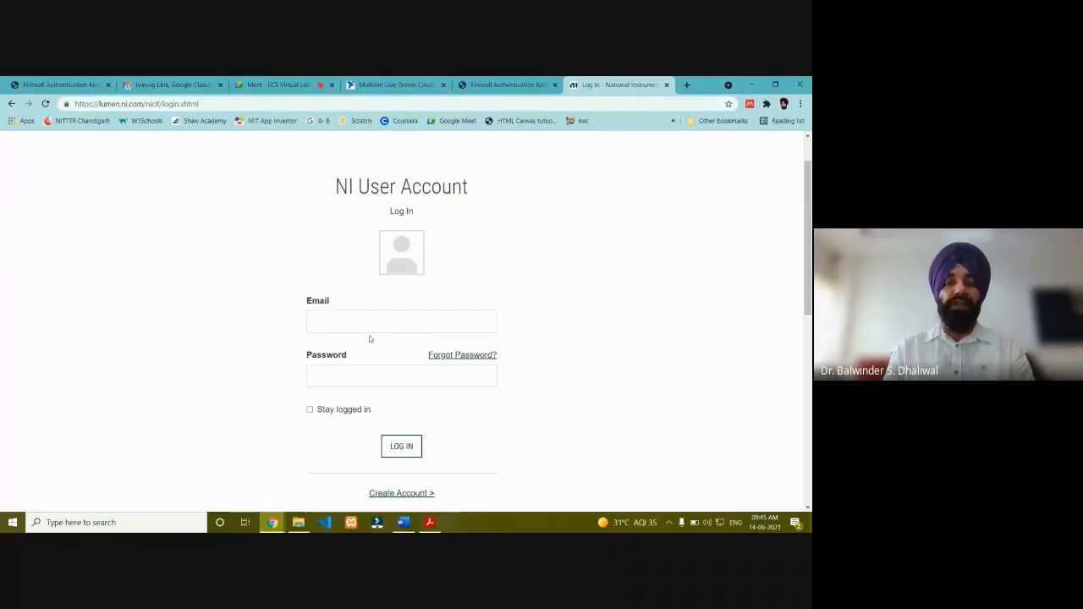
pyautogui.click(327, 321)
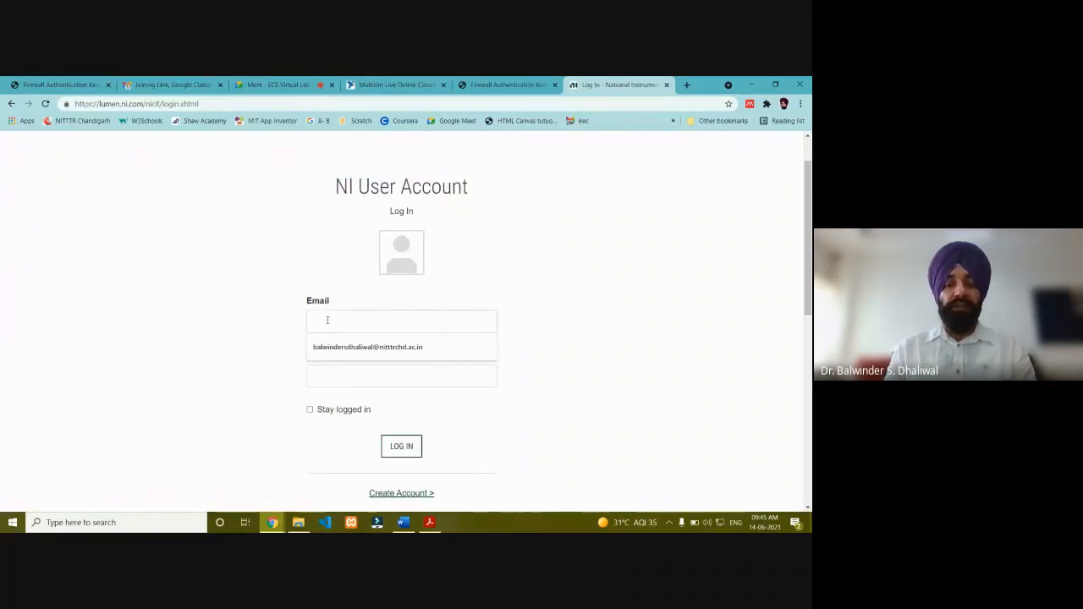
pyautogui.click(335, 347)
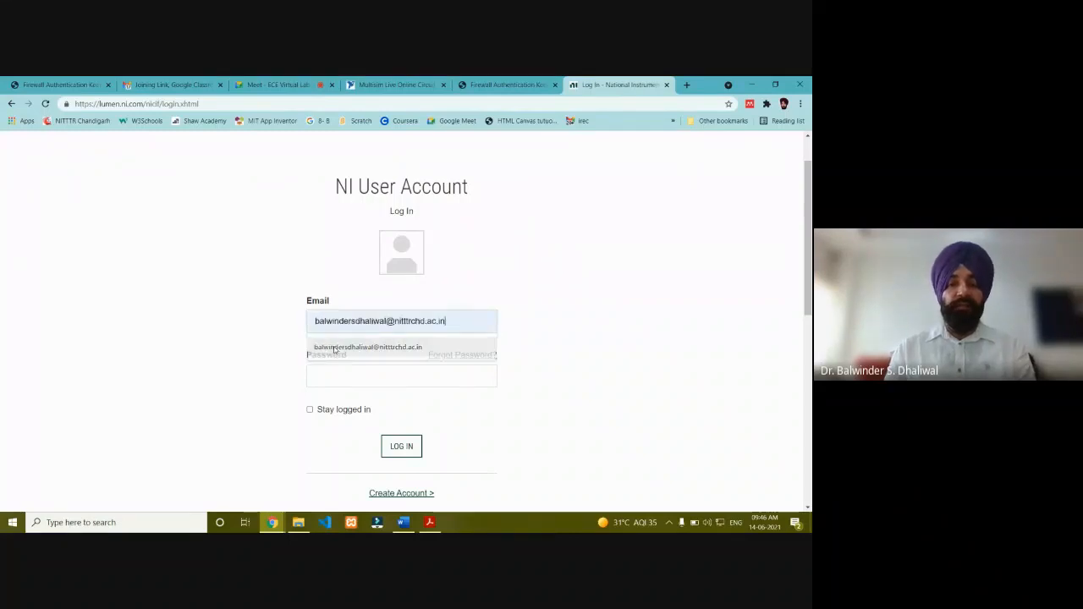
pyautogui.click(331, 377)
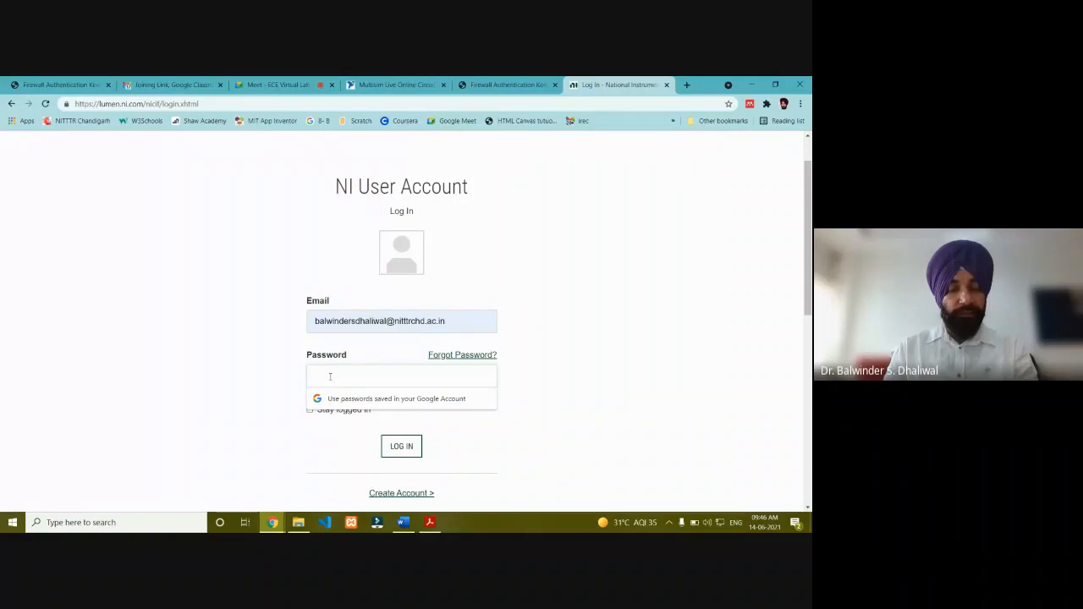
pyautogui.write('••')
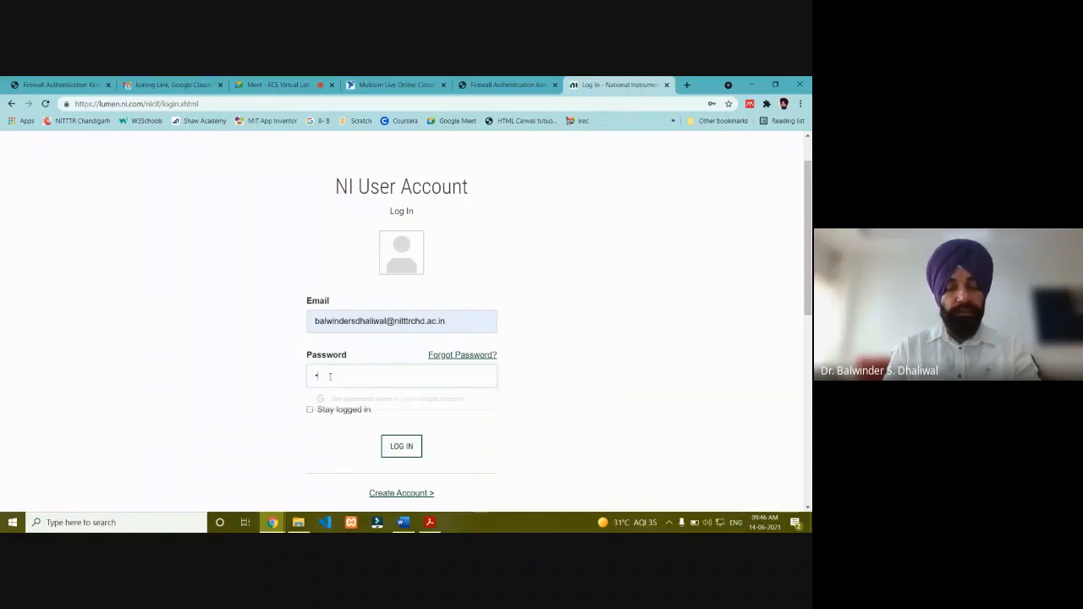
pyautogui.write('••••••••')
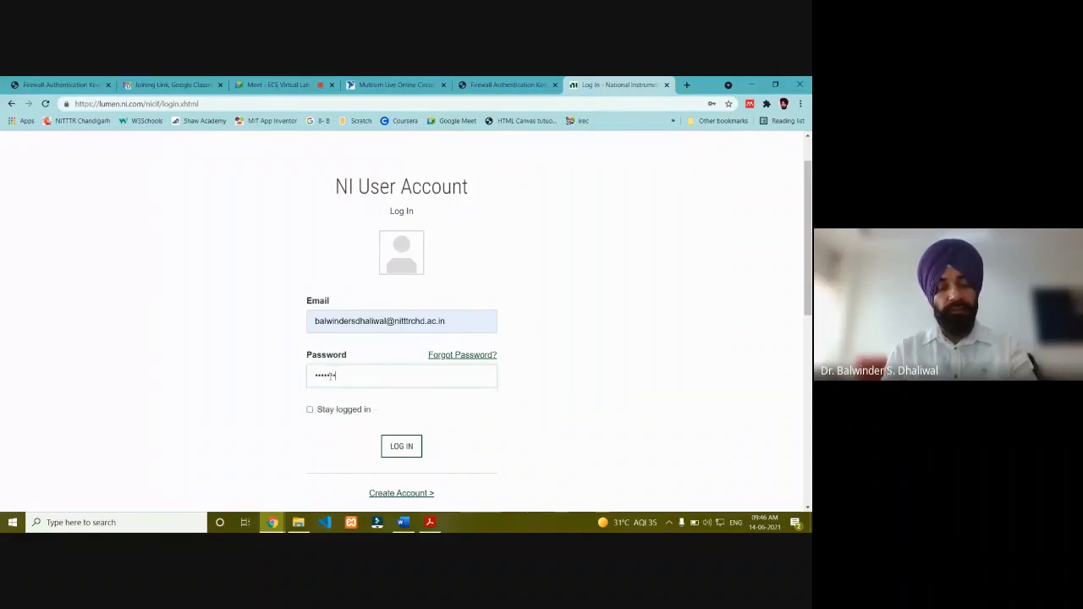
pyautogui.click(394, 446)
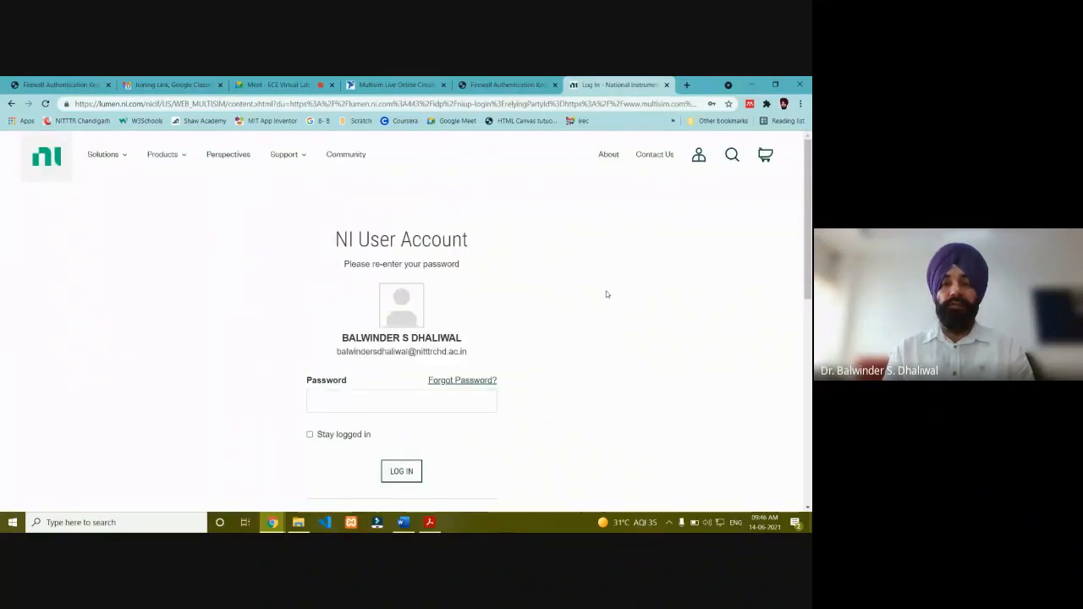
# Re-enter the account password on the NI User Account page and log in
pyautogui.click(384, 402)
pyautogui.write('*')
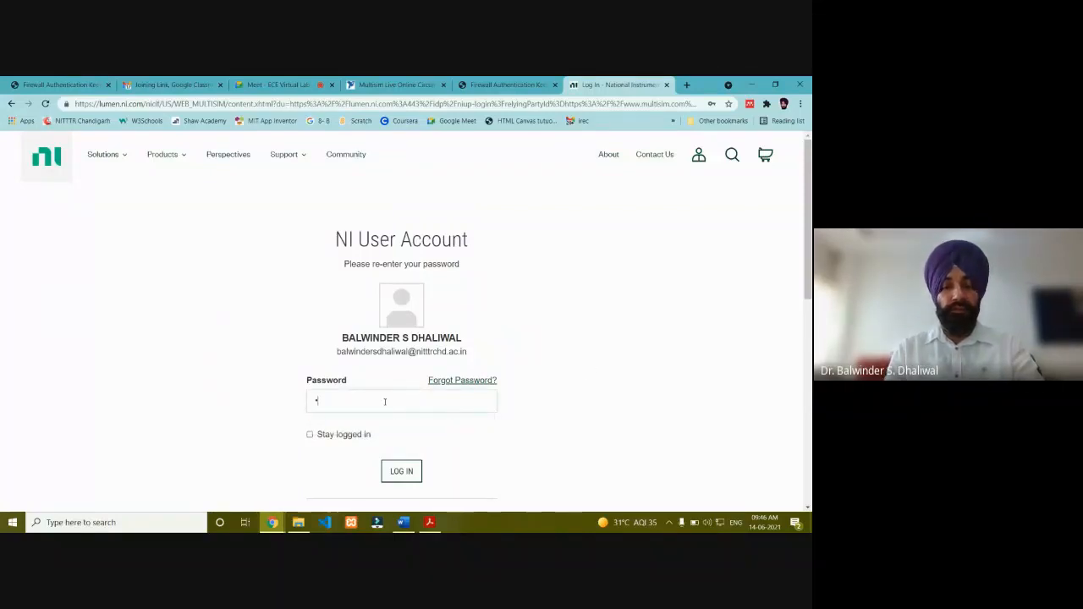
pyautogui.write('********')
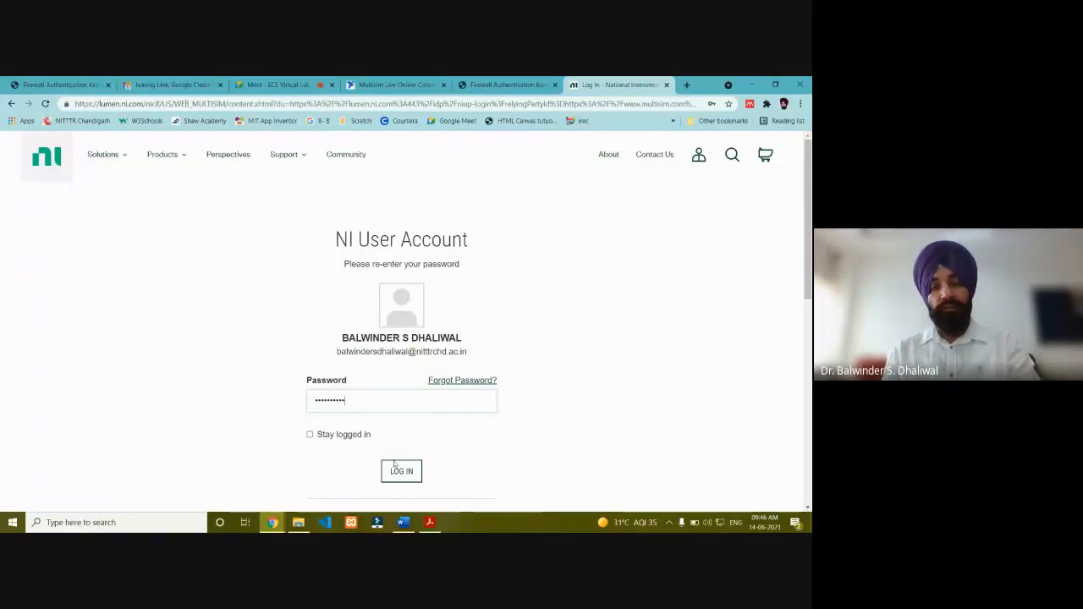
pyautogui.click(397, 474)
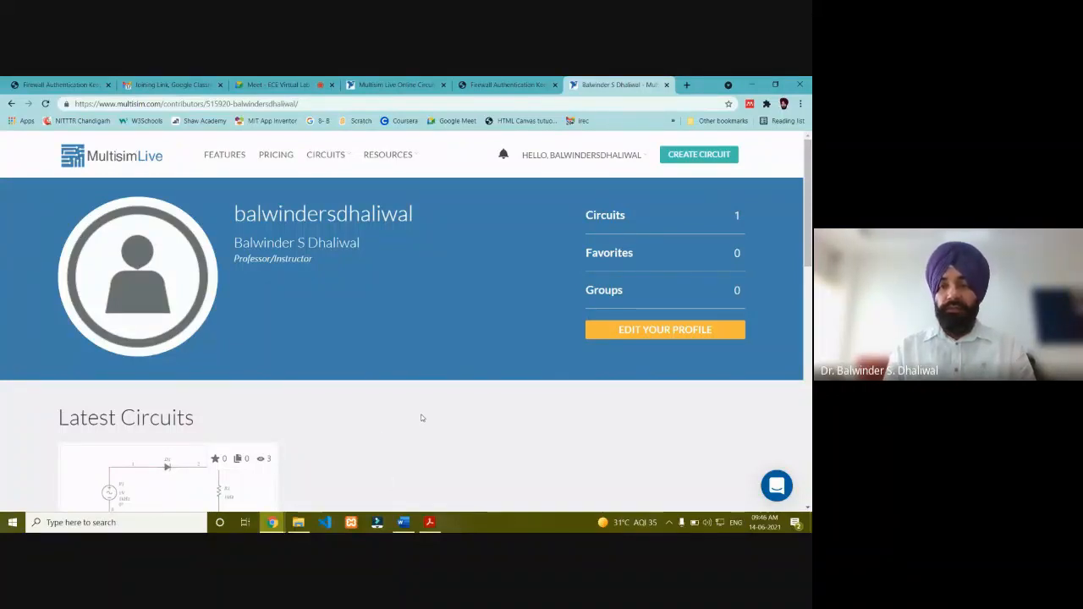
# Open the Features page and read the sections on expanding the Multisim experience and creating circuit schematics on any OS
pyautogui.click(223, 161)
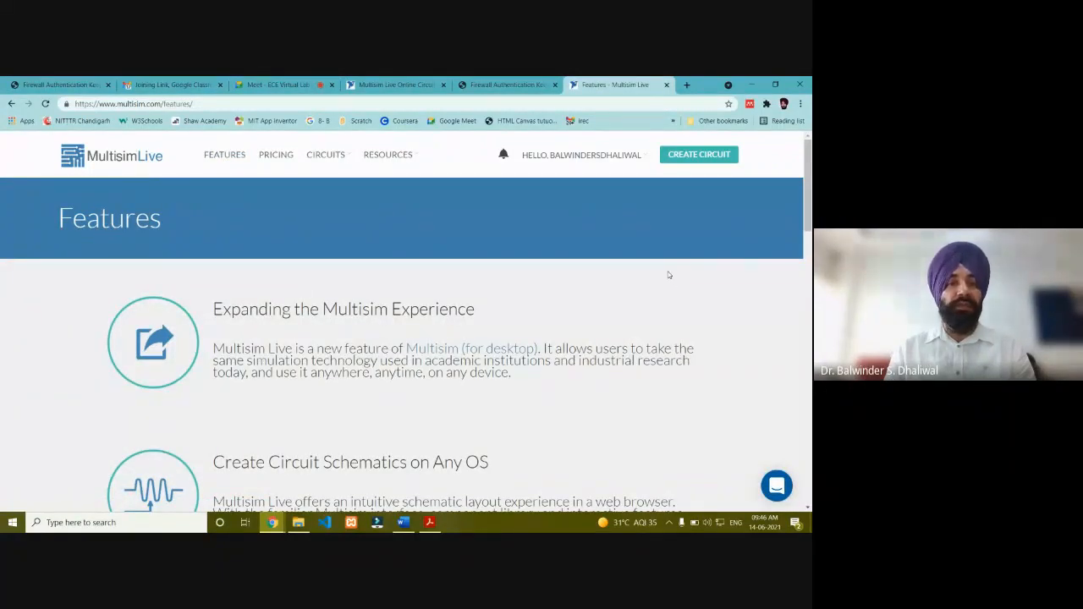
pyautogui.scroll(-1, 682, 282)
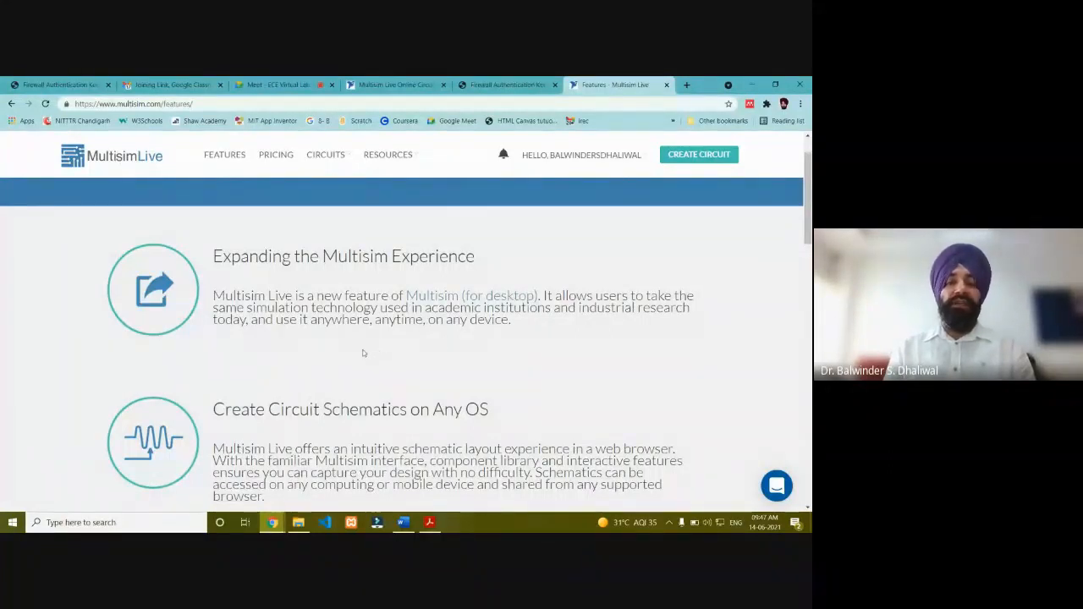
pyautogui.scroll(-3, 324, 356)
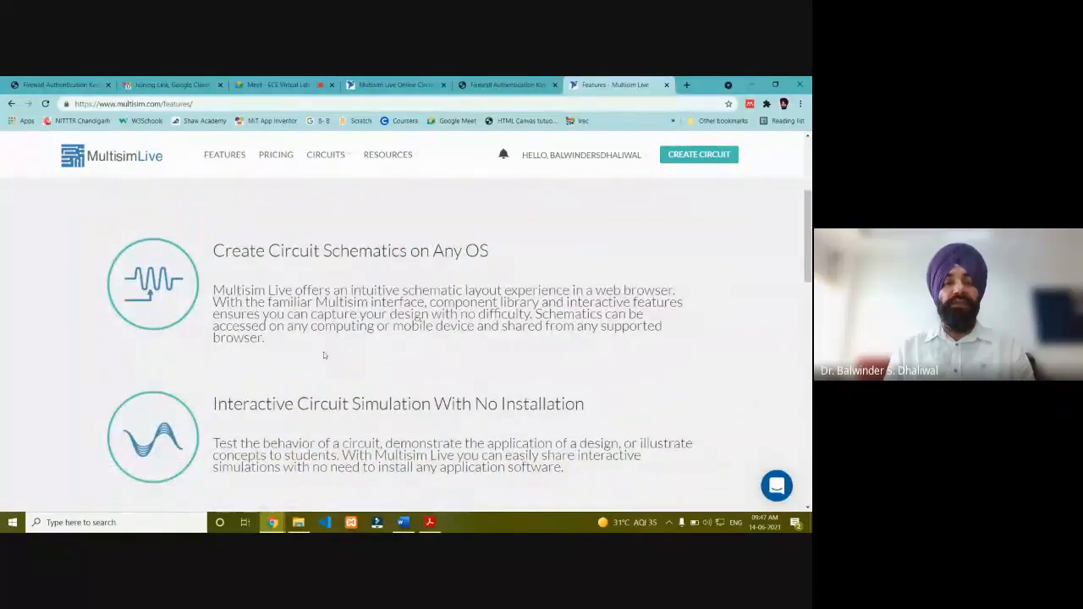
pyautogui.moveTo(213, 251); pyautogui.dragTo(490, 251)
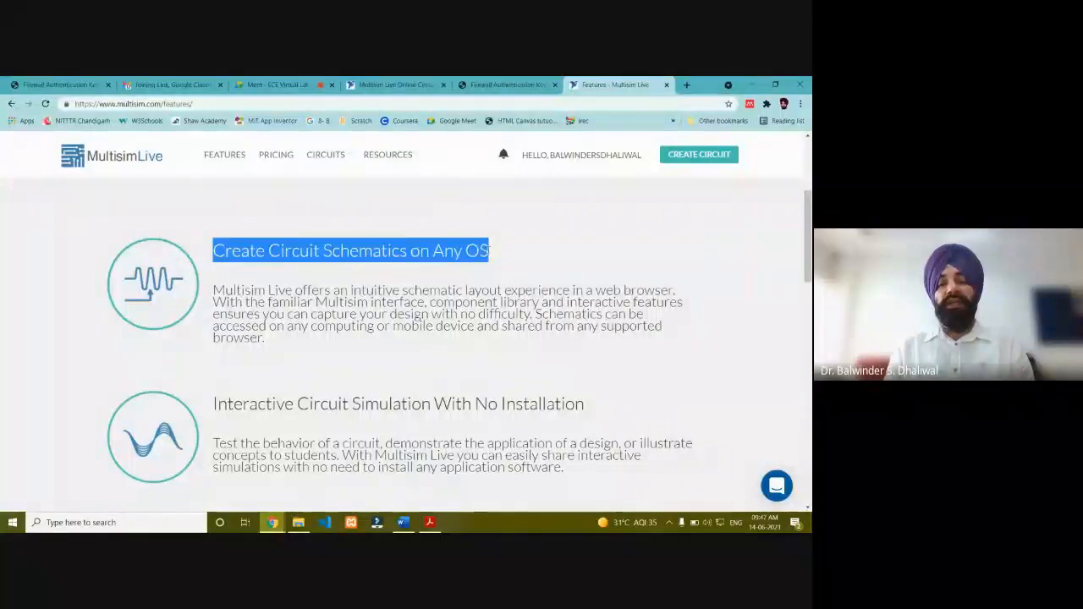
pyautogui.click(526, 245)
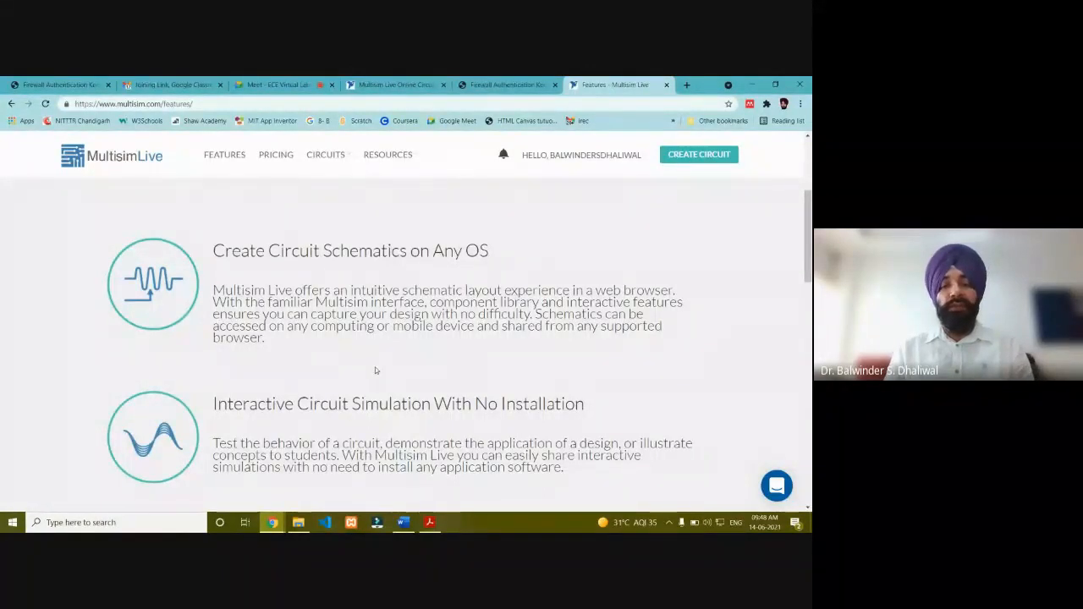
# Read the feature descriptions for interactive simulation without installation and industry-standard SPICE simulation, highlighting both headings
pyautogui.scroll(-1, 375, 370)
pyautogui.scroll(-1, 375, 370)
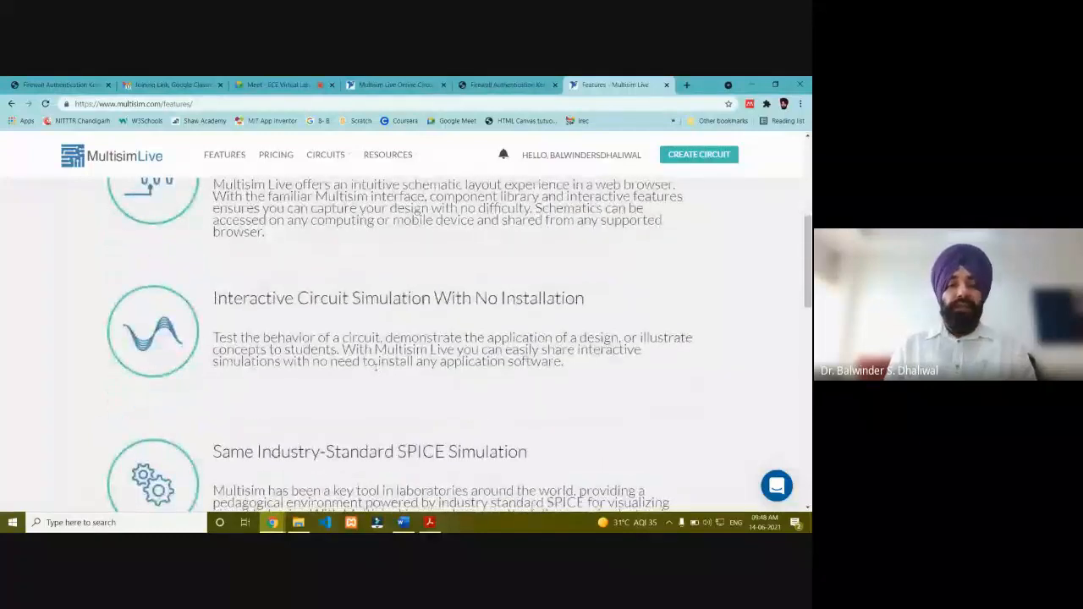
pyautogui.scroll(-1, 326, 325)
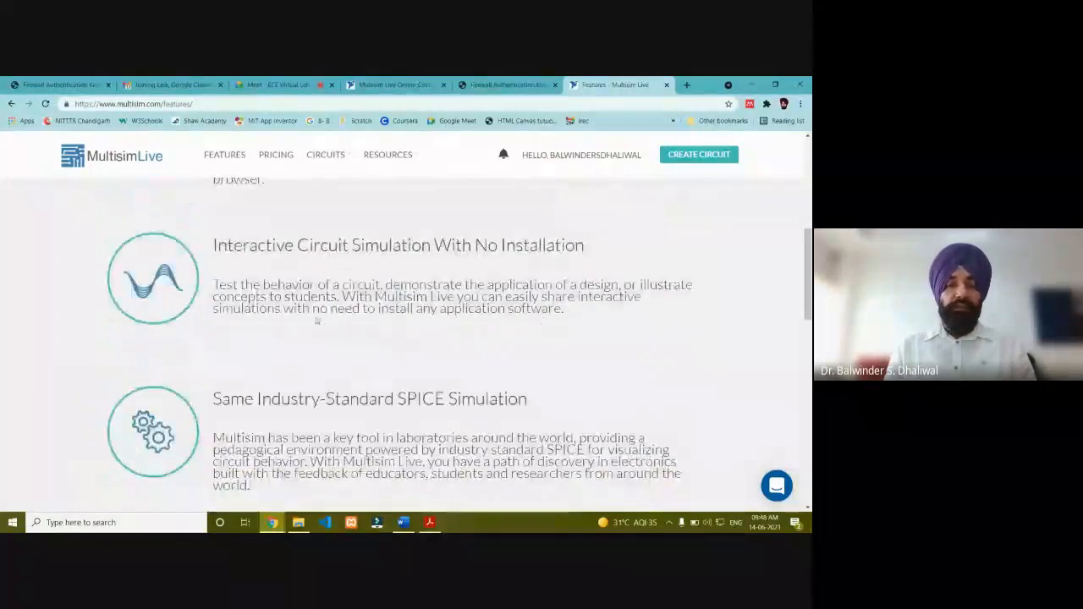
pyautogui.moveTo(214, 245); pyautogui.dragTo(364, 245)
pyautogui.click(255, 262)
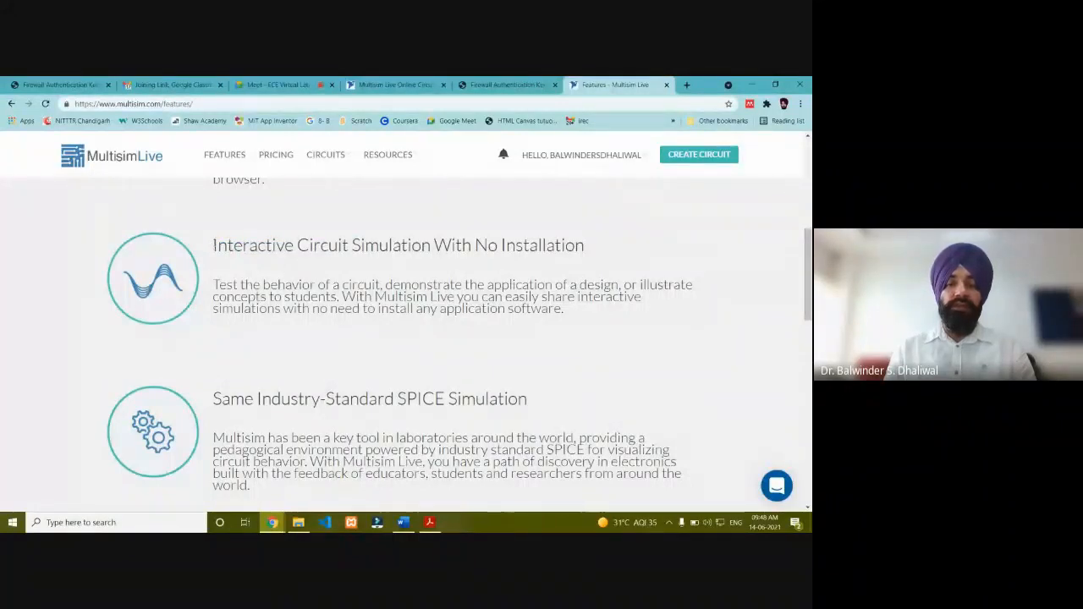
pyautogui.moveTo(214, 244); pyautogui.dragTo(589, 247)
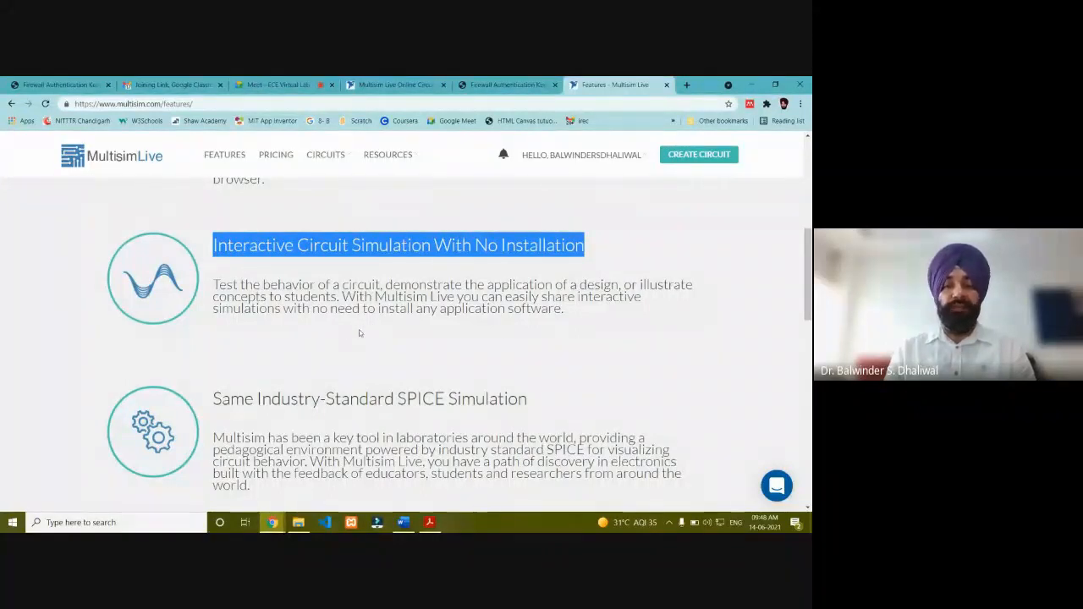
pyautogui.scroll(-2, 349, 330)
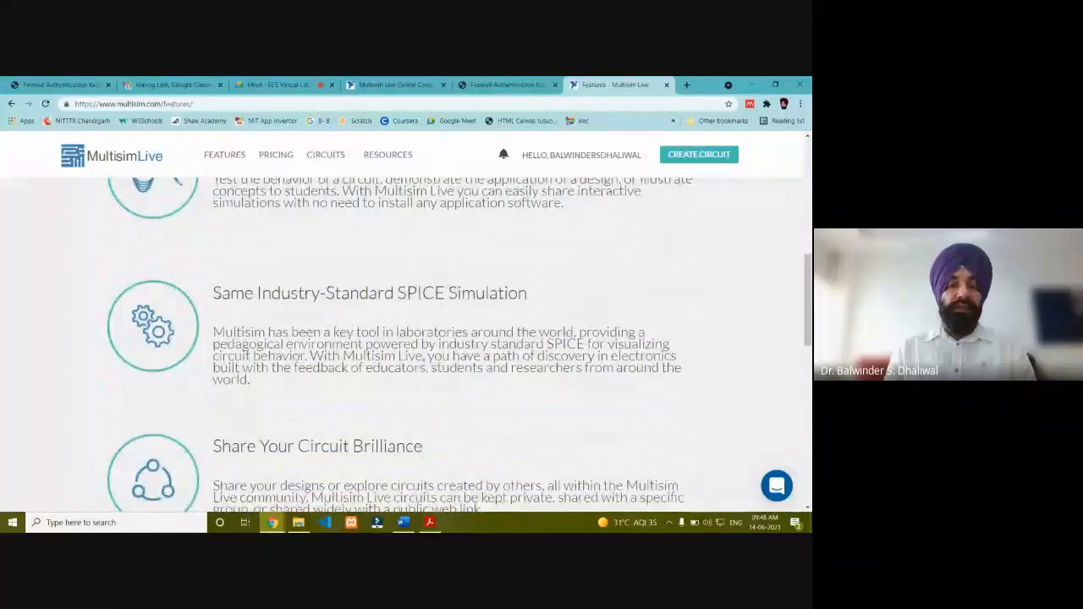
pyautogui.moveTo(213, 293); pyautogui.dragTo(530, 294)
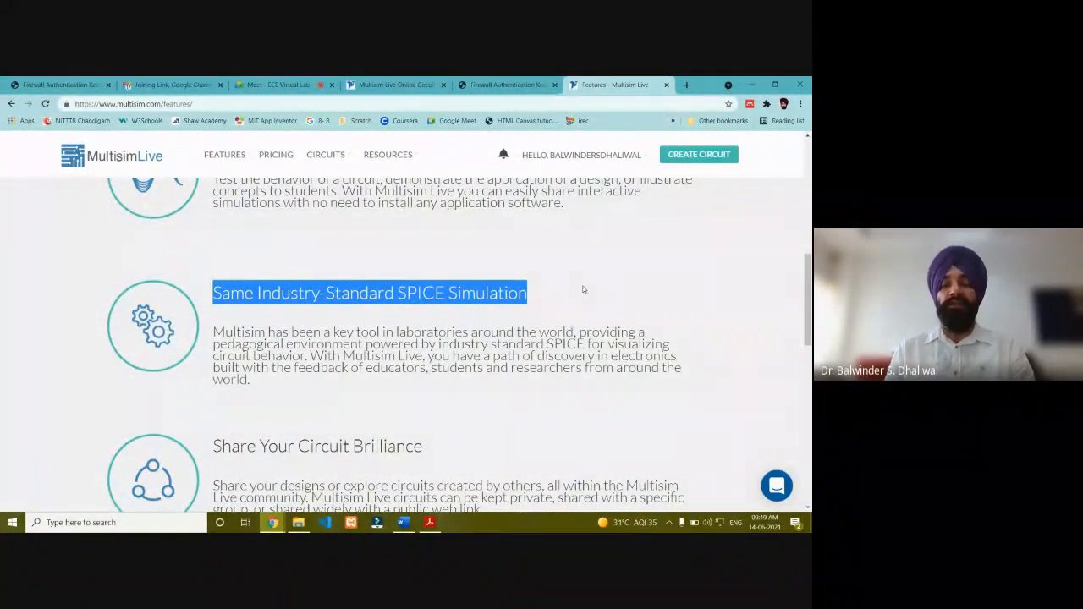
# Highlight the "Share Your Circuit Brilliance" heading and read how circuits can be shared
pyautogui.scroll(-2, 501, 341)
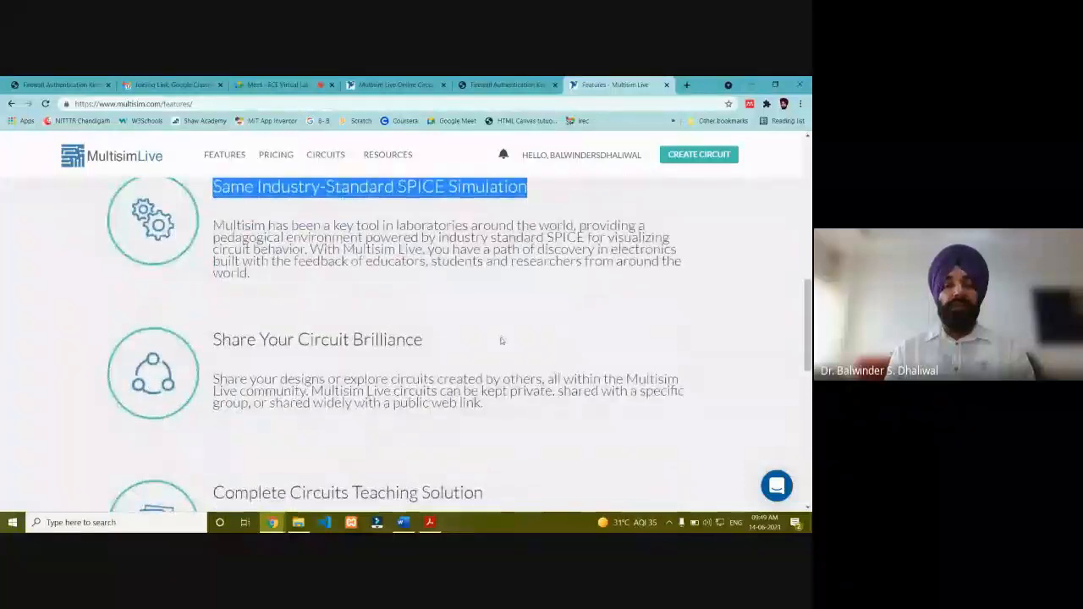
pyautogui.scroll(-2, 501, 341)
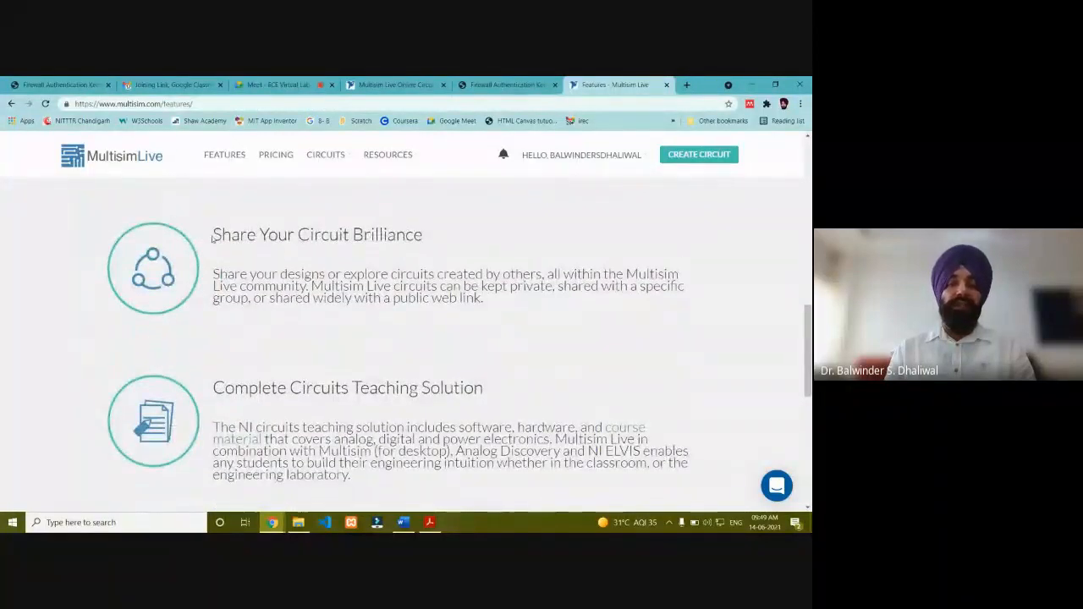
pyautogui.moveTo(215, 235); pyautogui.dragTo(339, 236)
pyautogui.click(303, 257)
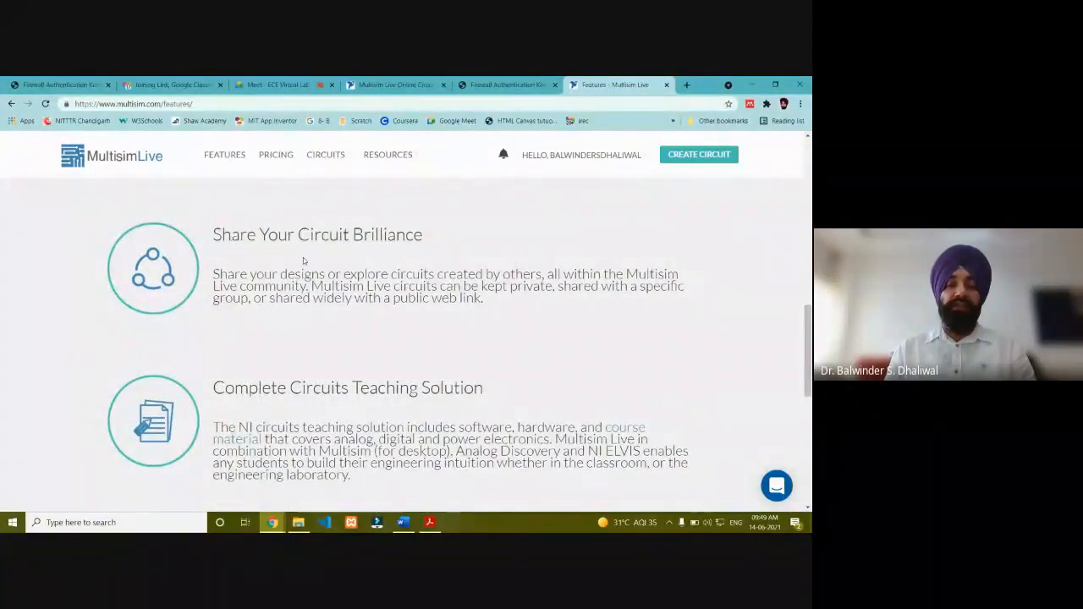
pyautogui.moveTo(212, 235); pyautogui.dragTo(427, 241)
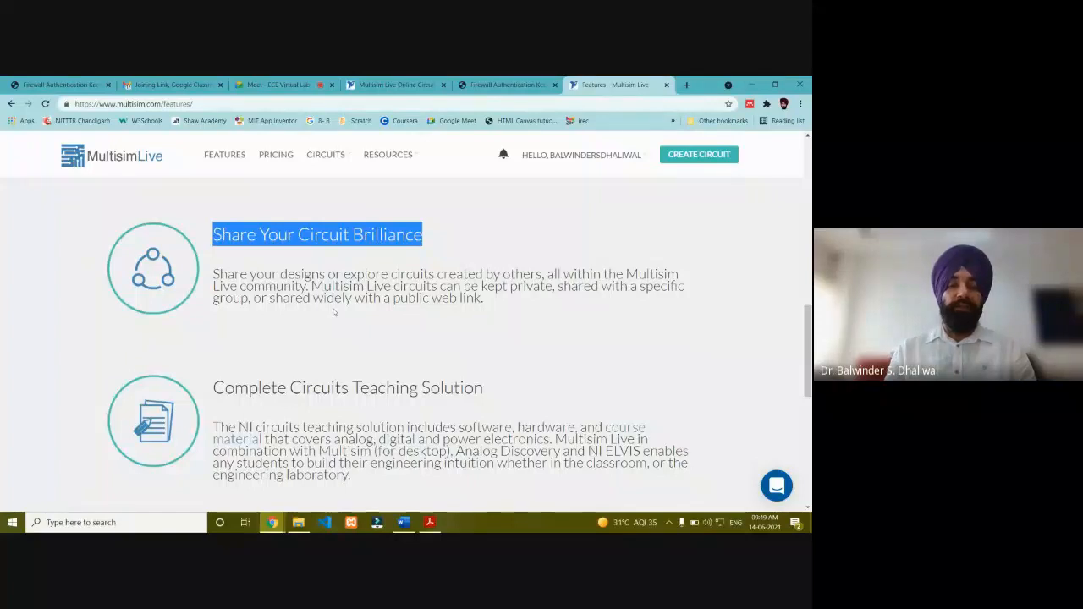
pyautogui.scroll(-1, 324, 318)
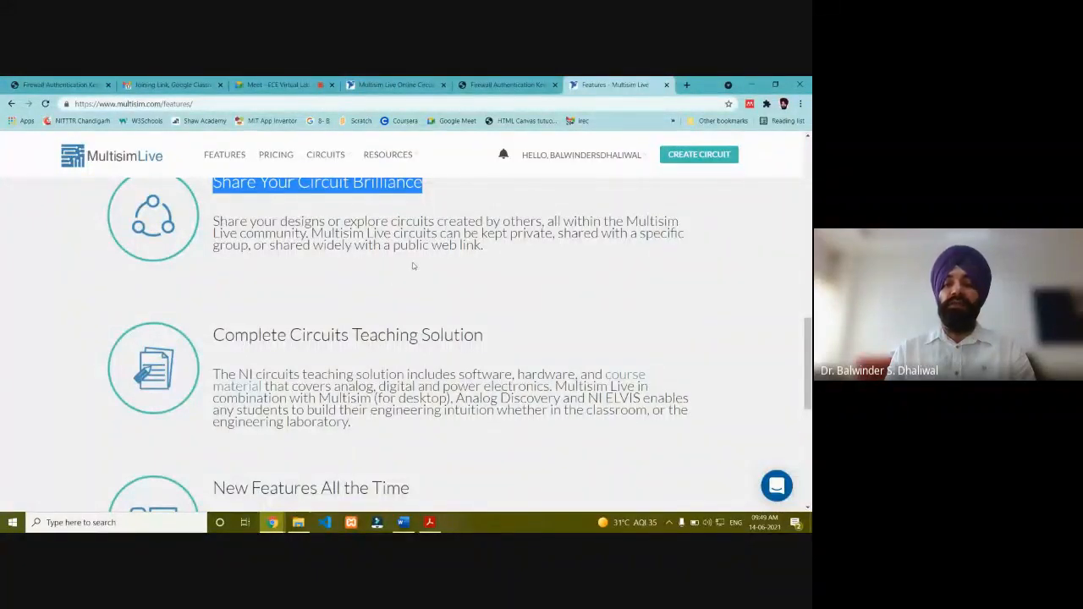
pyautogui.scroll(1, 440, 283)
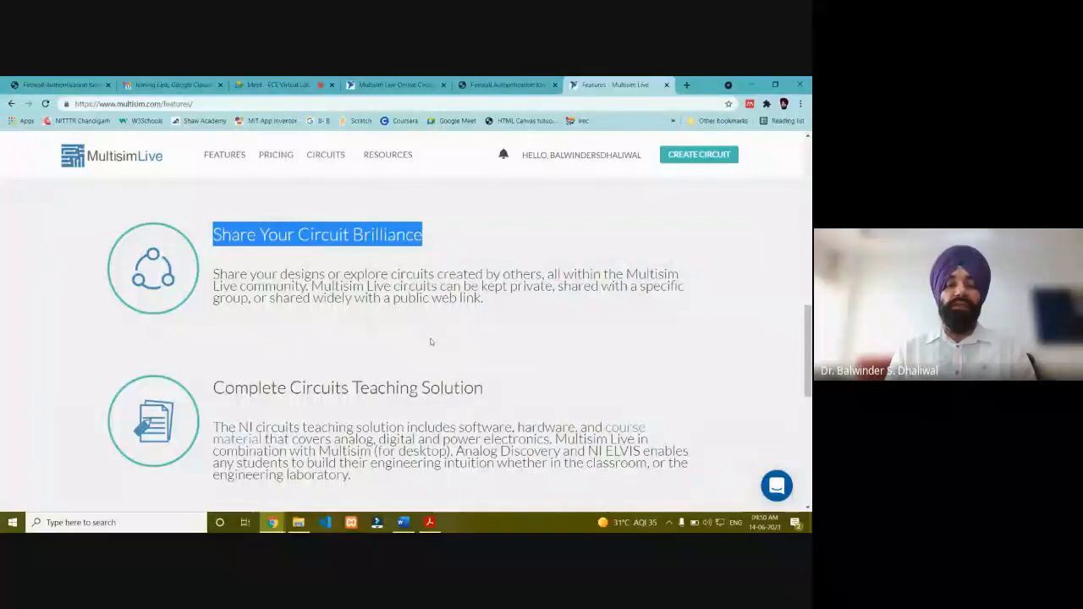
# Read the "Complete Circuits Teaching Solution" and "New Features All the Time" sections
pyautogui.scroll(-2, 432, 339)
pyautogui.scroll(-1, 432, 337)
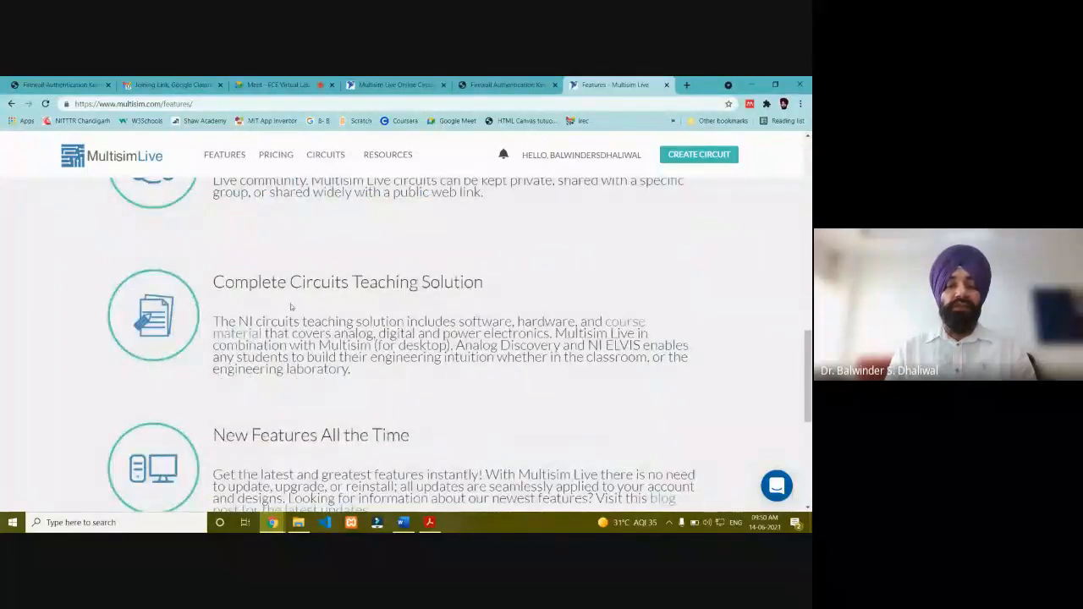
pyautogui.moveTo(212, 282); pyautogui.dragTo(489, 283)
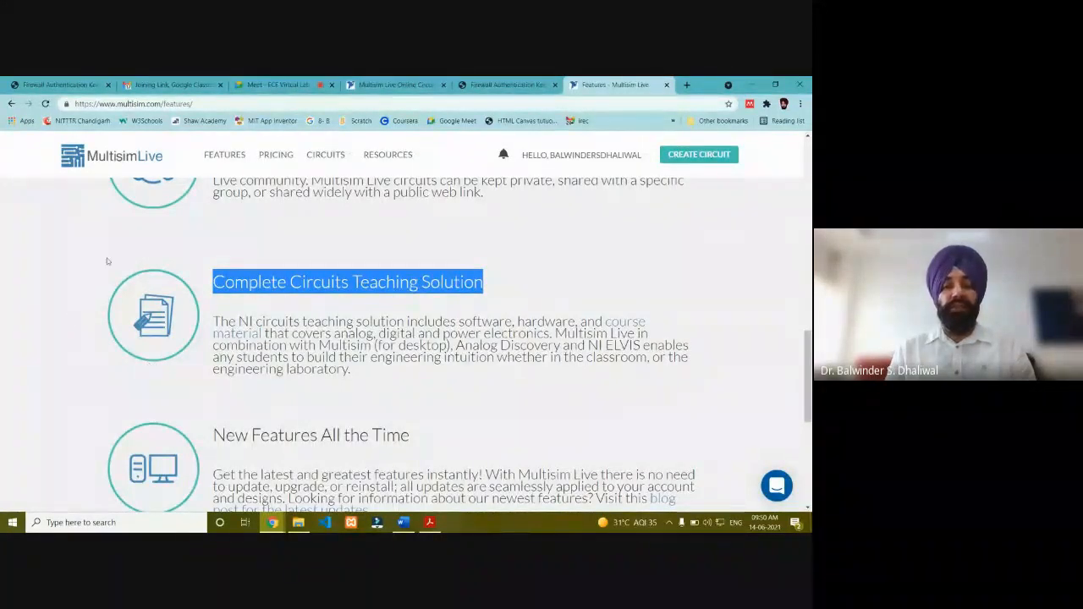
pyautogui.click(243, 244)
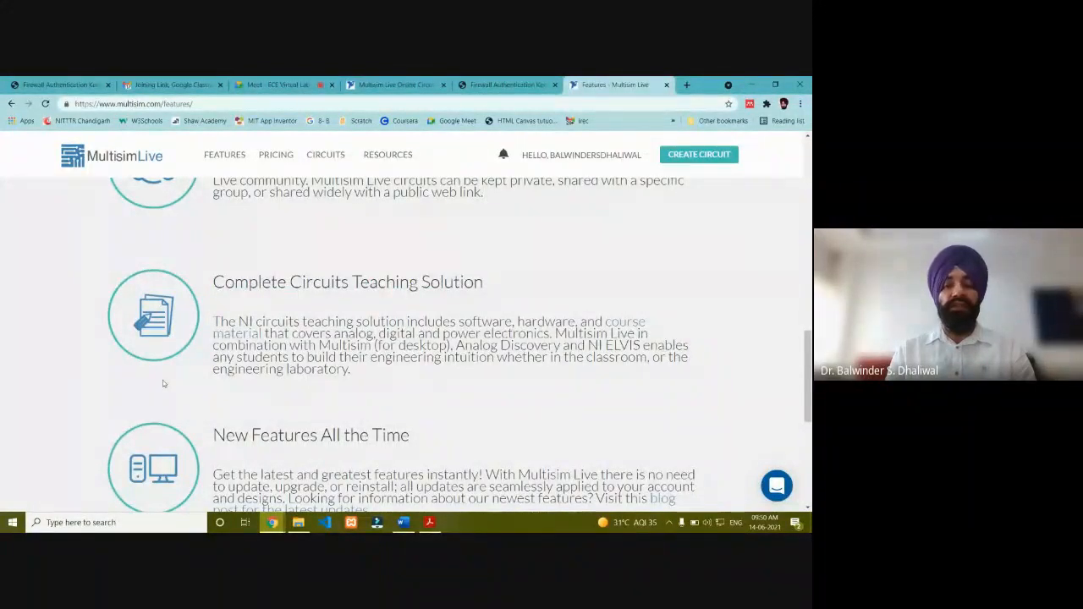
pyautogui.scroll(-2, 178, 387)
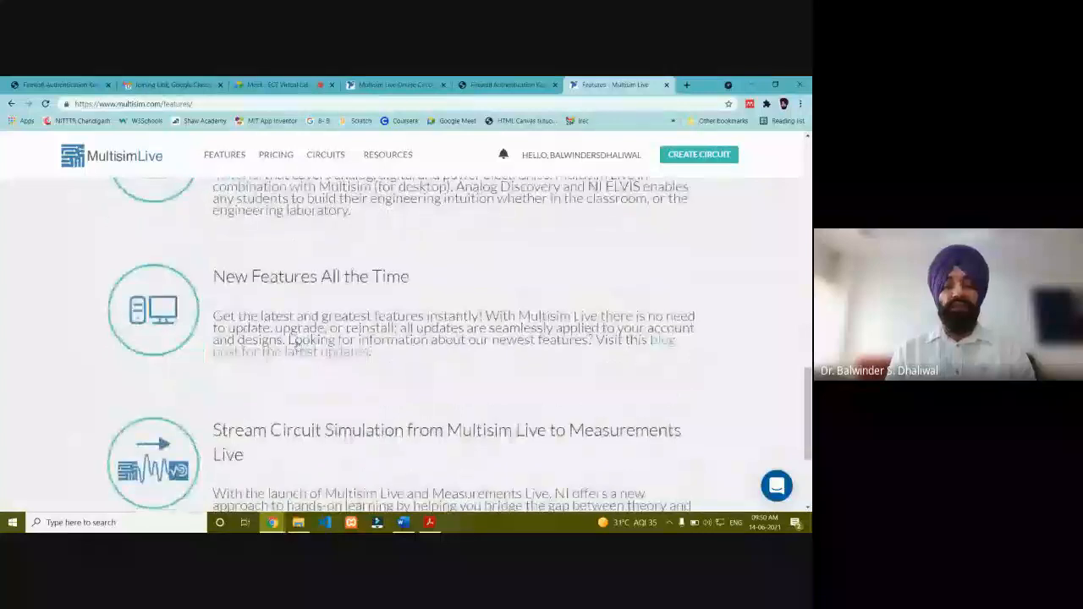
pyautogui.scroll(-1, 255, 402)
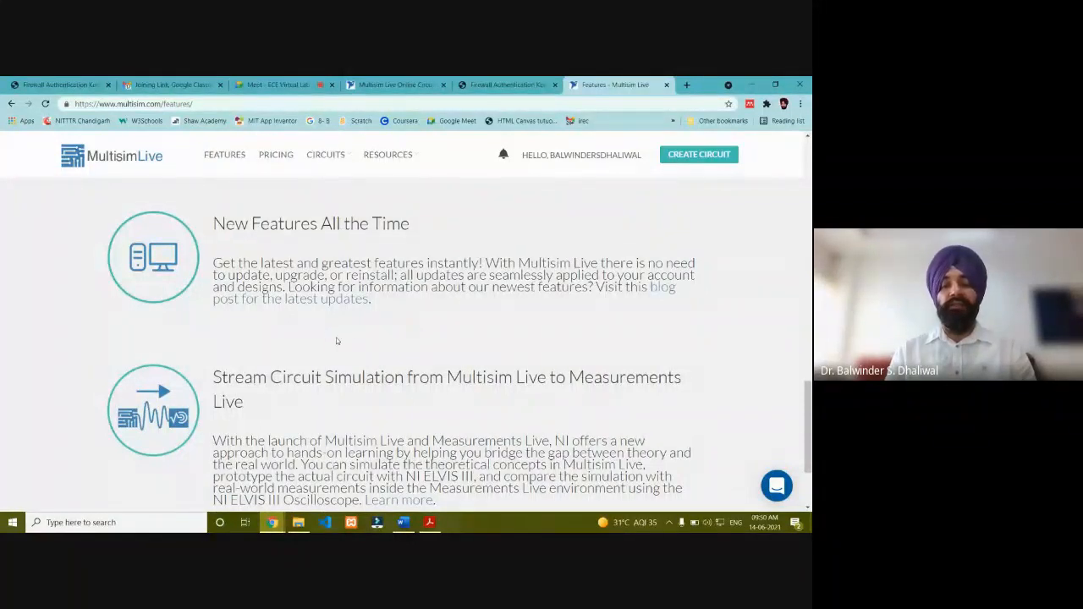
pyautogui.scroll(-1, 336, 341)
pyautogui.scroll(1, 336, 341)
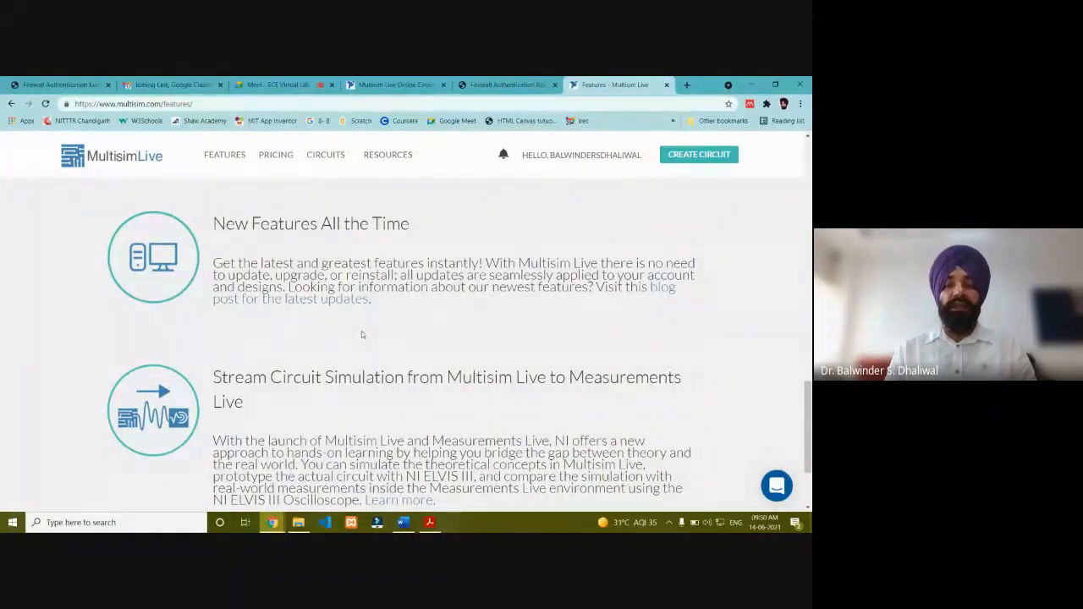
# Examine the section on streaming circuit simulation from Multisim Live to Measurements Live, highlighting parts of its heading
pyautogui.scroll(-3, 341, 338)
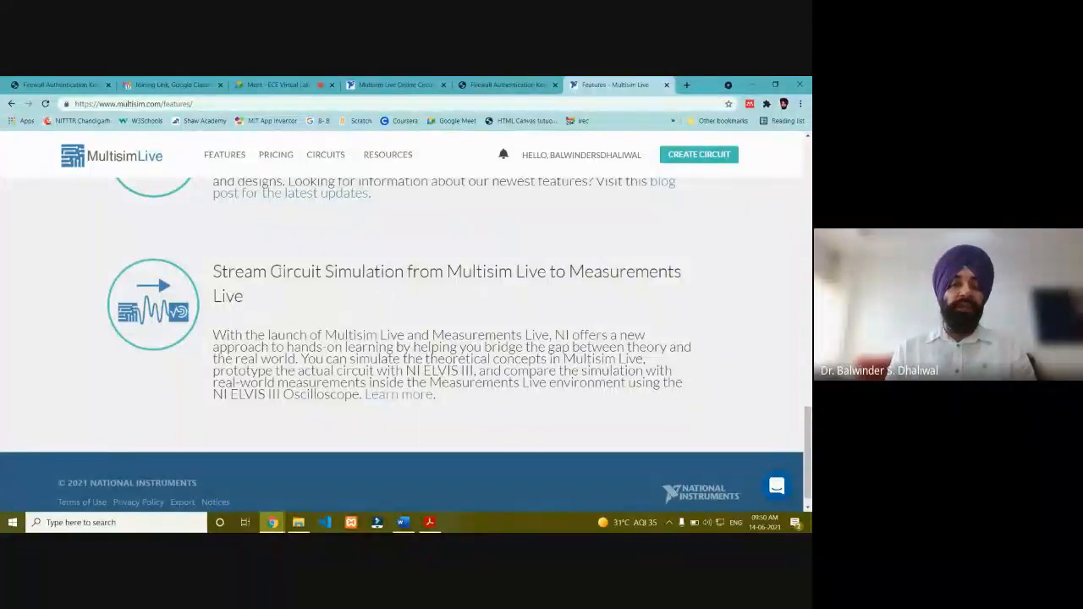
pyautogui.moveTo(213, 272); pyautogui.dragTo(240, 289)
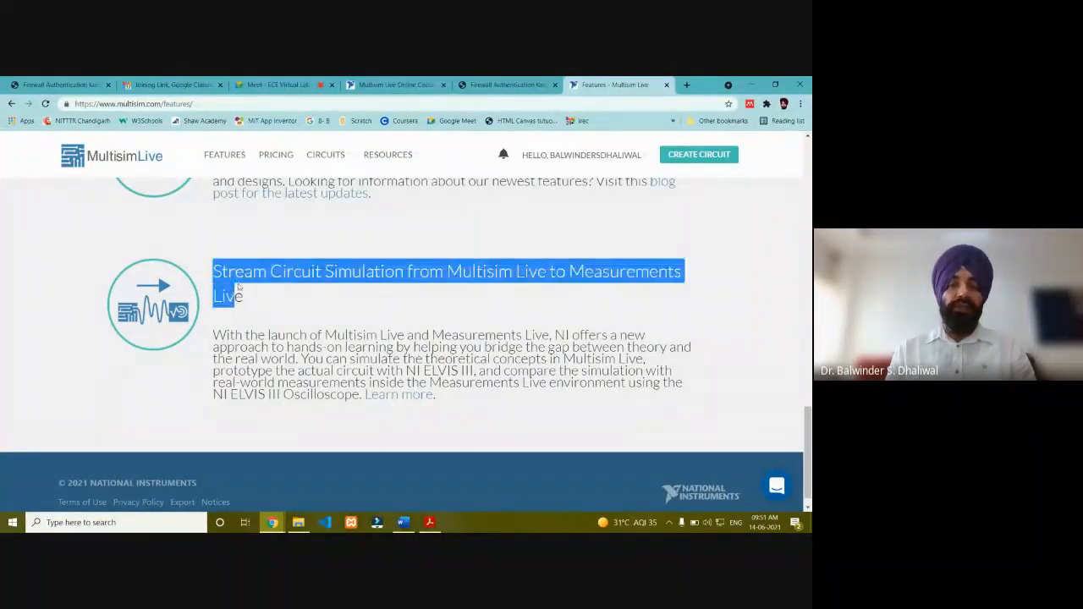
pyautogui.click(405, 326)
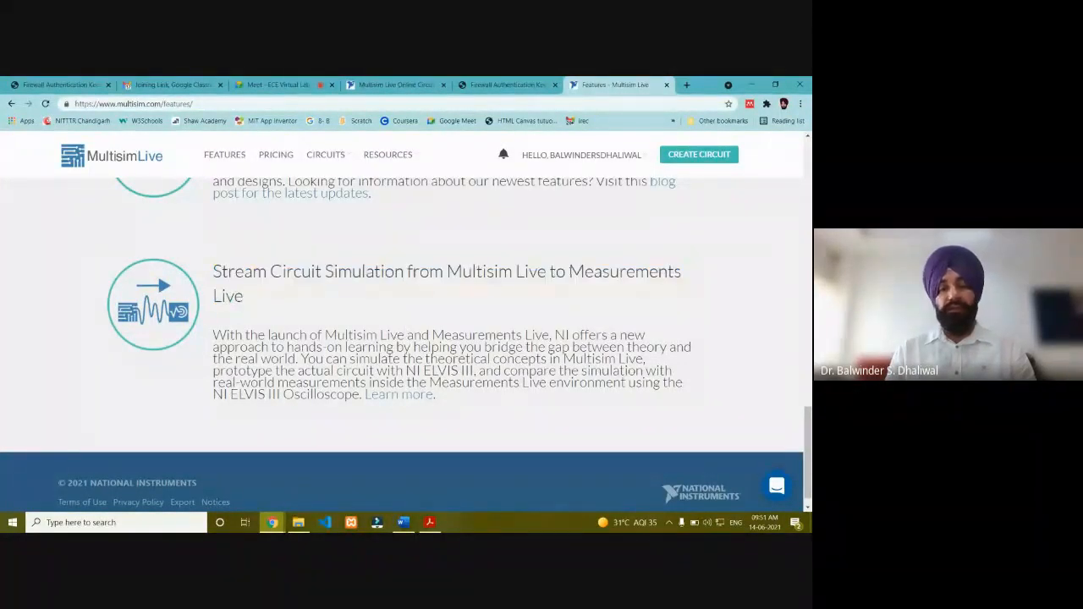
pyautogui.moveTo(567, 272); pyautogui.dragTo(580, 288)
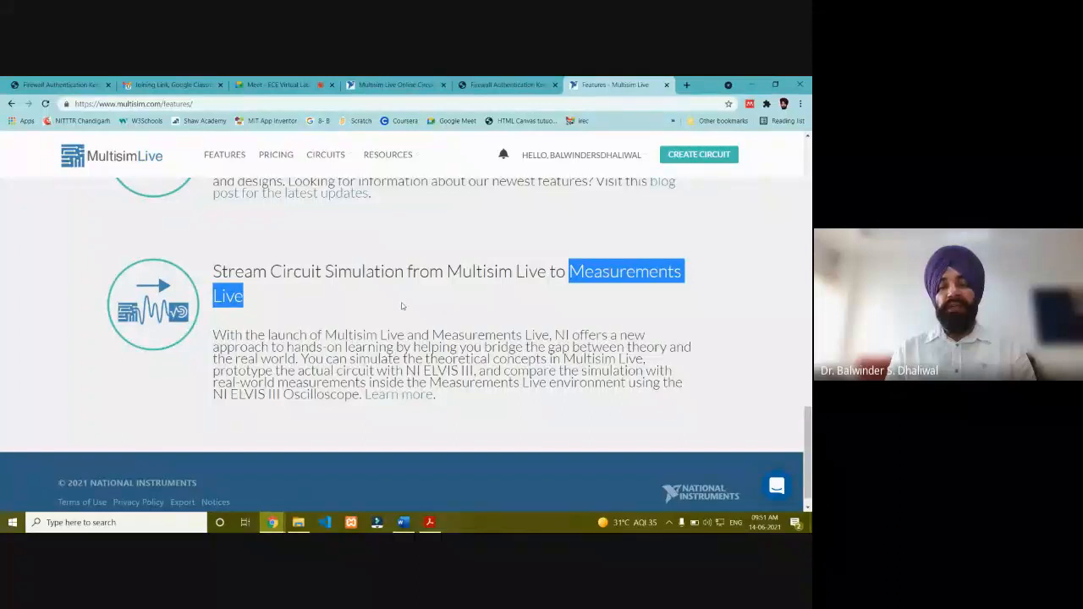
pyautogui.click(464, 286)
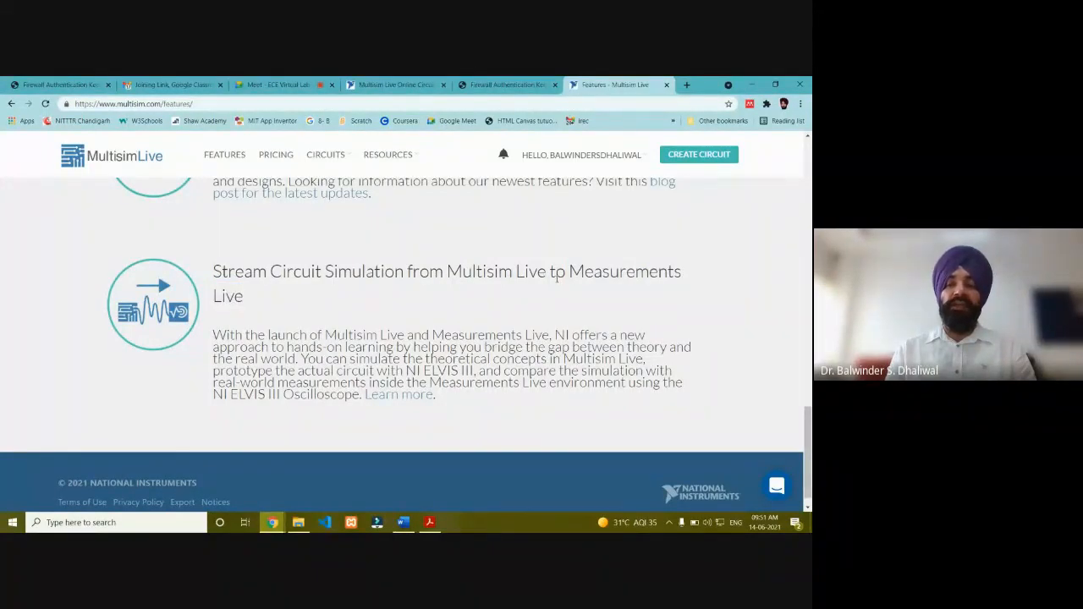
pyautogui.moveTo(448, 271); pyautogui.dragTo(469, 287)
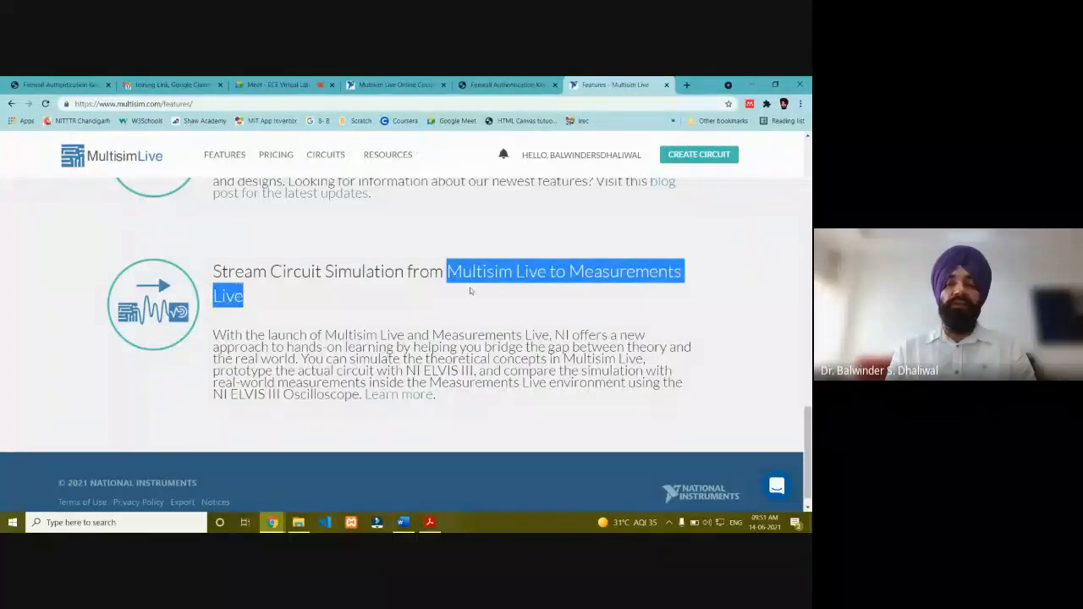
pyautogui.click(337, 291)
# Return to the start of the Features page and open the Public Circuits collection
pyautogui.scroll(10, 338, 291)
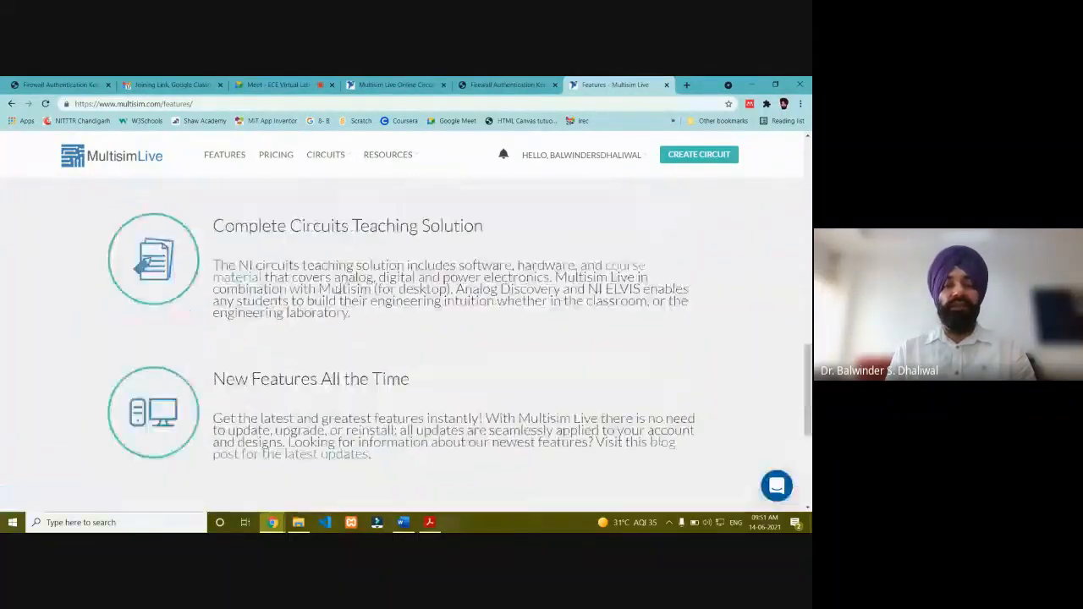
pyautogui.scroll(4, 338, 291)
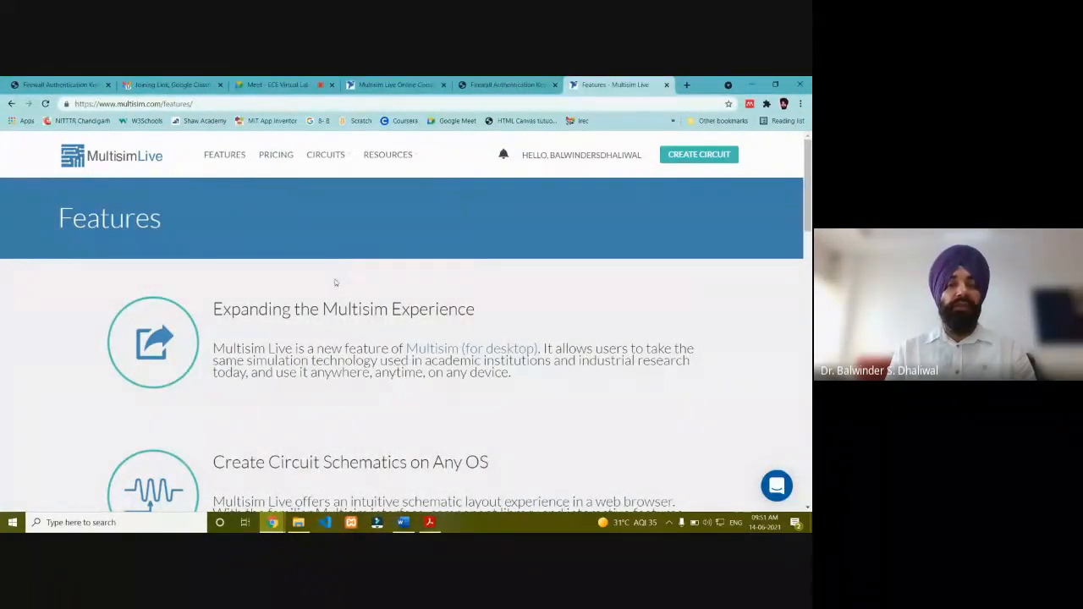
pyautogui.click(336, 157)
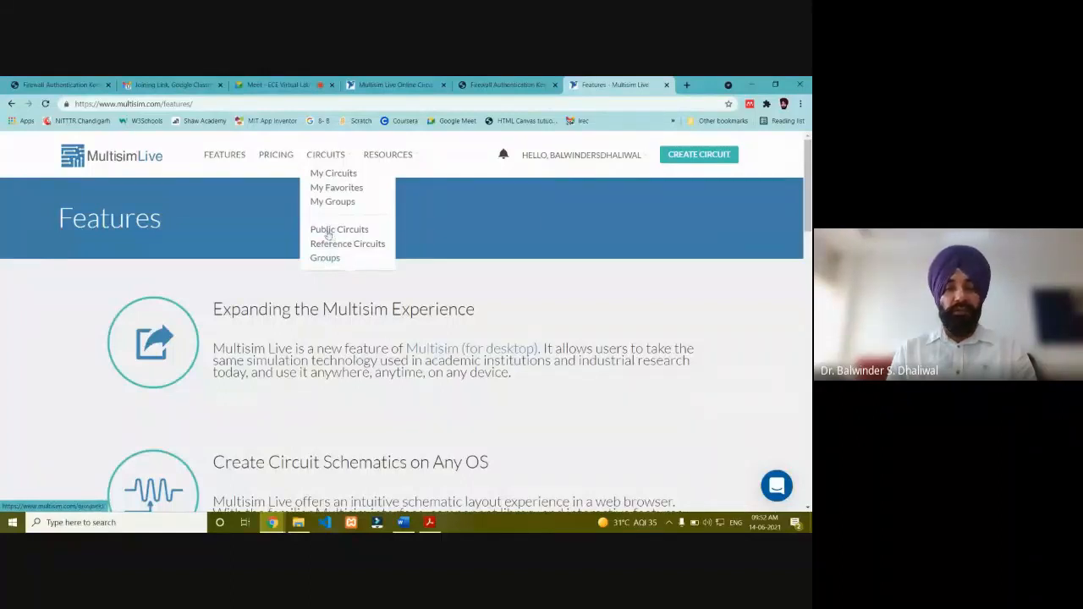
pyautogui.click(327, 233)
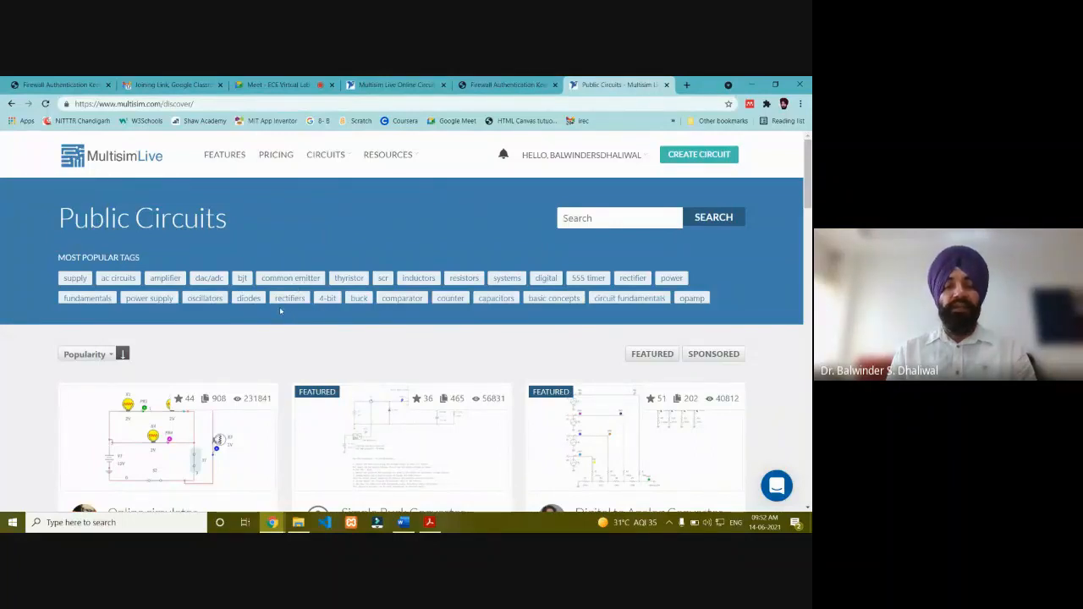
# Search the public circuits for "counter"
pyautogui.click(581, 219)
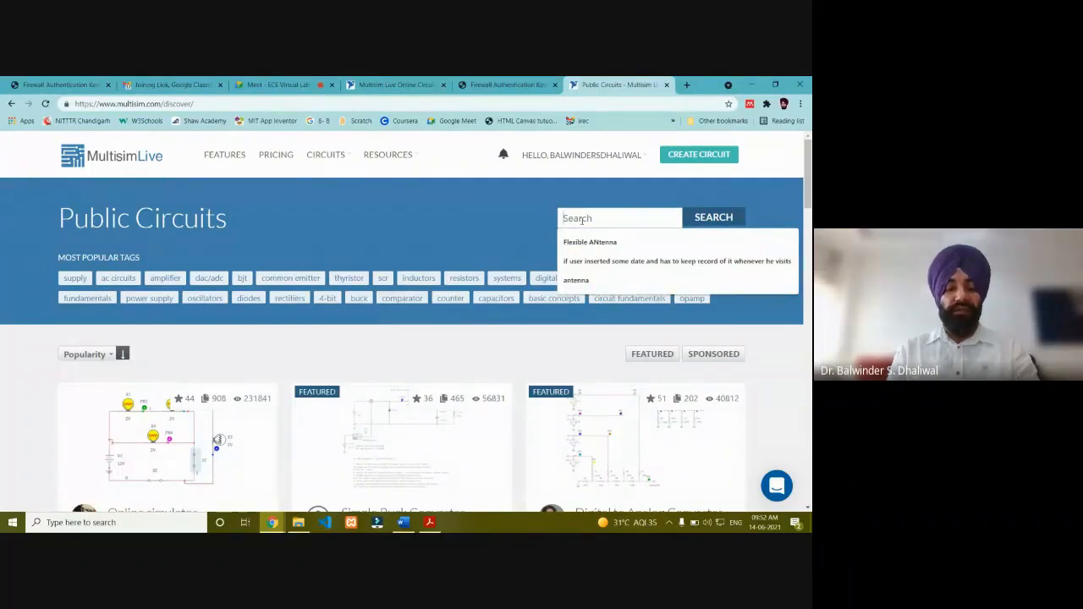
pyautogui.write('counter')
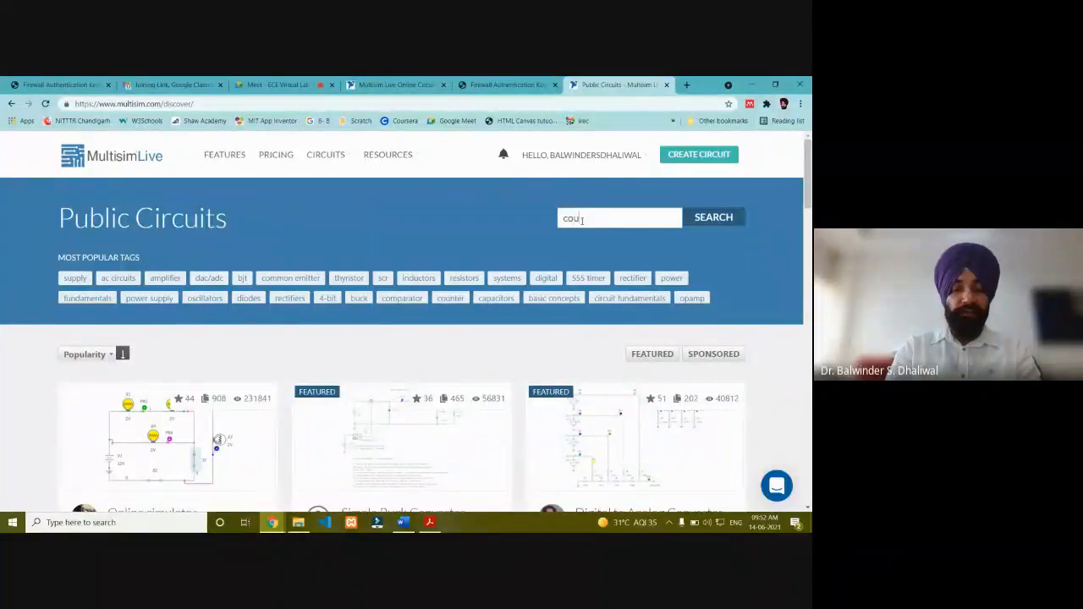
pyautogui.press('Return')
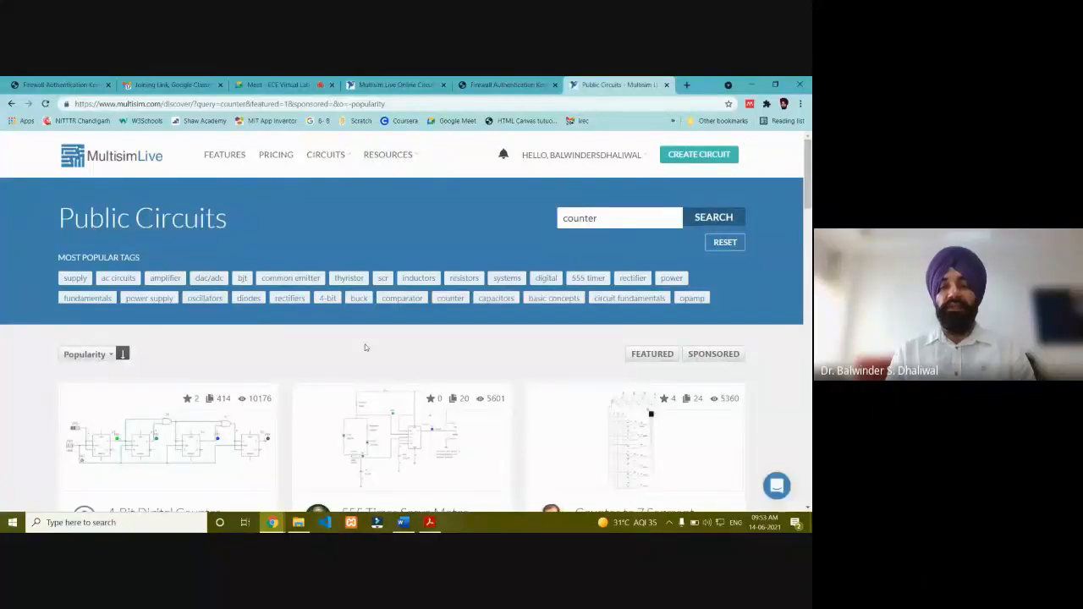
# Look through the circuits found for "counter" and compare their titles, thumbnails and authors
pyautogui.scroll(-1, 423, 325)
pyautogui.scroll(1, 491, 313)
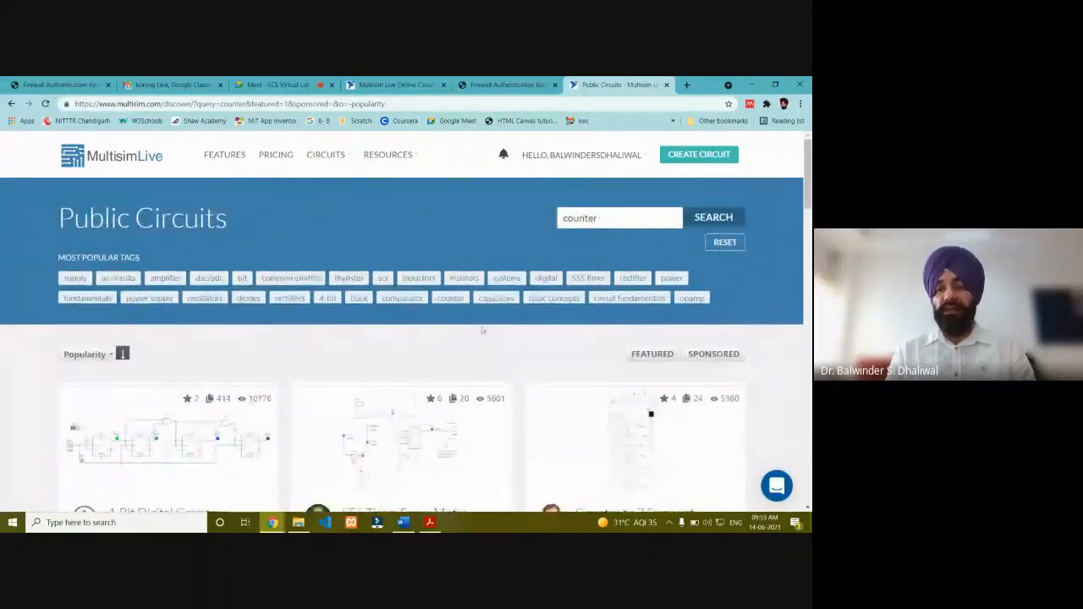
pyautogui.scroll(-2, 456, 363)
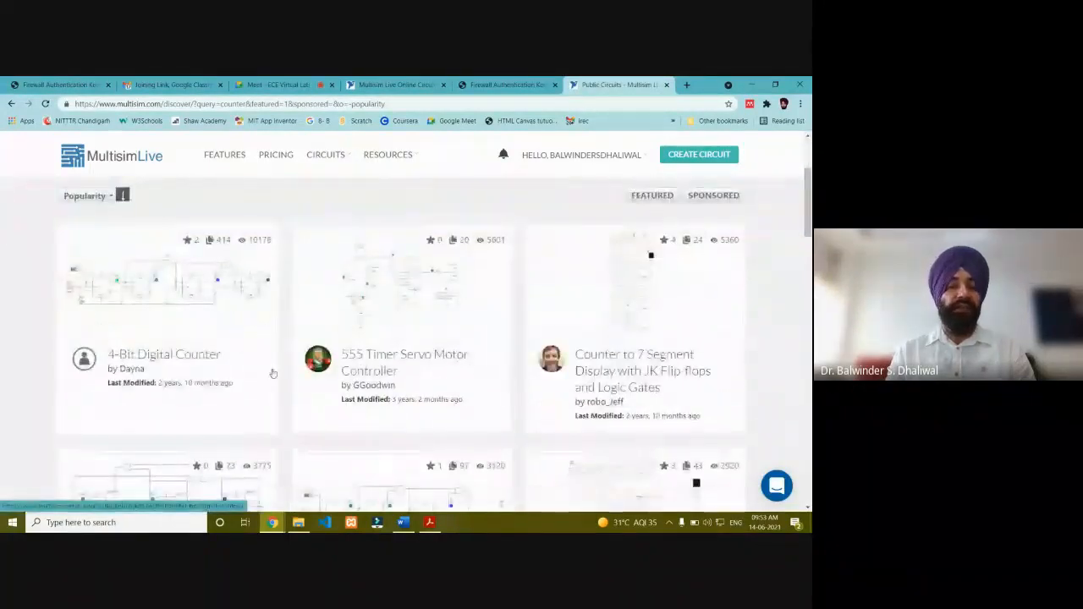
pyautogui.scroll(2, 195, 338)
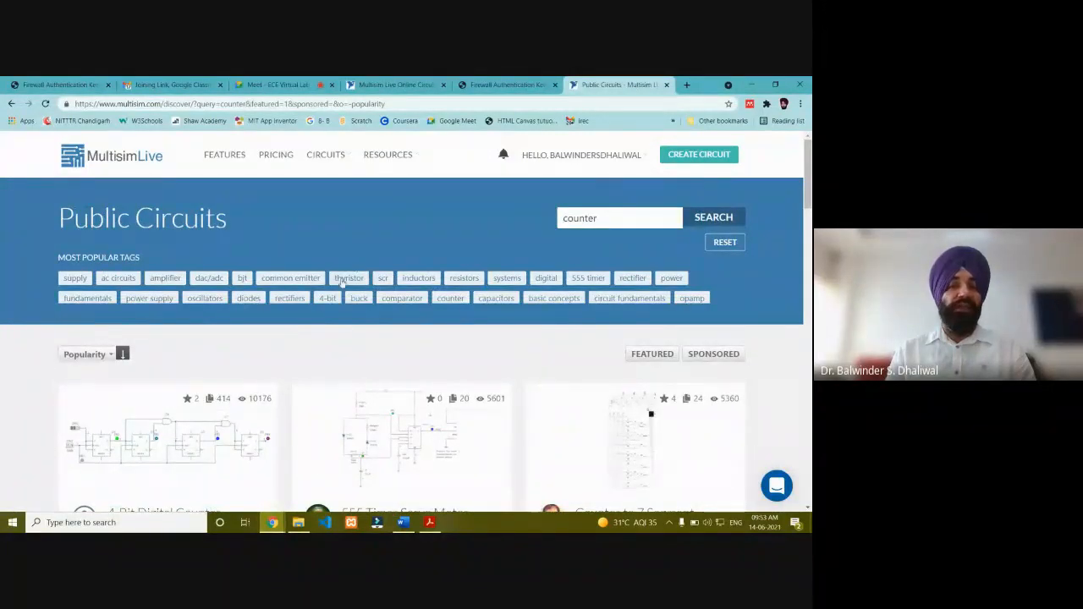
pyautogui.scroll(-2, 343, 282)
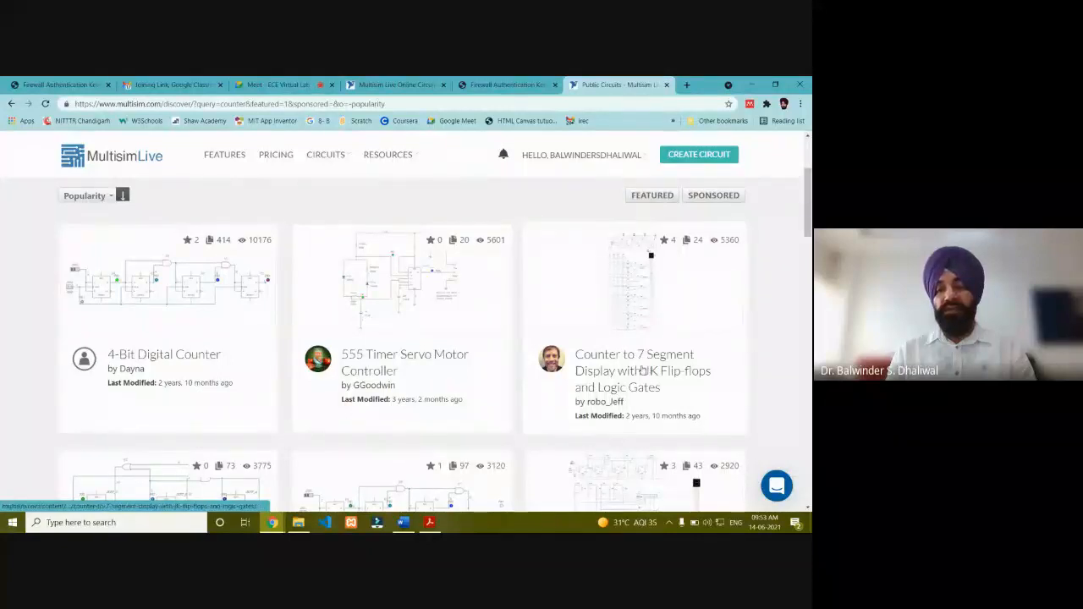
pyautogui.scroll(-3, 592, 389)
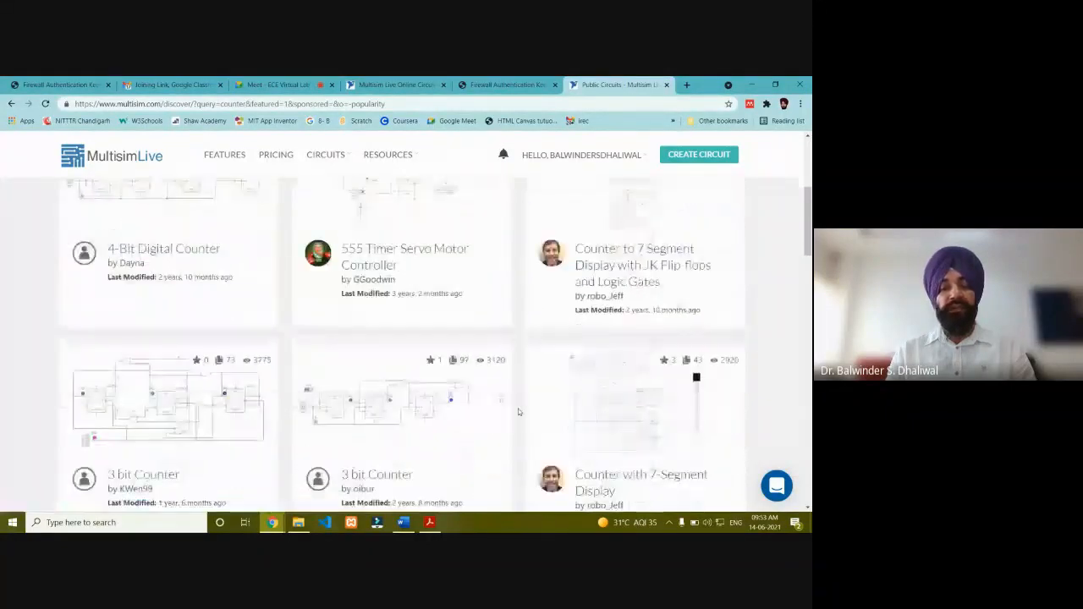
pyautogui.scroll(-2, 330, 377)
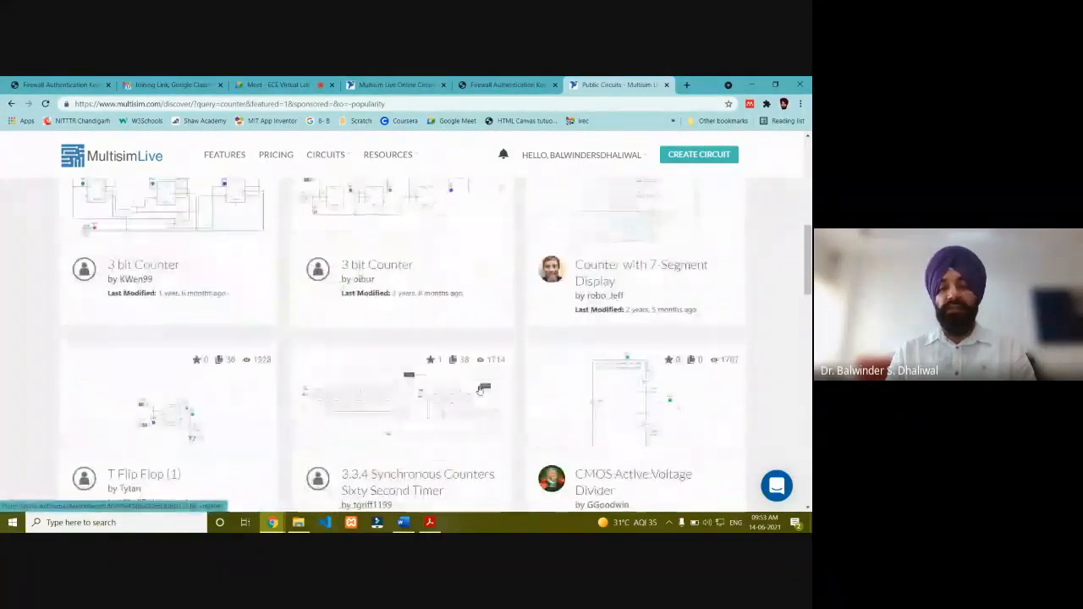
pyautogui.scroll(-1, 326, 373)
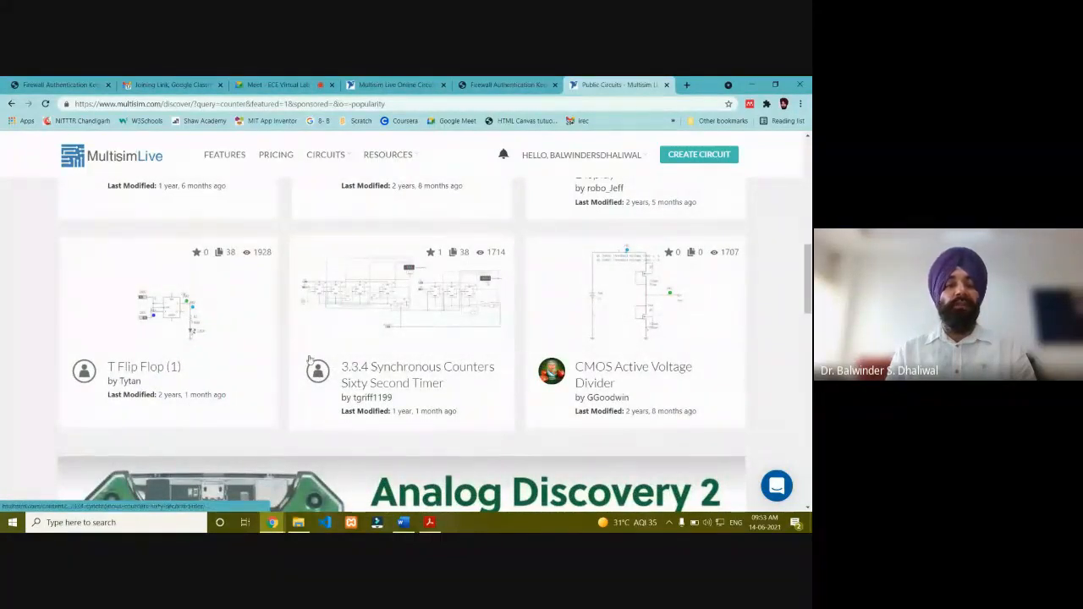
pyautogui.scroll(3, 307, 359)
pyautogui.scroll(3, 307, 358)
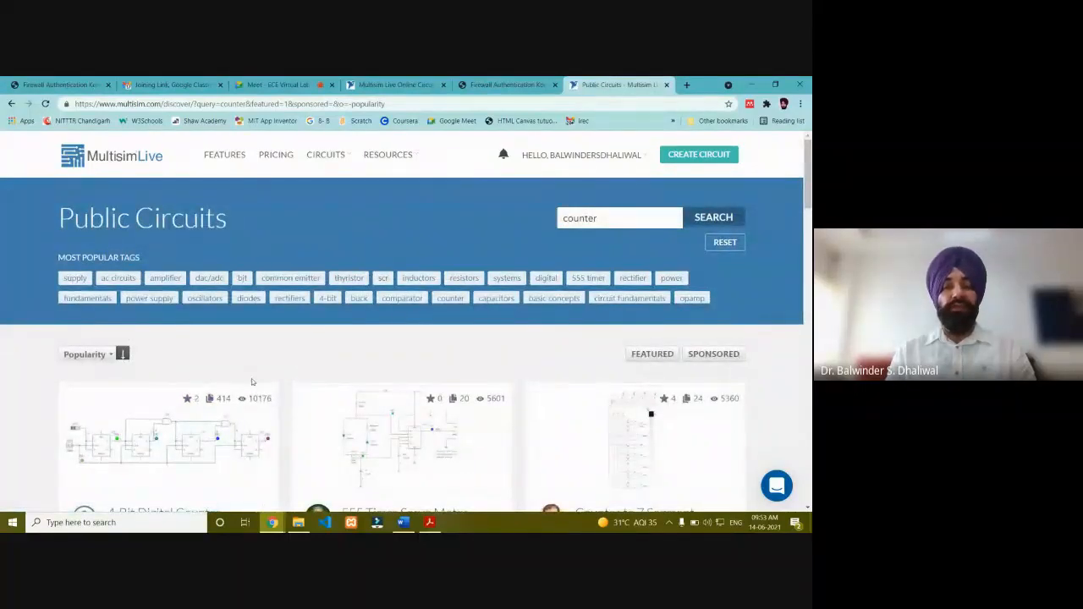
# Clear the search term, reload the full Public Circuits list and look through its first page down to the page count
pyautogui.moveTo(608, 216); pyautogui.dragTo(539, 217)
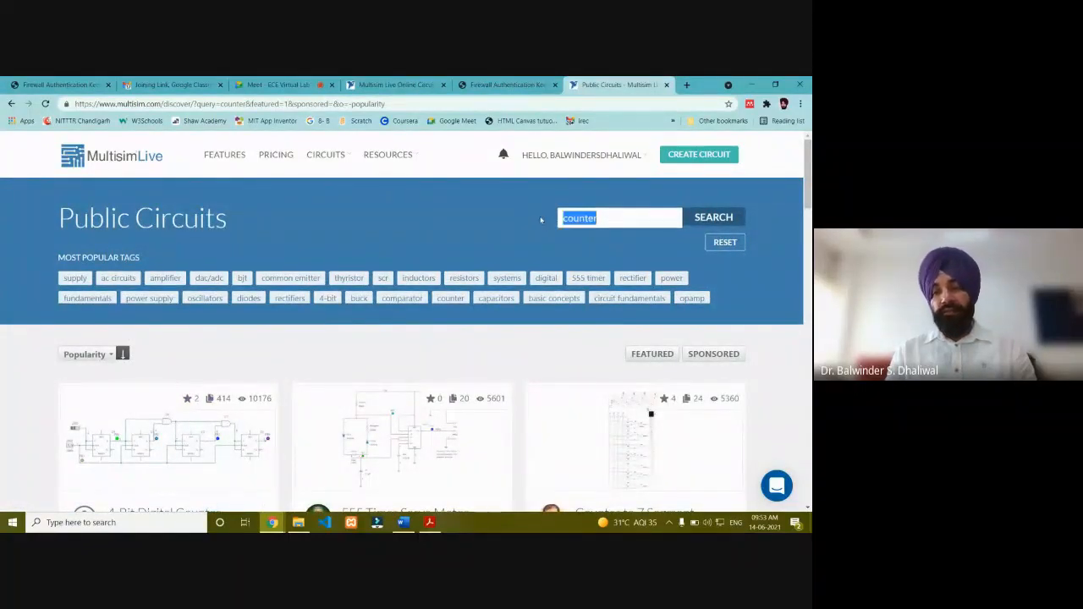
pyautogui.press('BackSpace')
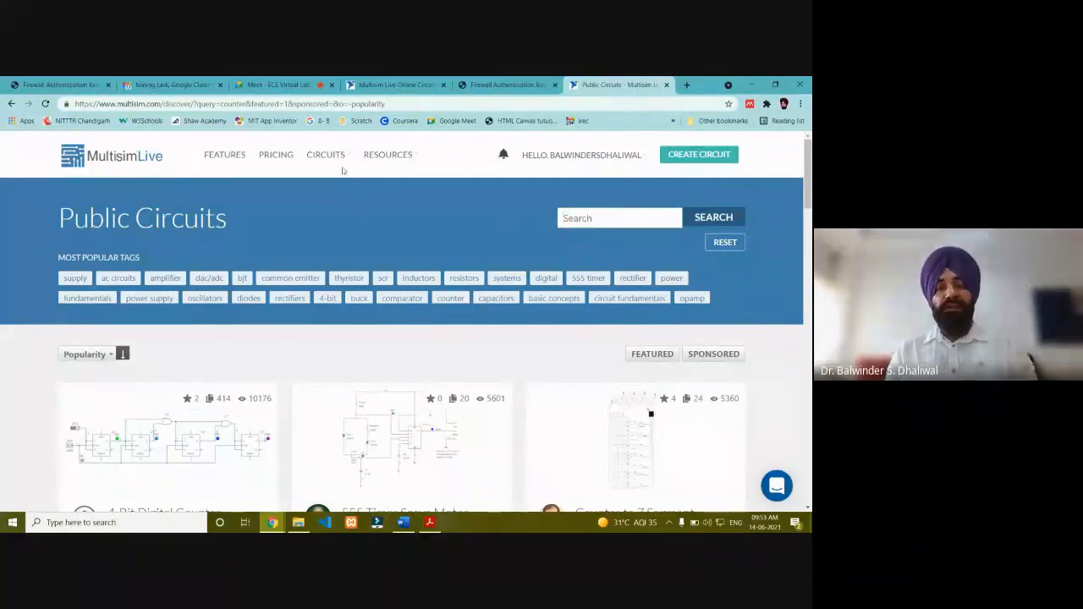
pyautogui.click(334, 157)
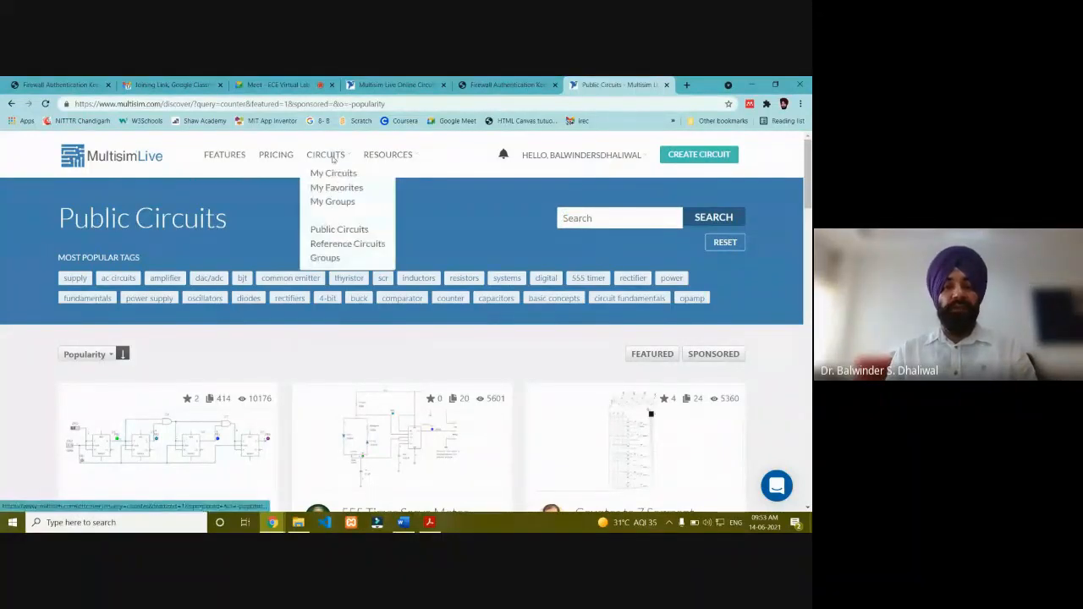
pyautogui.click(342, 228)
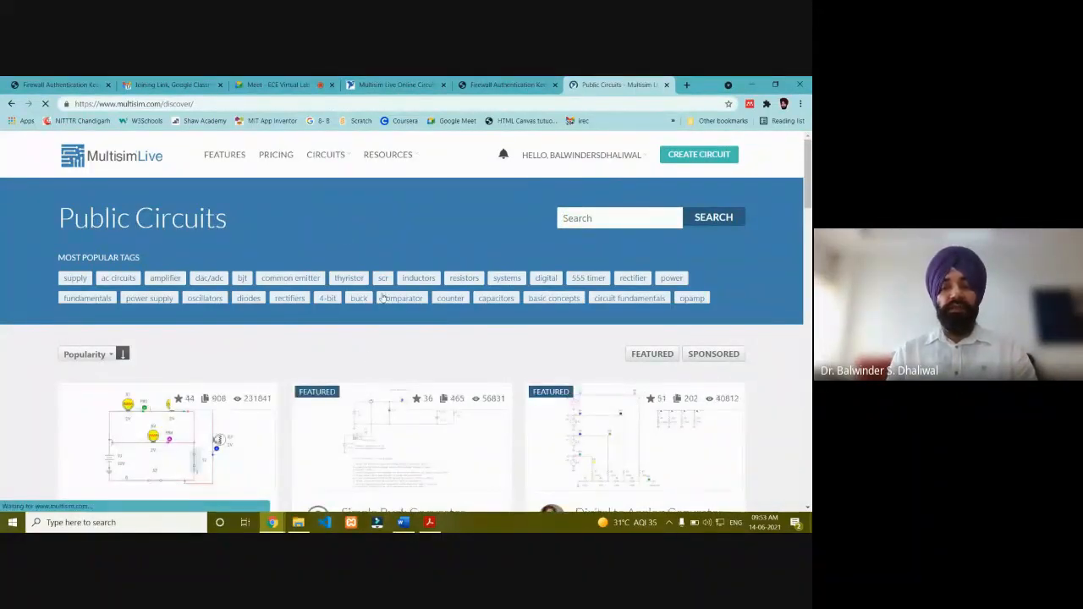
pyautogui.scroll(-15, 258, 339)
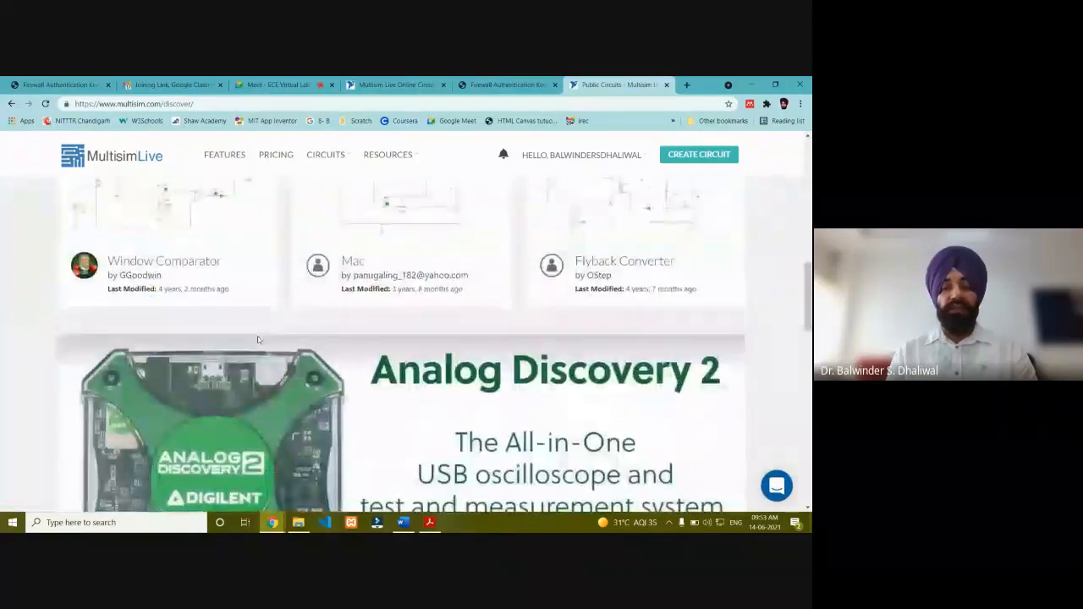
pyautogui.scroll(-5, 258, 338)
pyautogui.scroll(-10, 258, 340)
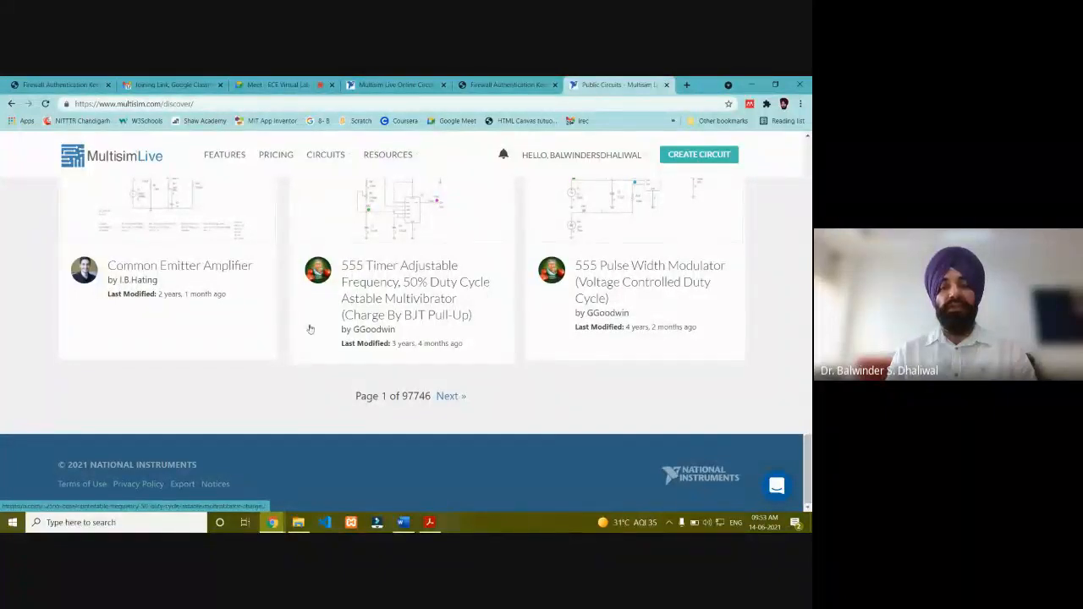
pyautogui.scroll(15, 310, 329)
pyautogui.scroll(10, 310, 329)
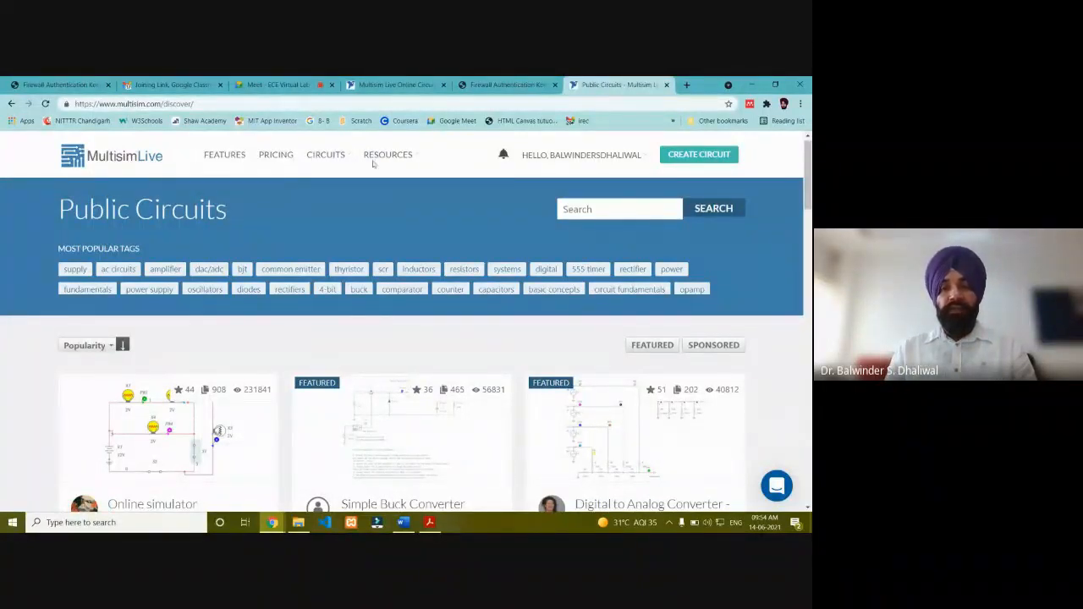
# Open the Help page and examine its Tutorial, Schematic, Simulation and Components topics
pyautogui.click(380, 154)
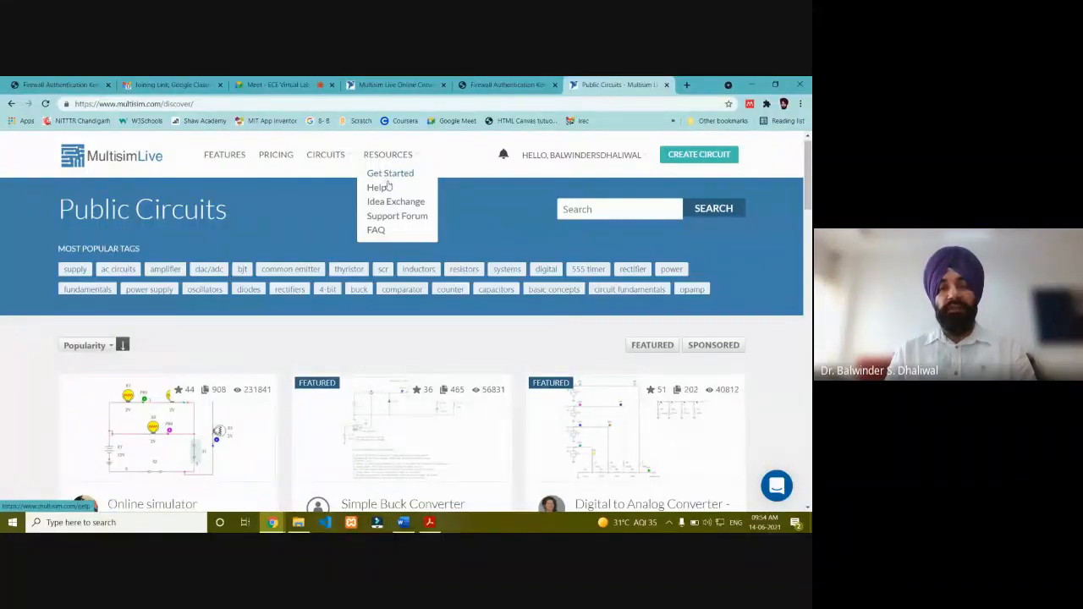
pyautogui.click(380, 187)
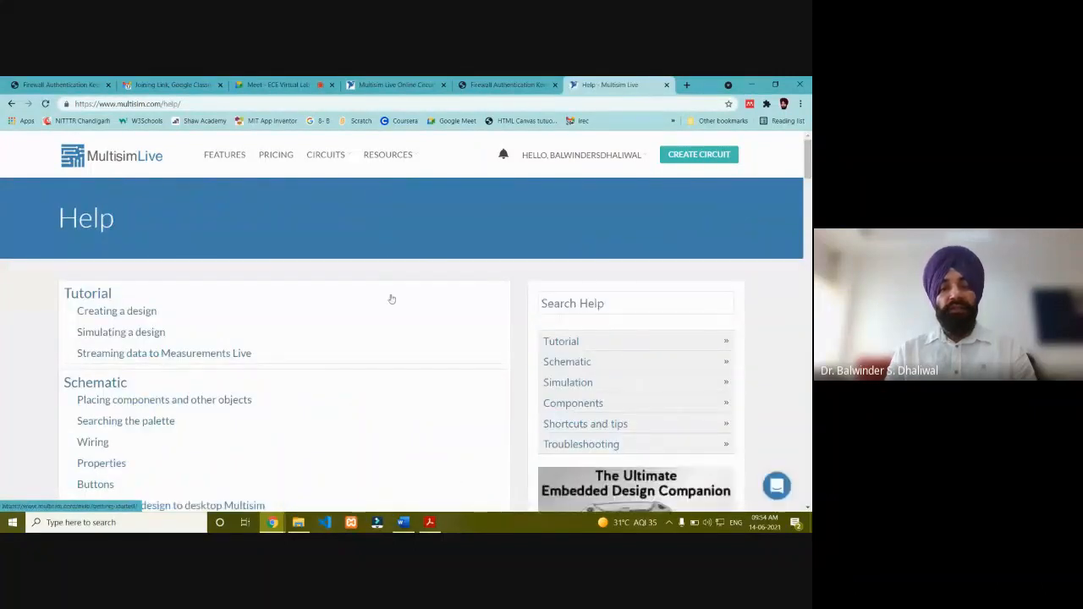
pyautogui.scroll(-1, 390, 299)
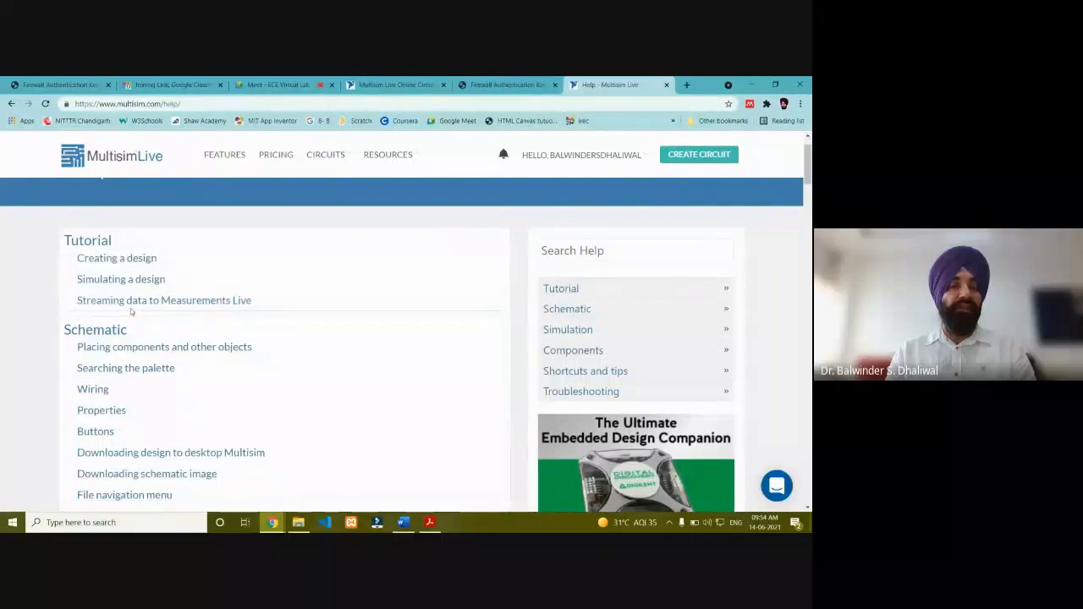
pyautogui.scroll(-2, 211, 313)
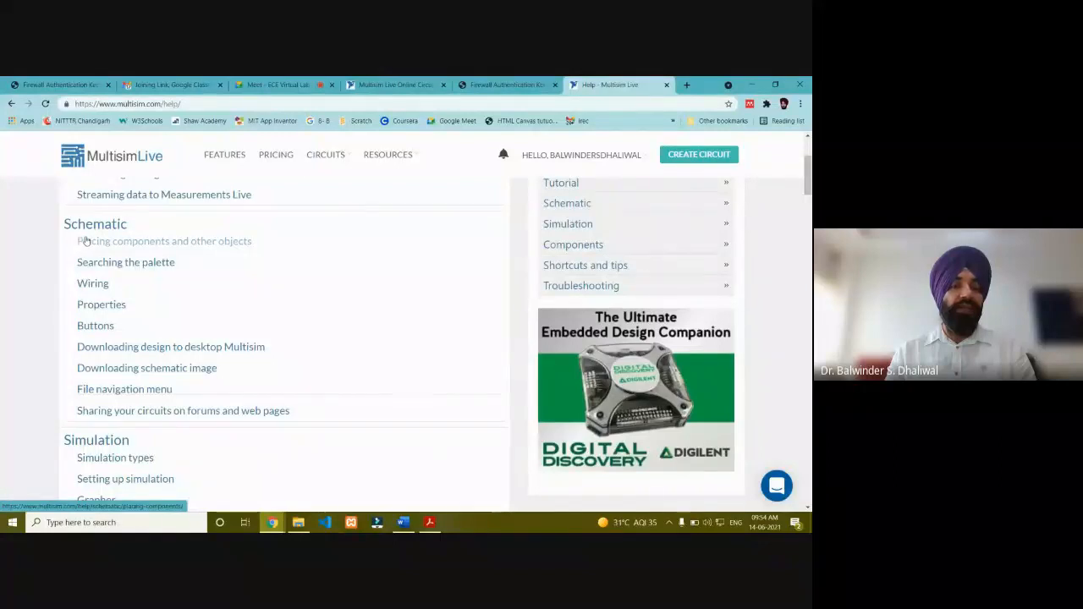
pyautogui.scroll(-3, 222, 375)
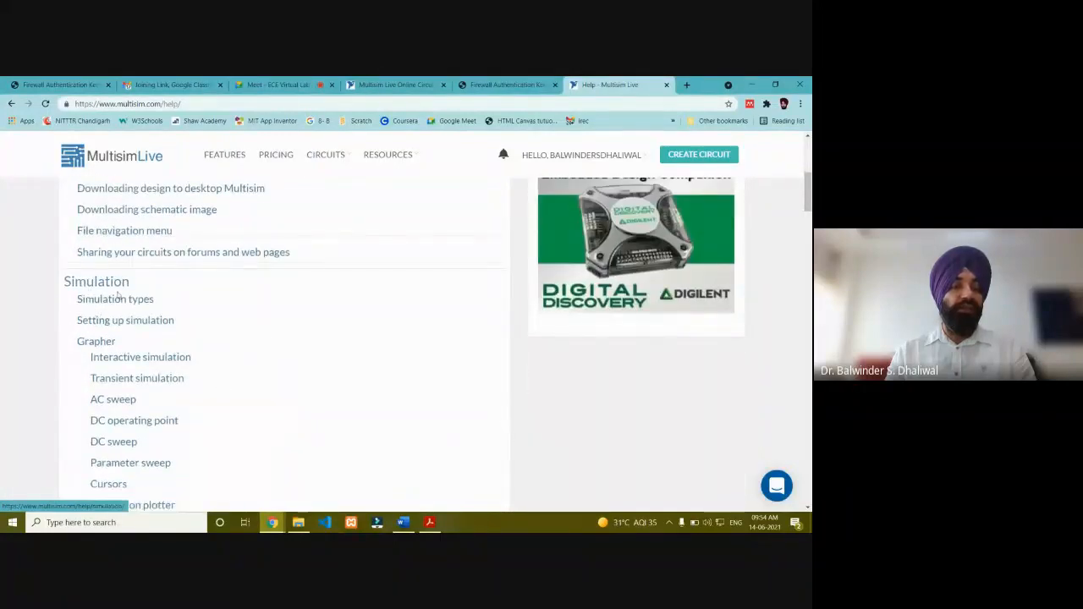
pyautogui.scroll(-6, 178, 303)
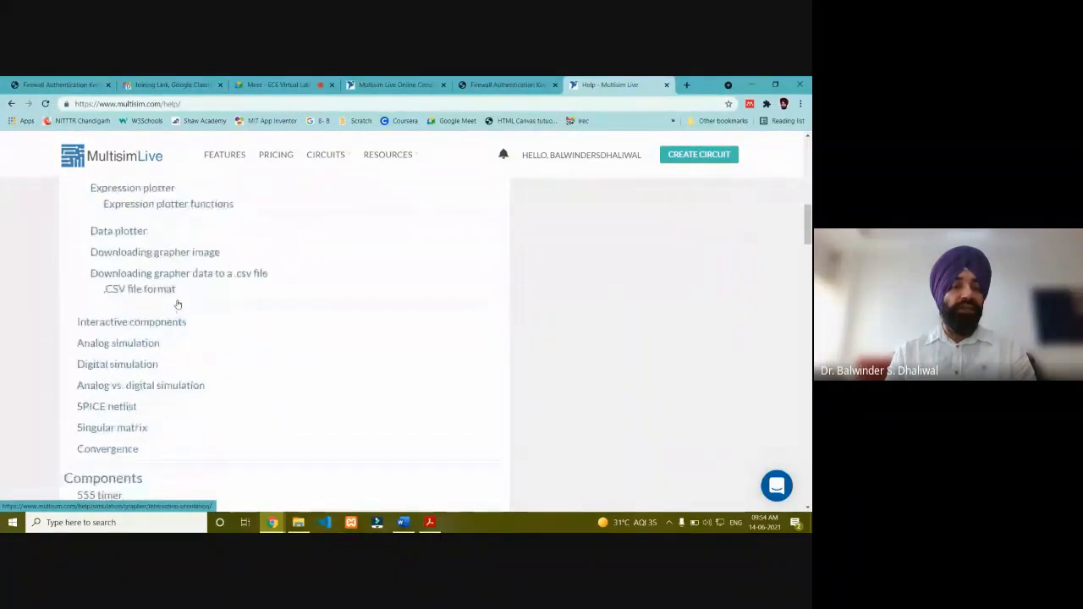
pyautogui.scroll(-4, 177, 304)
pyautogui.scroll(5, 261, 339)
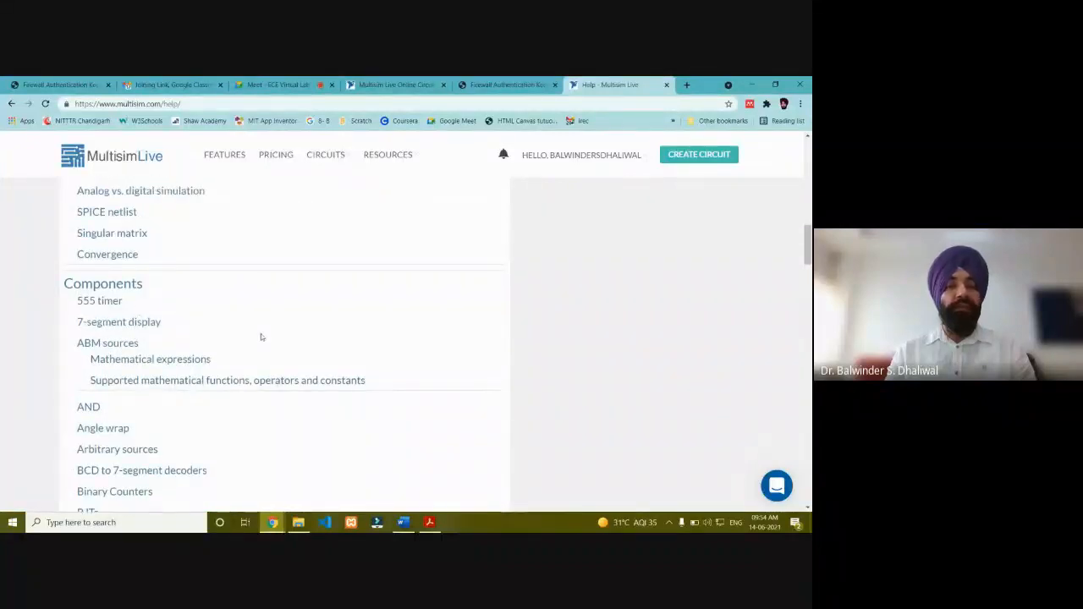
pyautogui.scroll(10, 263, 335)
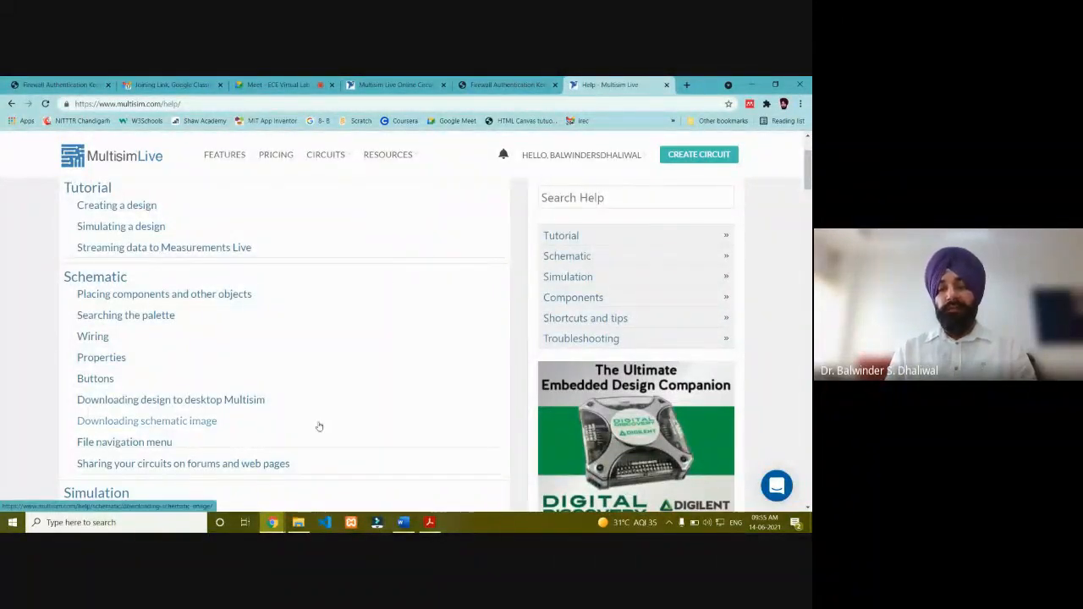
pyautogui.scroll(2, 424, 347)
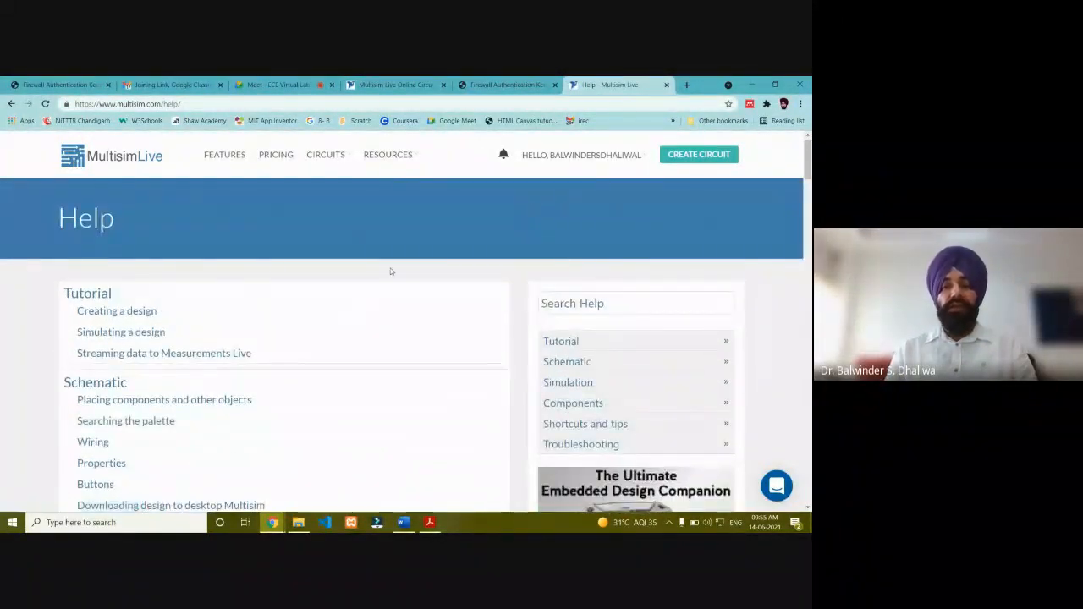
# Create a new blank circuit and show the component palette's Schematic connectors and Sources groups
pyautogui.click(696, 158)
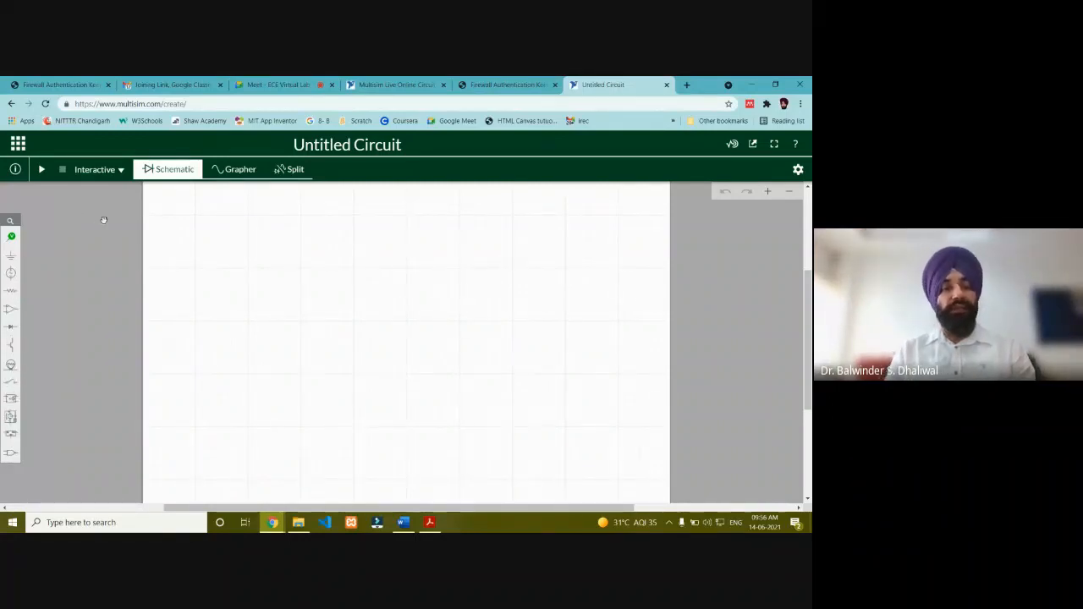
pyautogui.click(12, 237)
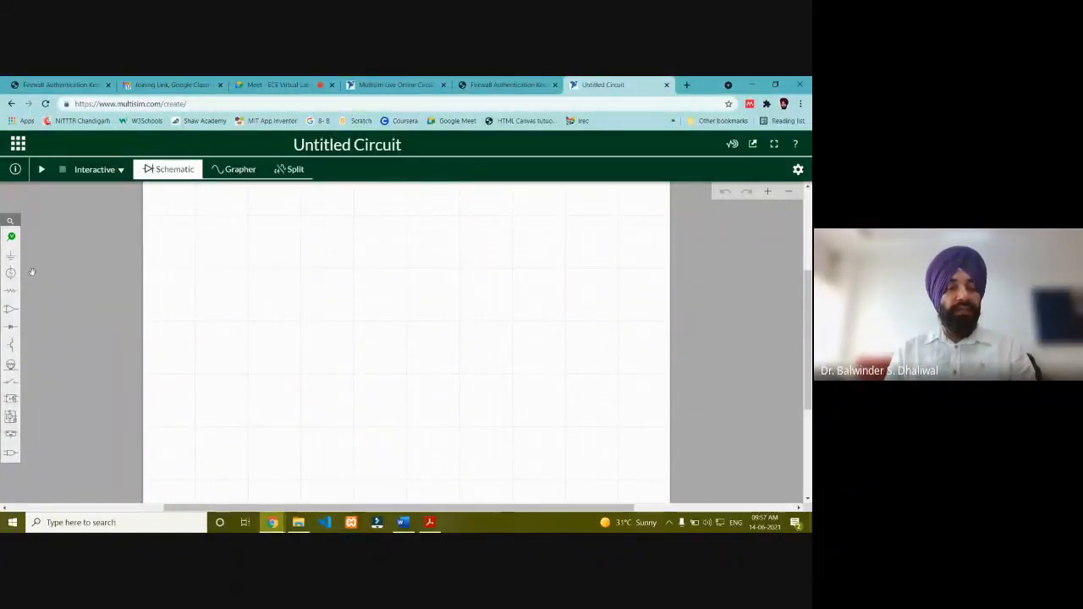
pyautogui.moveTo(11, 255)
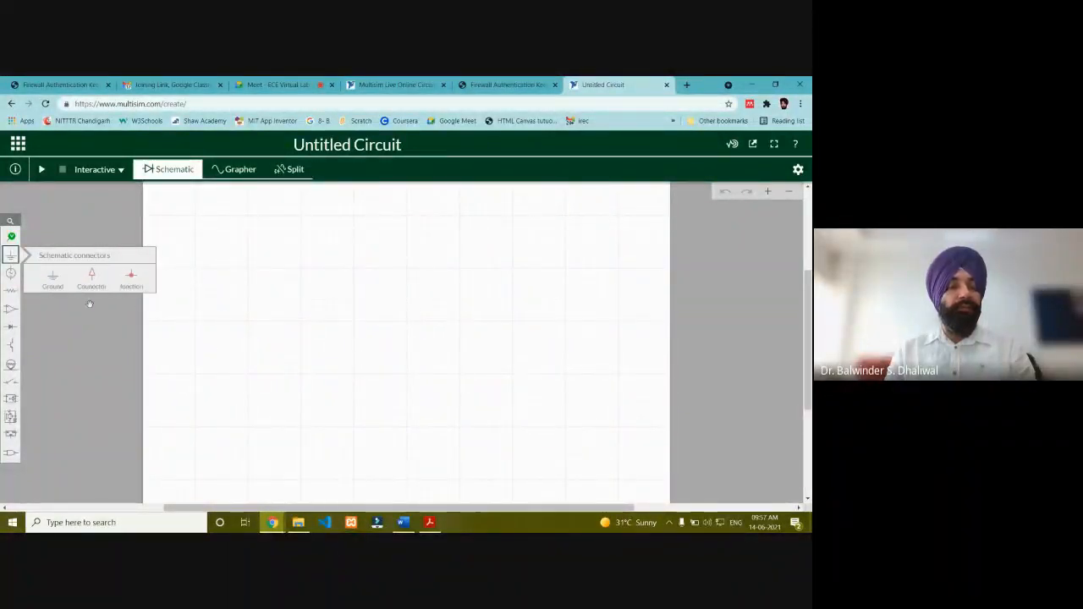
pyautogui.click(10, 275)
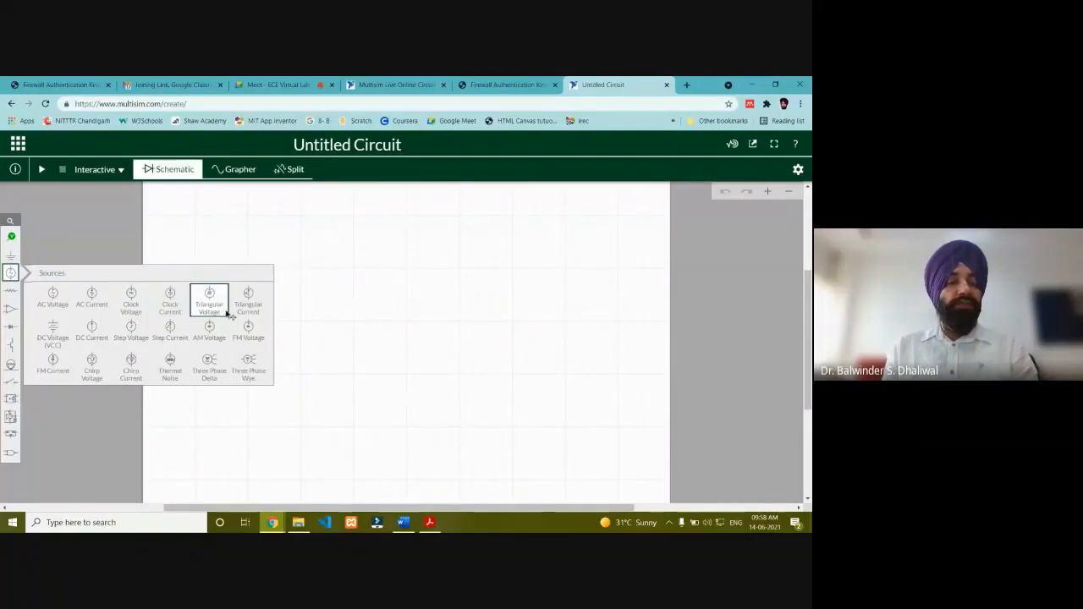
# Show the palette's Passive components, look into its Resistors subgroup and return to the Passive group
pyautogui.click(11, 292)
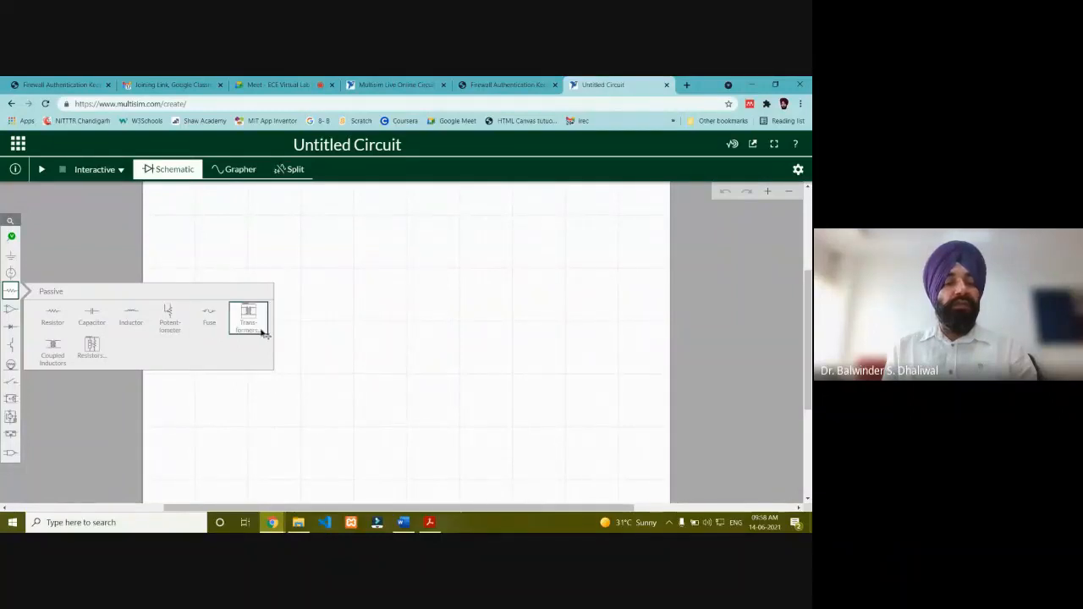
pyautogui.click(95, 357)
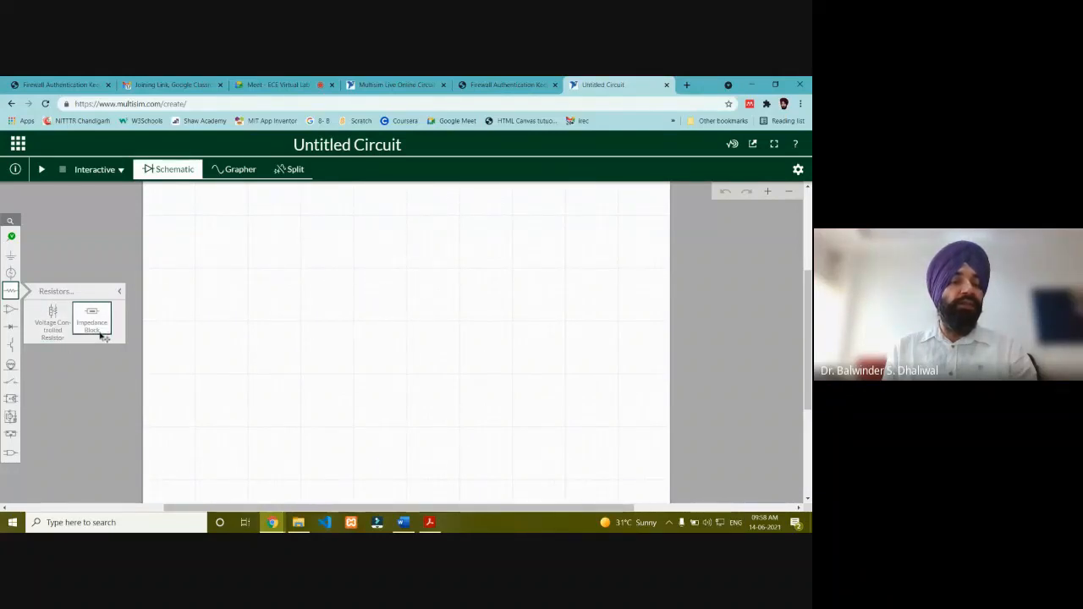
pyautogui.click(15, 296)
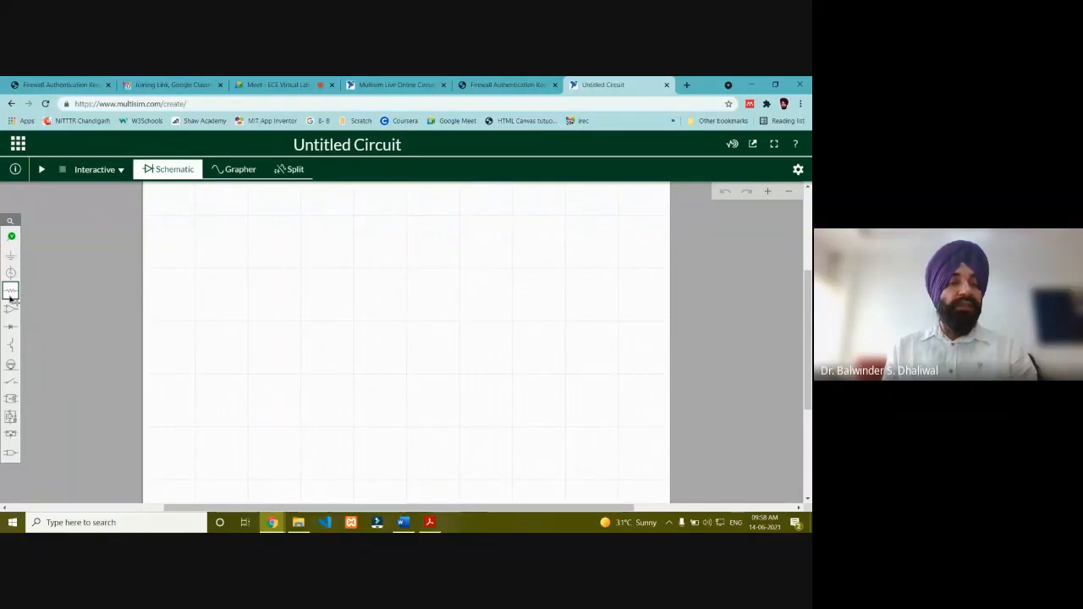
pyautogui.click(11, 296)
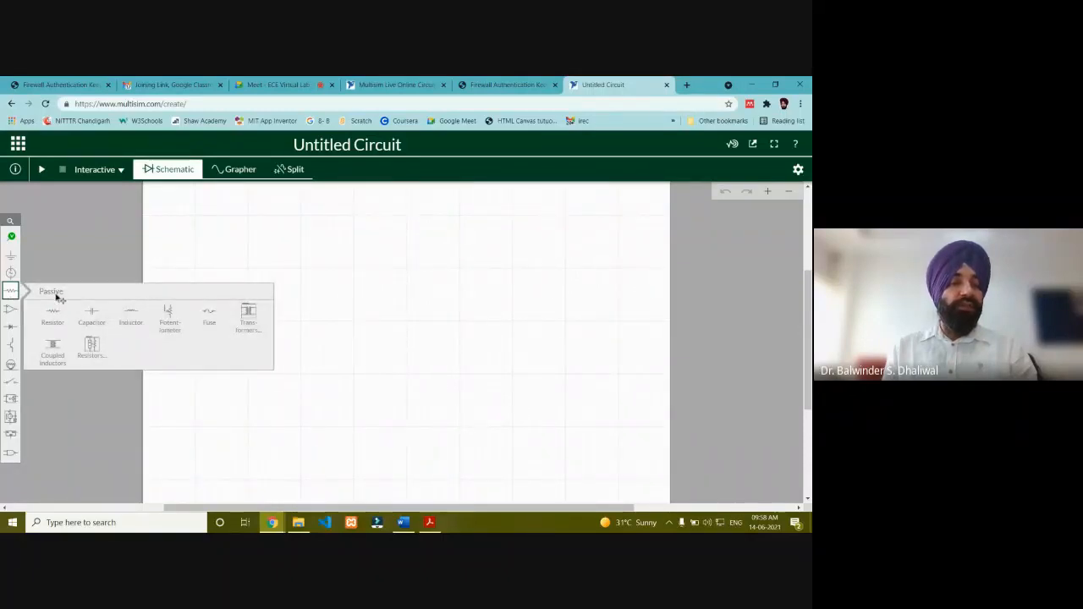
# Examine the Analog components, including the LM324A and UA741 in the Opamps subgroup, and return to the Analog group
pyautogui.click(11, 310)
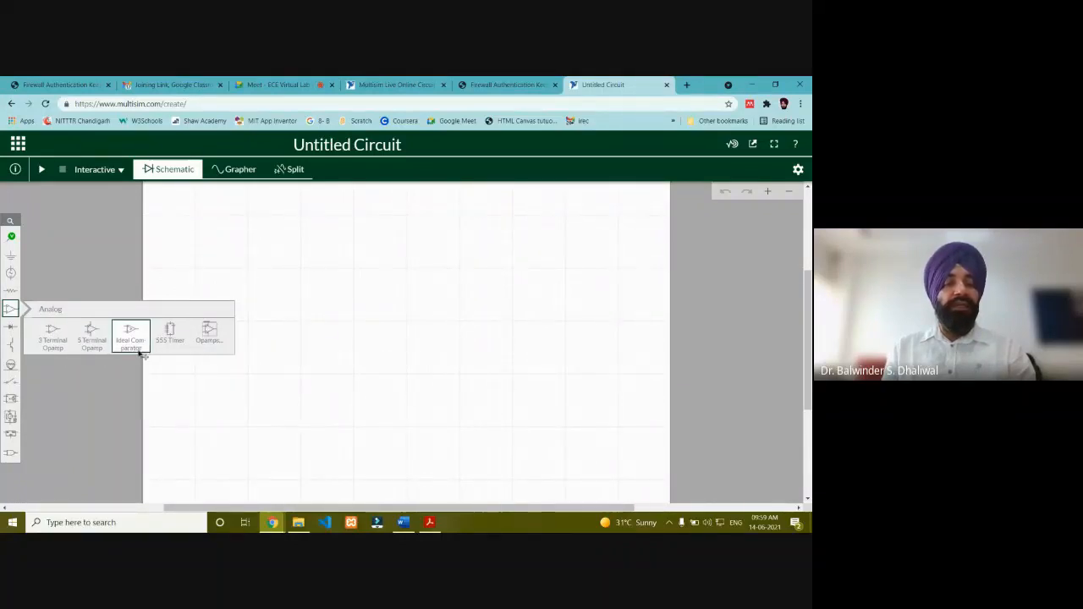
pyautogui.click(209, 335)
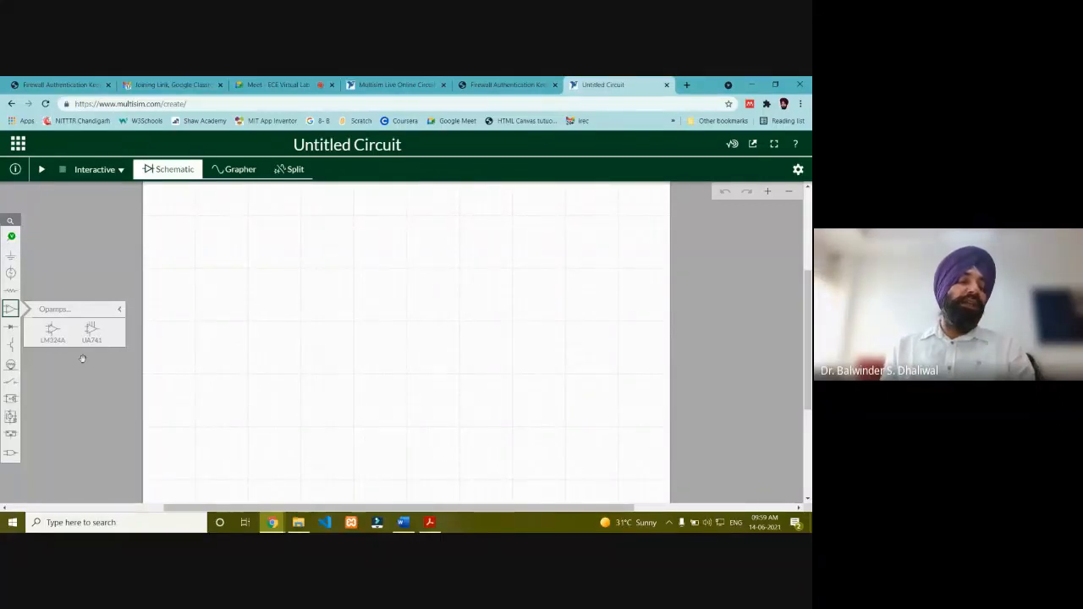
pyautogui.click(13, 310)
pyautogui.click(12, 310)
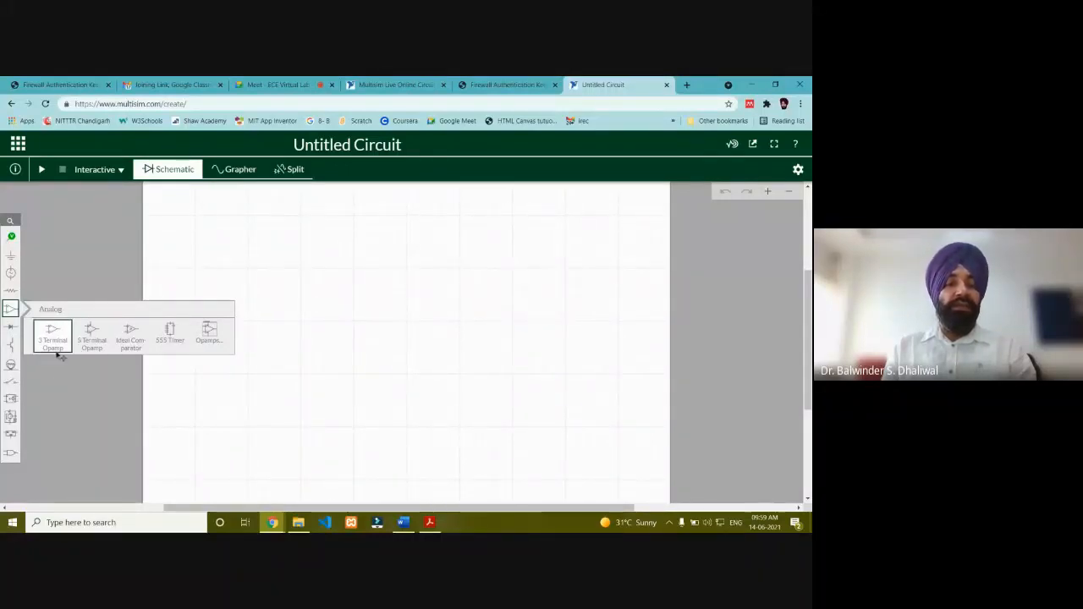
pyautogui.click(208, 338)
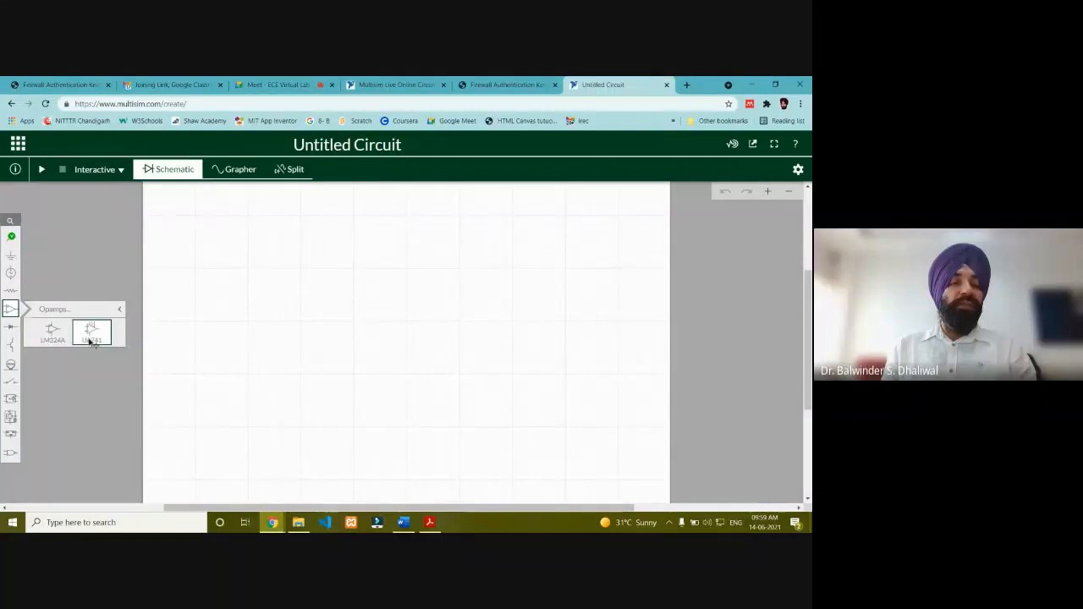
pyautogui.click(12, 312)
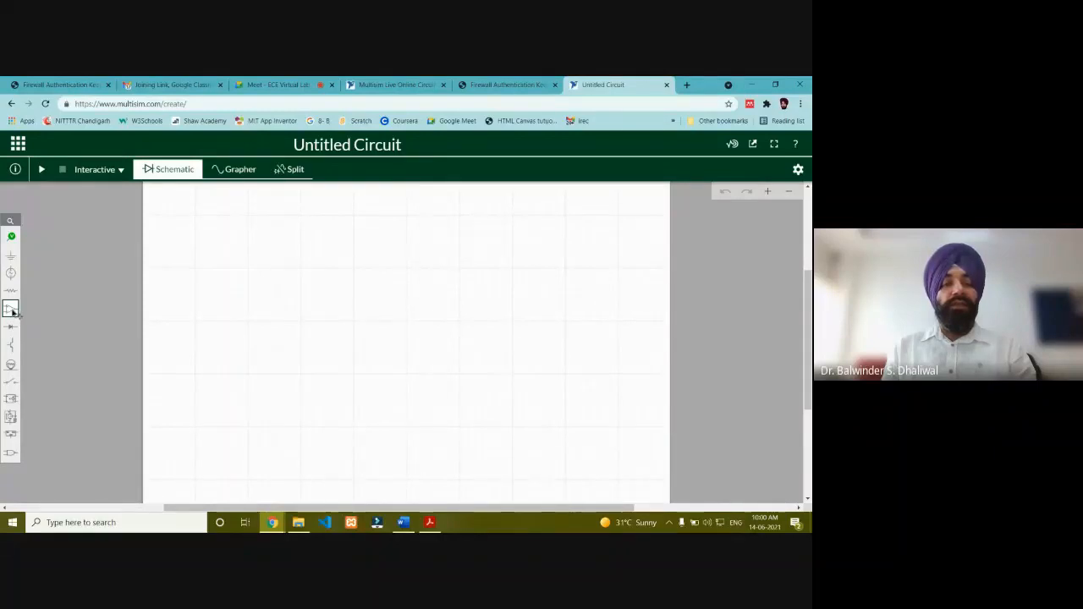
pyautogui.click(13, 313)
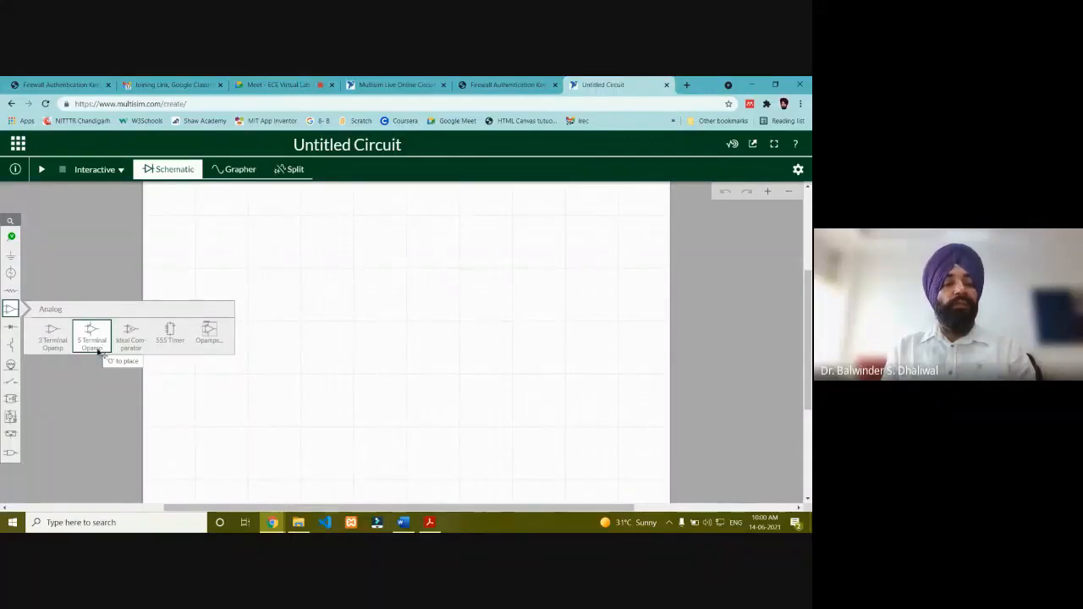
# Review the Diodes group with its General purpose diodes, and the Transistors group with its NMOS subgroup
pyautogui.click(9, 334)
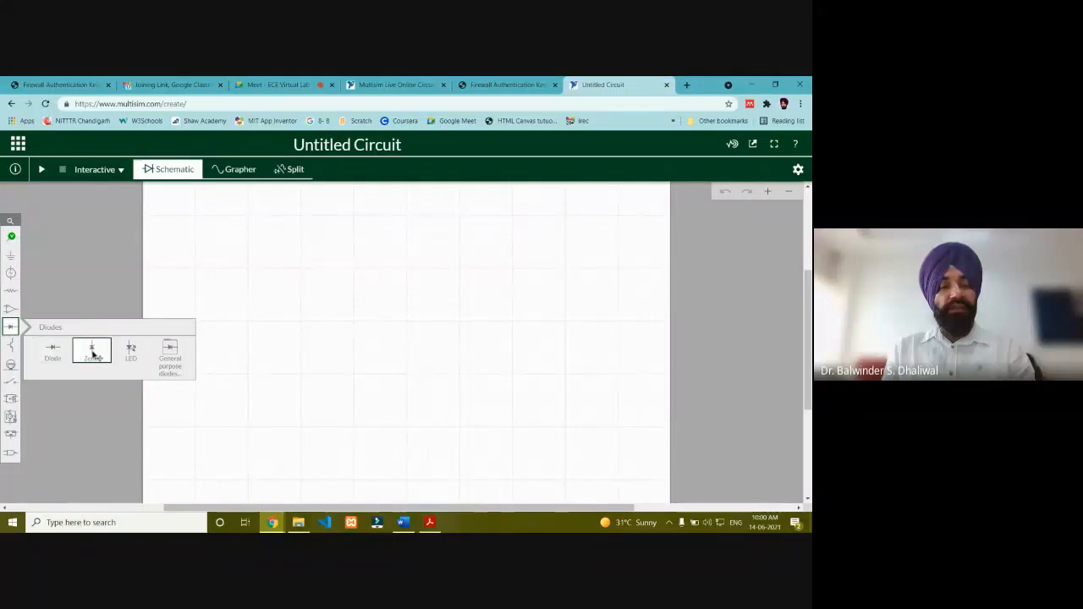
pyautogui.click(170, 357)
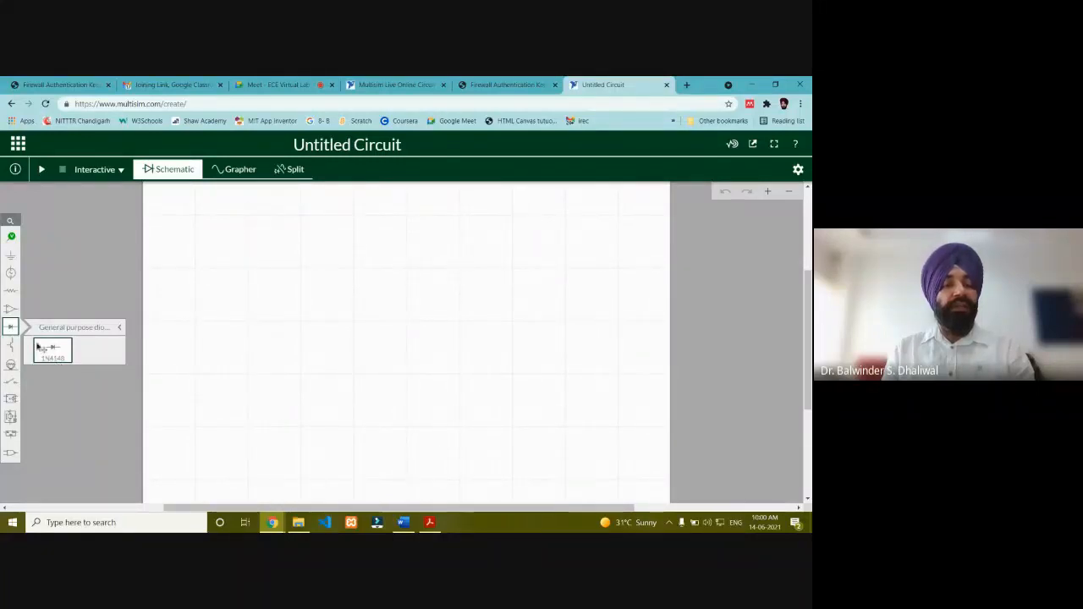
pyautogui.click(12, 329)
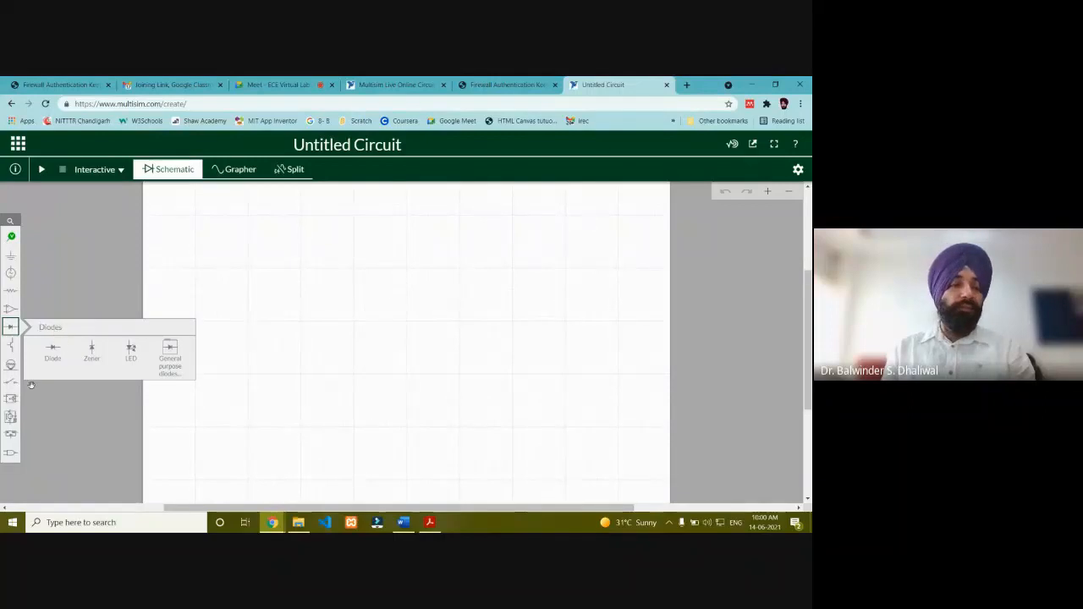
pyautogui.click(7, 351)
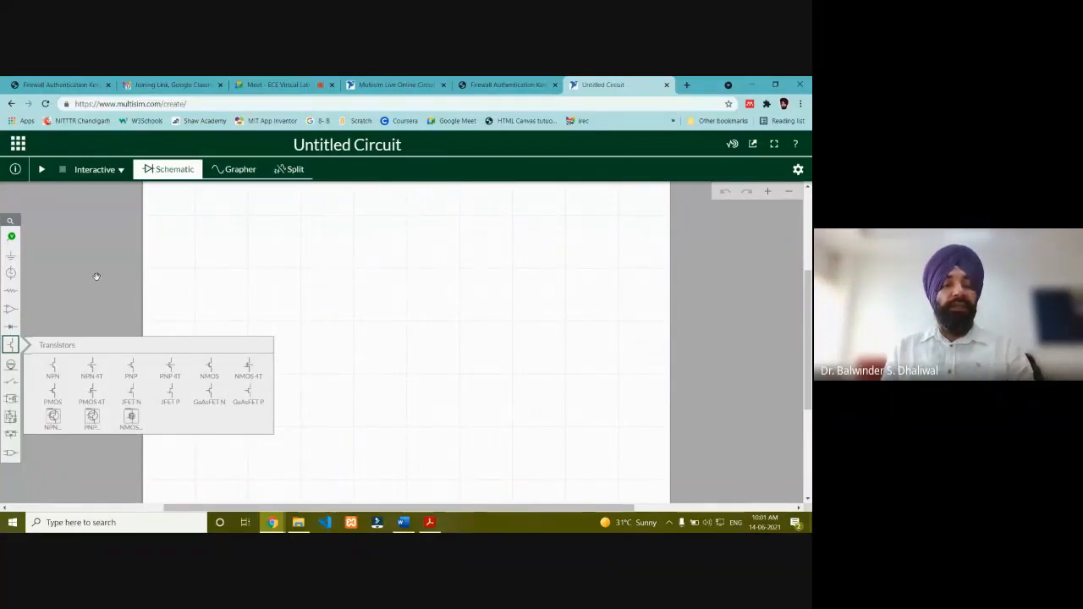
pyautogui.click(131, 419)
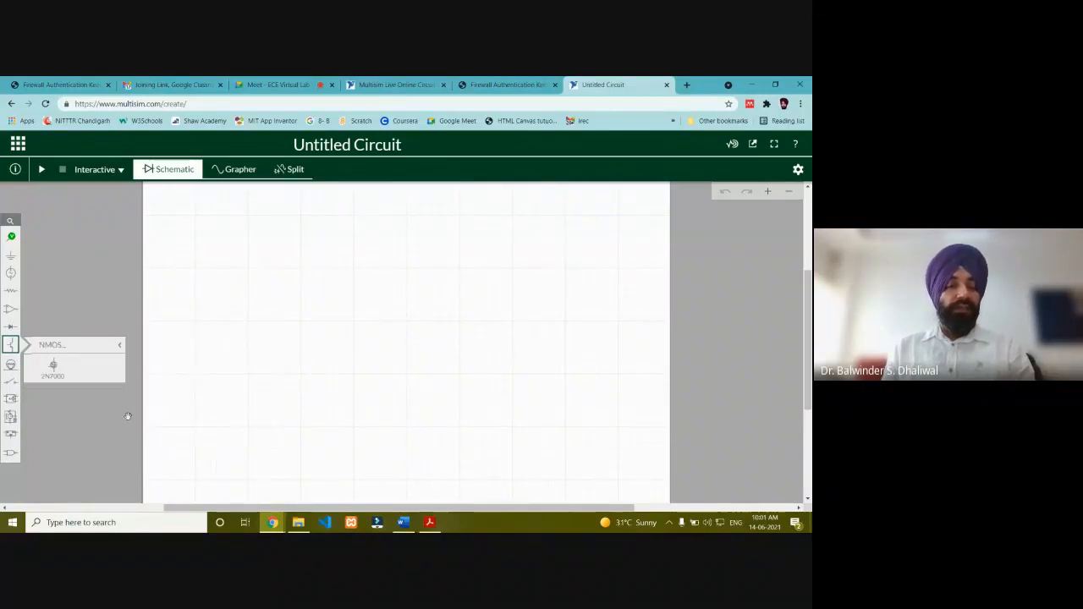
pyautogui.click(71, 348)
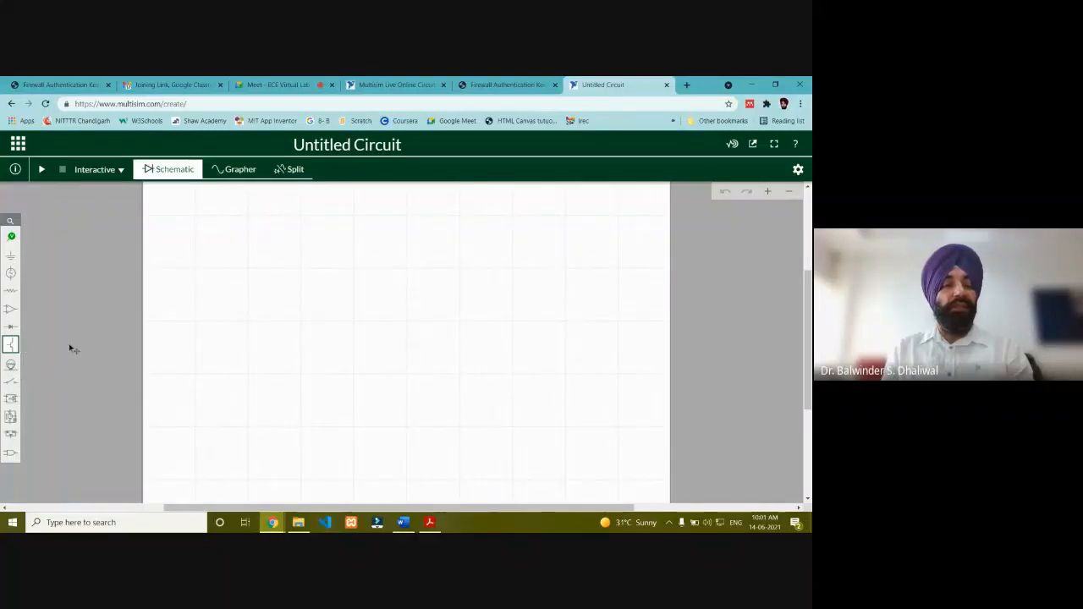
pyautogui.click(13, 346)
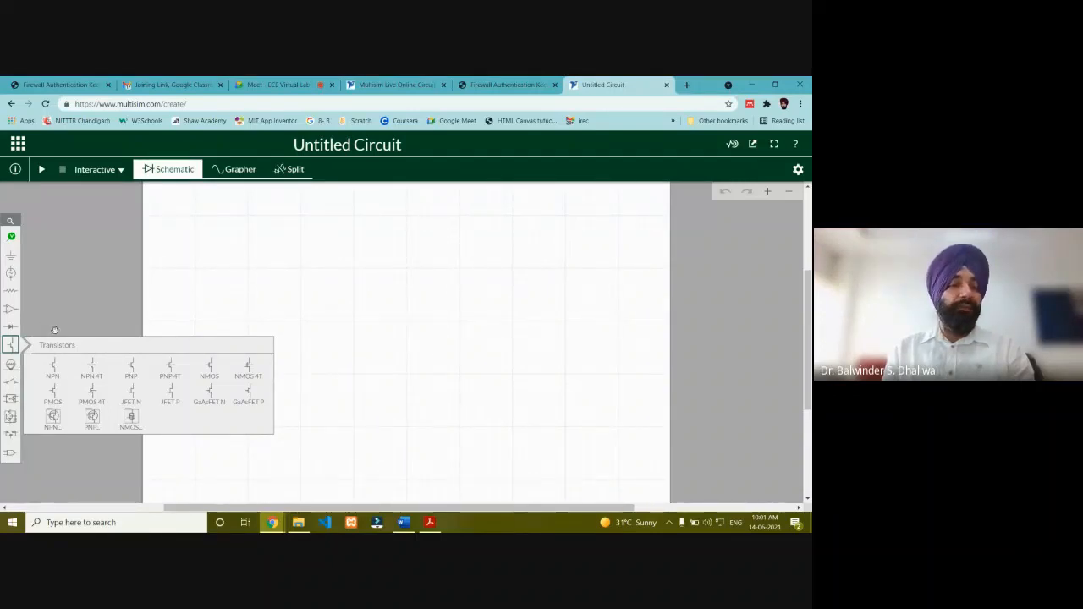
# Look through the components in the Indicators, Switches and Modeling blocks groups of the palette
pyautogui.click(13, 365)
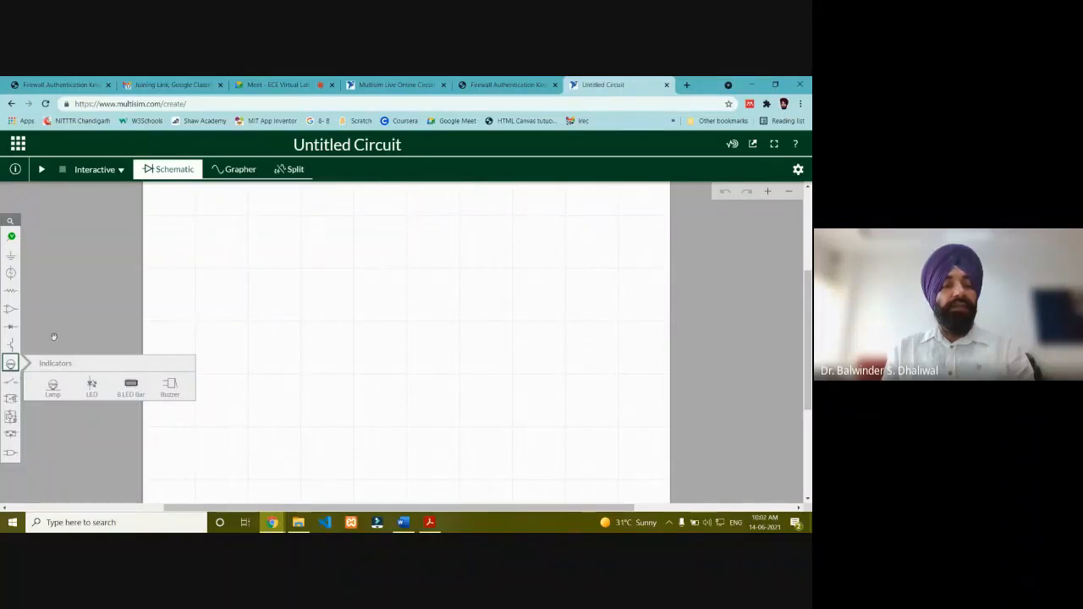
pyautogui.click(12, 383)
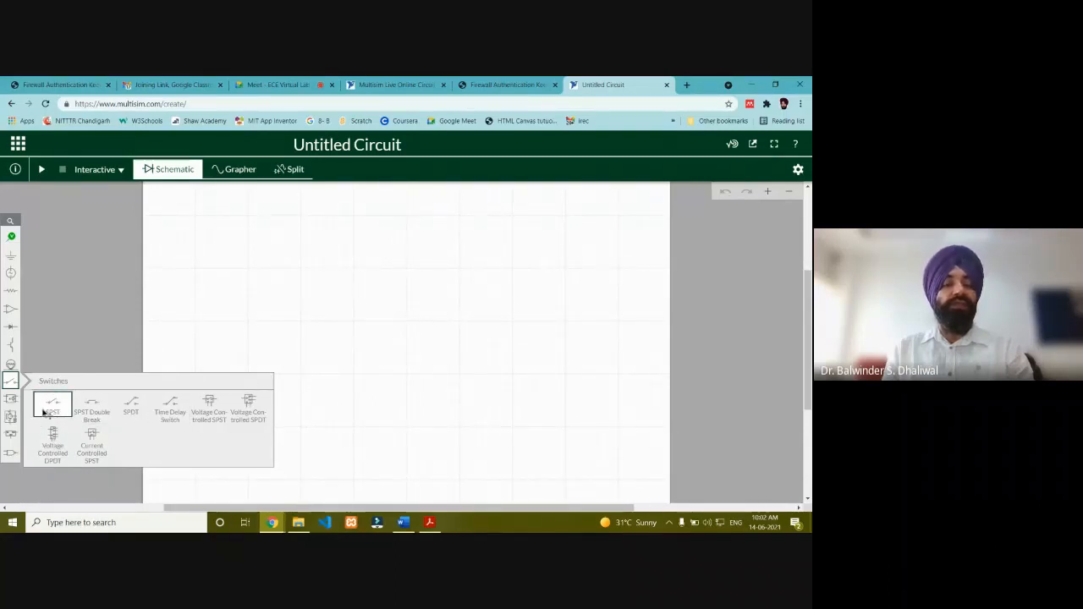
pyautogui.moveTo(11, 399)
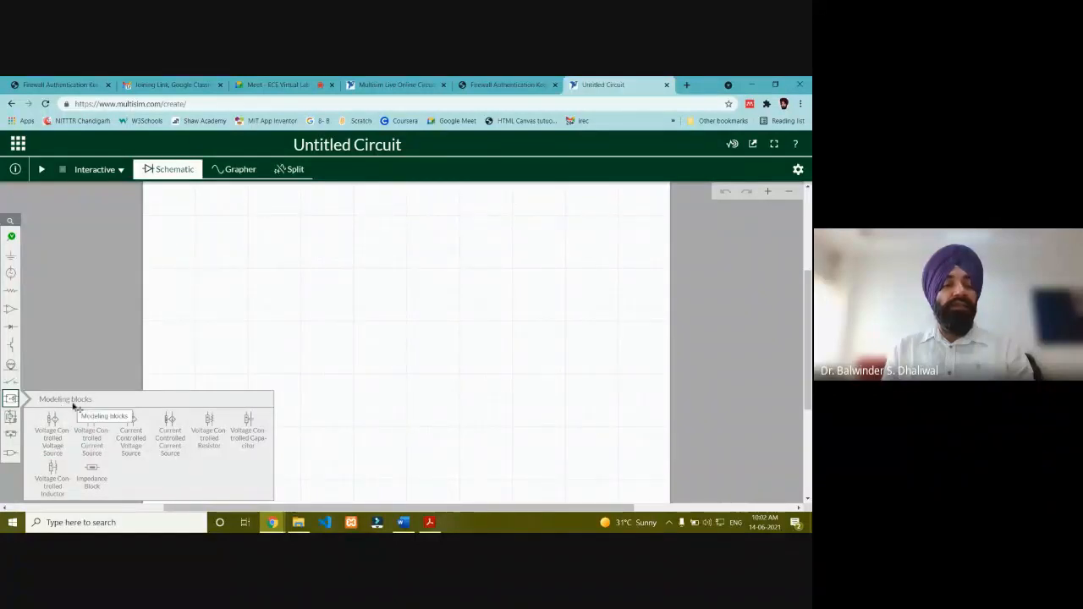
# Examine the Electromechanical group with its Machines subgroup, and the Power group with its Linear regulators subgroup
pyautogui.click(11, 418)
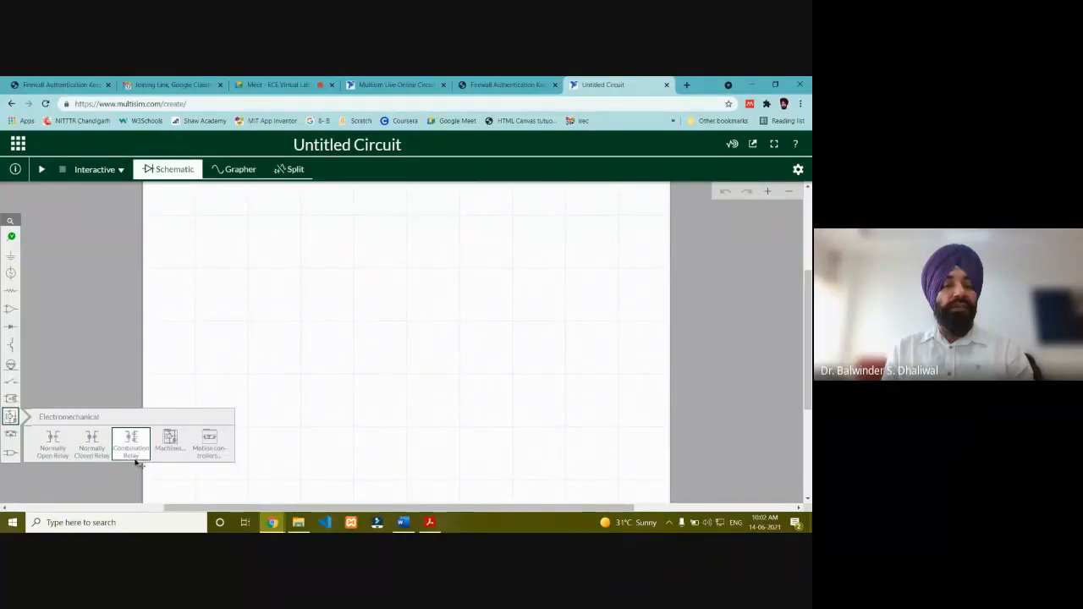
pyautogui.click(169, 445)
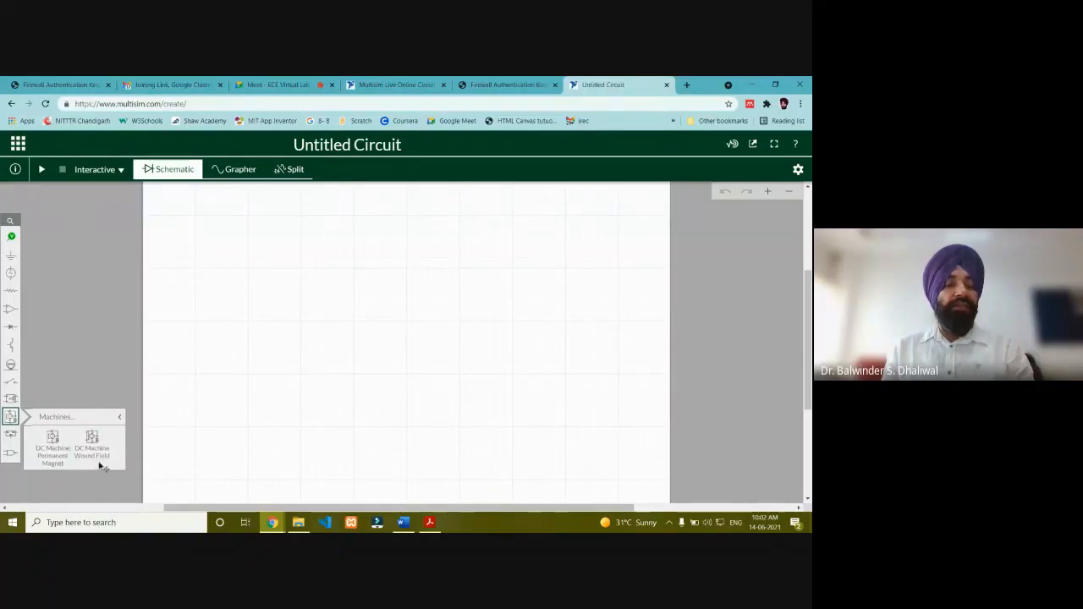
pyautogui.click(43, 418)
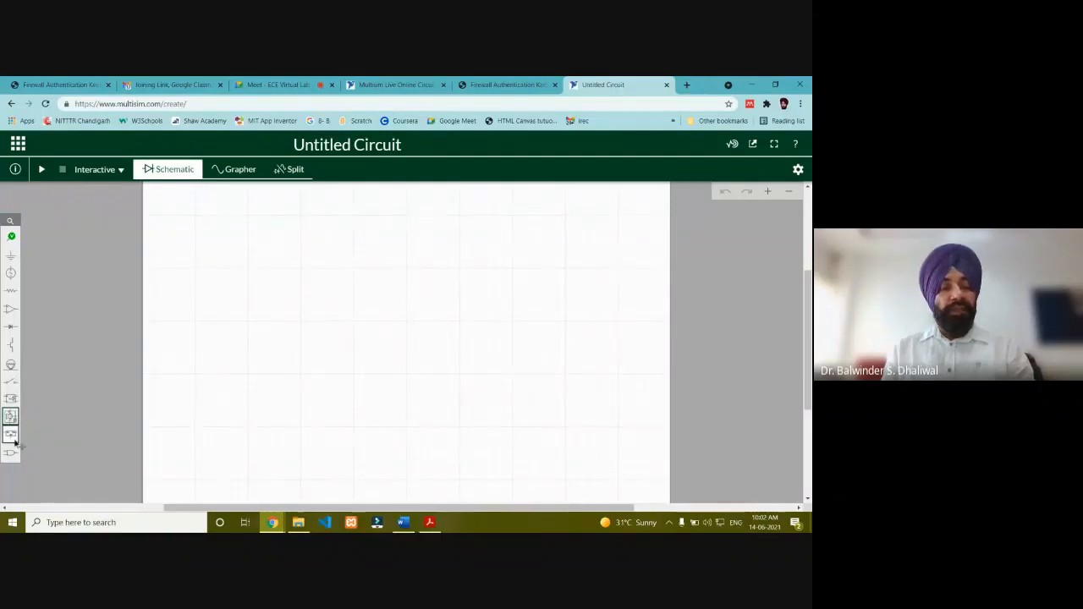
pyautogui.click(13, 438)
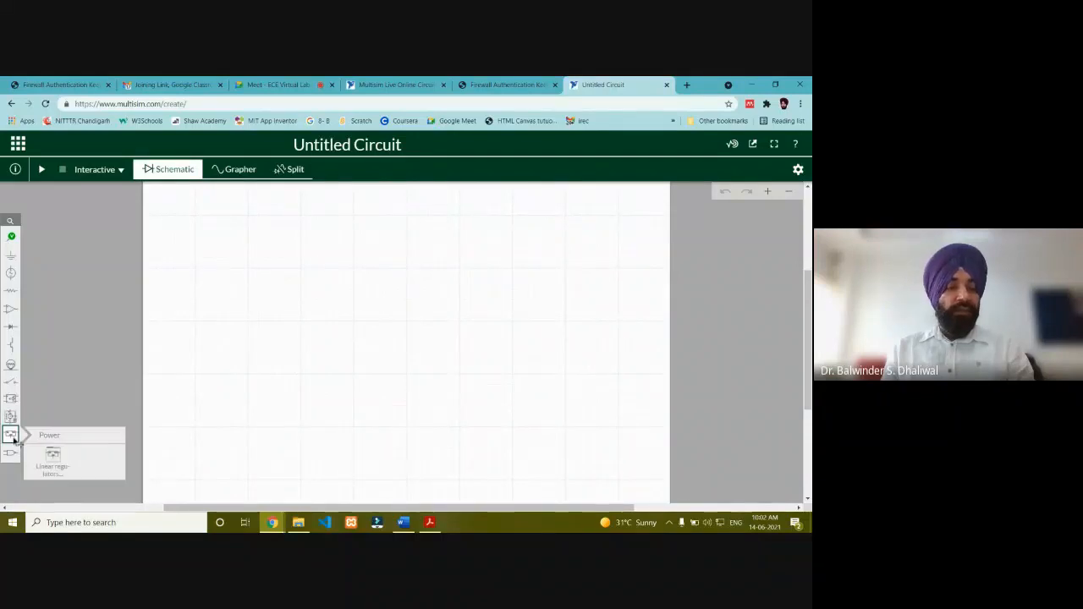
pyautogui.click(54, 457)
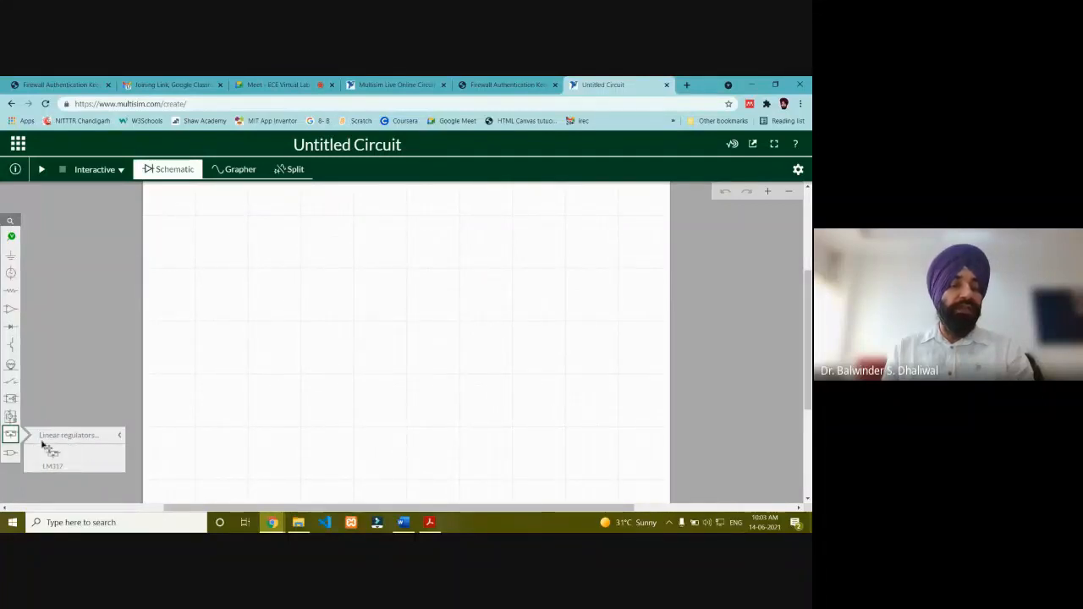
pyautogui.click(40, 439)
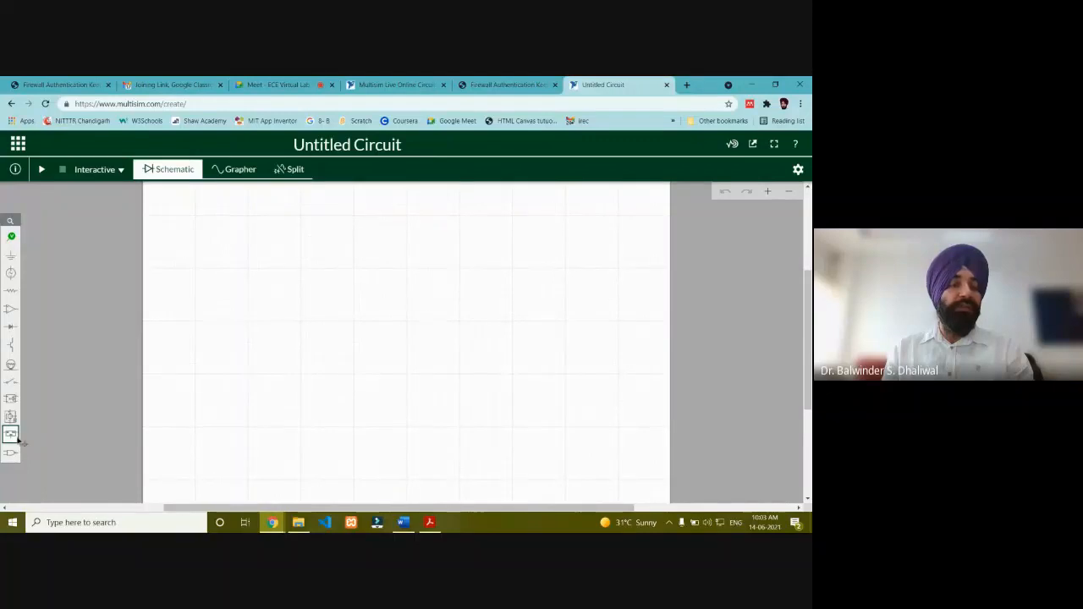
pyautogui.click(10, 435)
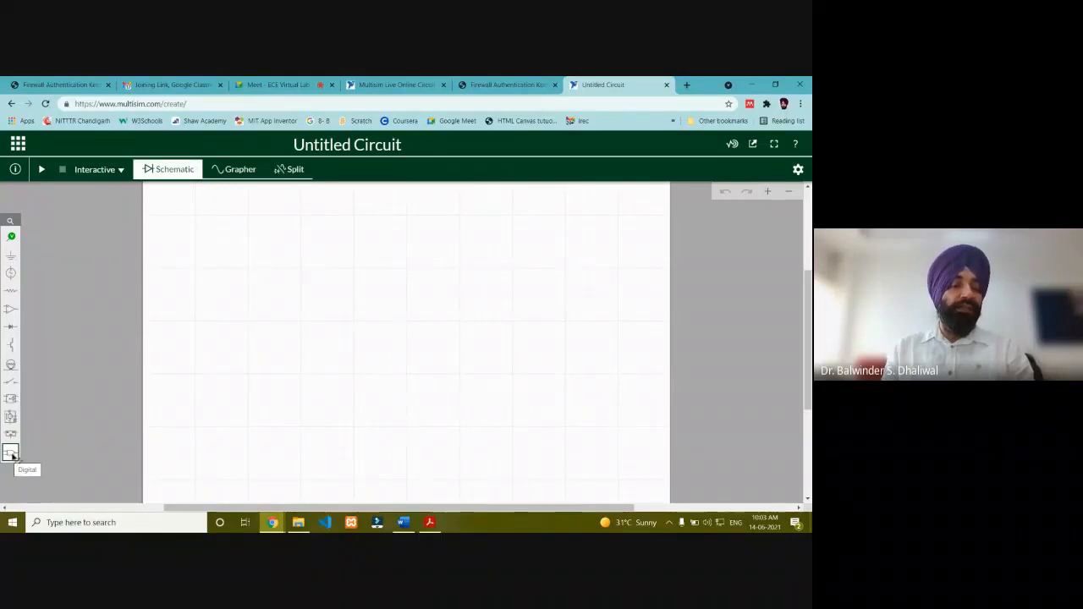
# Show the Digital components and look through the AND, OR and NAND gate variants by number of inputs
pyautogui.click(11, 455)
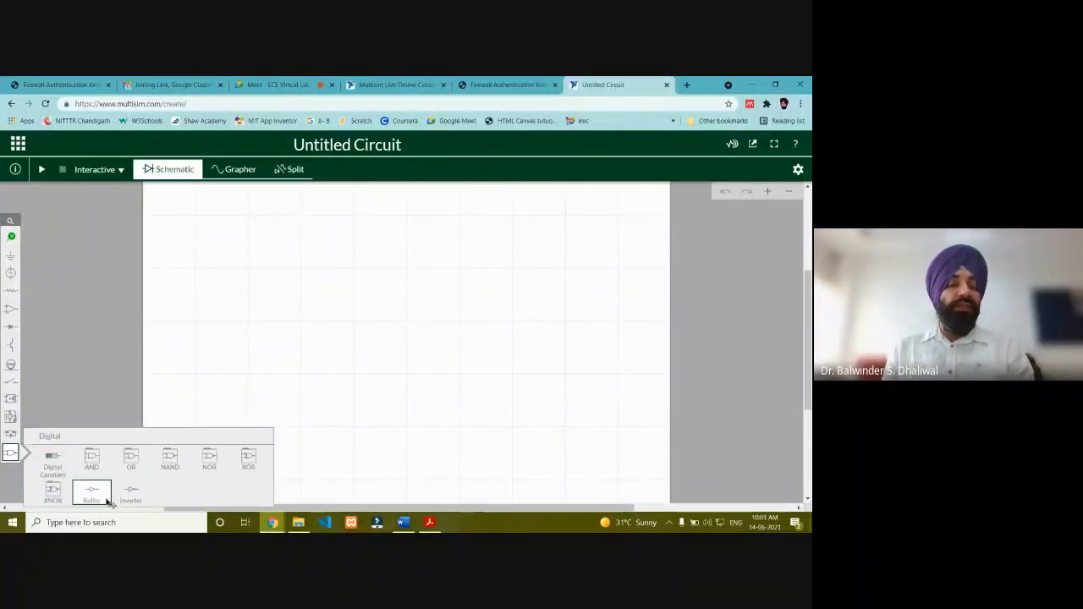
pyautogui.click(93, 462)
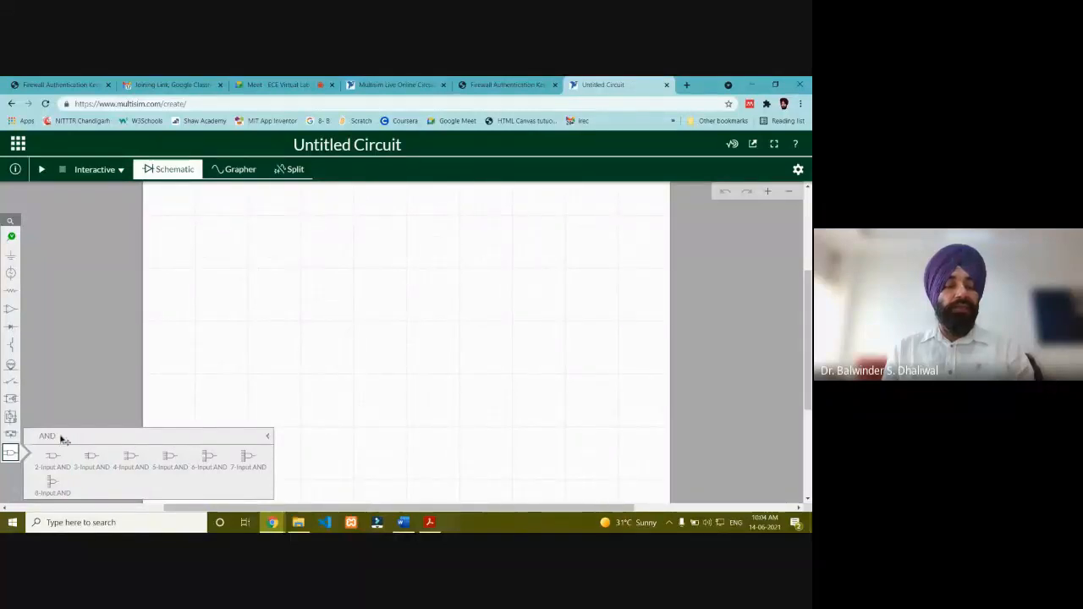
pyautogui.click(11, 453)
pyautogui.click(10, 453)
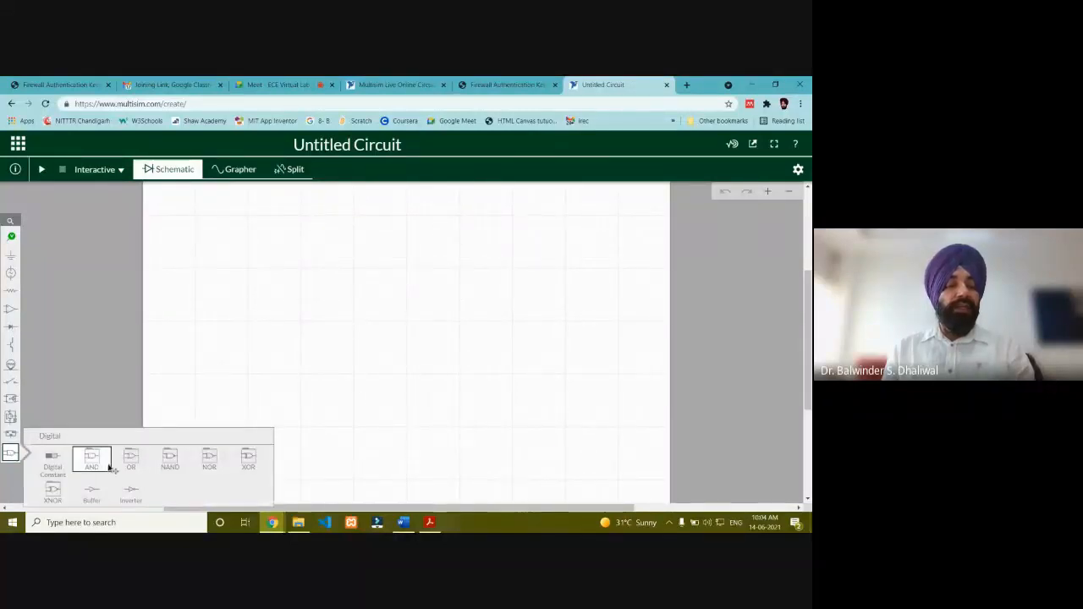
pyautogui.click(129, 461)
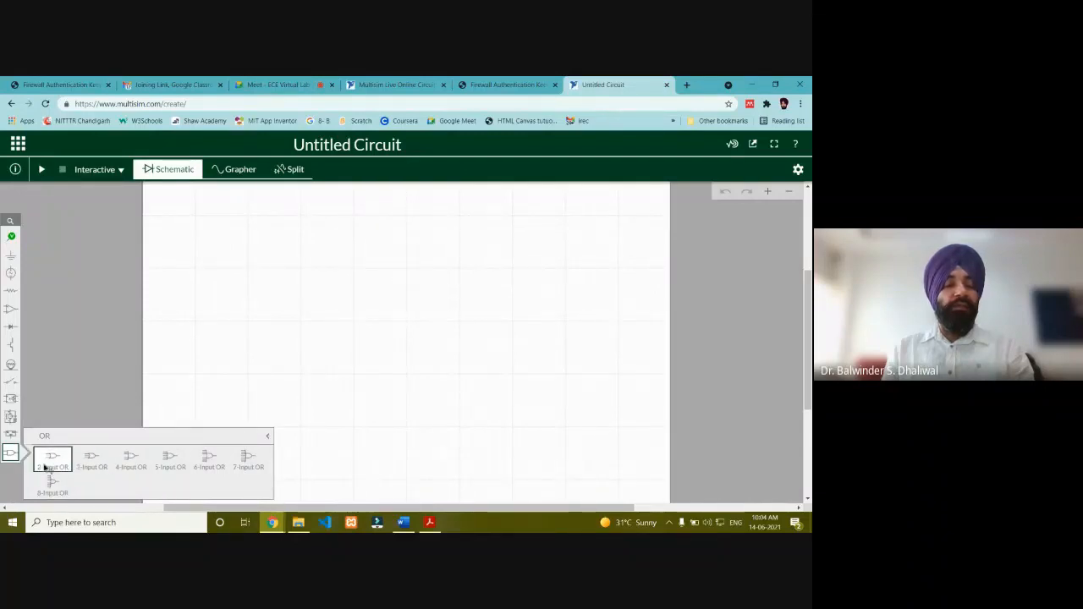
pyautogui.click(11, 451)
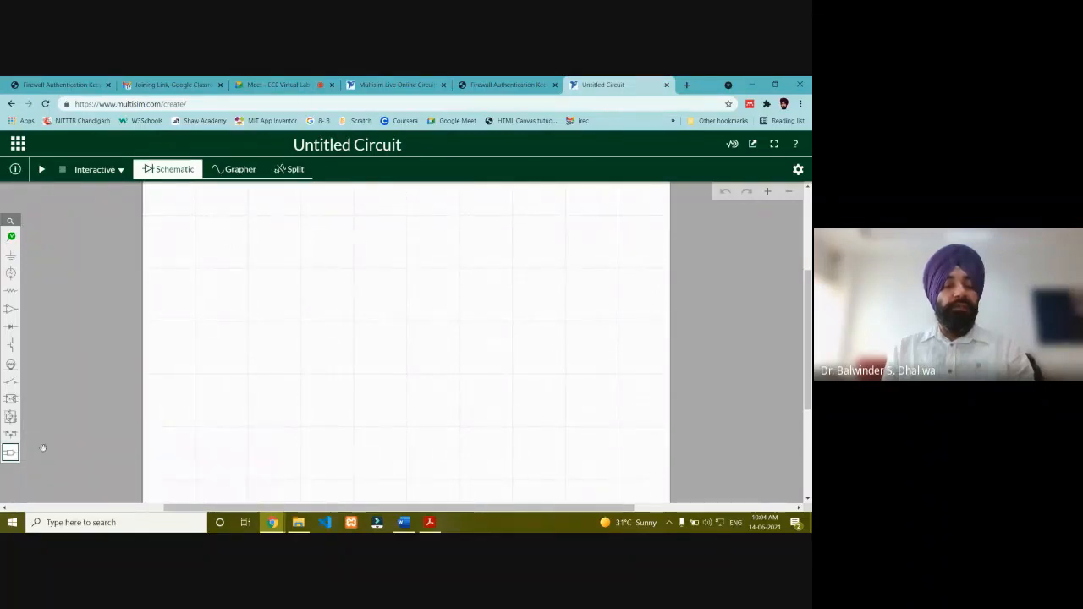
pyautogui.click(11, 453)
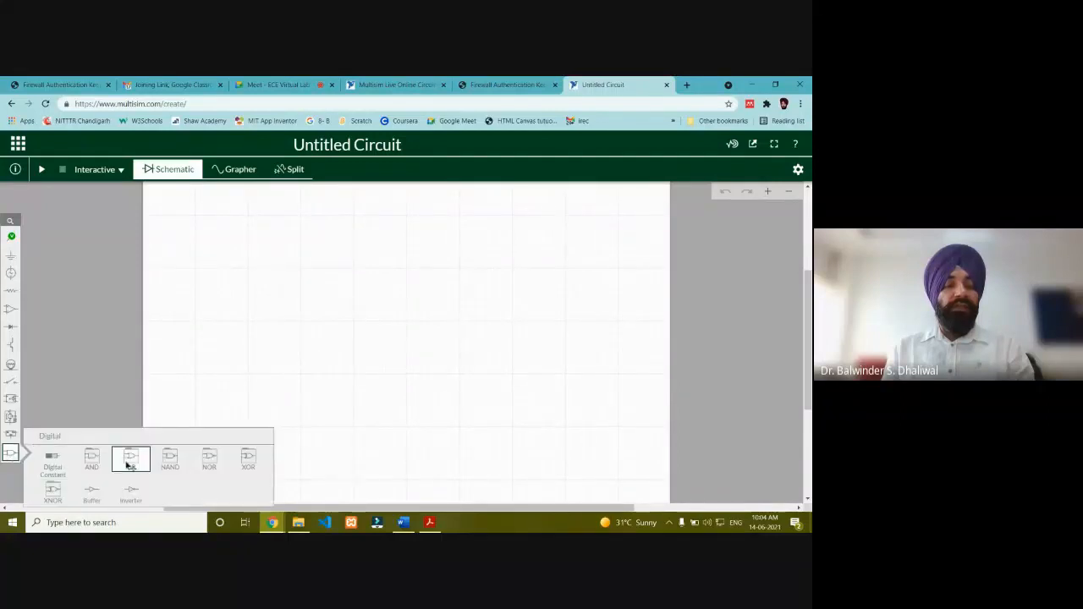
pyautogui.click(173, 466)
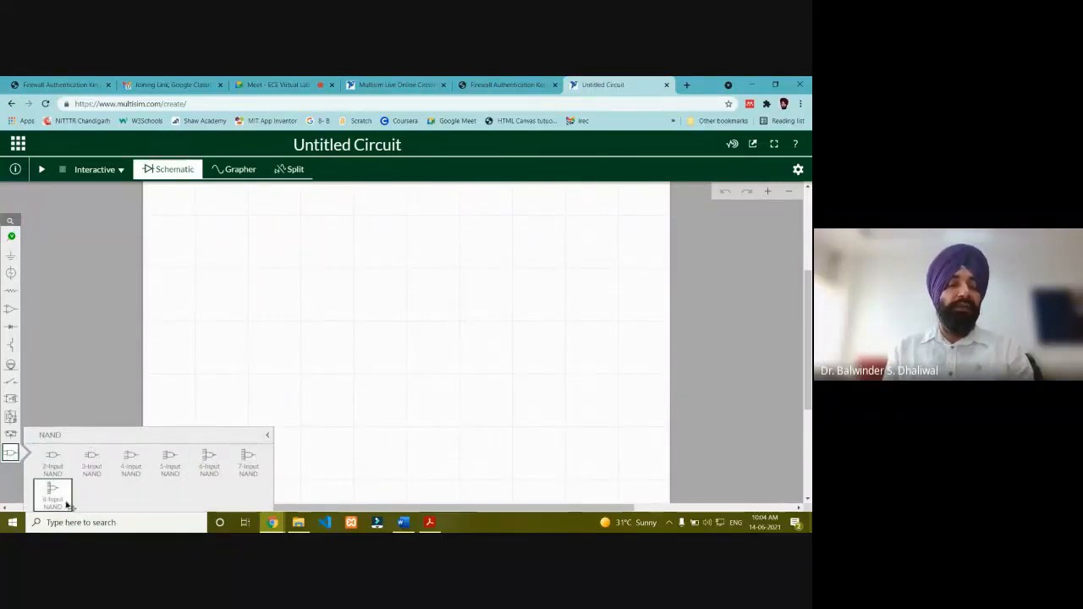
pyautogui.click(10, 454)
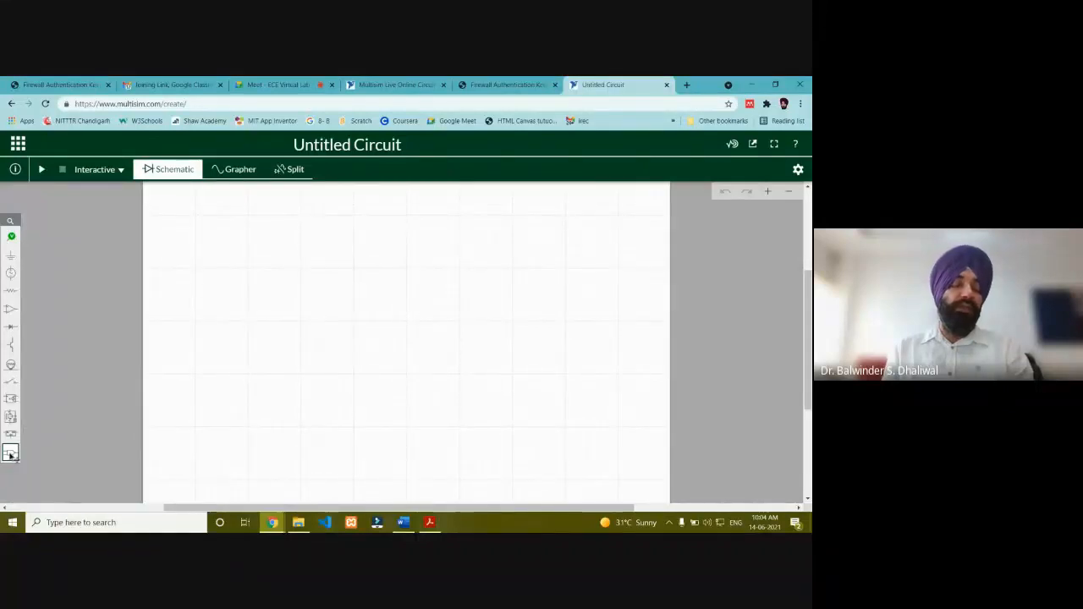
# Review the logic components in the Digital group of the palette once more and close the group
pyautogui.click(10, 454)
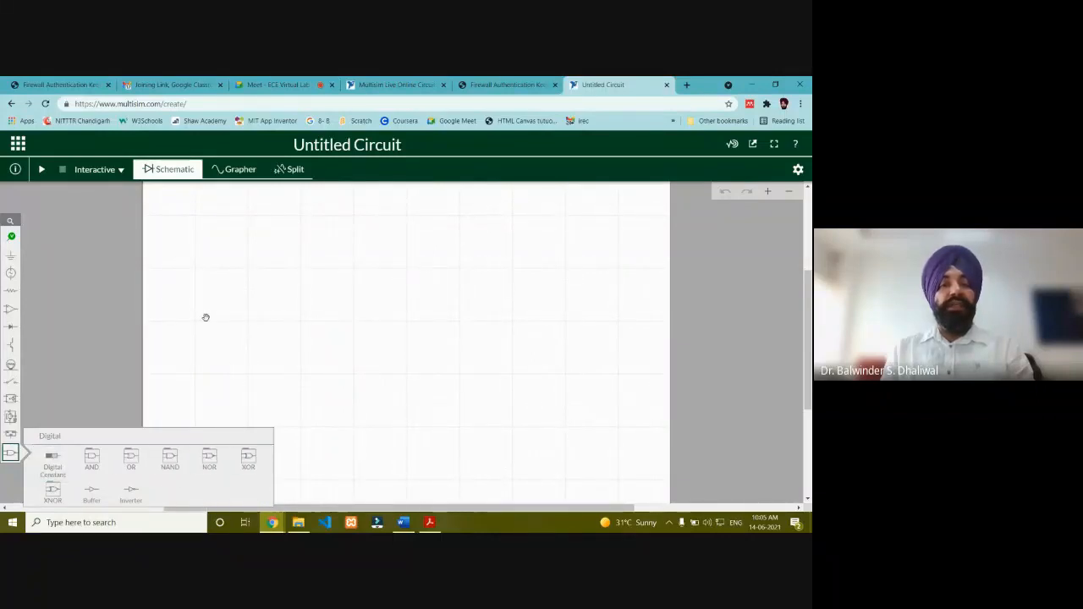
pyautogui.click(112, 329)
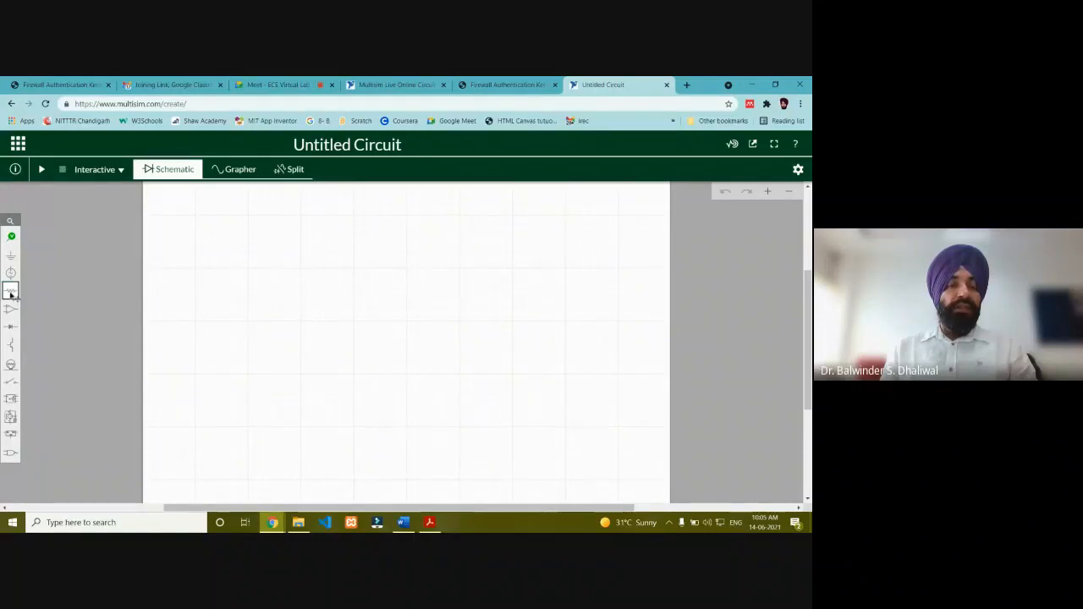
pyautogui.moveTo(11, 294)
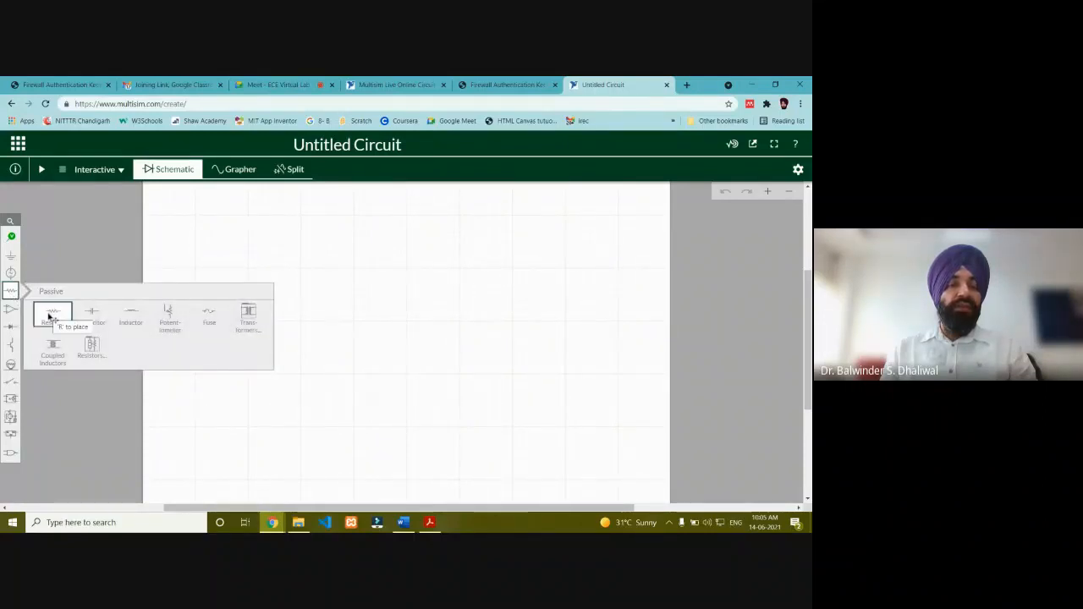
pyautogui.click(48, 316)
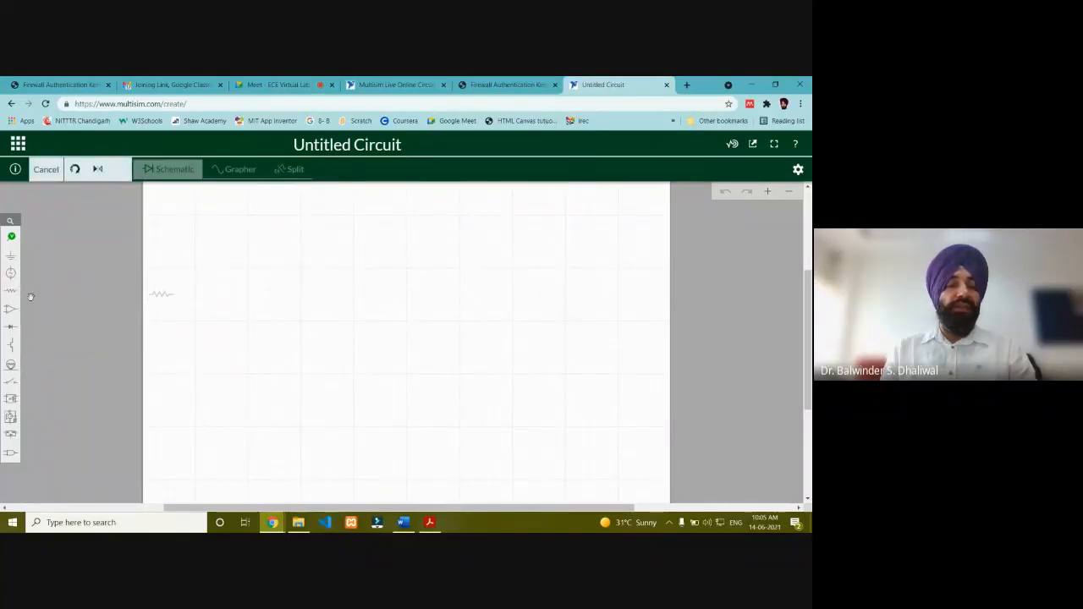
pyautogui.press('Escape')
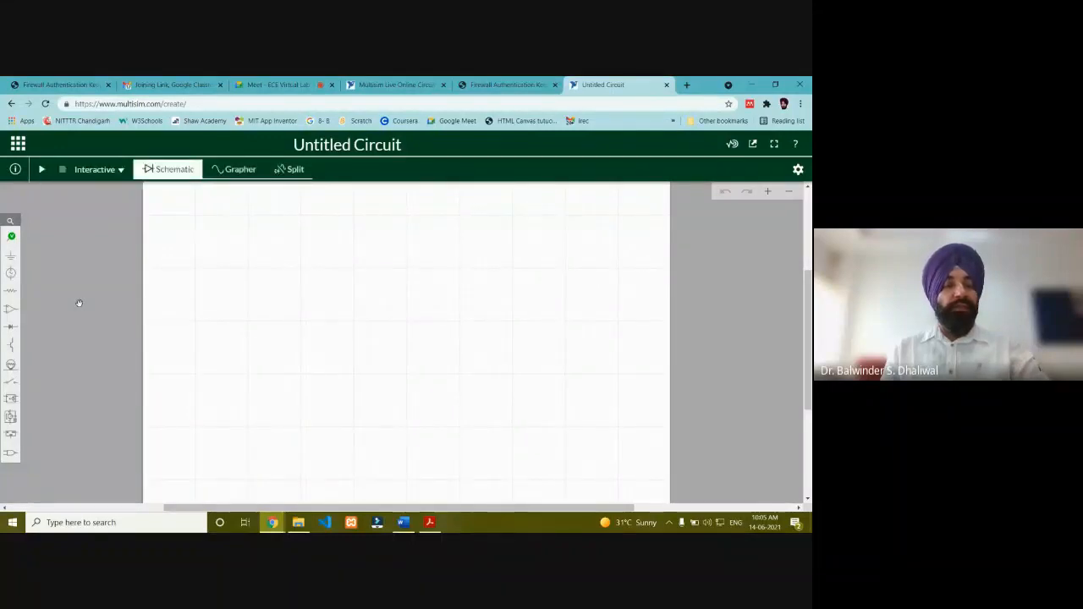
# Place a horizontal resistor from the Passive group near the middle-left of the schematic sheet
pyautogui.click(12, 293)
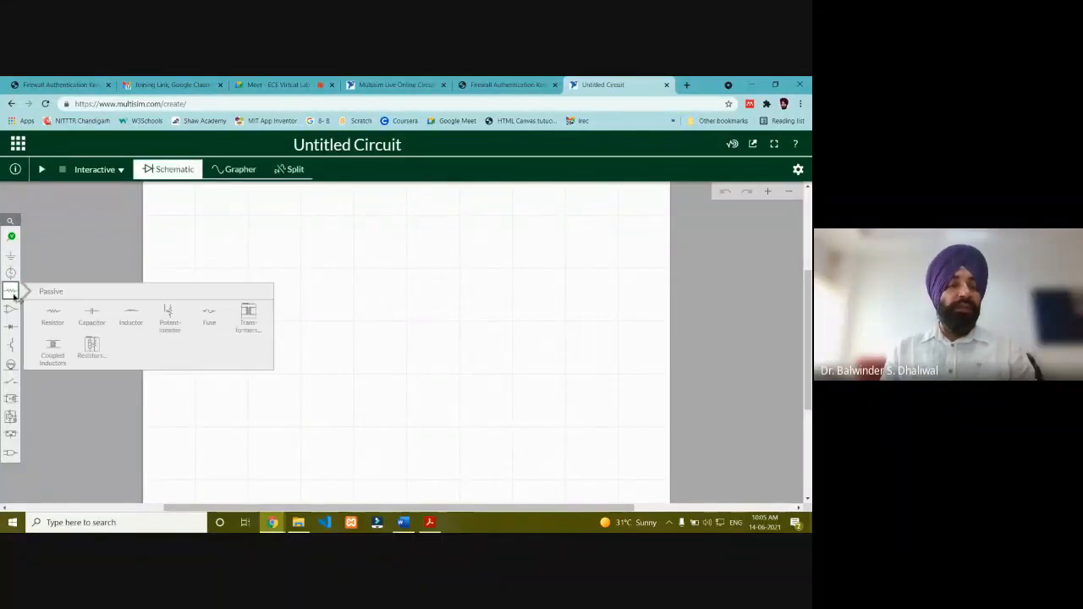
pyautogui.click(53, 318)
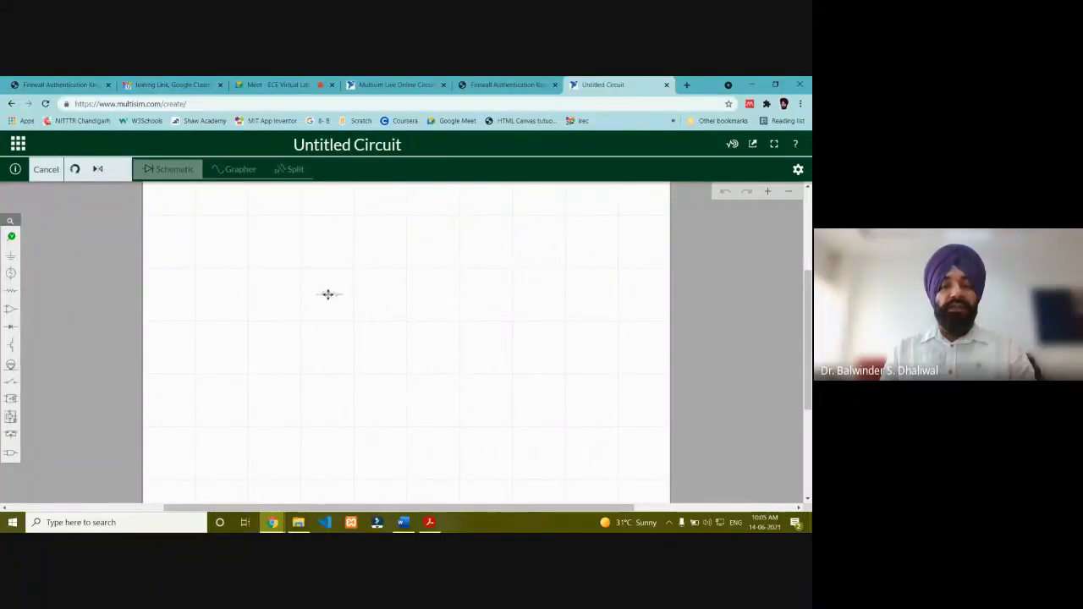
pyautogui.click(328, 293)
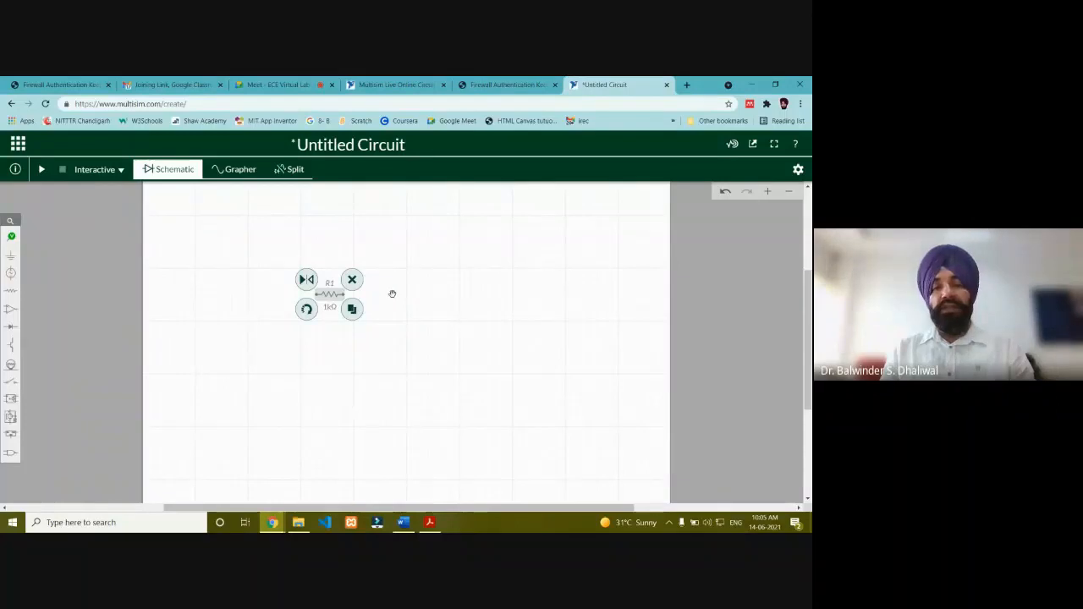
# Set the resistance of R1 to 2 kΩ
pyautogui.click(330, 308)
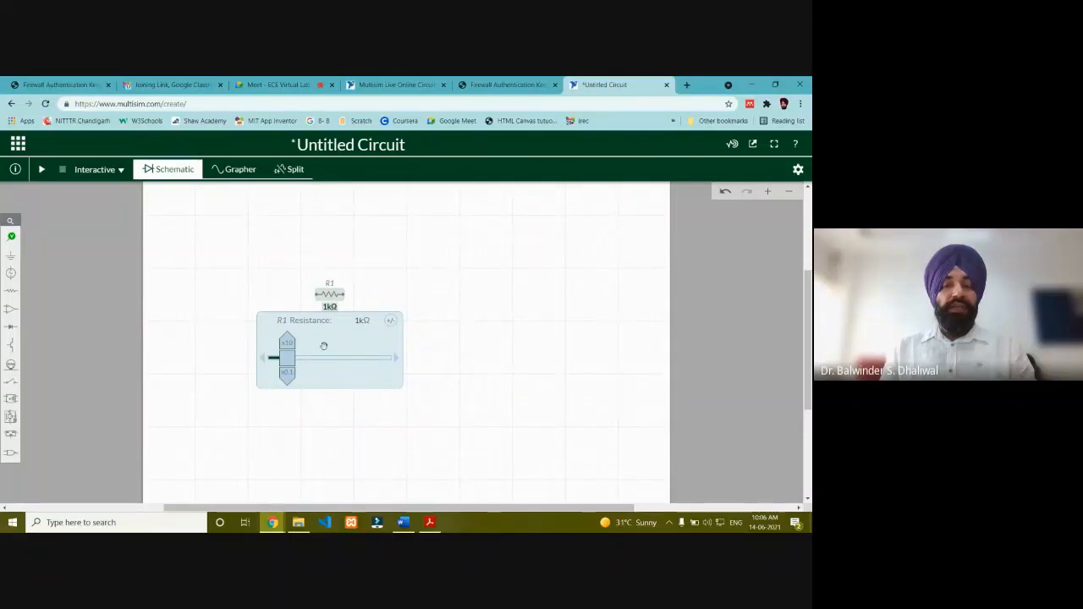
pyautogui.moveTo(286, 362)
pyautogui.mouseDown()
pyautogui.moveTo(337, 359)
pyautogui.moveTo(289, 359)
pyautogui.mouseUp()
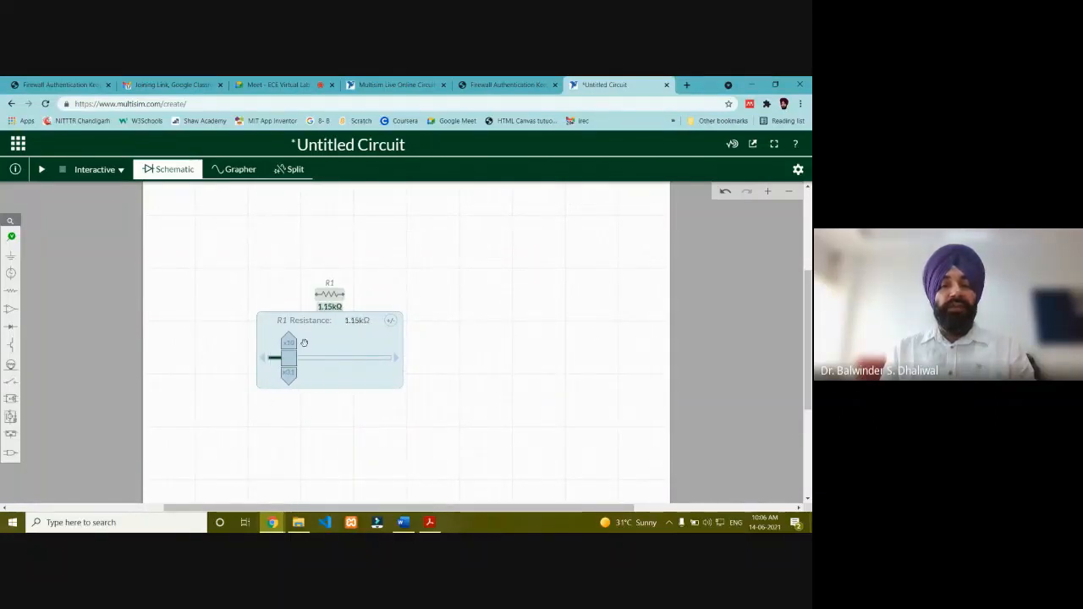
pyautogui.click(359, 321)
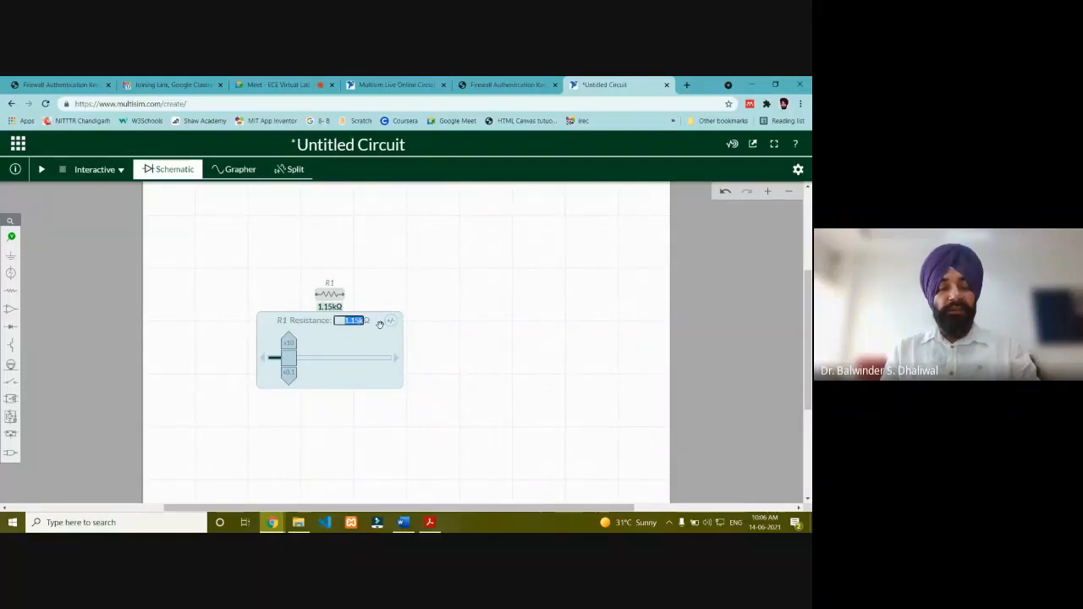
pyautogui.press('BackSpace')
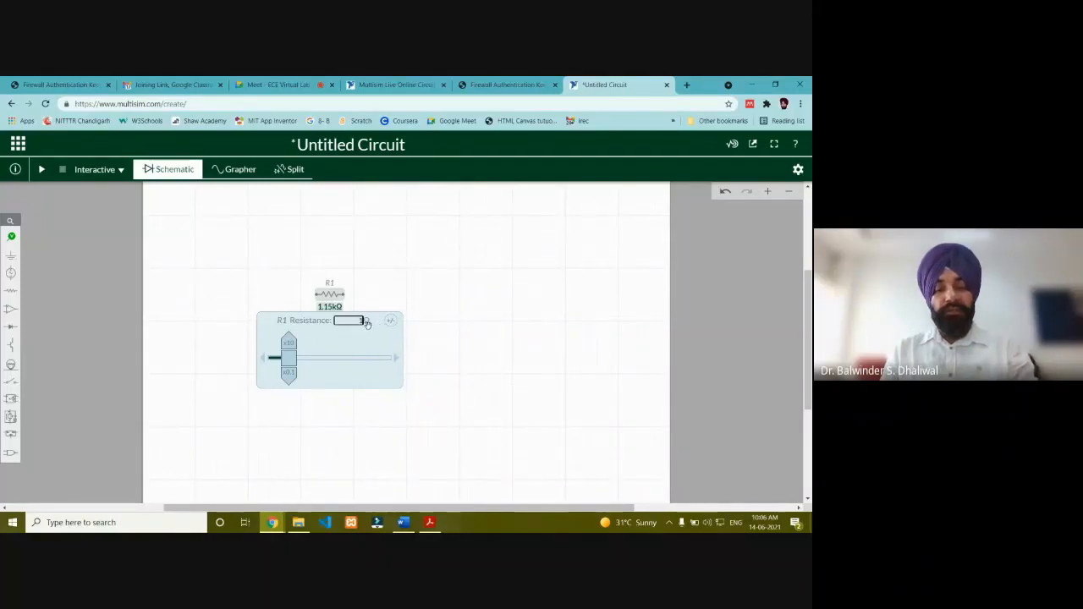
pyautogui.write('2k')
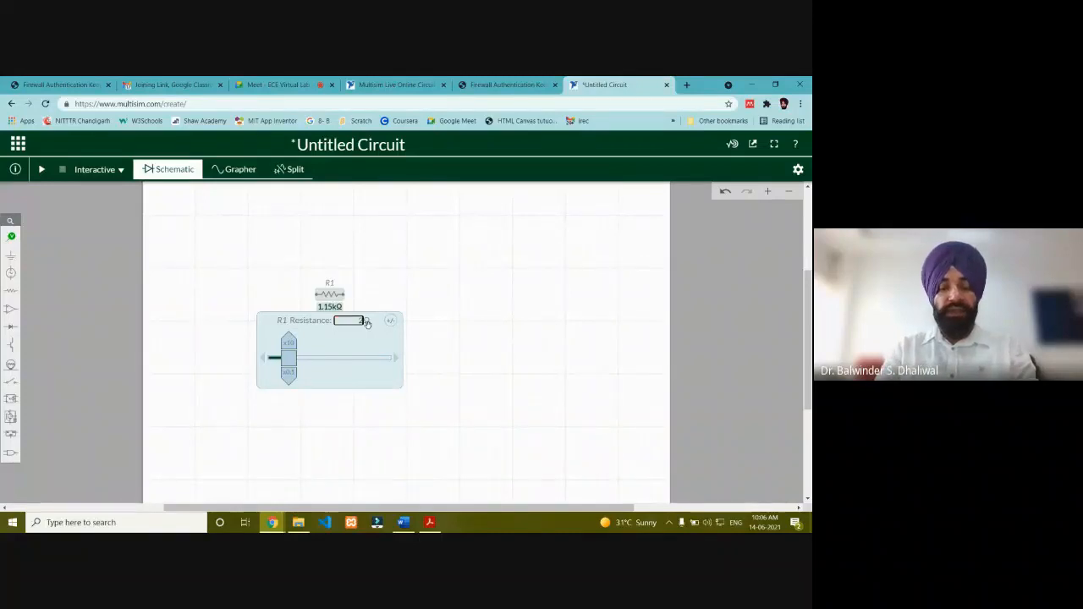
pyautogui.click(466, 316)
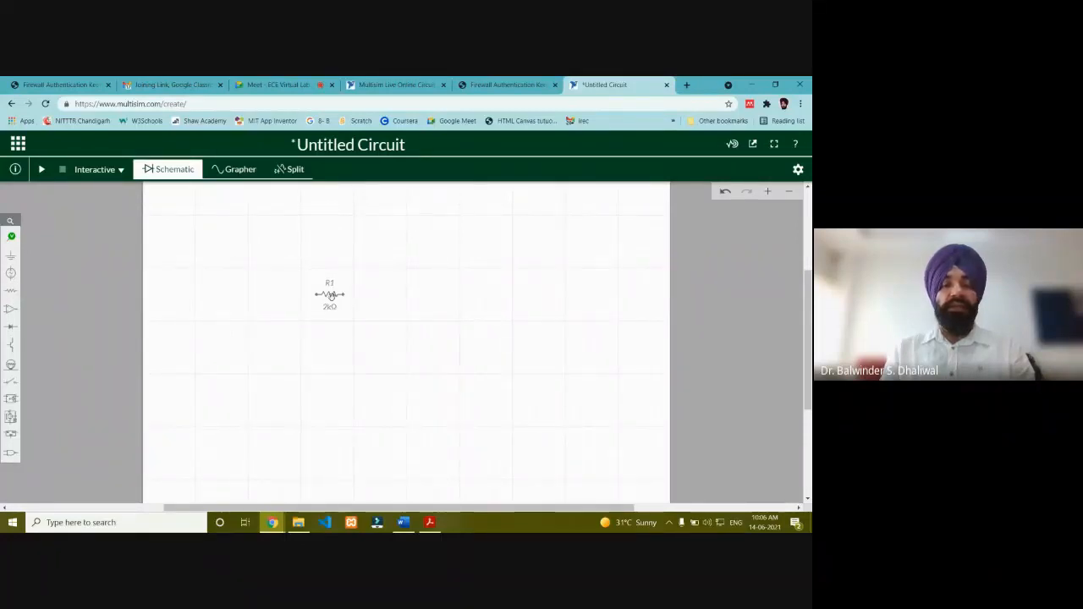
# Rotate resistor R1 in successive quarter turns through one full turn
pyautogui.click(330, 296)
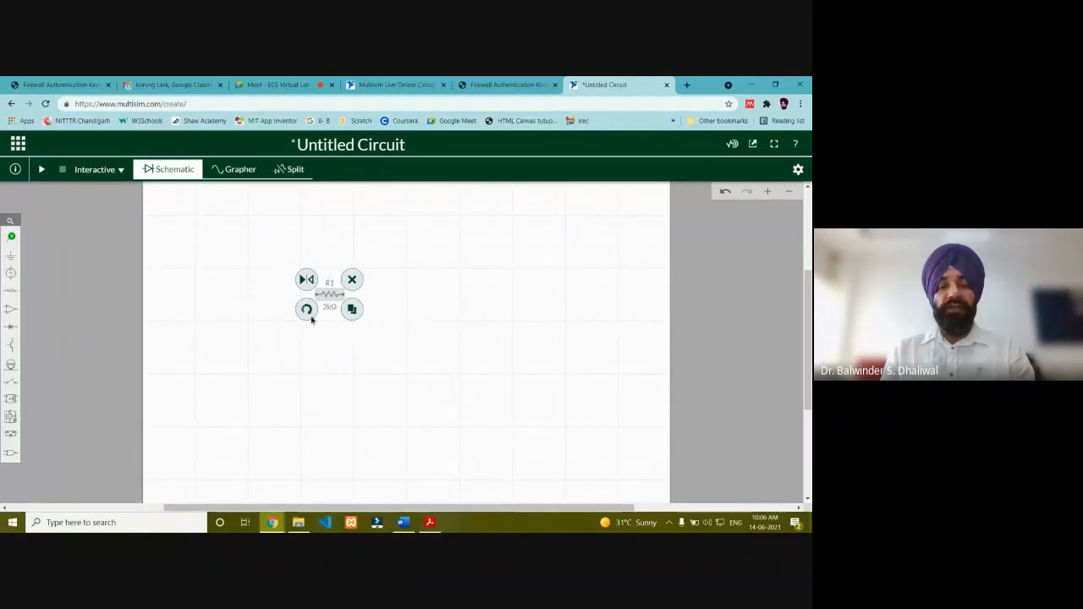
pyautogui.click(307, 310)
pyautogui.click(318, 316)
pyautogui.click(311, 310)
pyautogui.click(317, 320)
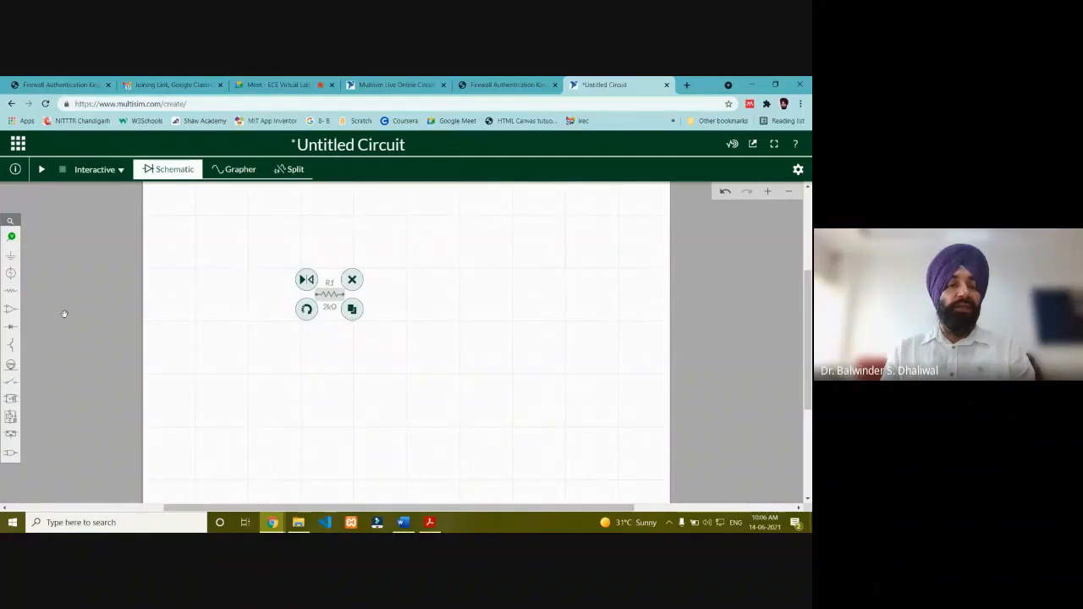
# Place a second horizontal resistor from the Passive group to the right of R1, level with it
pyautogui.click(11, 292)
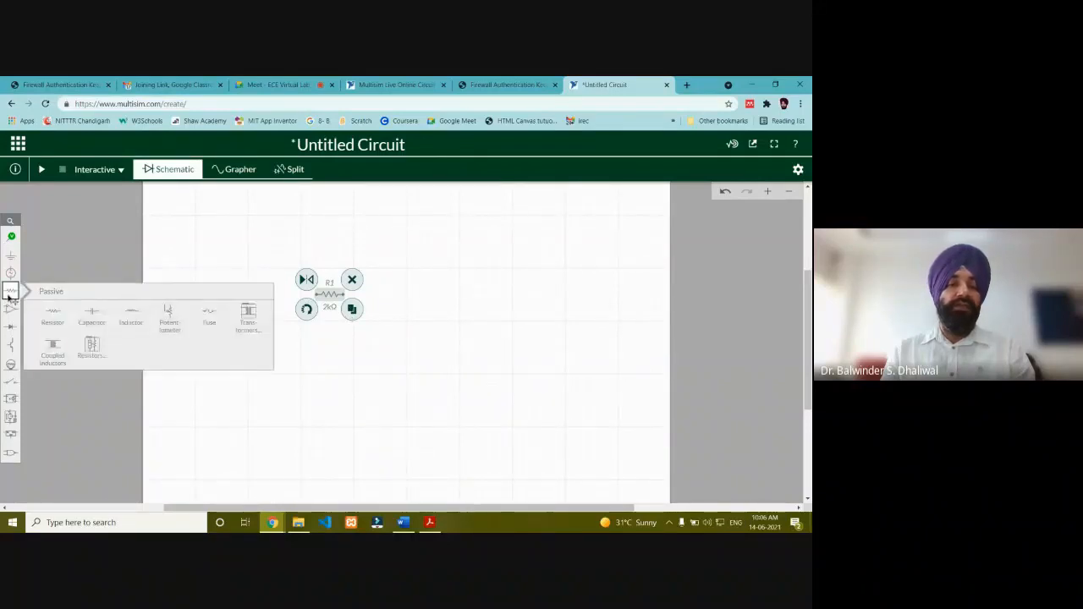
pyautogui.click(48, 313)
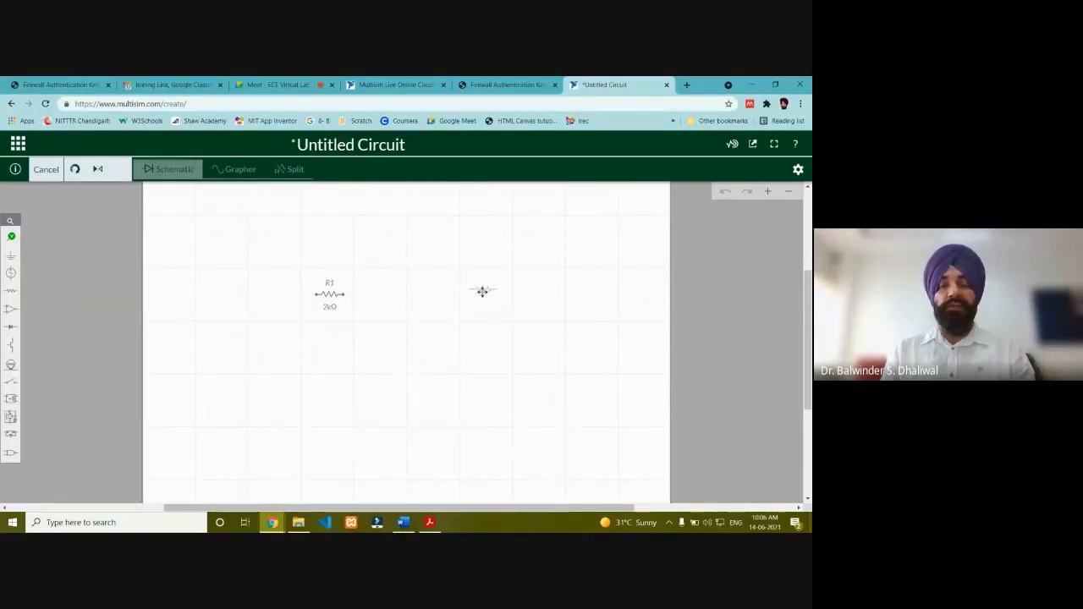
pyautogui.click(482, 294)
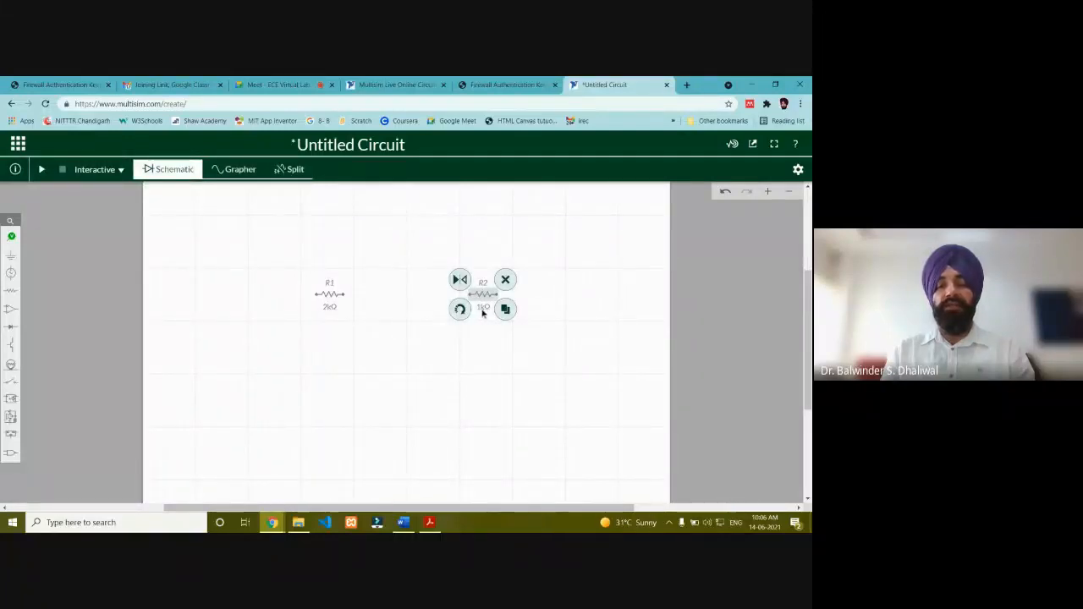
pyautogui.click(392, 322)
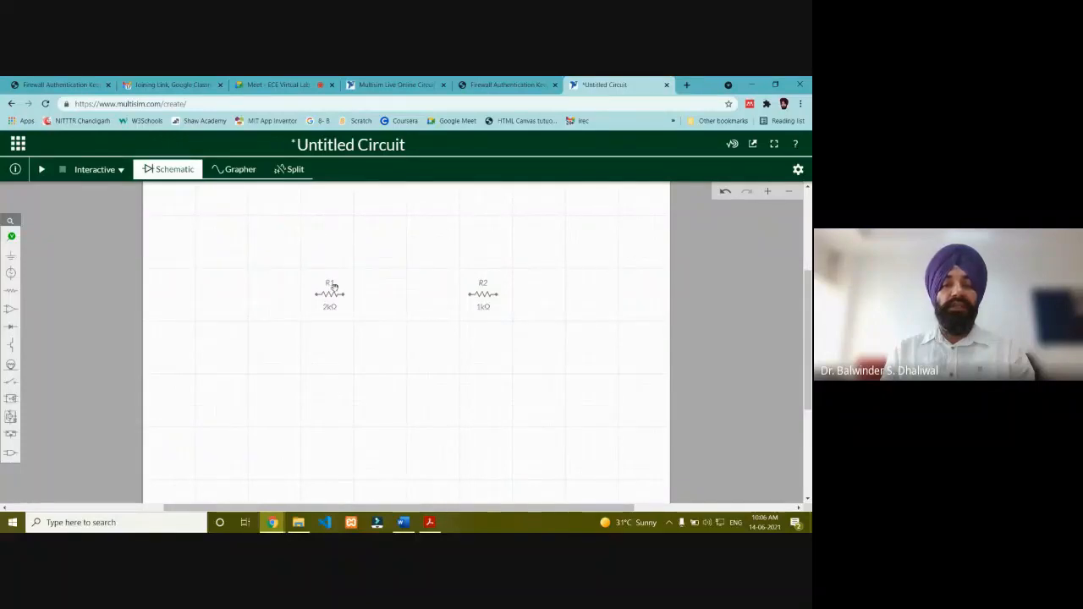
# Point out the reference labels of the second and first resistors, and clear the selection
pyautogui.click(487, 286)
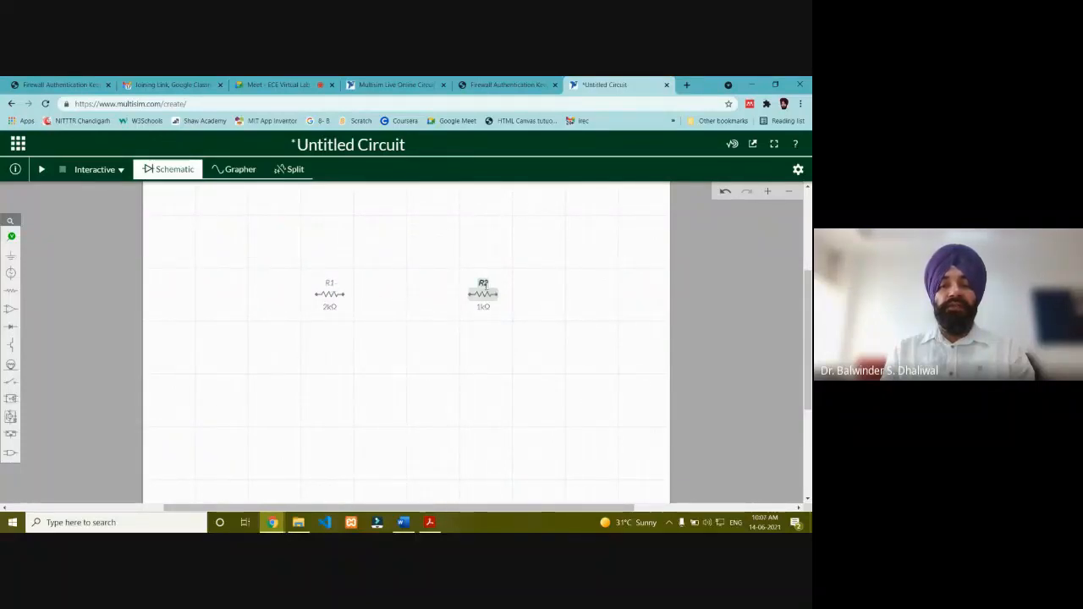
pyautogui.click(331, 289)
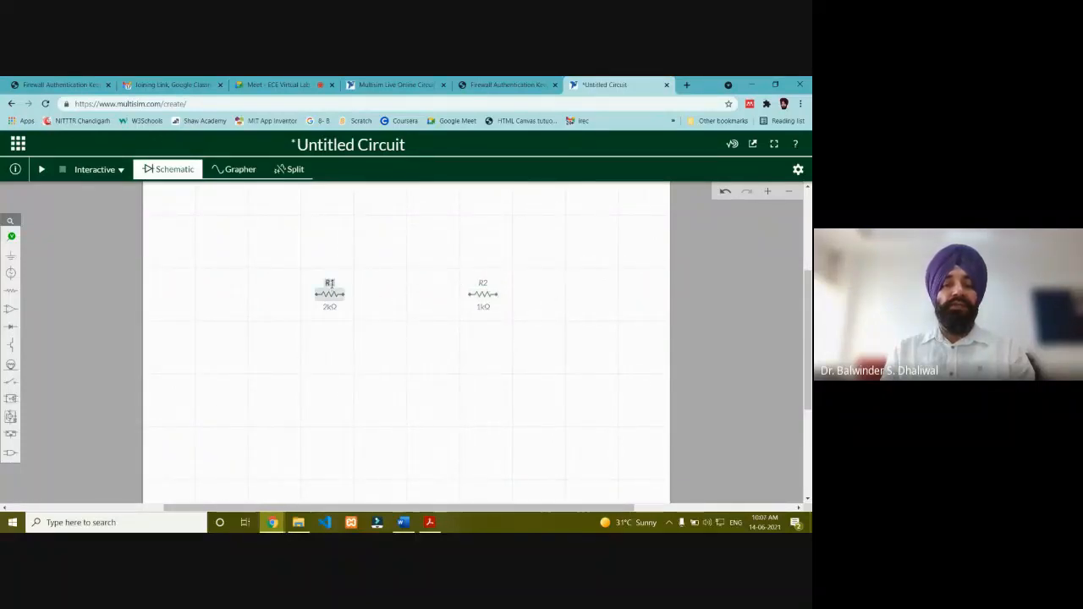
pyautogui.click(325, 347)
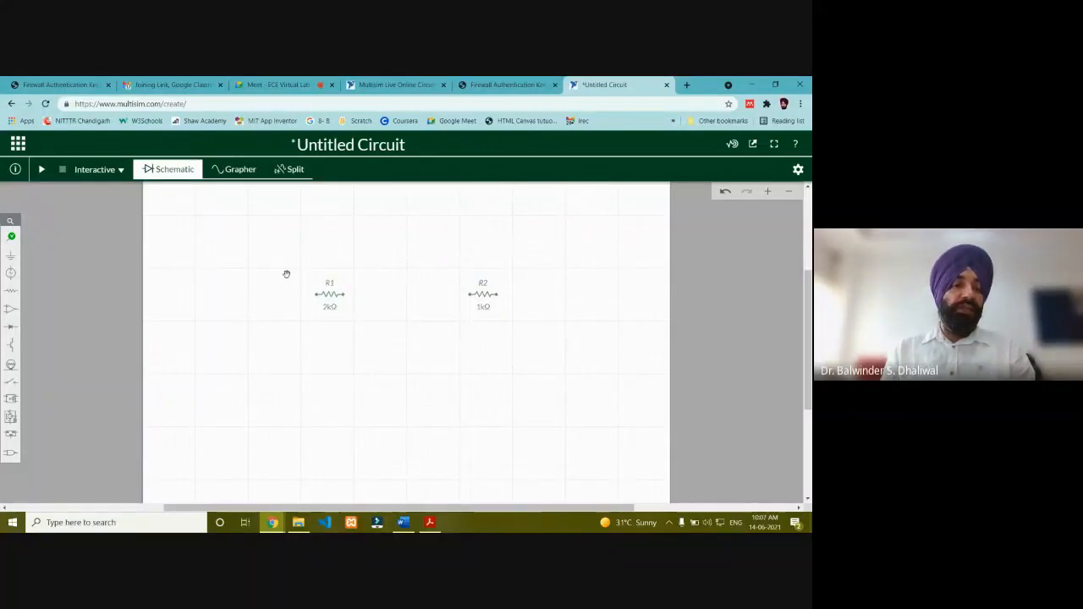
# Place a DC Voltage (VCC) source below and to the left of R1 and set its voltage to 10 V
pyautogui.click(7, 277)
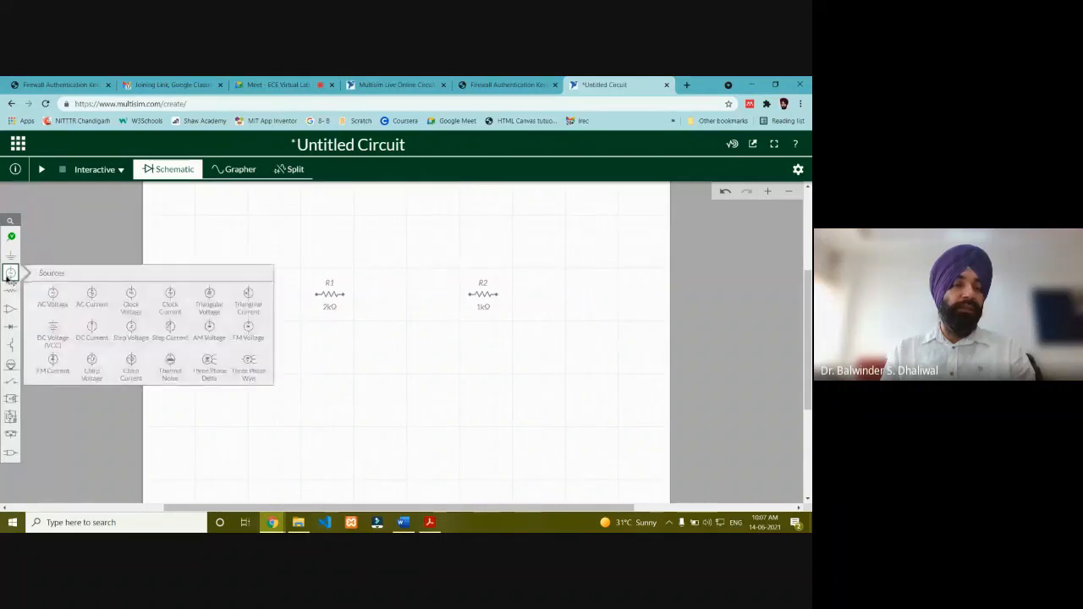
pyautogui.click(51, 335)
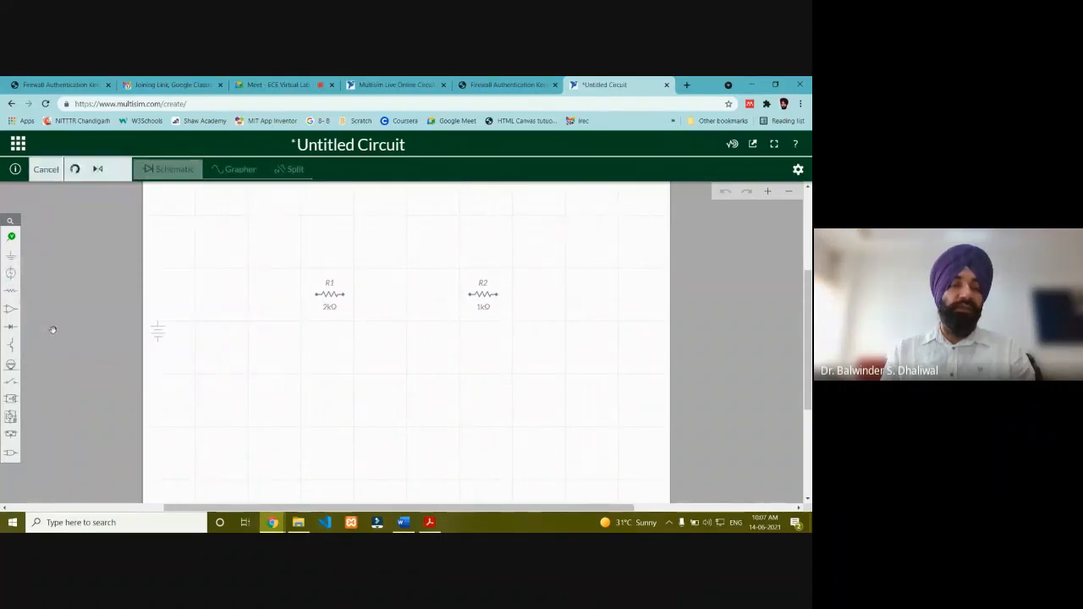
pyautogui.click(230, 346)
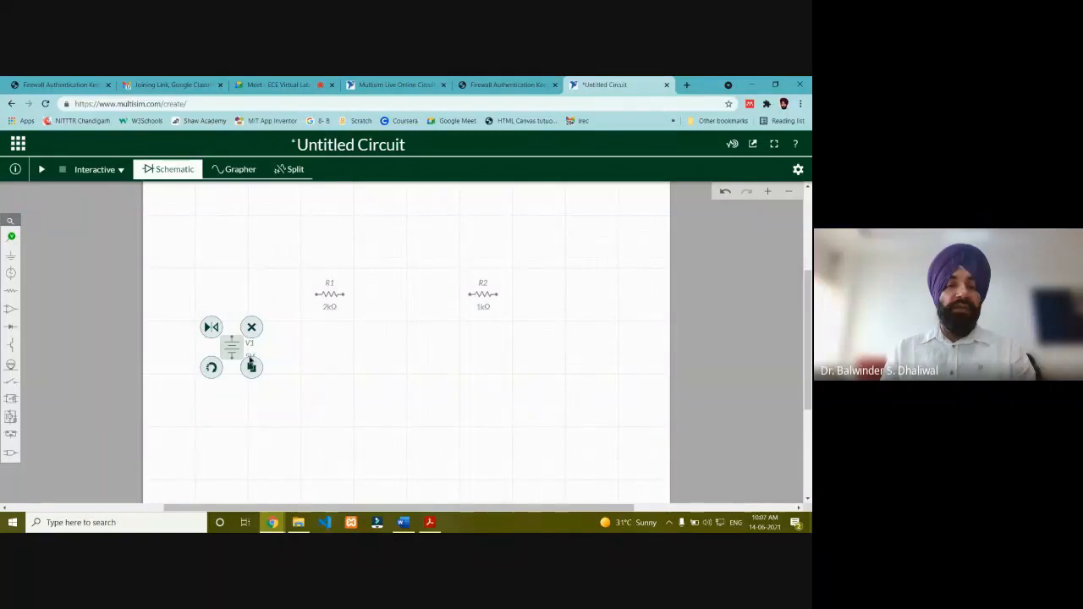
pyautogui.click(252, 366)
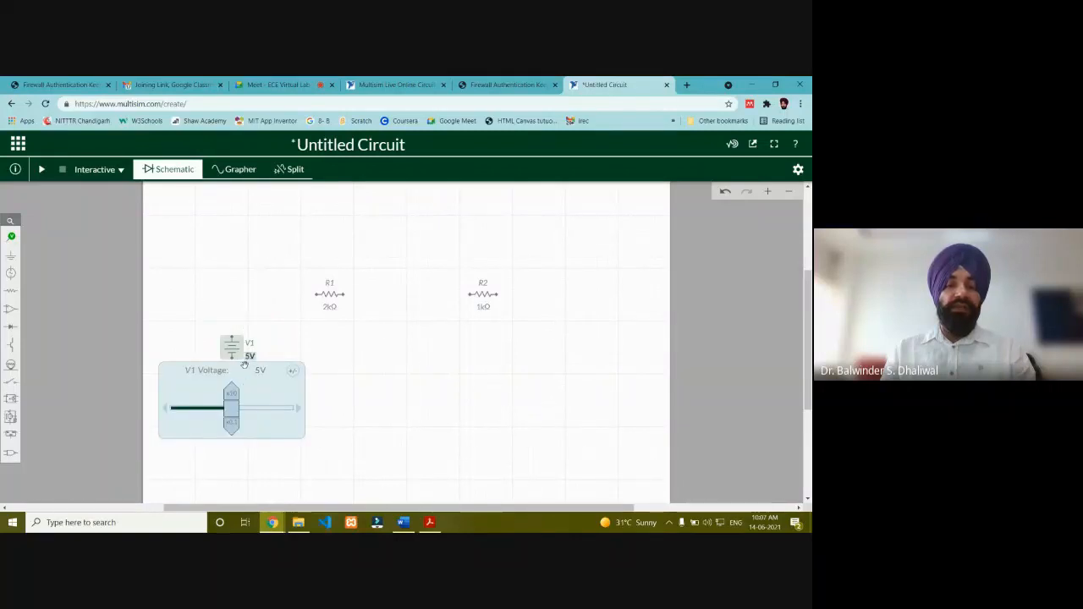
pyautogui.moveTo(234, 409); pyautogui.dragTo(288, 407)
pyautogui.click(257, 360)
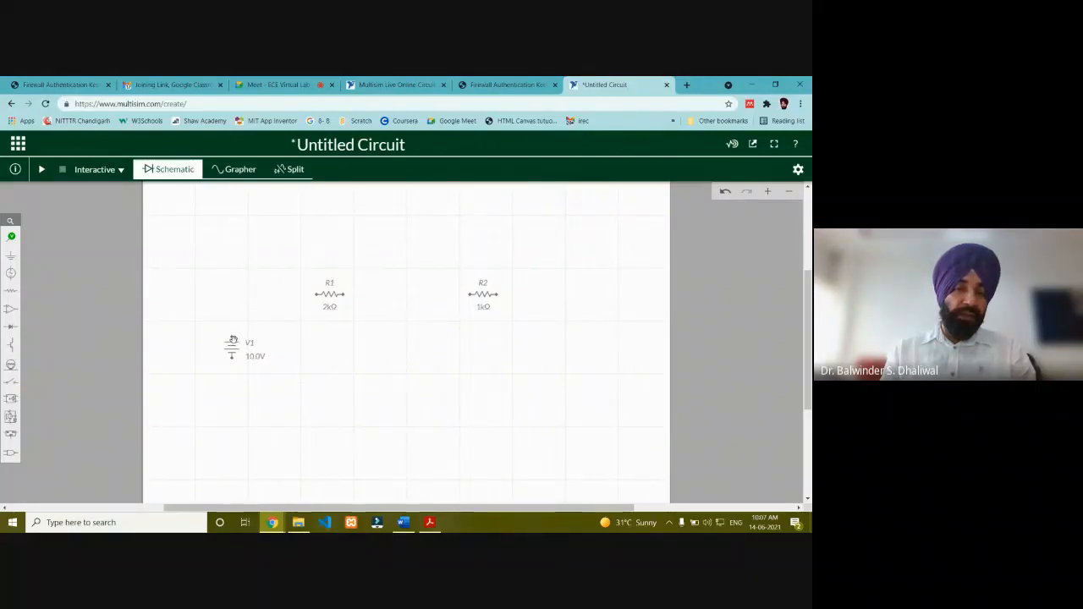
# Wire the upper terminal of voltage source V1 to the left terminal of resistor R1
pyautogui.click(232, 342)
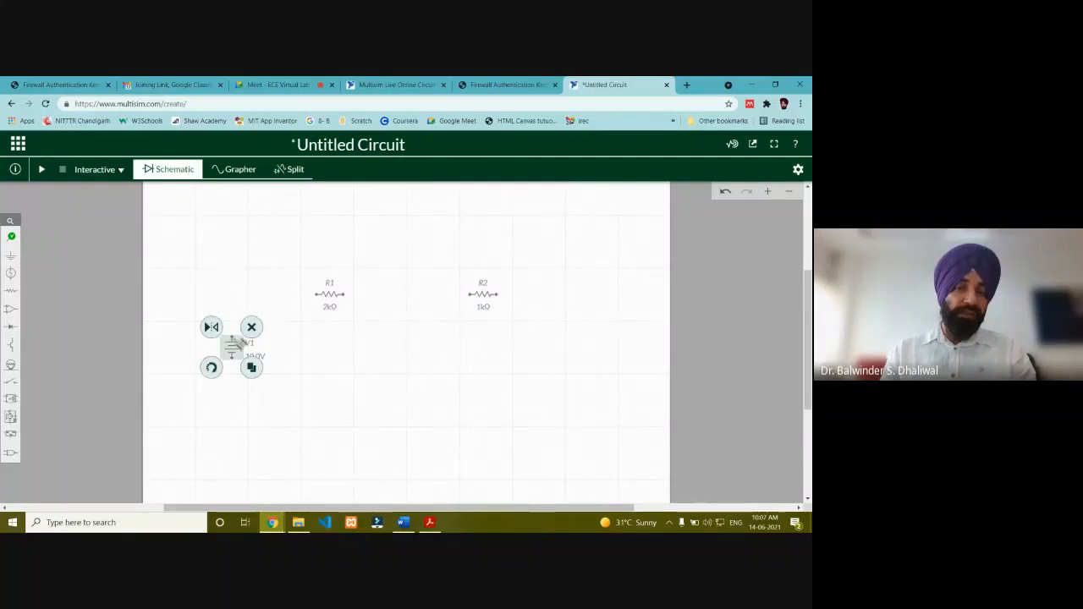
pyautogui.click(232, 335)
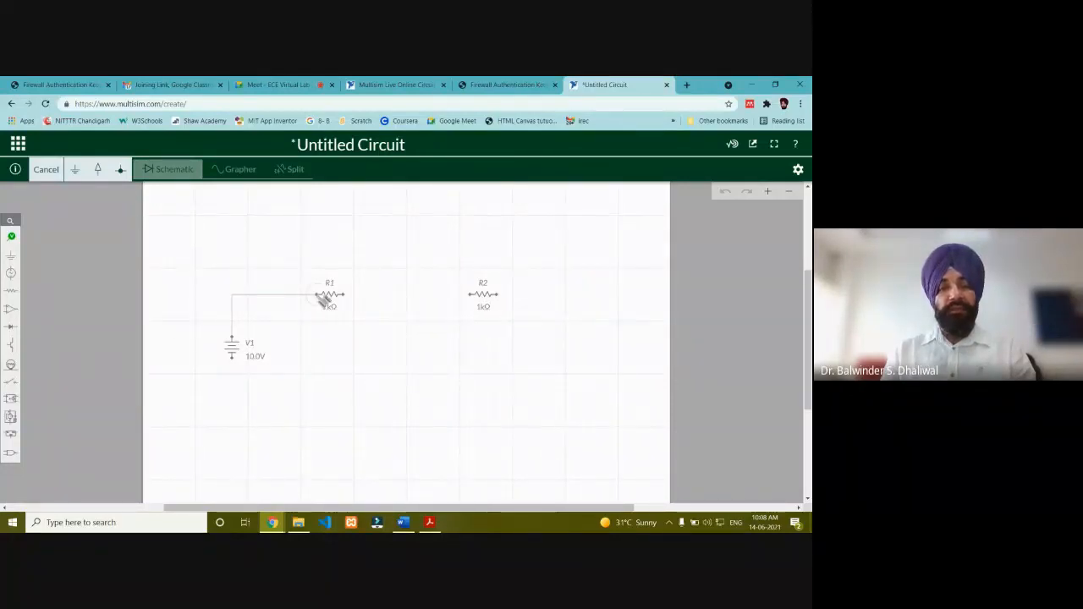
pyautogui.click(325, 296)
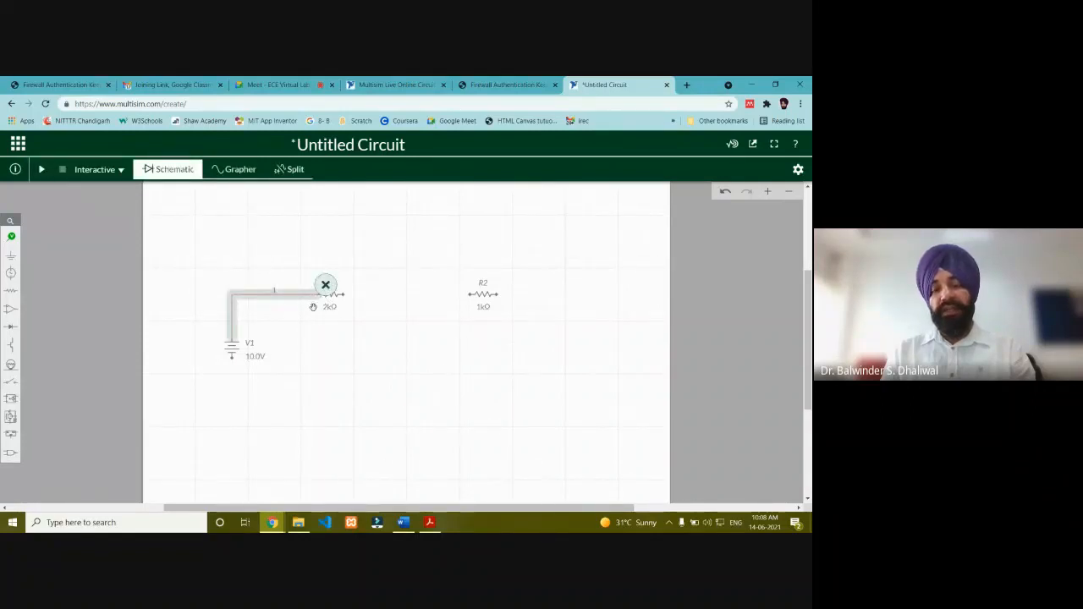
pyautogui.click(367, 274)
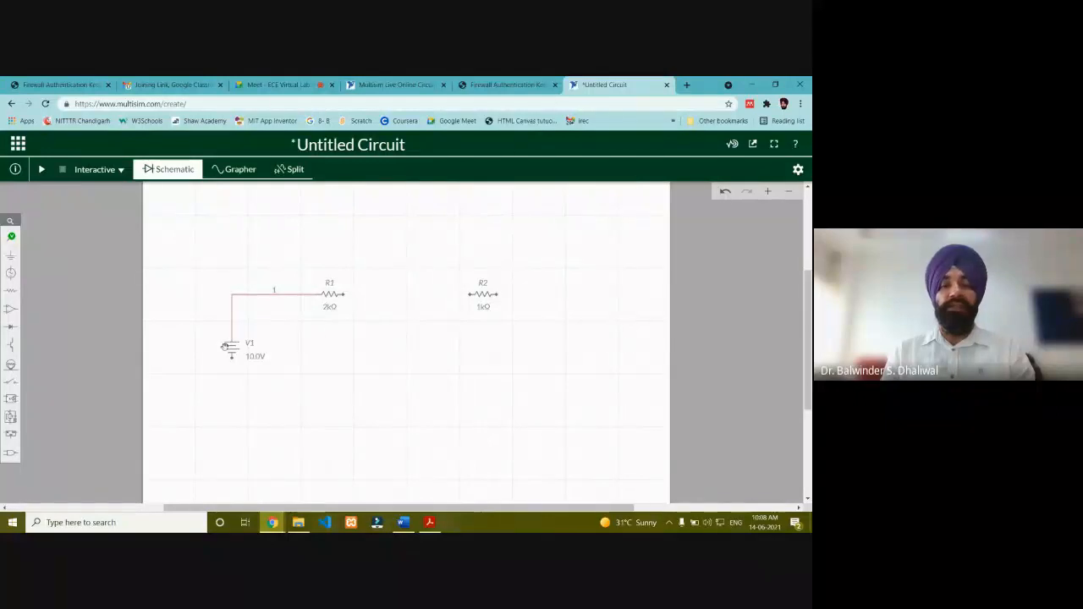
# Wire the right terminal of resistor R1 to the left terminal of resistor R2
pyautogui.click(341, 296)
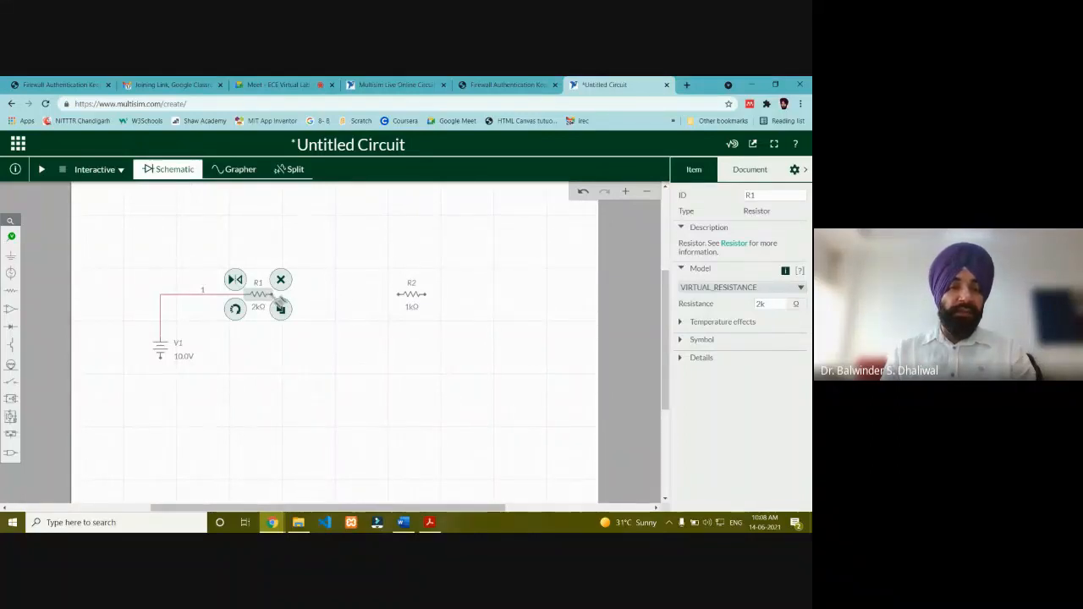
pyautogui.click(281, 308)
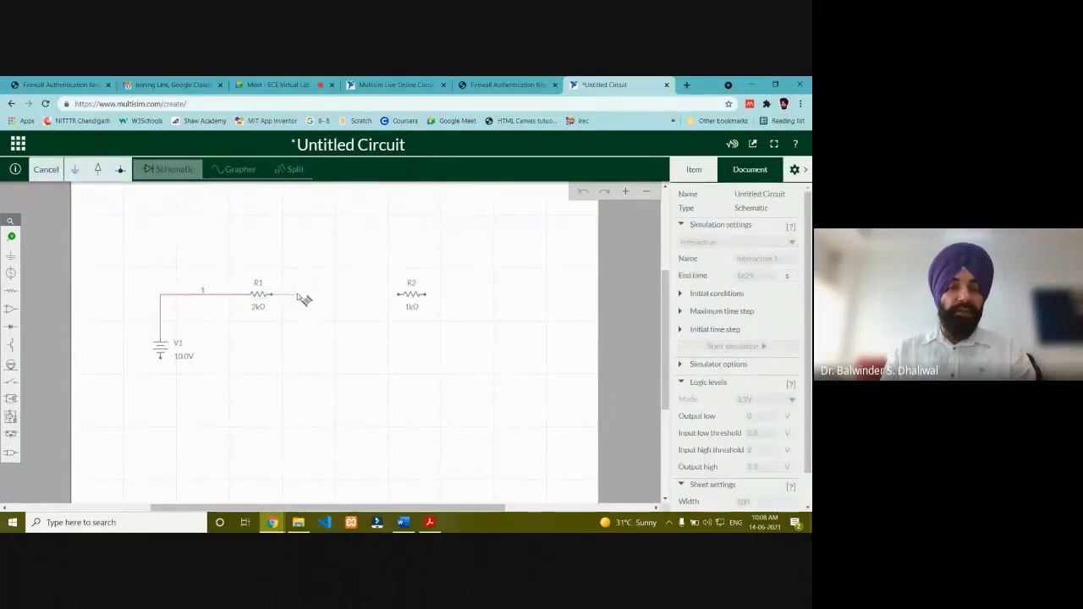
pyautogui.click(403, 297)
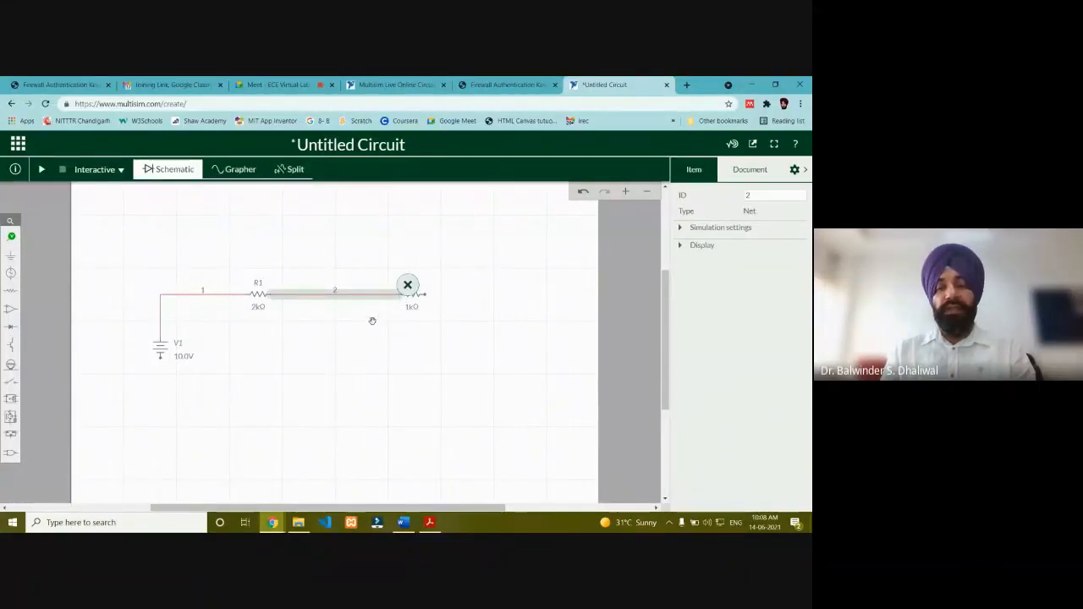
# Wire the right terminal of resistor R2 around the bottom of the circuit to the lower terminal of voltage source V1
pyautogui.click(344, 312)
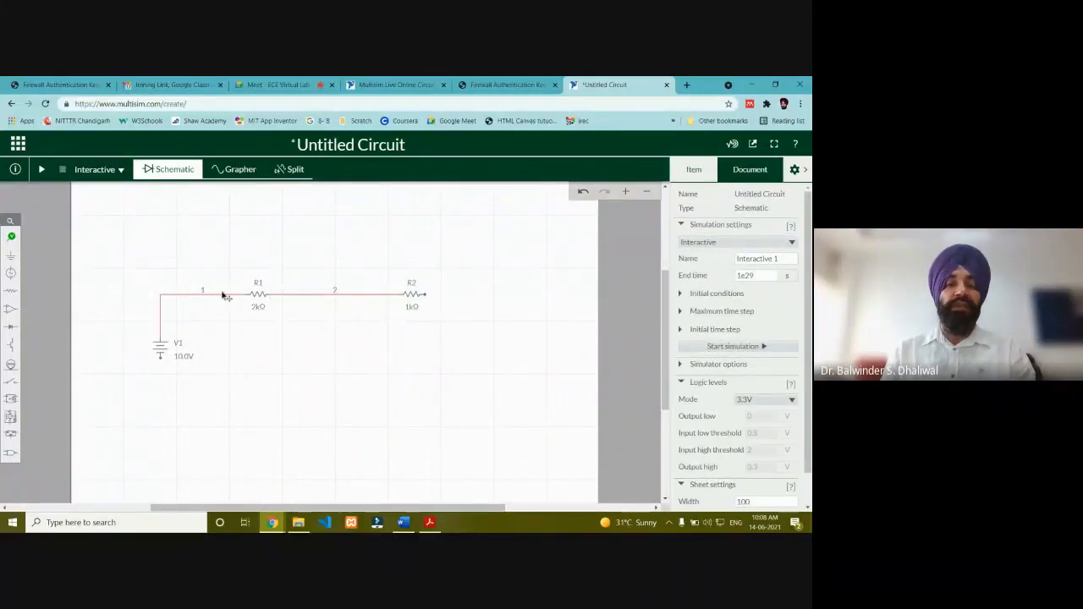
pyautogui.click(441, 294)
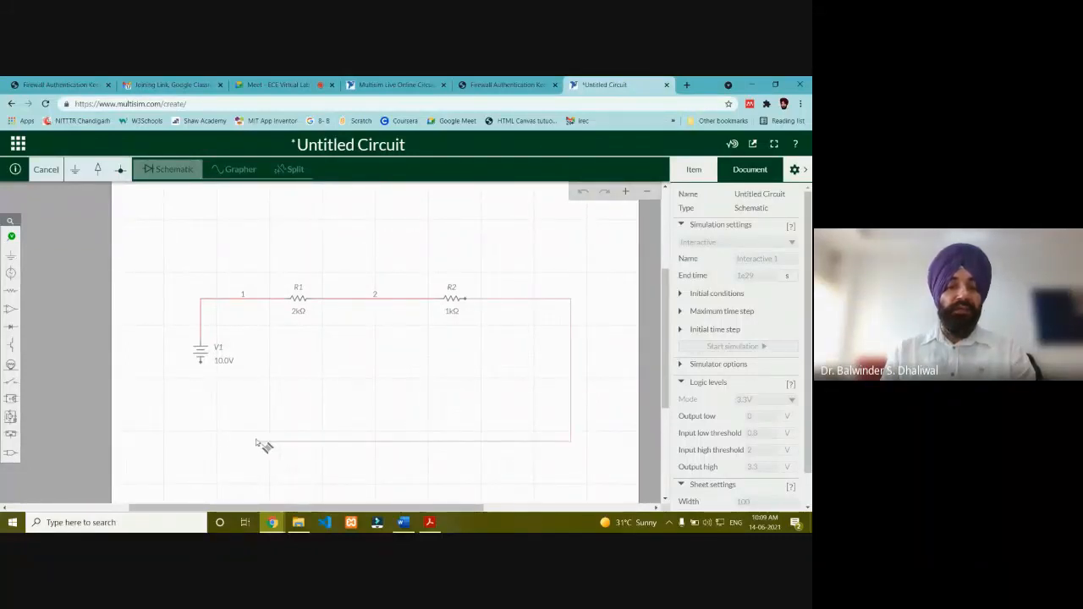
pyautogui.click(204, 365)
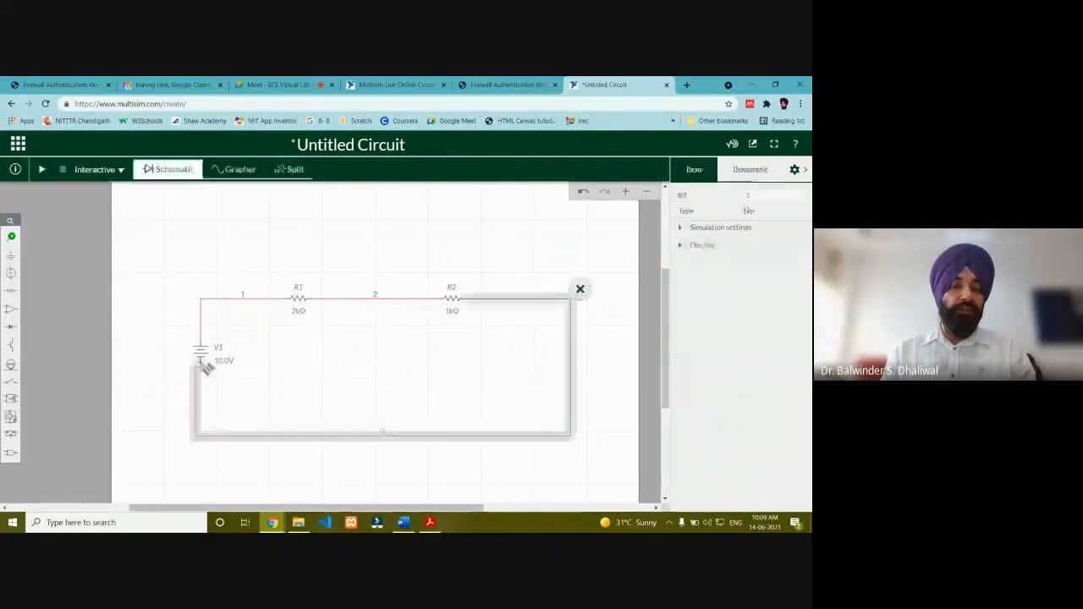
pyautogui.click(294, 457)
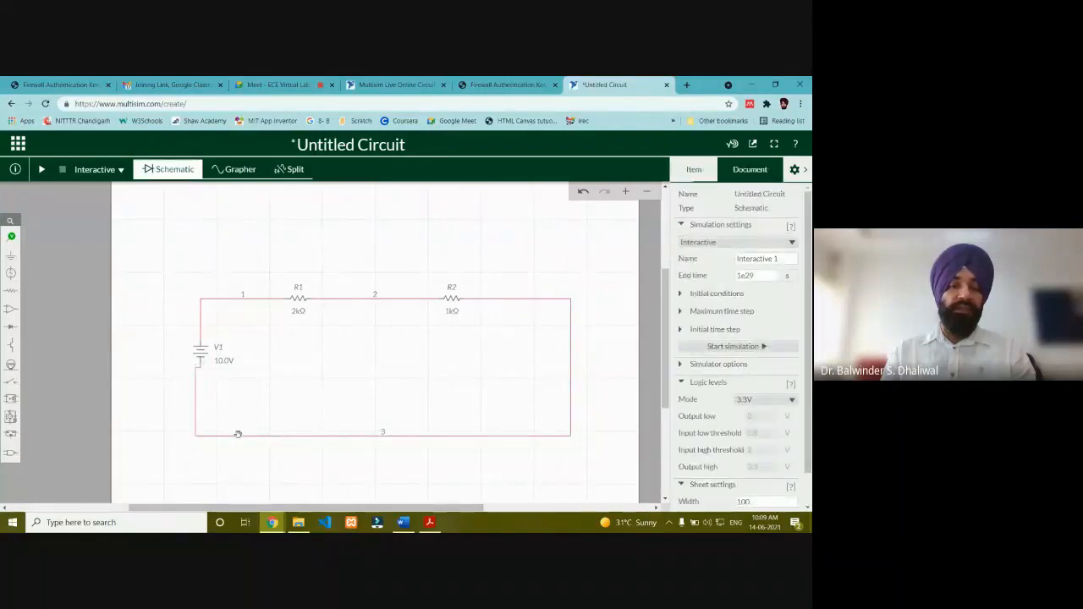
# Straighten the vertical return wire below voltage source V1 so it lines up with the source's lower terminal
pyautogui.click(197, 391)
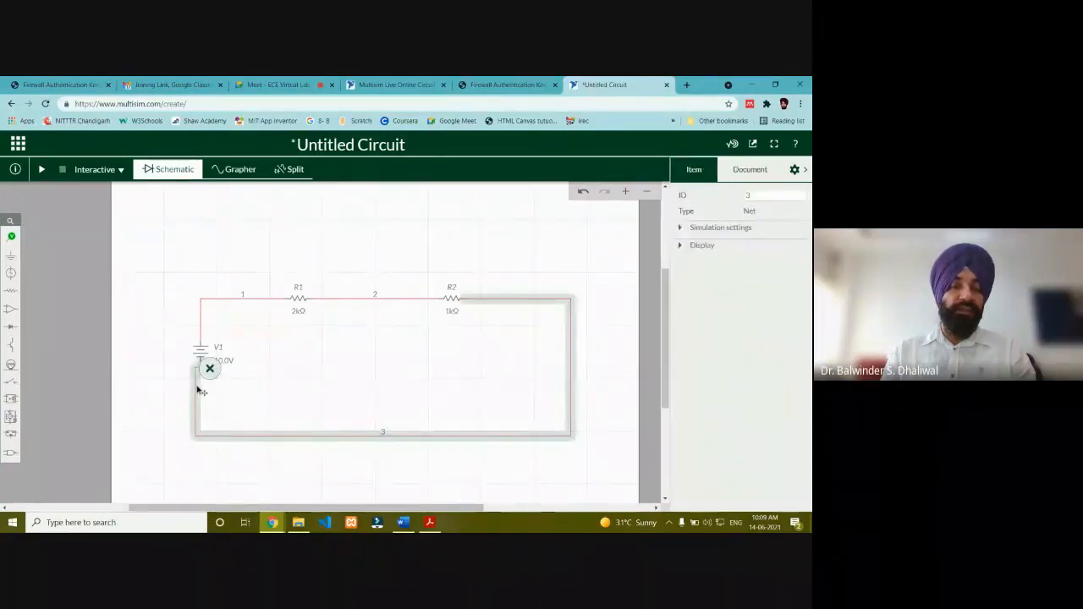
pyautogui.click(201, 389)
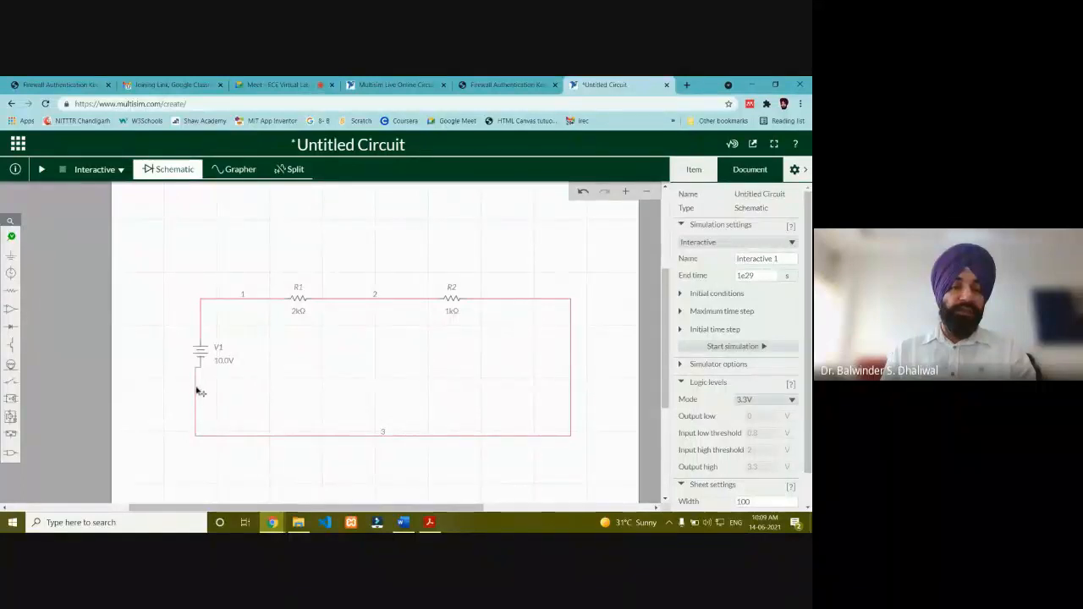
pyautogui.click(198, 394)
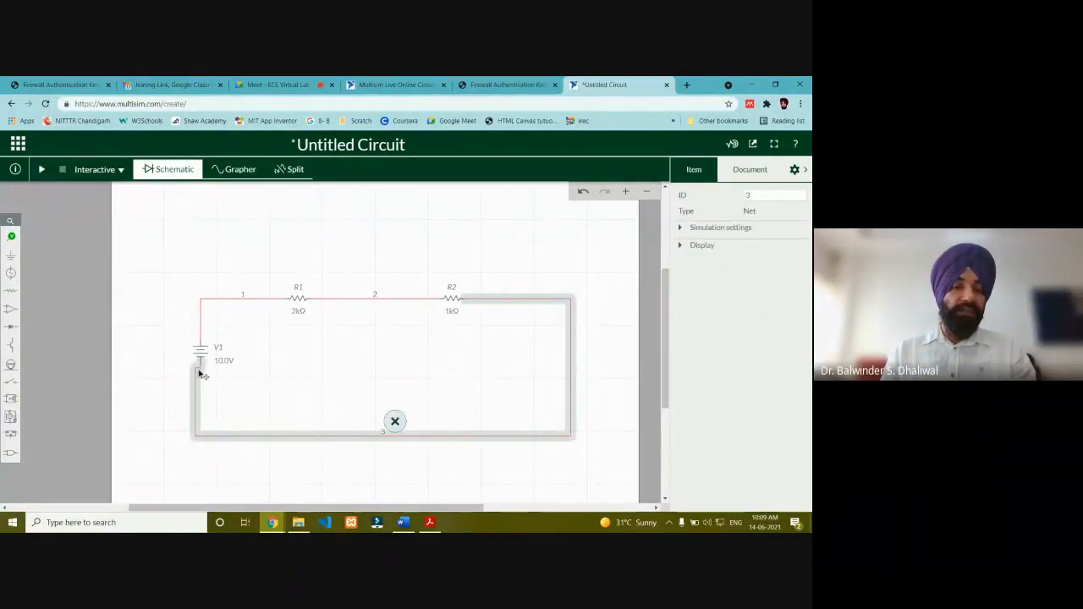
pyautogui.click(189, 408)
pyautogui.moveTo(197, 411); pyautogui.dragTo(206, 412)
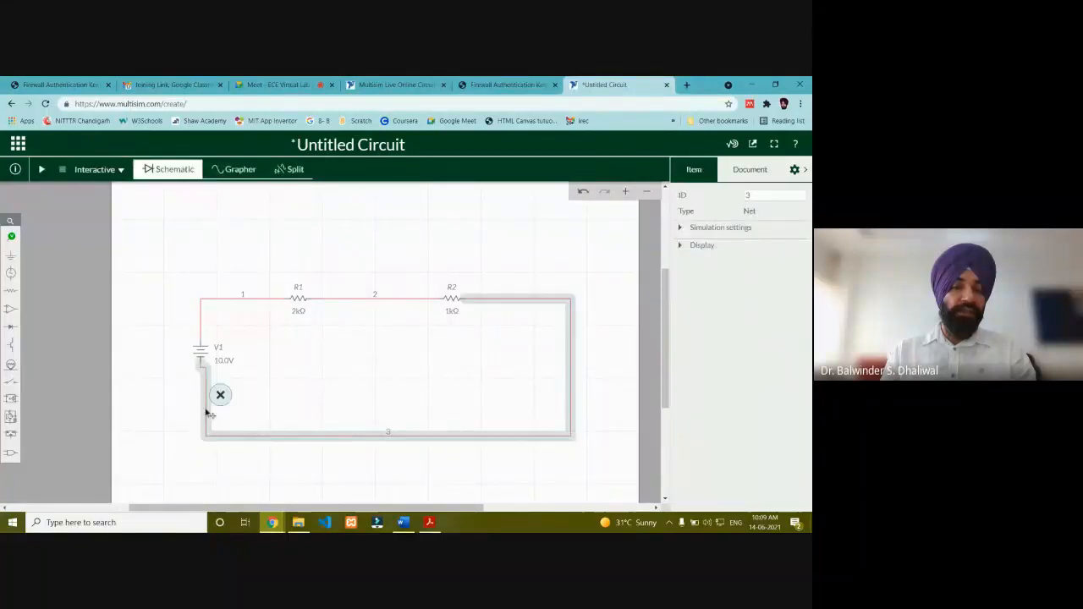
pyautogui.click(204, 413)
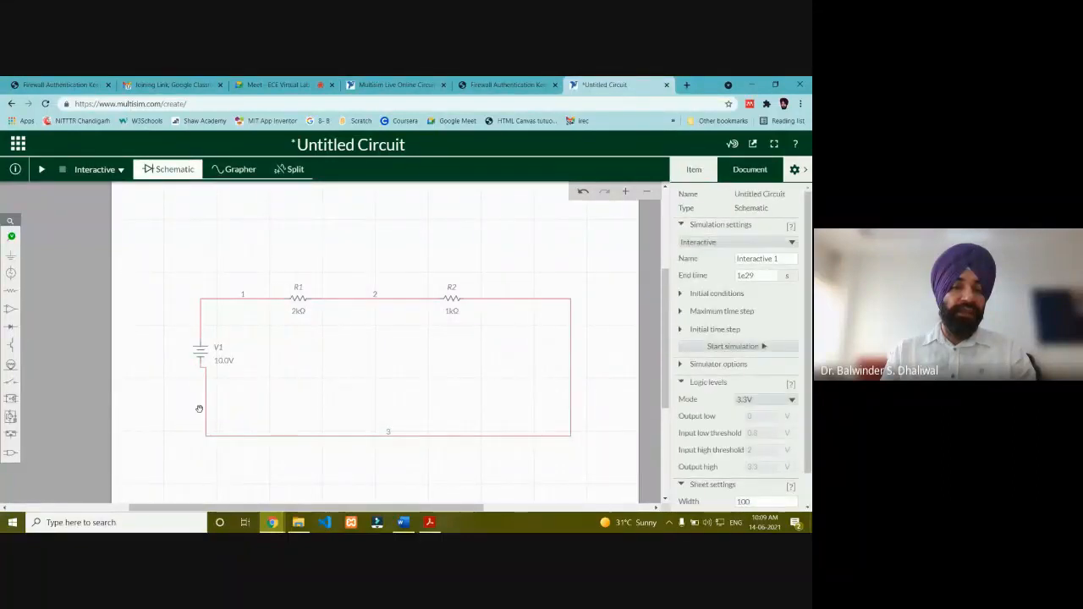
pyautogui.moveTo(206, 411); pyautogui.dragTo(205, 400)
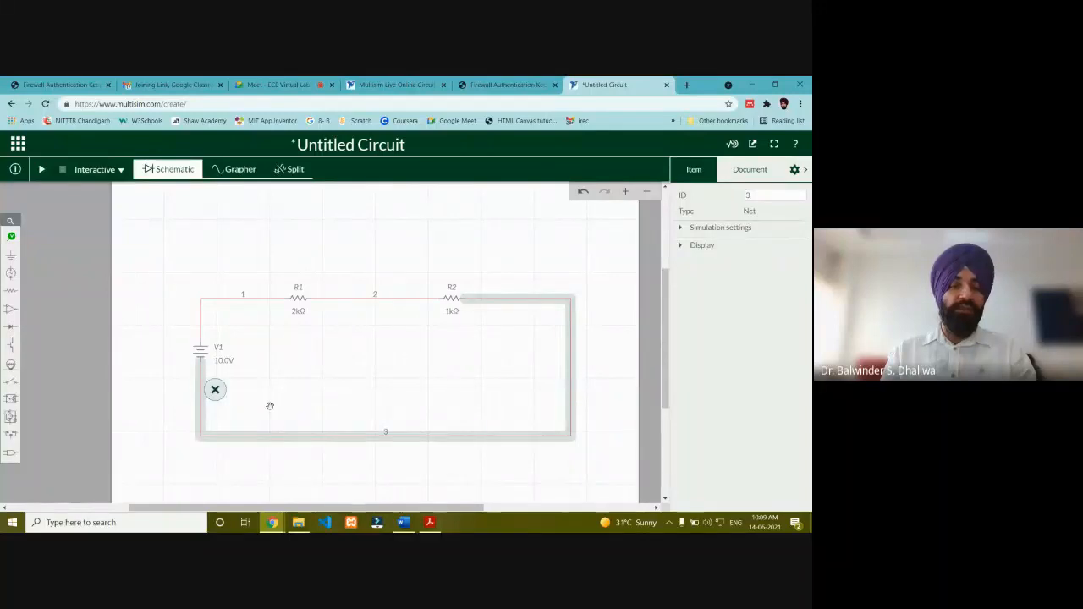
pyautogui.click(307, 463)
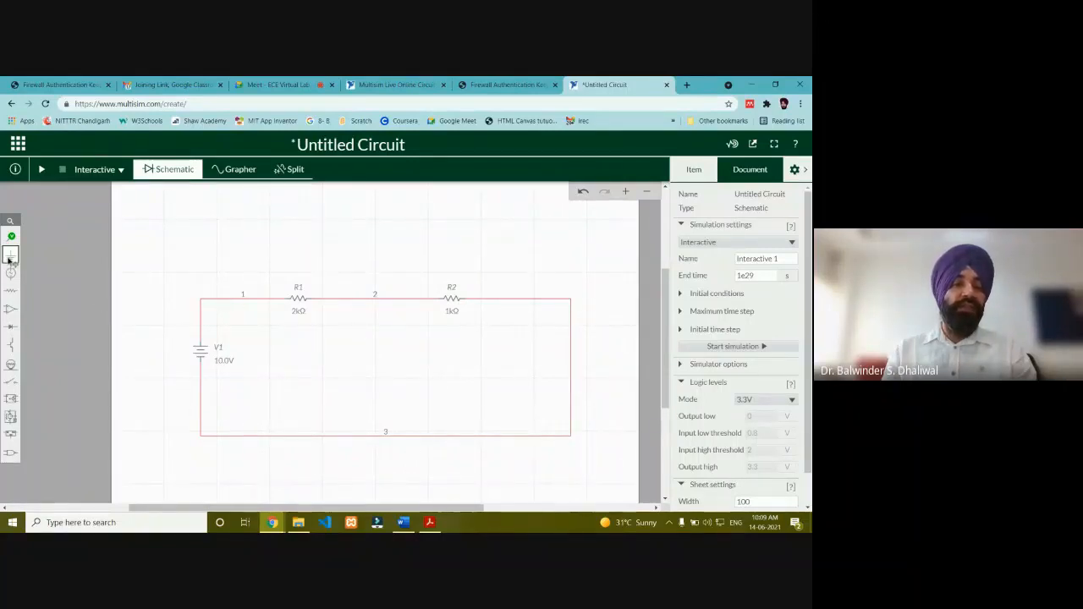
# Place a ground on the lower-left corner of the return wire, below voltage source V1
pyautogui.moveTo(9, 259)
pyautogui.click(51, 275)
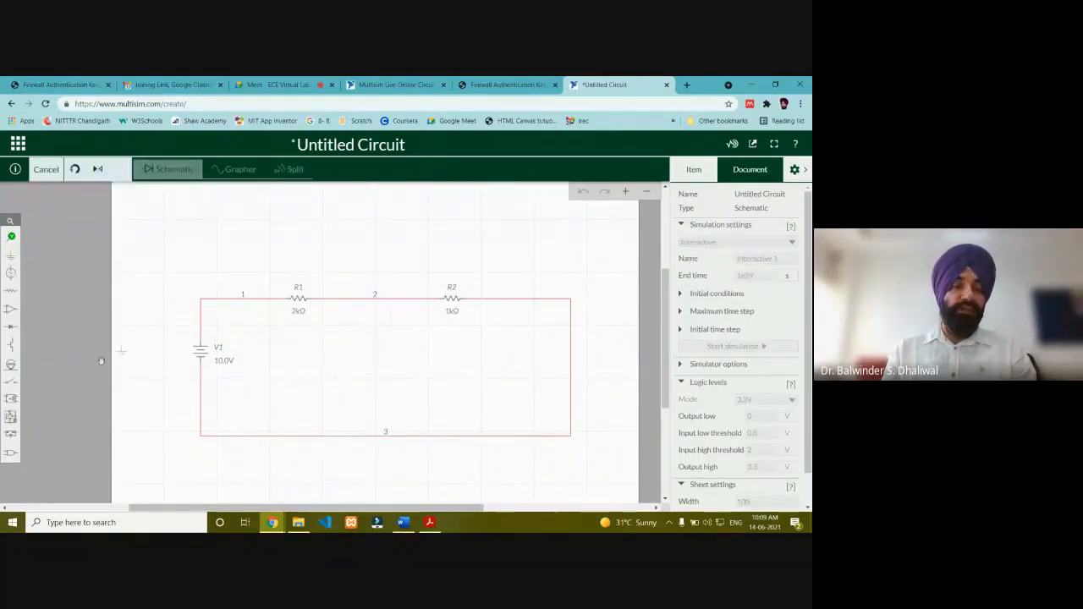
pyautogui.click(201, 440)
pyautogui.click(261, 458)
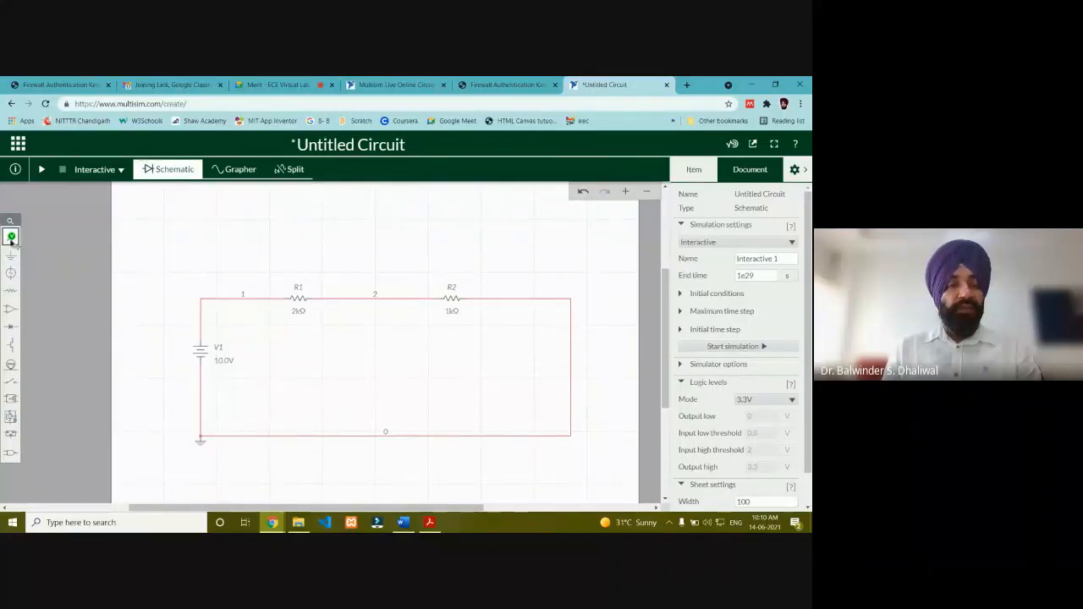
# Place a Voltage probe on the wire just left of resistor R1
pyautogui.moveTo(12, 240)
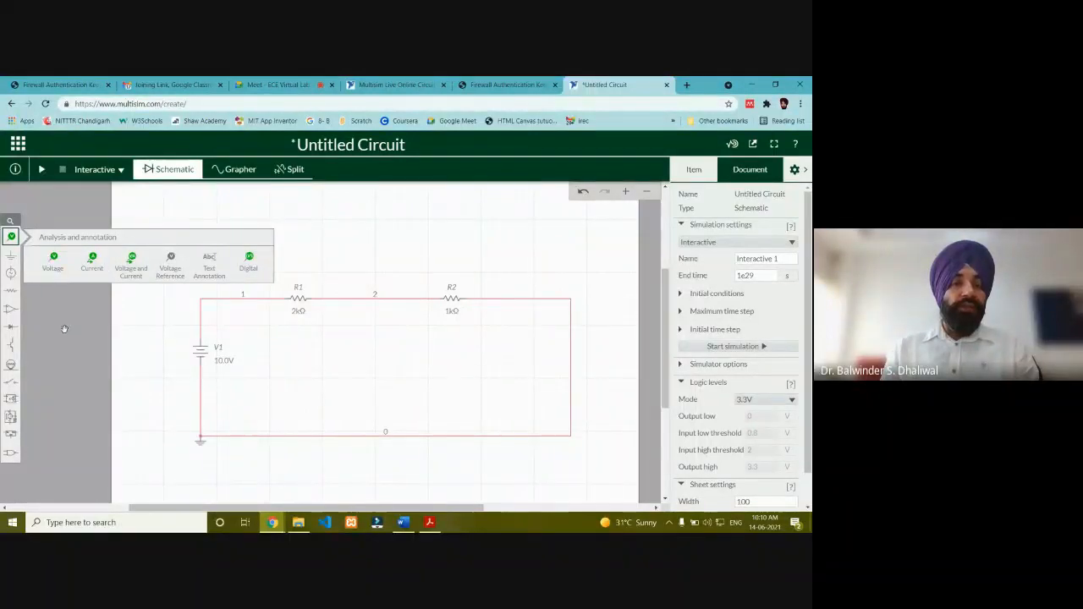
pyautogui.click(52, 264)
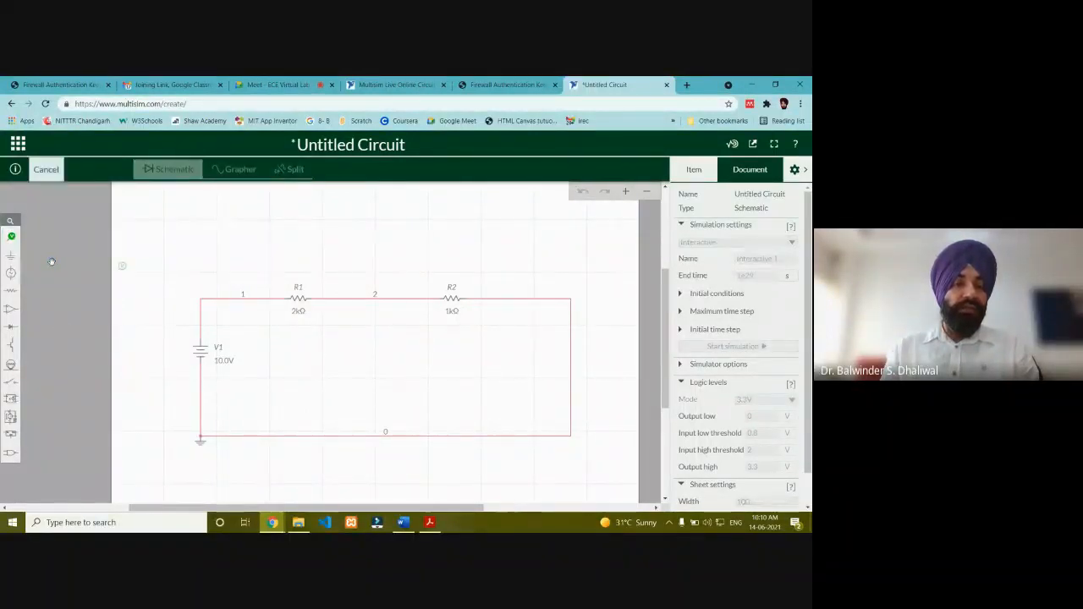
pyautogui.click(267, 289)
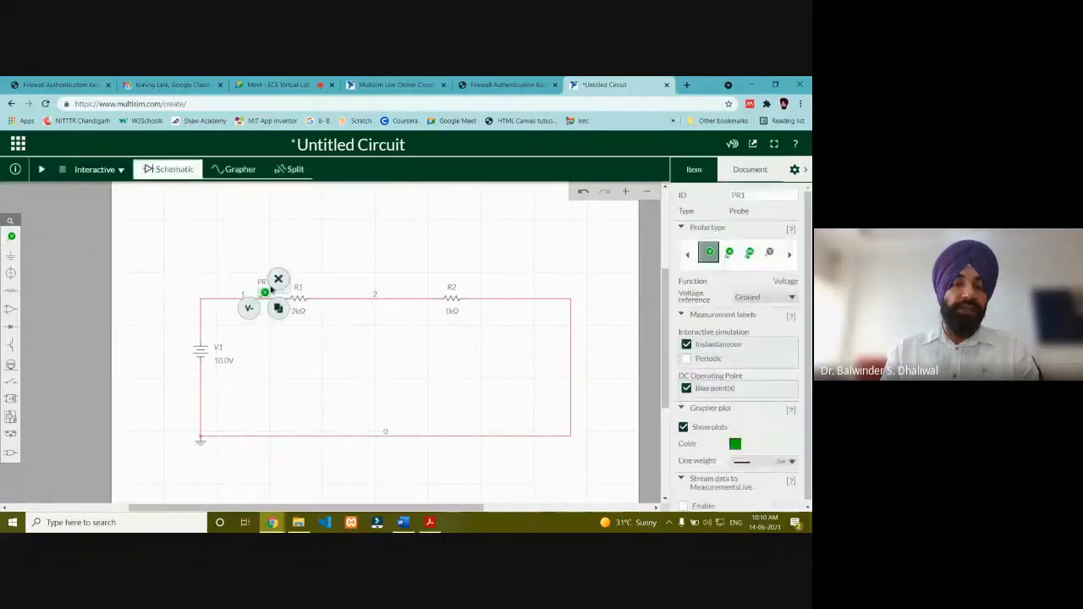
pyautogui.click(160, 317)
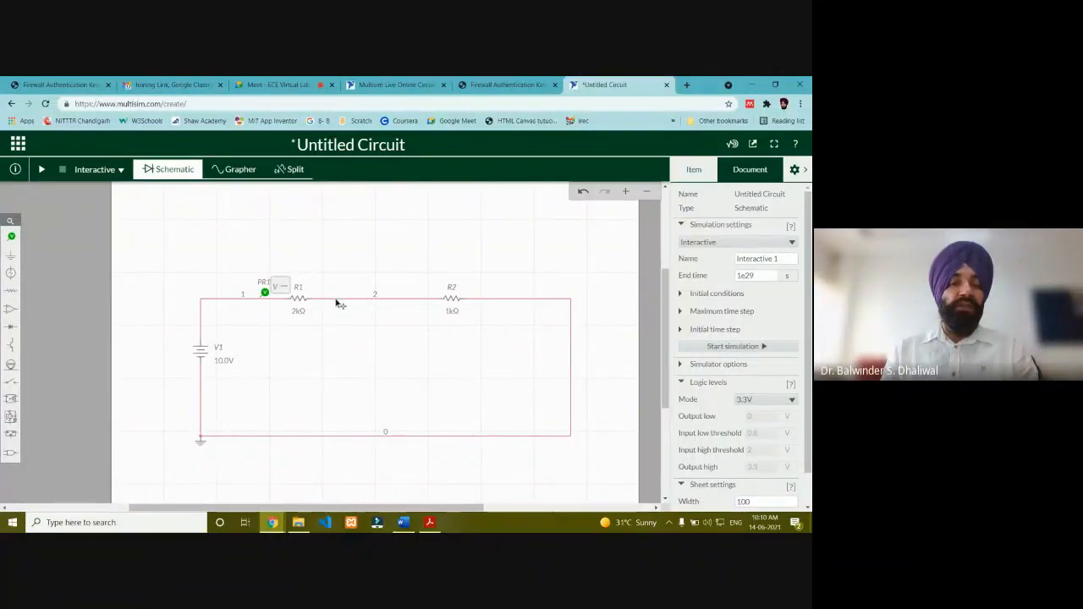
# Place a Voltage Reference probe on the wire just right of resistor R1
pyautogui.click(11, 237)
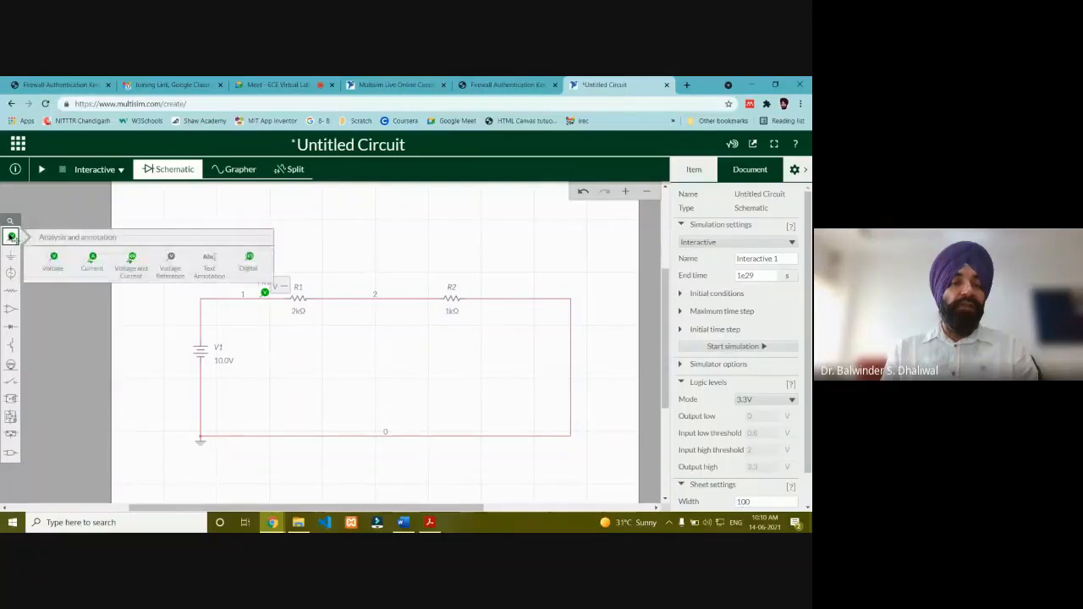
pyautogui.click(173, 269)
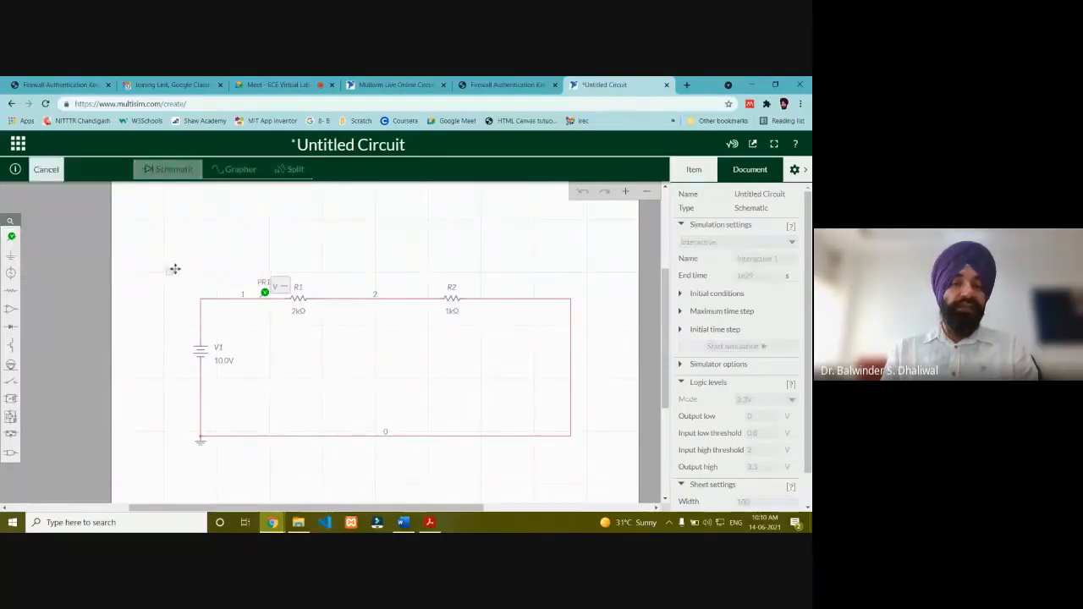
pyautogui.click(333, 290)
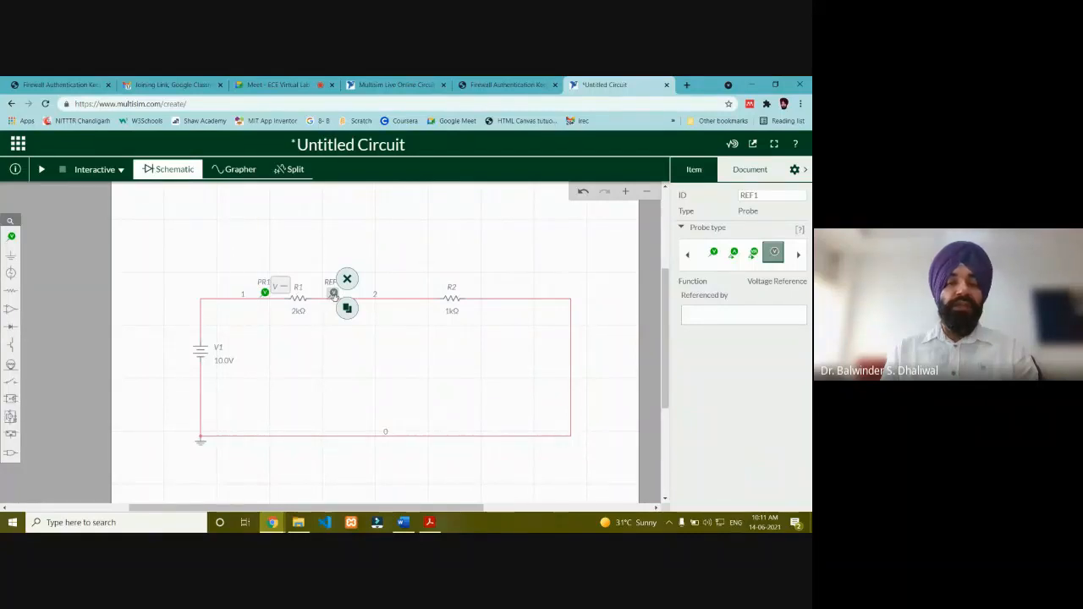
pyautogui.click(239, 266)
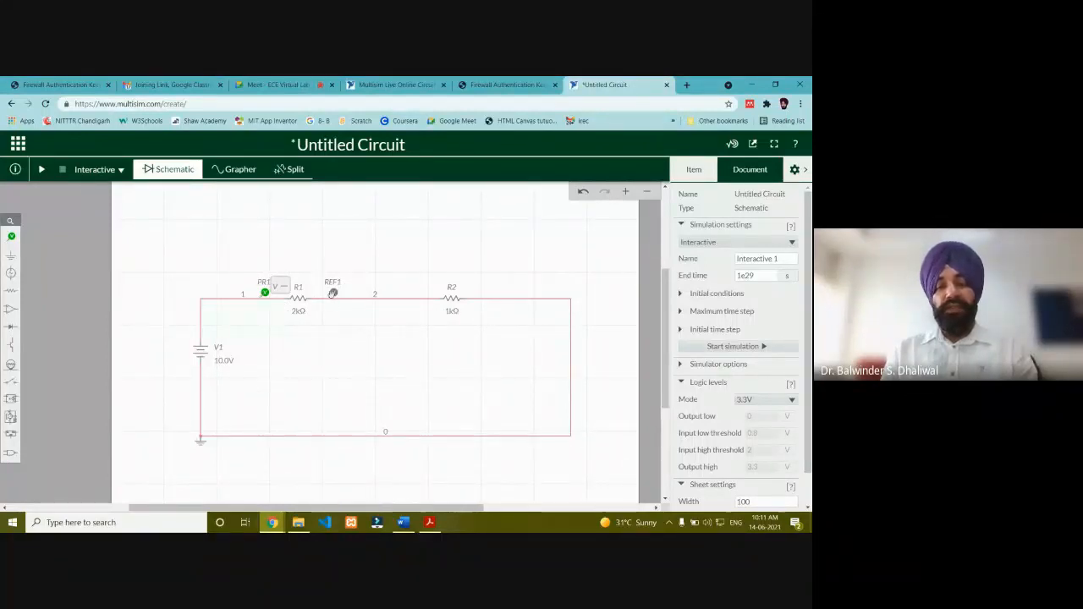
# Set the voltage reference of probe PR1 to REF1 and clear the selection
pyautogui.click(264, 293)
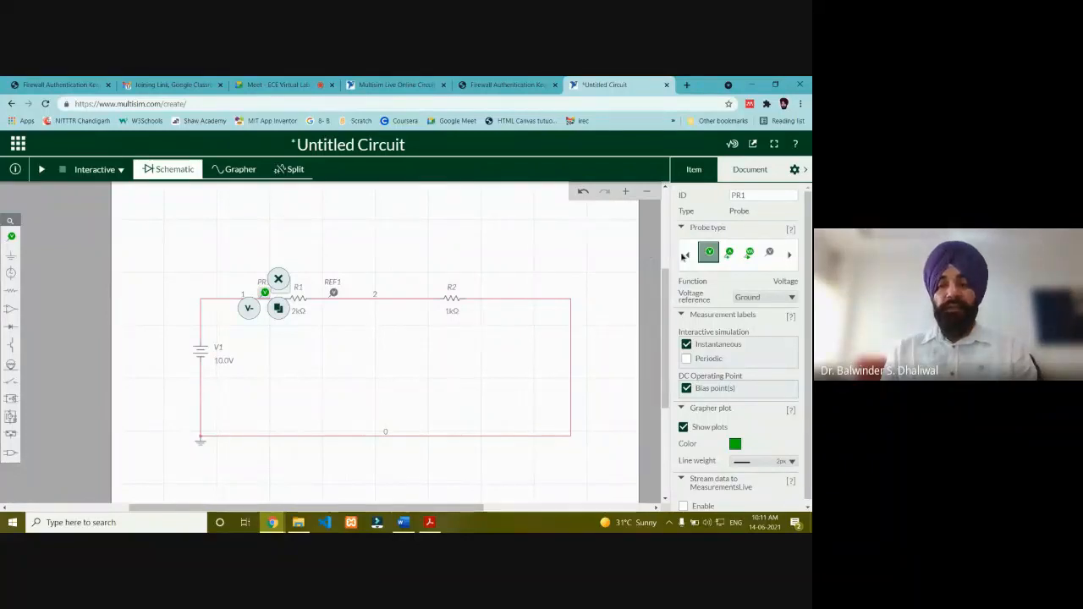
pyautogui.click(753, 300)
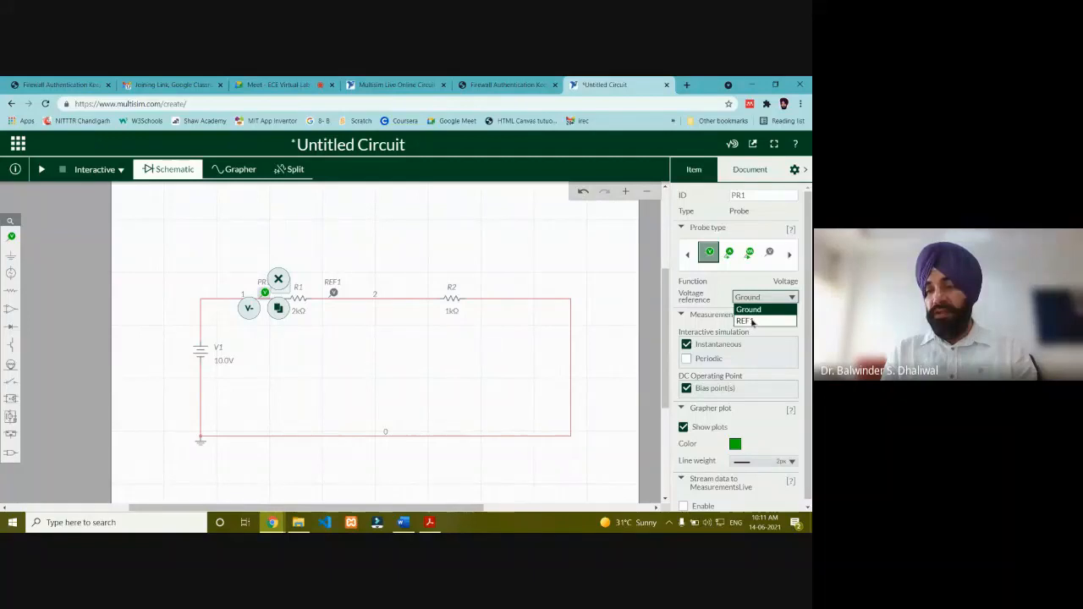
pyautogui.click(751, 322)
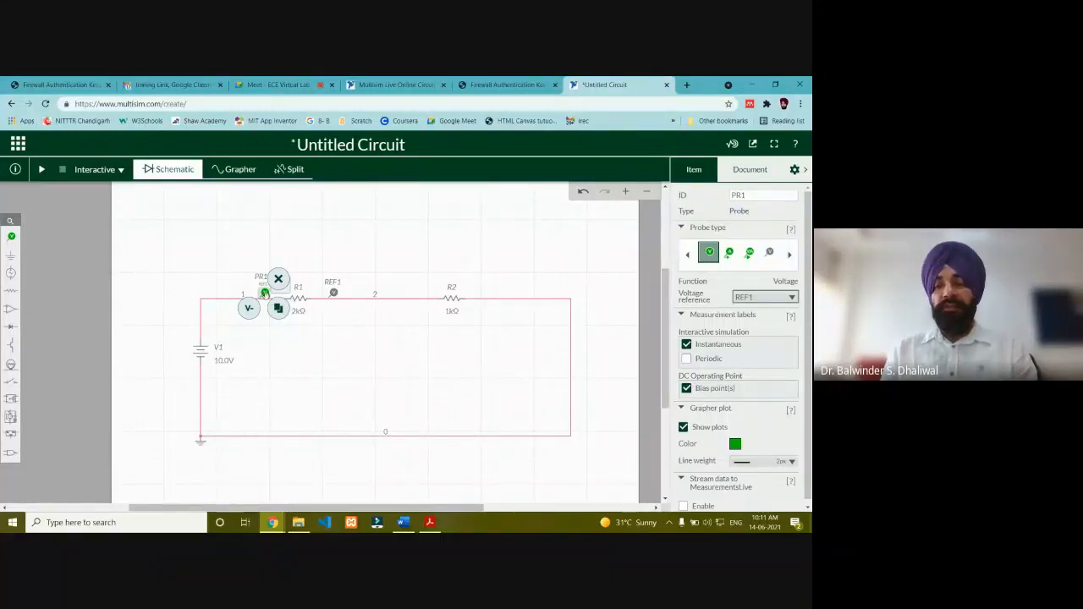
pyautogui.click(745, 196)
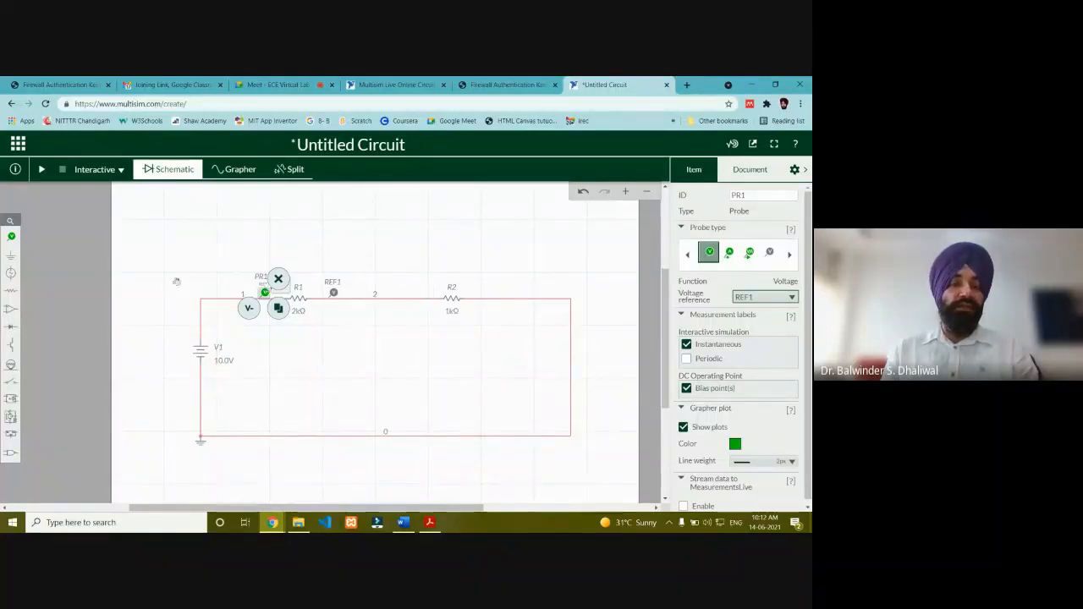
pyautogui.click(216, 259)
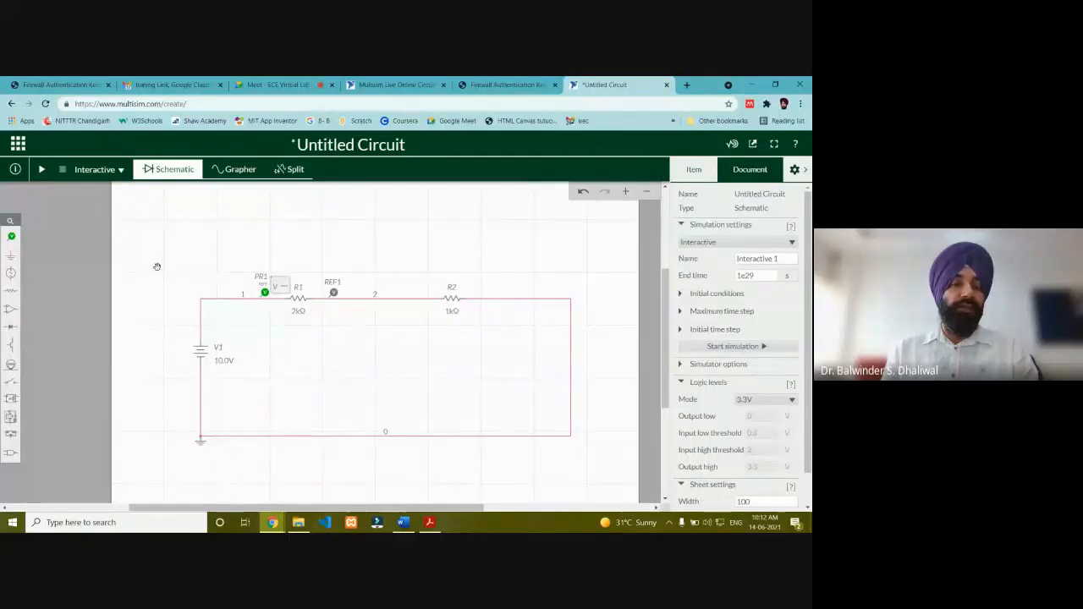
# Place a second Voltage probe on the wire just left of resistor R2
pyautogui.click(11, 236)
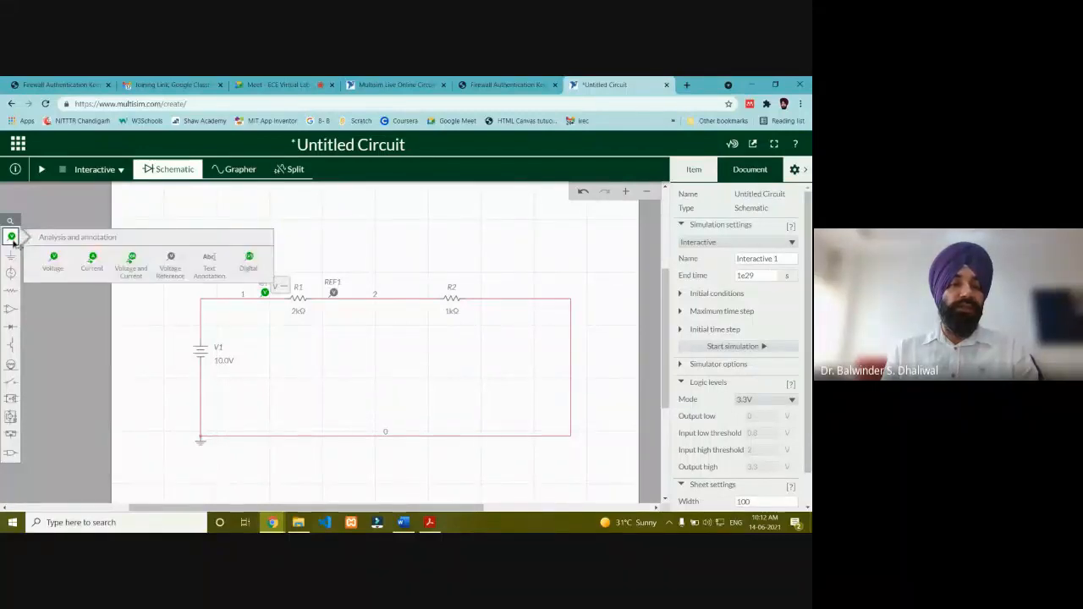
pyautogui.click(52, 263)
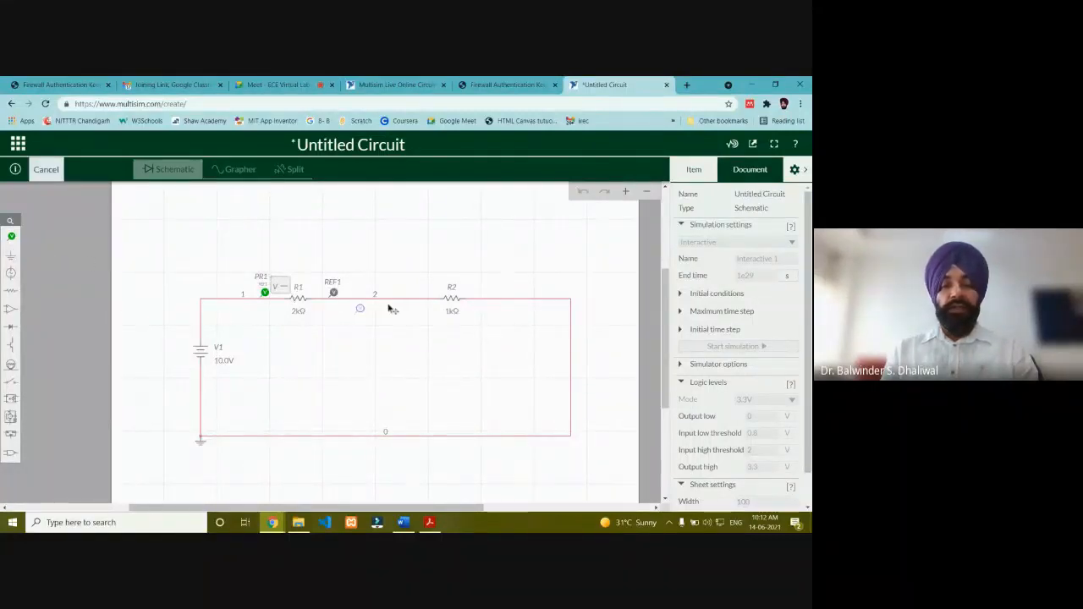
pyautogui.click(421, 291)
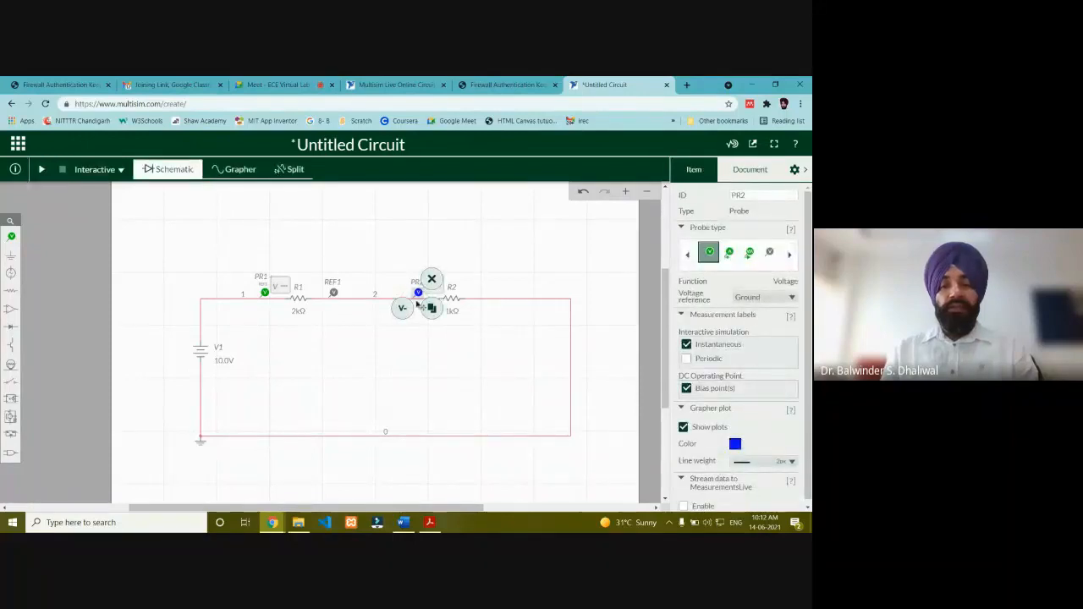
pyautogui.click(395, 280)
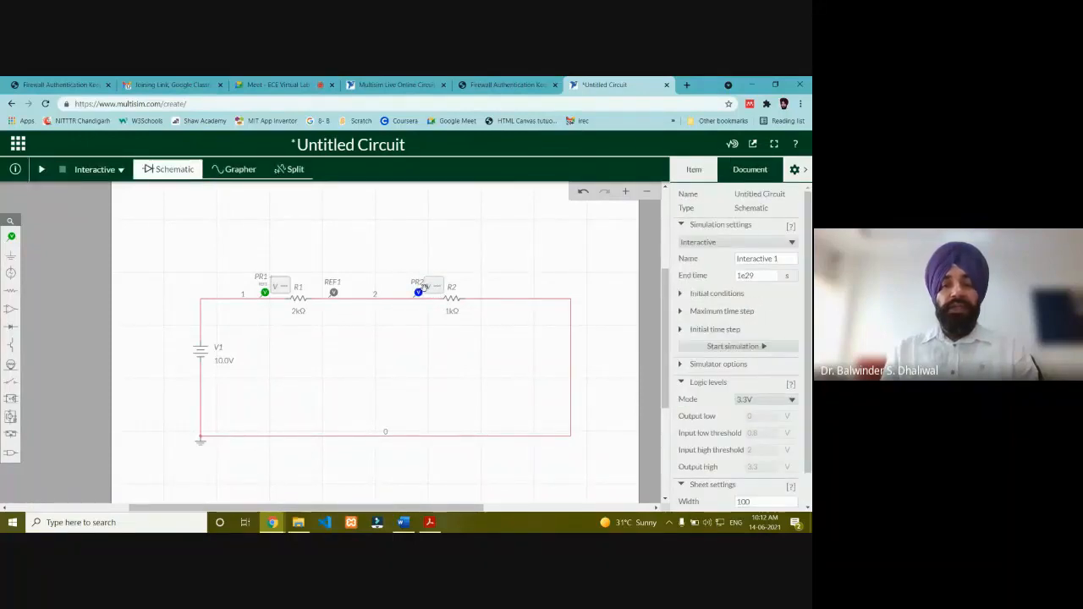
# Place a second Voltage Reference probe on the wire just right of resistor R2
pyautogui.click(11, 236)
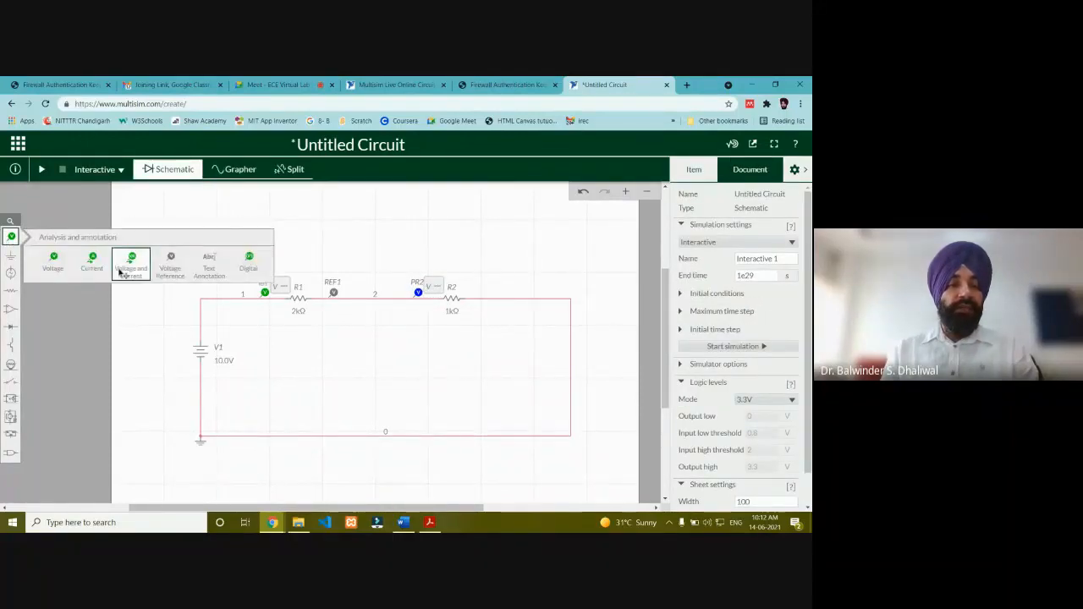
pyautogui.click(169, 277)
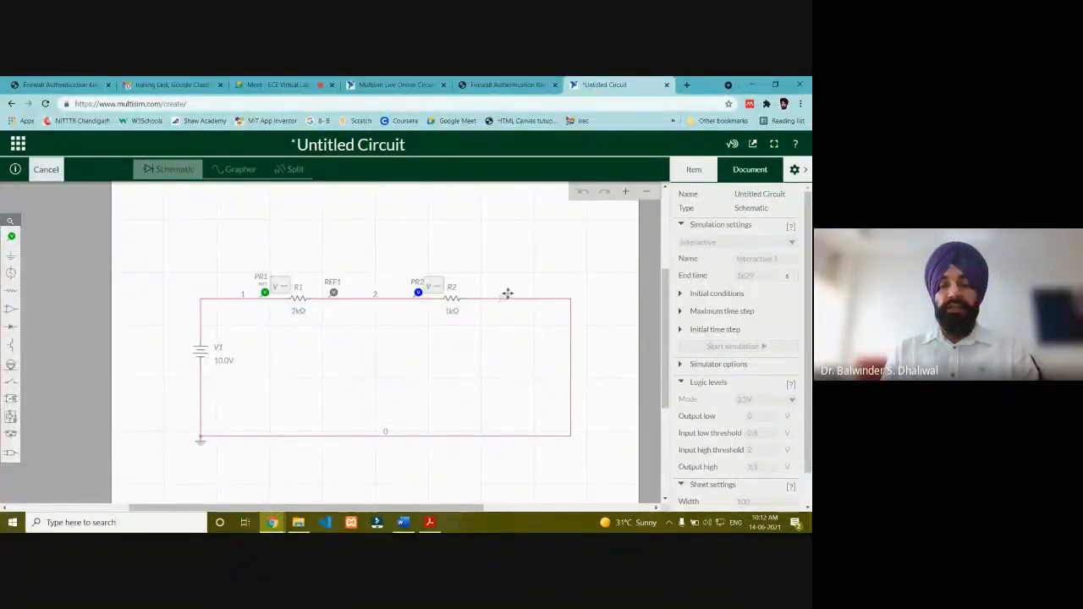
pyautogui.click(507, 291)
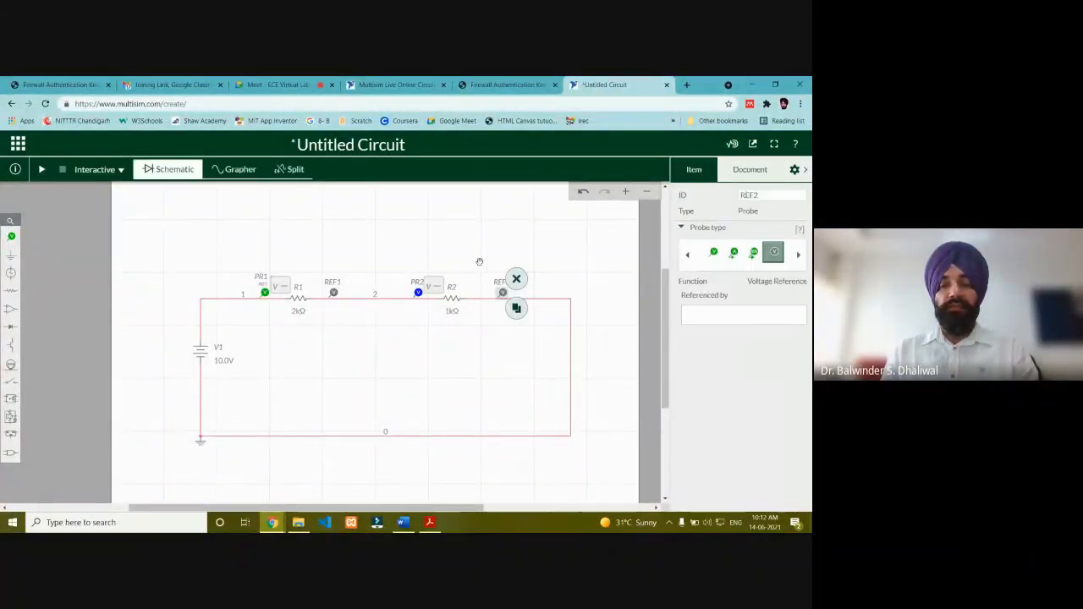
pyautogui.click(479, 262)
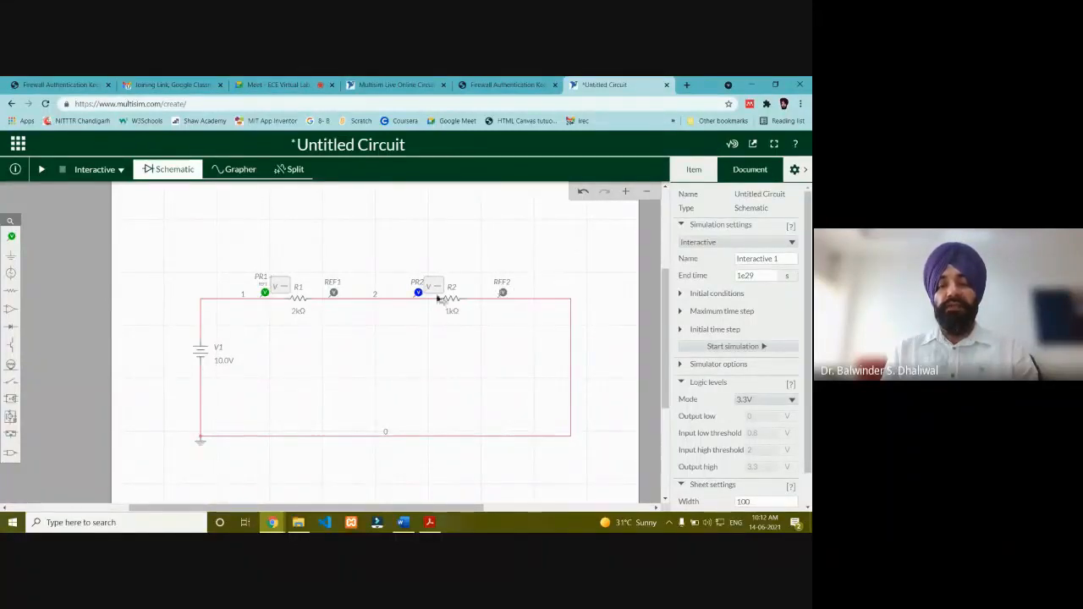
# Set the voltage reference of probe PR2 to REF2 and clear the selection
pyautogui.click(417, 293)
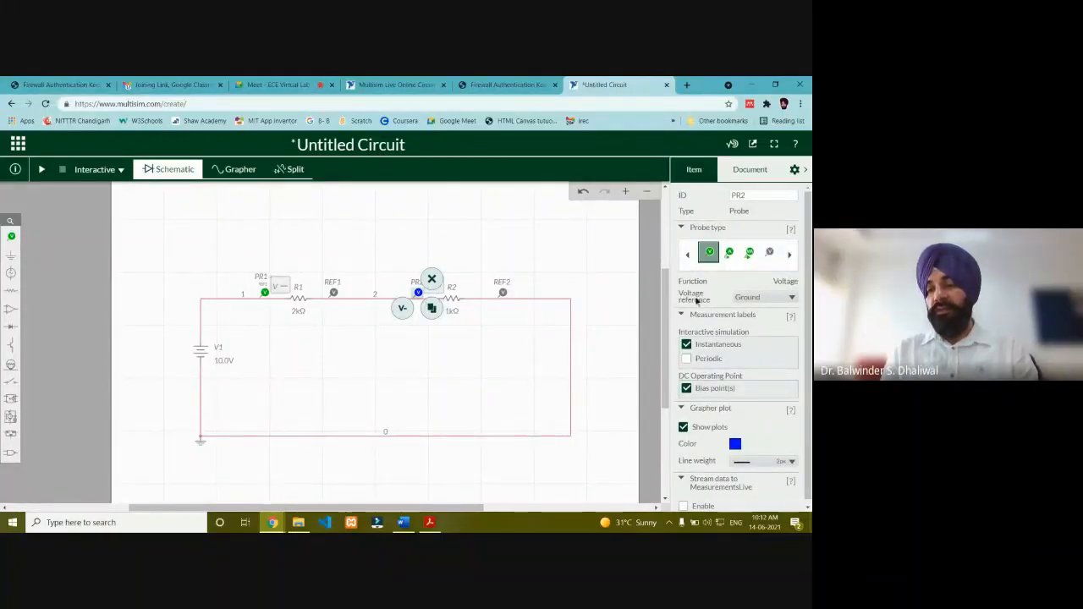
pyautogui.click(739, 300)
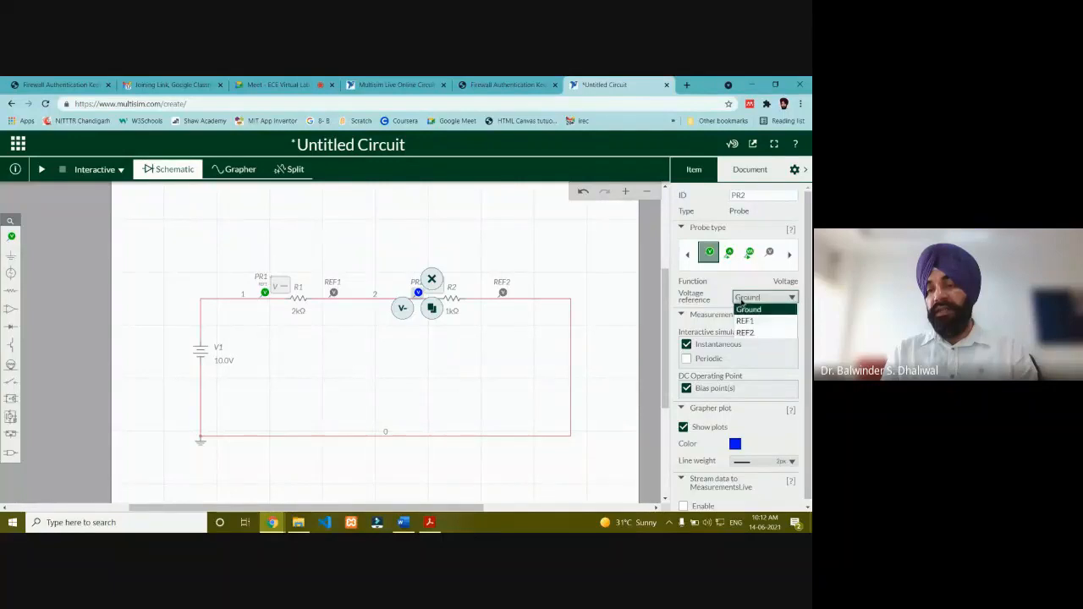
pyautogui.click(746, 333)
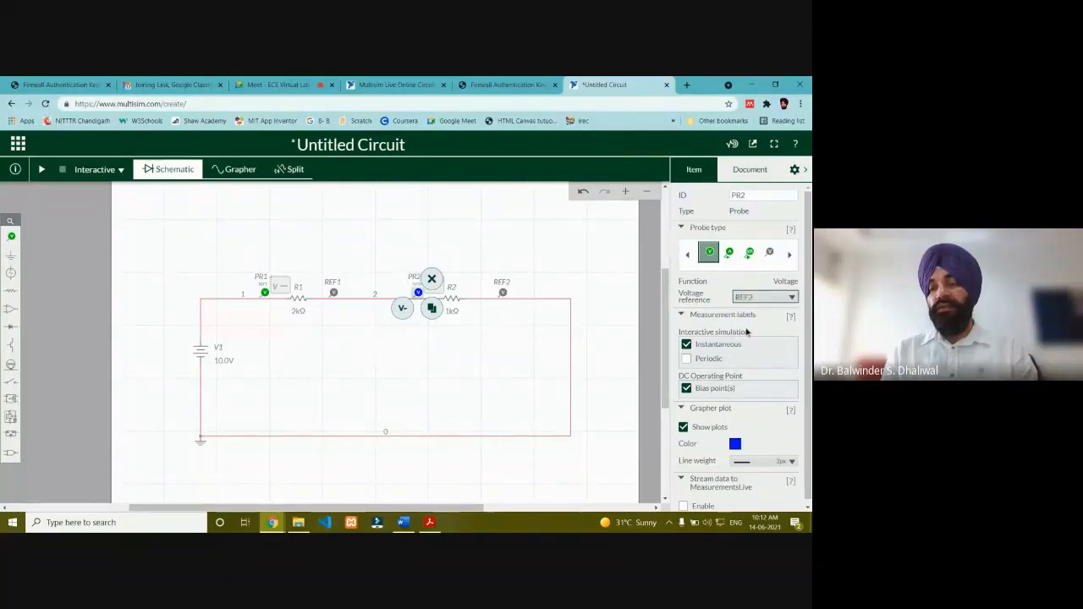
pyautogui.click(398, 270)
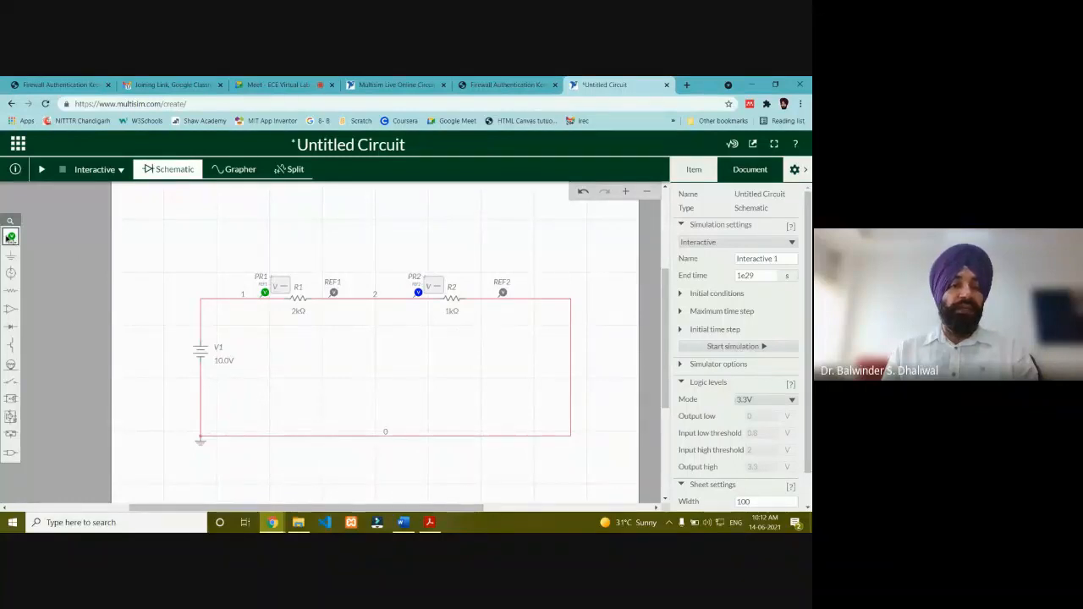
# Place a Current probe on the circuit's vertical wire after resistor R2 and clear the selection
pyautogui.click(10, 237)
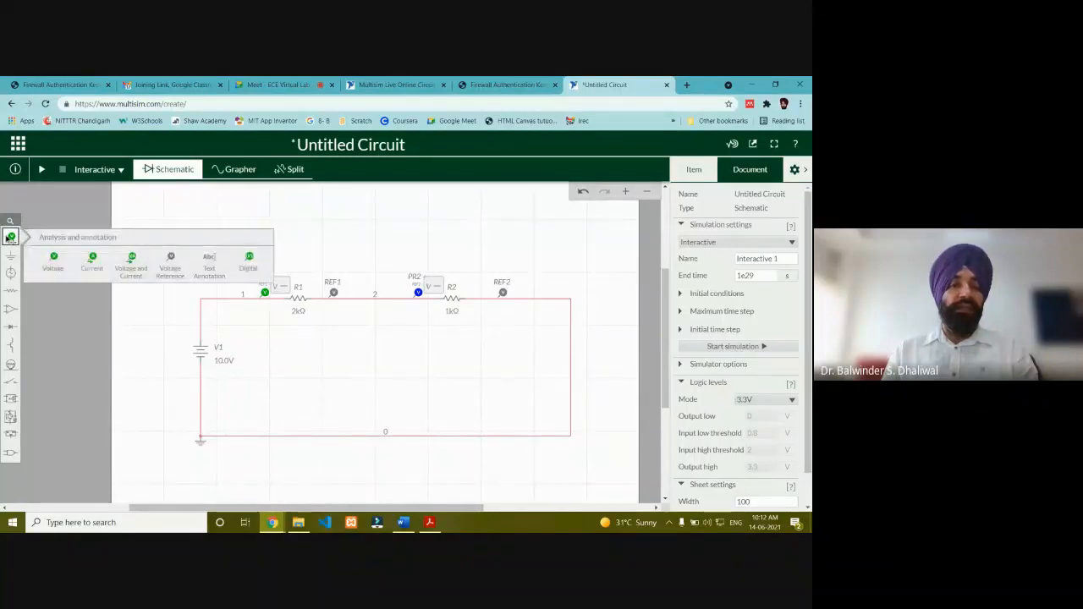
pyautogui.click(92, 262)
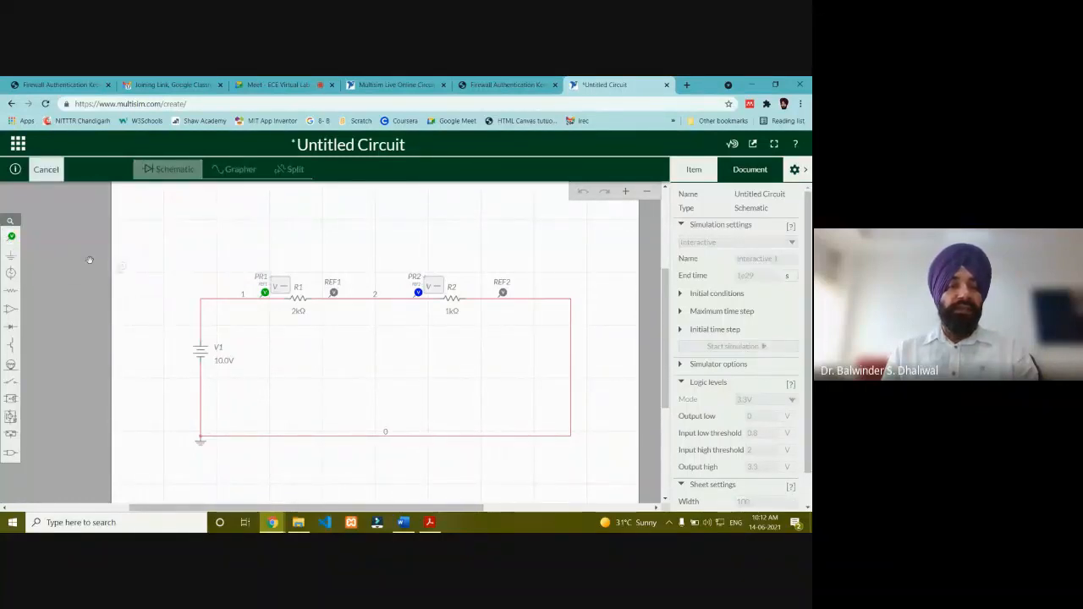
pyautogui.click(582, 324)
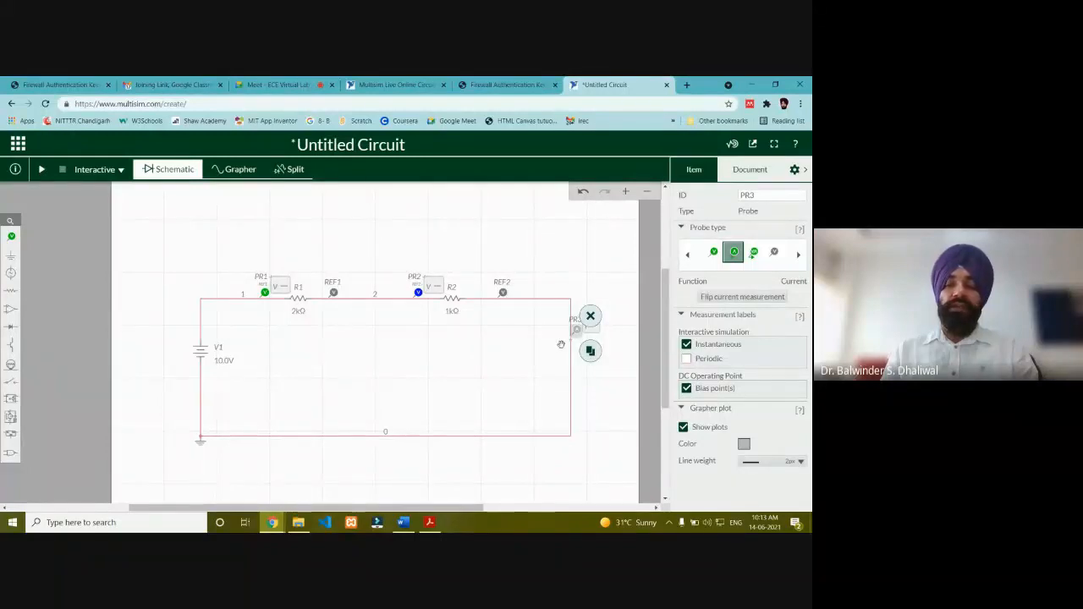
pyautogui.click(579, 269)
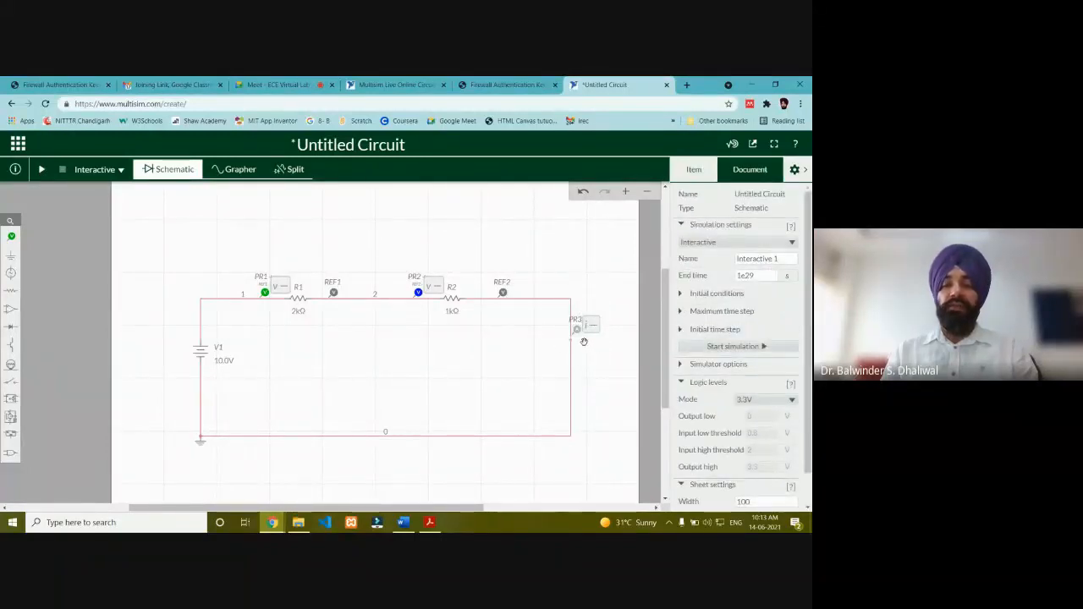
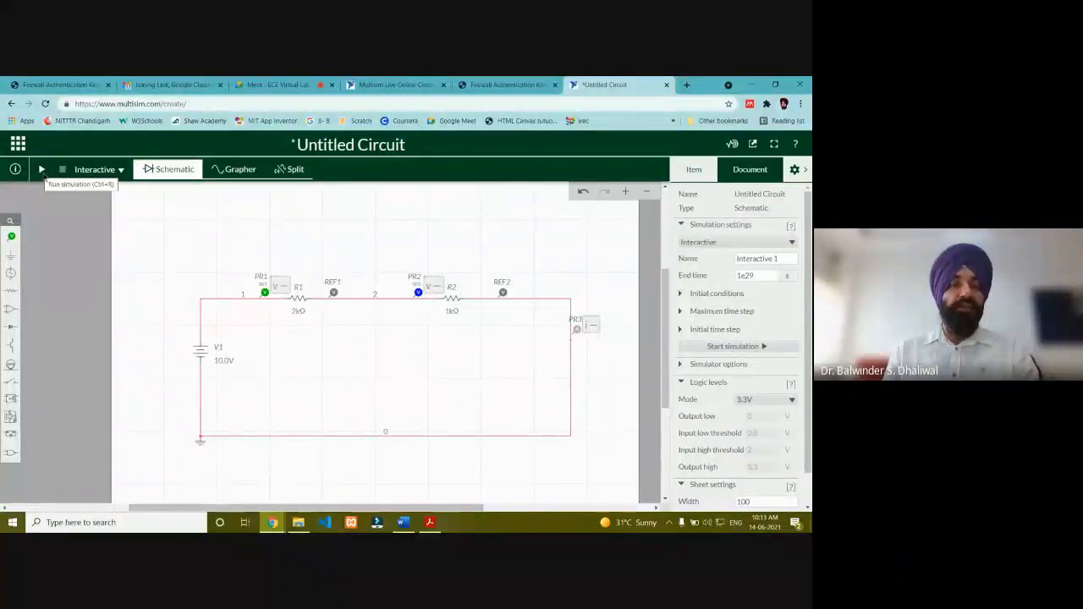
# Run the interactive simulation and inspect the probe readings on the schematic and their traces in the Grapher view
pyautogui.click(41, 170)
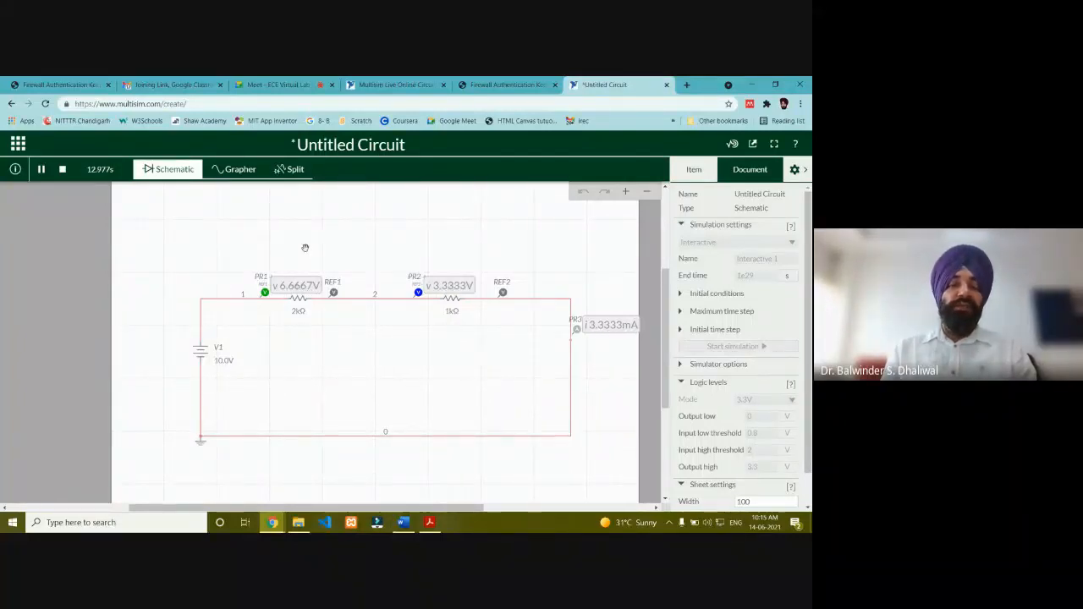
pyautogui.click(242, 174)
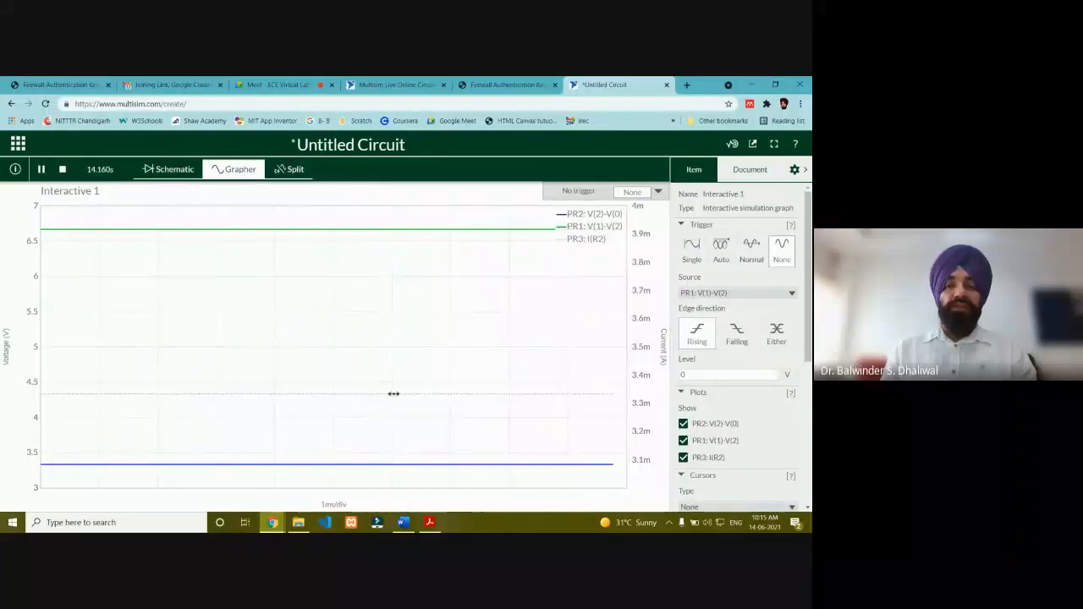
pyautogui.moveTo(47, 231)
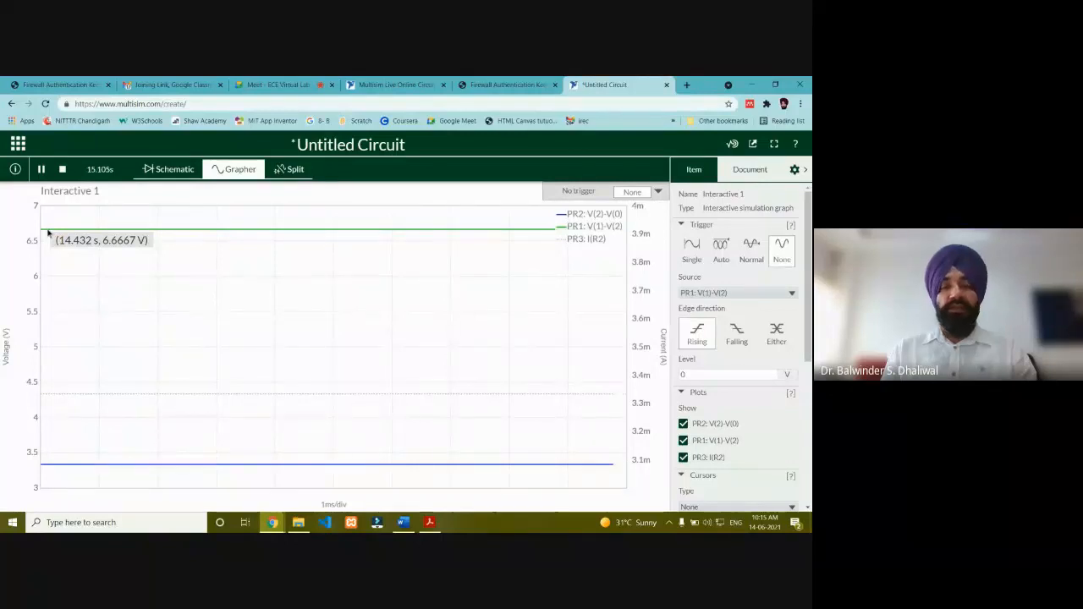
pyautogui.click(173, 169)
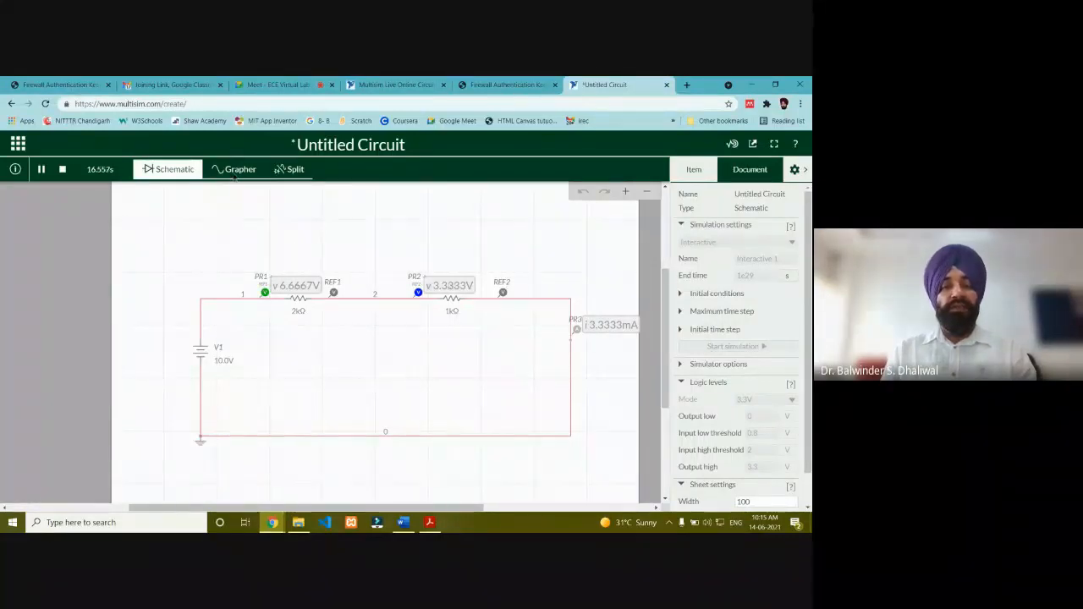
pyautogui.click(235, 170)
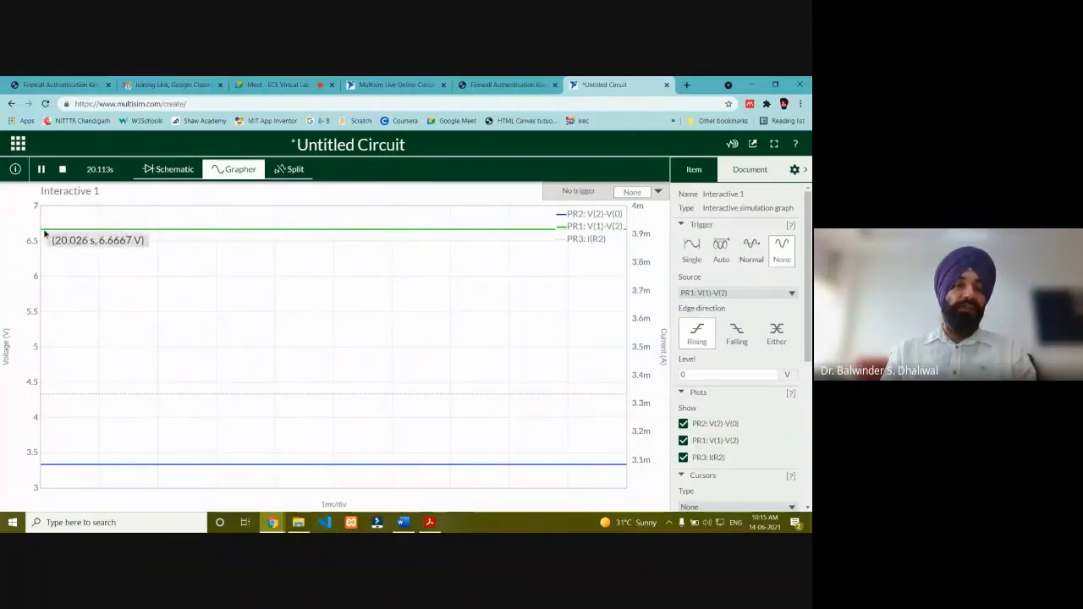
pyautogui.moveTo(49, 399)
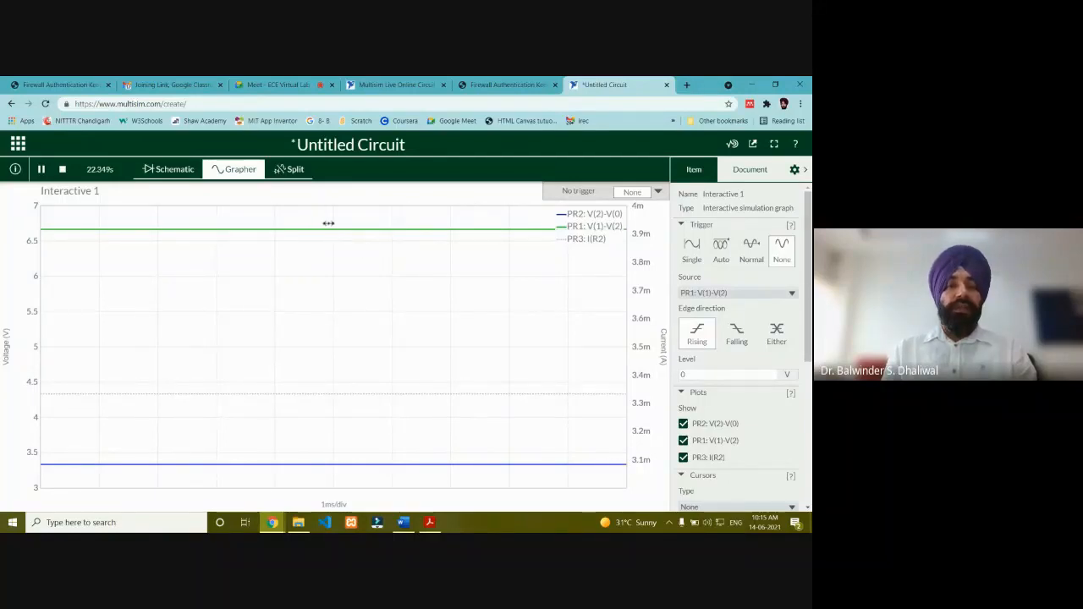
# Show the schematic and graph side by side, with the circuit scaled down to fit its half
pyautogui.click(292, 170)
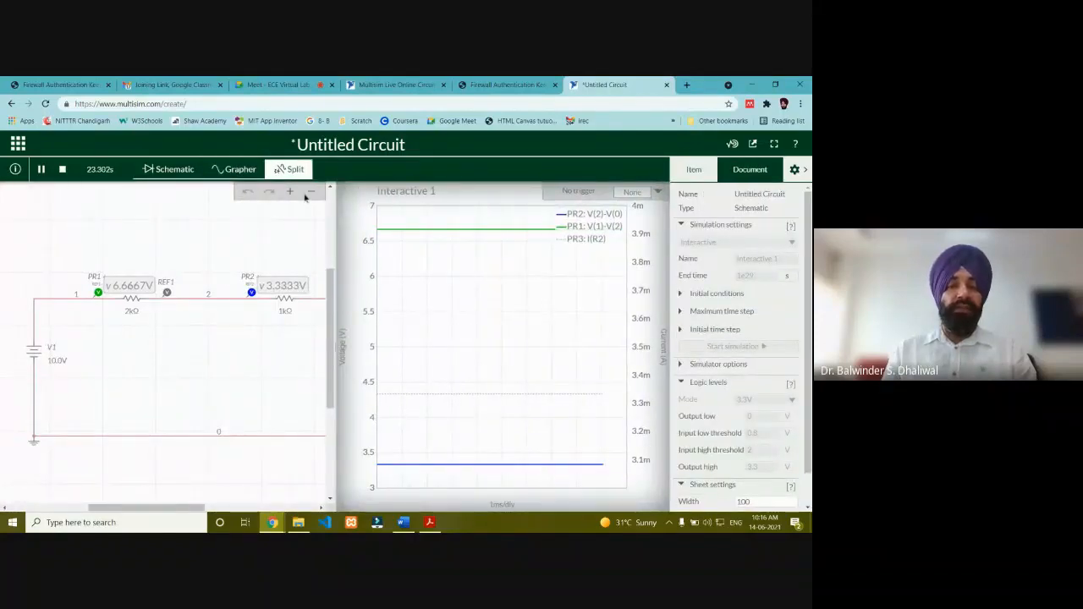
pyautogui.click(310, 192)
pyautogui.click(311, 192)
pyautogui.click(310, 192)
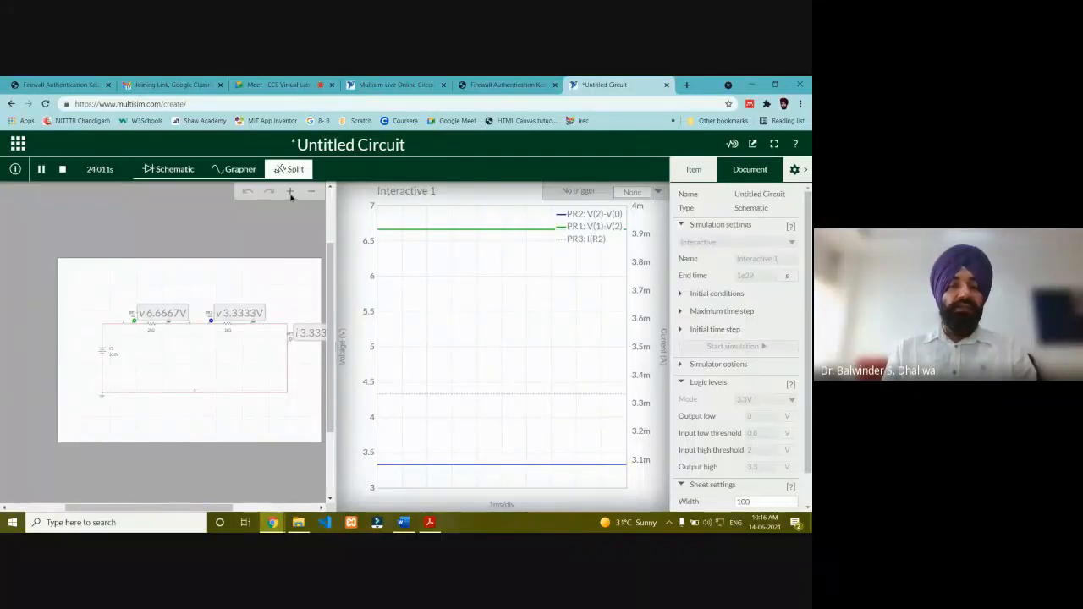
pyautogui.click(290, 194)
pyautogui.moveTo(191, 312); pyautogui.dragTo(126, 283)
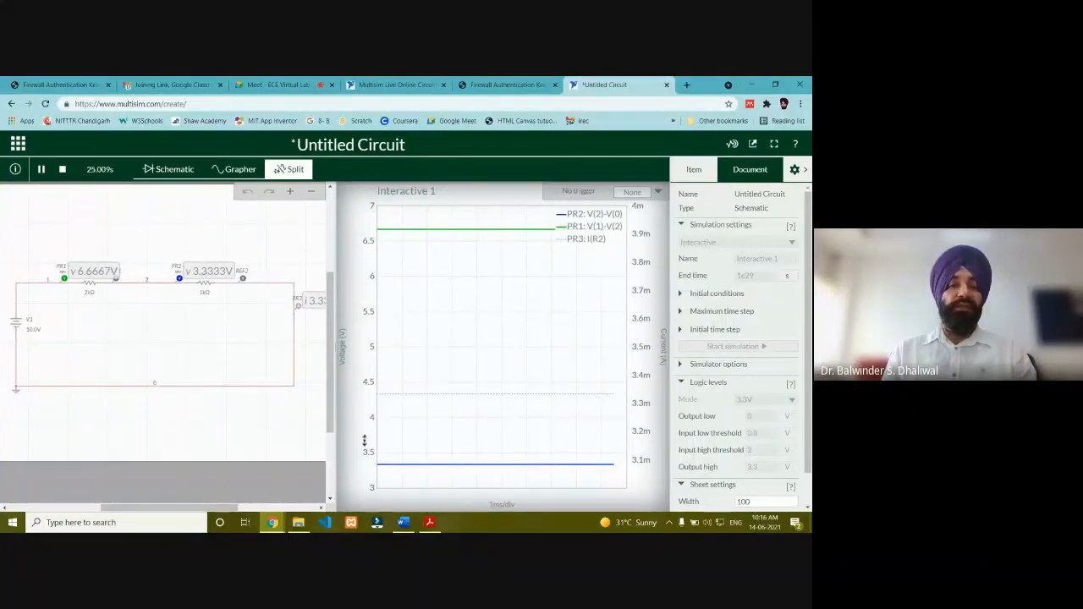
# Lower resistor R1 to 1.65 kΩ during the simulation, and stop the simulation from the full schematic view
pyautogui.click(89, 294)
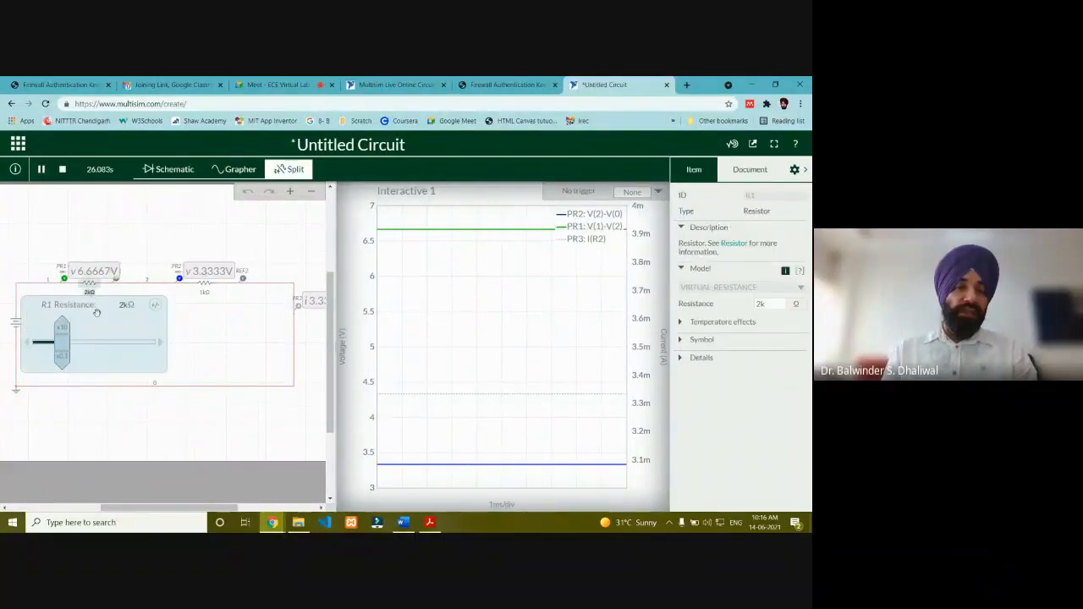
pyautogui.moveTo(66, 344); pyautogui.dragTo(60, 342)
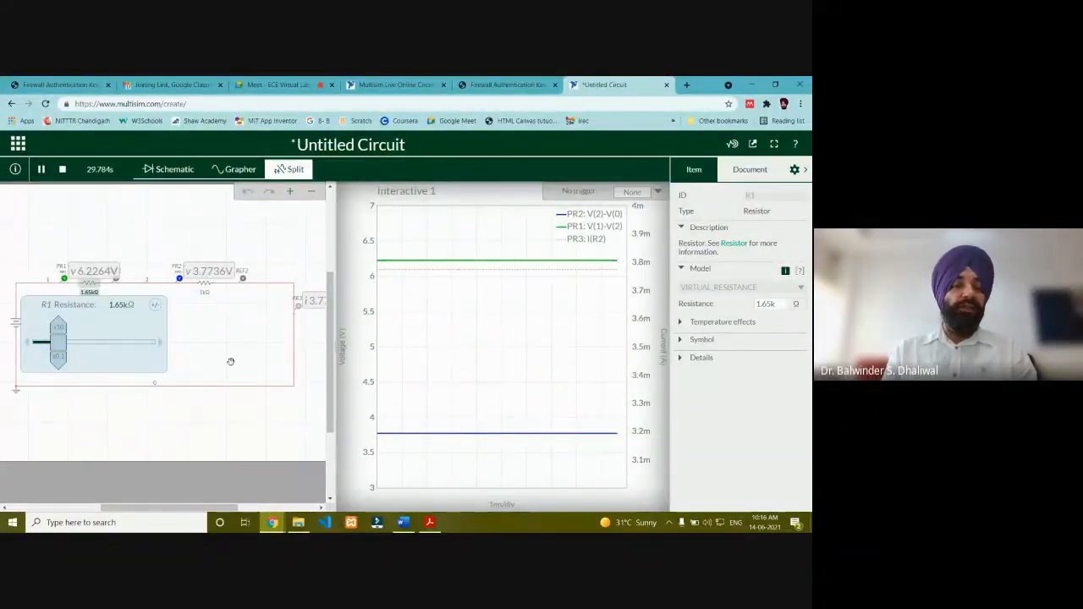
pyautogui.click(139, 230)
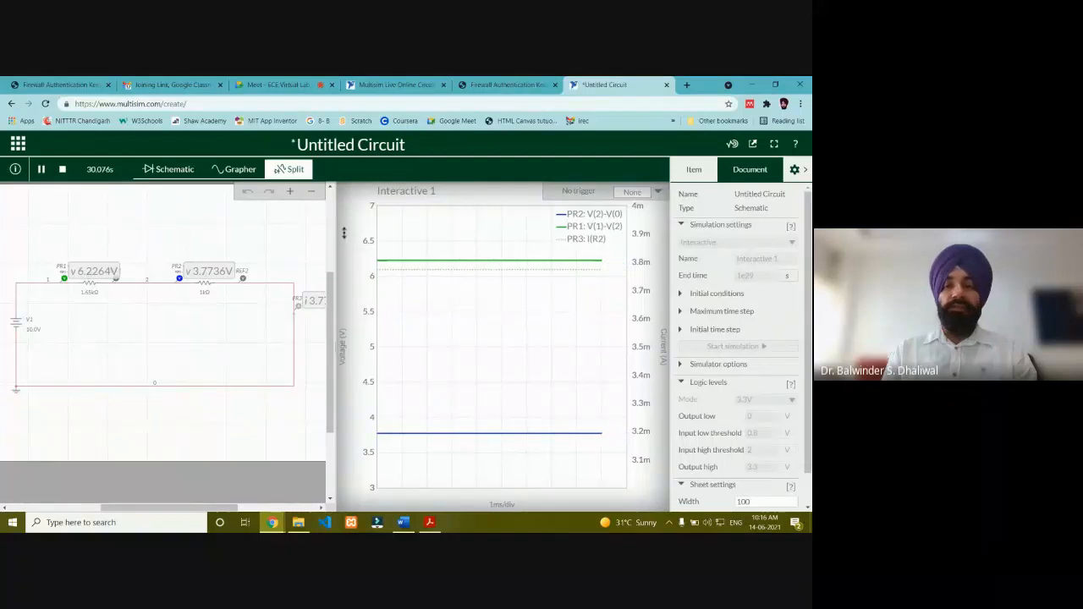
pyautogui.click(165, 170)
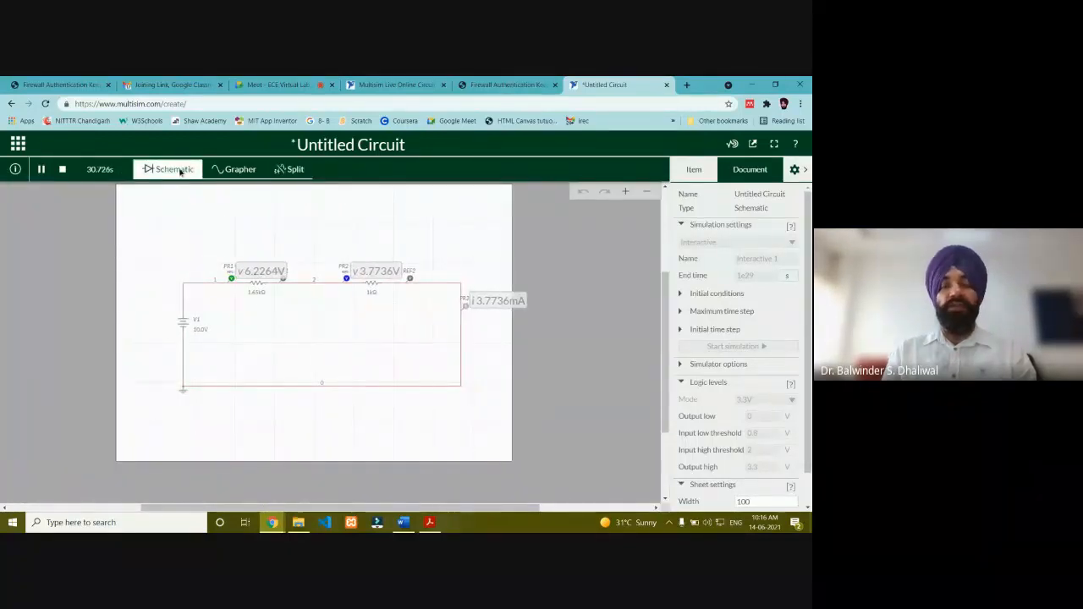
pyautogui.click(62, 170)
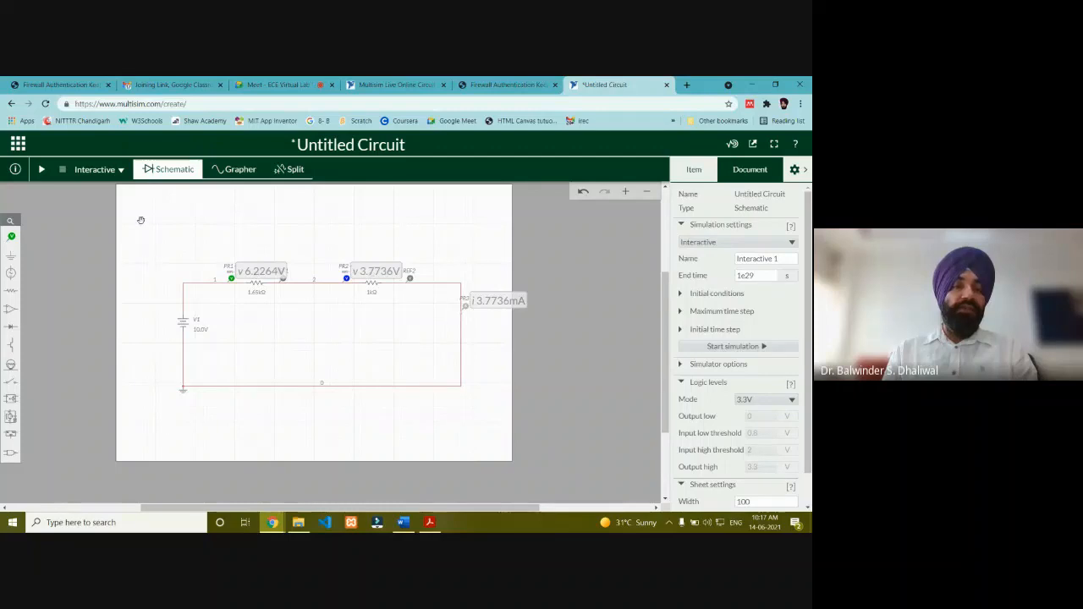
# Examine the export options and the visibility, name and description settings for saving a new circuit, leaving without saving
pyautogui.click(17, 147)
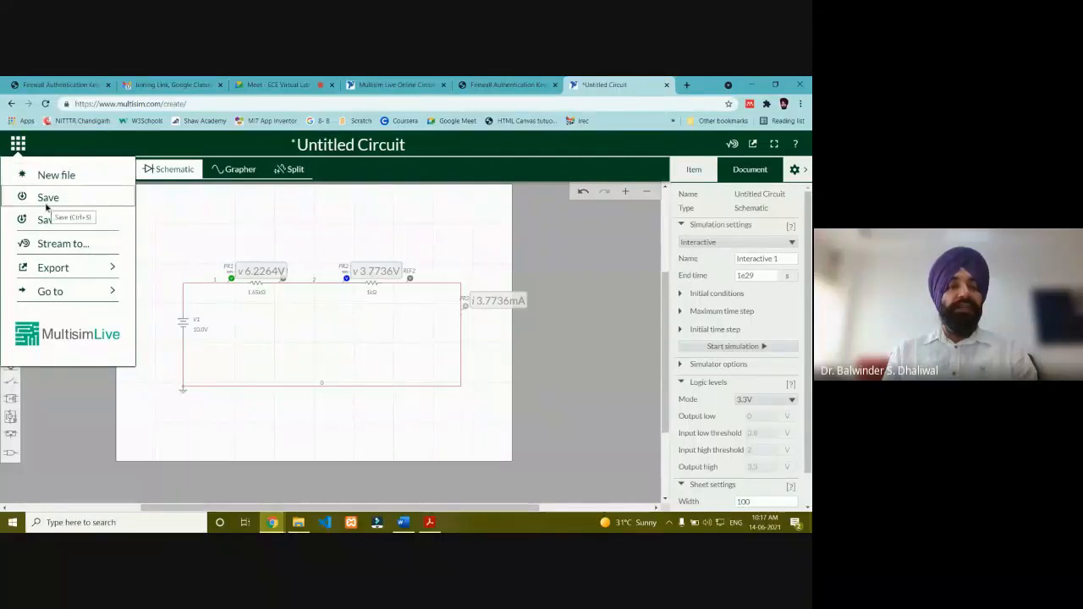
pyautogui.click(62, 275)
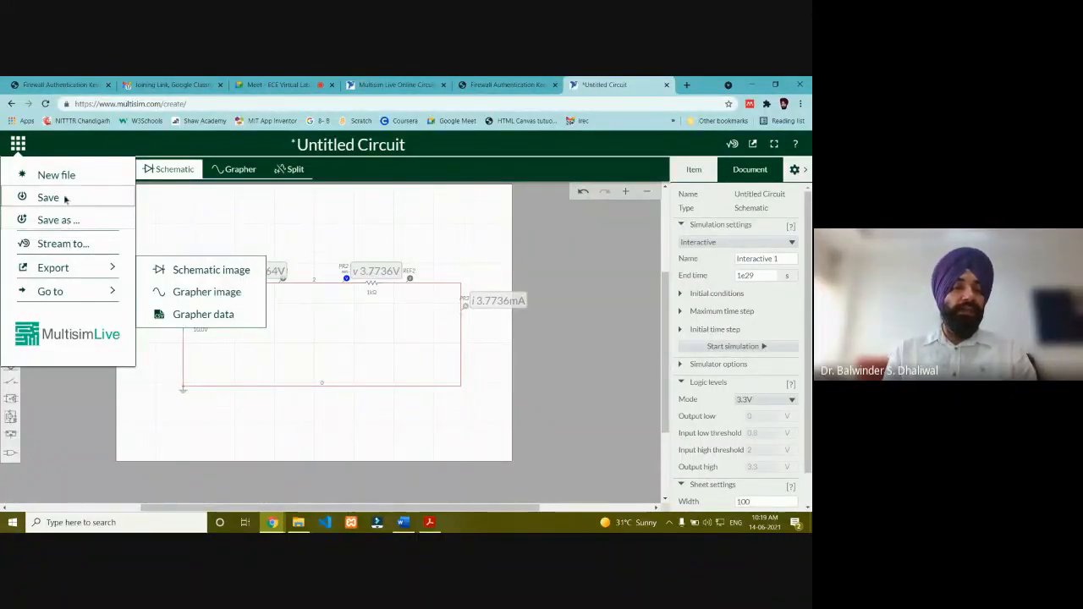
pyautogui.click(66, 221)
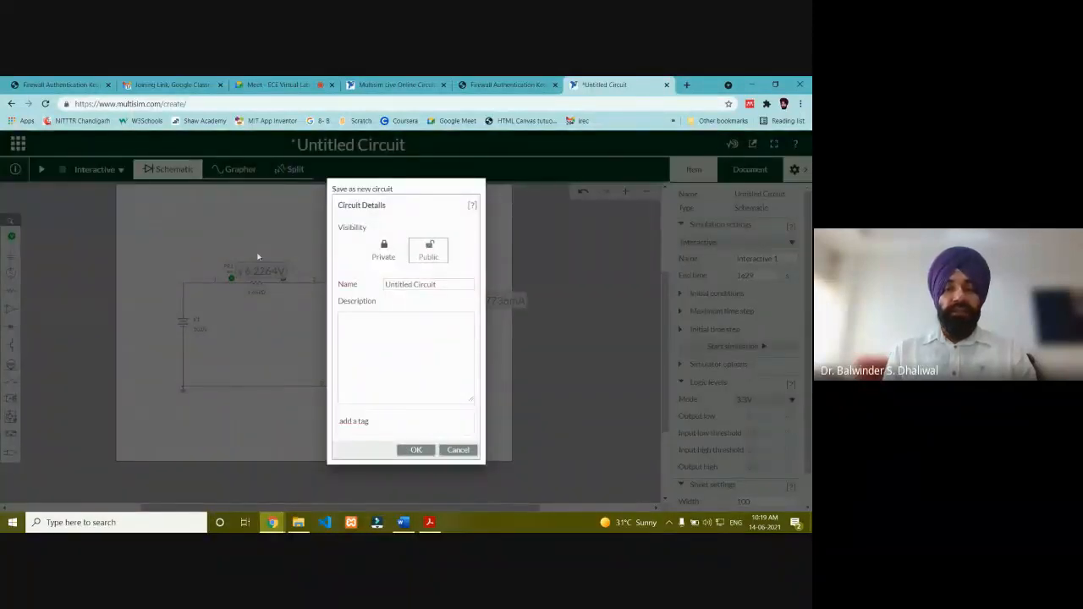
pyautogui.click(409, 346)
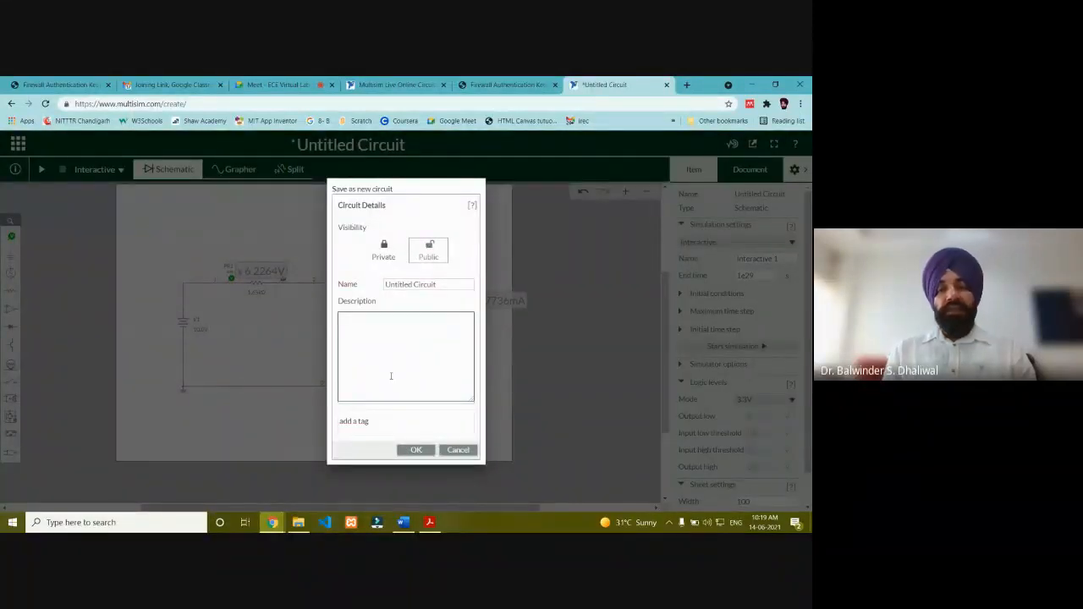
pyautogui.click(386, 256)
pyautogui.click(428, 252)
pyautogui.click(388, 259)
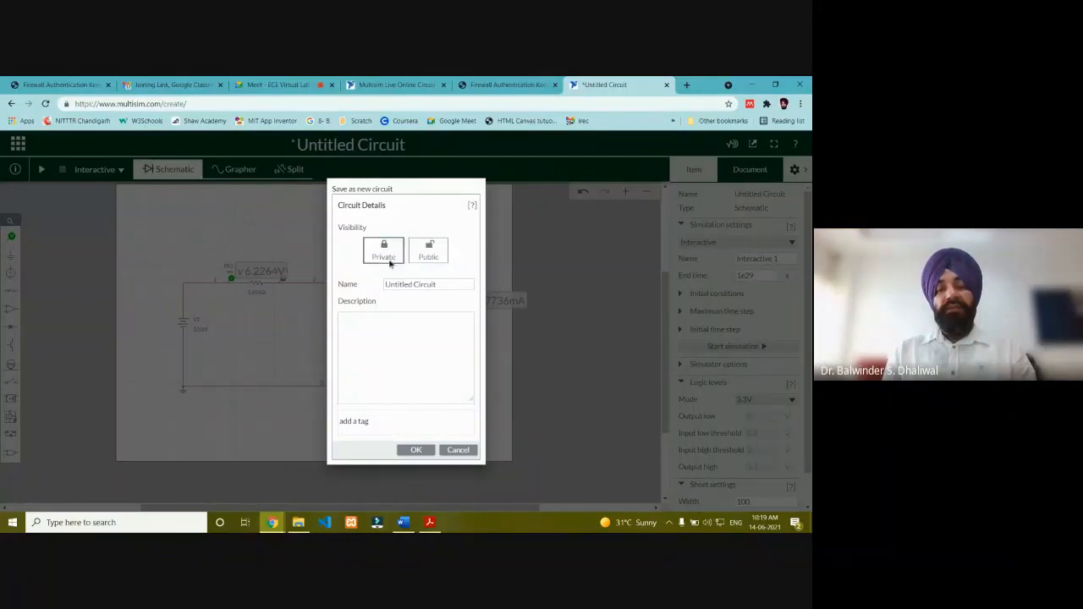
pyautogui.click(426, 259)
pyautogui.click(390, 264)
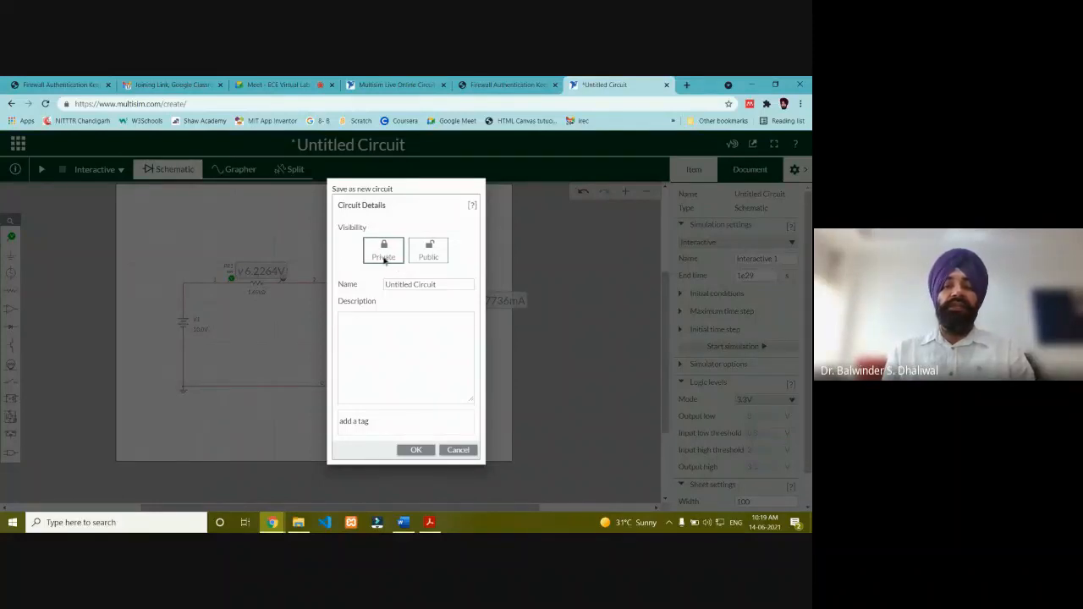
pyautogui.click(427, 249)
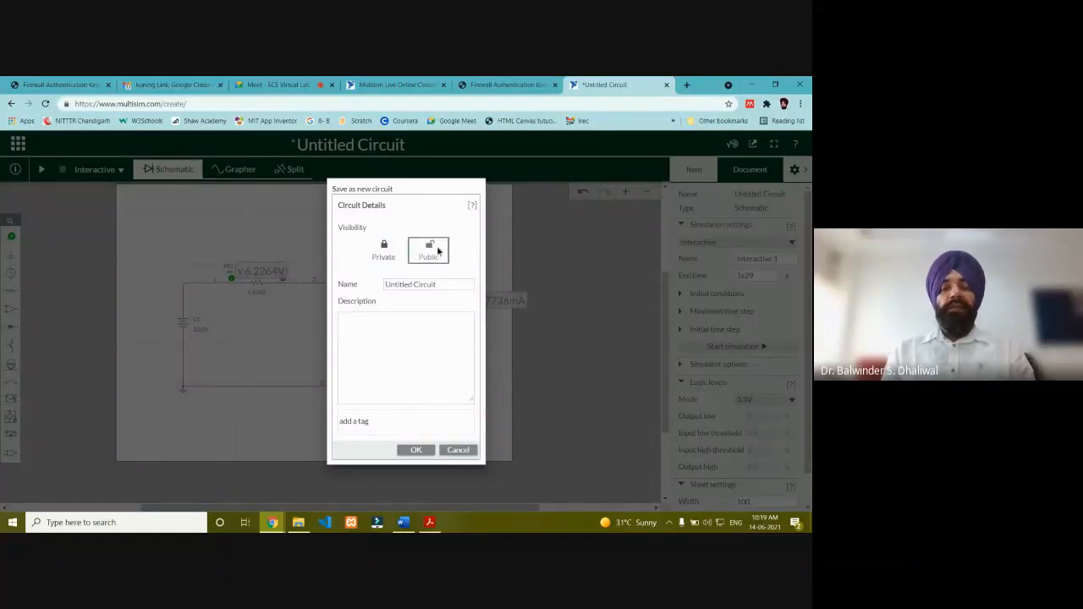
pyautogui.click(441, 284)
pyautogui.click(389, 332)
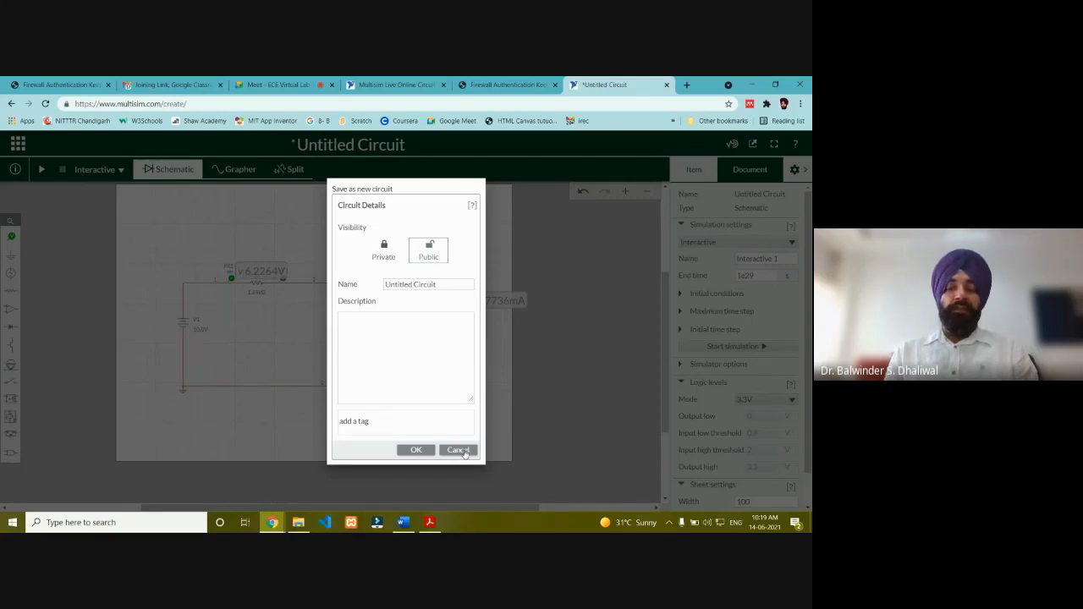
pyautogui.click(462, 451)
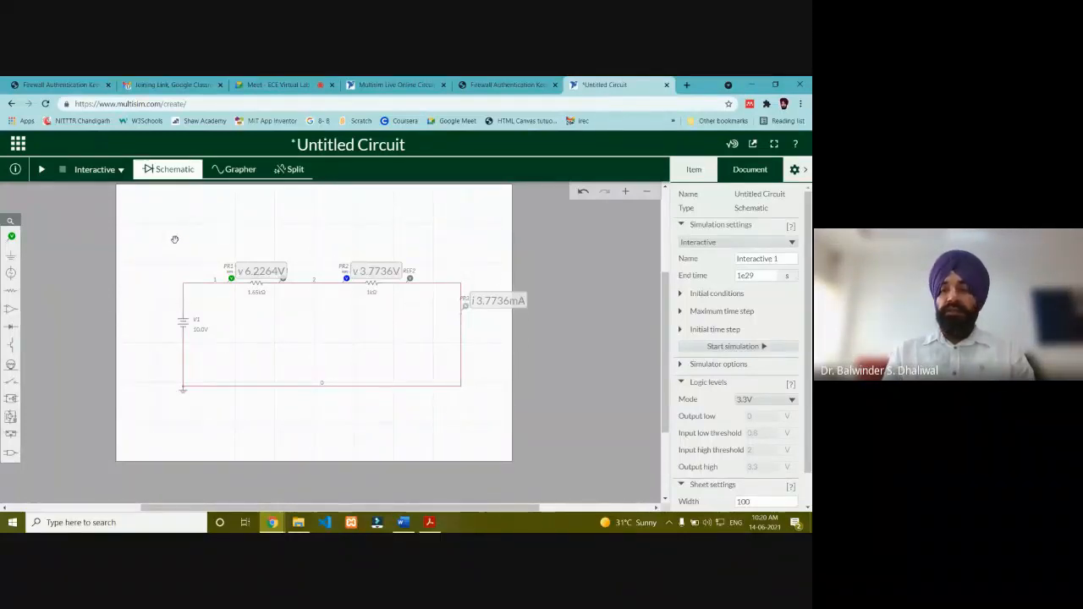
# Go to the My Circuits page from the circuit editor, discarding the unsaved changes
pyautogui.click(19, 149)
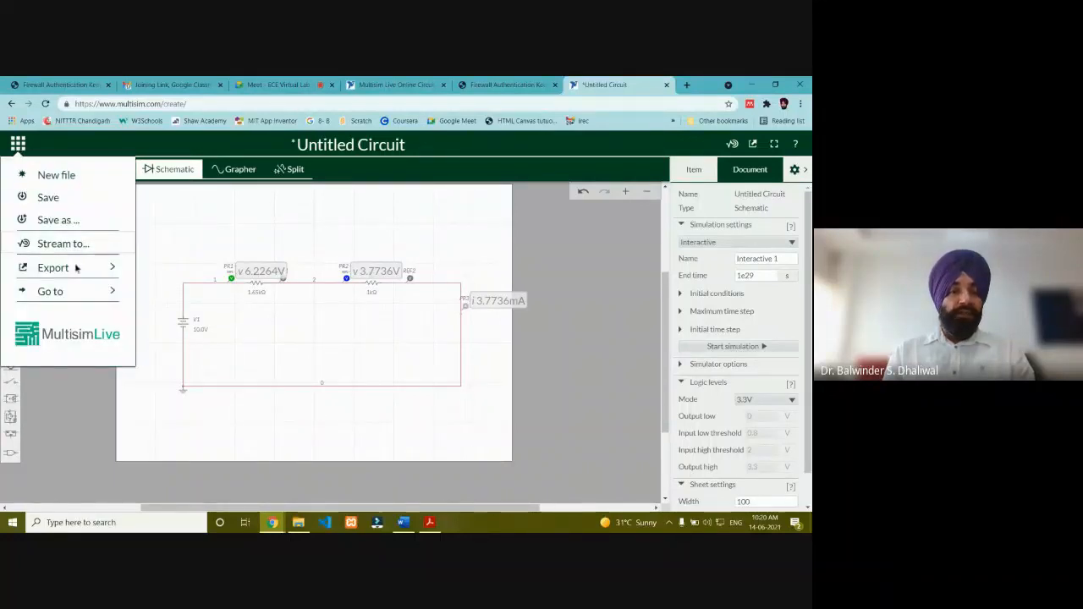
pyautogui.click(79, 292)
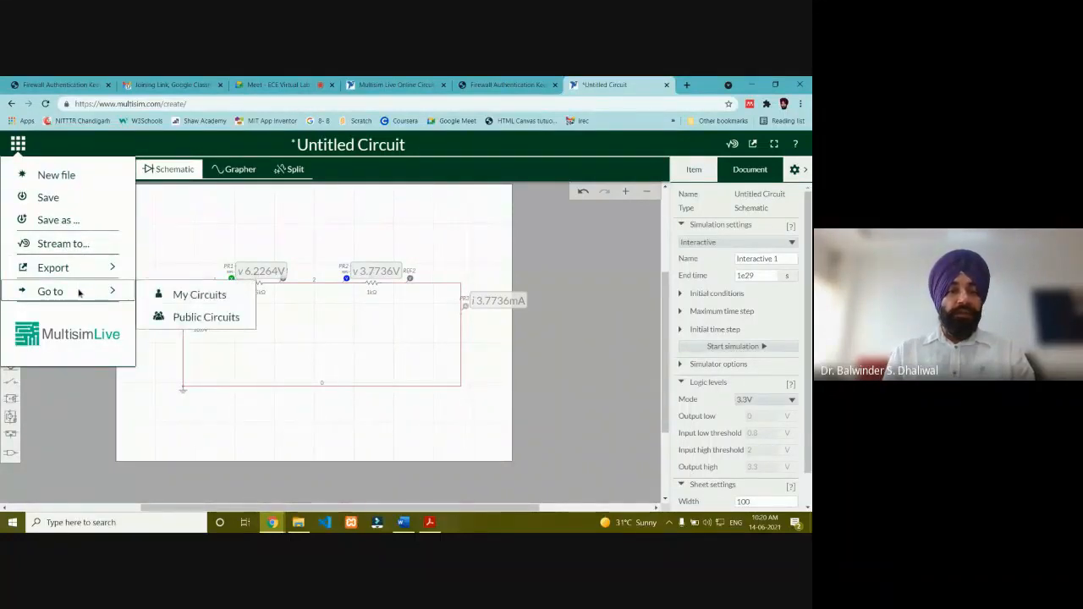
pyautogui.click(194, 301)
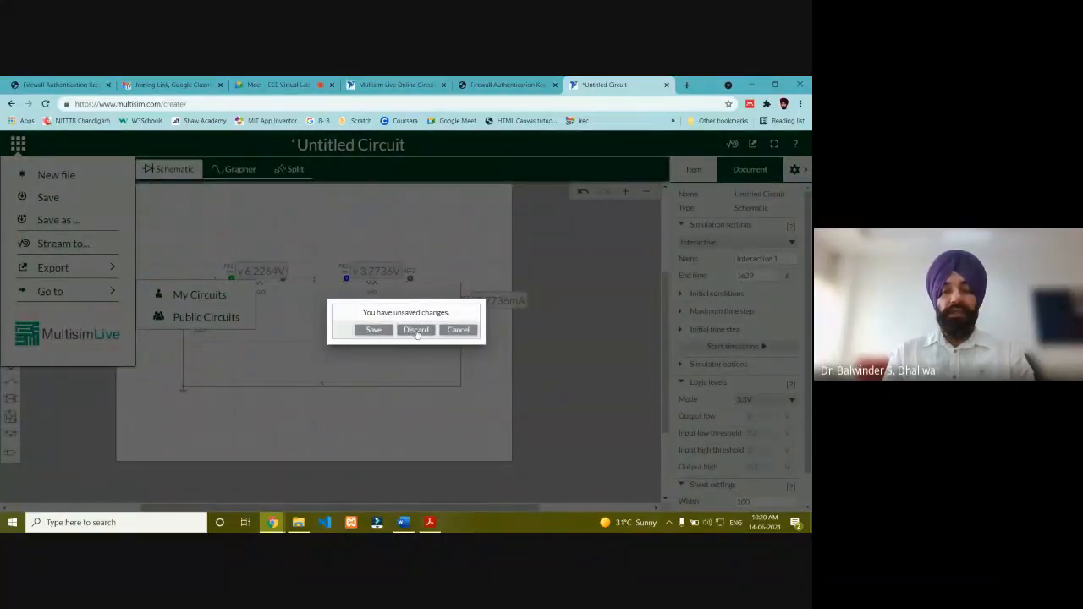
pyautogui.click(416, 330)
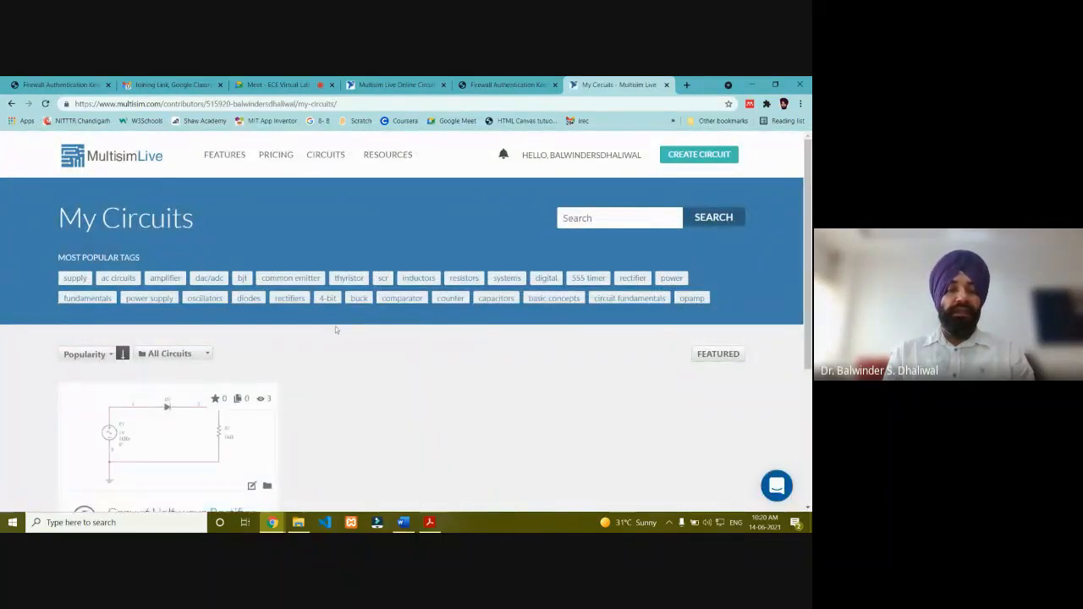
# Examine the saved circuits listed on the My Circuits page
pyautogui.scroll(-2, 343, 385)
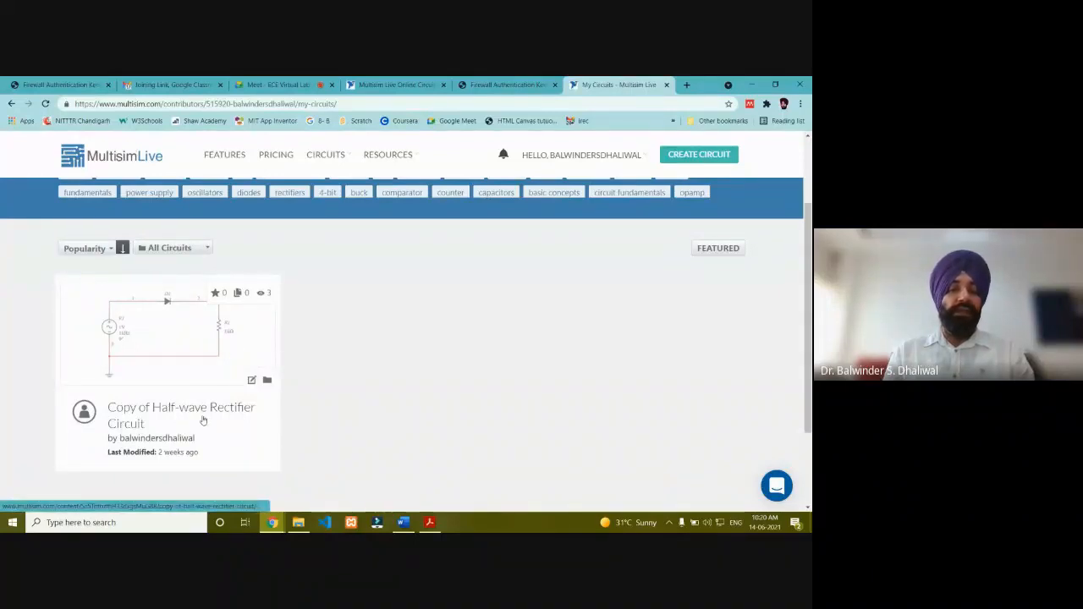
pyautogui.scroll(1, 334, 402)
pyautogui.scroll(-1, 333, 402)
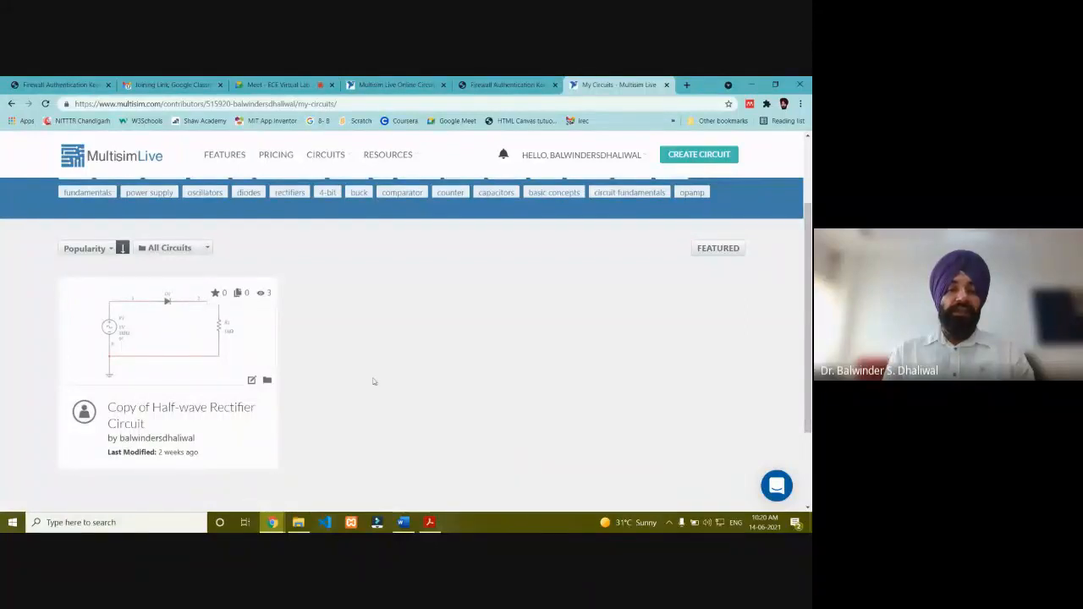
pyautogui.scroll(1, 368, 379)
pyautogui.scroll(1, 327, 377)
pyautogui.scroll(-3, 326, 377)
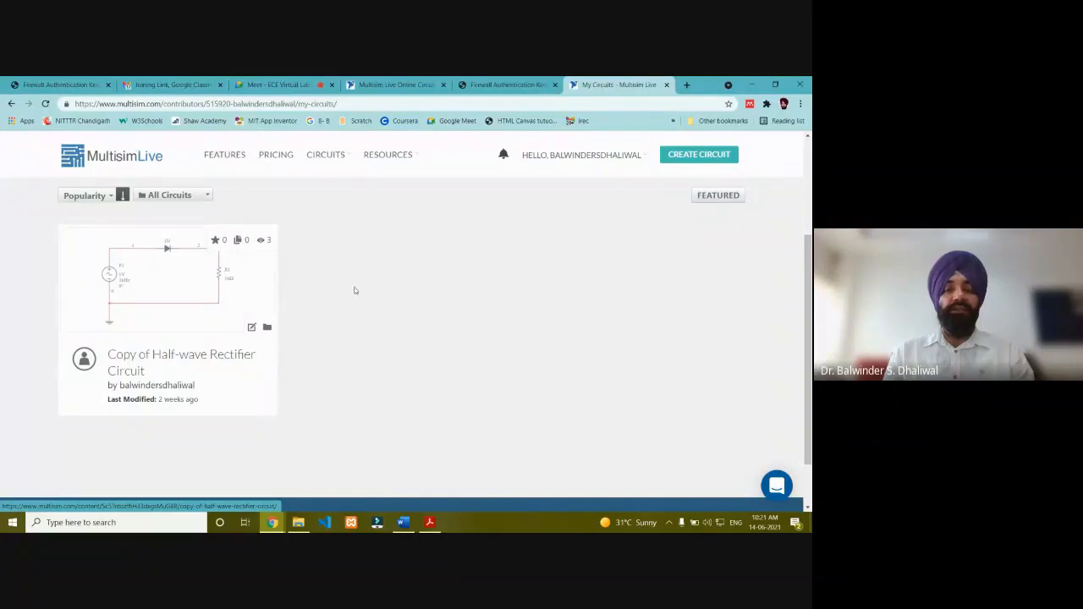
pyautogui.scroll(3, 361, 294)
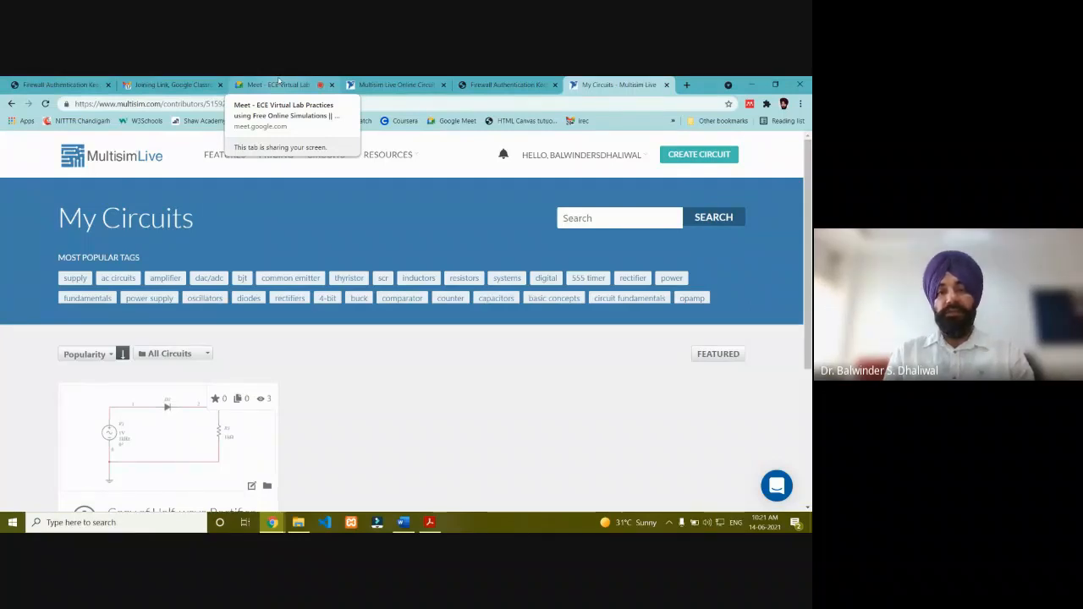
pyautogui.click(279, 85)
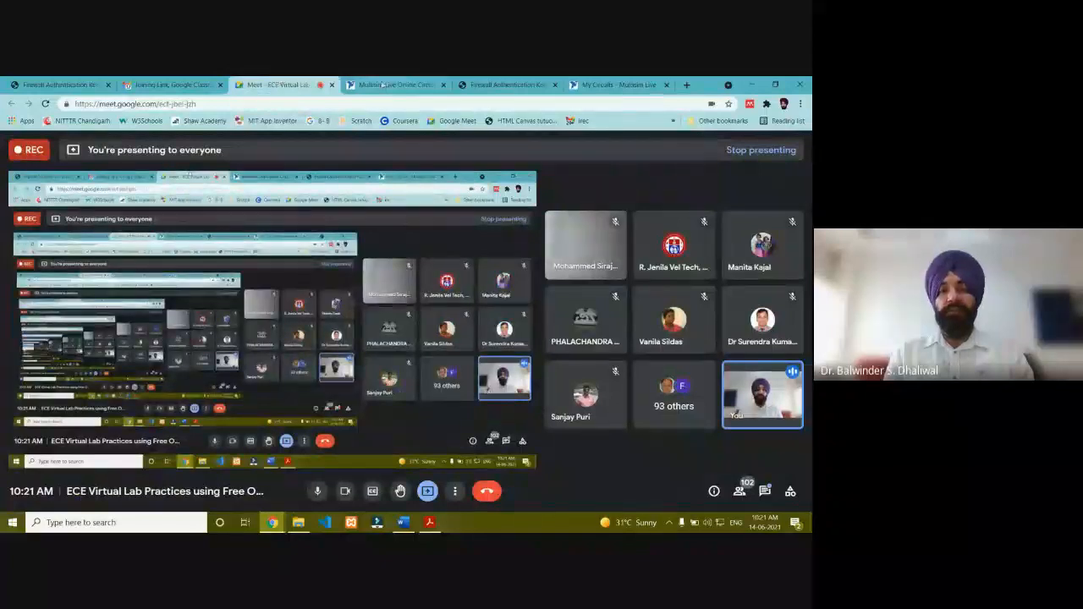
pyautogui.click(385, 85)
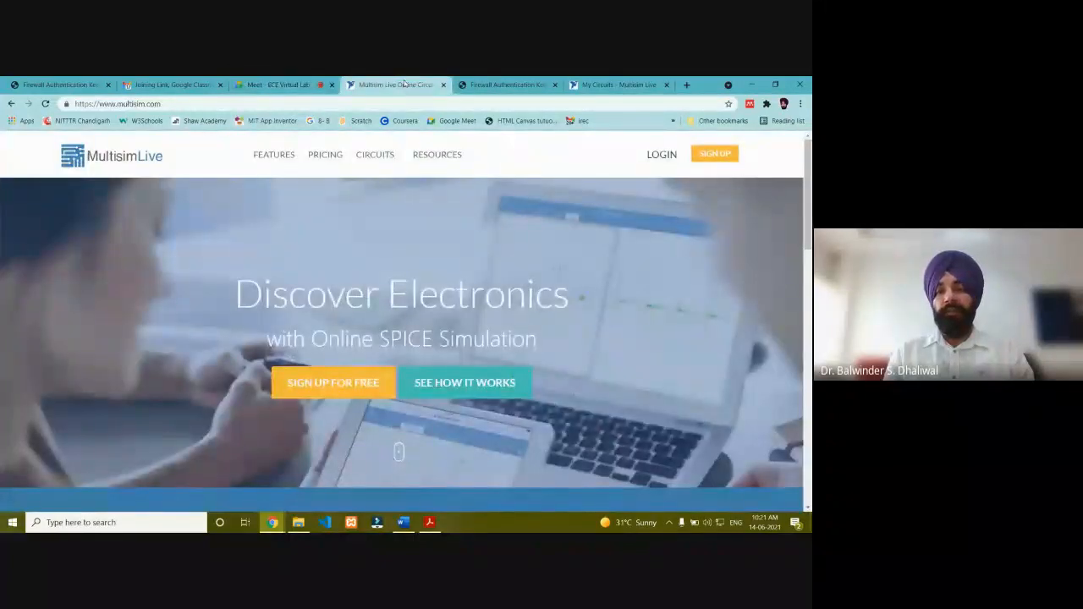
pyautogui.click(616, 84)
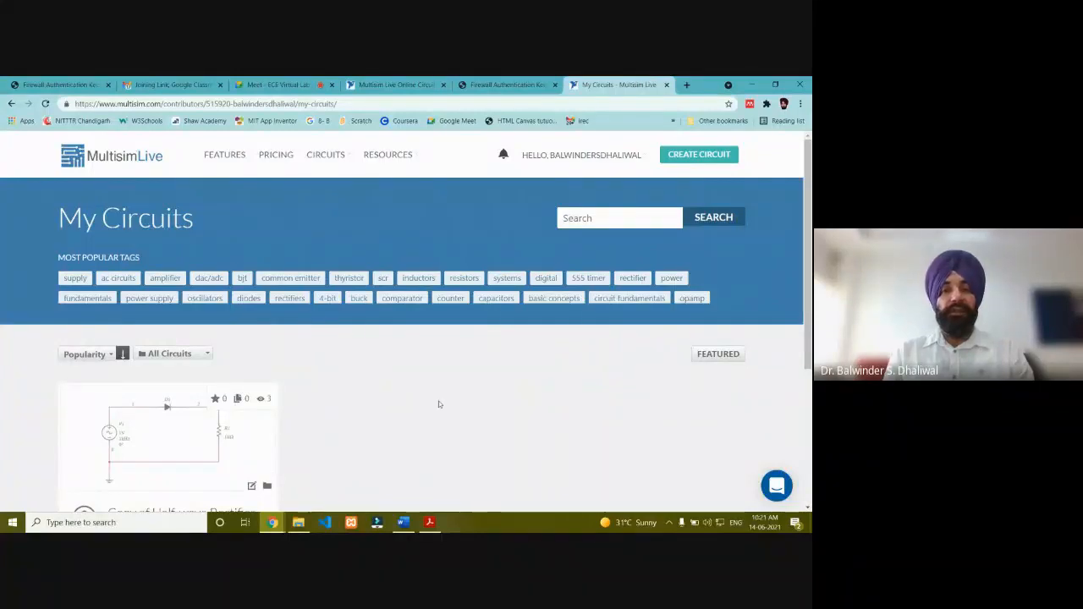
pyautogui.click(283, 86)
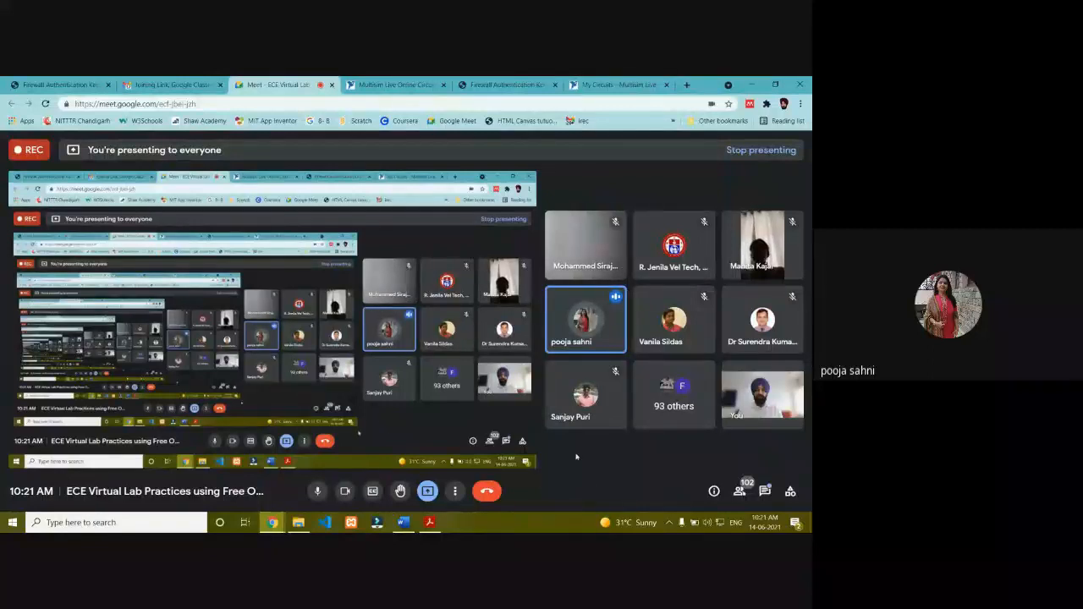
pyautogui.click(615, 84)
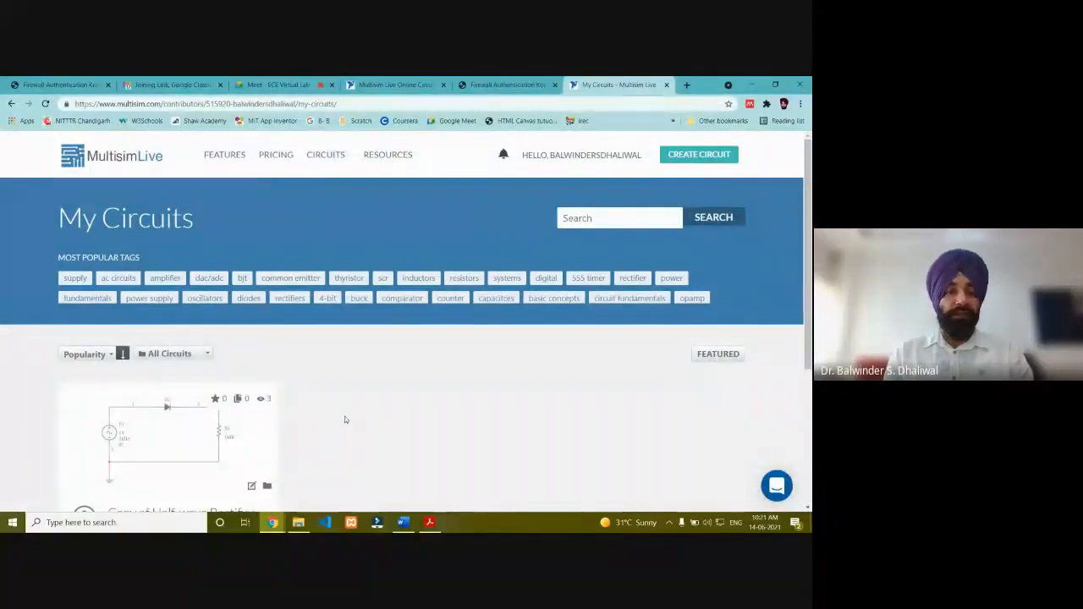
# Create a new blank circuit and look at its Grapher and Split views, ending in the Schematic view
pyautogui.click(689, 158)
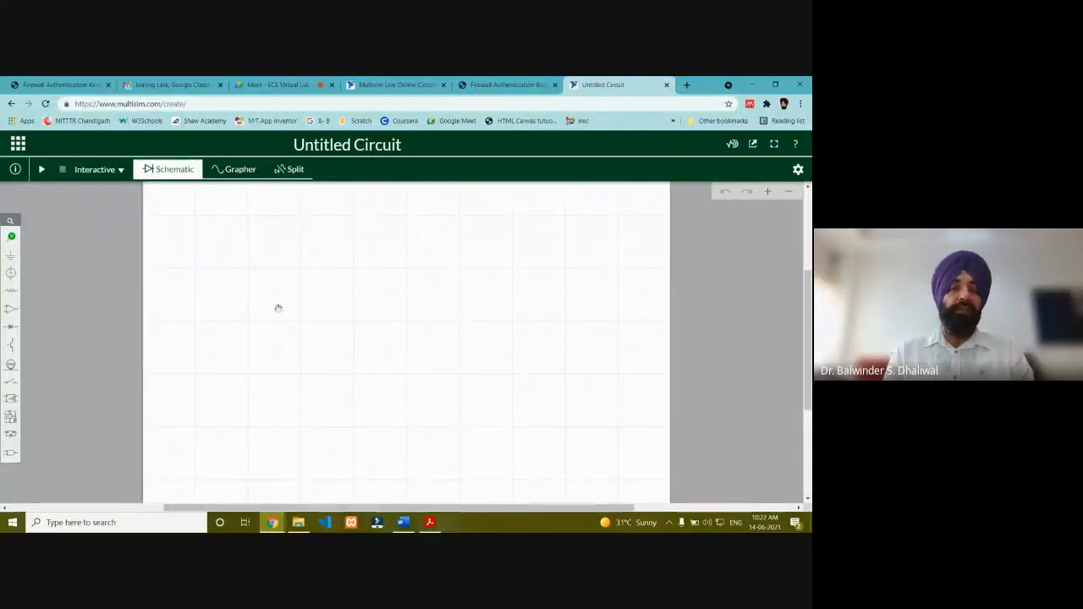
pyautogui.click(239, 172)
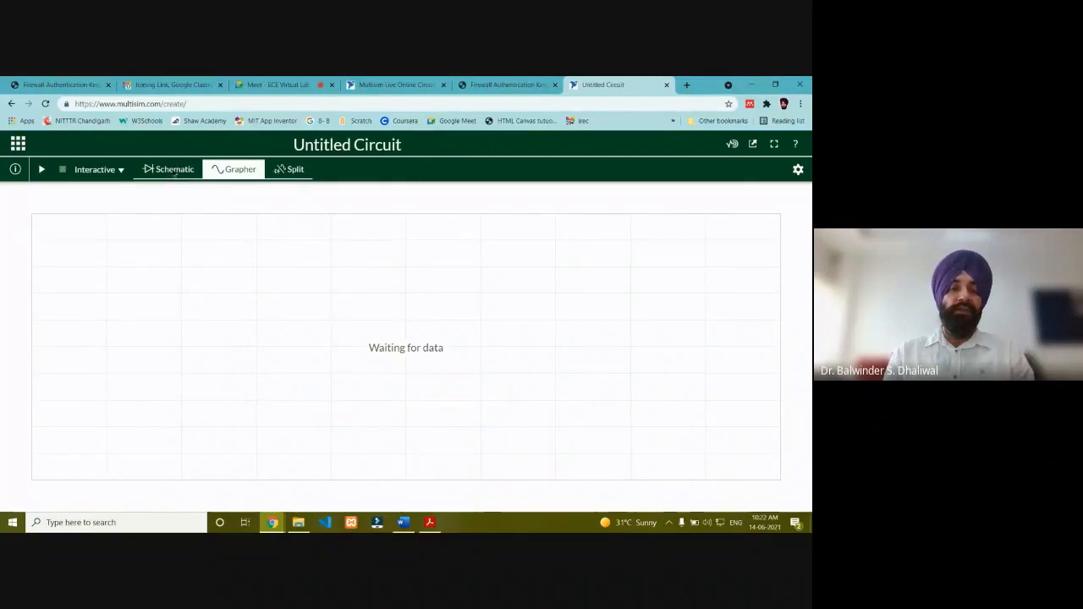
pyautogui.click(173, 169)
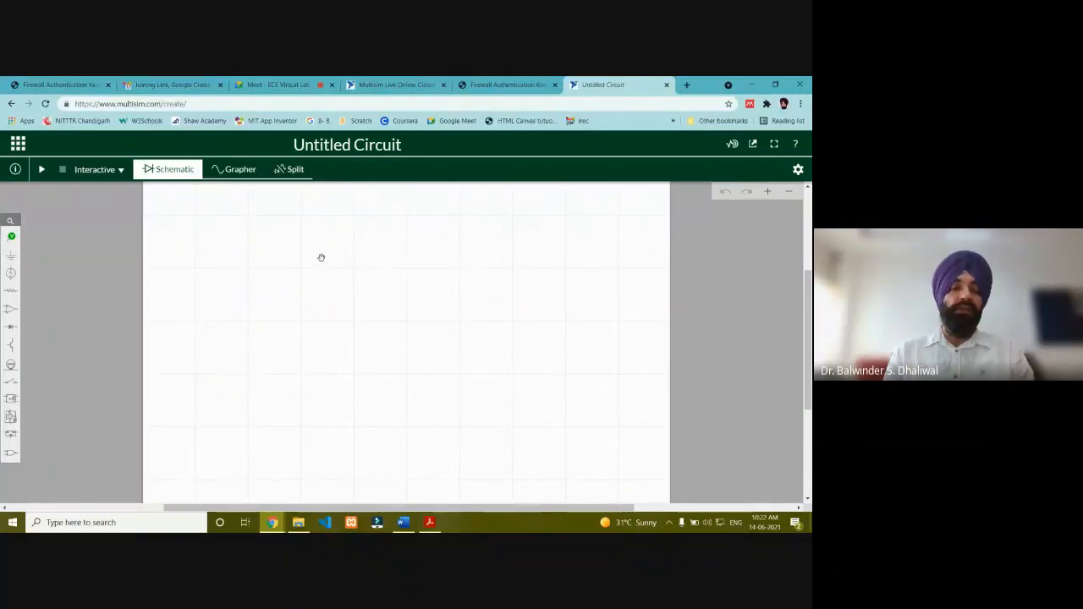
pyautogui.click(291, 172)
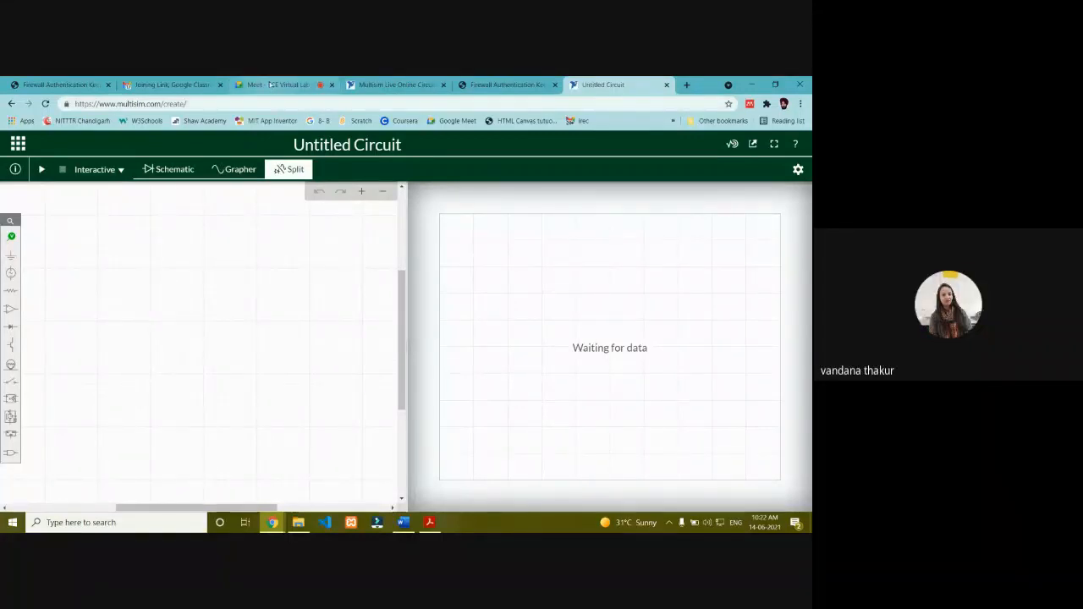
pyautogui.click(271, 85)
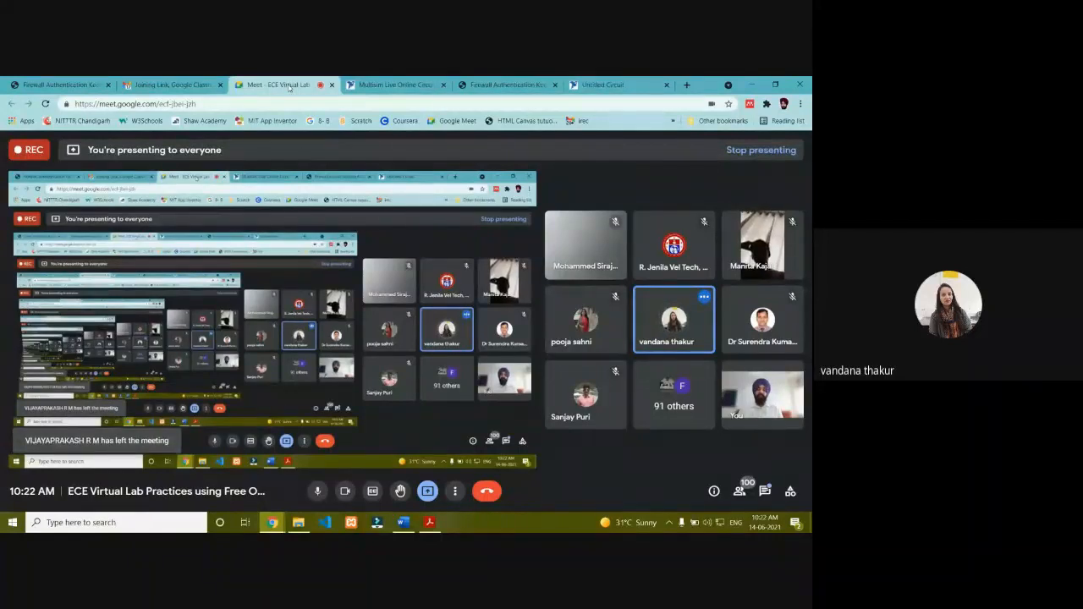
pyautogui.click(619, 84)
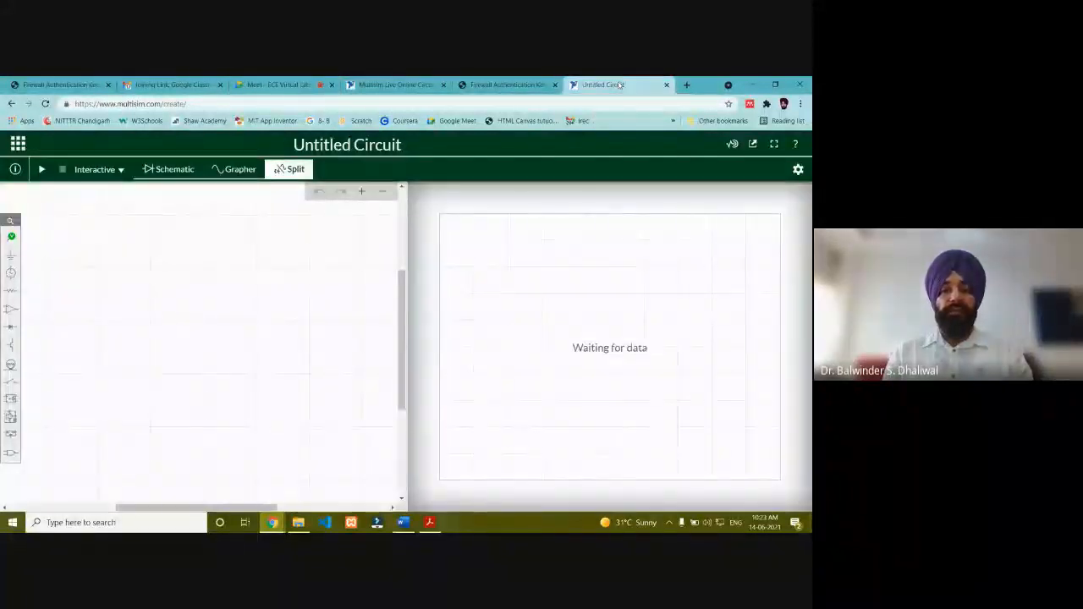
pyautogui.click(174, 169)
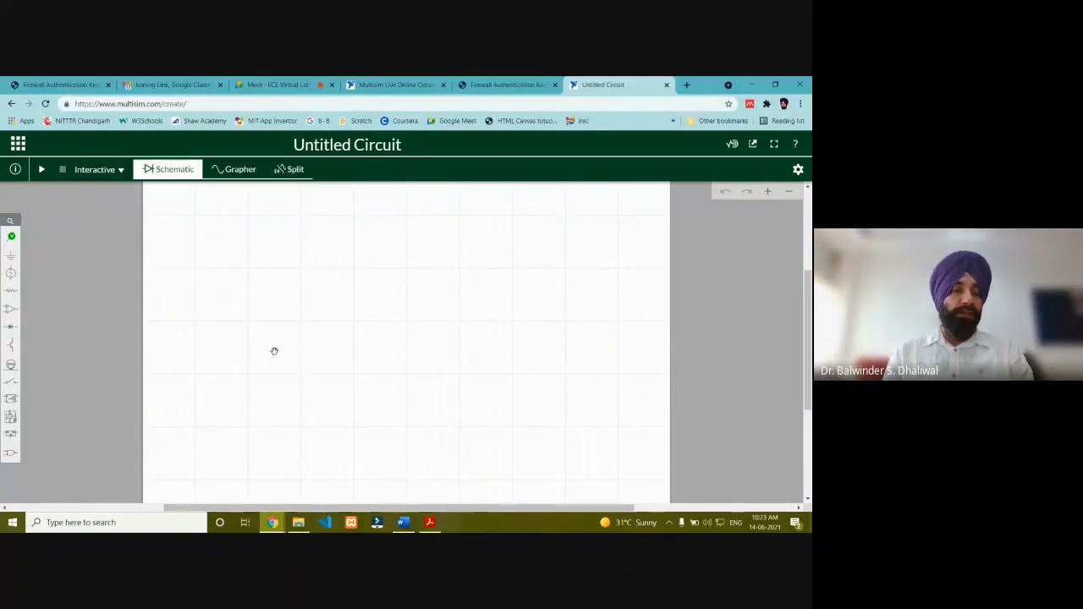
# Place two resistors in a horizontal row with a gap between them in the upper part of the schematic
pyautogui.click(10, 291)
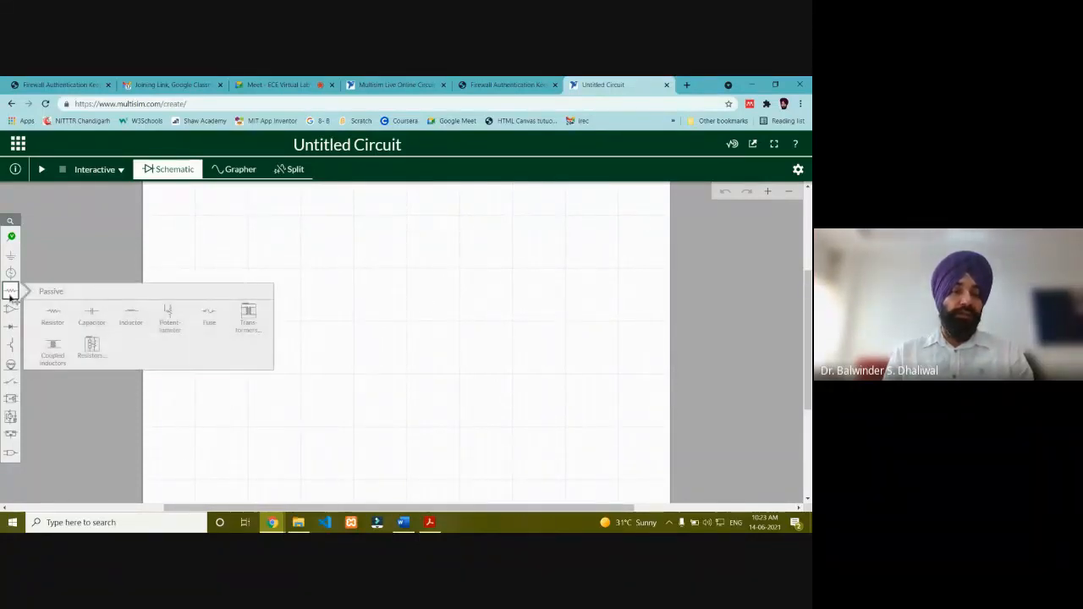
pyautogui.click(52, 315)
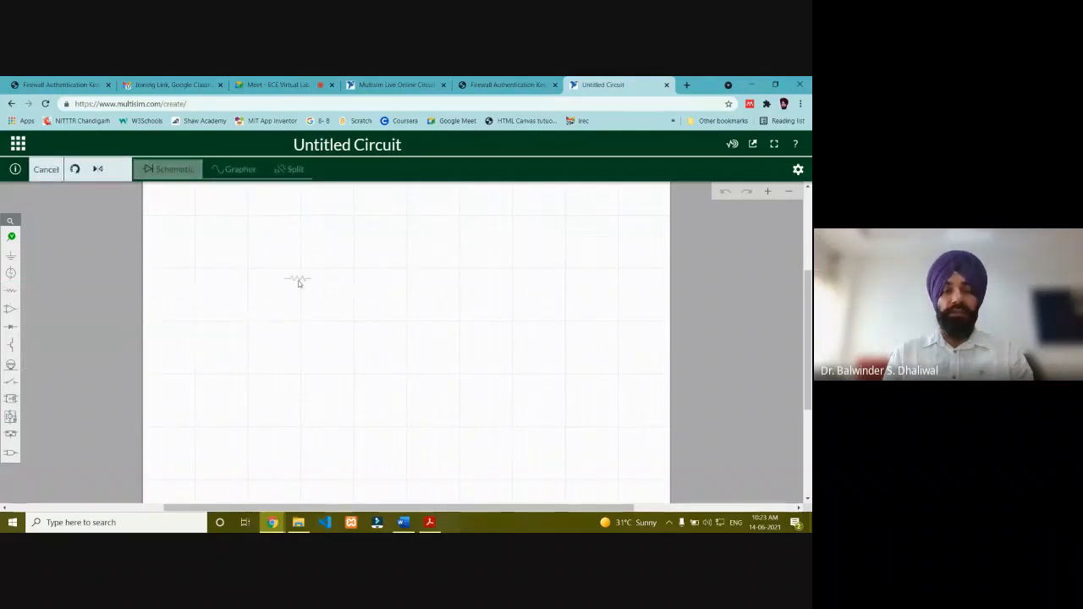
pyautogui.click(298, 280)
pyautogui.click(10, 290)
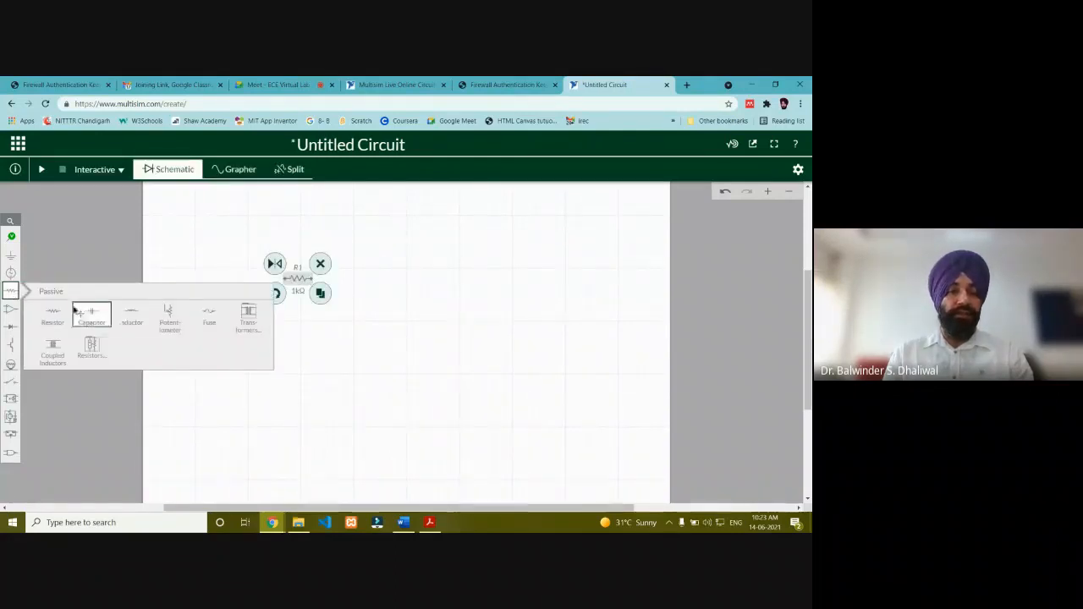
pyautogui.click(53, 315)
pyautogui.click(452, 289)
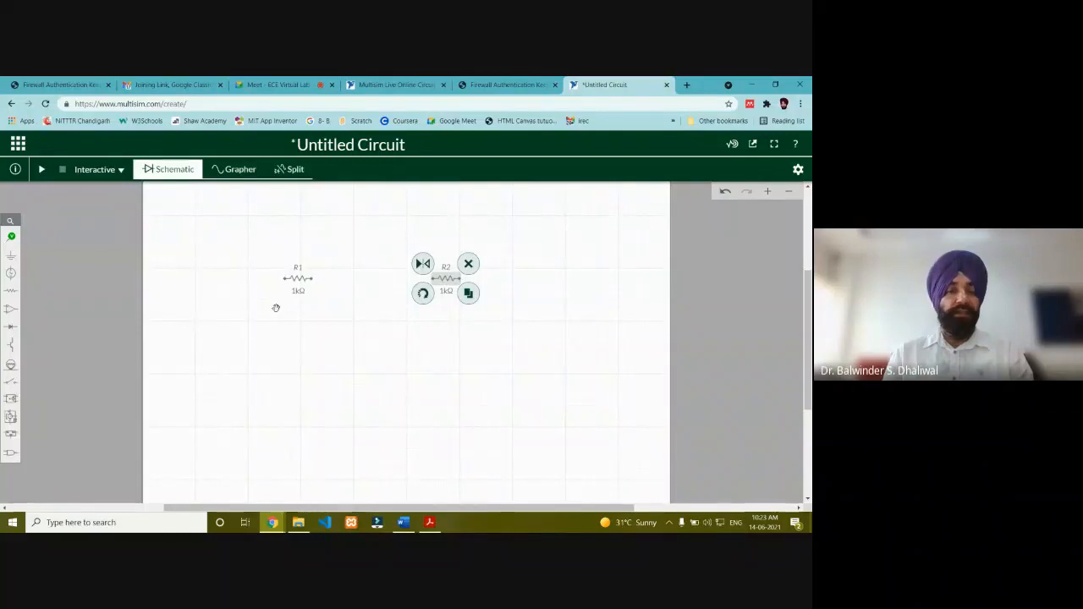
# Place a DC voltage source below and left of R1 and wire its upper terminal to R1's left end
pyautogui.click(10, 255)
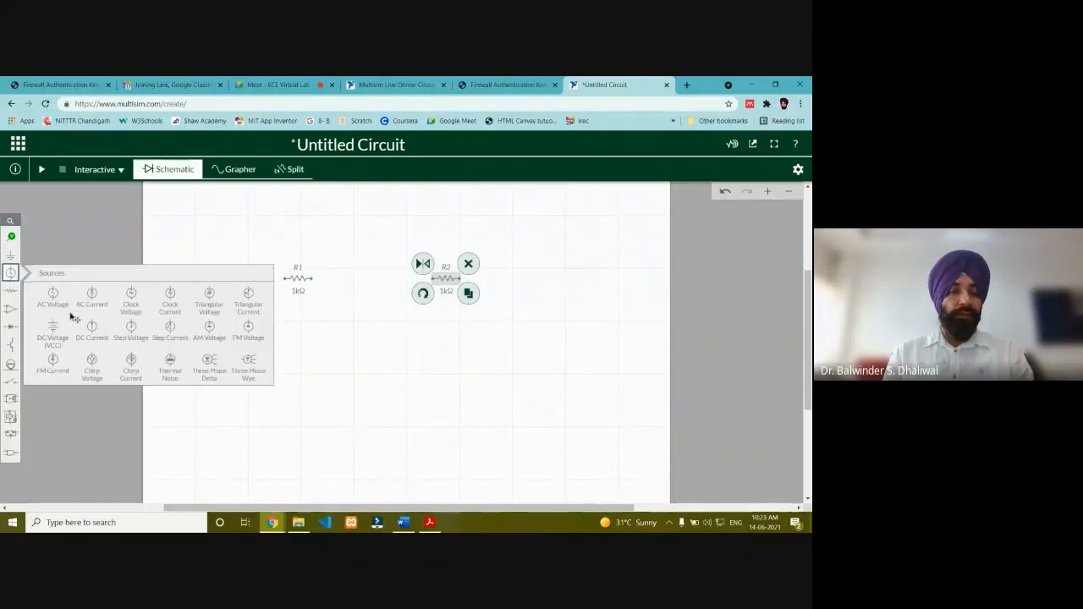
pyautogui.click(64, 329)
pyautogui.click(246, 332)
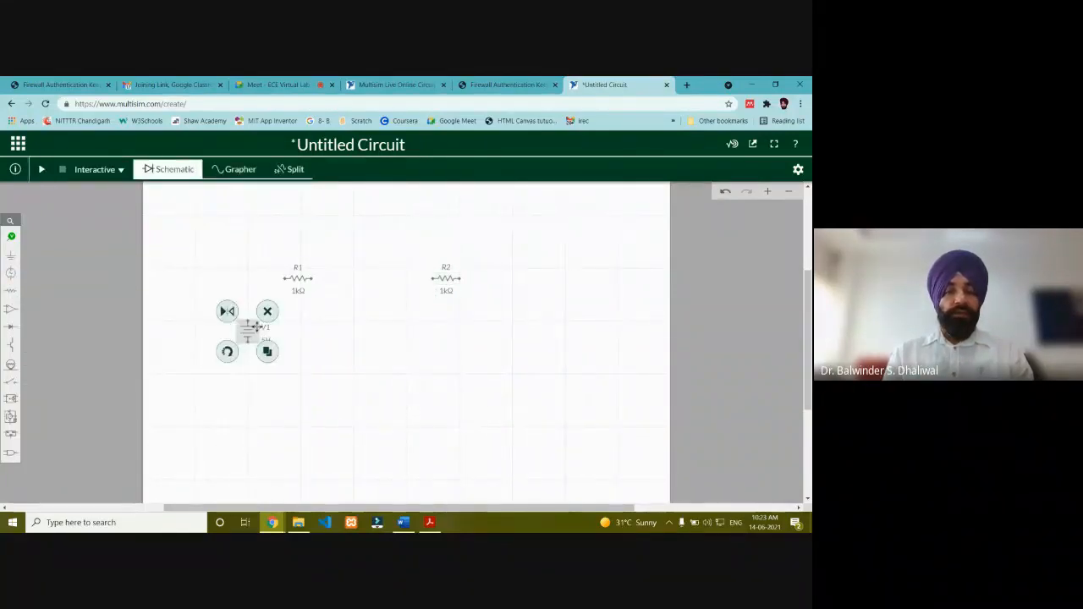
pyautogui.moveTo(247, 320)
pyautogui.mouseDown()
pyautogui.moveTo(259, 283)
pyautogui.moveTo(294, 284)
pyautogui.mouseUp()
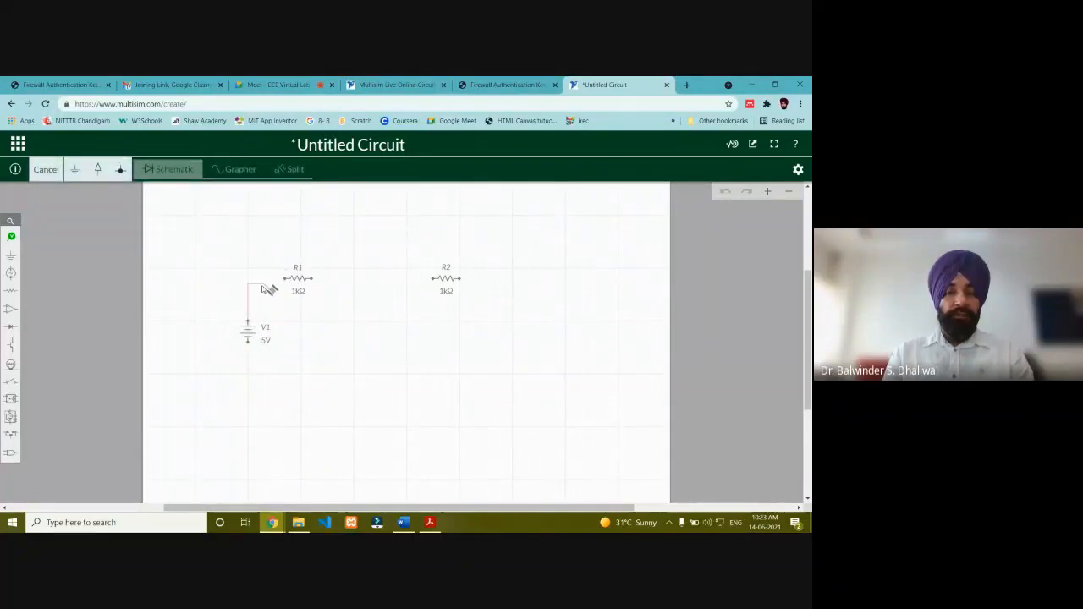
pyautogui.click(287, 282)
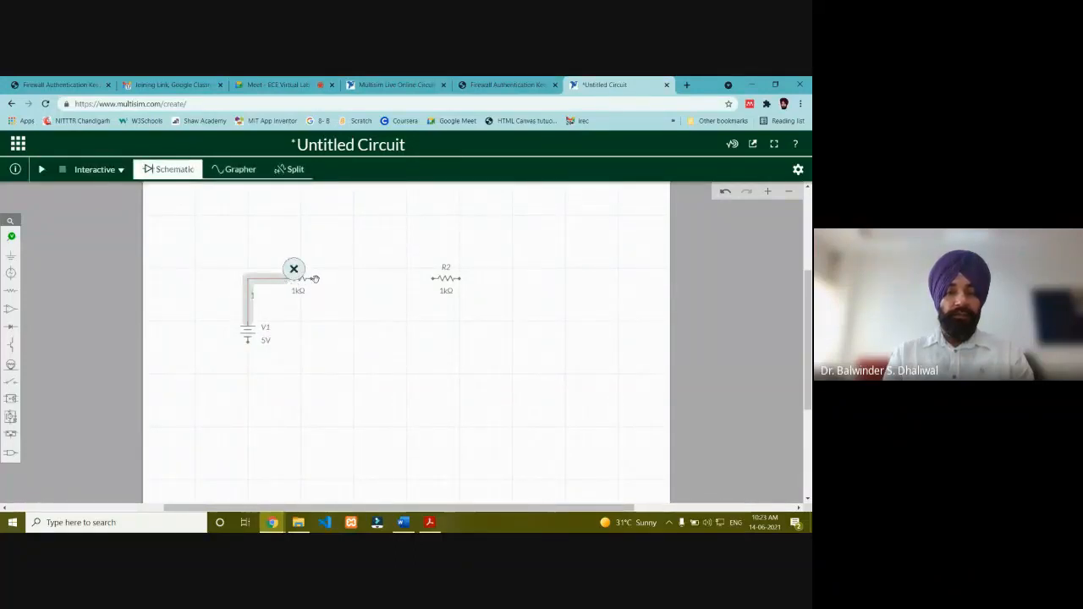
# Wire the right end of resistor R1 to the left end of resistor R2
pyautogui.doubleClick(313, 280)
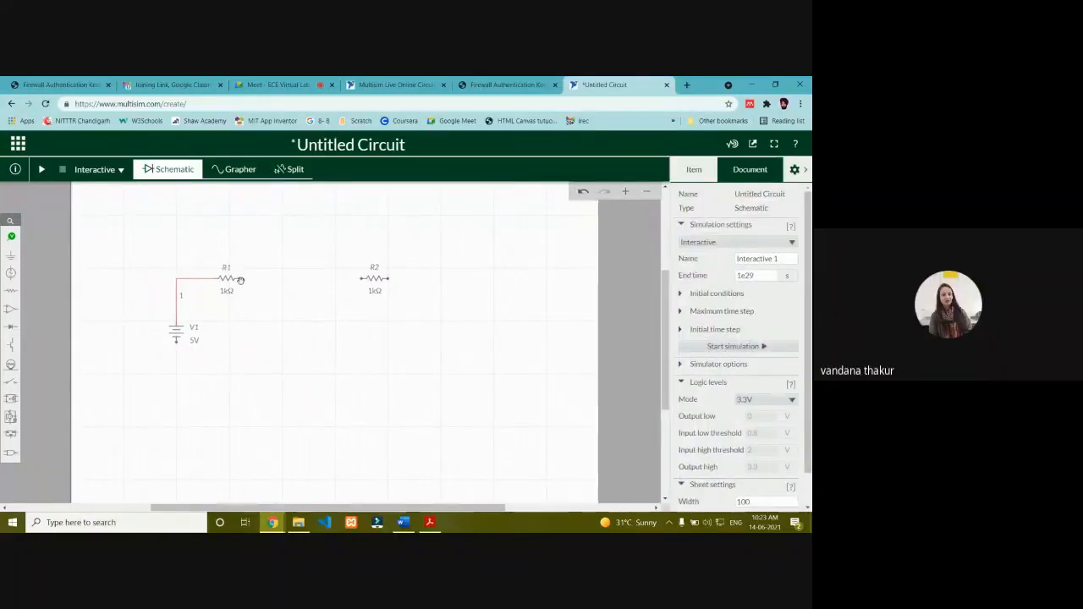
pyautogui.click(241, 280)
pyautogui.click(241, 278)
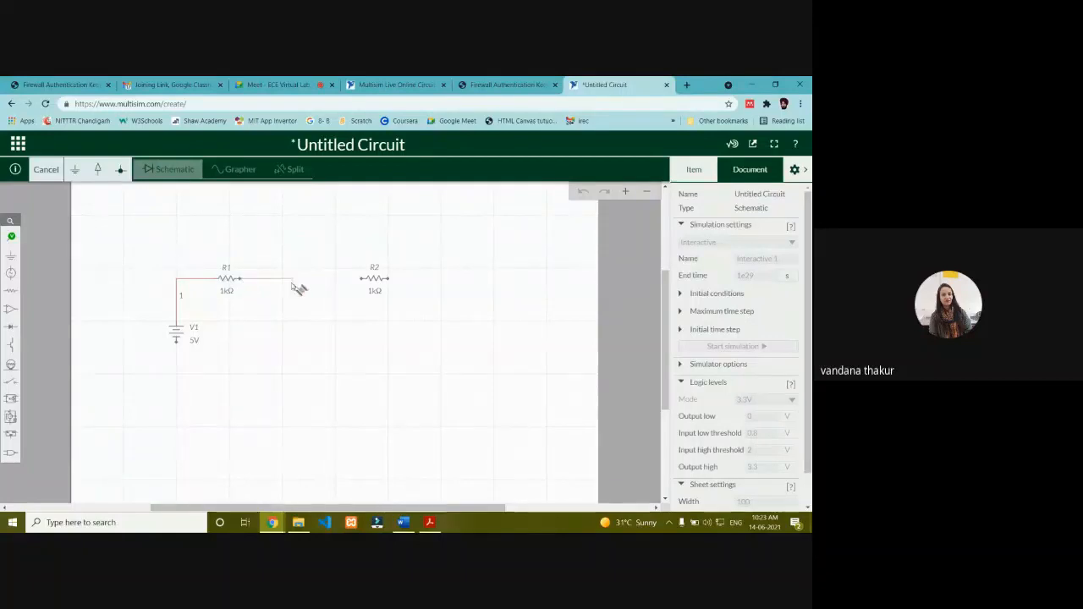
pyautogui.click(362, 281)
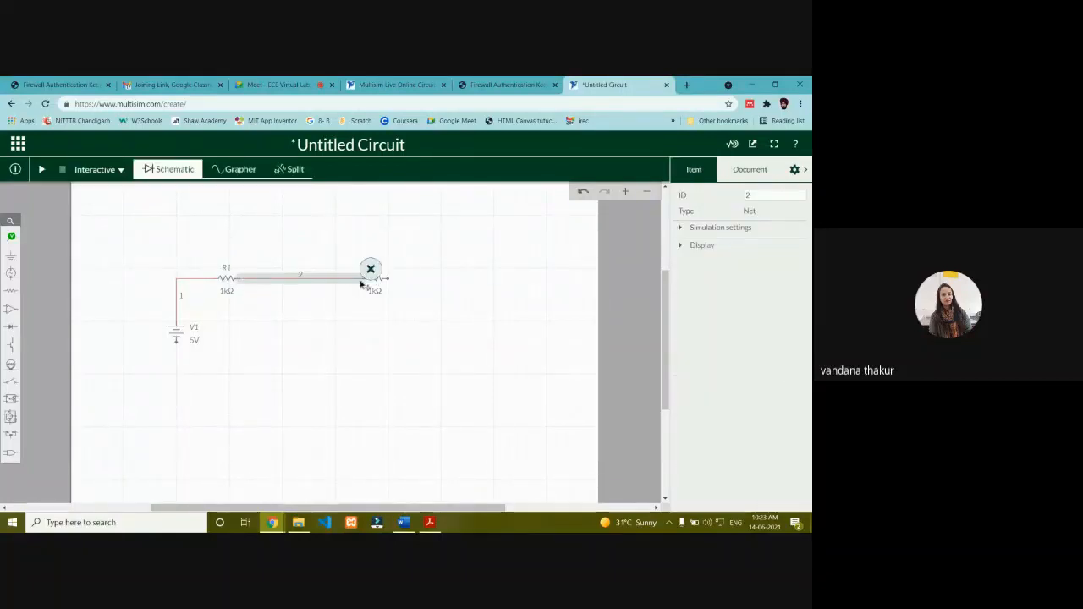
pyautogui.click(330, 297)
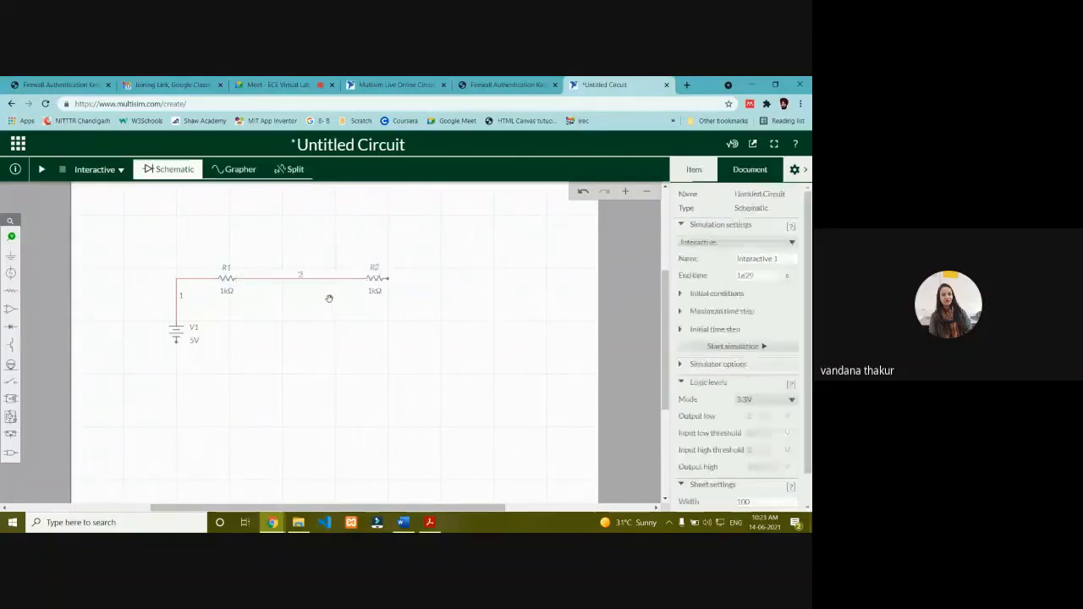
# Close the loop with a wire from R2's right end around the underside to the lower terminal of source V1
pyautogui.click(391, 280)
pyautogui.moveTo(390, 281); pyautogui.dragTo(440, 288)
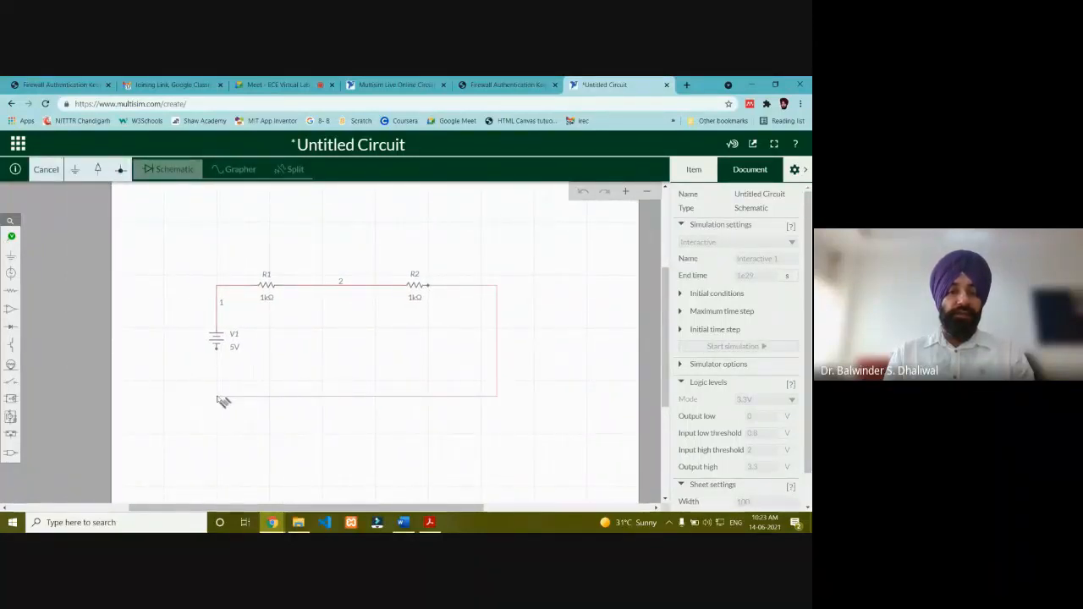
pyautogui.click(220, 350)
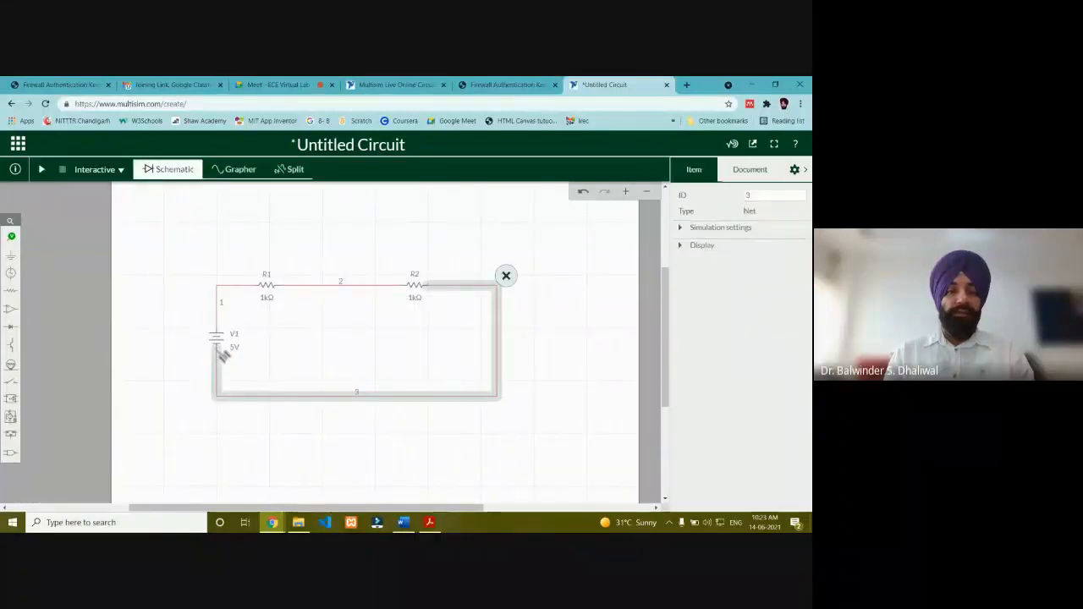
# Attach a ground connector to the lower-left corner of the circuit loop
pyautogui.click(11, 255)
pyautogui.click(45, 277)
pyautogui.click(218, 396)
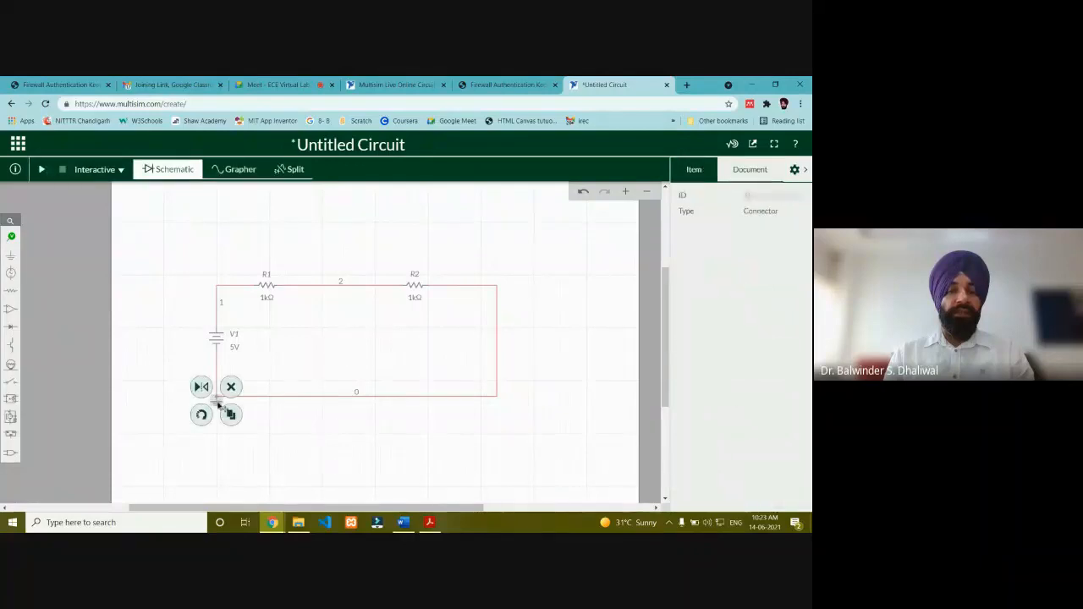
# Place a voltage probe on the wire just left of resistor R1
pyautogui.click(295, 436)
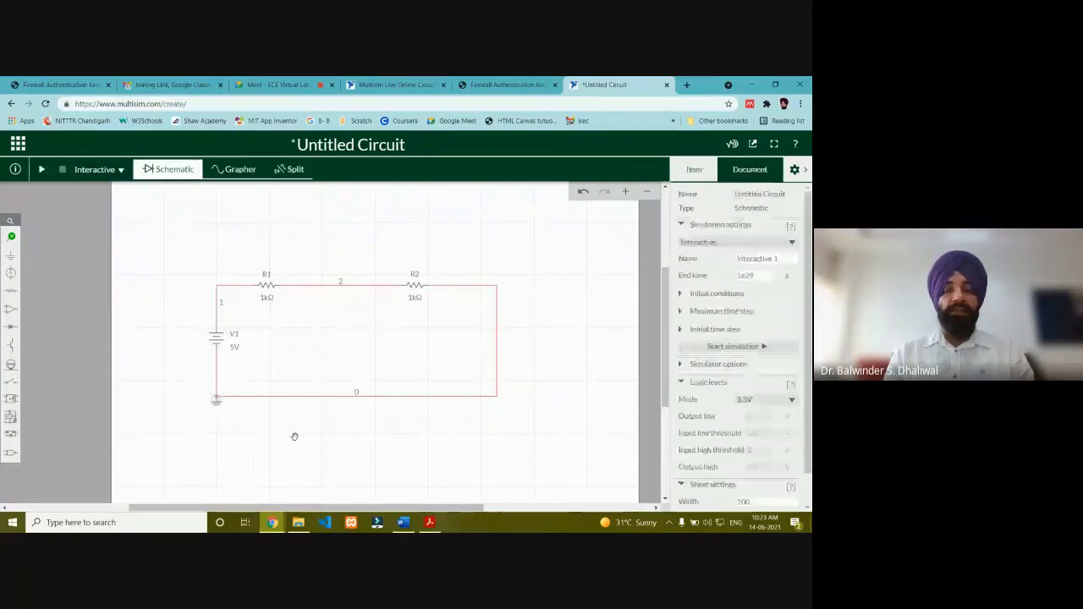
pyautogui.click(11, 237)
pyautogui.click(48, 259)
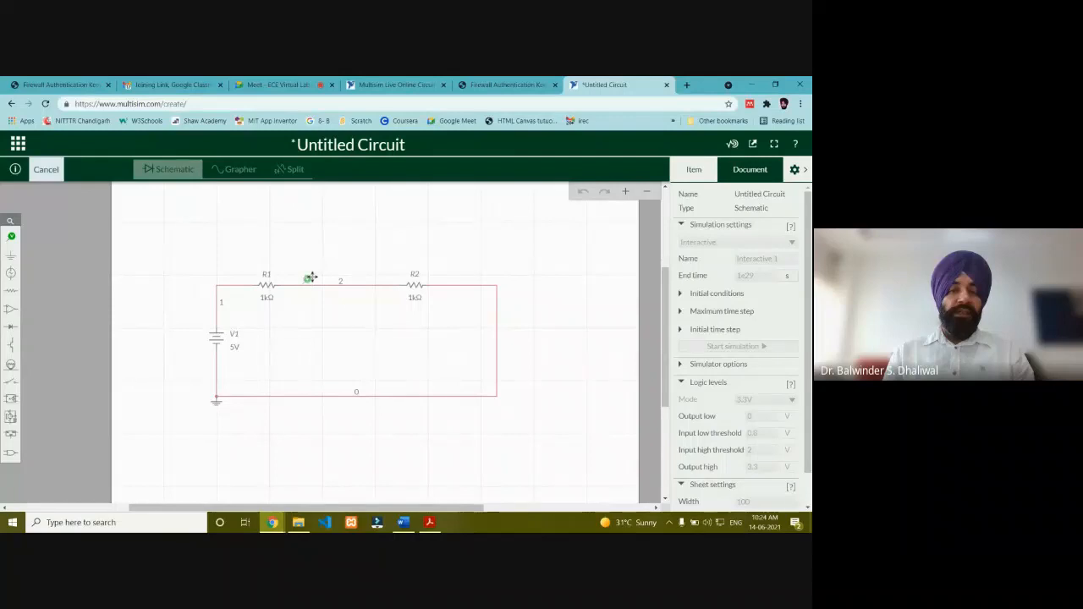
pyautogui.click(245, 276)
pyautogui.click(326, 247)
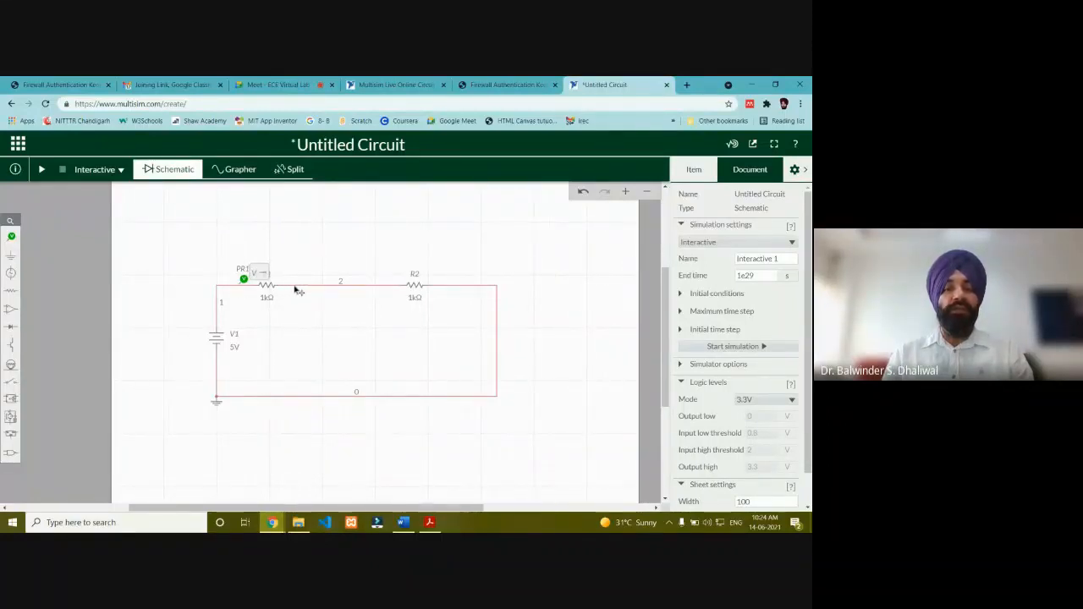
# Place a voltage reference probe on the wire just right of resistor R1
pyautogui.click(11, 236)
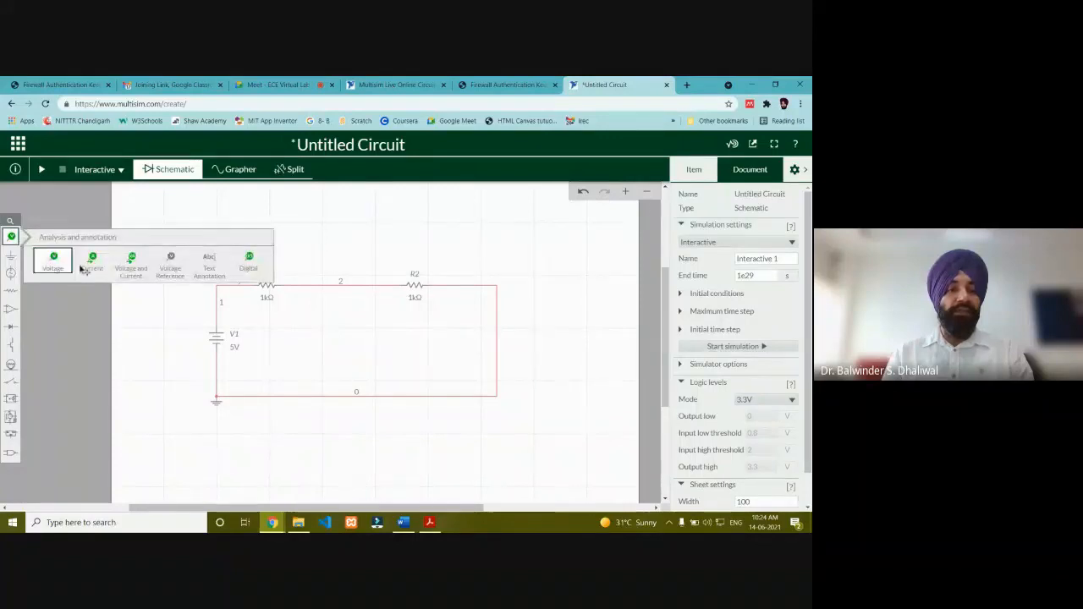
pyautogui.click(170, 259)
pyautogui.click(258, 277)
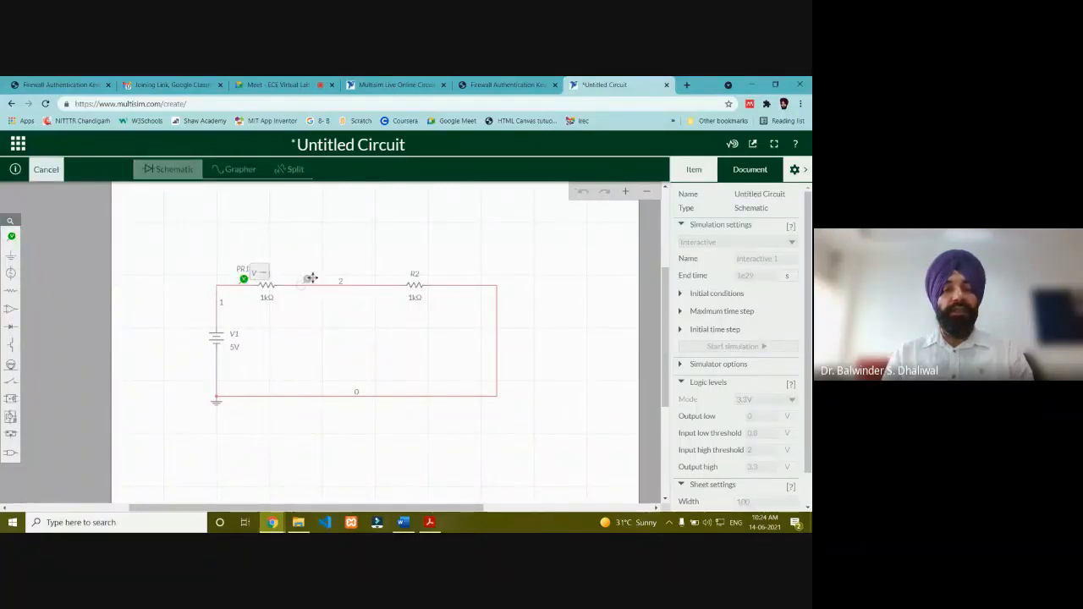
pyautogui.click(310, 279)
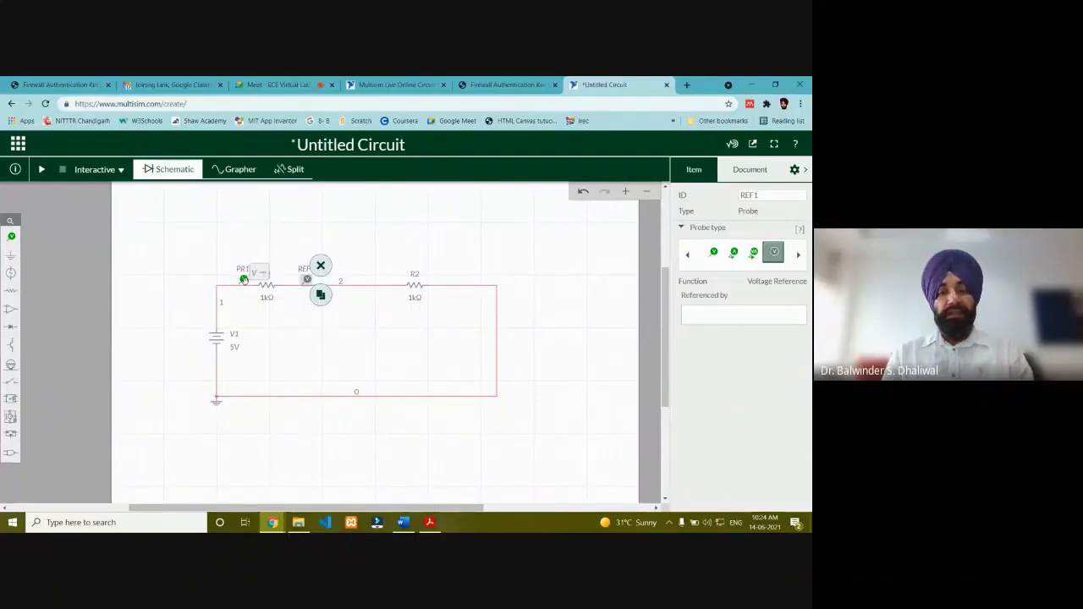
# Set the voltage reference of probe PR1 to REF1
pyautogui.click(243, 280)
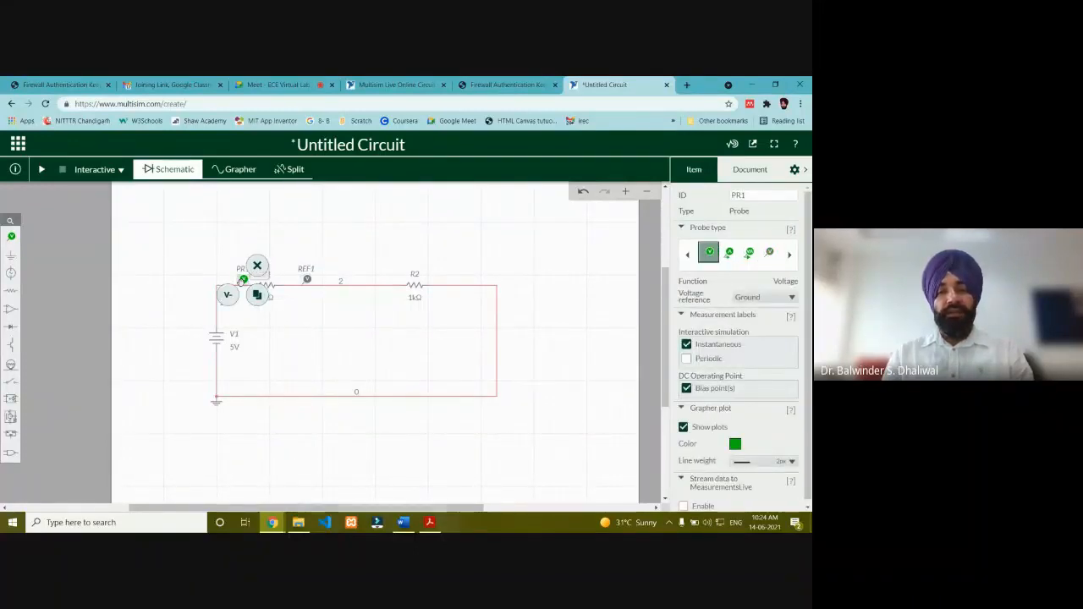
pyautogui.click(762, 302)
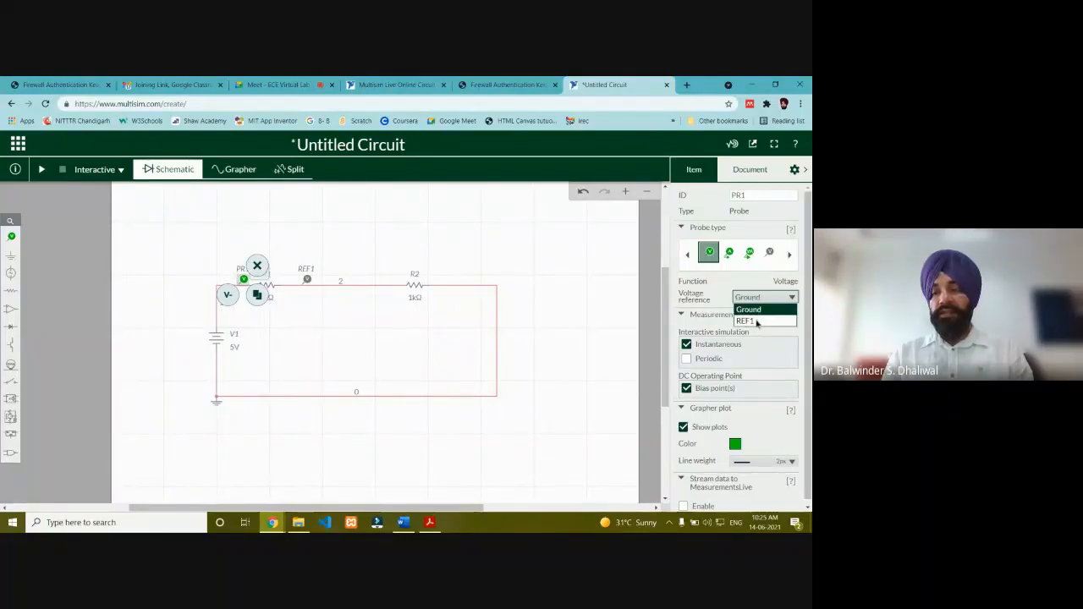
pyautogui.click(756, 321)
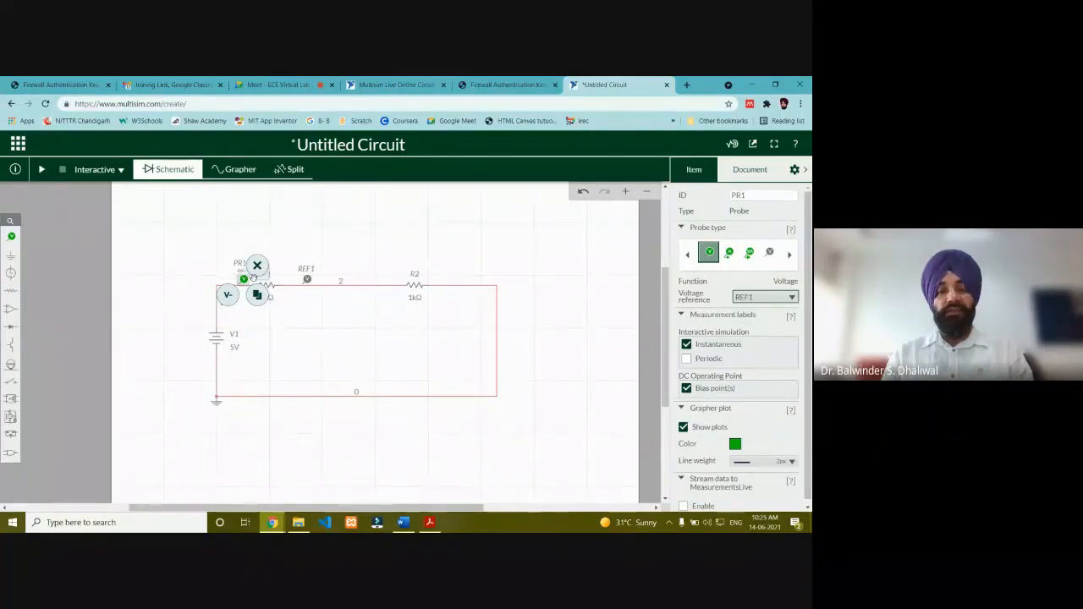
pyautogui.click(216, 263)
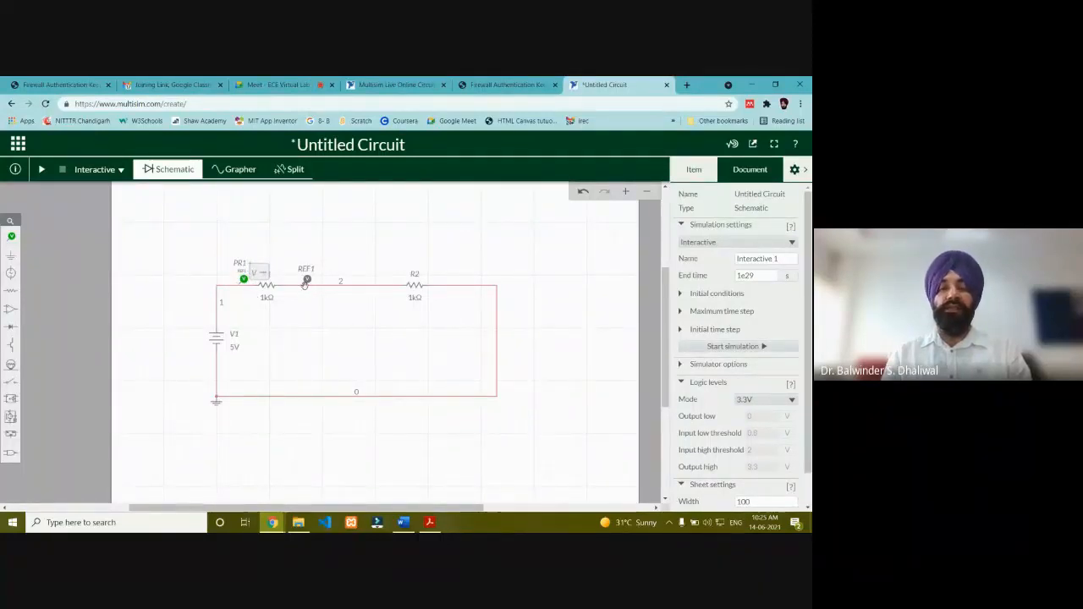
pyautogui.click(272, 86)
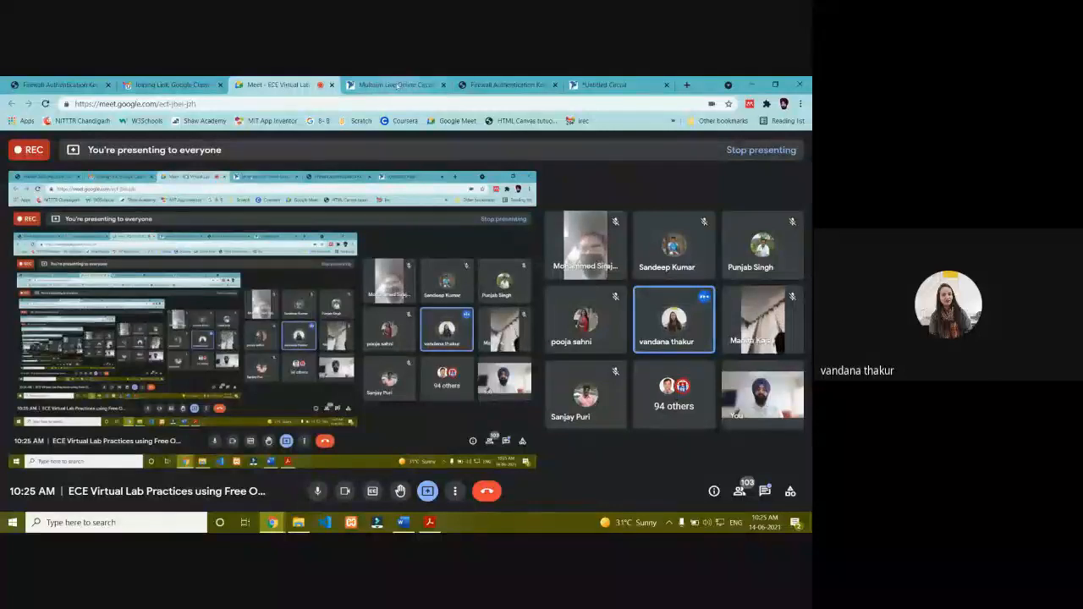
pyautogui.click(605, 84)
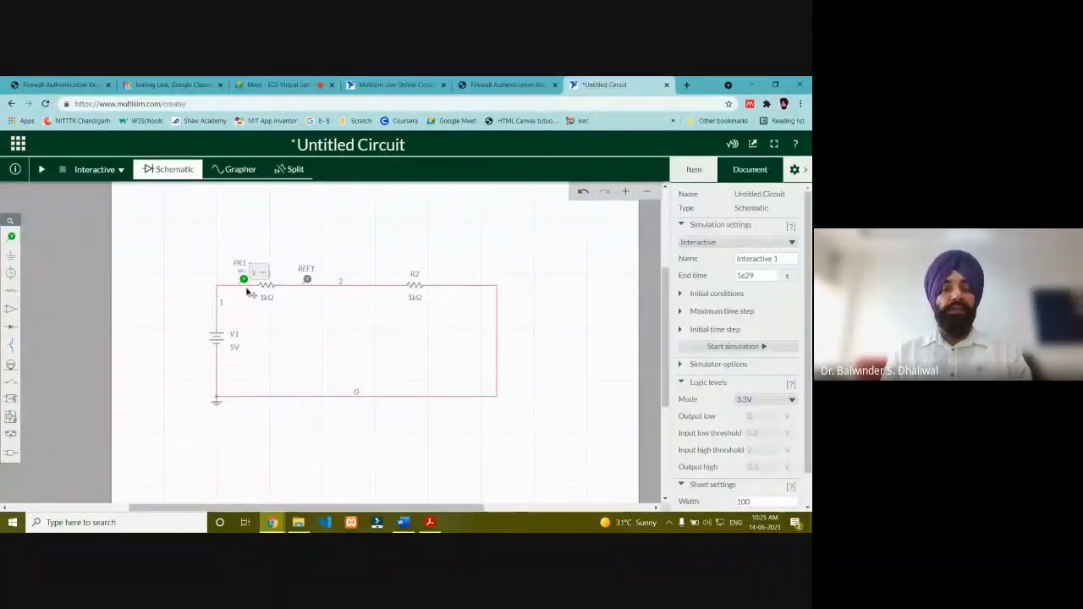
# Swap the two probes so that REF1 sits left of R1 and PR1 sits between R1 and R2
pyautogui.moveTo(243, 279)
pyautogui.mouseDown()
pyautogui.moveTo(246, 261)
pyautogui.moveTo(314, 251)
pyautogui.moveTo(341, 276)
pyautogui.moveTo(261, 259)
pyautogui.moveTo(243, 280)
pyautogui.mouseUp()
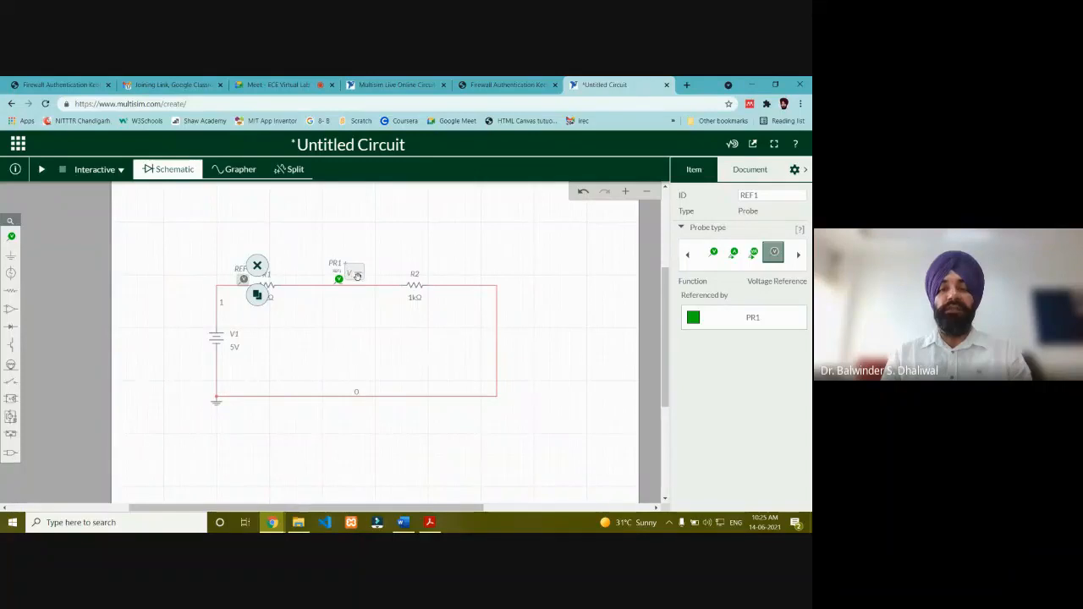
pyautogui.click(435, 232)
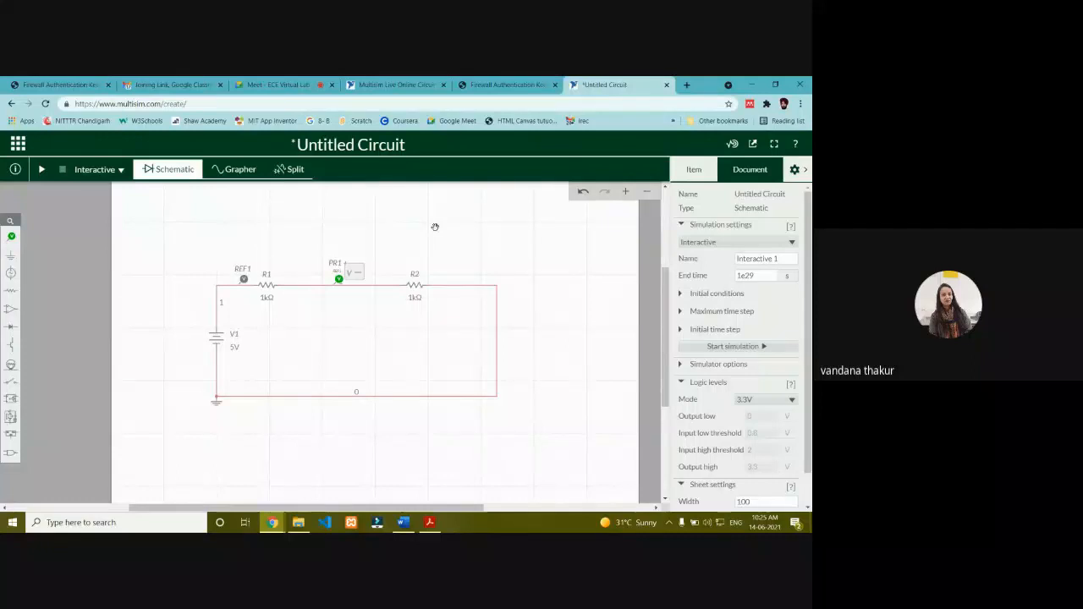
pyautogui.click(274, 85)
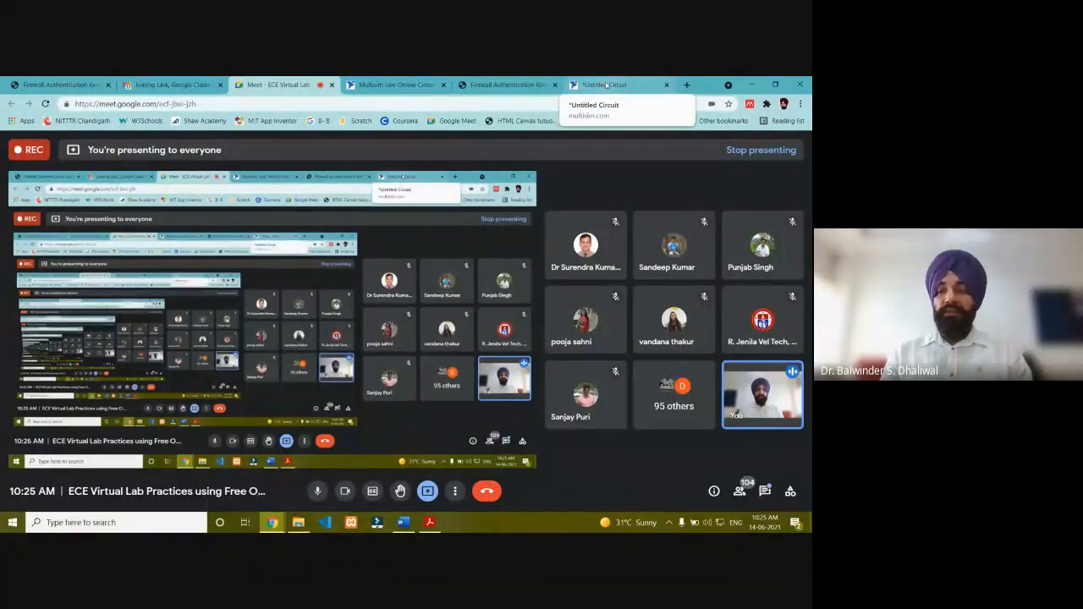
pyautogui.click(606, 85)
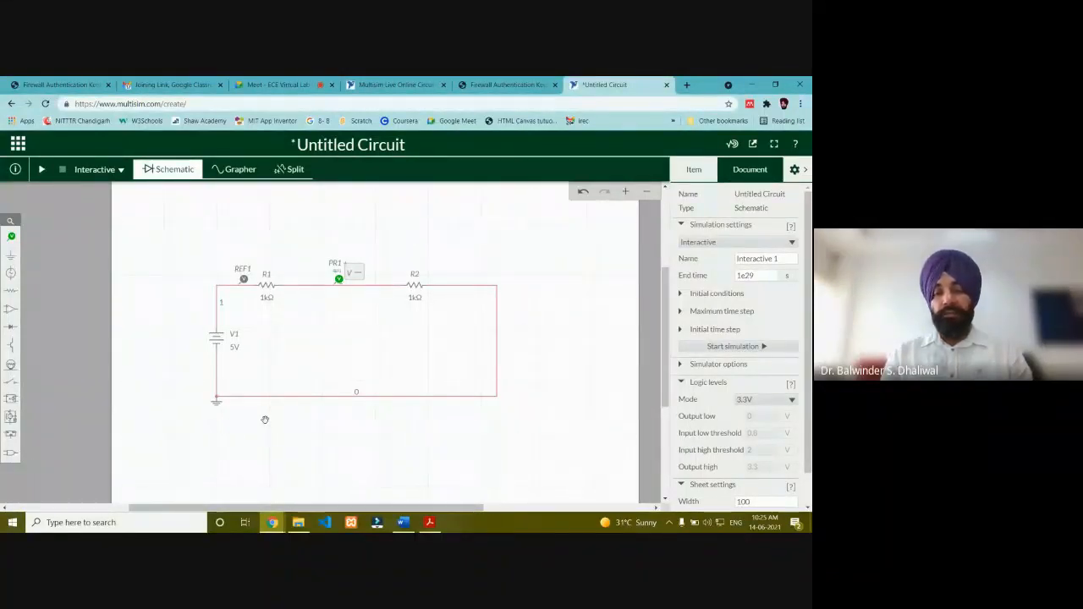
# Clear the schematic by deleting both probes, resistors R1 and R2, voltage source V1, the ground and their wires
pyautogui.click(221, 286)
pyautogui.click(237, 267)
pyautogui.click(264, 285)
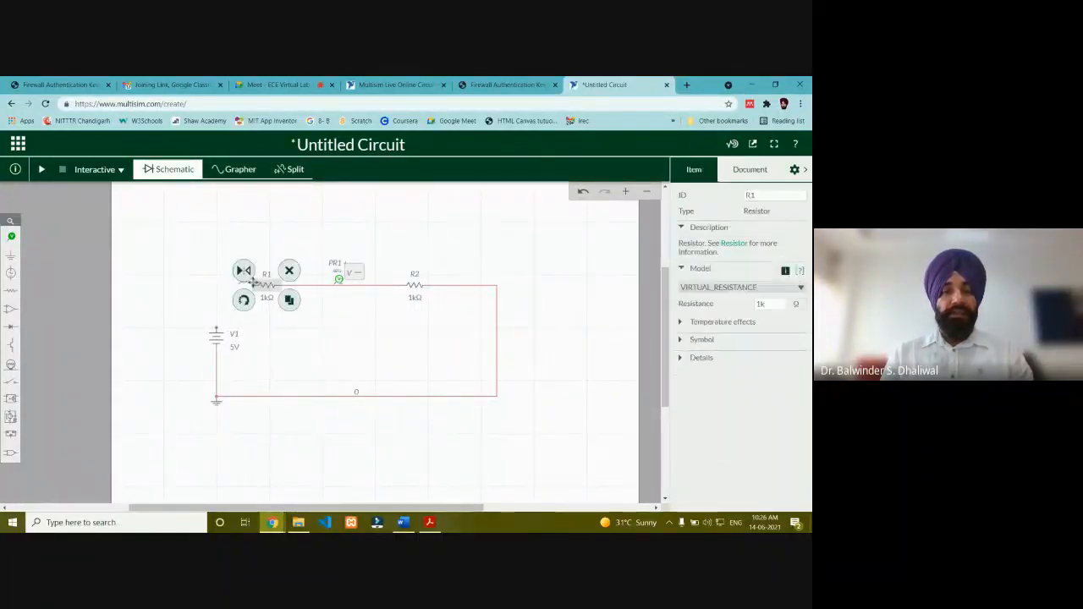
pyautogui.click(289, 271)
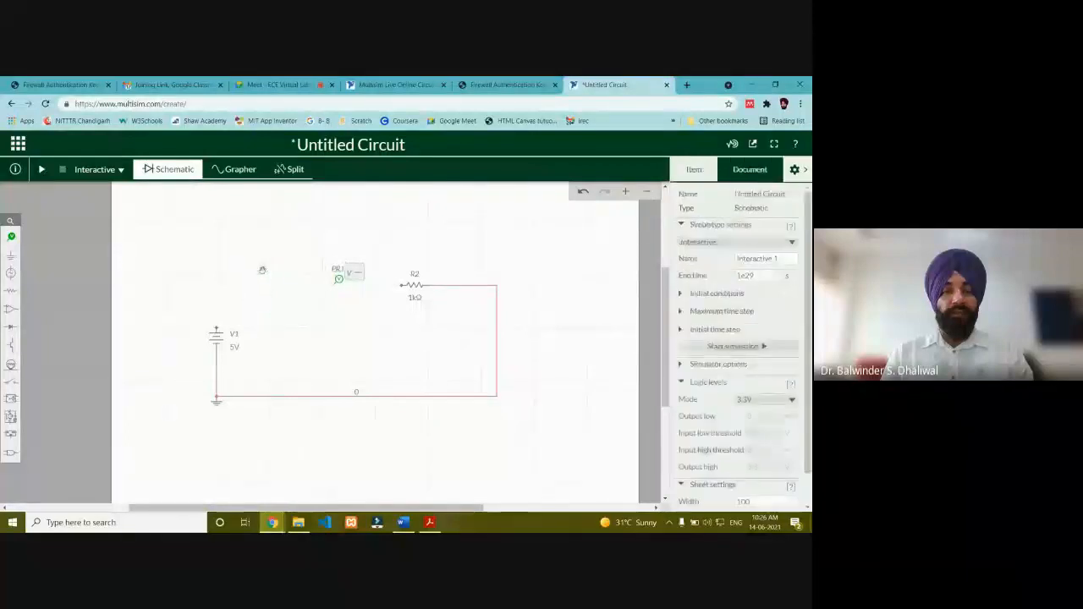
pyautogui.click(335, 281)
pyautogui.click(355, 269)
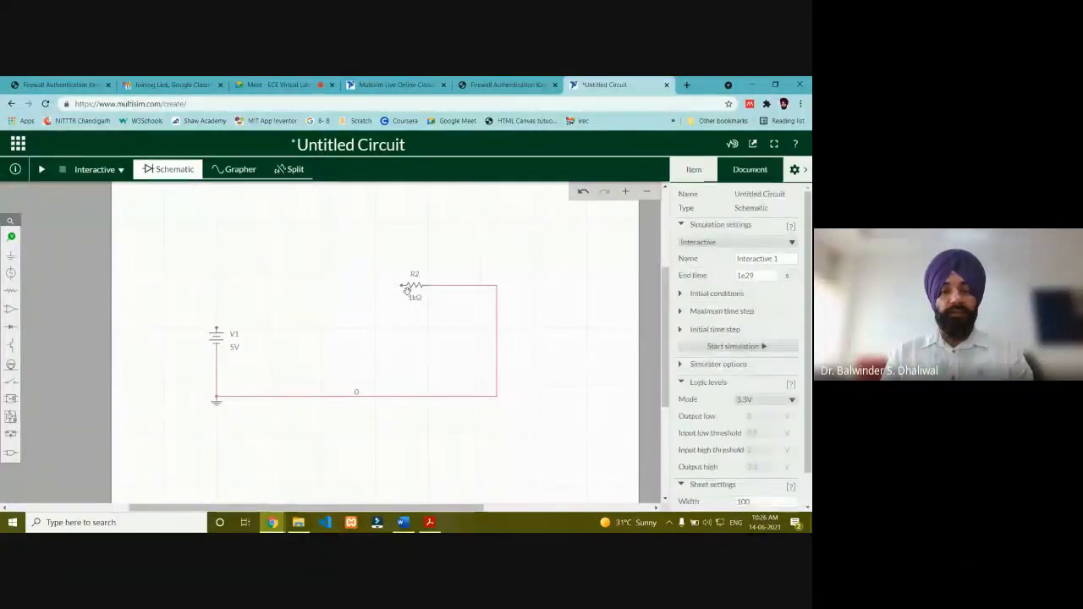
pyautogui.click(418, 286)
pyautogui.click(438, 269)
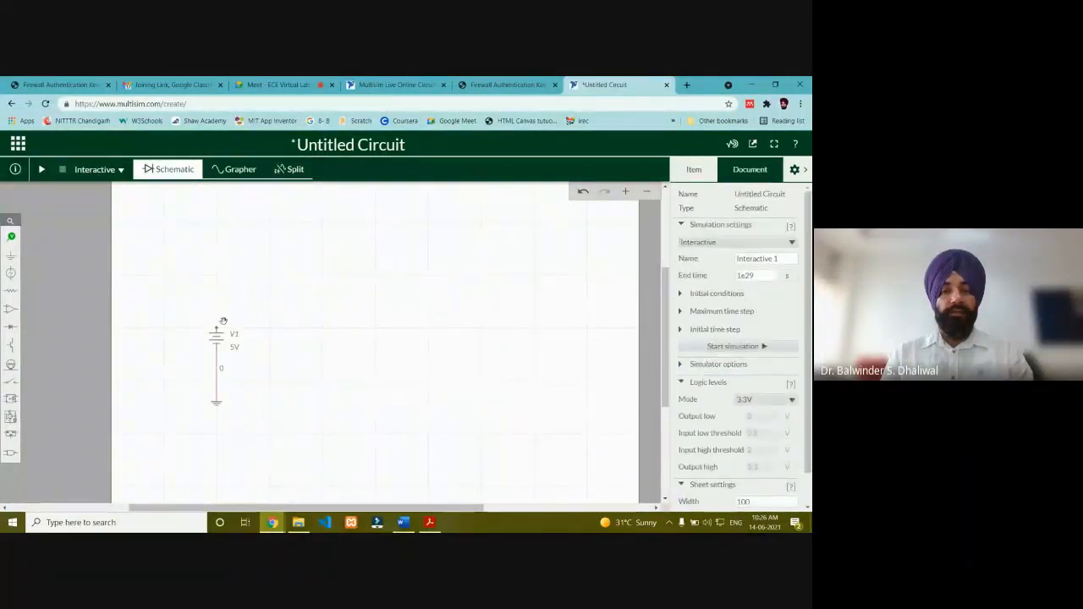
pyautogui.click(215, 332)
pyautogui.click(237, 319)
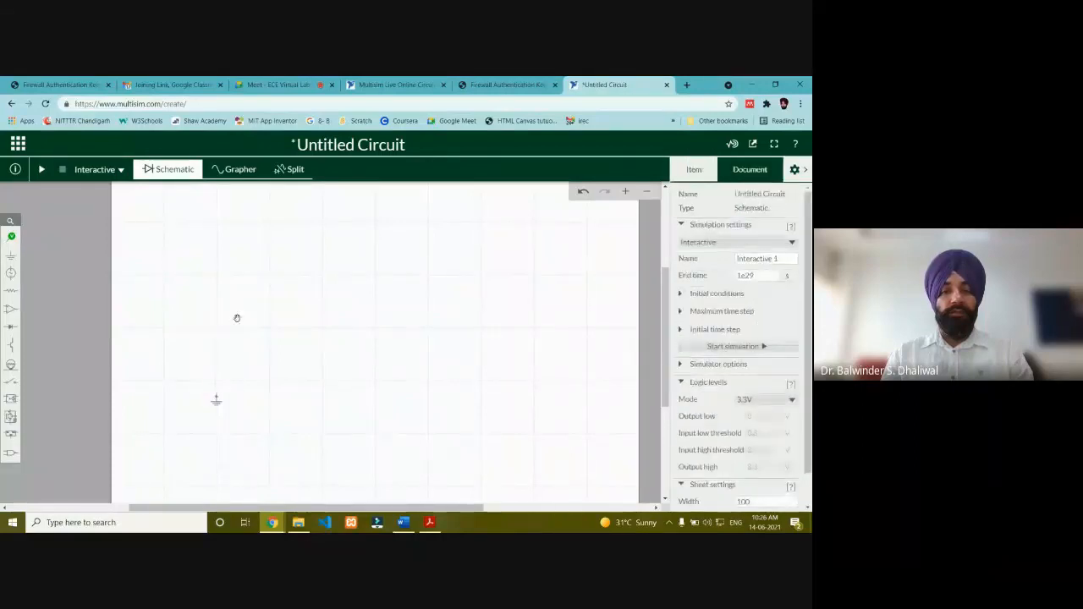
pyautogui.click(215, 400)
pyautogui.click(236, 384)
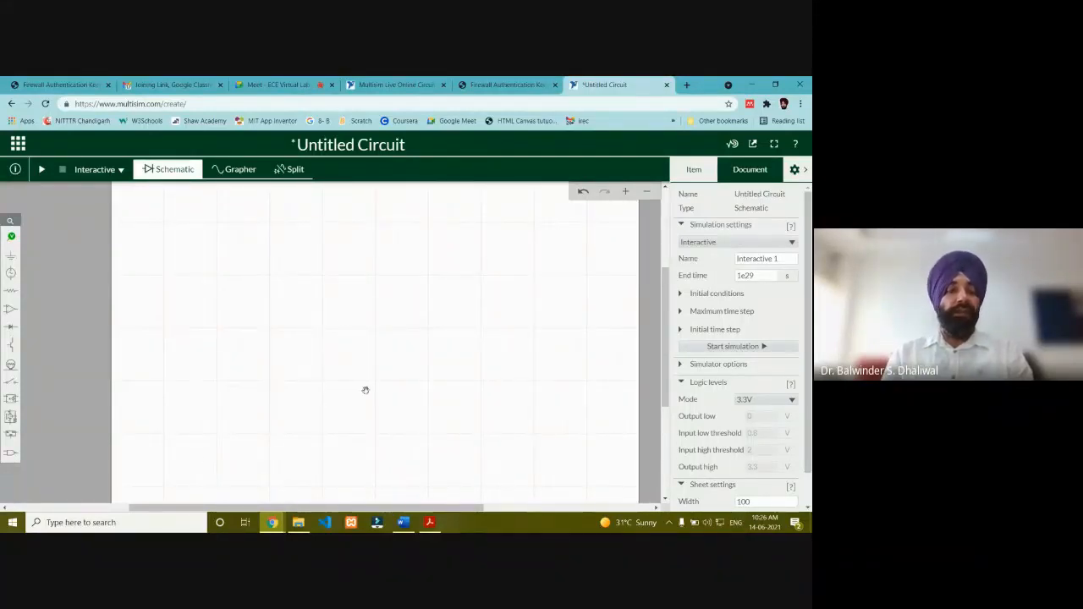
# Place a 2-input AND gate in the middle of the empty schematic
pyautogui.click(11, 454)
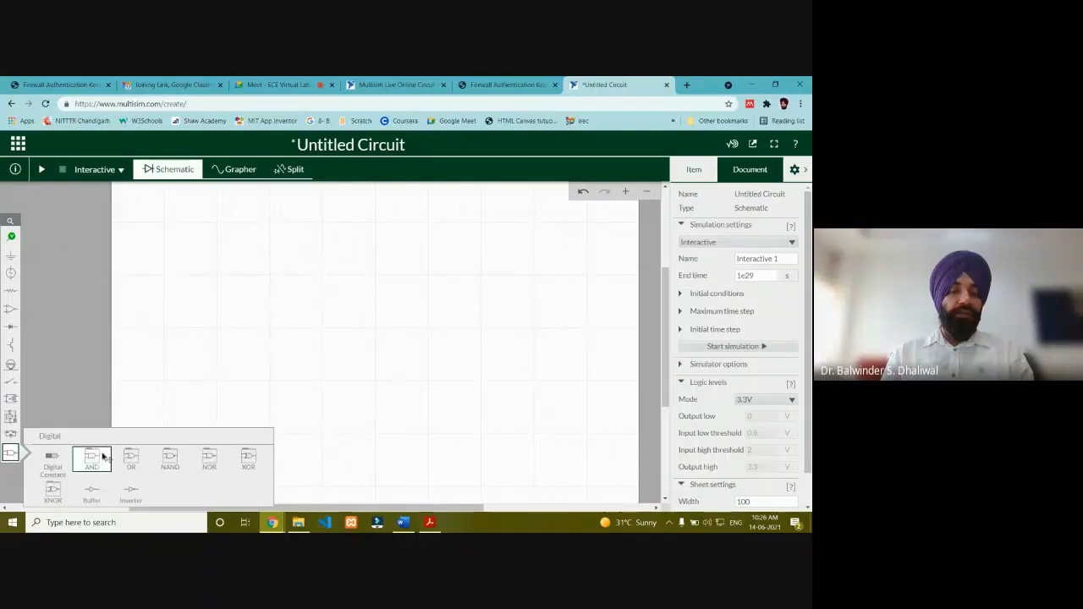
pyautogui.click(92, 458)
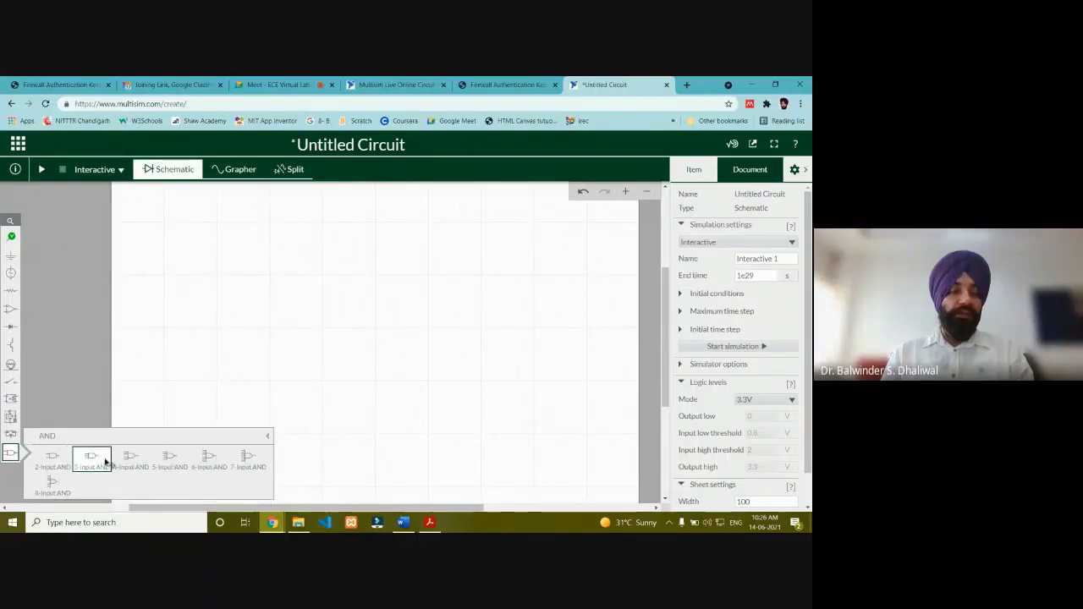
pyautogui.click(54, 464)
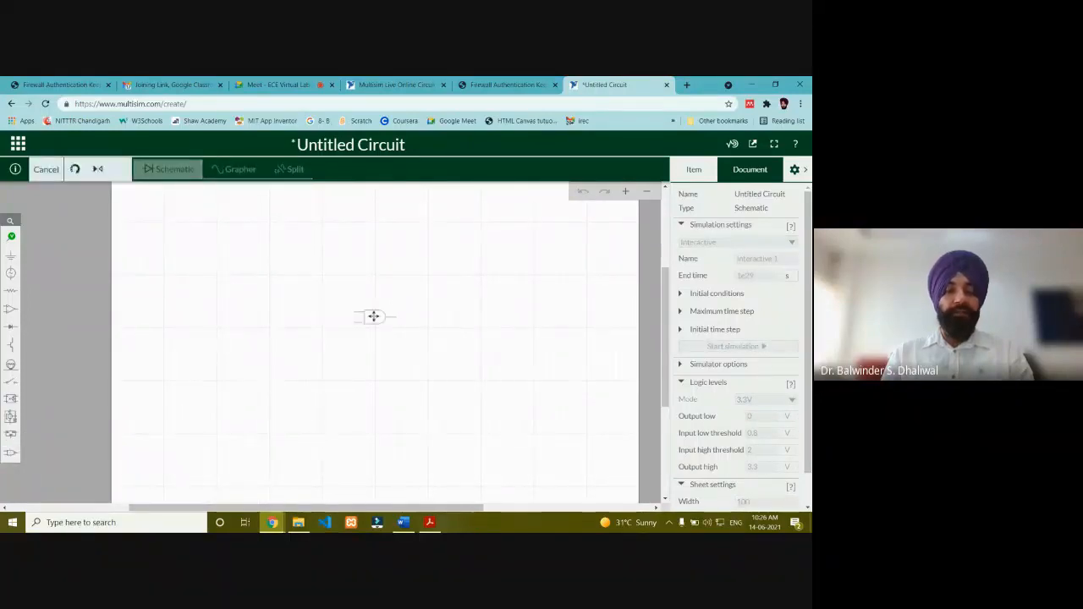
pyautogui.click(347, 324)
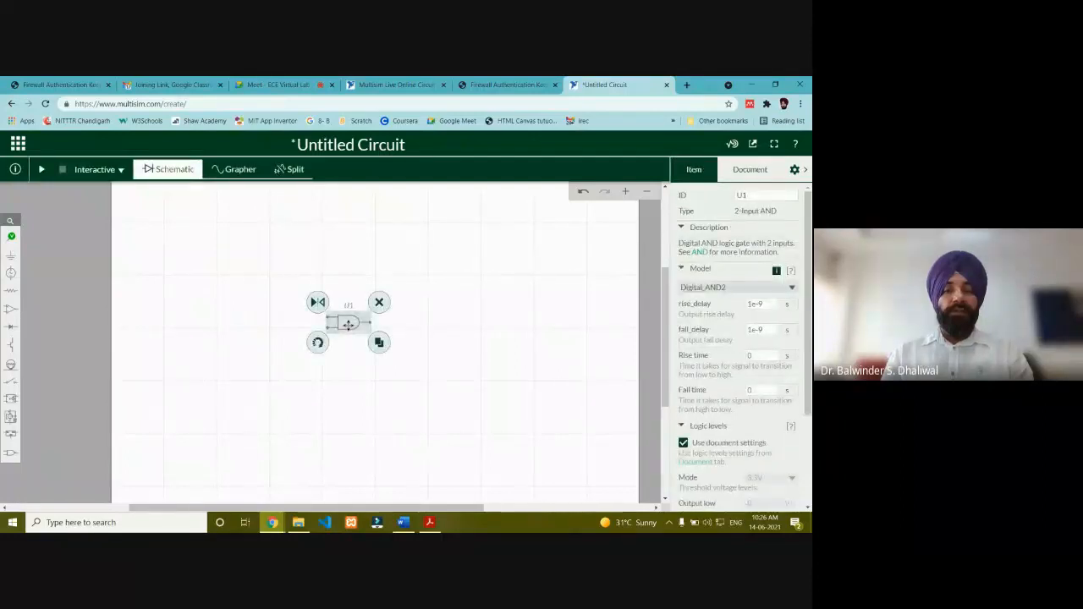
pyautogui.click(347, 381)
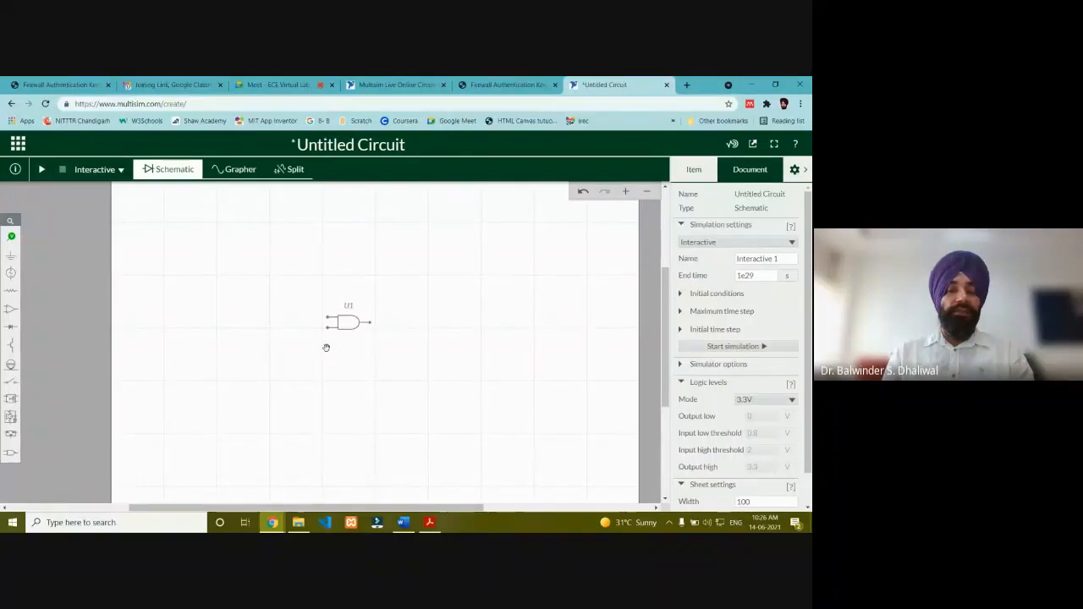
# Place a digital constant above and left of the AND gate and wire it to the gate's upper input
pyautogui.click(11, 454)
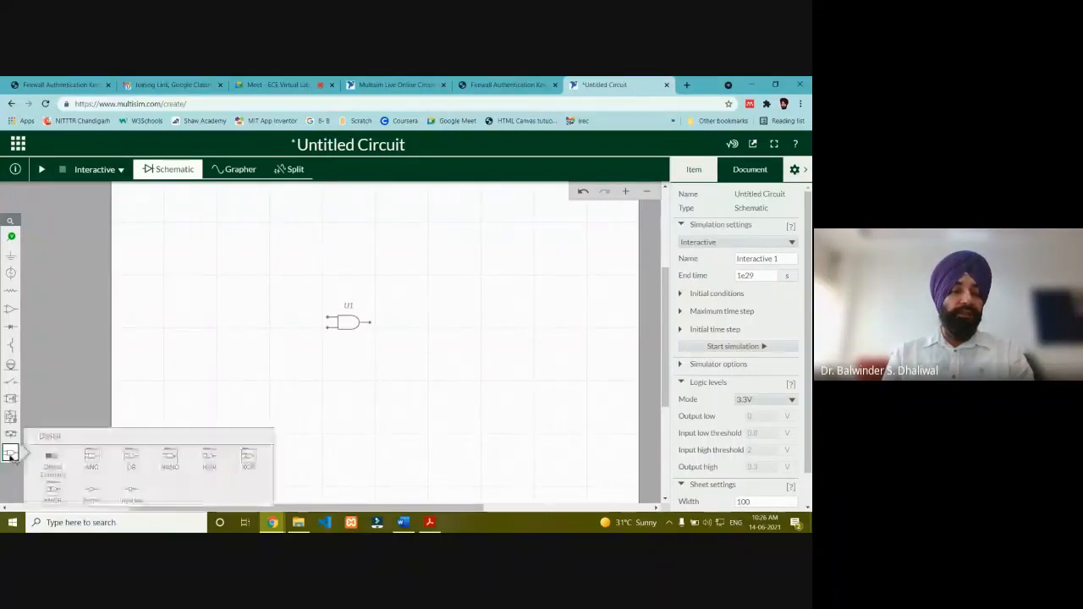
pyautogui.click(59, 474)
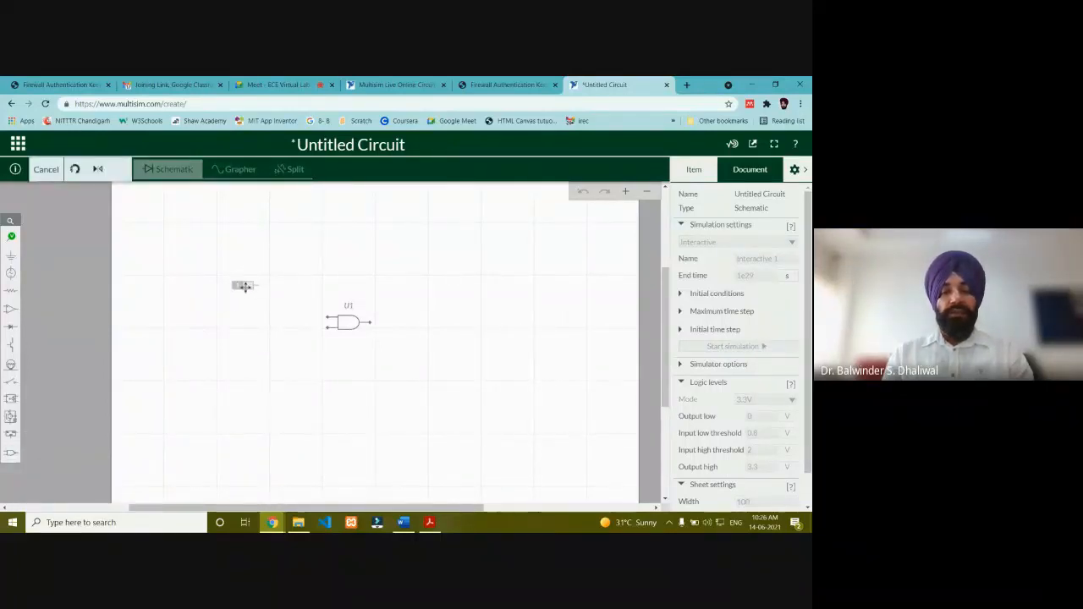
pyautogui.click(253, 288)
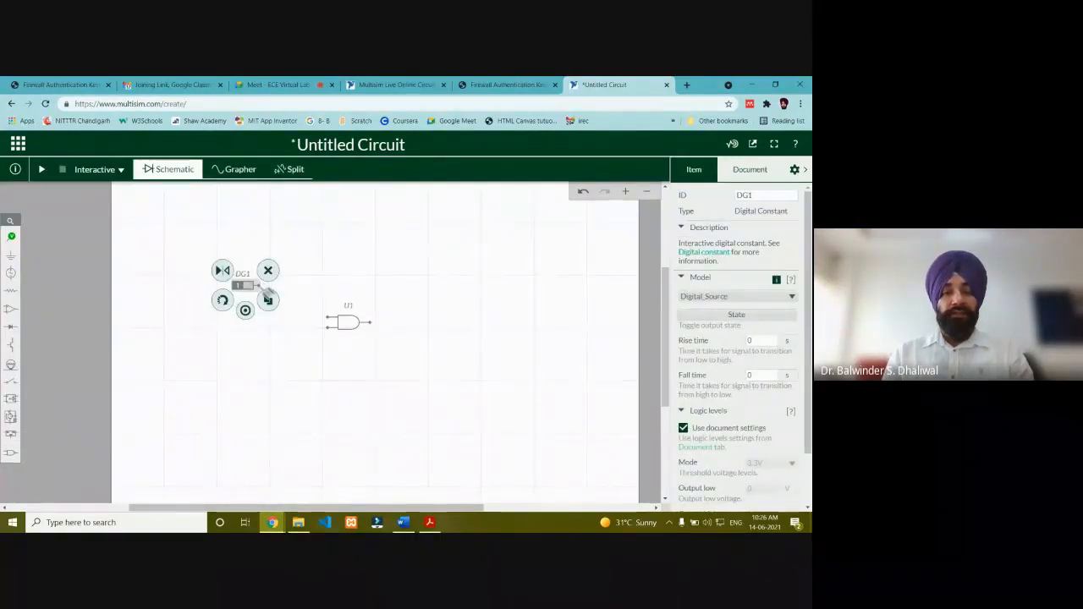
pyautogui.click(263, 287)
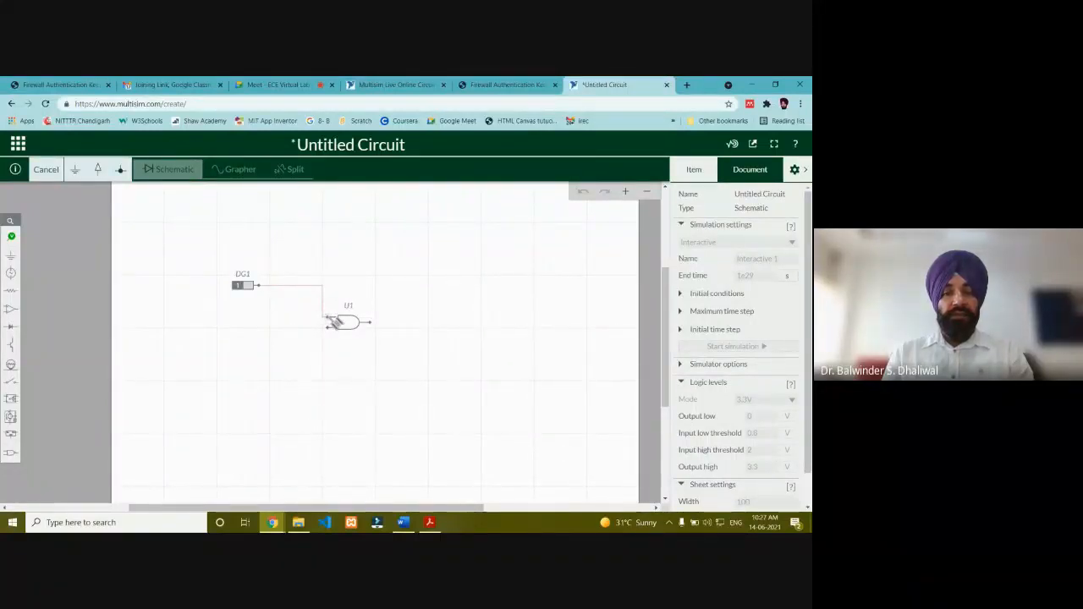
pyautogui.click(329, 319)
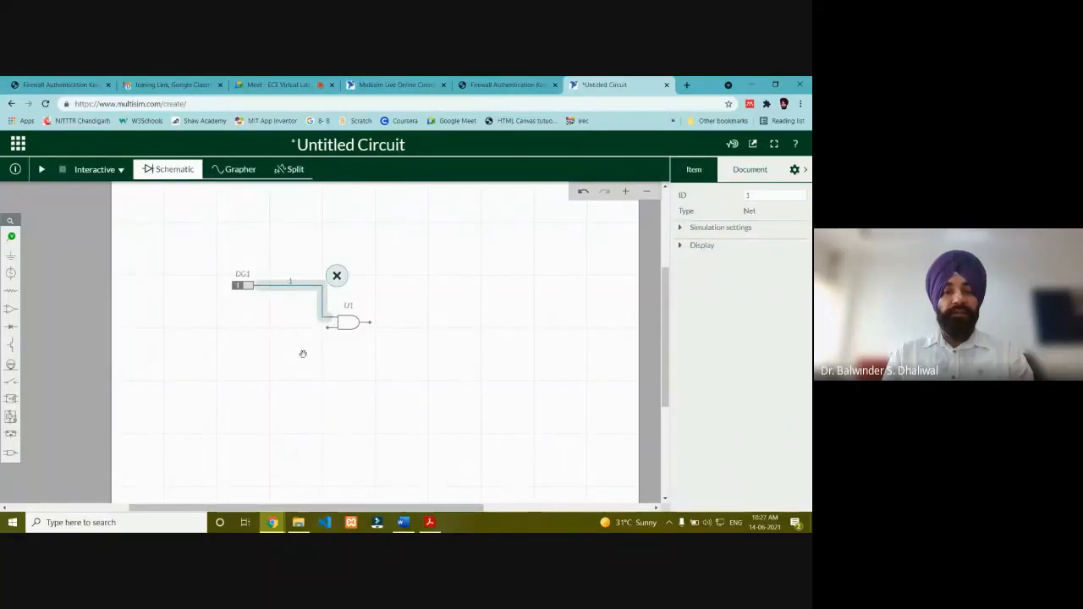
pyautogui.click(263, 358)
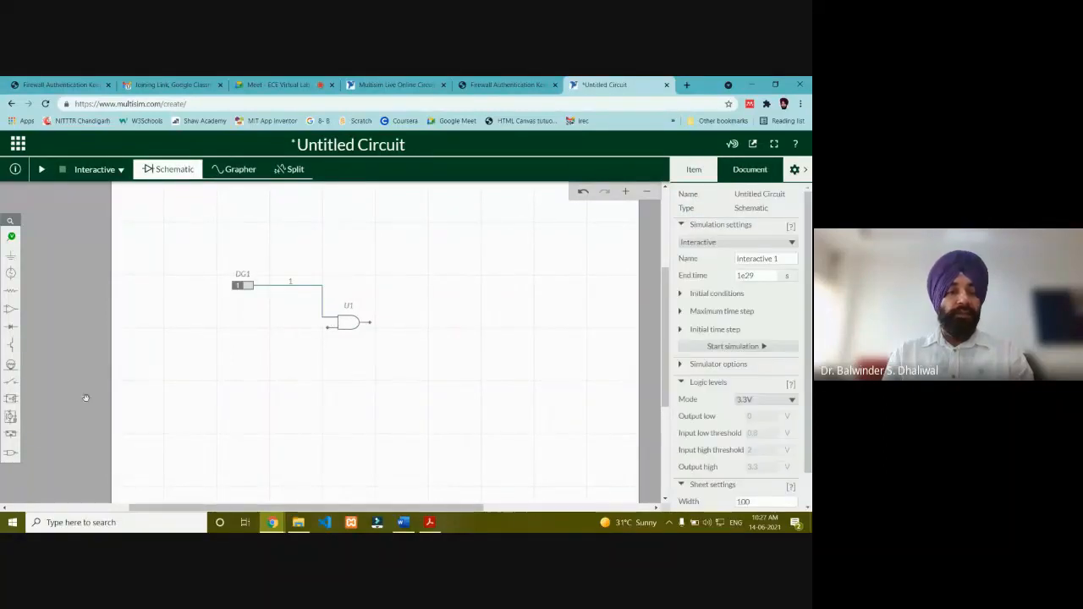
# Place a second digital constant below and left of the AND gate and wire it to the gate's lower input
pyautogui.click(11, 454)
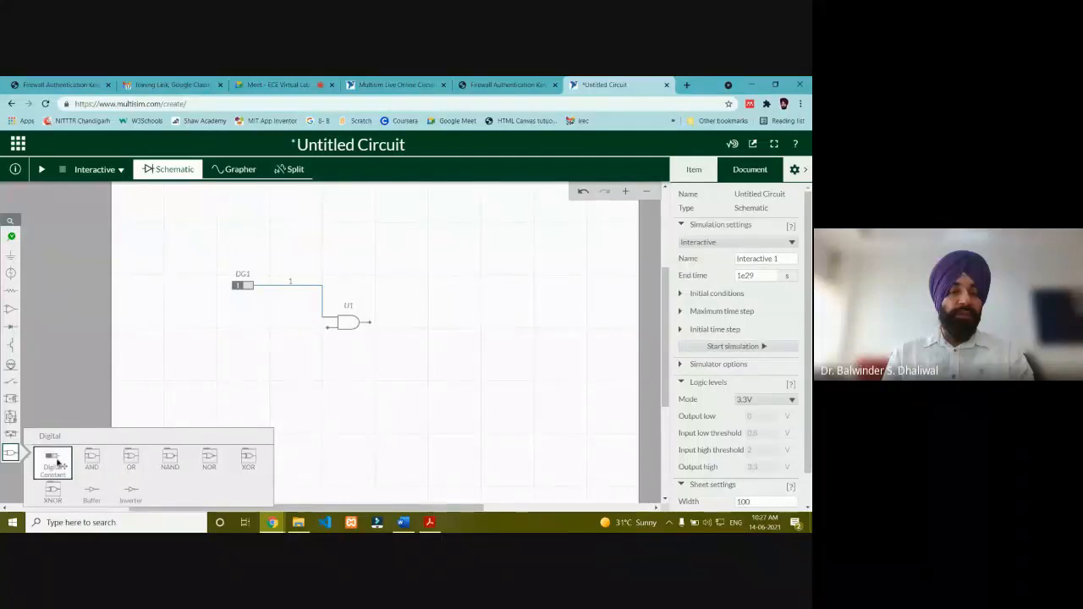
pyautogui.click(52, 459)
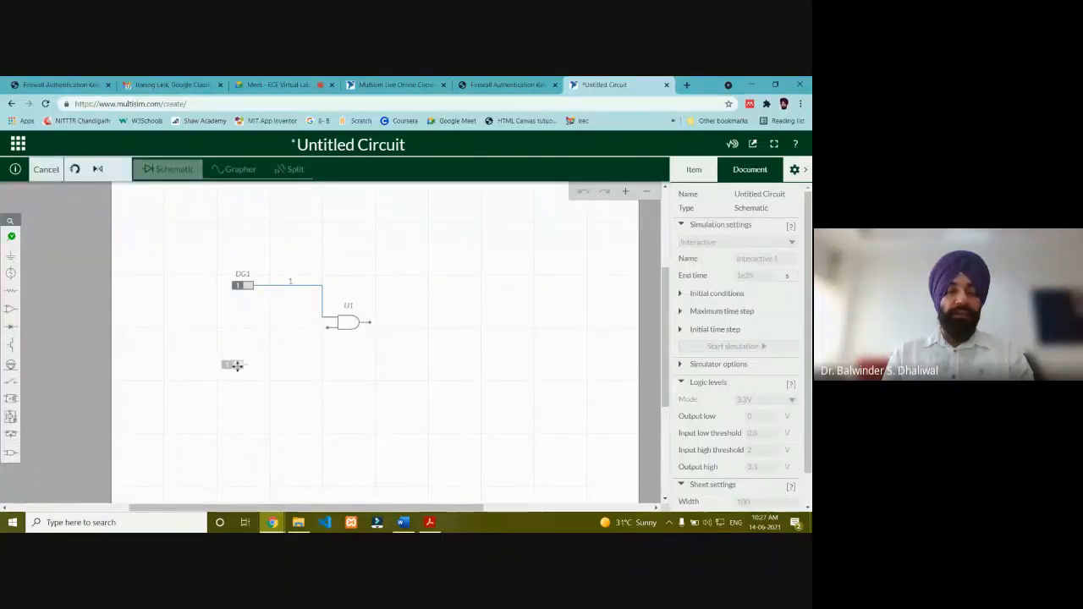
pyautogui.click(243, 365)
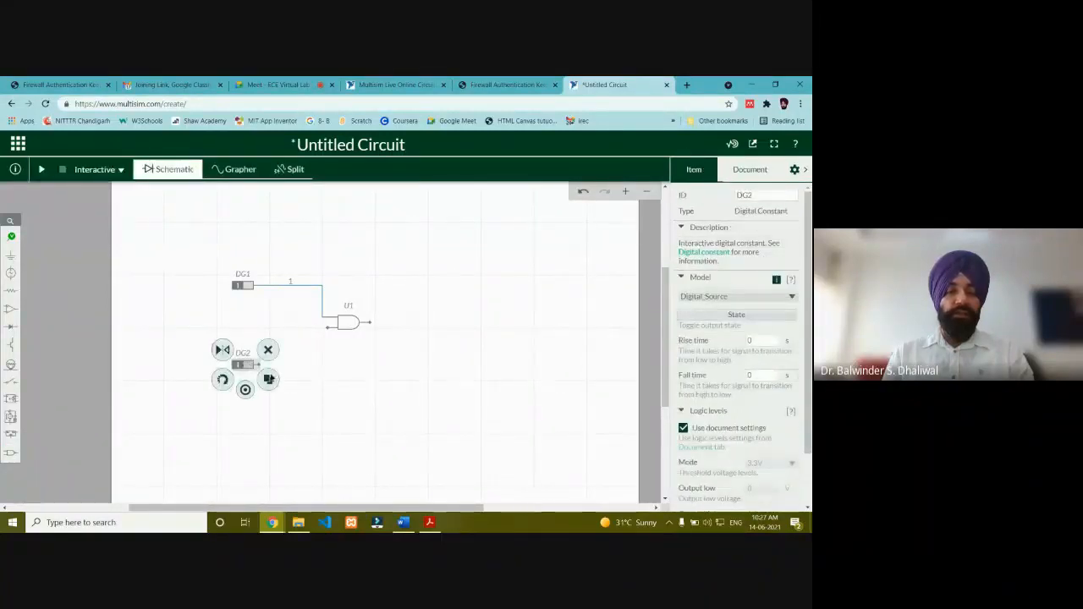
pyautogui.click(261, 365)
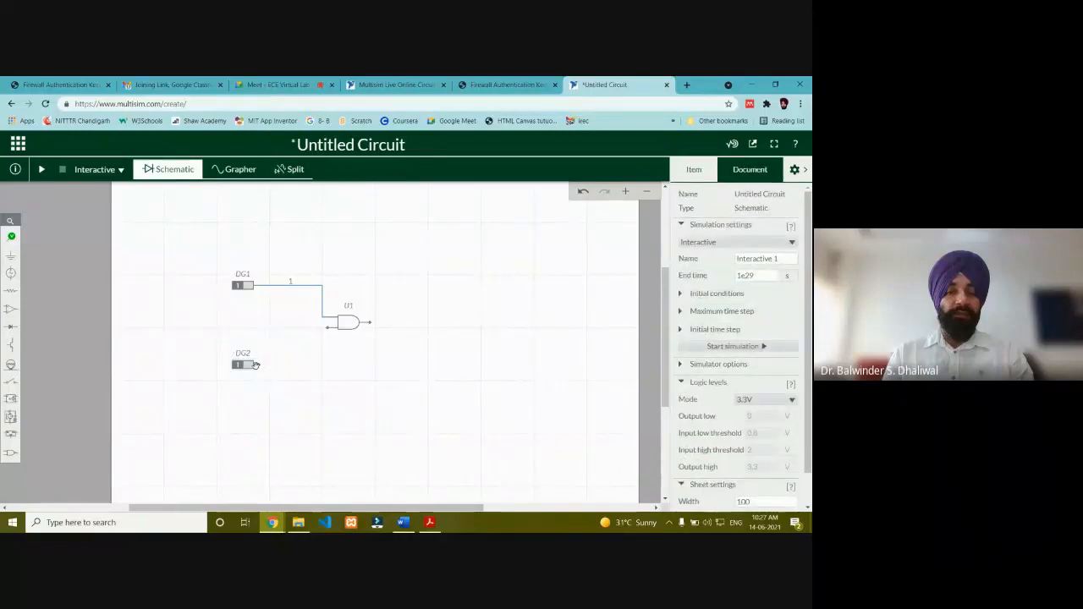
pyautogui.click(259, 365)
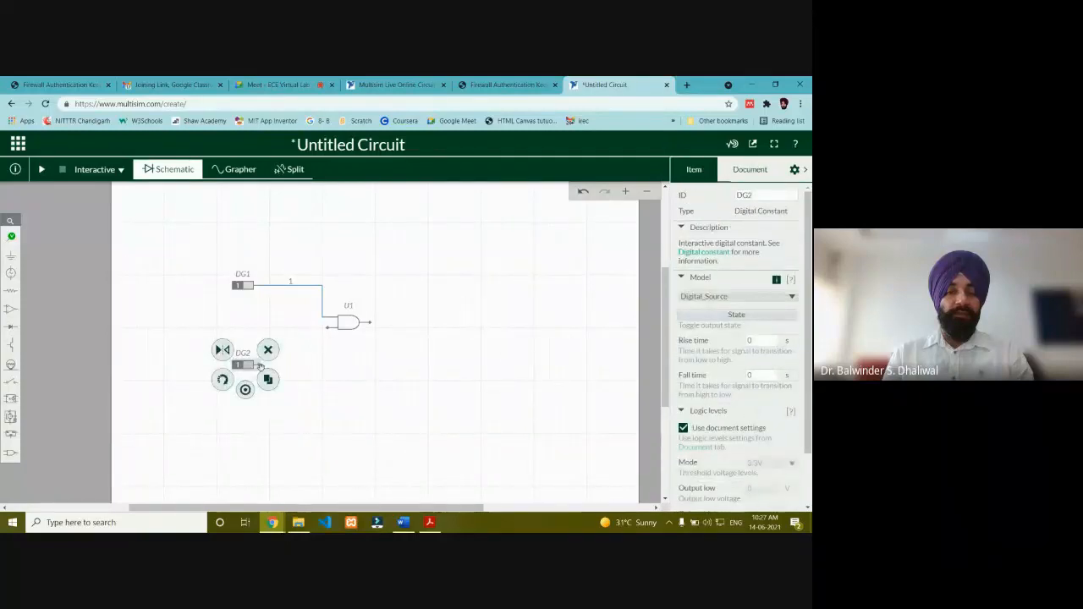
pyautogui.click(259, 366)
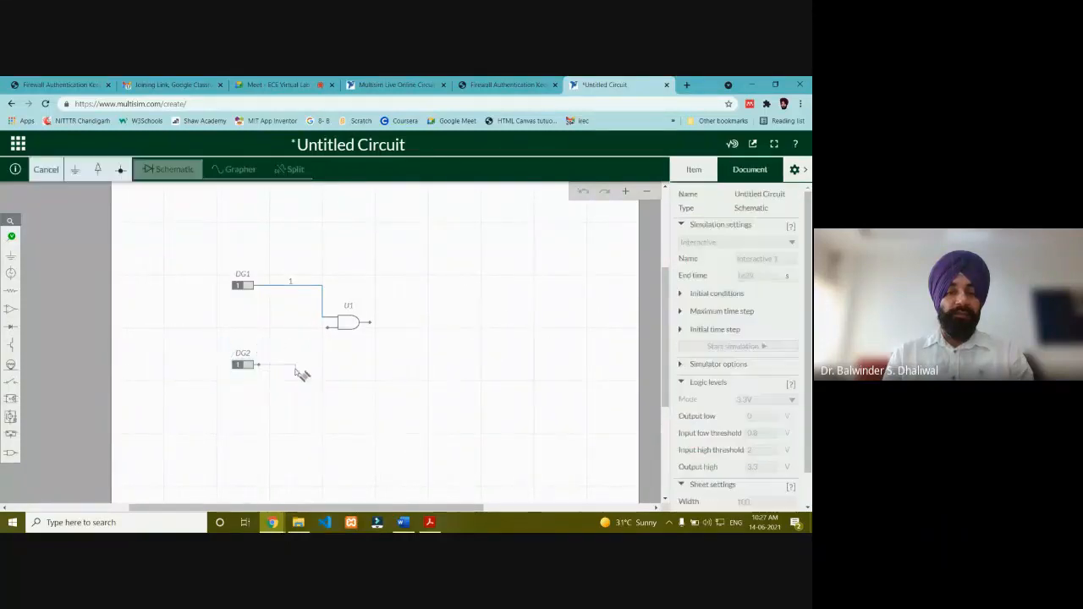
pyautogui.click(334, 330)
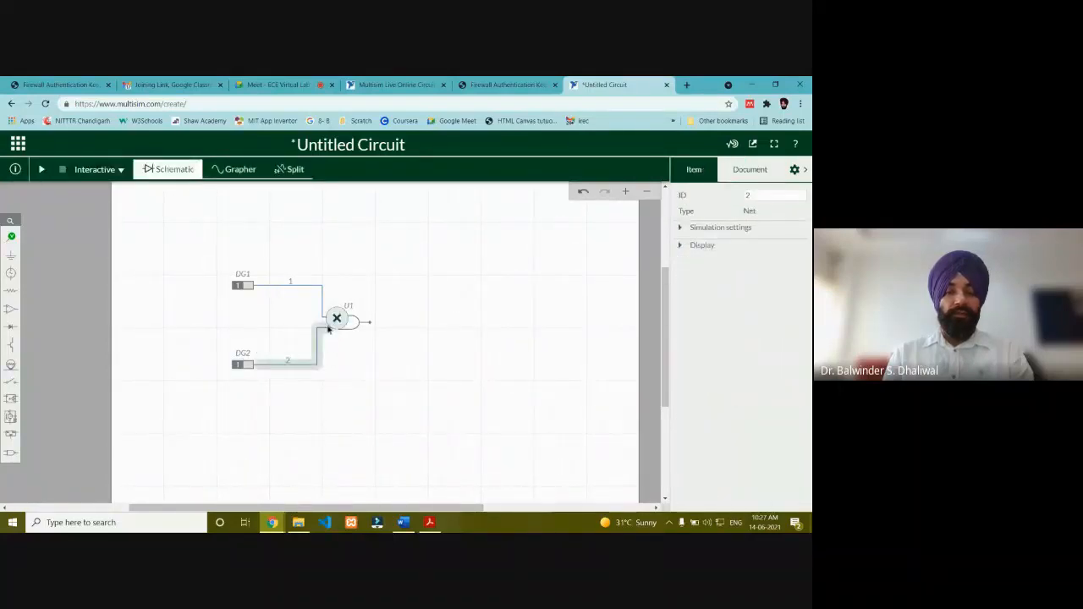
pyautogui.click(358, 358)
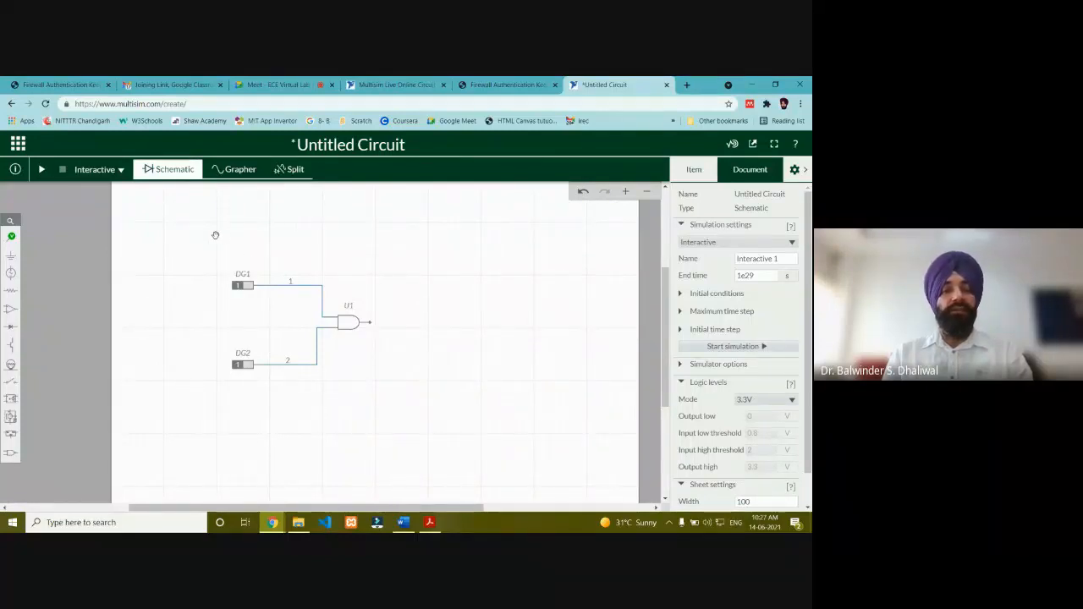
# Place an LED below and right of the AND gate and wire the gate's output to the LED's upper terminal
pyautogui.click(11, 329)
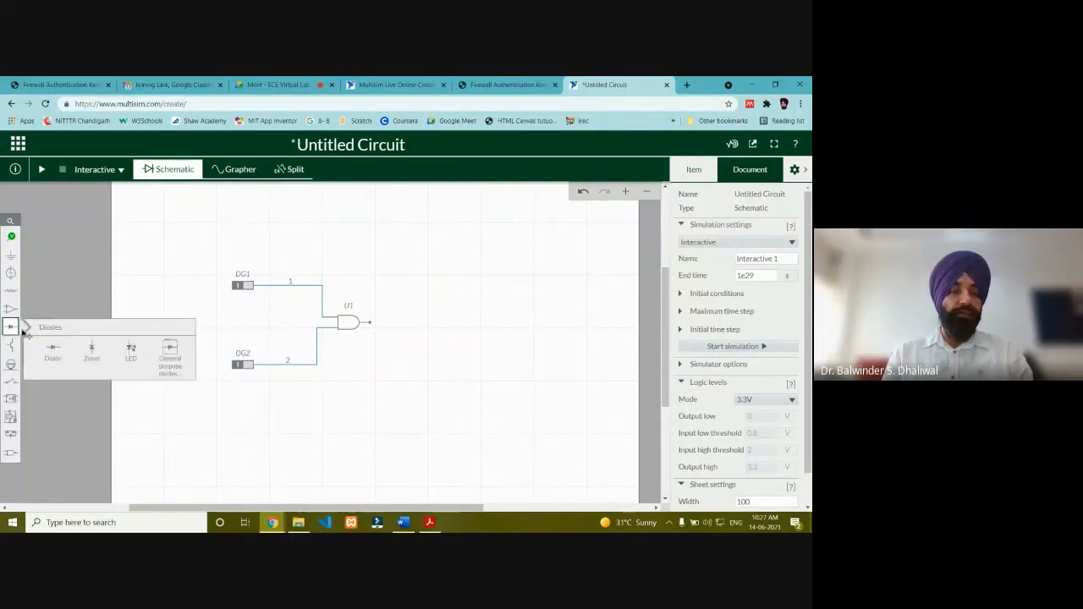
pyautogui.click(131, 364)
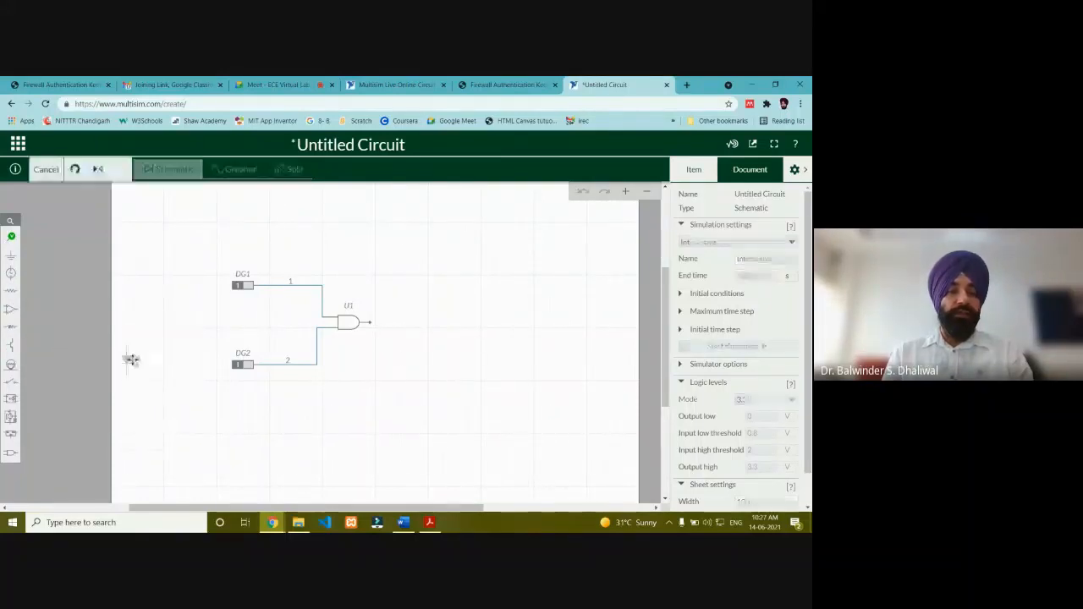
pyautogui.click(427, 361)
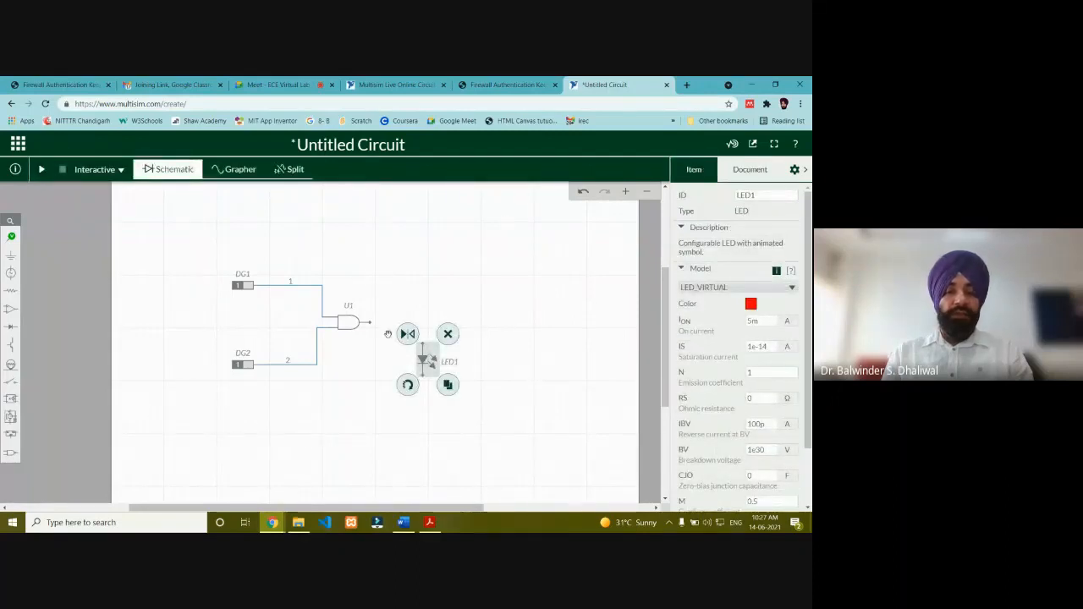
pyautogui.click(404, 295)
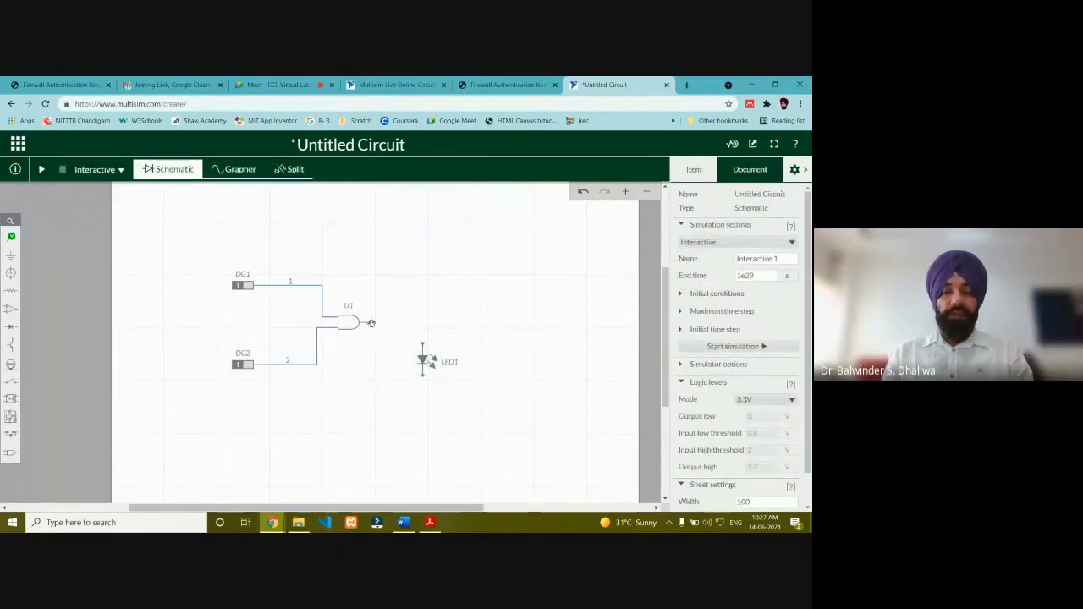
pyautogui.click(370, 322)
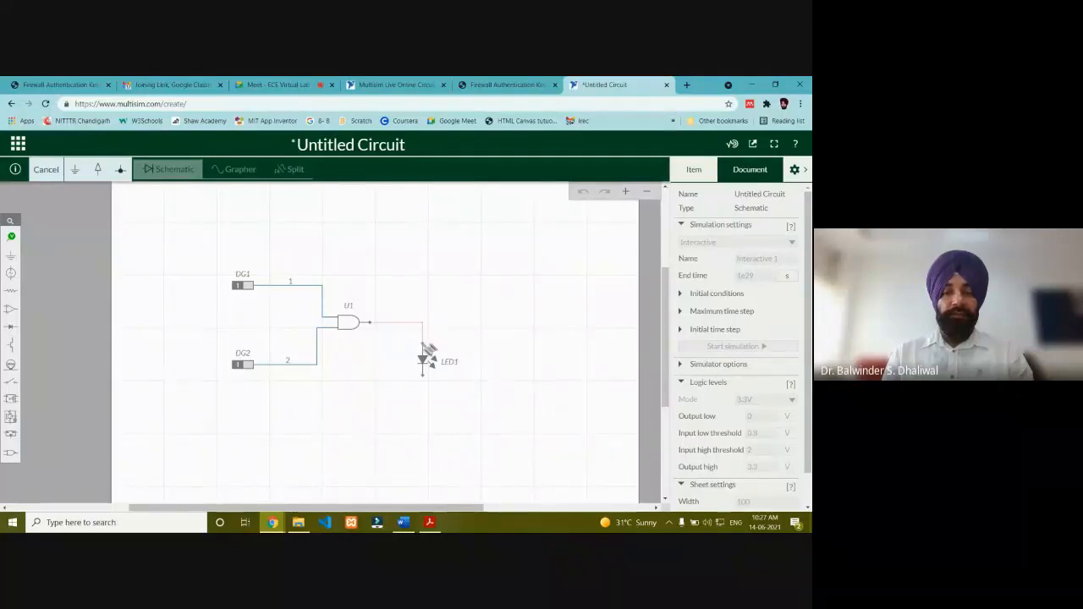
pyautogui.click(424, 345)
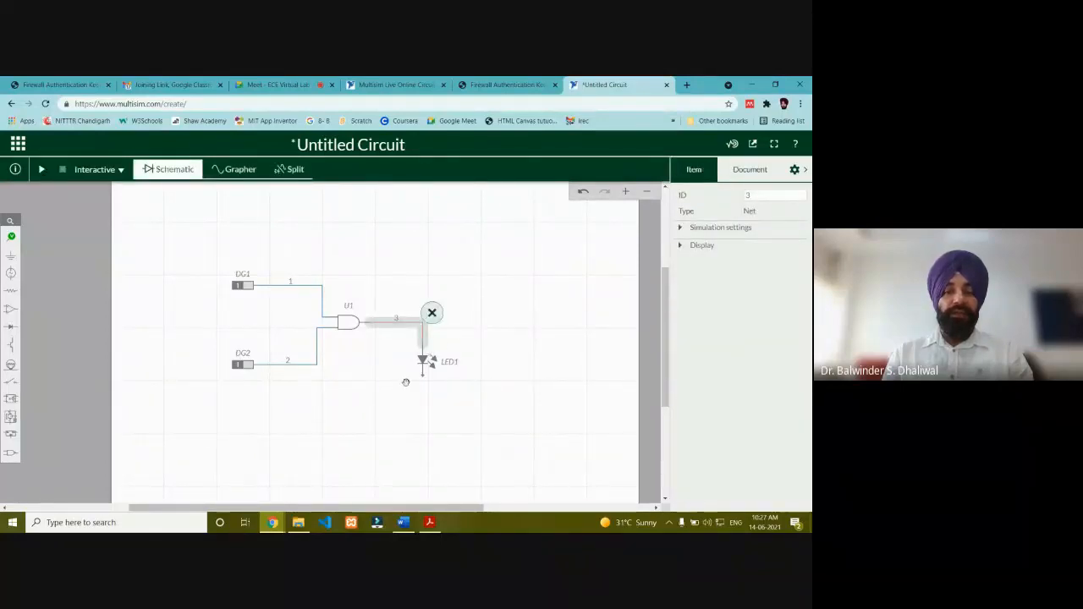
pyautogui.click(523, 324)
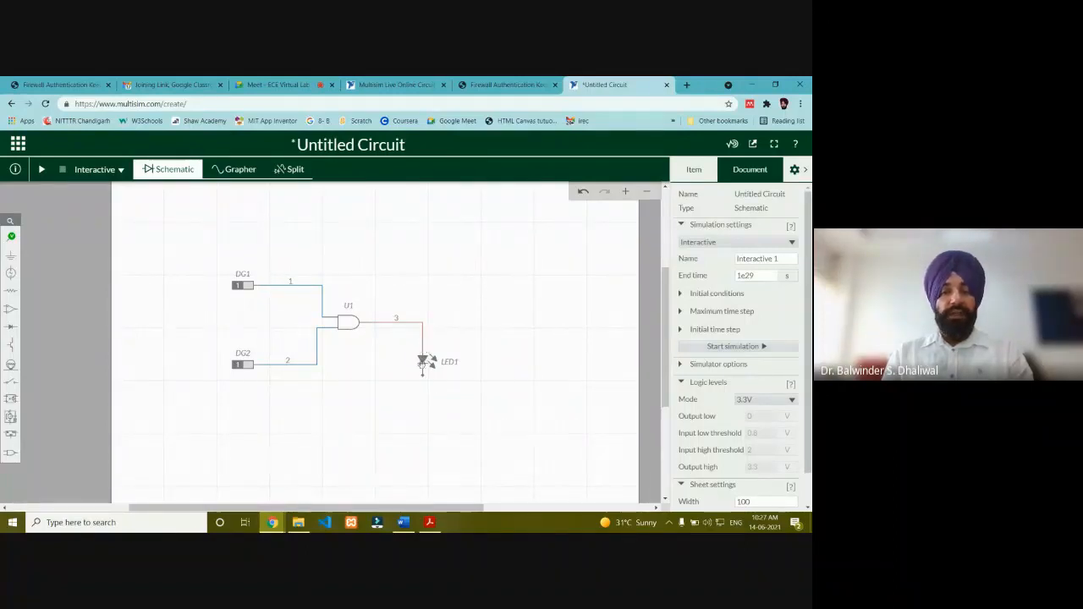
# Attach a ground to the lower terminal of LED1
pyautogui.click(12, 257)
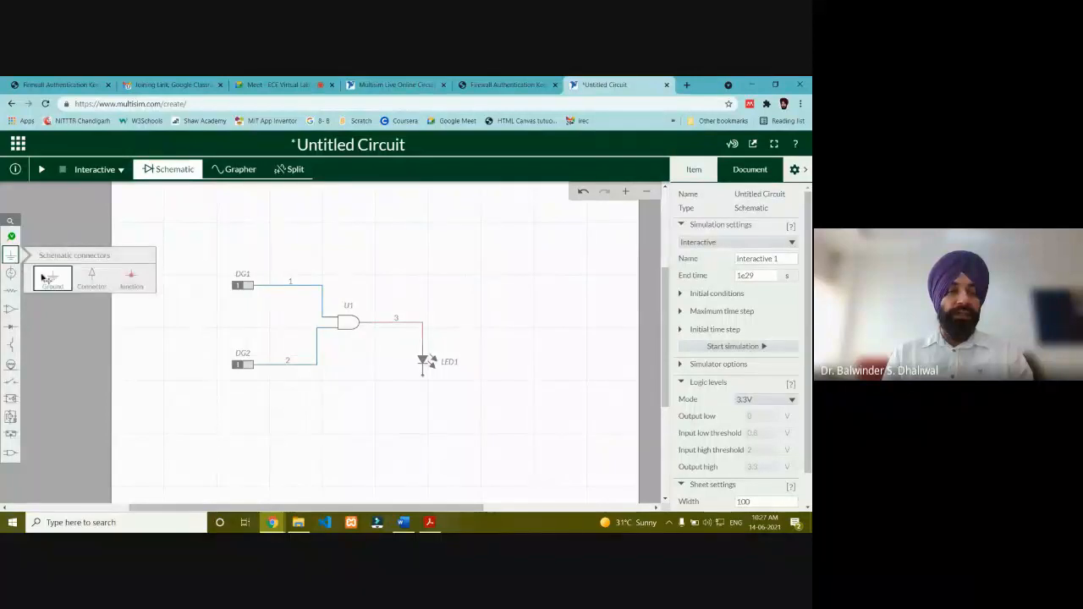
pyautogui.click(53, 279)
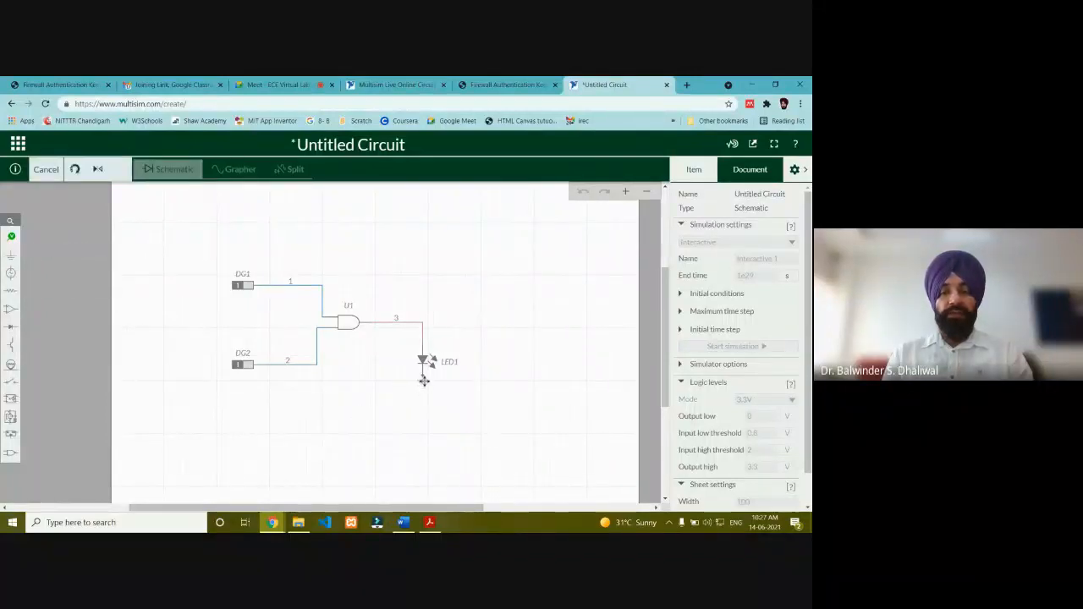
pyautogui.click(424, 378)
pyautogui.click(489, 391)
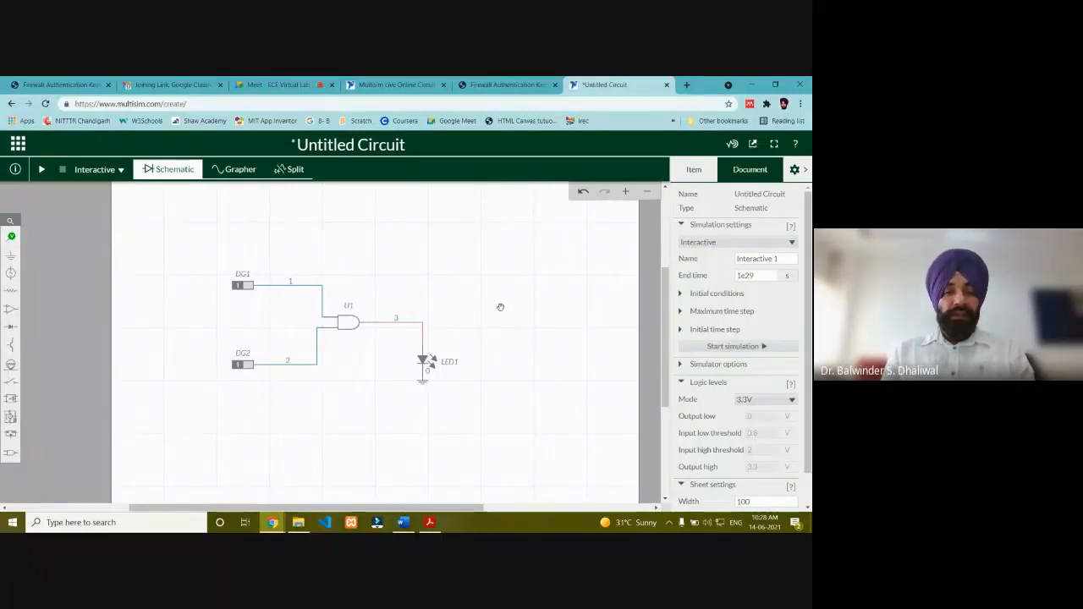
# Run the interactive simulation and switch DG2 and DG1 to 0 to test the AND gate with both inputs low
pyautogui.click(249, 287)
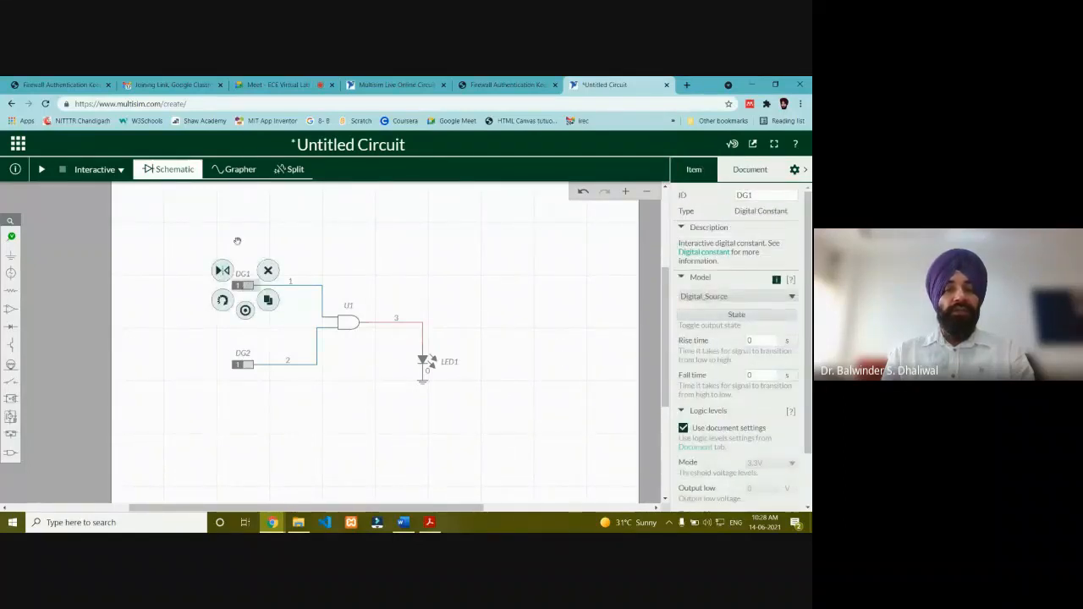
pyautogui.click(244, 289)
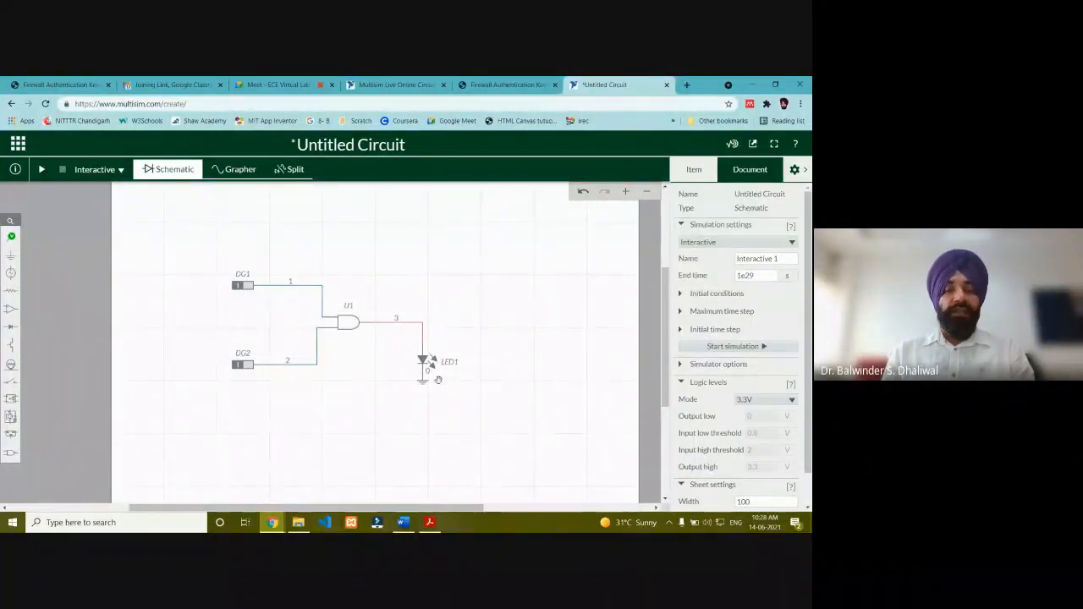
pyautogui.click(42, 169)
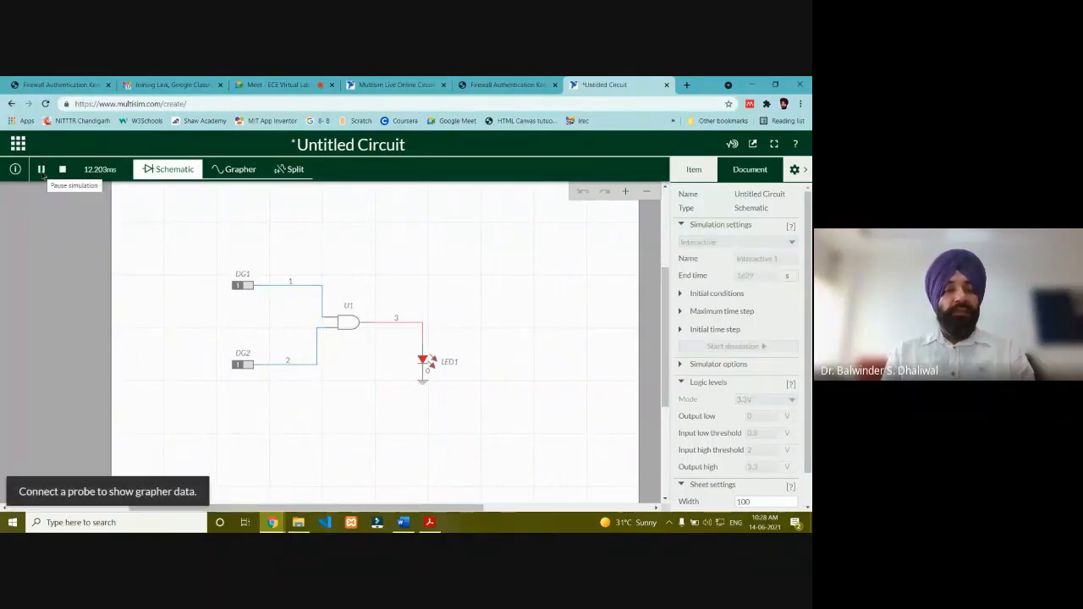
pyautogui.click(247, 366)
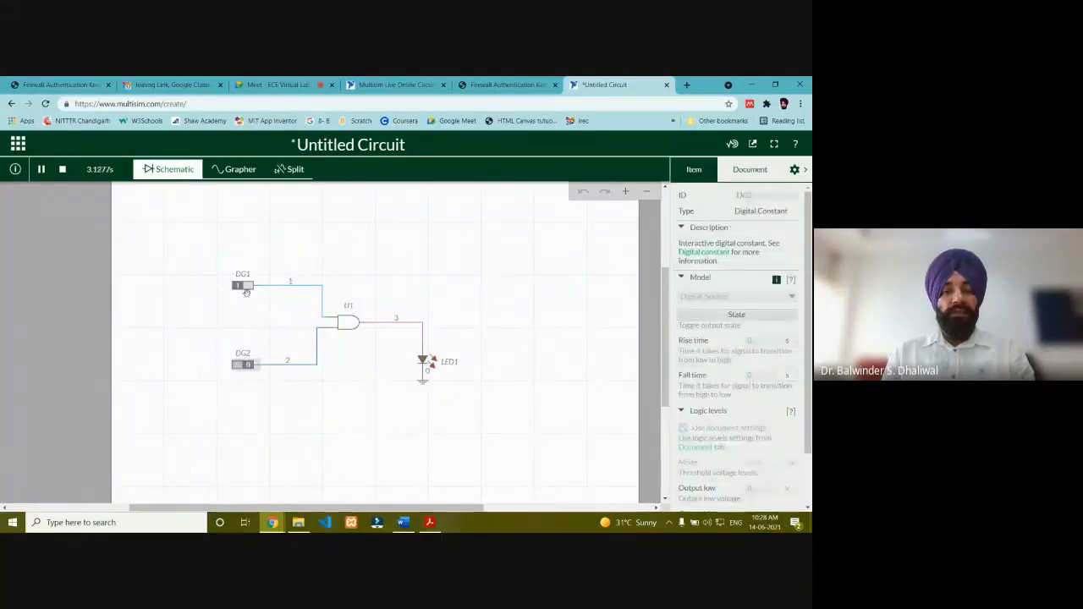
pyautogui.click(247, 287)
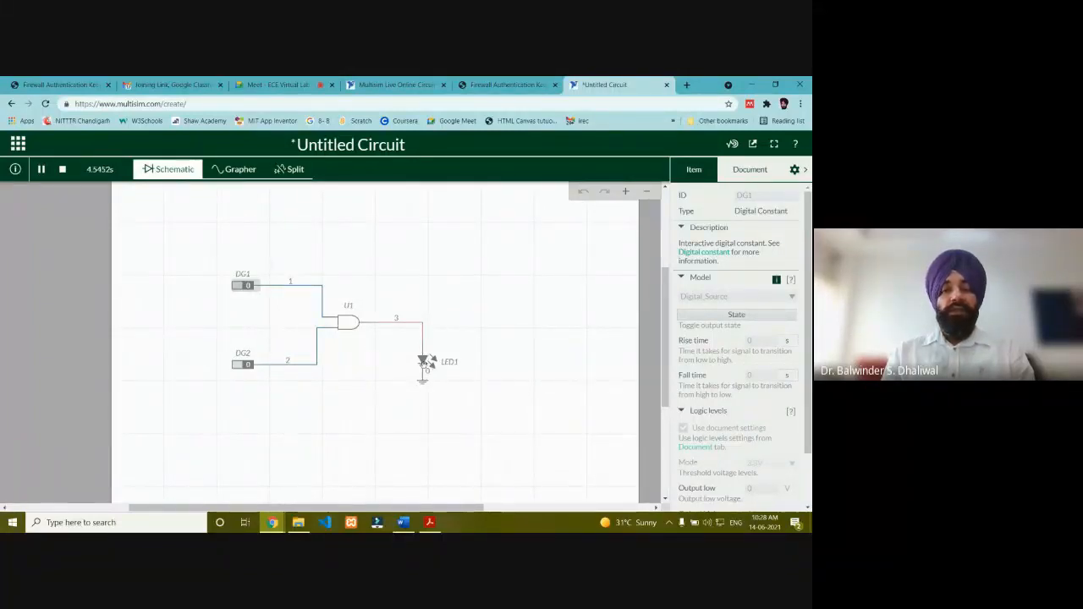
# Test the running AND gate with DG1/DG2 at 0/1, 1/0 and 1/1
pyautogui.click(239, 367)
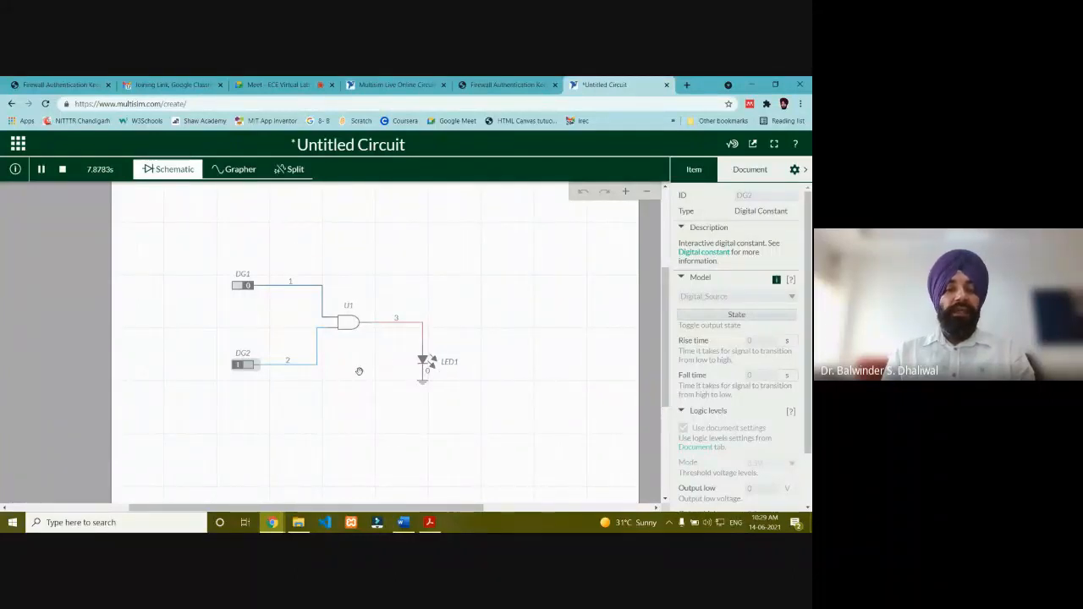
pyautogui.click(251, 367)
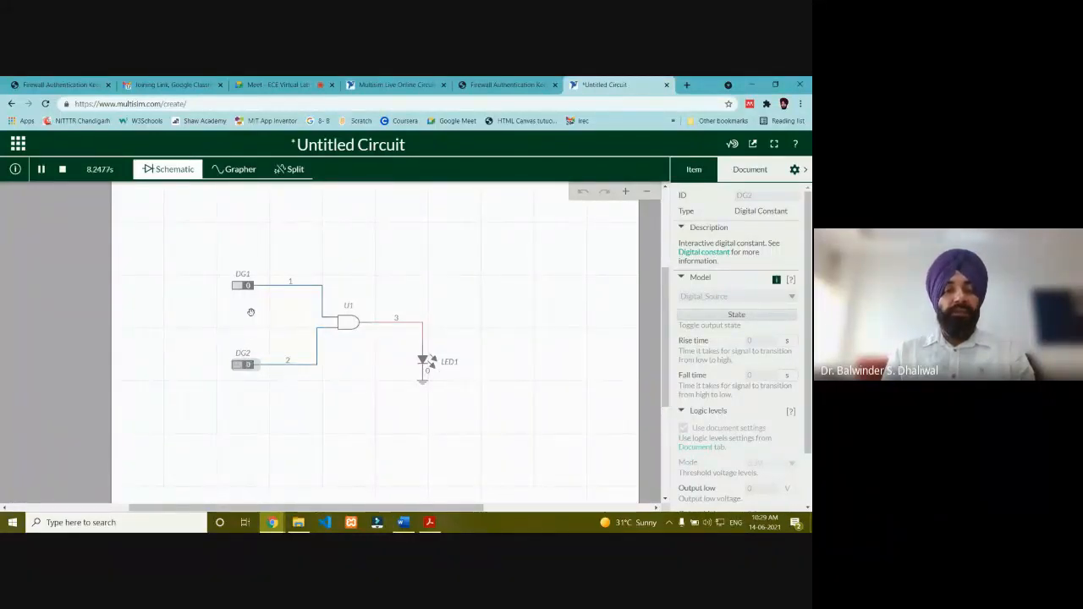
pyautogui.click(246, 285)
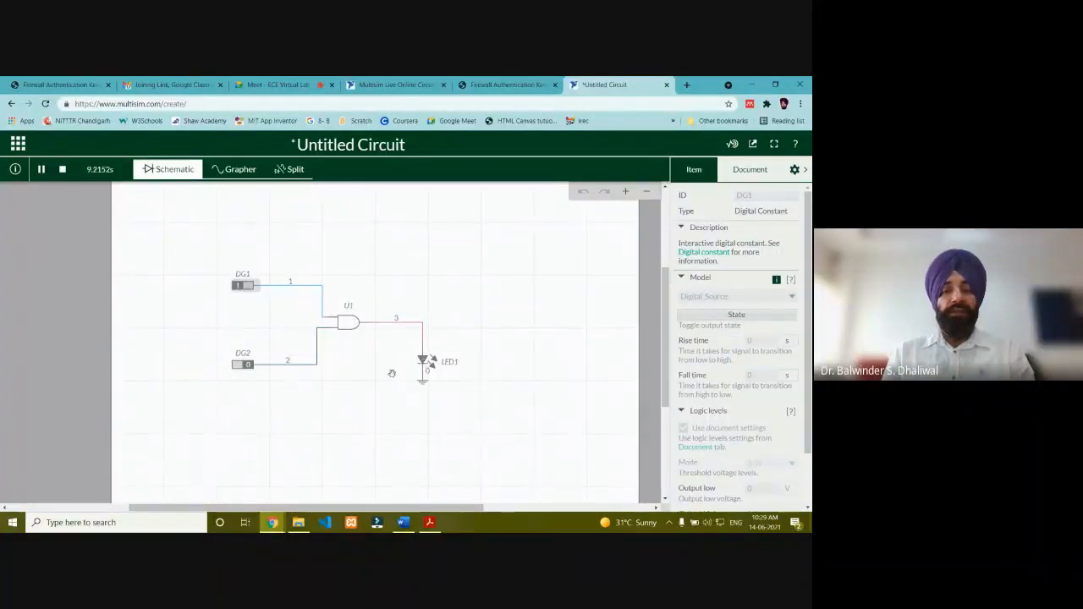
pyautogui.click(238, 368)
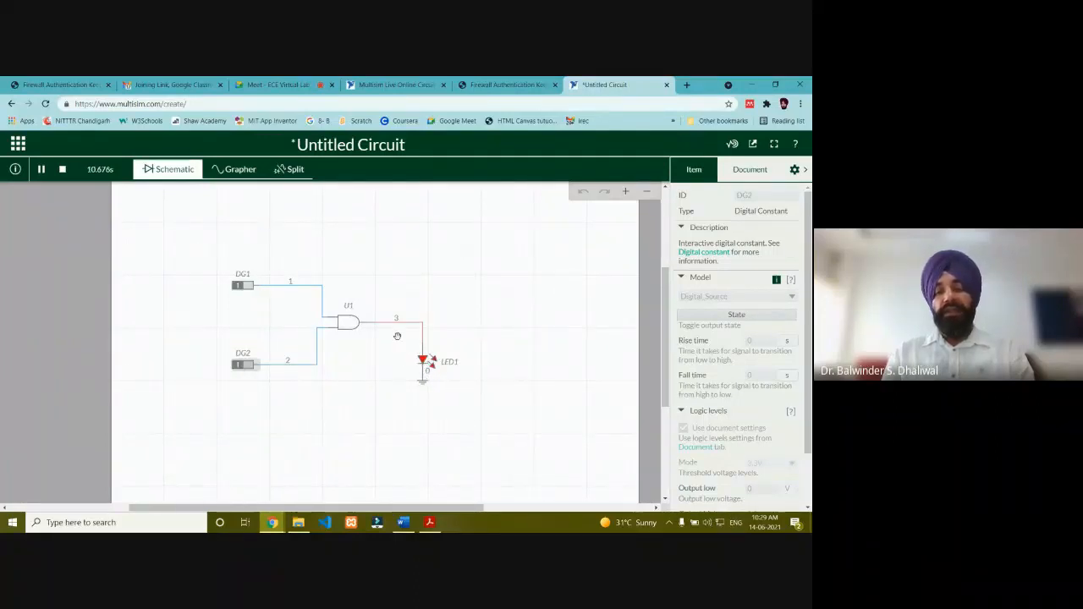
# Switch DG1 to 0 and back to 1, do the same with DG2, and stop the simulation
pyautogui.click(248, 288)
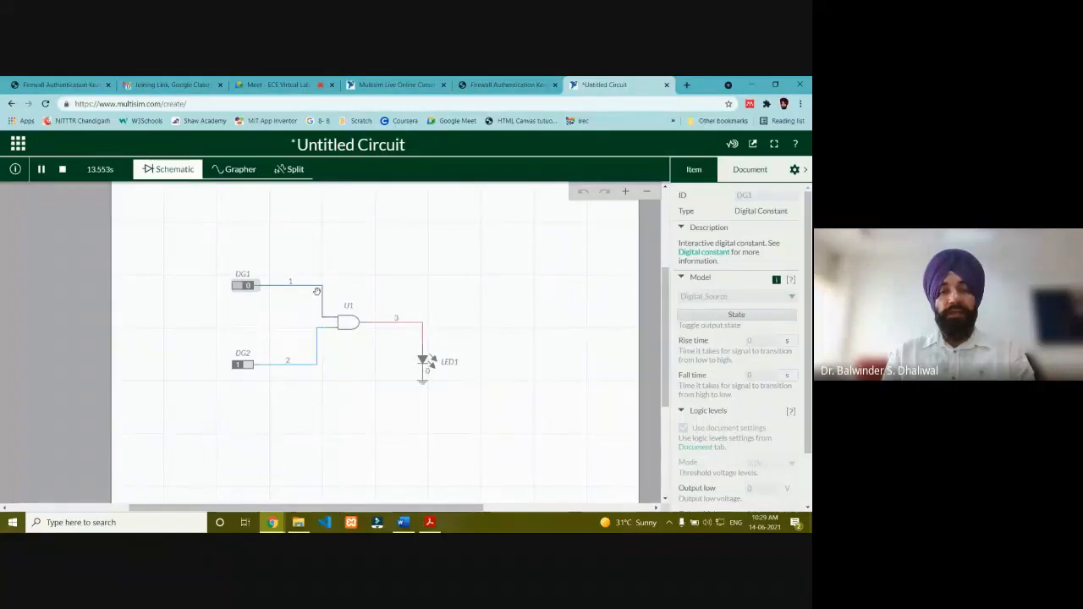
pyautogui.click(239, 287)
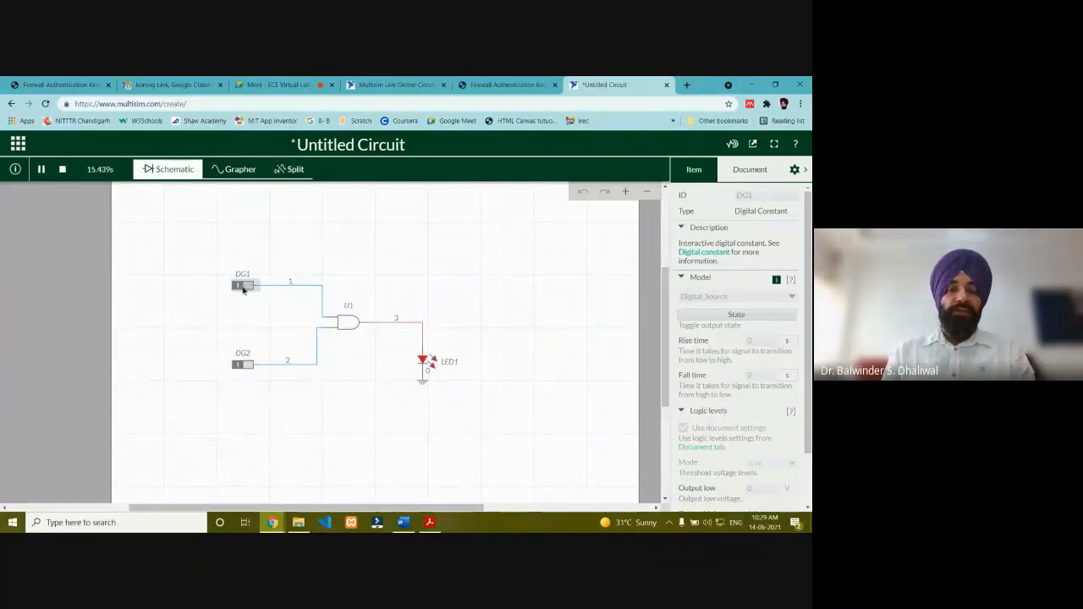
pyautogui.click(247, 366)
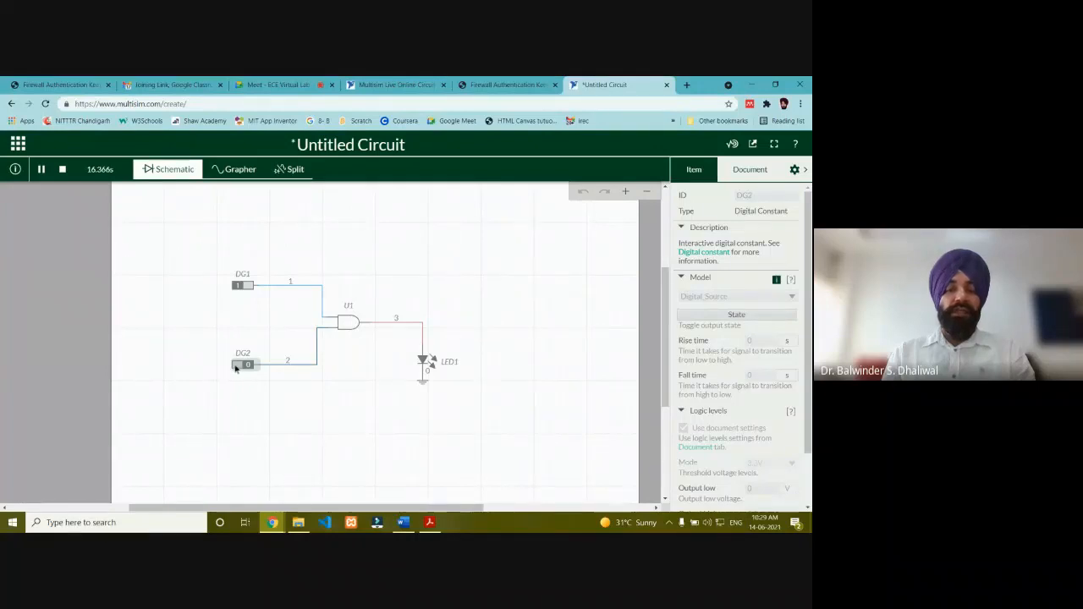
pyautogui.click(238, 366)
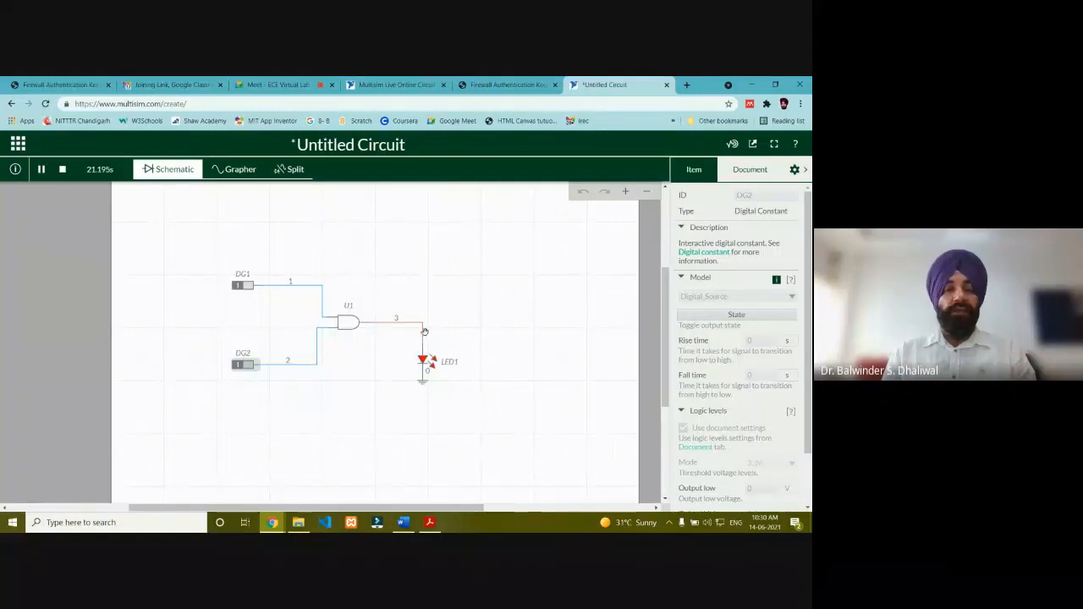
pyautogui.click(209, 279)
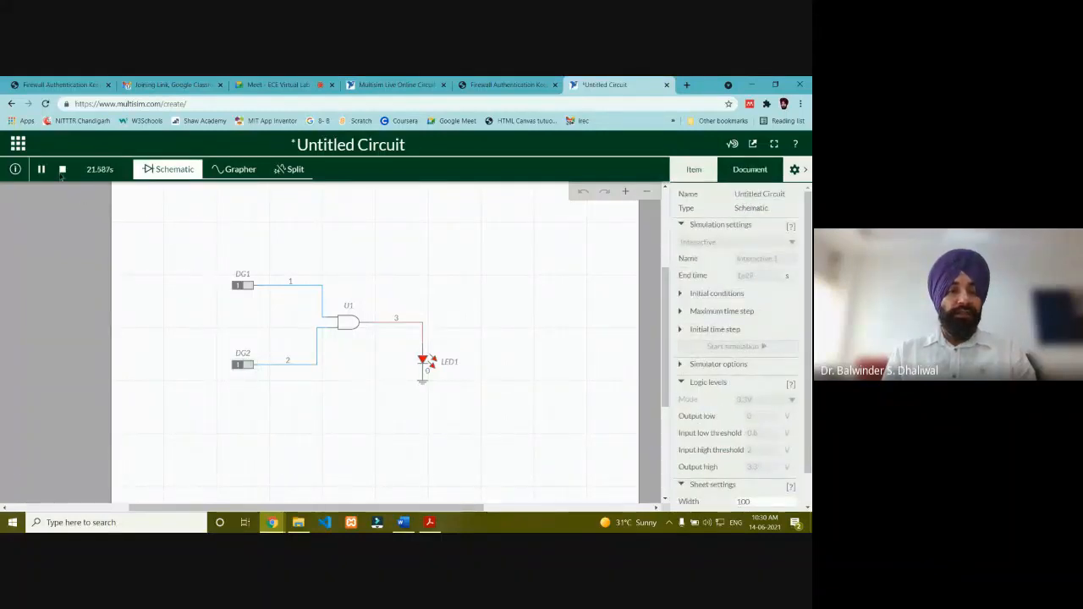
pyautogui.click(62, 170)
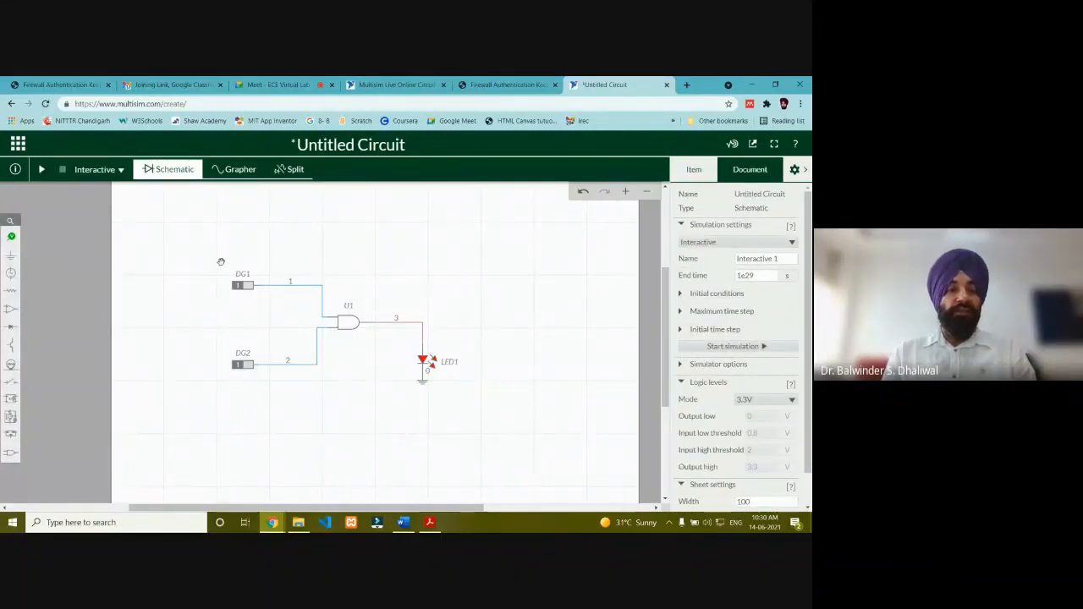
# Place a digital probe on wire 3 between the AND gate's output and LED1
pyautogui.click(11, 236)
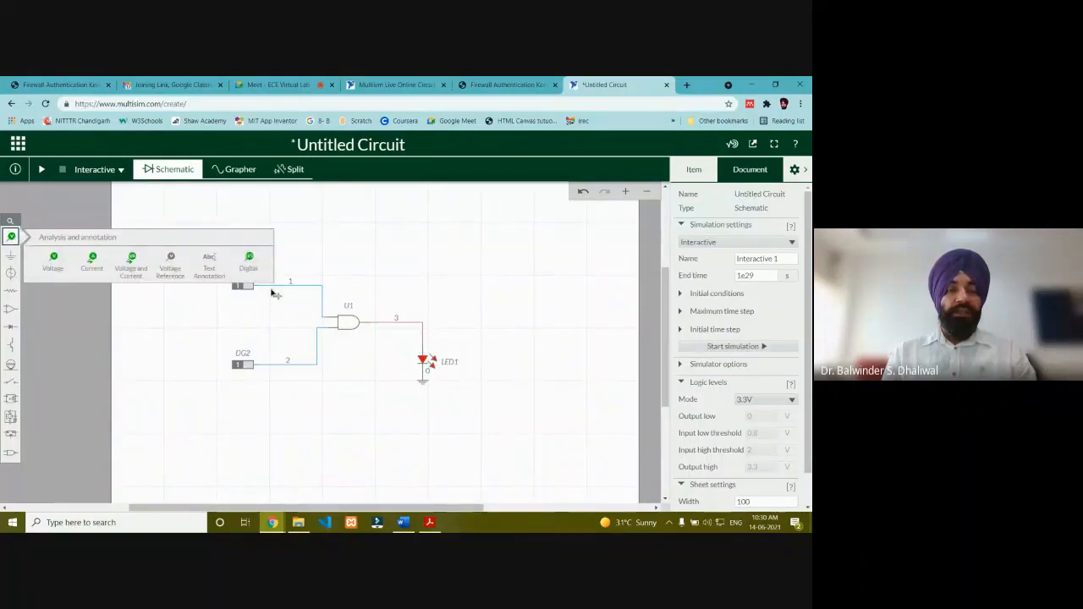
pyautogui.click(254, 266)
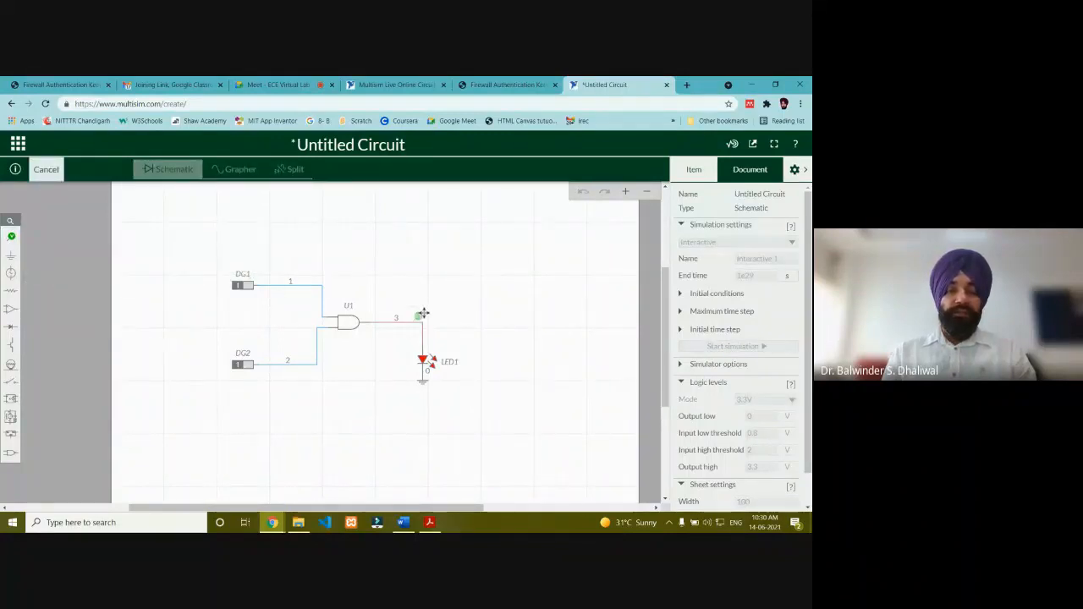
pyautogui.click(420, 314)
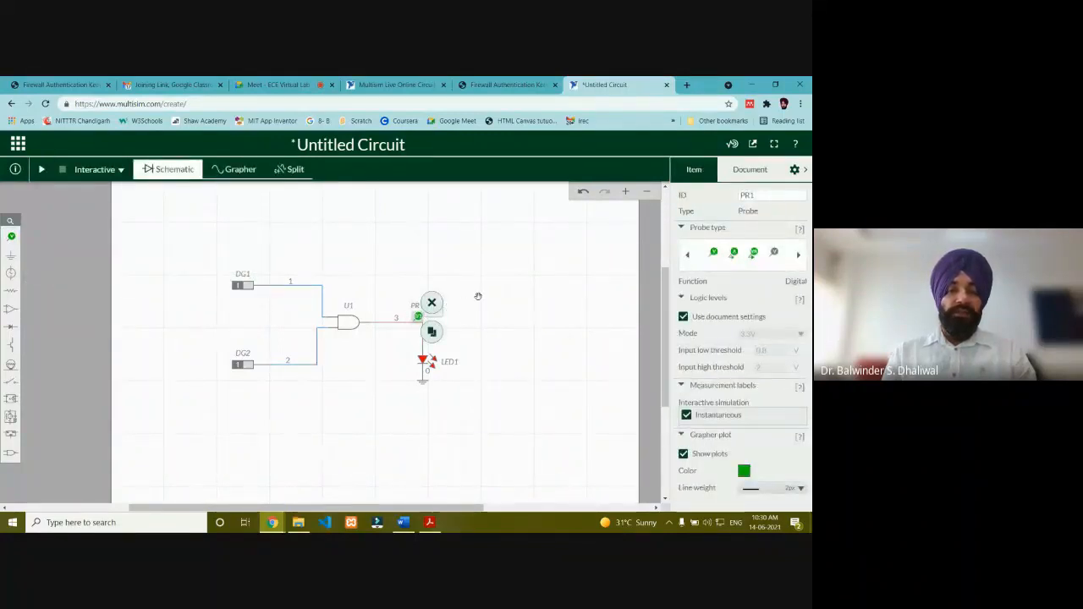
pyautogui.click(435, 326)
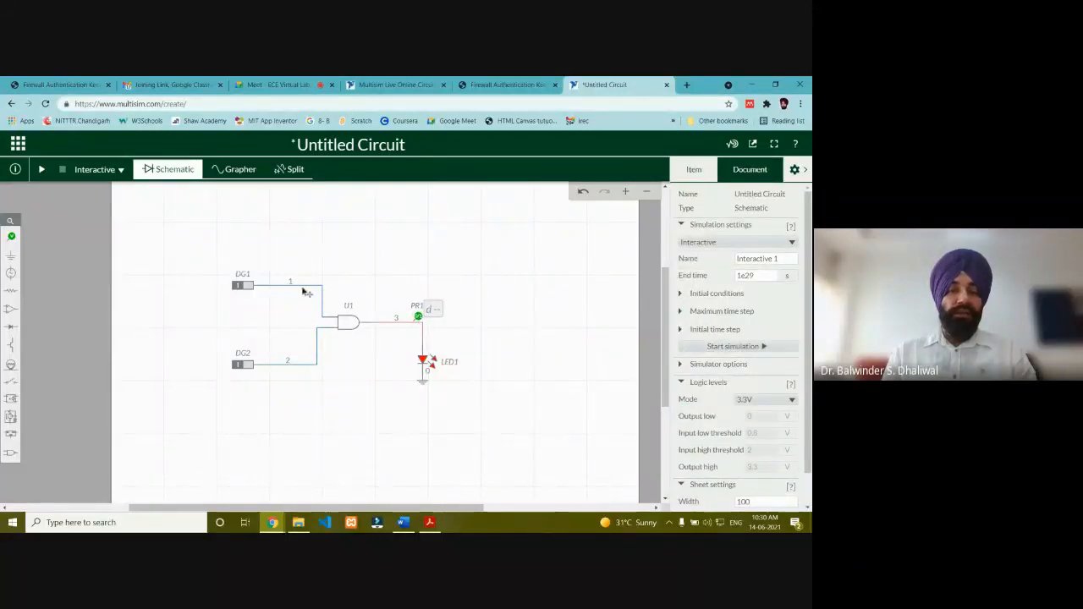
# Place digital probes on the AND gate's two input wires, one from DG1 and one from DG2
pyautogui.click(11, 236)
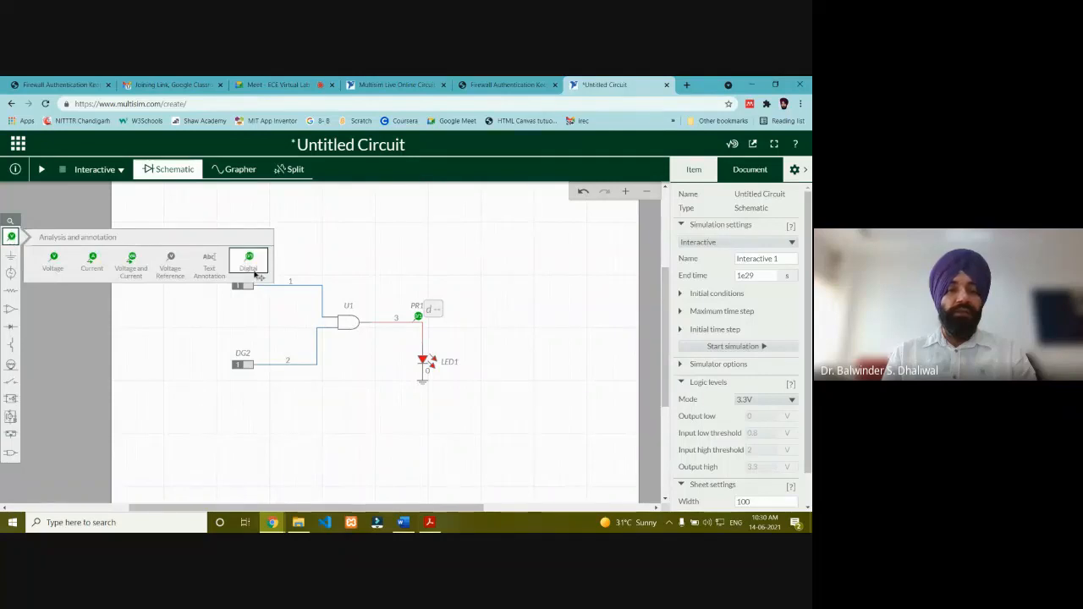
pyautogui.click(252, 263)
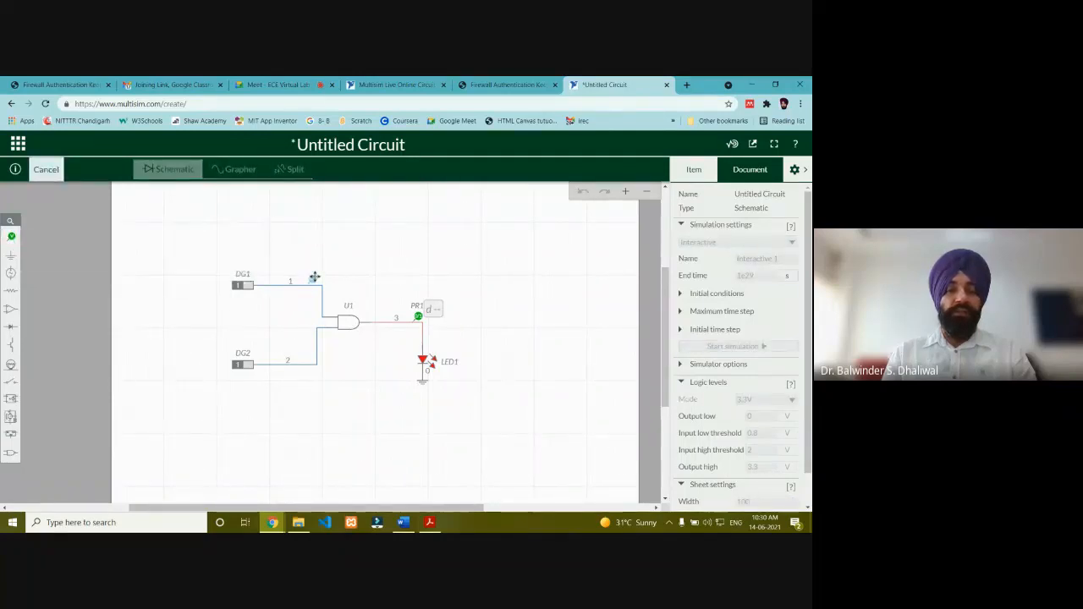
pyautogui.click(312, 276)
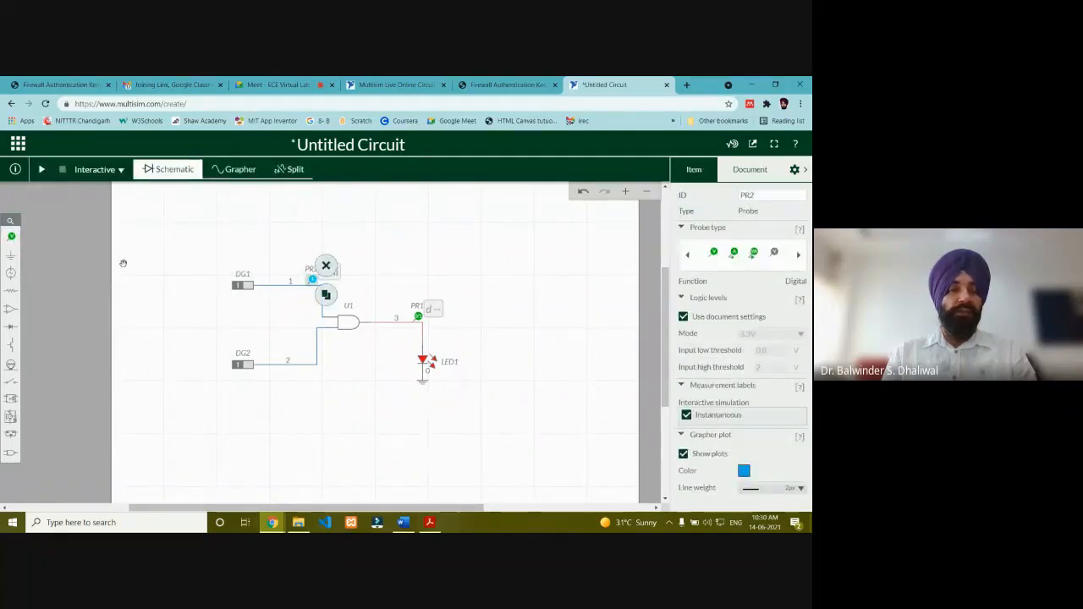
pyautogui.click(11, 236)
pyautogui.click(253, 268)
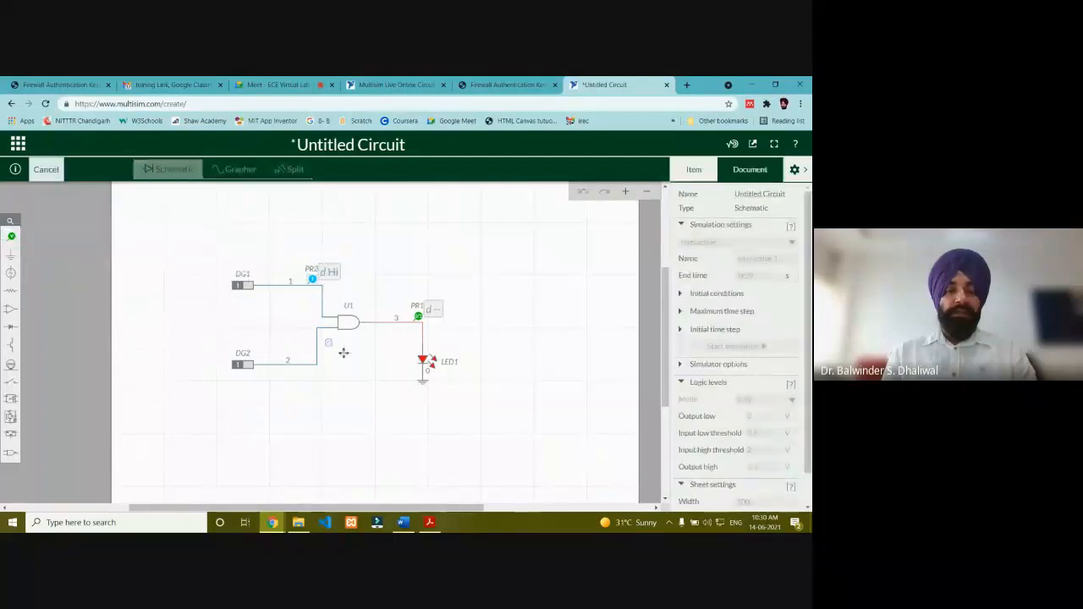
pyautogui.click(302, 358)
pyautogui.click(362, 251)
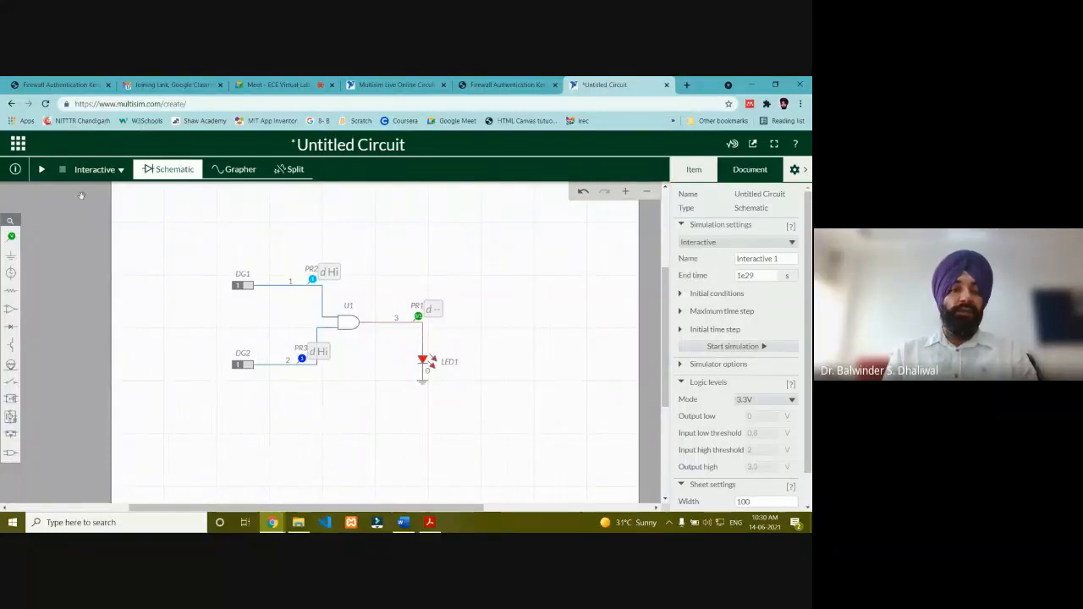
# Run the interactive simulation, view the probe plots in the Grapher, and show schematic and graph together in Split view
pyautogui.click(42, 170)
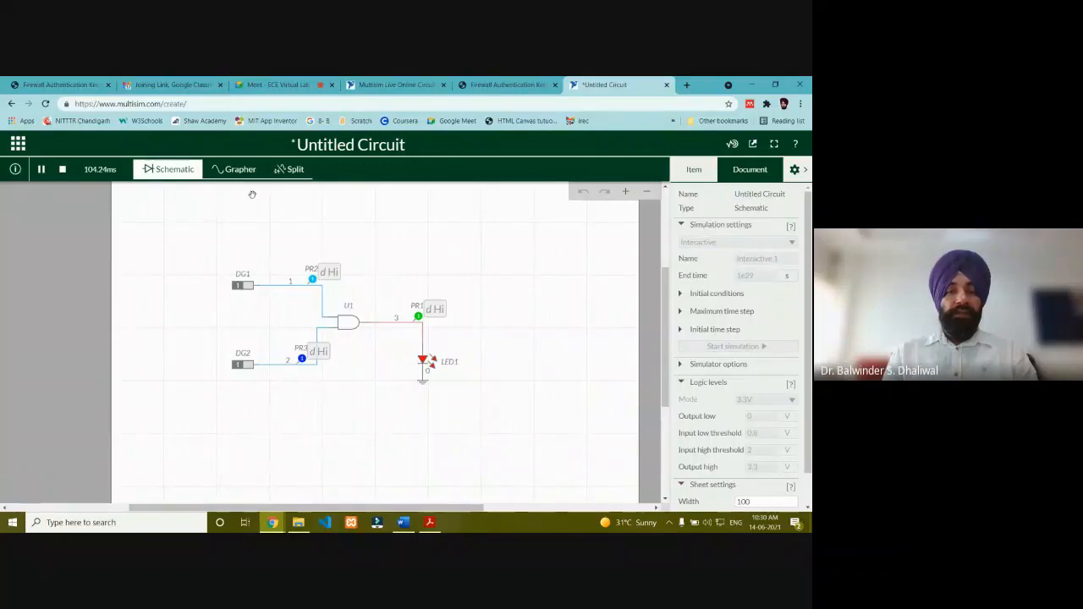
pyautogui.click(241, 170)
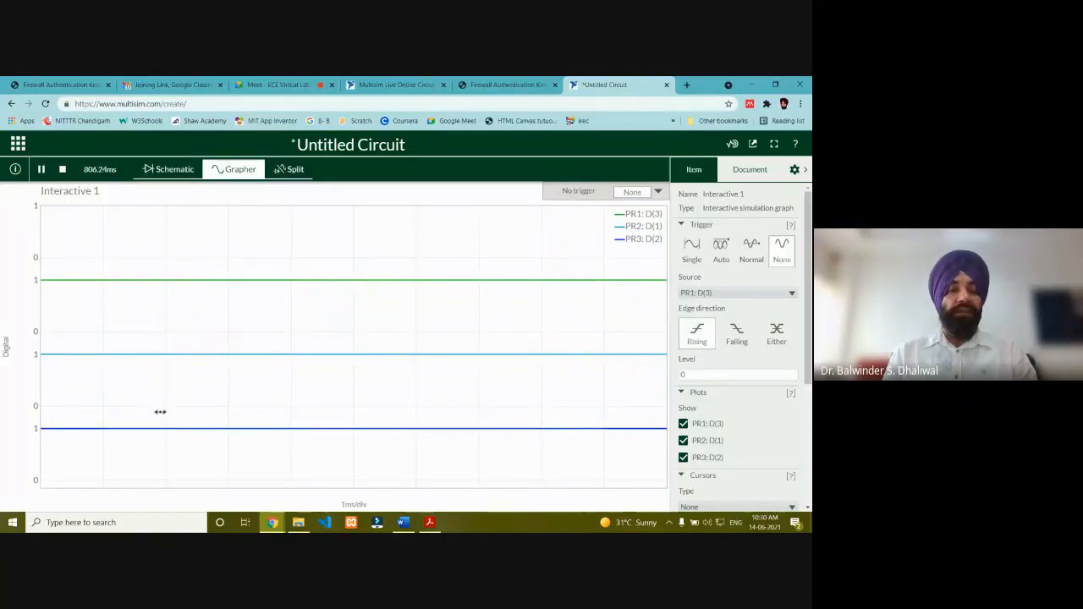
pyautogui.click(174, 170)
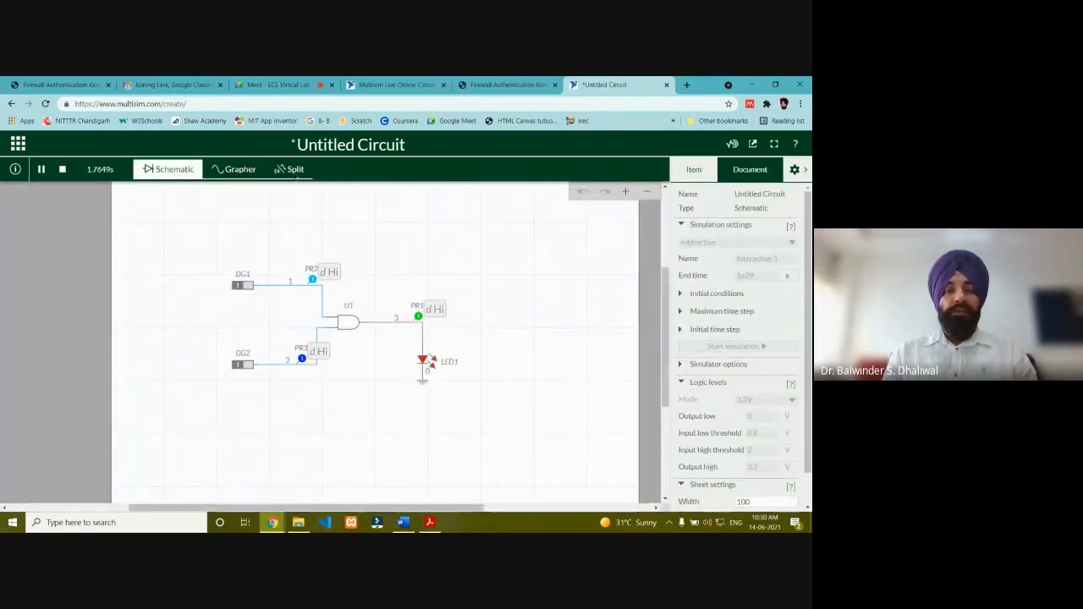
pyautogui.click(290, 169)
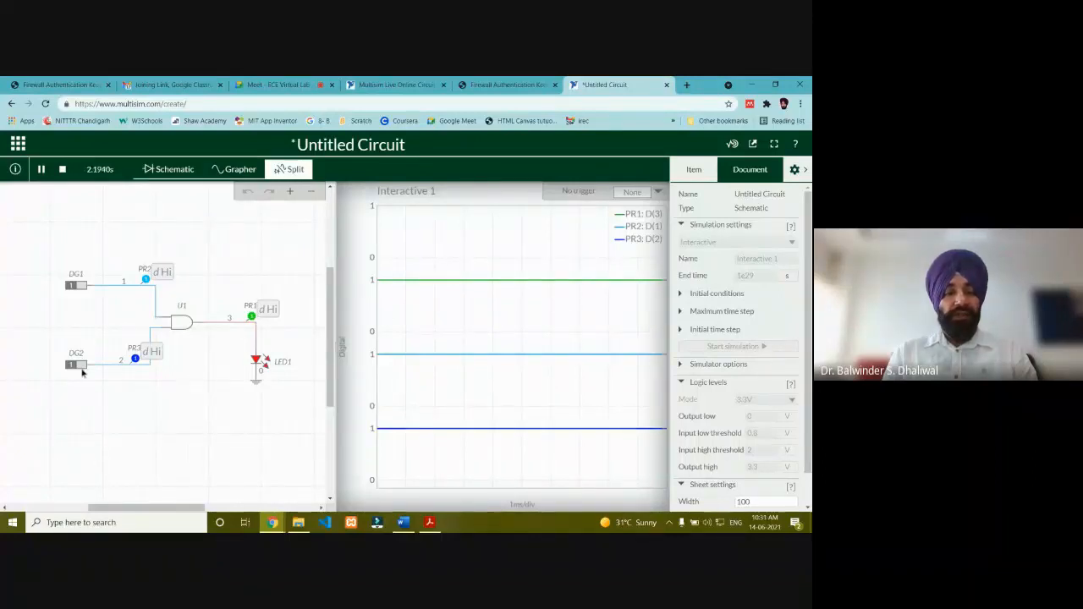
# Test the running AND gate against its plots by switching DG2 to 0 and back to 1, DG1 likewise, and DG2 to 0 again
pyautogui.click(78, 366)
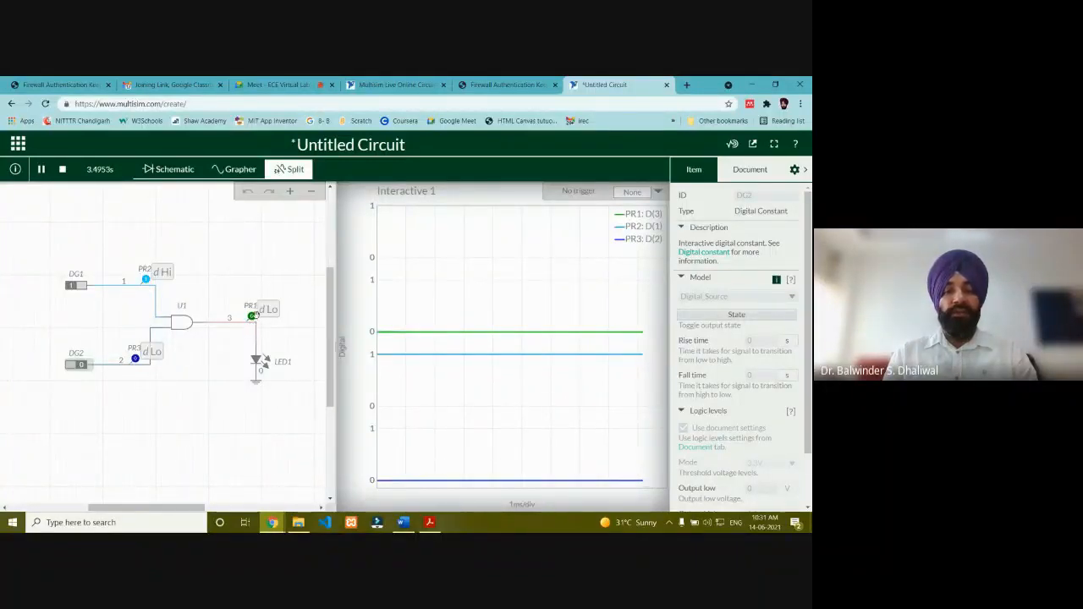
pyautogui.moveTo(401, 336)
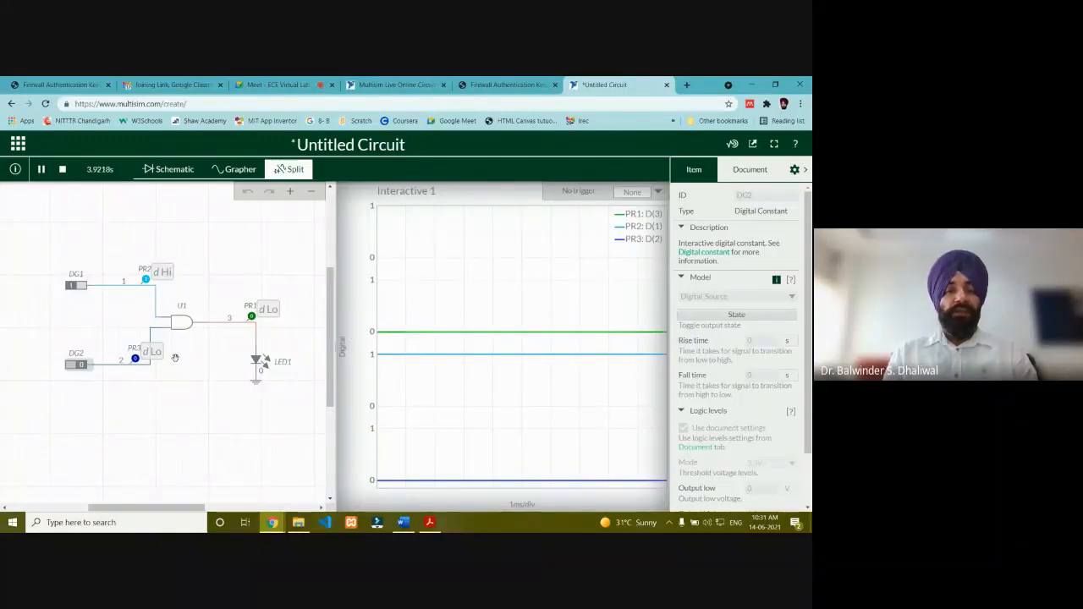
pyautogui.click(75, 366)
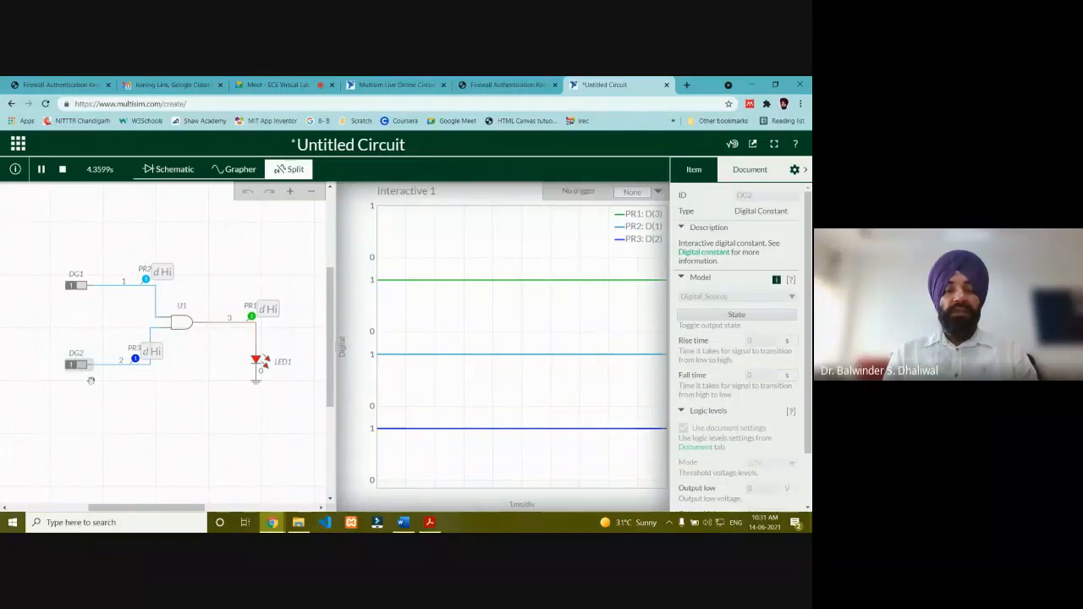
pyautogui.click(80, 289)
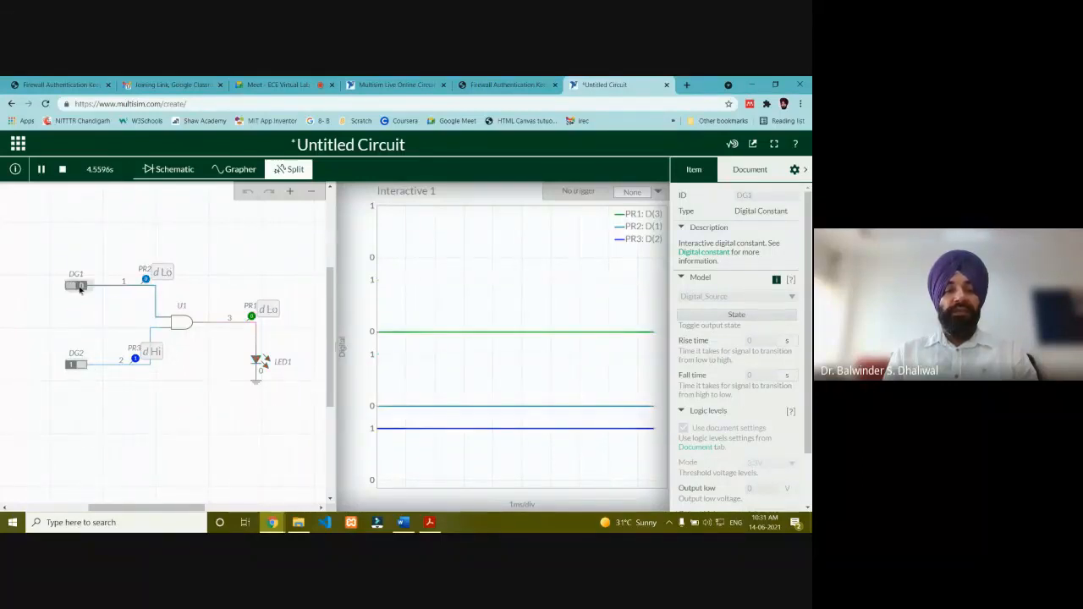
pyautogui.click(81, 286)
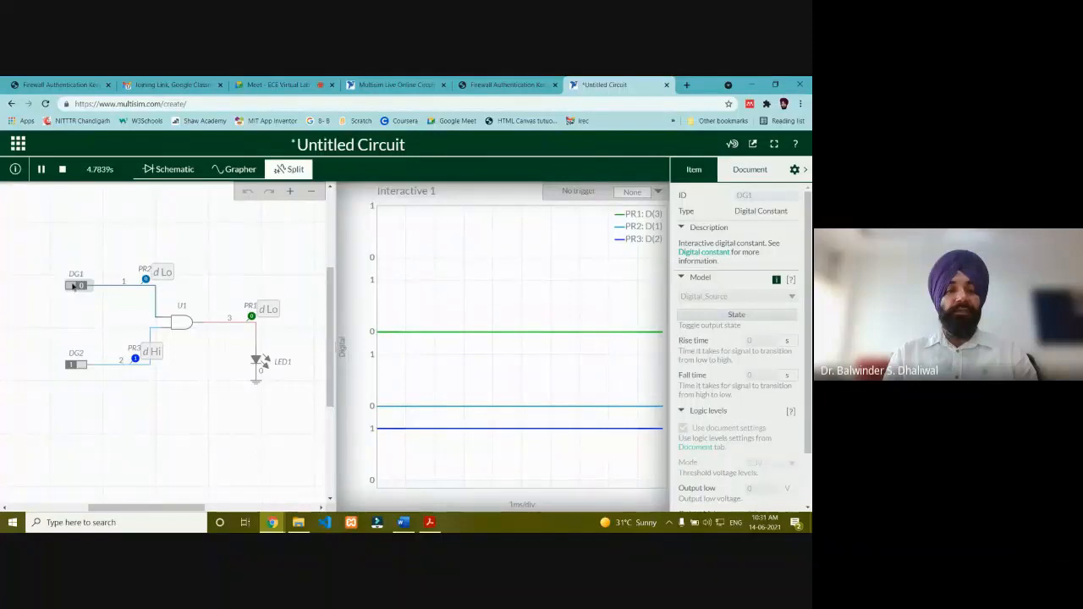
pyautogui.click(82, 366)
pyautogui.click(82, 366)
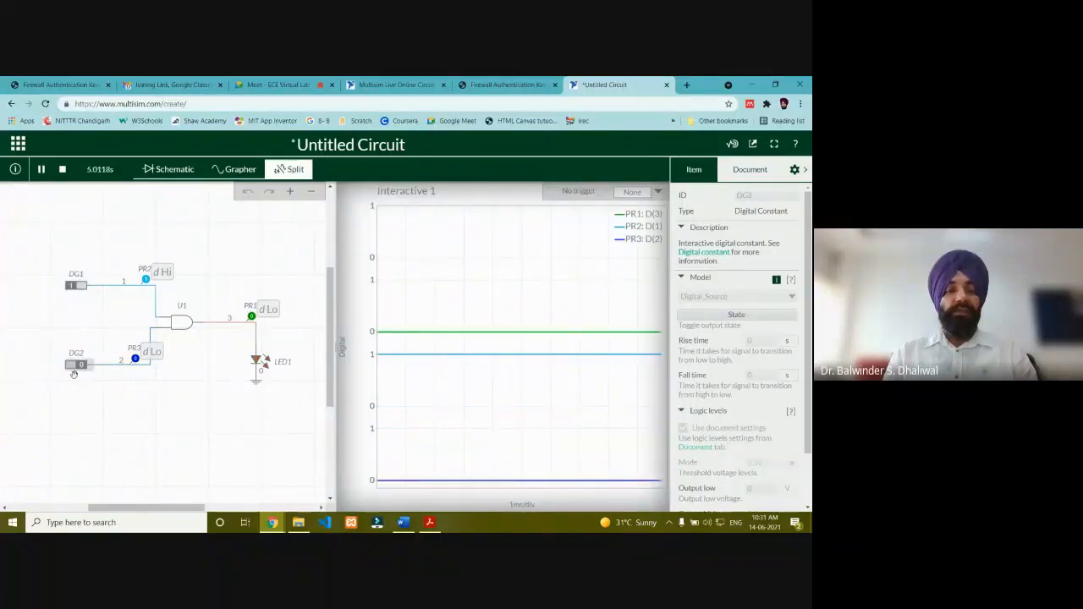
# Set DG2 to 1 in the AND gate circuit, stop the simulation, and return to the full schematic view
pyautogui.click(75, 368)
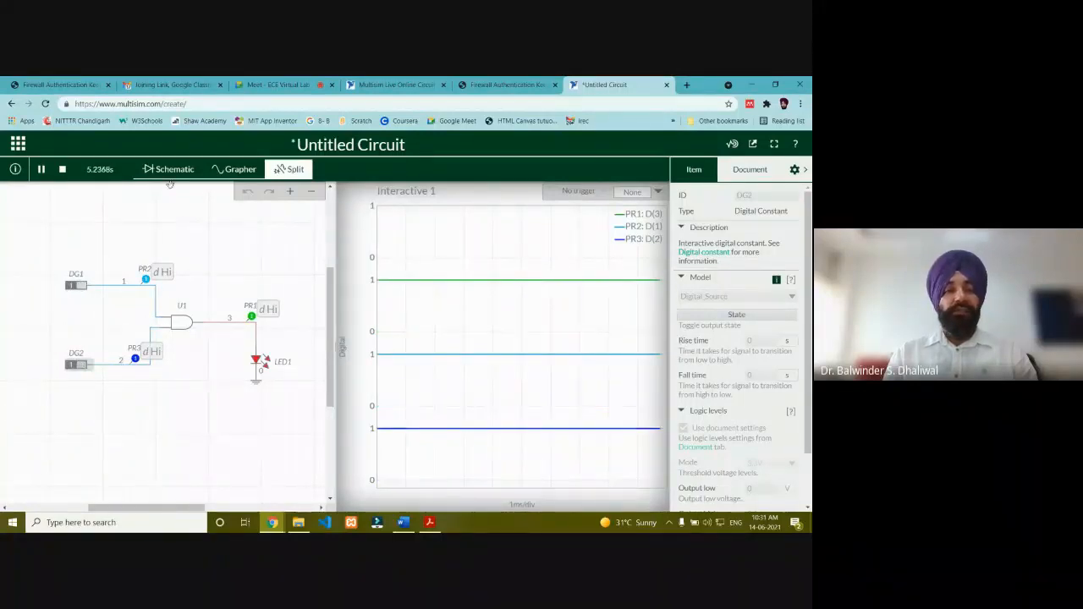
pyautogui.click(63, 169)
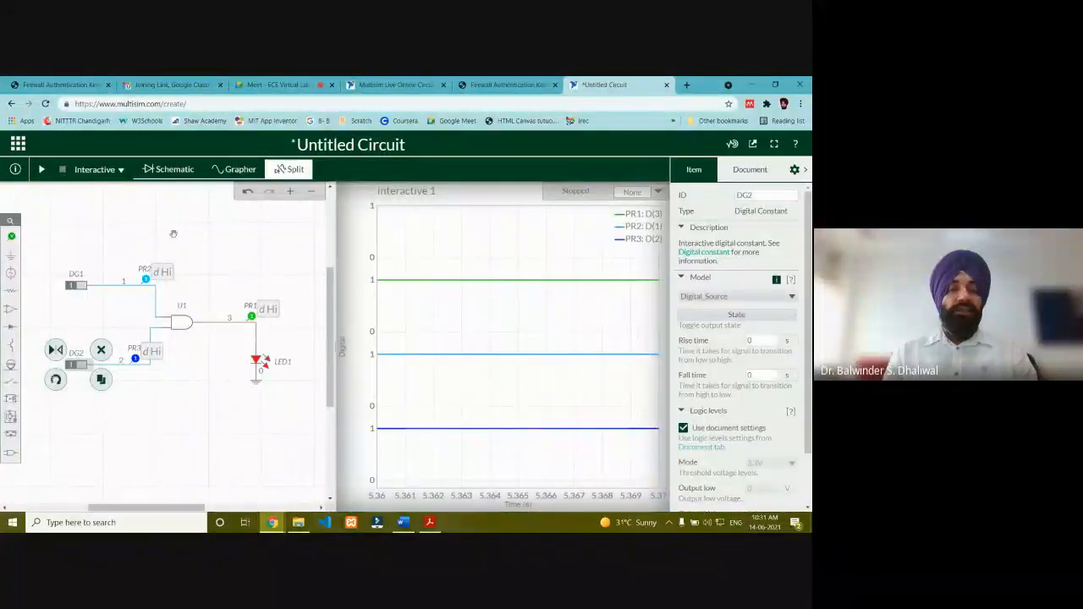
pyautogui.click(165, 168)
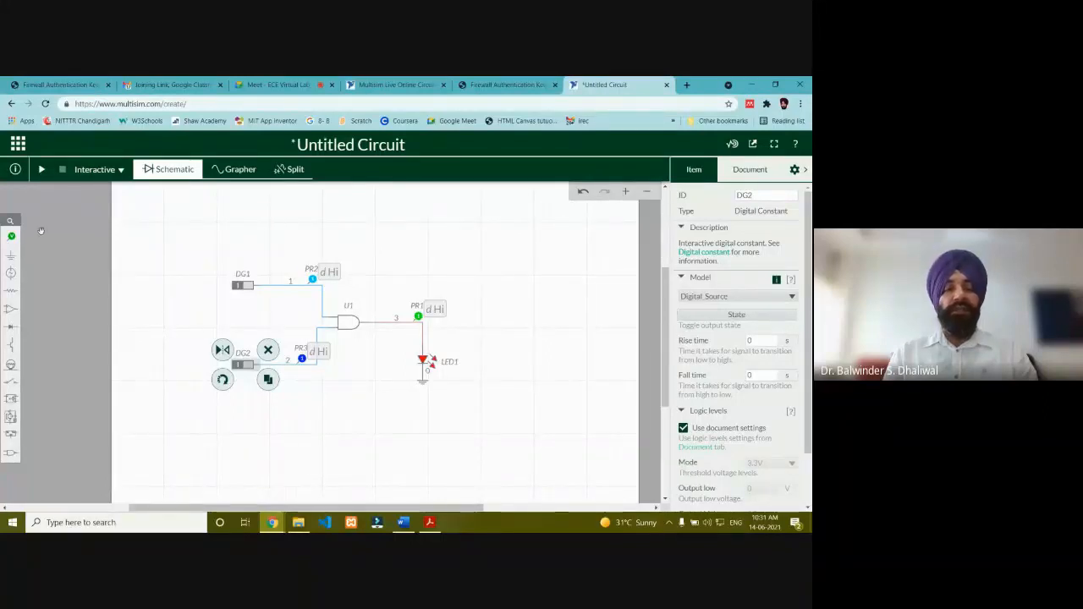
# Replace the AND gate U1 with a 2-Input OR gate placed between the digital constants and LED1
pyautogui.click(500, 279)
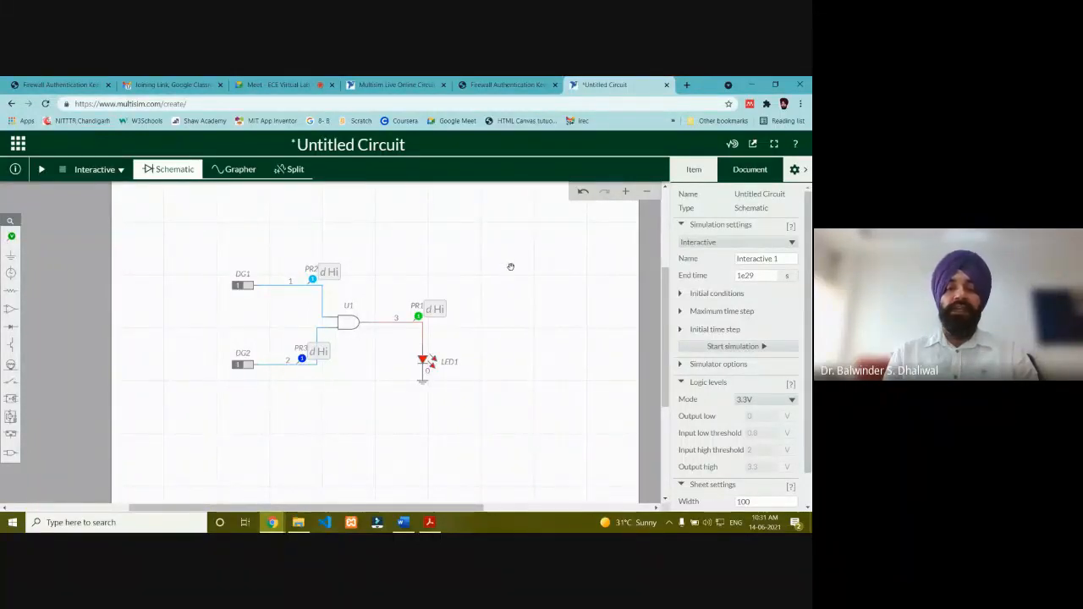
pyautogui.click(341, 323)
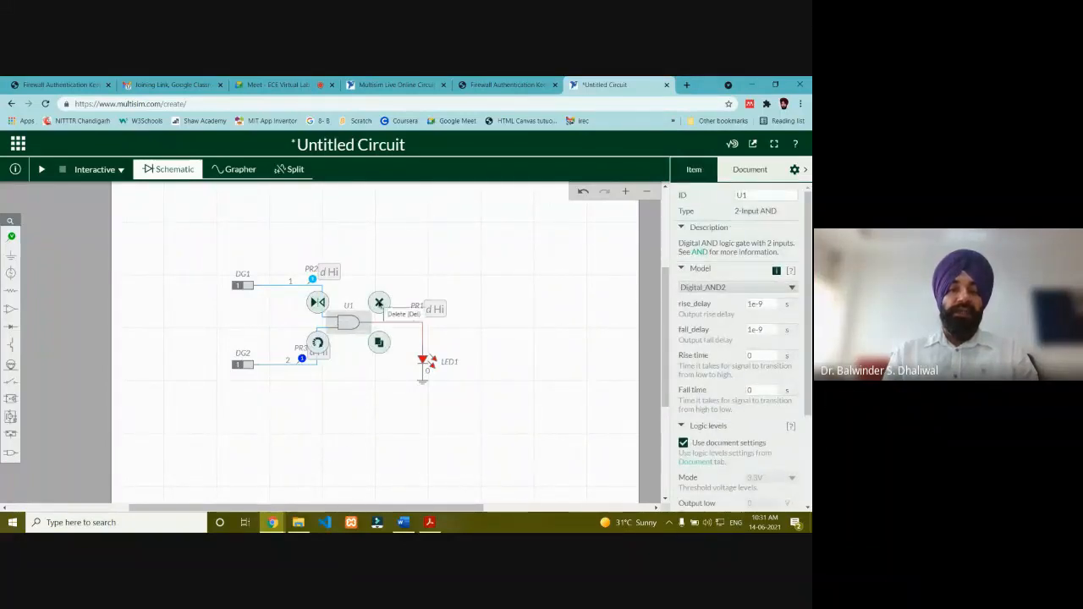
pyautogui.click(377, 300)
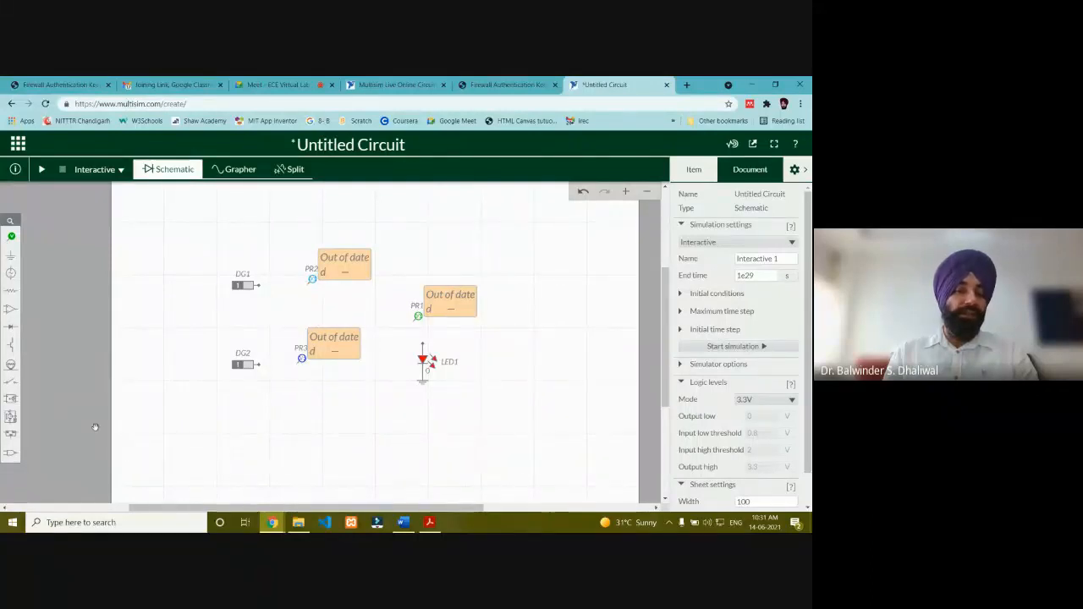
pyautogui.click(10, 453)
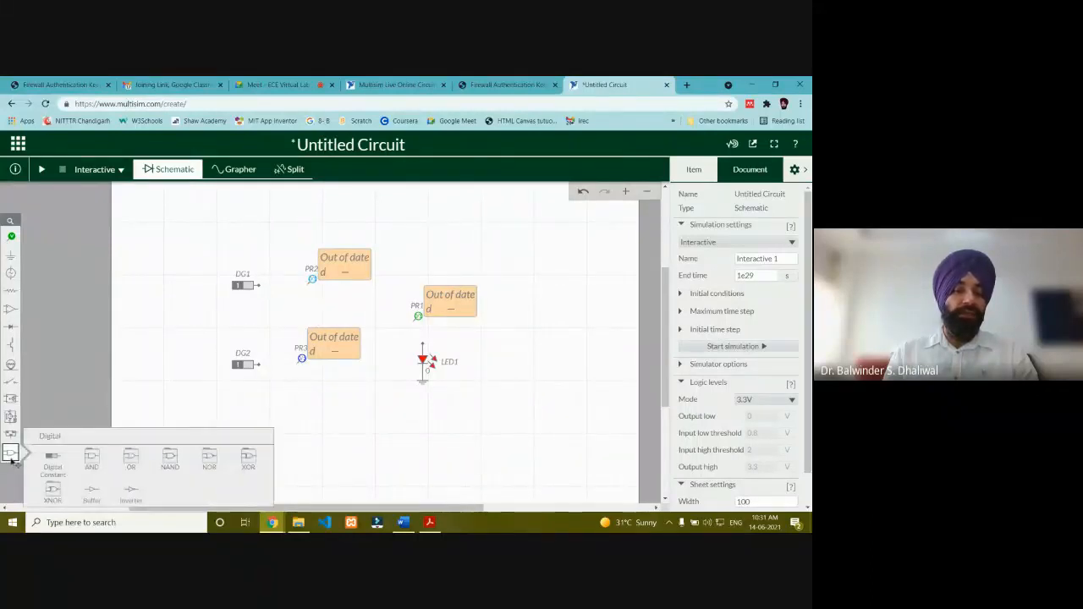
pyautogui.click(129, 463)
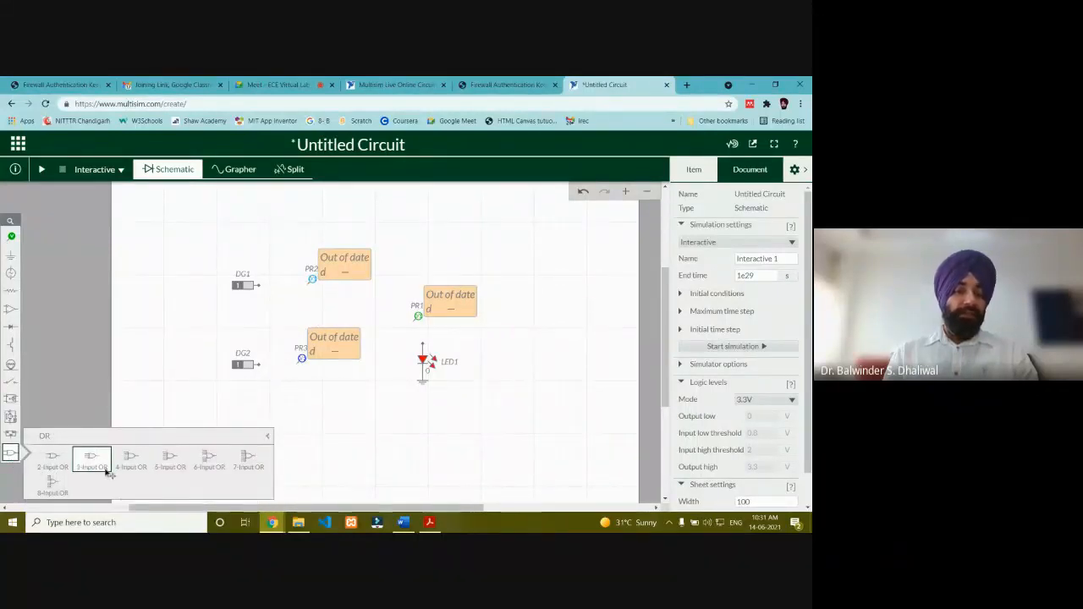
pyautogui.click(59, 467)
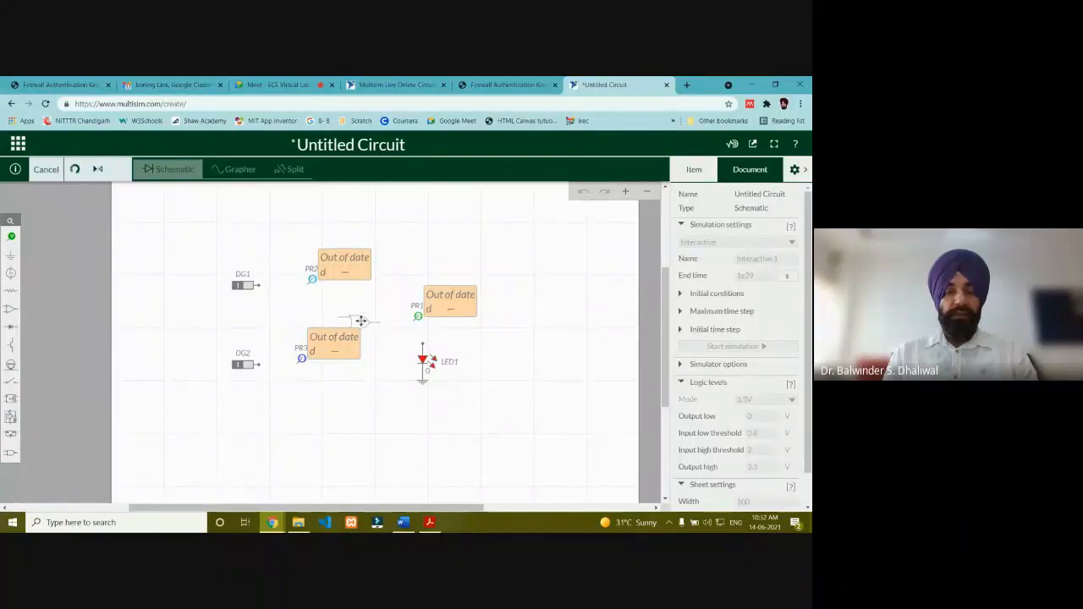
pyautogui.click(360, 321)
pyautogui.click(542, 353)
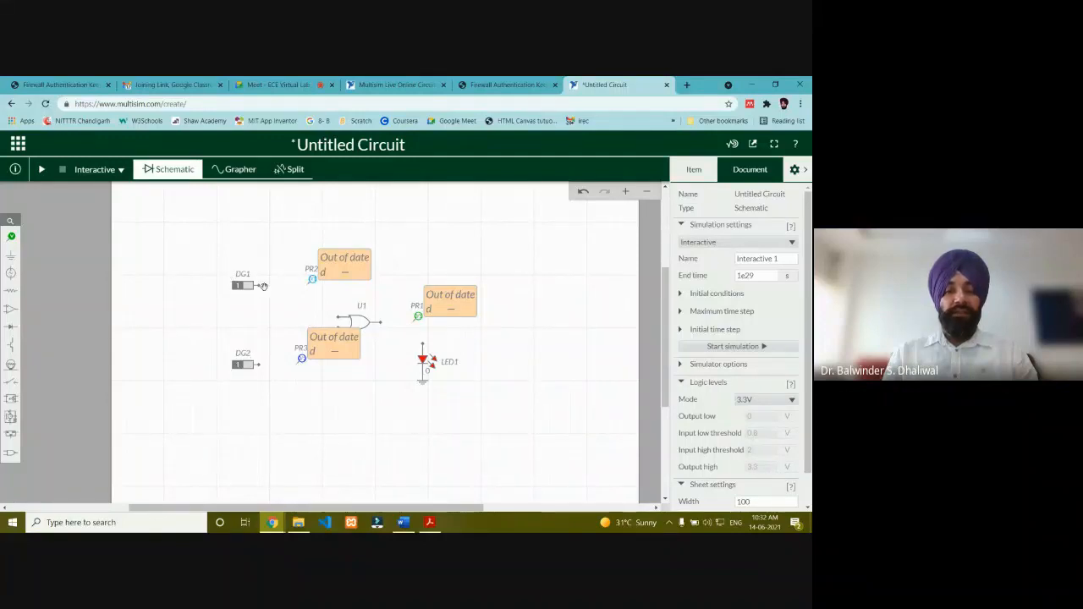
# Wire the output of DG1 to the upper input of the OR gate
pyautogui.click(259, 287)
pyautogui.click(269, 290)
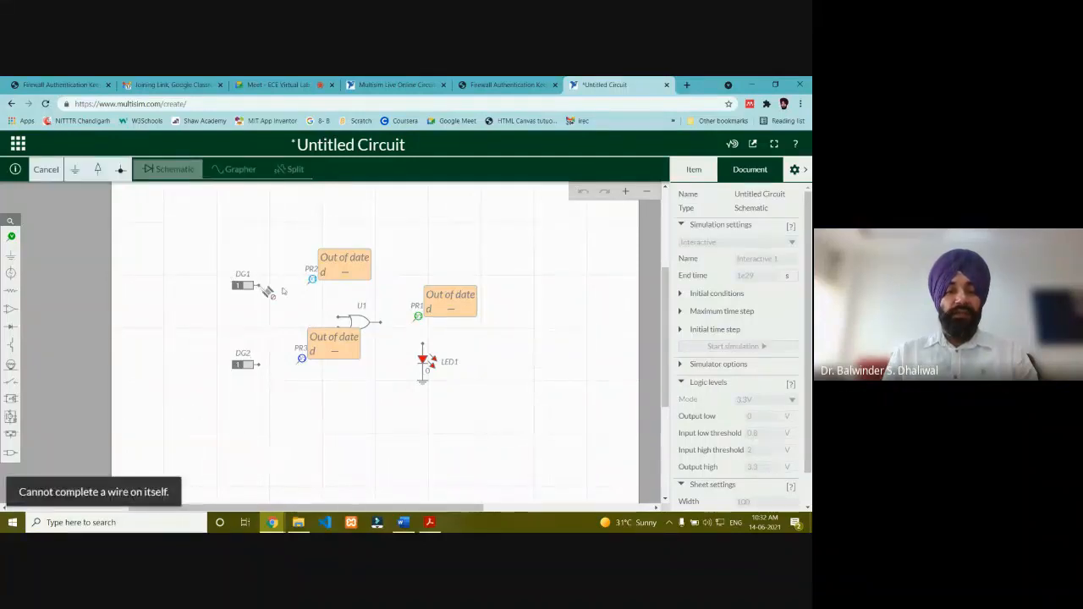
pyautogui.click(345, 321)
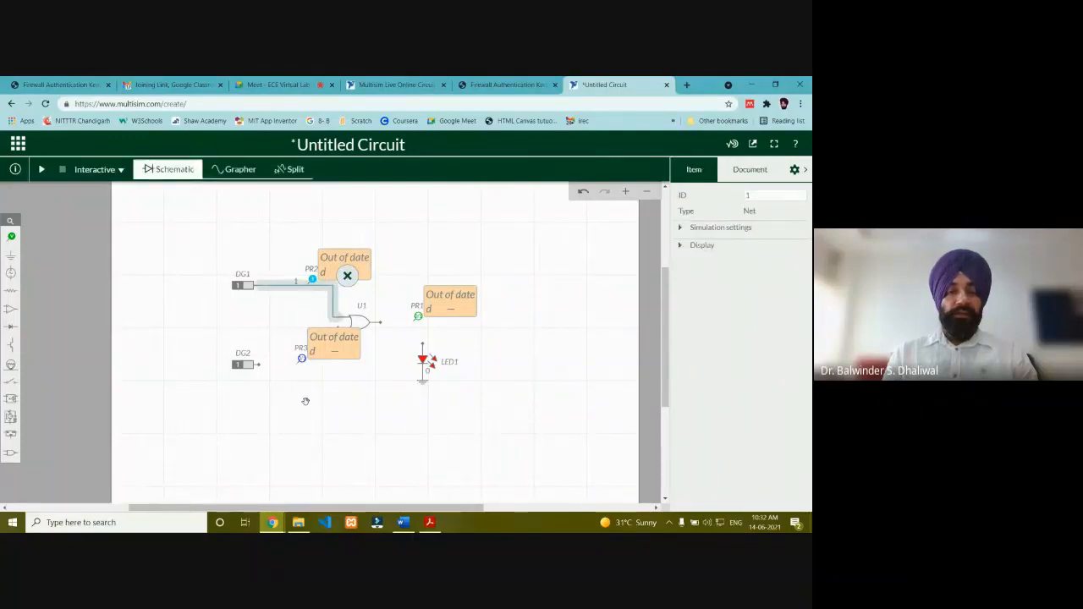
pyautogui.click(305, 401)
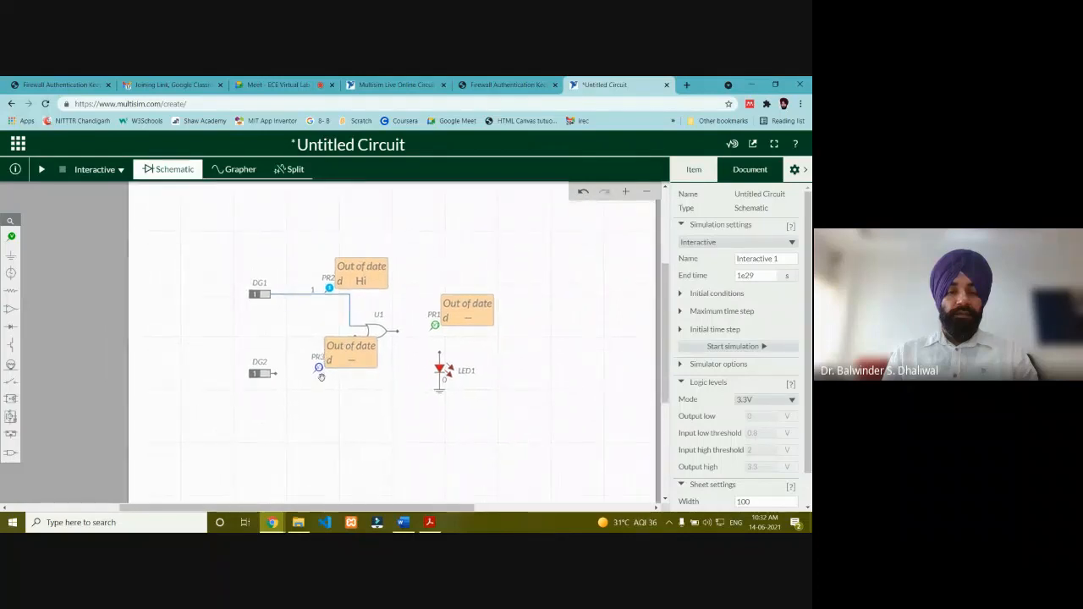
# Delete probe PR3 and wire the output of DG2 to the lower input of the OR gate
pyautogui.click(319, 366)
pyautogui.click(332, 352)
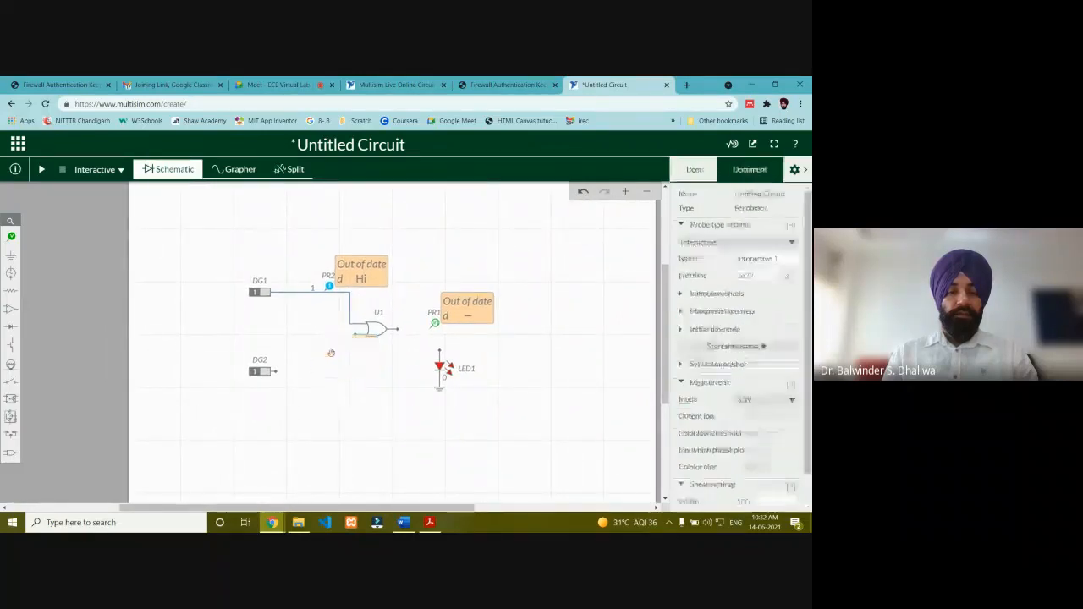
pyautogui.click(276, 373)
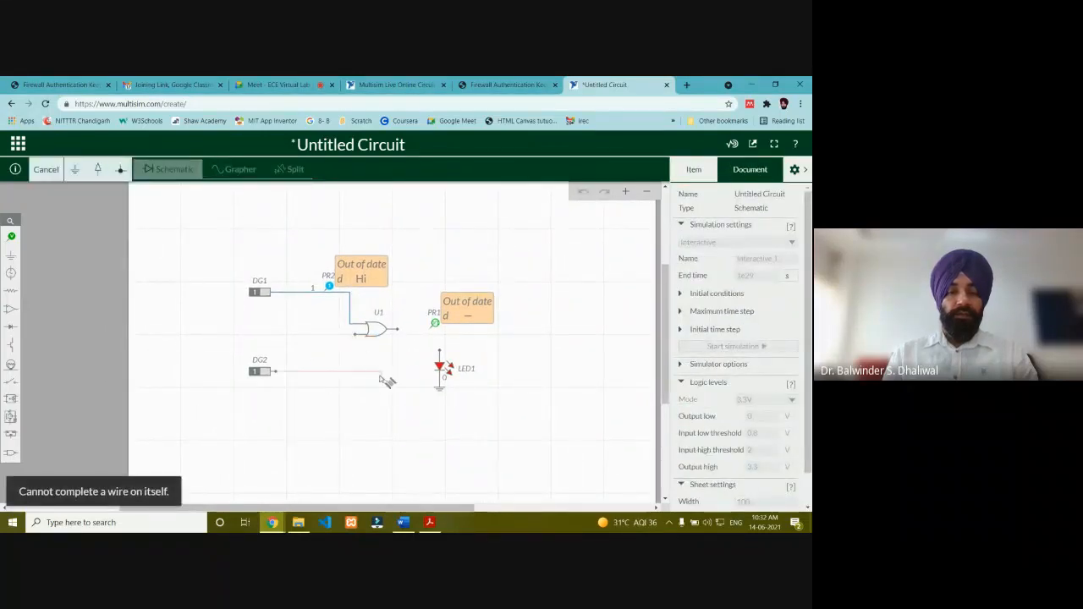
pyautogui.click(359, 338)
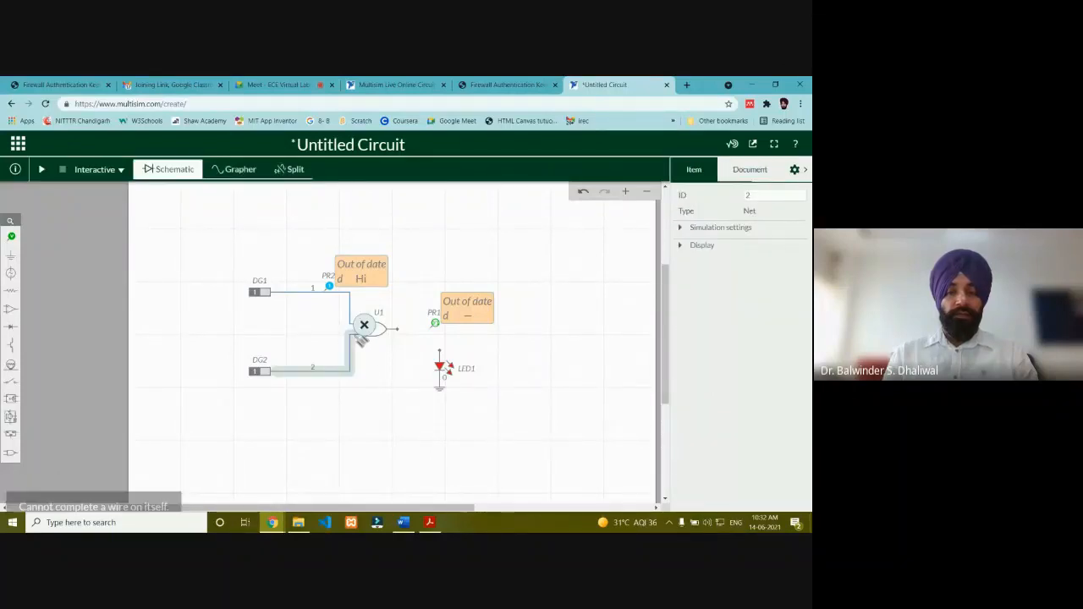
pyautogui.click(378, 377)
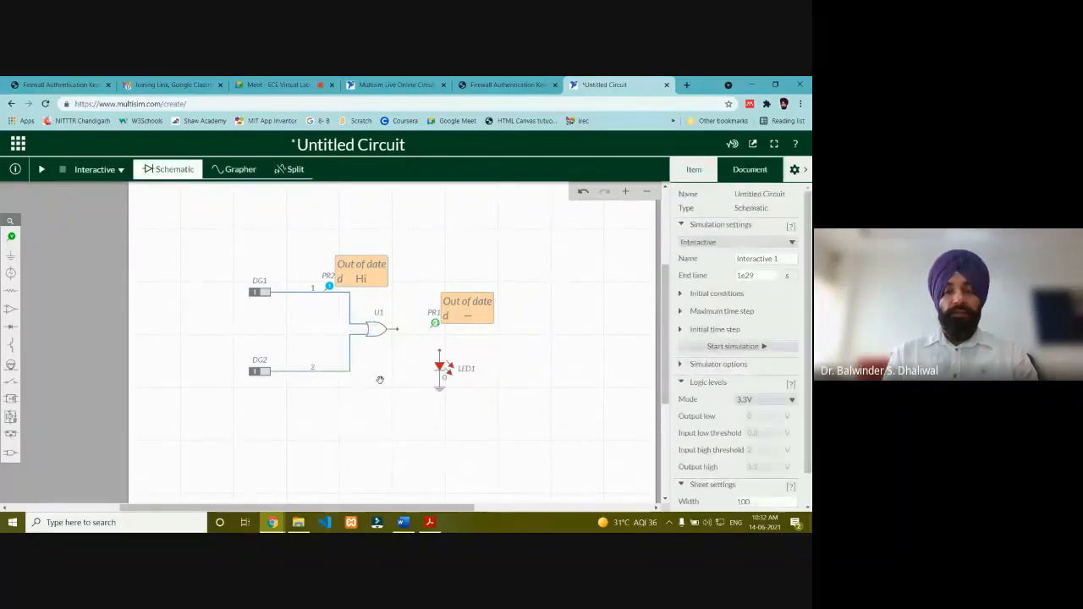
# Wire the OR gate's output to the upper terminal of LED1
pyautogui.click(398, 329)
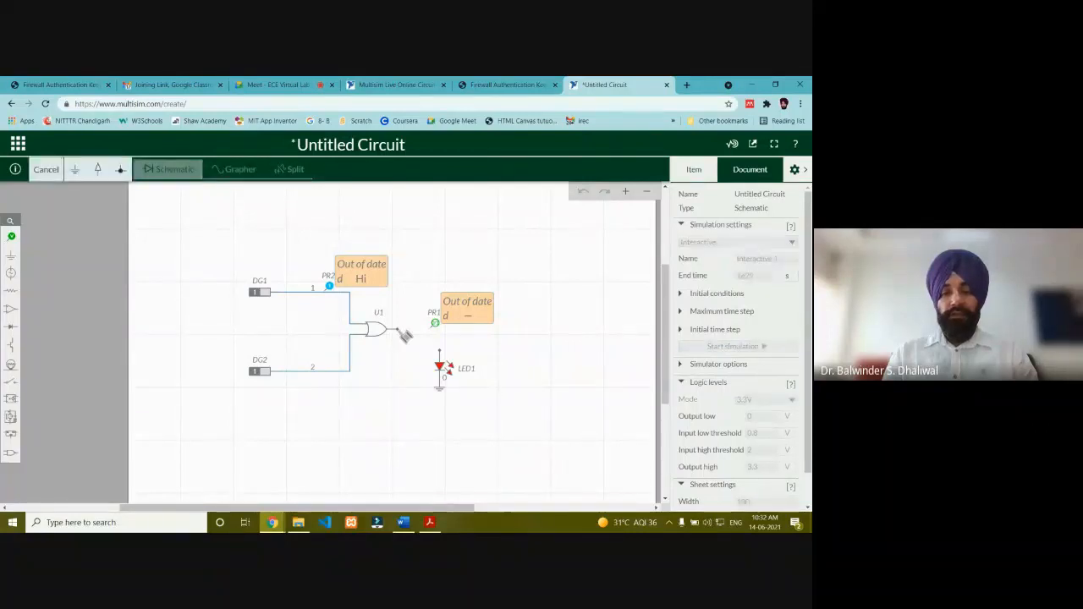
pyautogui.click(440, 356)
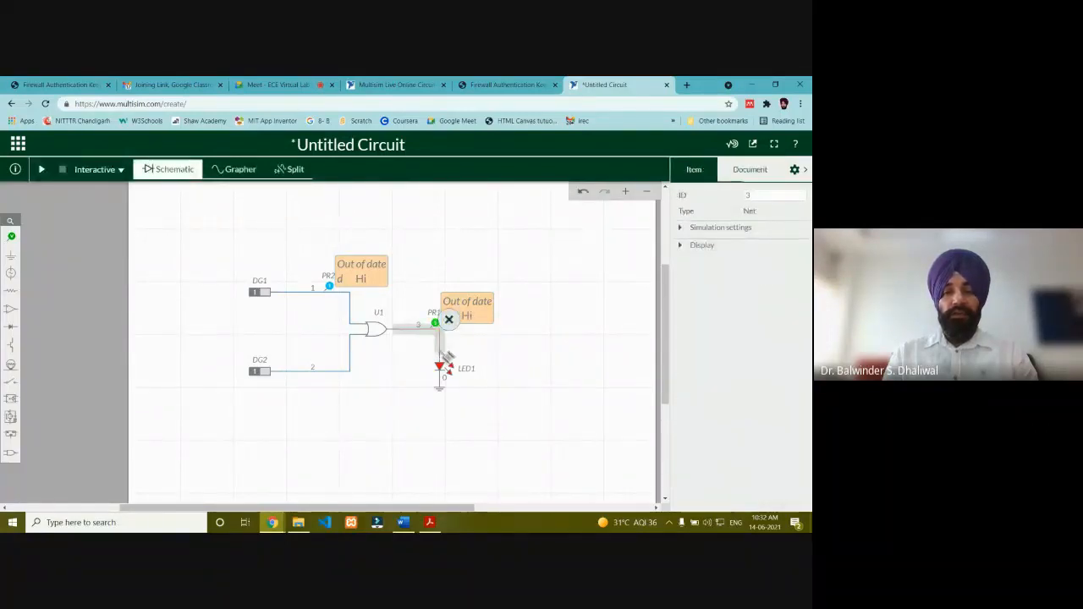
pyautogui.click(403, 375)
# Adjust probe PR1 on the output wire and shift probe PR2 slightly along the DG1 wire
pyautogui.moveTo(436, 322)
pyautogui.mouseDown()
pyautogui.moveTo(441, 313)
pyautogui.moveTo(431, 322)
pyautogui.mouseUp()
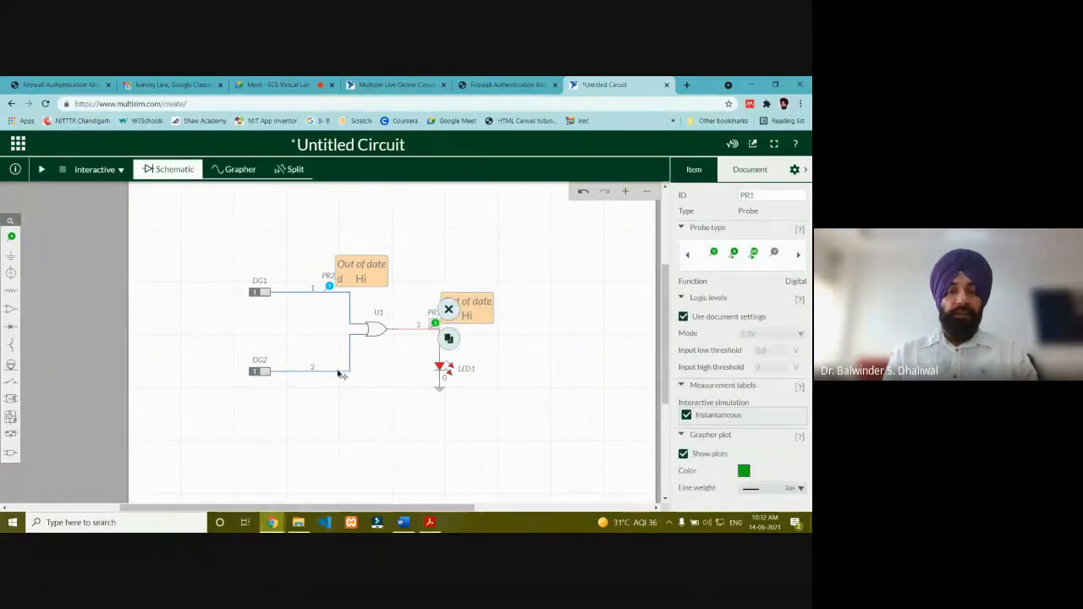
pyautogui.moveTo(336, 289)
pyautogui.mouseDown()
pyautogui.moveTo(346, 275)
pyautogui.moveTo(335, 286)
pyautogui.mouseUp()
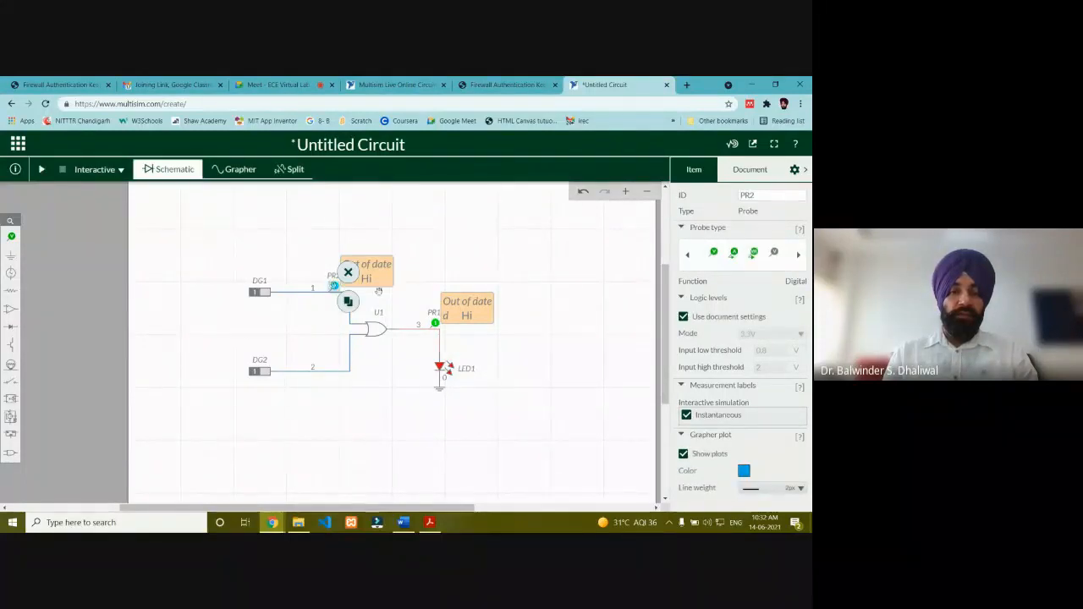
pyautogui.click(356, 384)
# Place a digital probe on the wire between DG2 and the OR gate
pyautogui.click(12, 238)
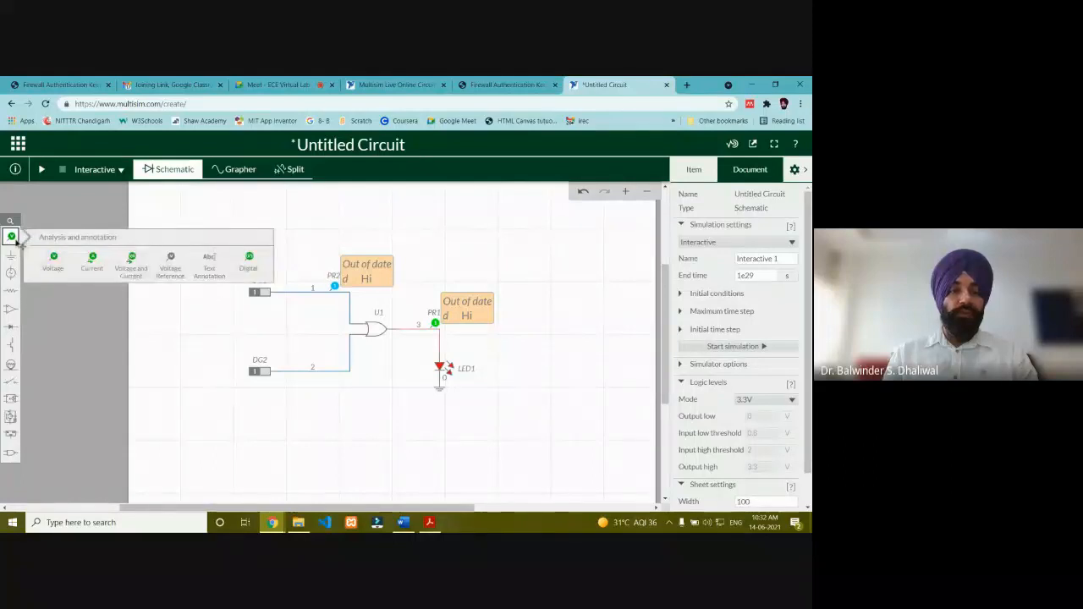
pyautogui.click(249, 267)
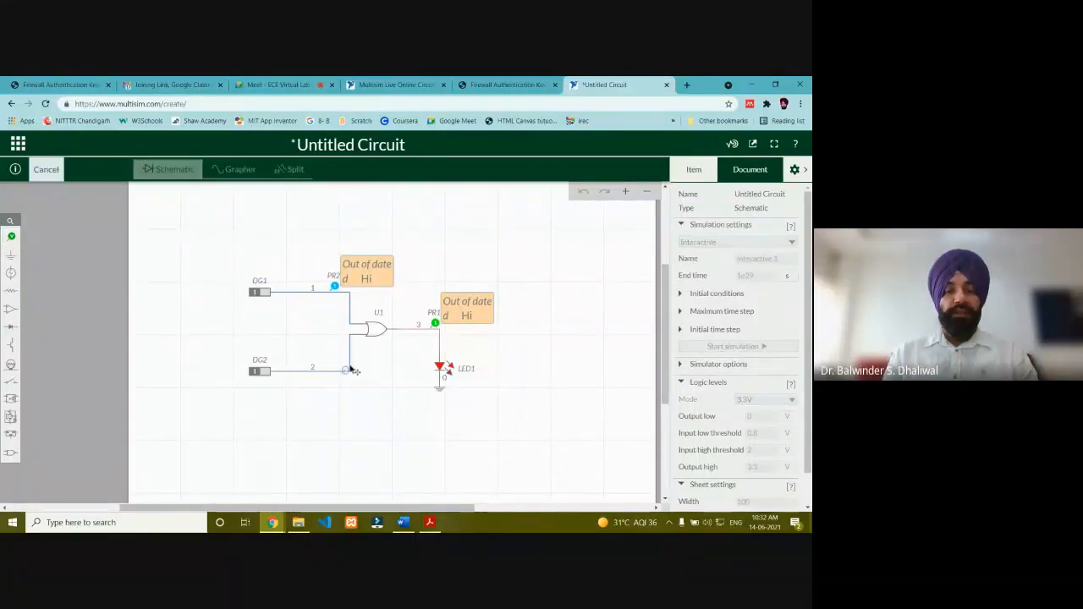
pyautogui.click(331, 361)
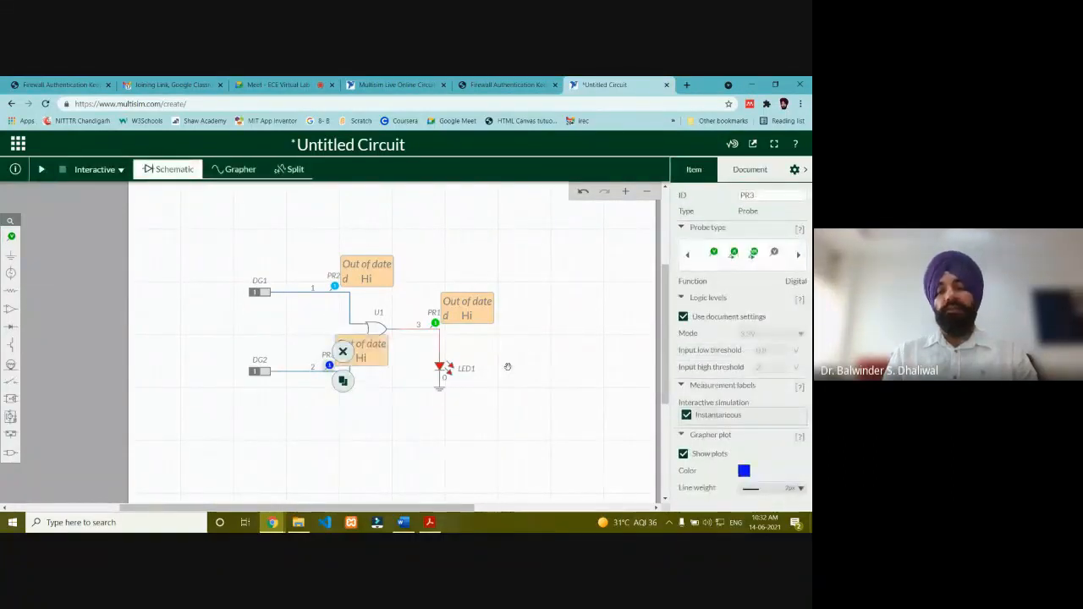
pyautogui.click(518, 358)
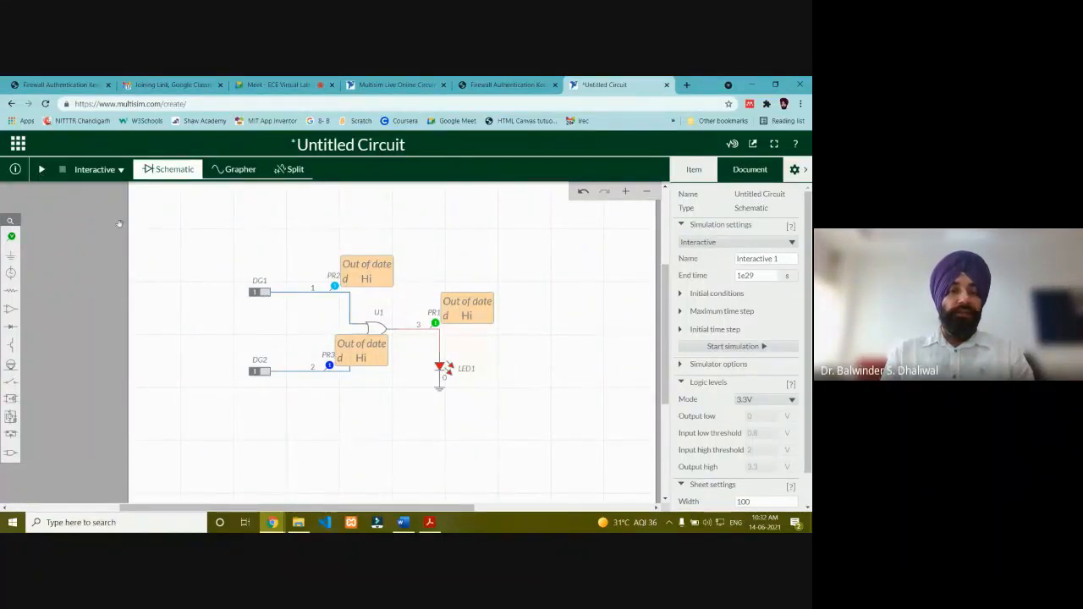
# Run the interactive simulation and switch DG1/DG2 through the input combinations 0/0, 0/1, 1/0 and 1/1
pyautogui.click(42, 169)
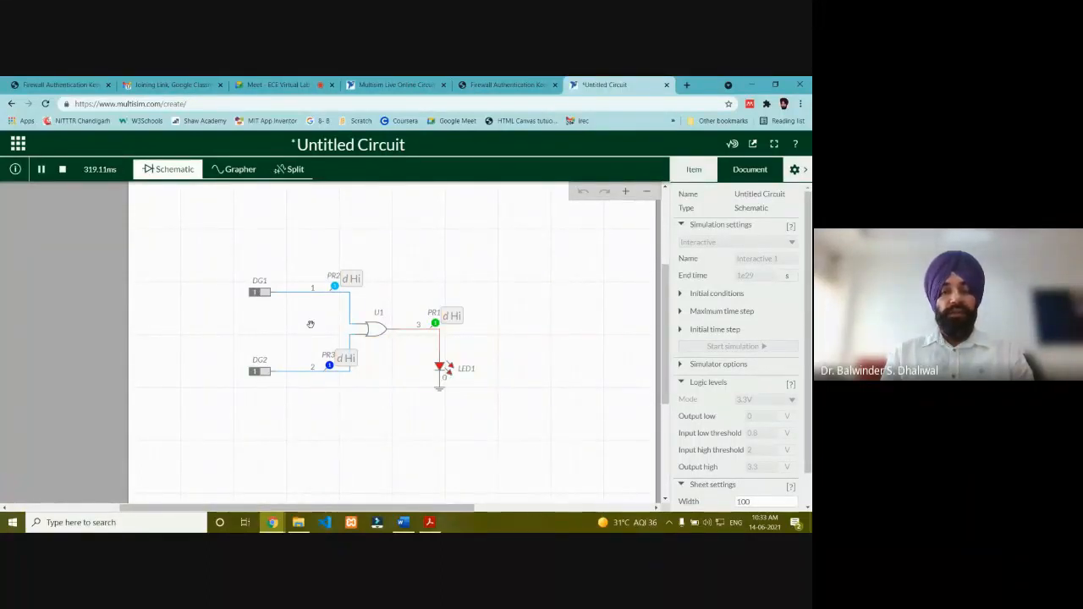
pyautogui.click(261, 293)
pyautogui.click(268, 374)
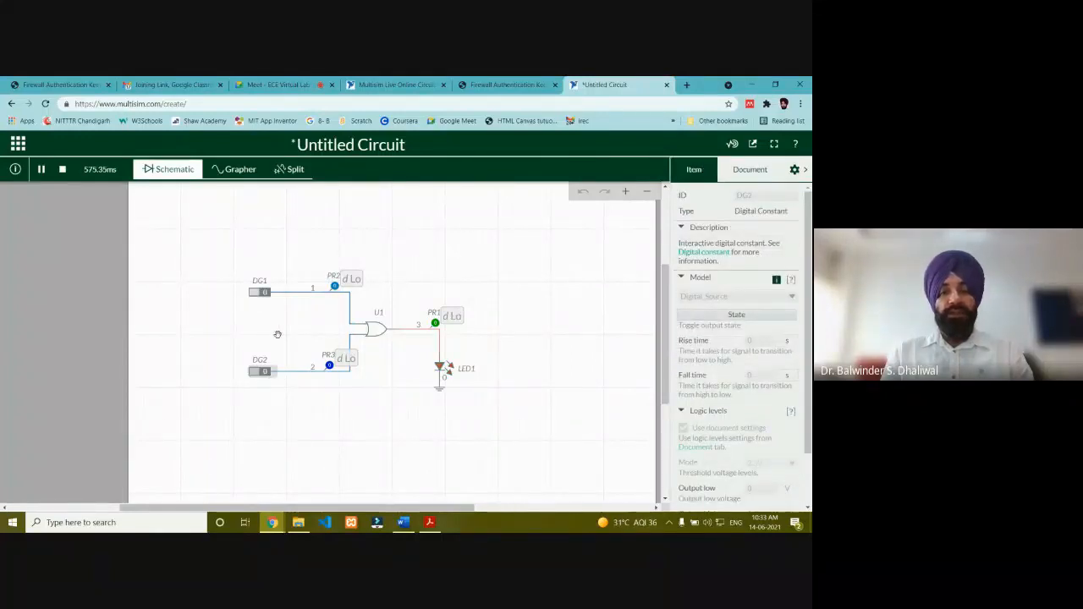
pyautogui.click(260, 372)
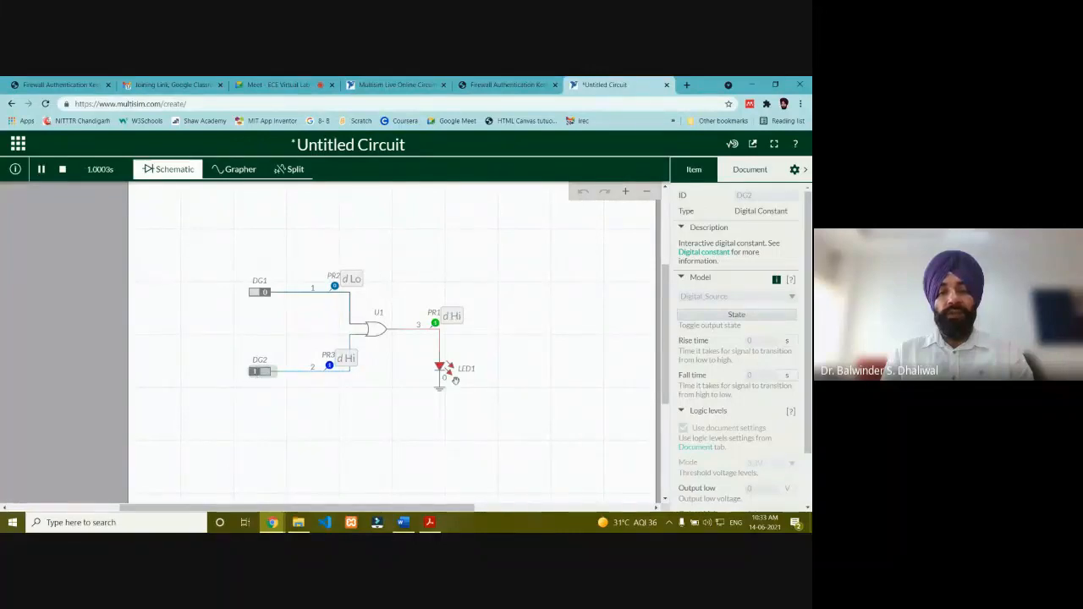
pyautogui.click(264, 372)
pyautogui.click(253, 294)
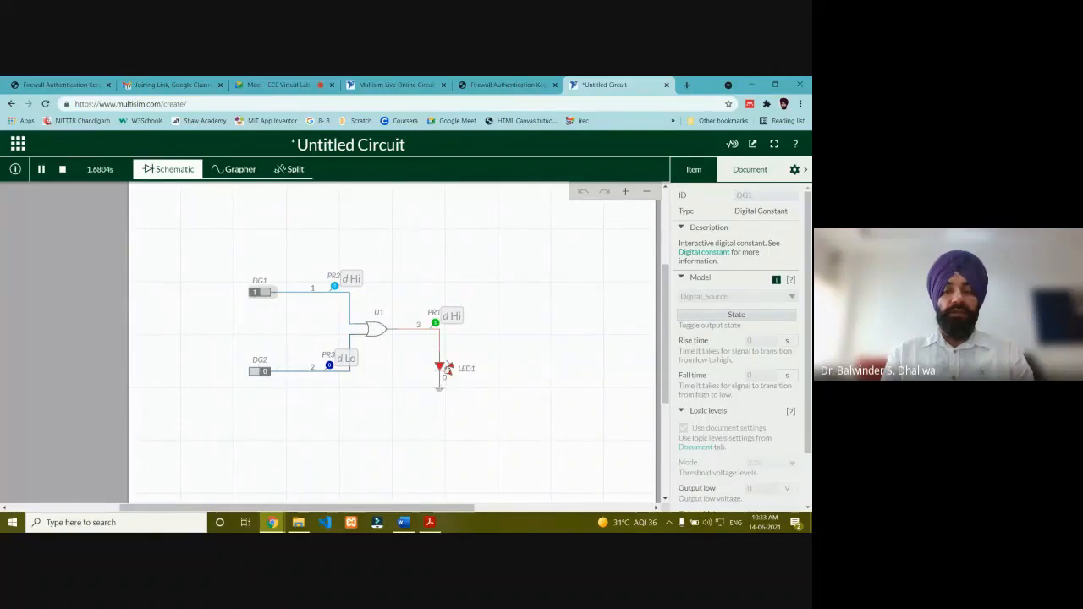
pyautogui.click(254, 375)
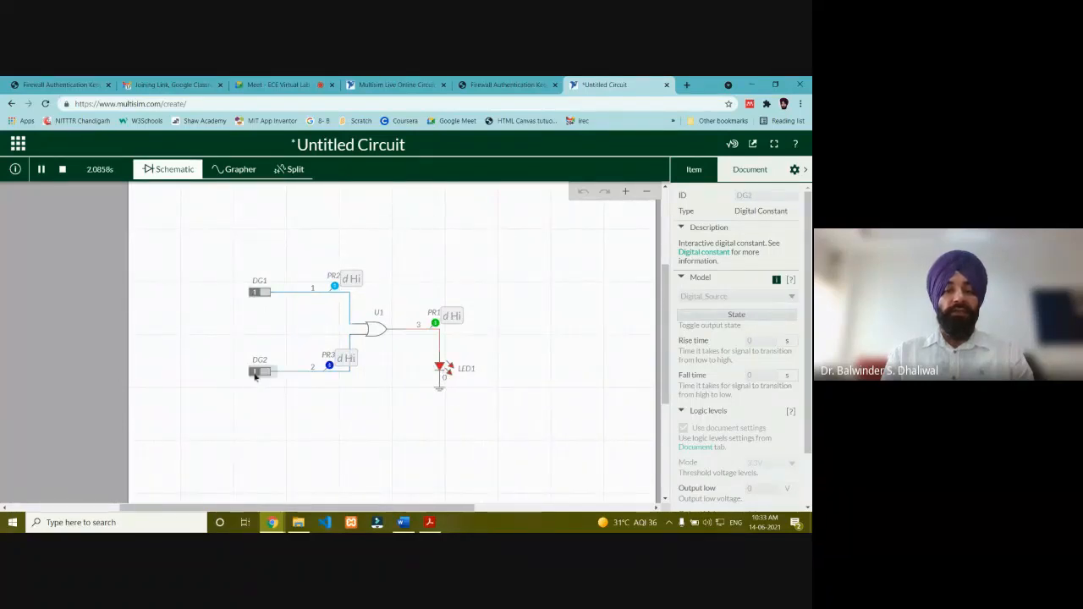
# Show the schematic and grapher side by side and switch DG1/DG2 through 0/1, 0/0, 0/1 and 1/1
pyautogui.click(288, 169)
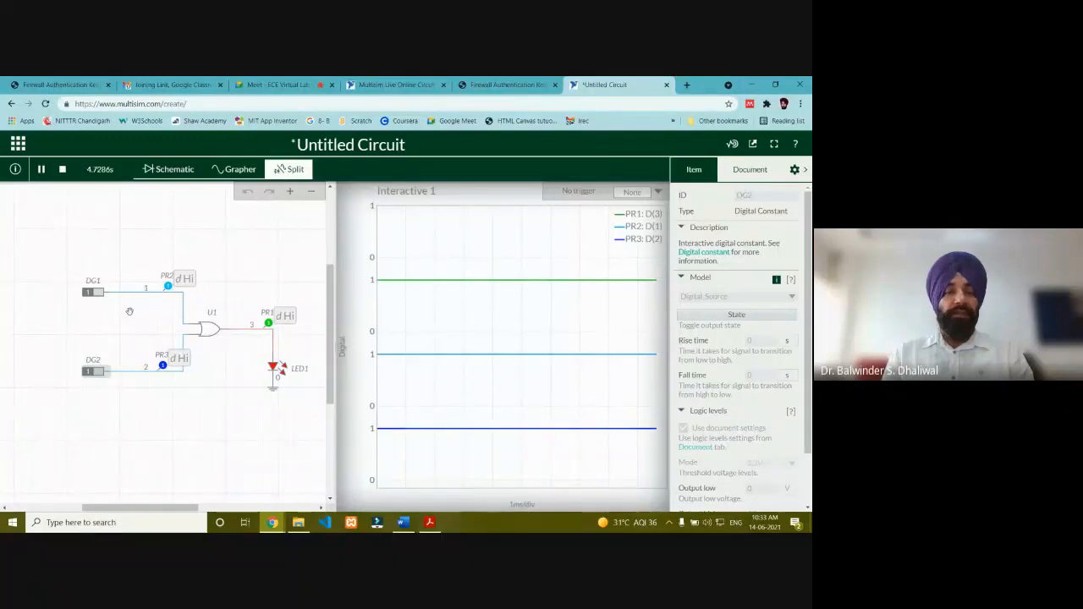
pyautogui.click(100, 293)
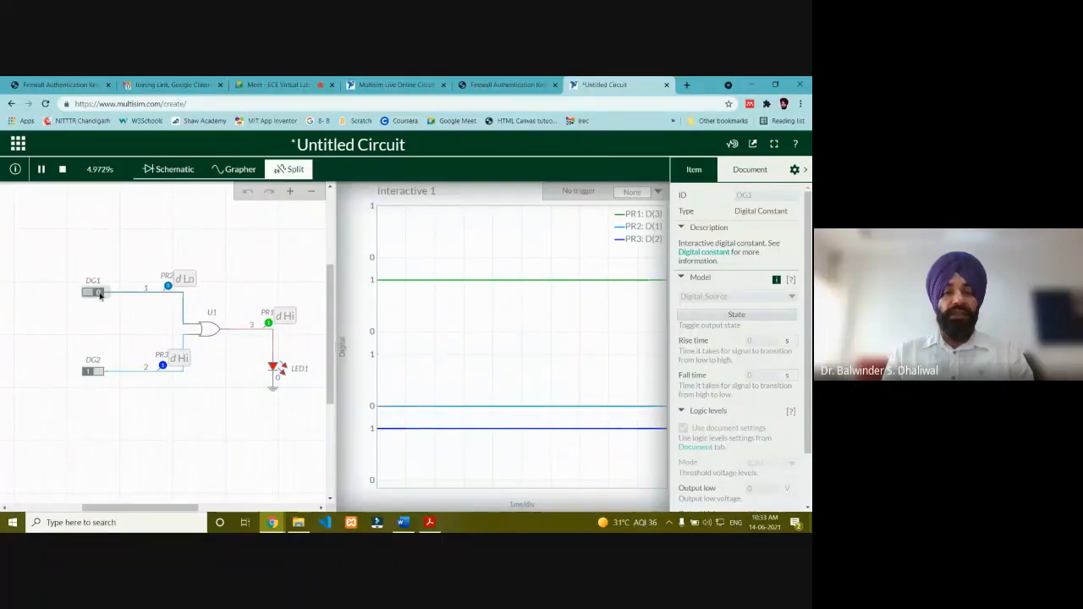
pyautogui.click(98, 373)
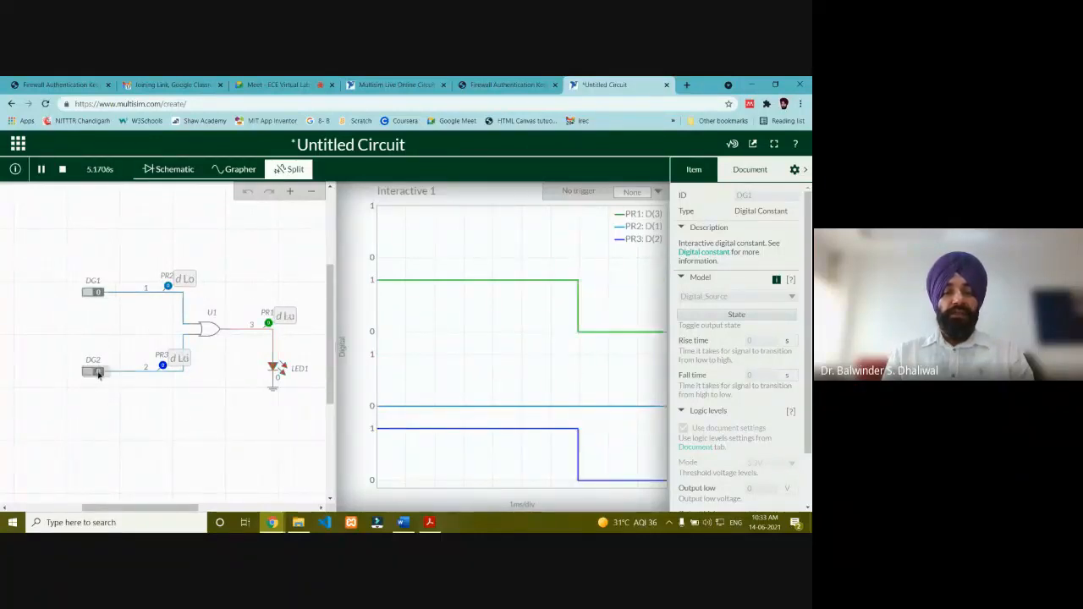
pyautogui.click(89, 374)
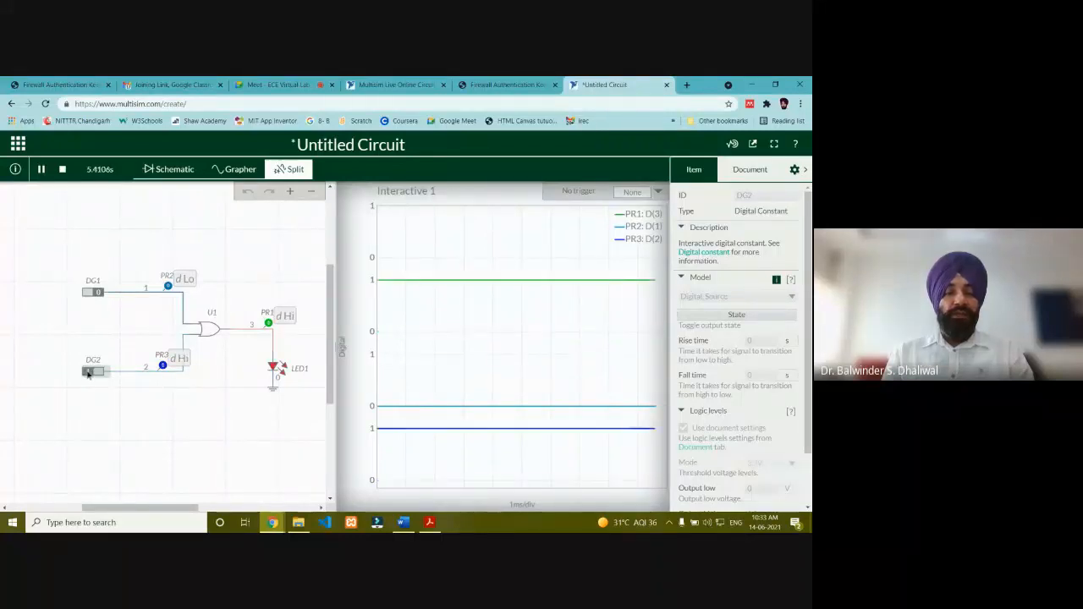
pyautogui.click(99, 292)
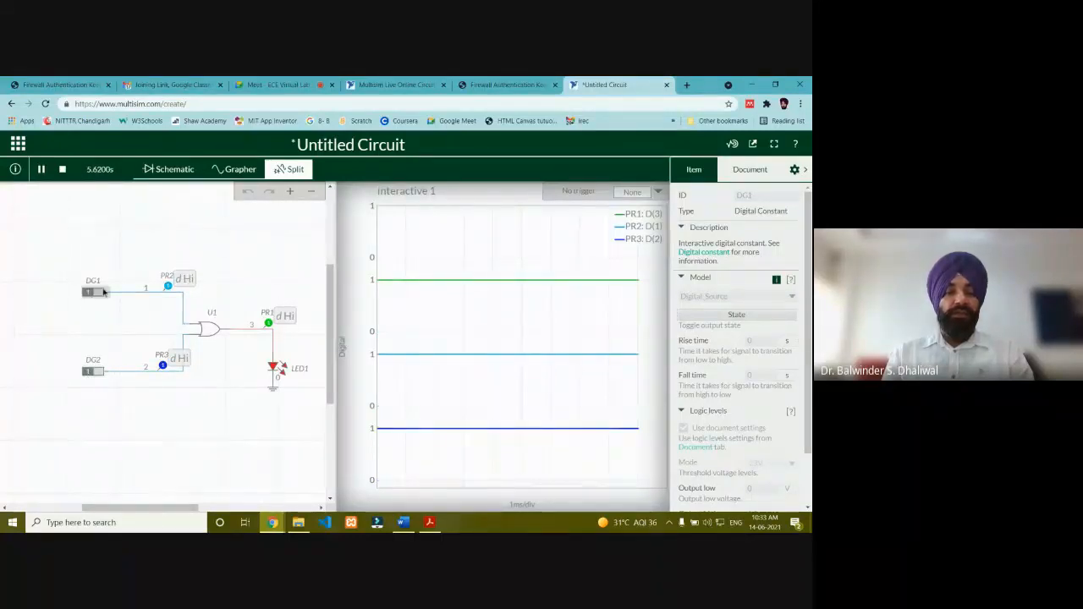
# Switch DG1/DG2 twice through the input combinations 0/1, 0/0, 1/0 and 1/1 while watching the OR gate output
pyautogui.click(100, 292)
pyautogui.click(98, 373)
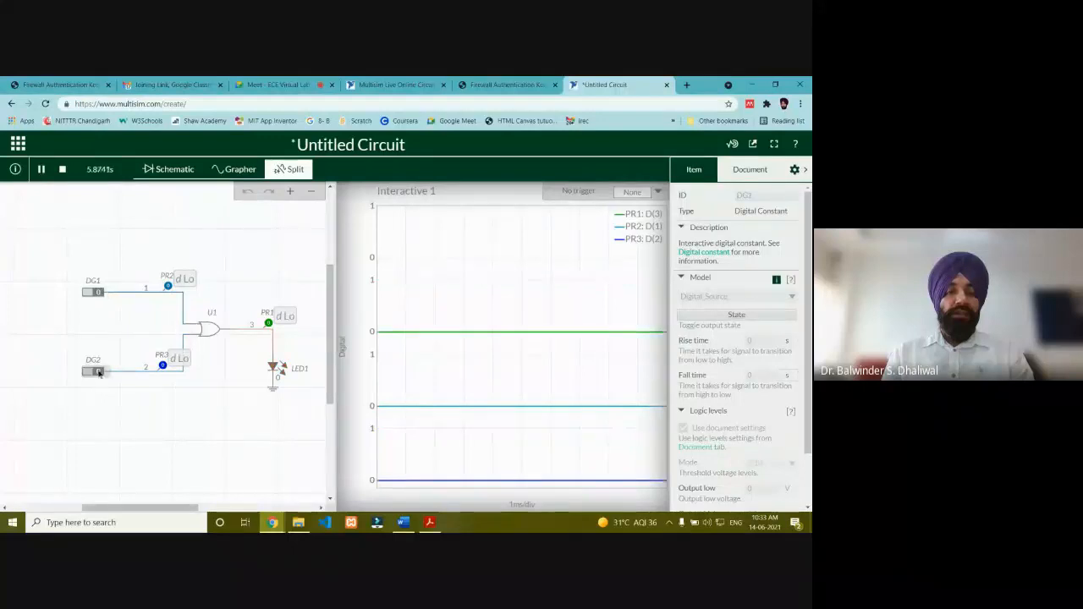
pyautogui.click(89, 293)
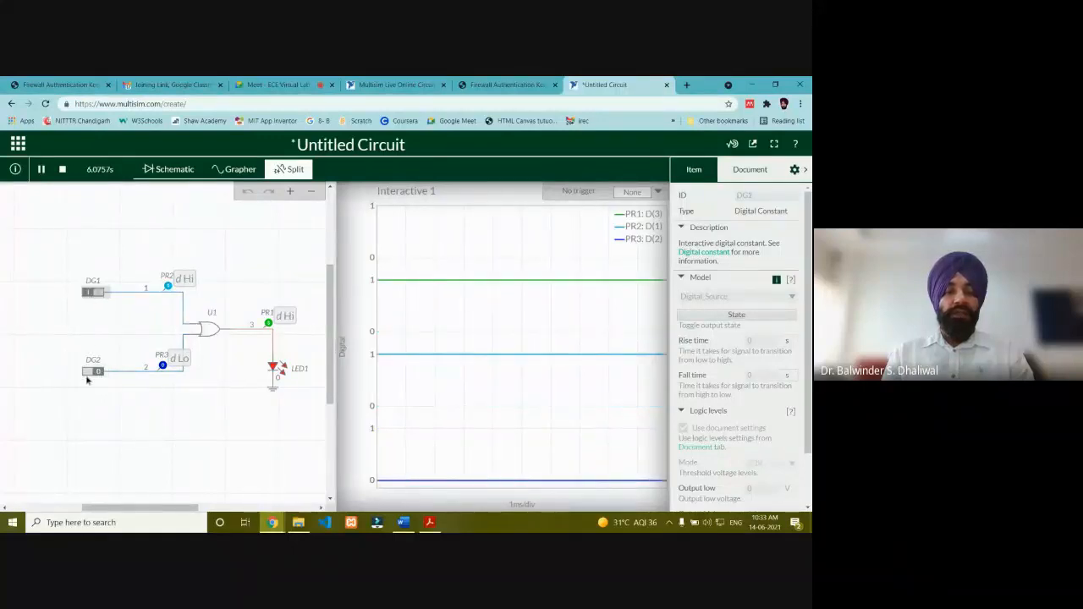
pyautogui.click(85, 374)
pyautogui.click(97, 292)
pyautogui.click(99, 373)
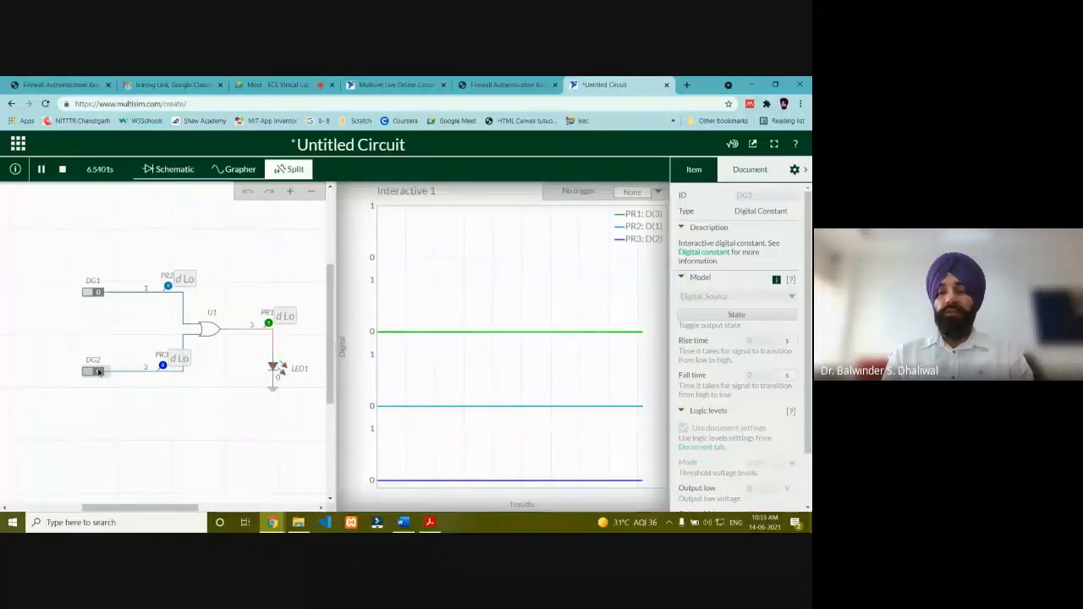
pyautogui.click(93, 293)
pyautogui.click(90, 374)
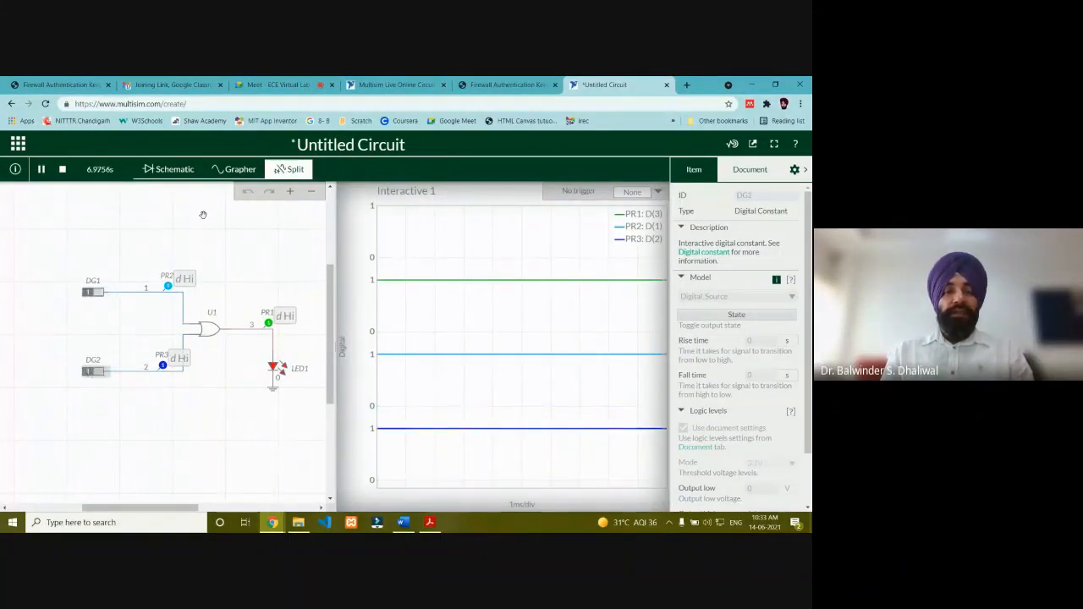
# Return to the schematic alone, stop the simulation and delete digital constants DG1 and DG2
pyautogui.click(170, 169)
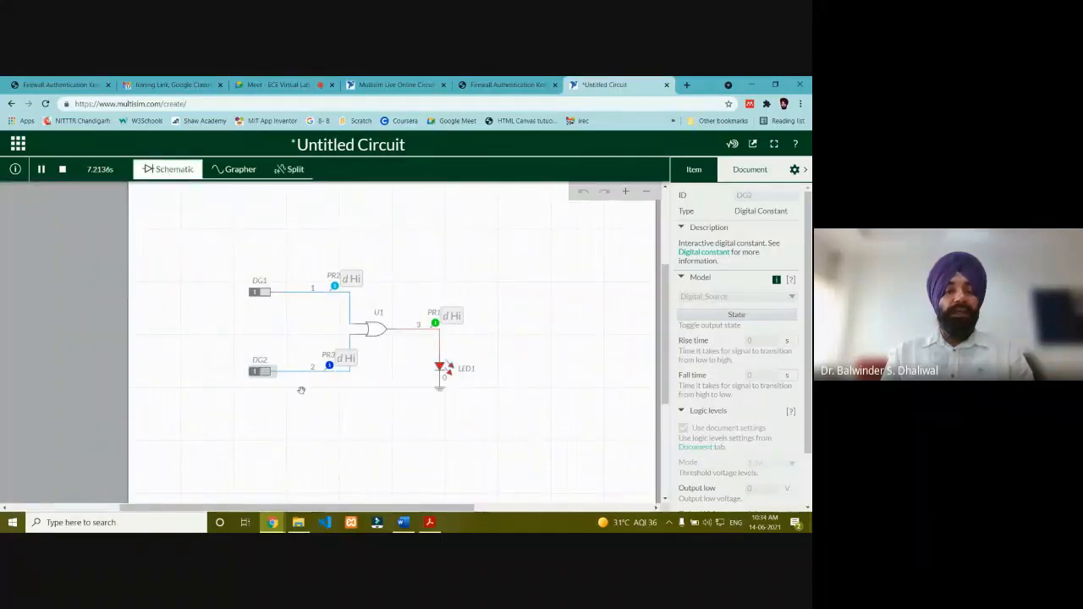
pyautogui.click(62, 169)
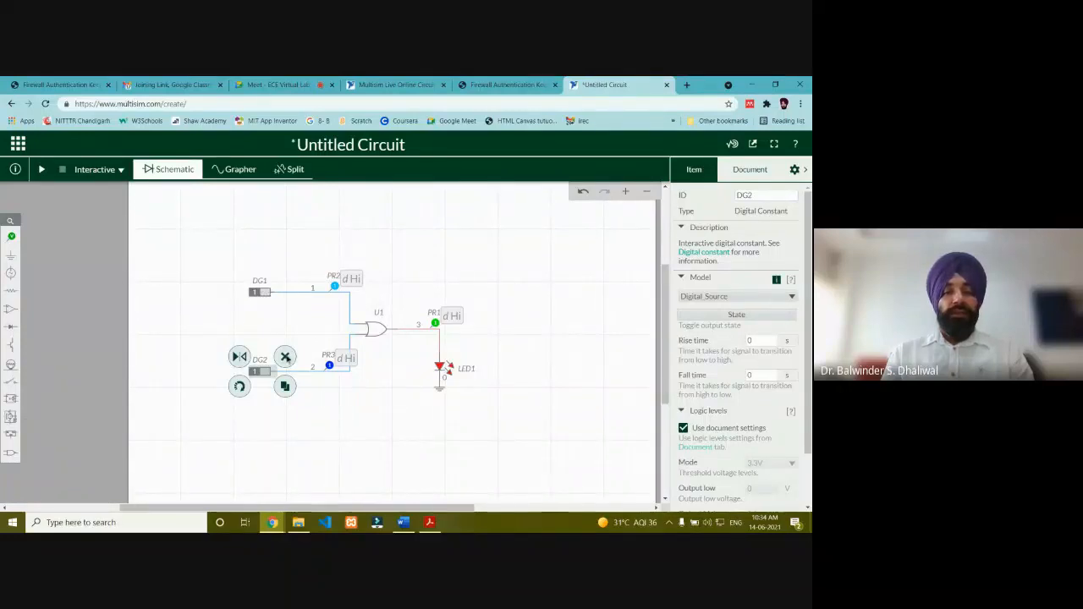
pyautogui.click(268, 301)
pyautogui.click(253, 291)
pyautogui.click(284, 278)
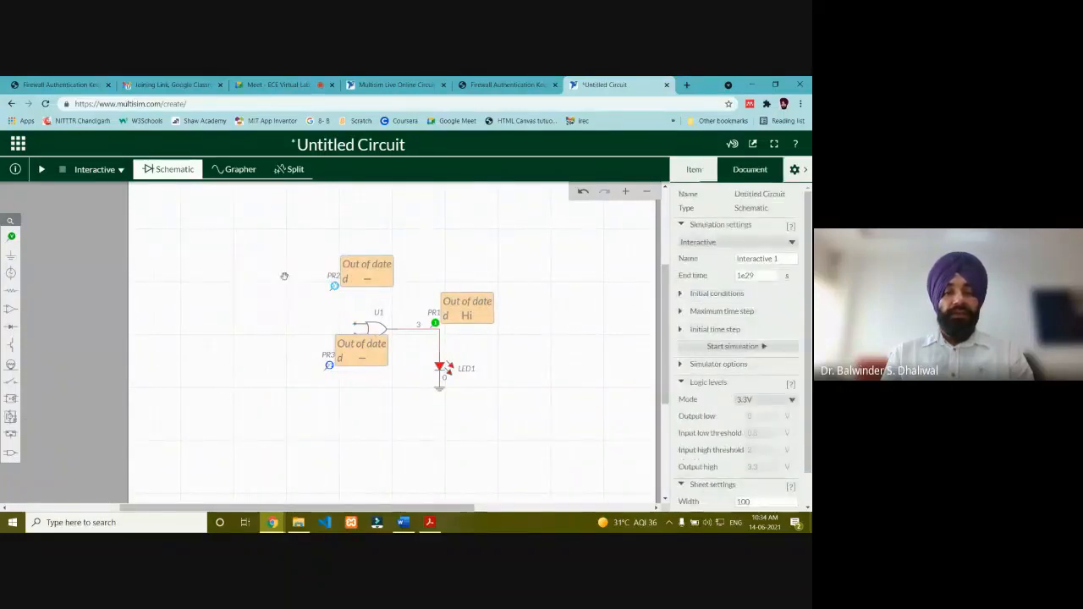
# Delete probes PR1, PR2 and PR3, OR gate U1 and the LED, keeping only the ground
pyautogui.click(335, 286)
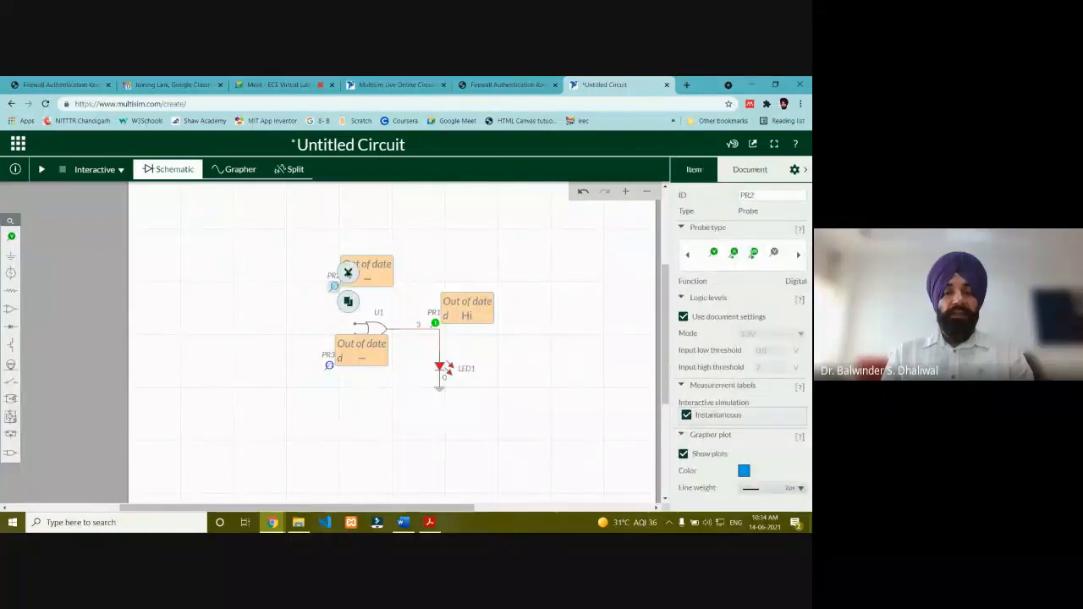
pyautogui.click(348, 273)
pyautogui.click(381, 329)
pyautogui.click(406, 308)
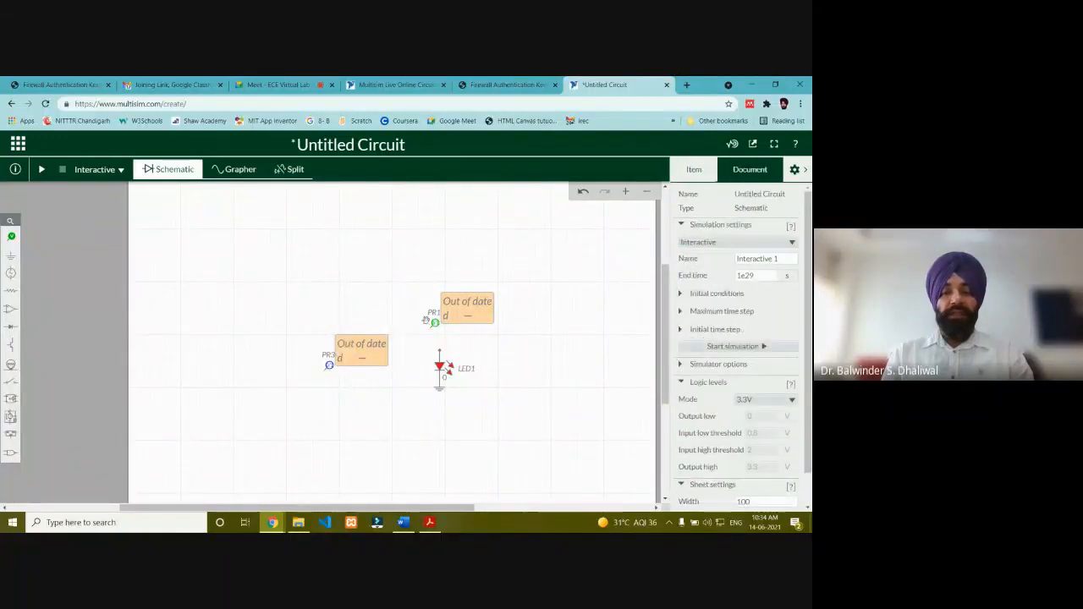
pyautogui.click(349, 359)
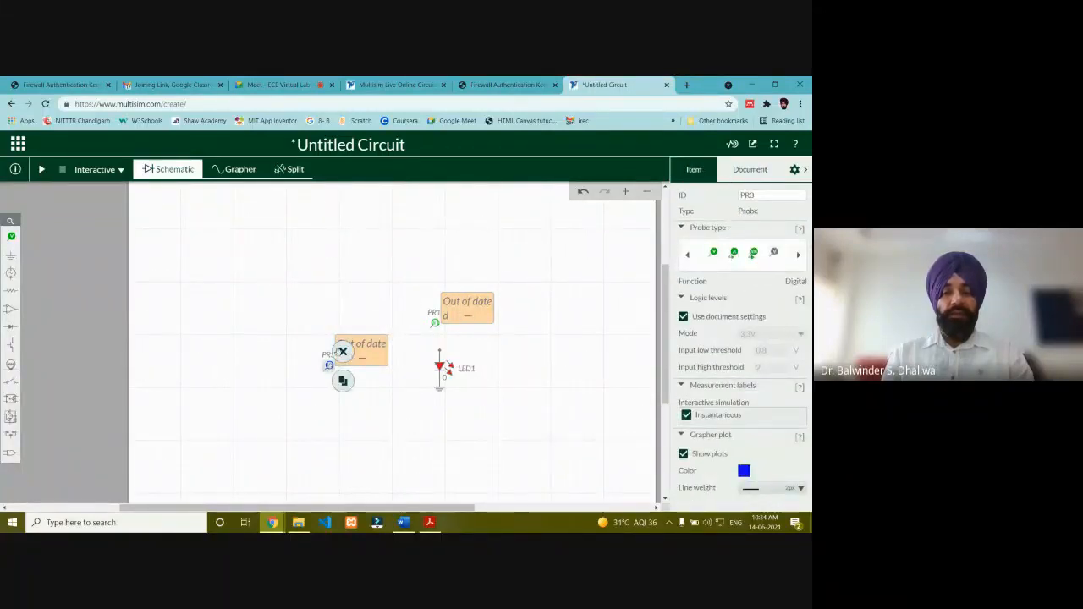
pyautogui.click(343, 351)
pyautogui.click(435, 323)
pyautogui.click(449, 312)
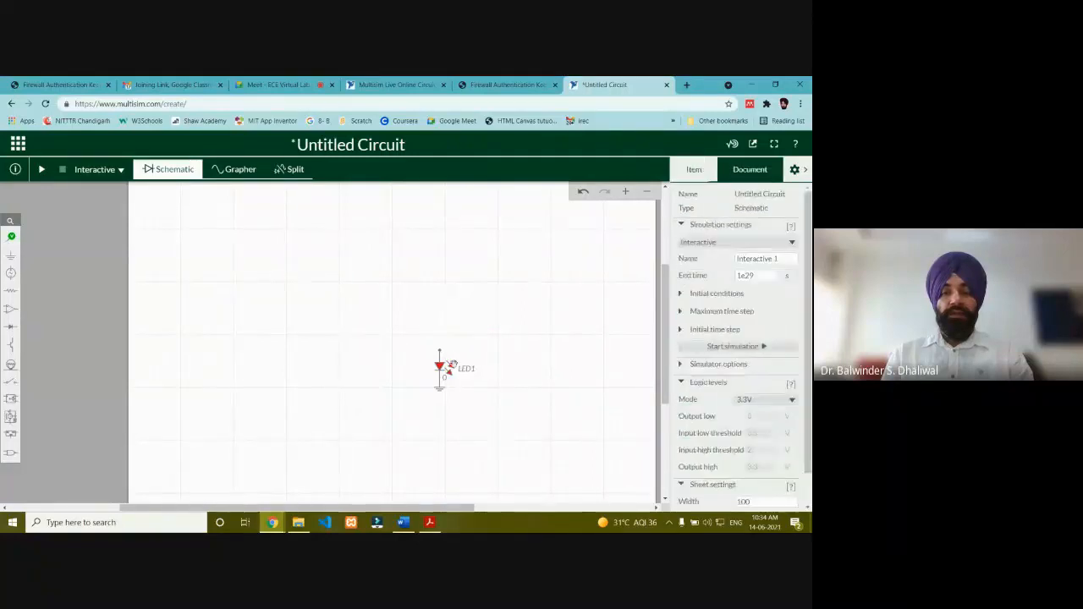
pyautogui.click(441, 364)
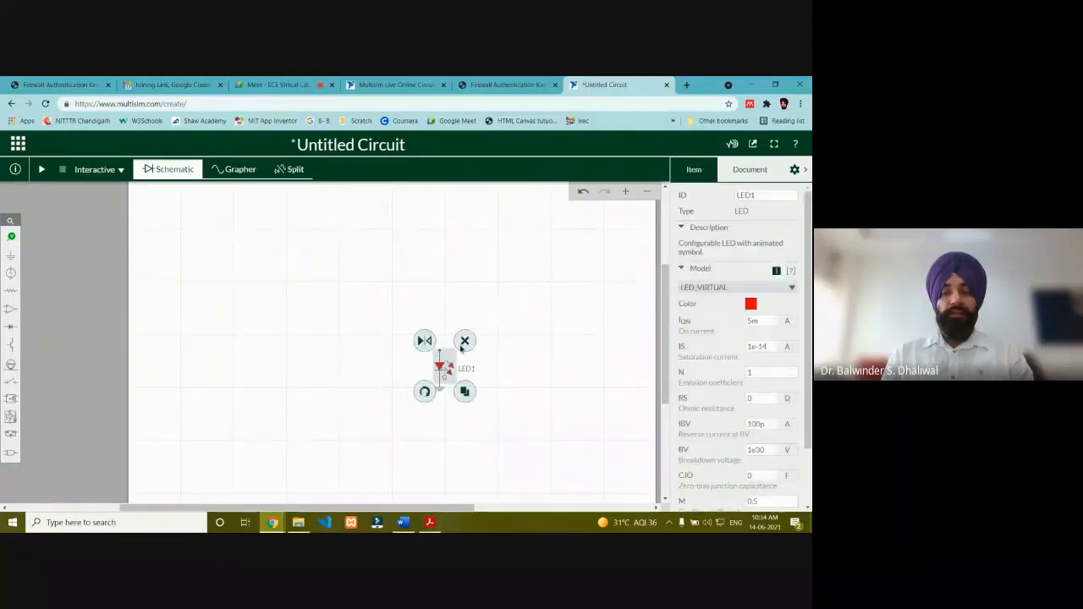
pyautogui.click(463, 342)
# Place an AND gate on the cleared schematic and delete it
pyautogui.click(11, 454)
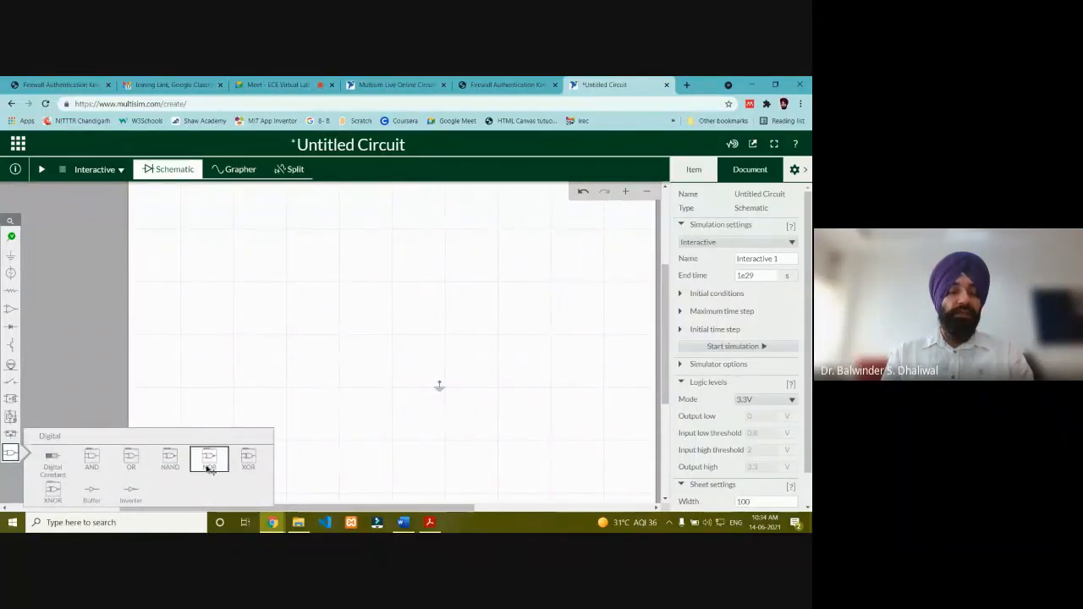
pyautogui.click(94, 465)
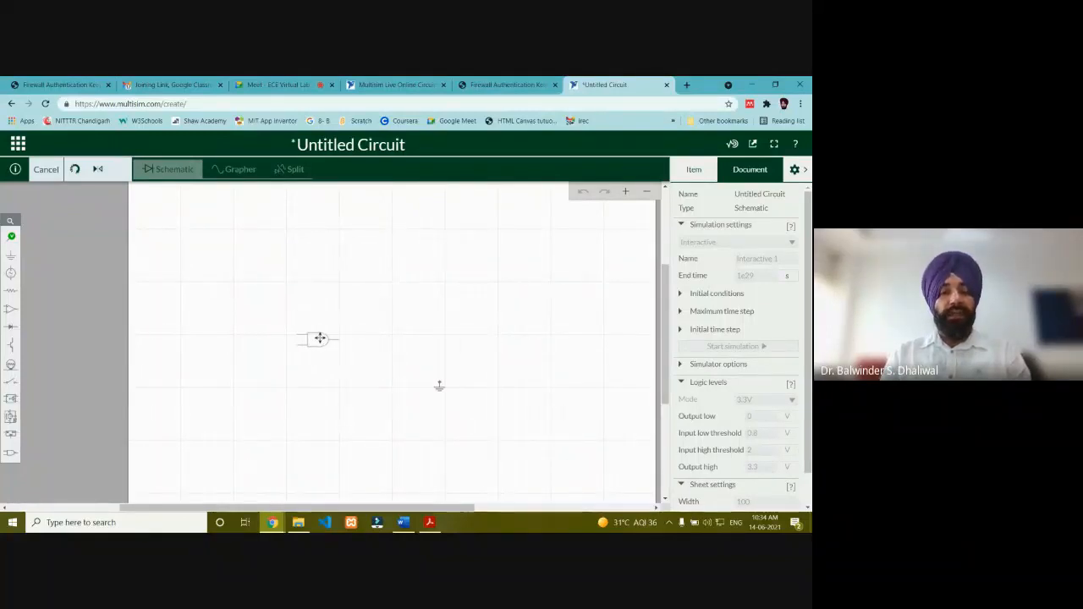
pyautogui.click(298, 355)
pyautogui.click(330, 334)
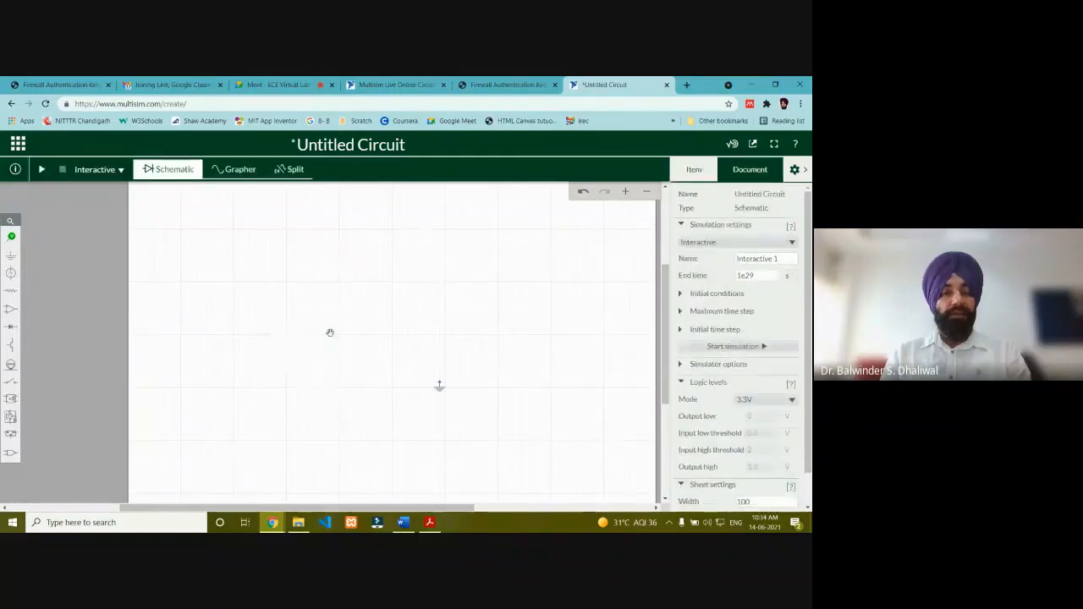
# Place two 2-input NAND gates one below the other on the schematic
pyautogui.click(10, 453)
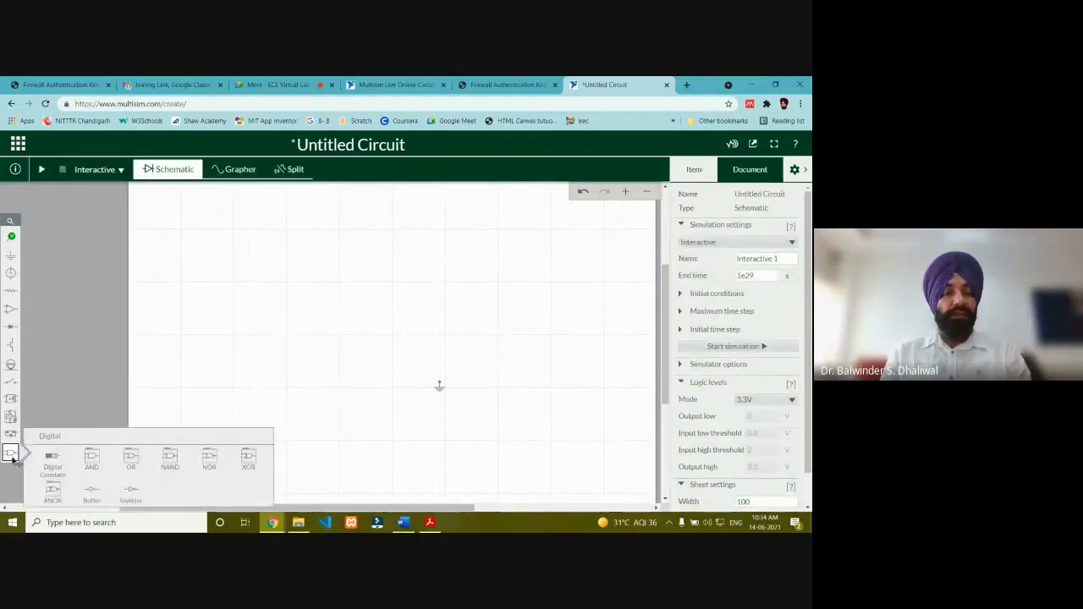
pyautogui.click(170, 461)
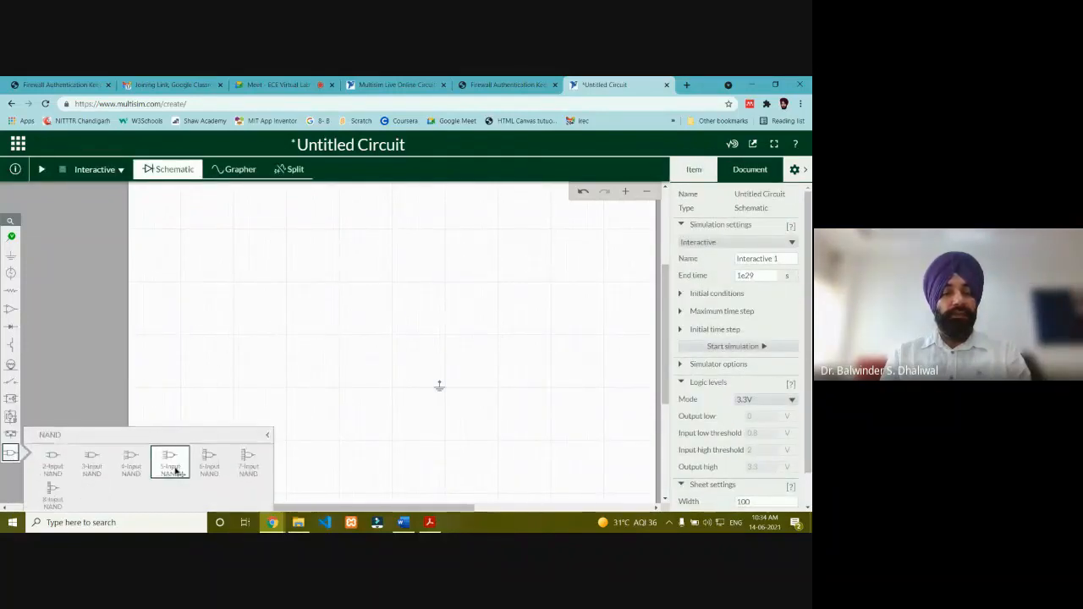
pyautogui.click(55, 472)
pyautogui.click(301, 318)
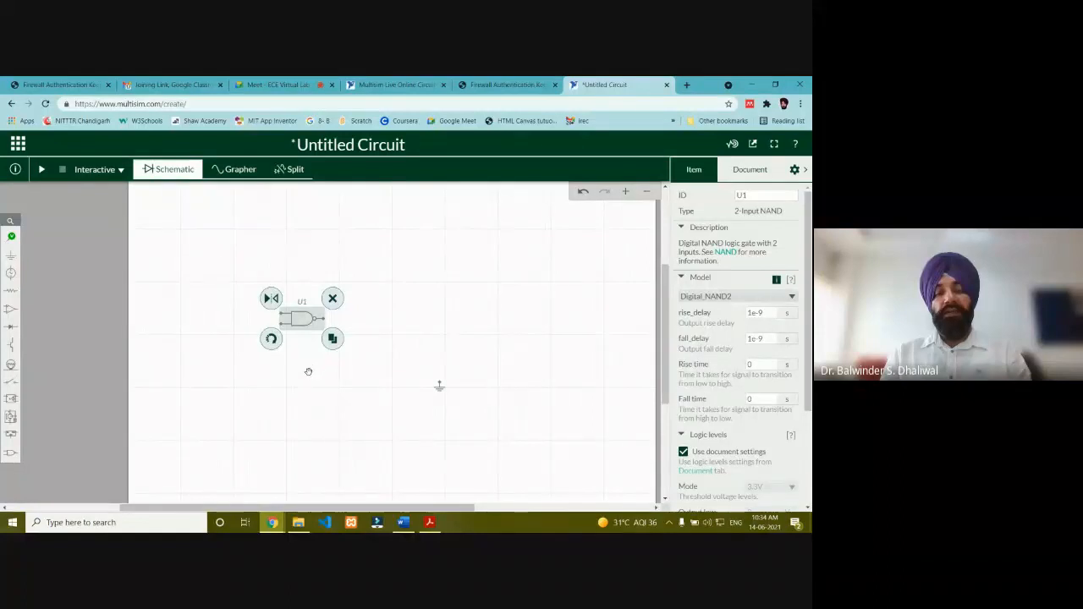
pyautogui.click(308, 372)
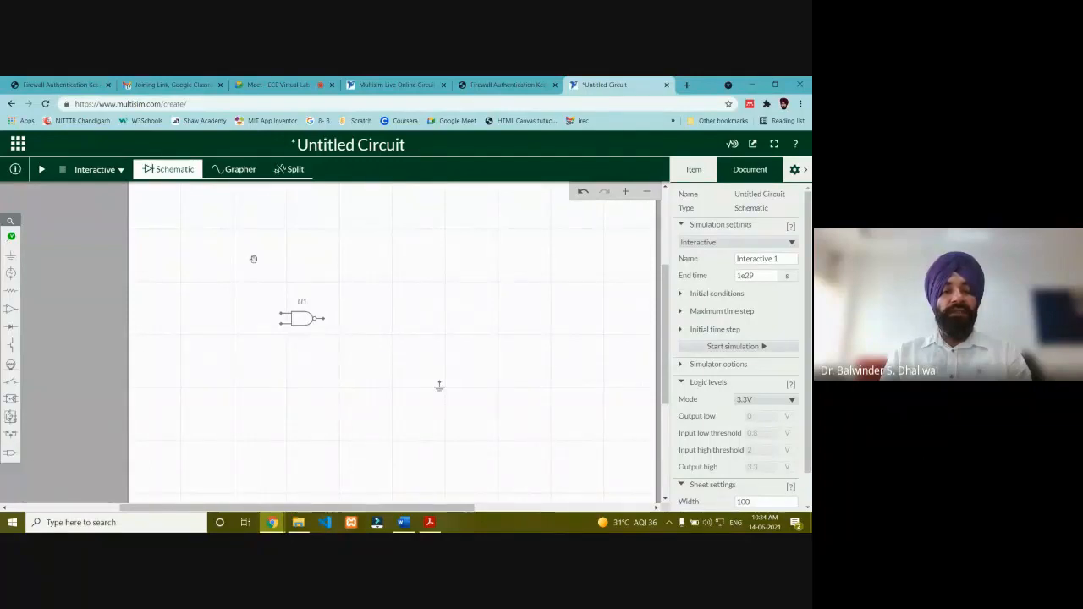
pyautogui.click(12, 454)
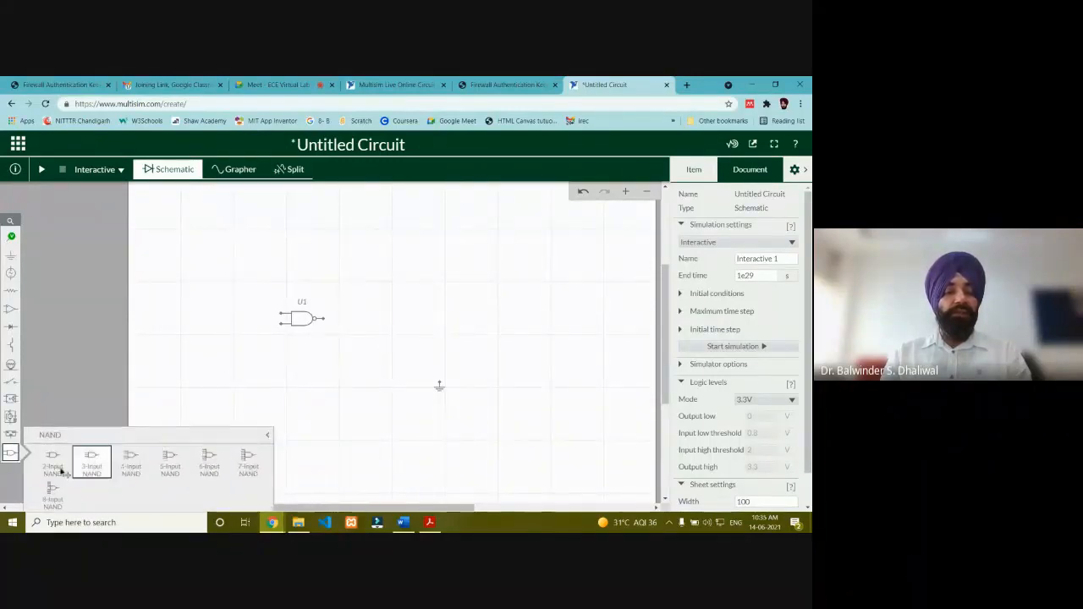
pyautogui.click(53, 461)
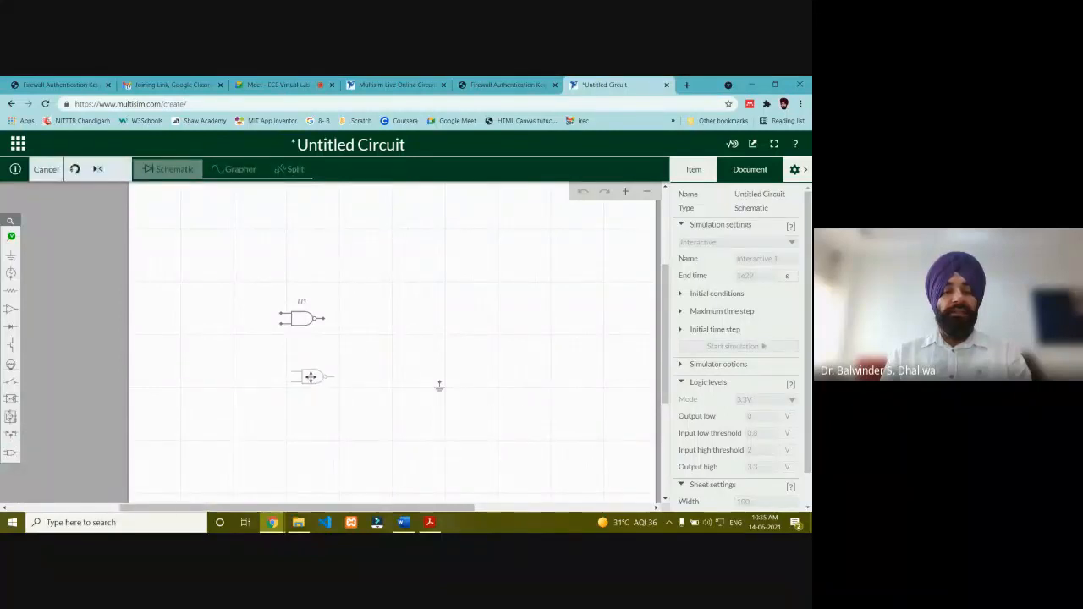
pyautogui.click(311, 377)
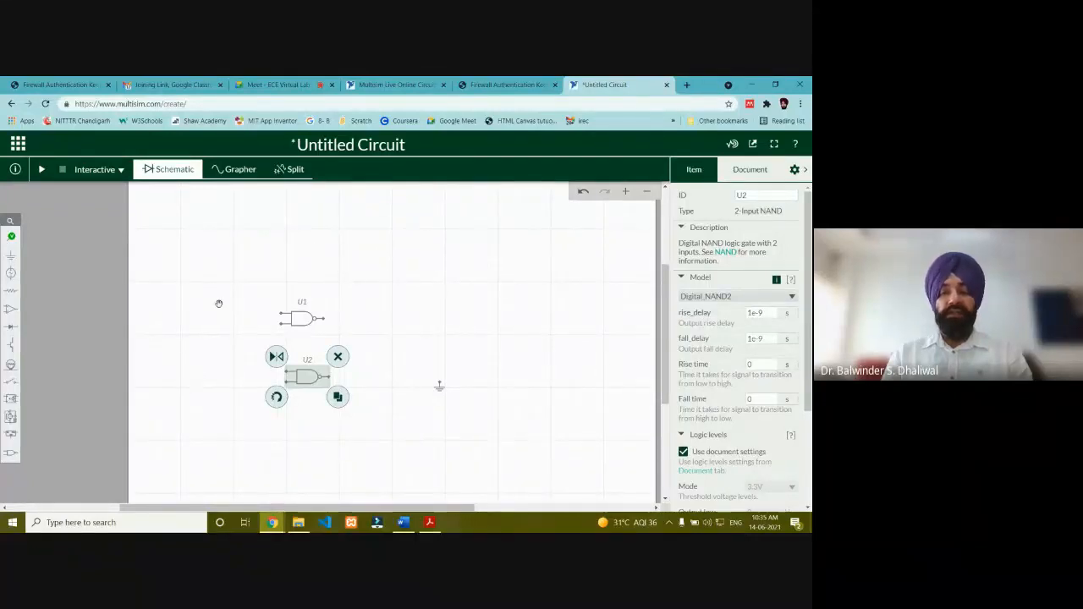
# Delete both NAND gates from the schematic
pyautogui.click(337, 358)
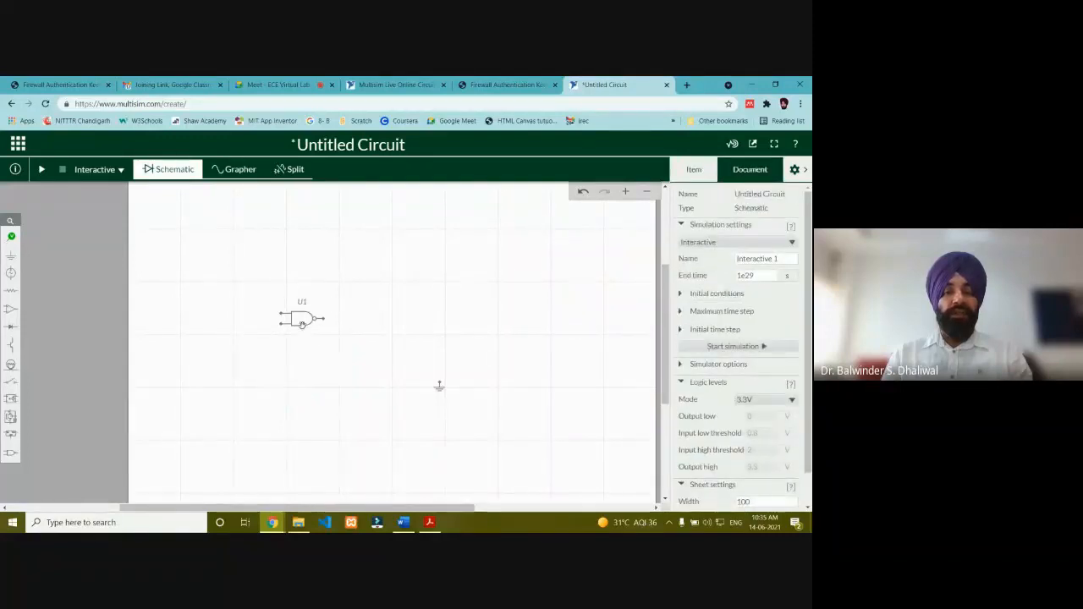
pyautogui.click(302, 324)
pyautogui.click(335, 305)
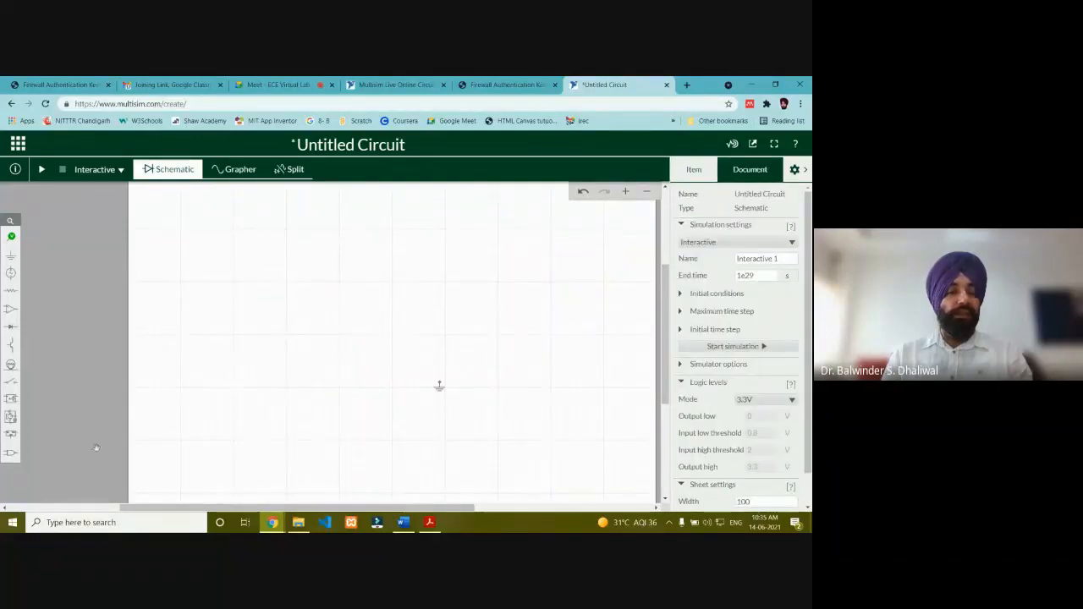
# Place a 2-input XOR gate in the upper middle of the cleared schematic
pyautogui.click(11, 454)
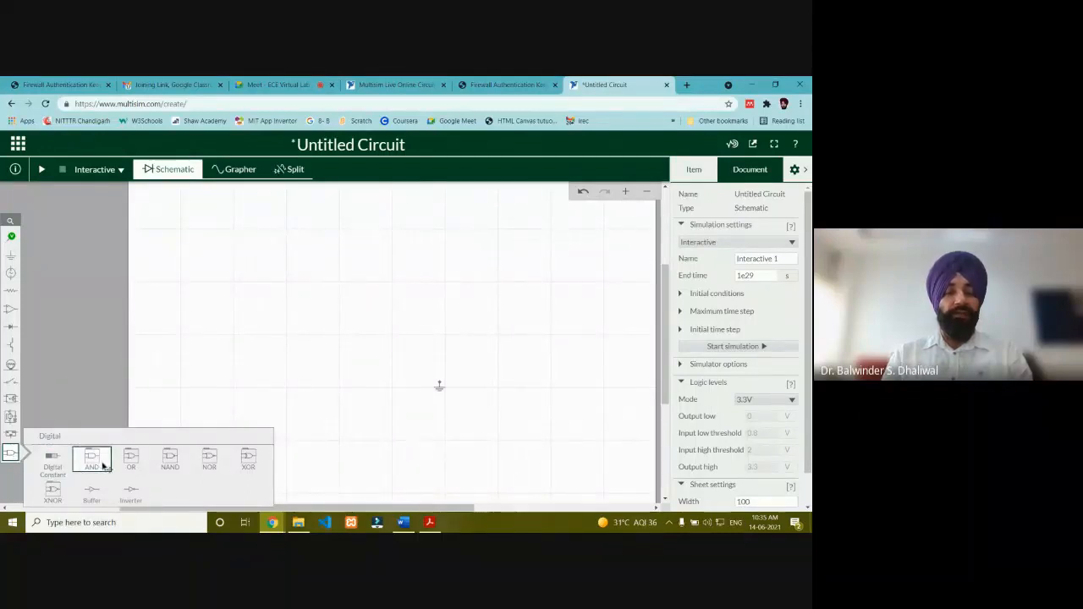
pyautogui.click(250, 459)
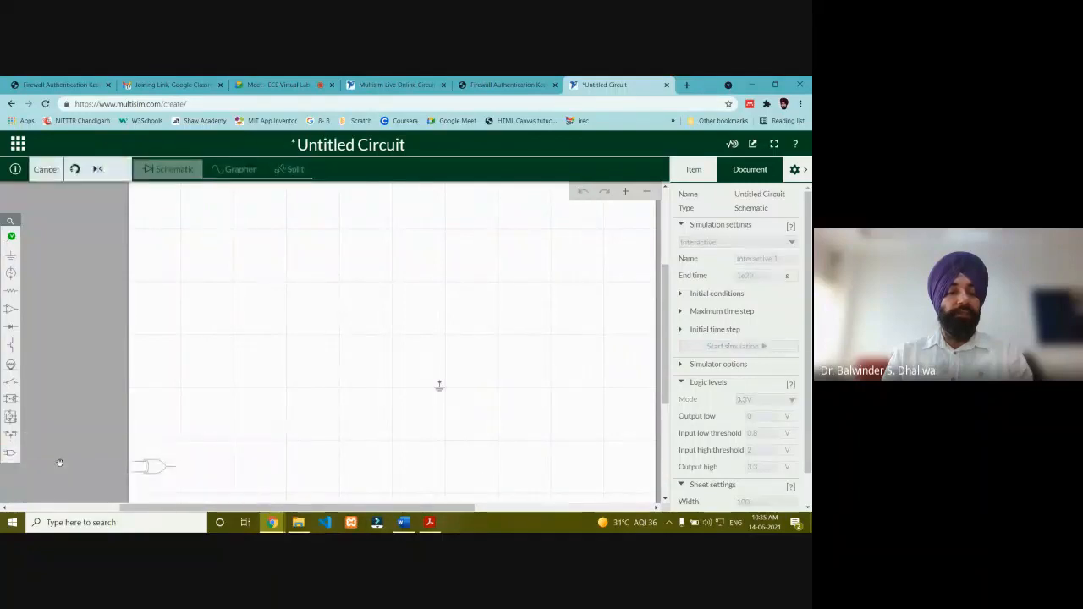
pyautogui.click(312, 281)
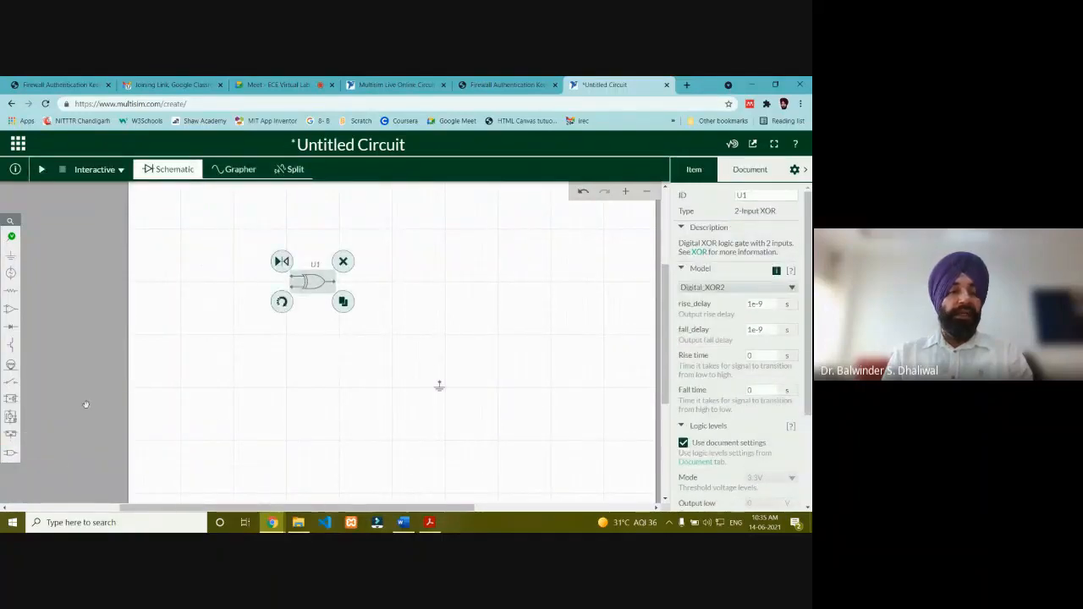
# Try to place a 2-input AND gate below the XOR gate
pyautogui.click(10, 453)
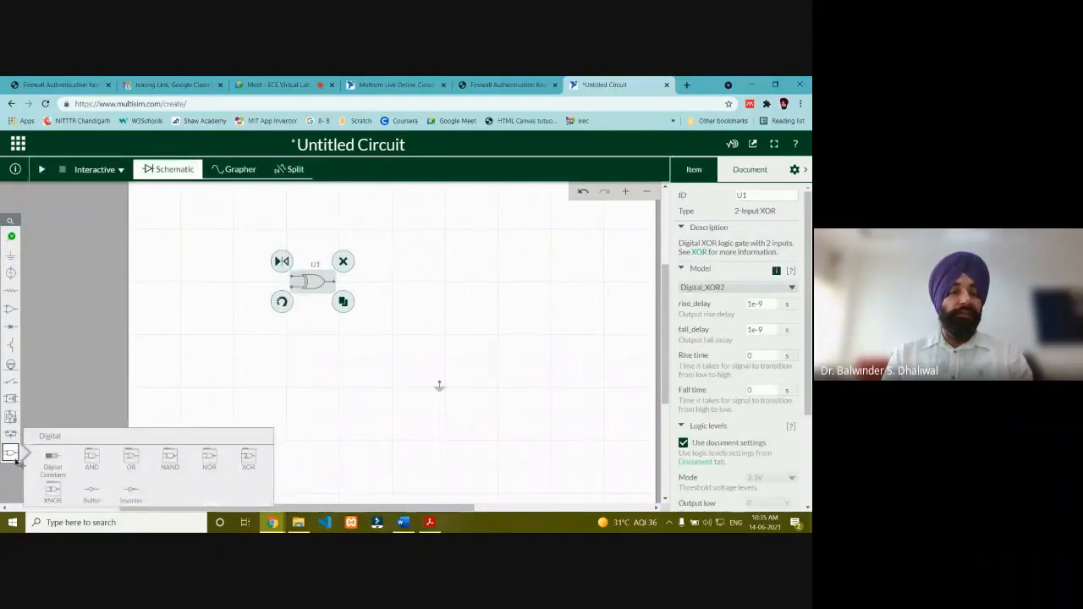
pyautogui.click(96, 463)
pyautogui.click(54, 459)
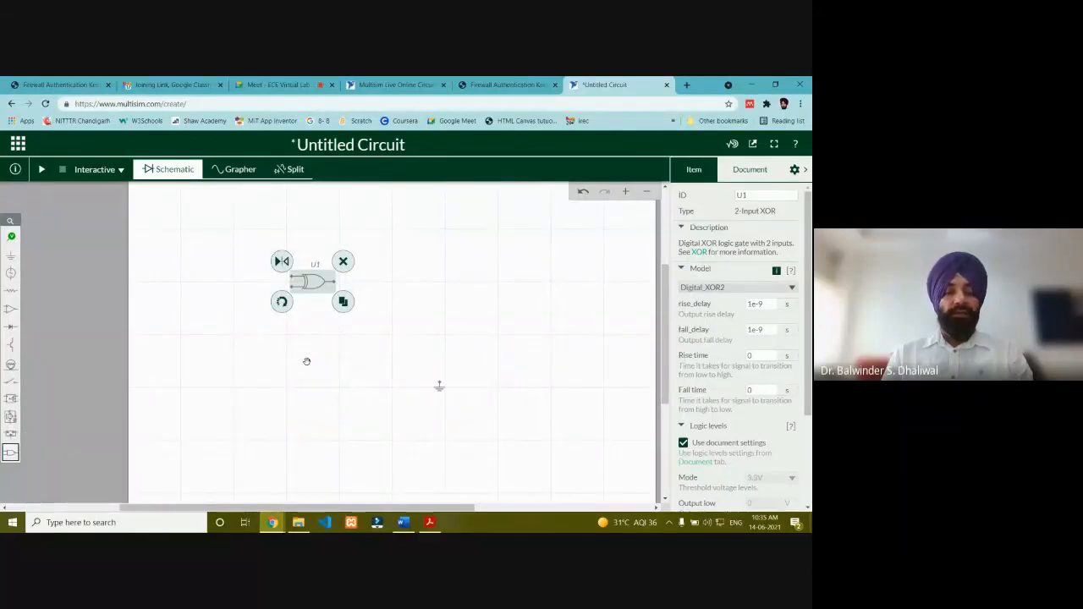
pyautogui.click(313, 349)
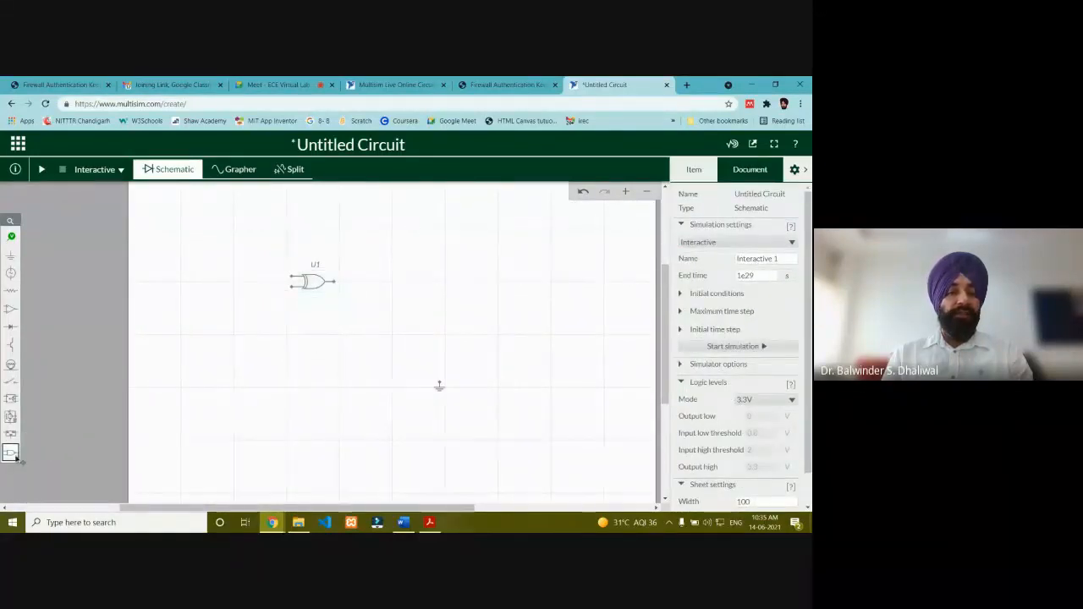
# Place a 2-input AND gate directly below XOR gate U1 and deselect it
pyautogui.click(11, 453)
pyautogui.click(93, 463)
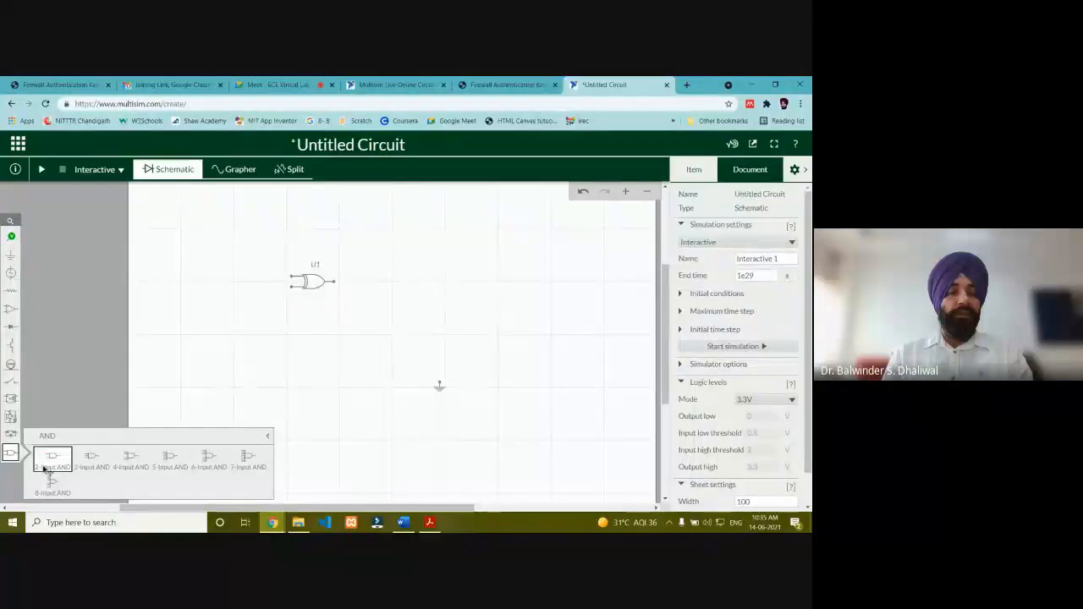
pyautogui.click(48, 461)
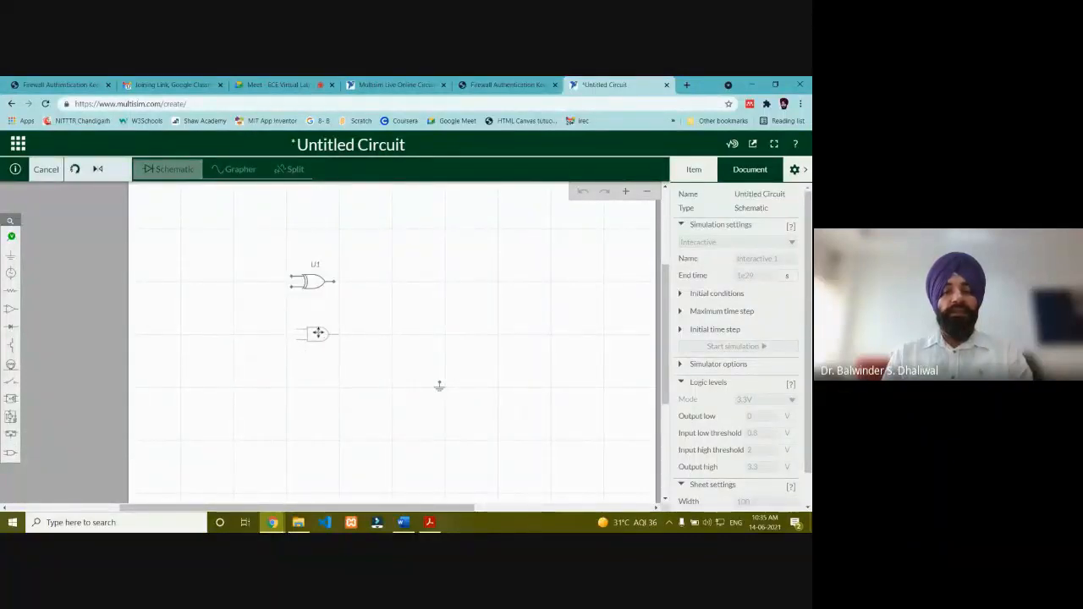
pyautogui.click(316, 333)
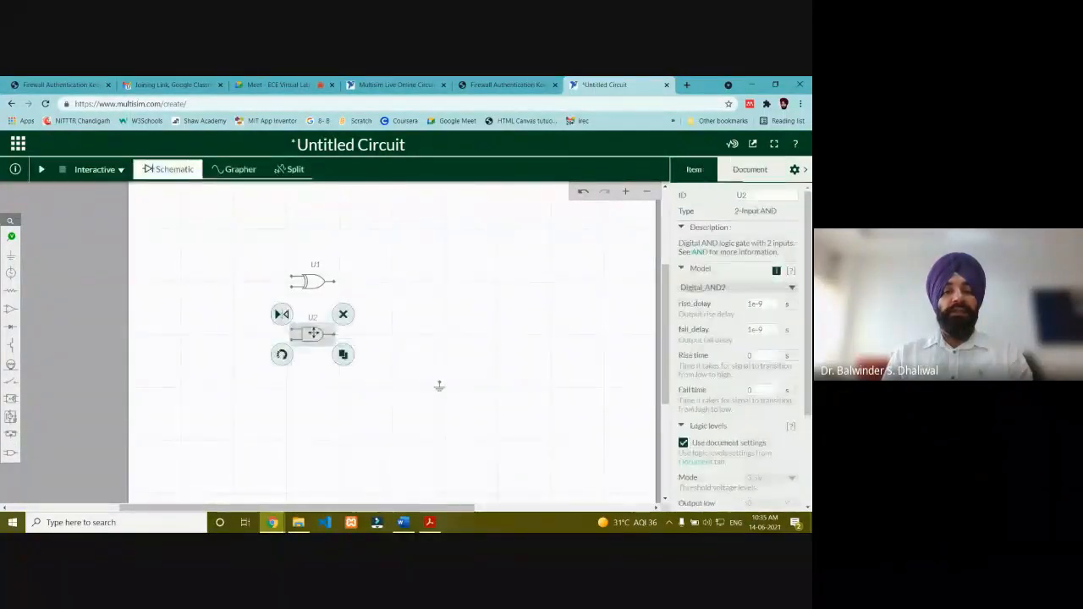
pyautogui.click(313, 394)
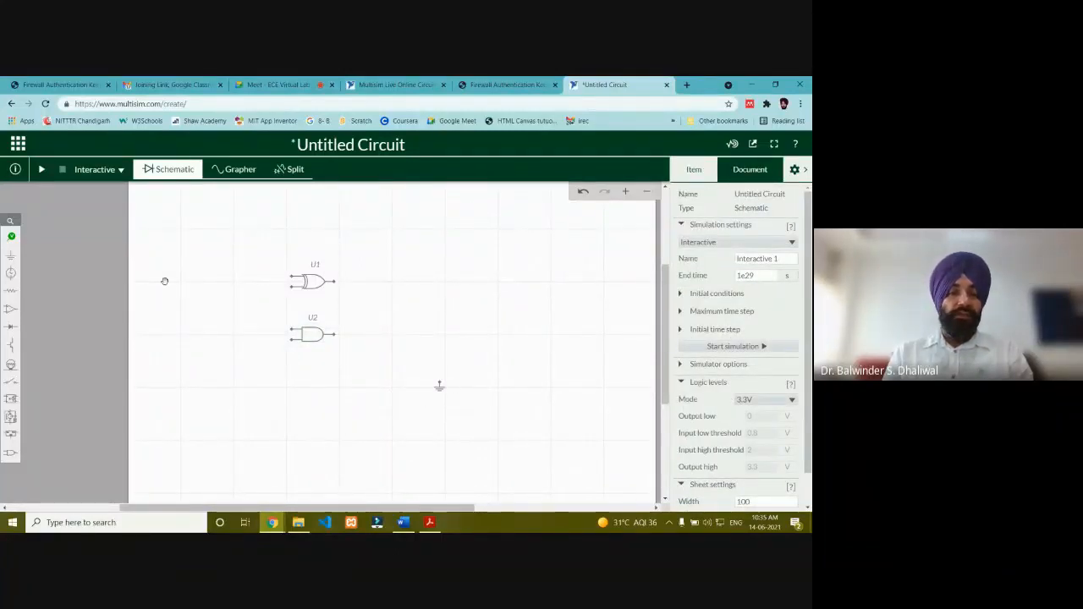
# Place two digital constants, one above the other, to the left of the XOR and AND gates
pyautogui.click(10, 457)
pyautogui.click(49, 459)
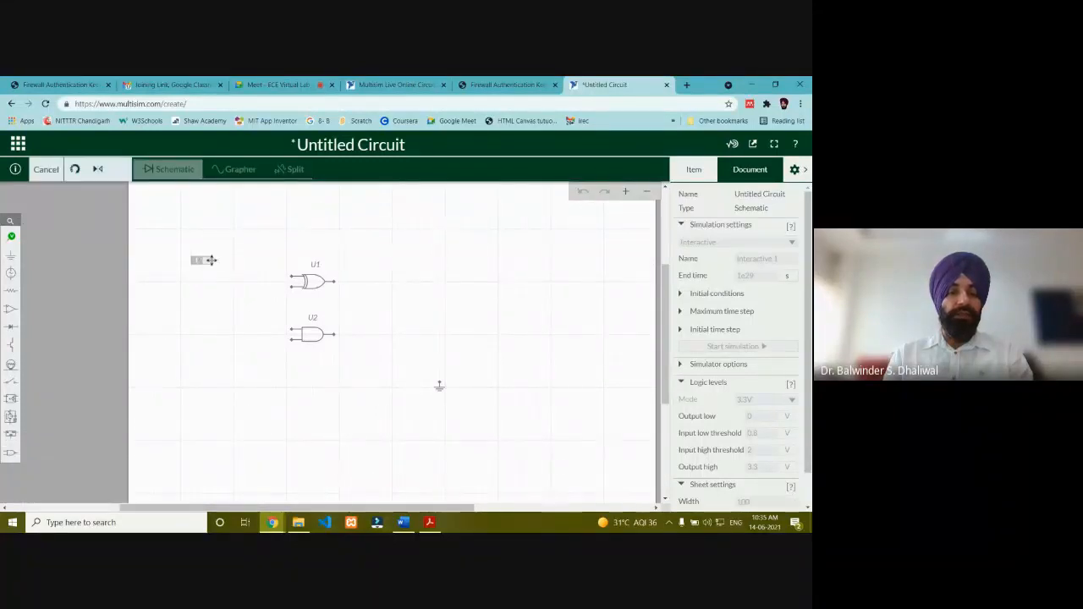
pyautogui.click(208, 257)
pyautogui.click(10, 453)
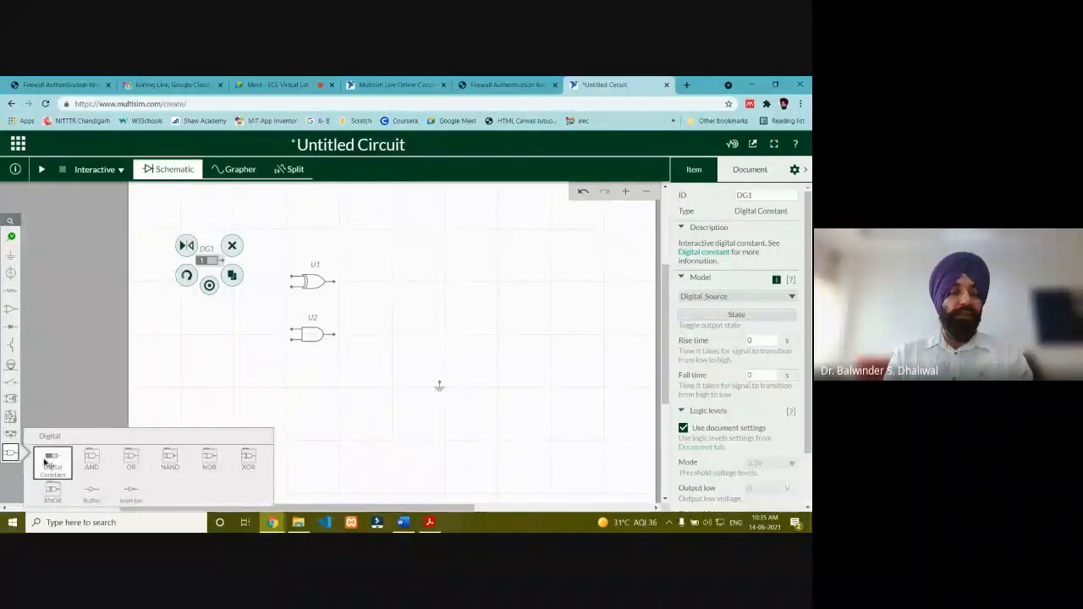
pyautogui.click(48, 460)
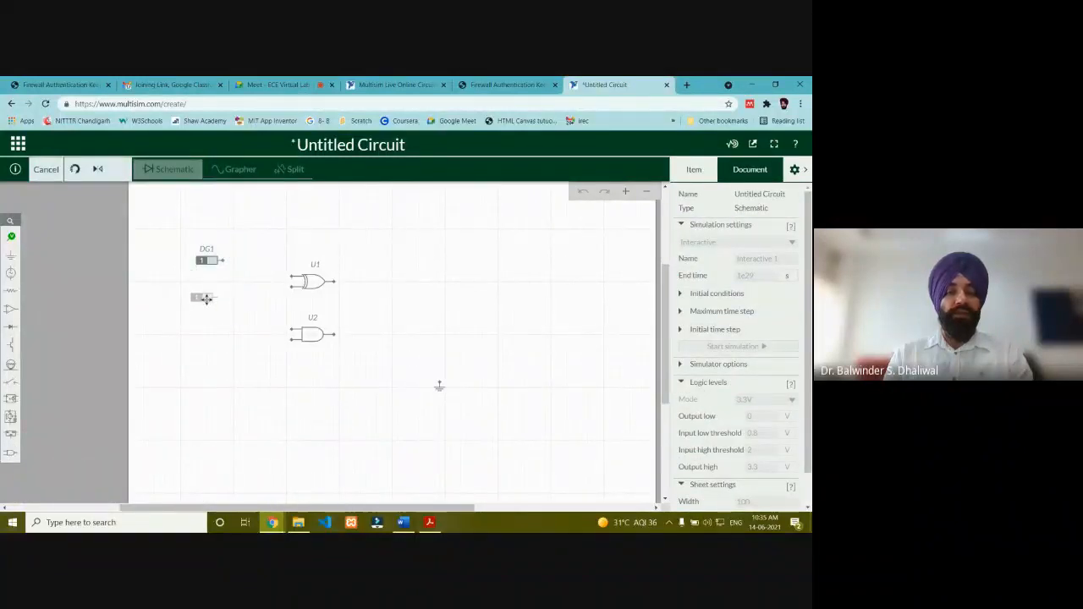
pyautogui.click(209, 302)
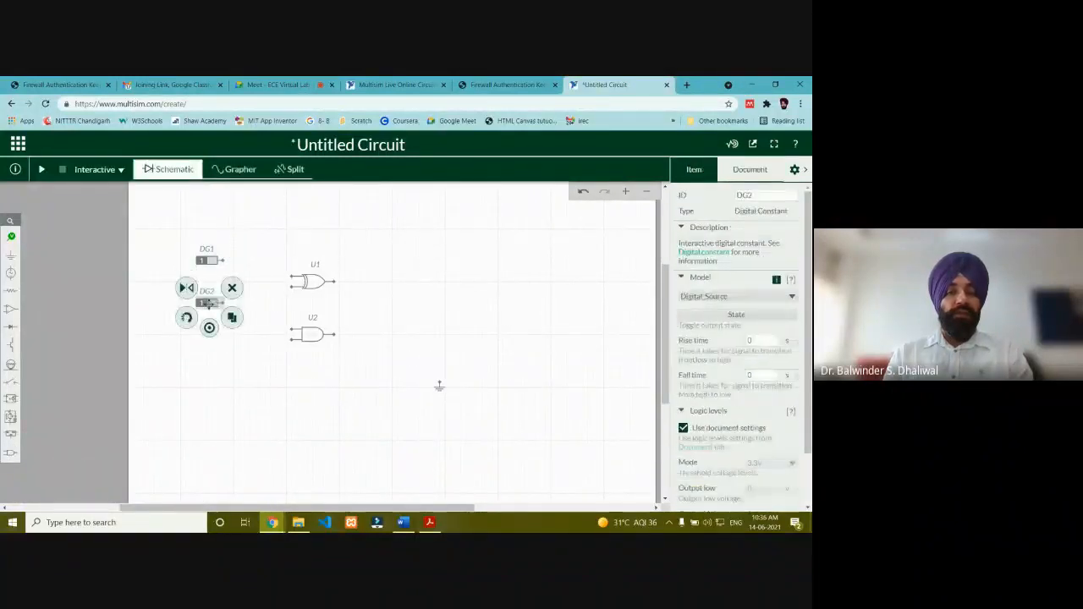
pyautogui.click(248, 383)
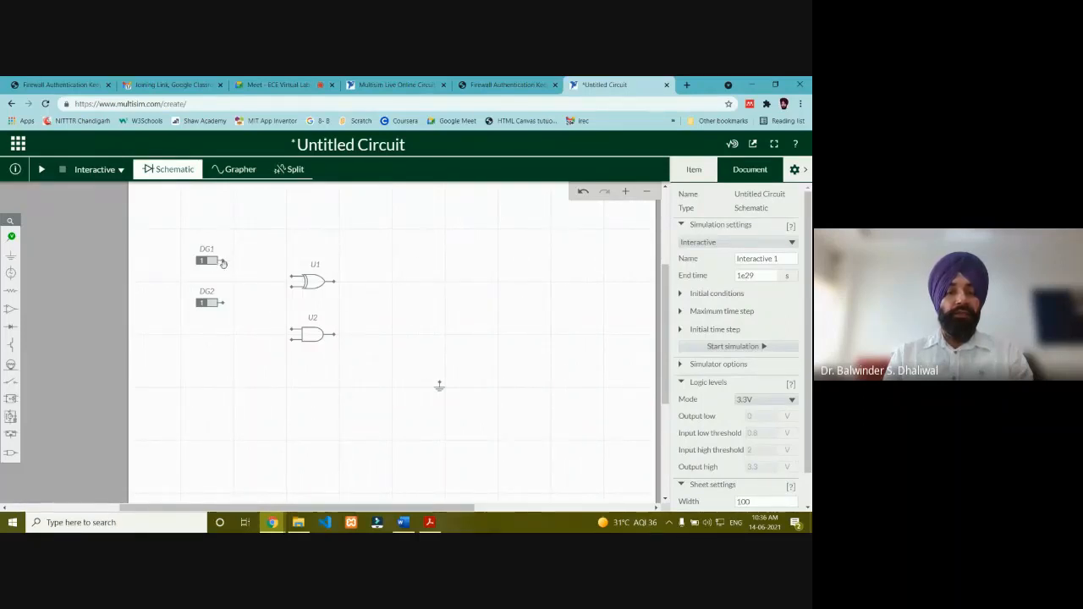
# Wire digital constant DG1 to the upper inputs of XOR gate U1 and AND gate U2
pyautogui.click(220, 261)
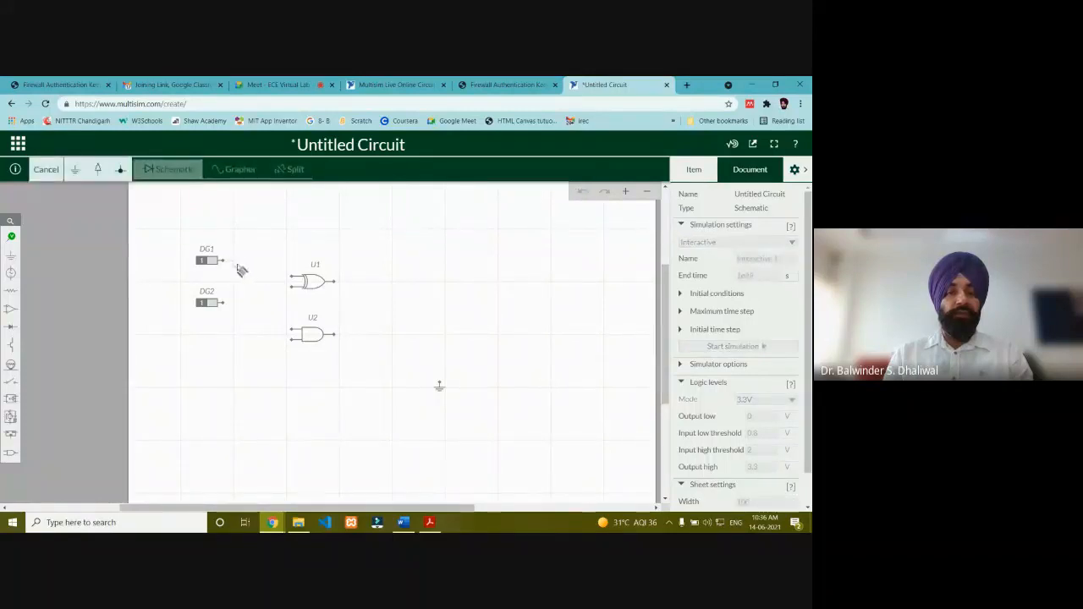
pyautogui.click(296, 281)
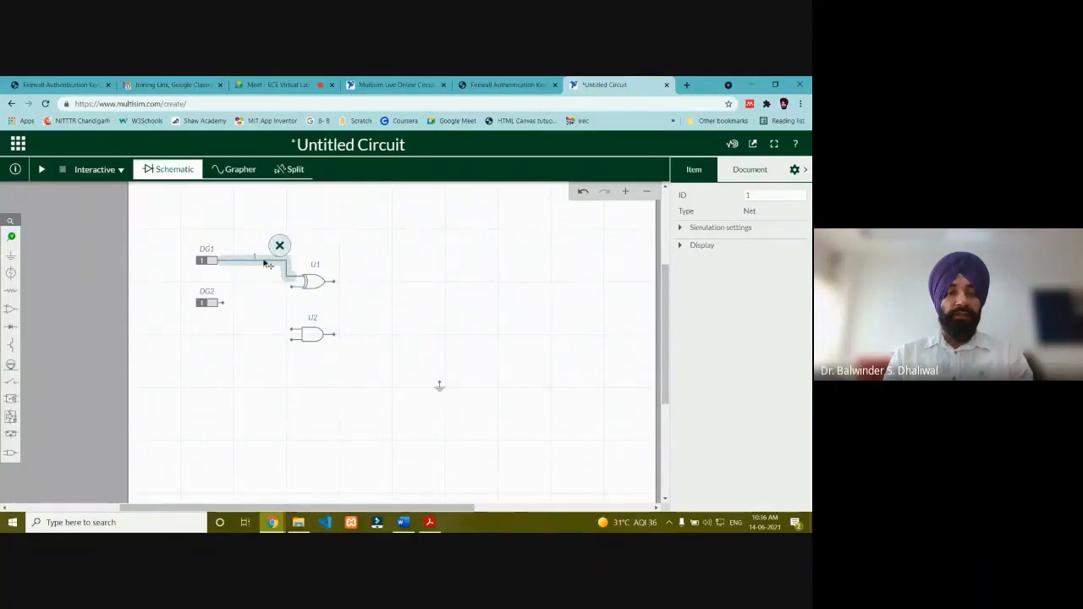
pyautogui.click(293, 334)
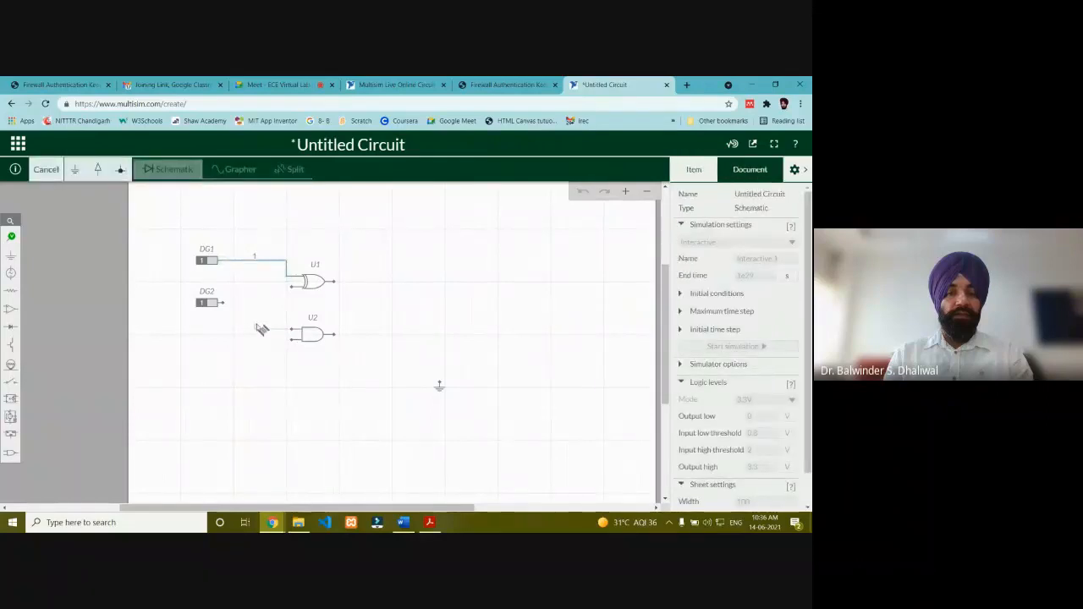
pyautogui.click(262, 263)
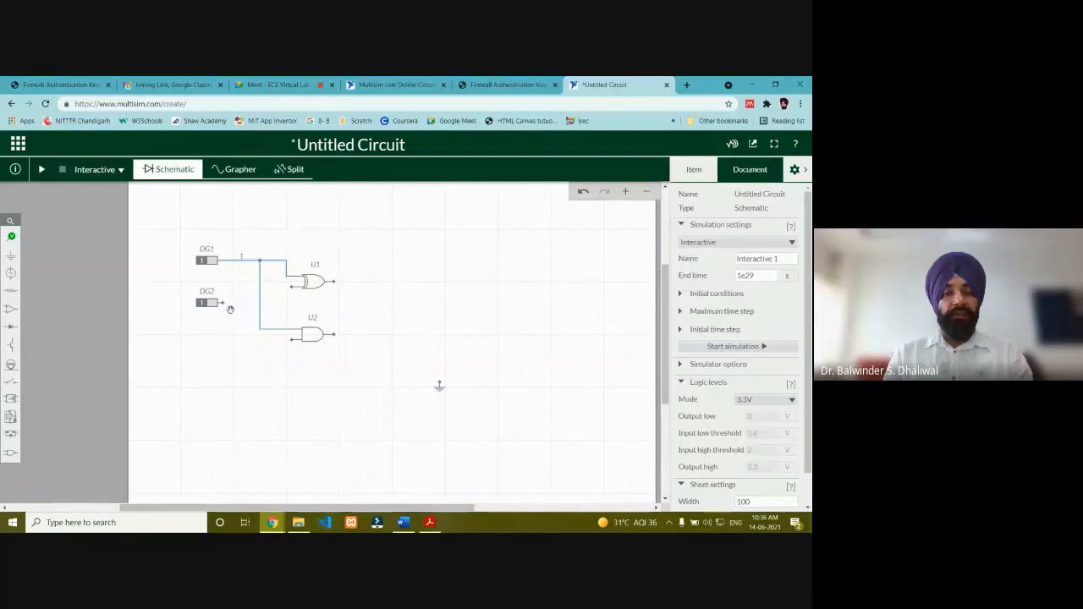
# Wire digital constant DG2 to the lower inputs of XOR gate U1 and AND gate U2
pyautogui.click(225, 304)
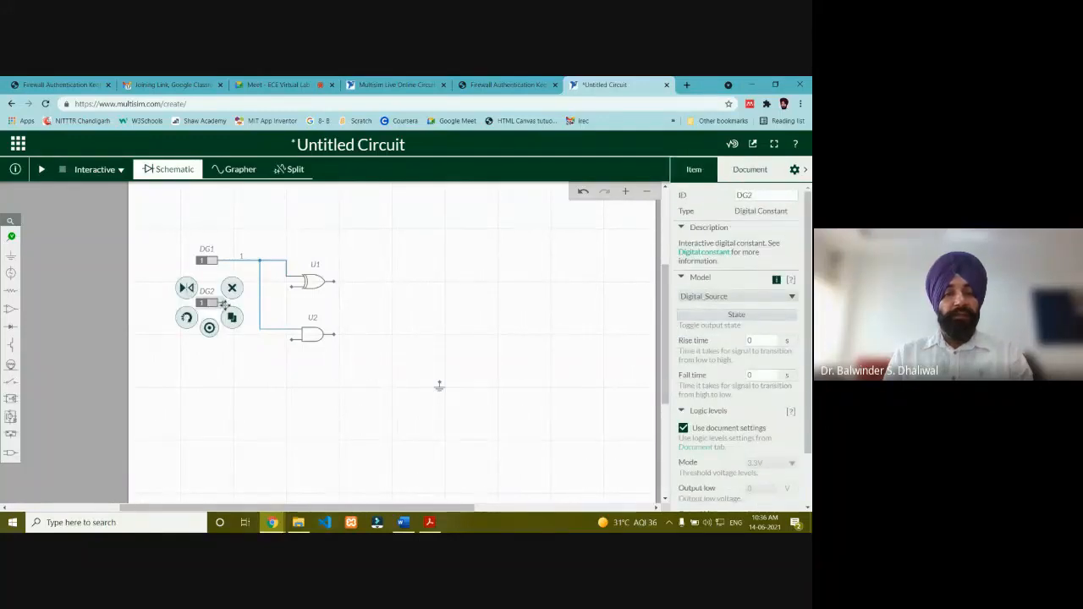
pyautogui.click(224, 303)
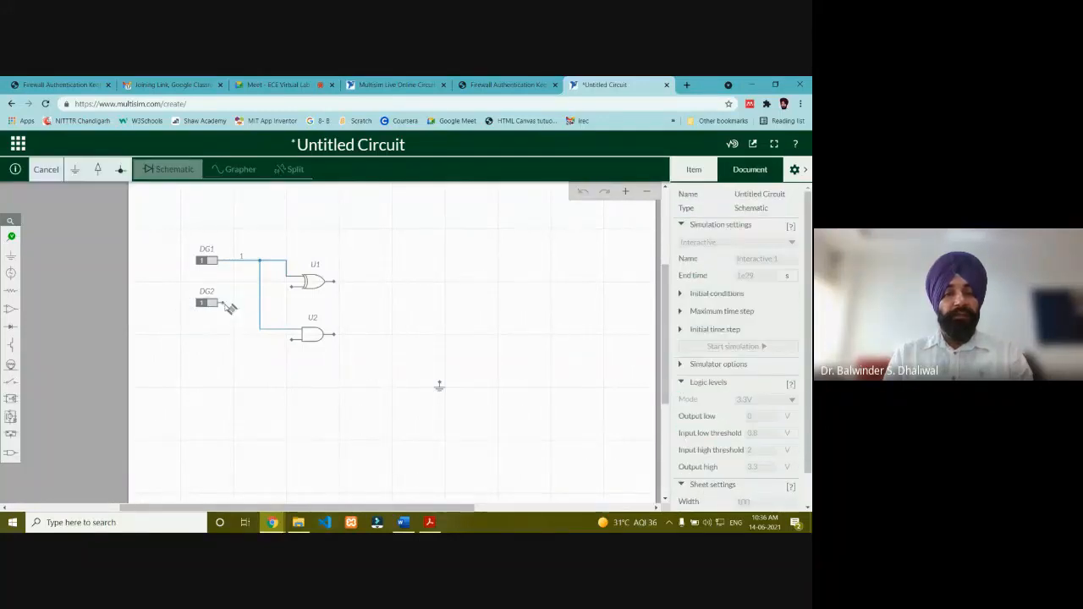
pyautogui.click(292, 288)
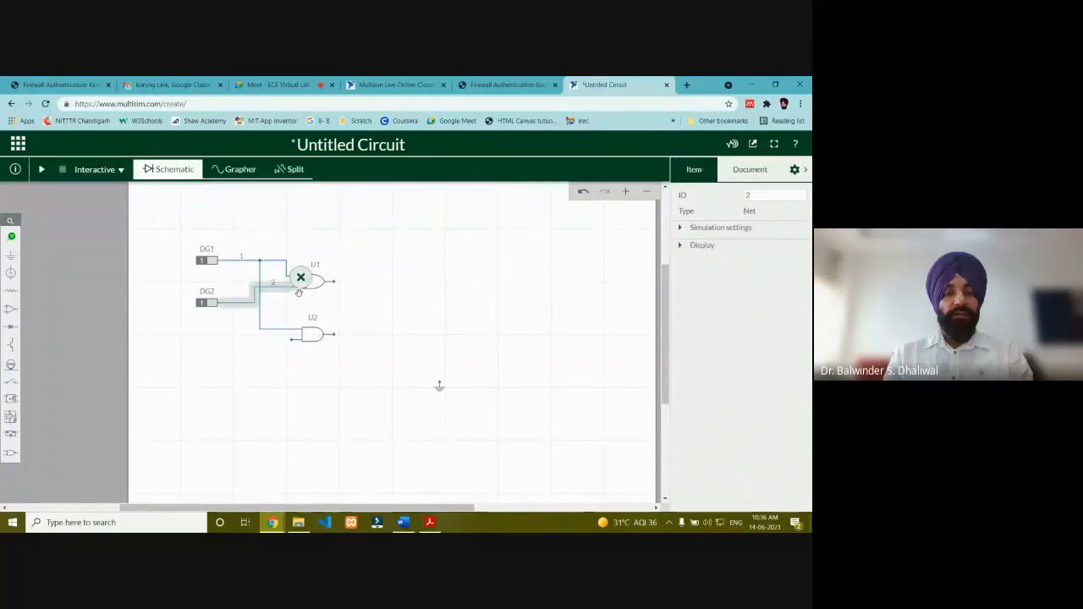
pyautogui.click(291, 342)
pyautogui.click(291, 339)
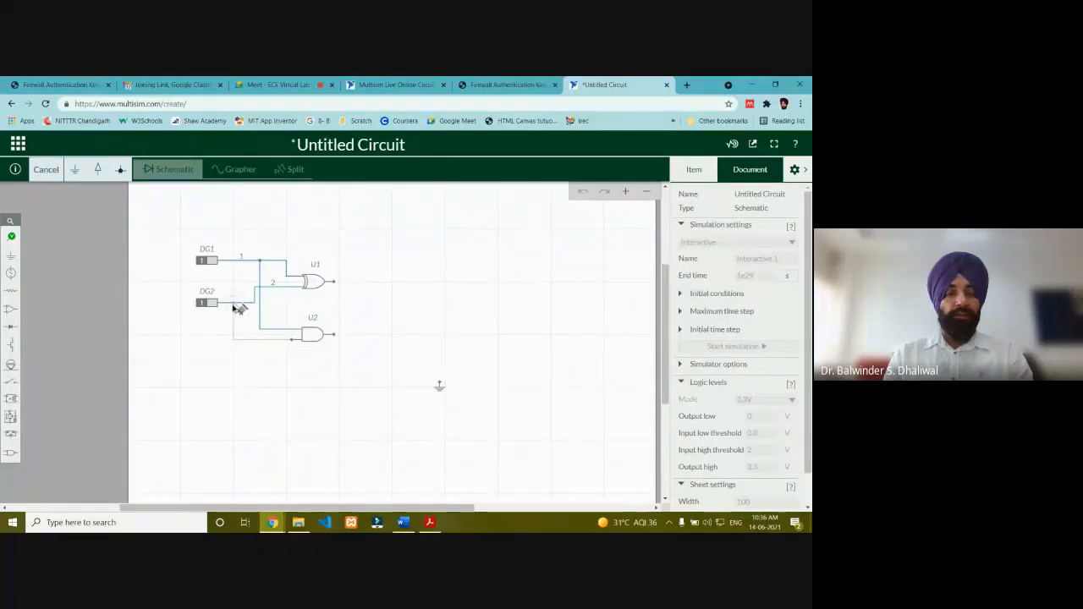
pyautogui.click(235, 306)
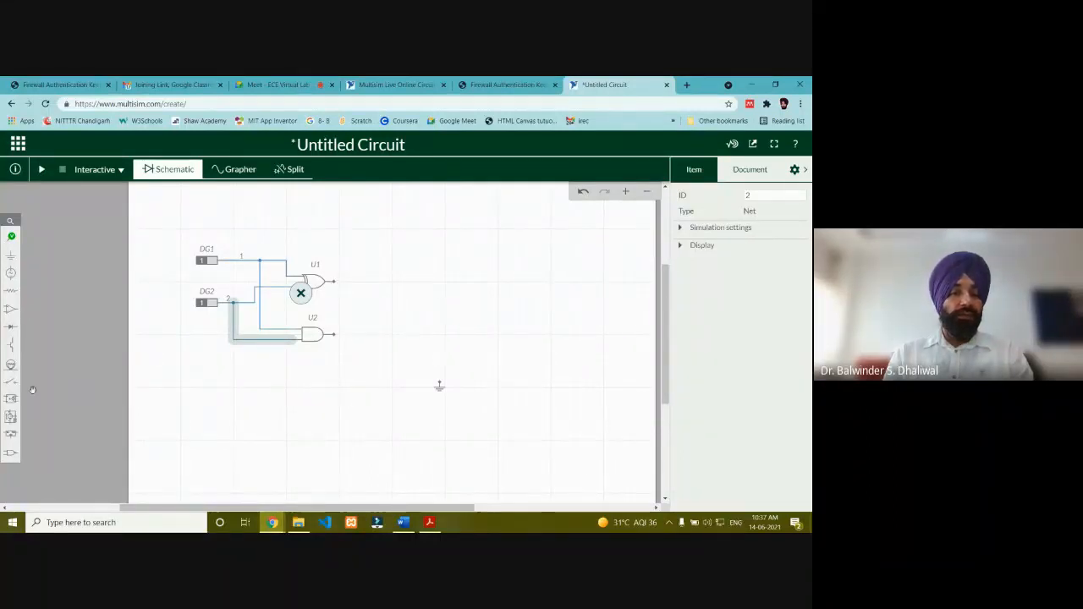
# Place an LED to the right of XOR gate U1 and wire the gate's output to the LED's upper terminal
pyautogui.click(11, 325)
pyautogui.click(131, 352)
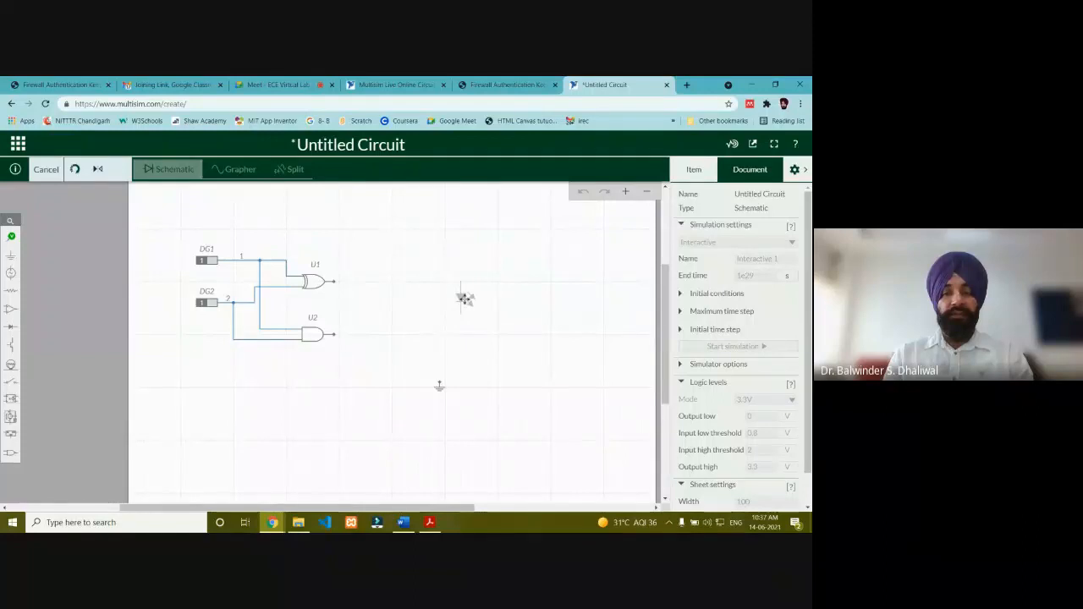
pyautogui.click(496, 298)
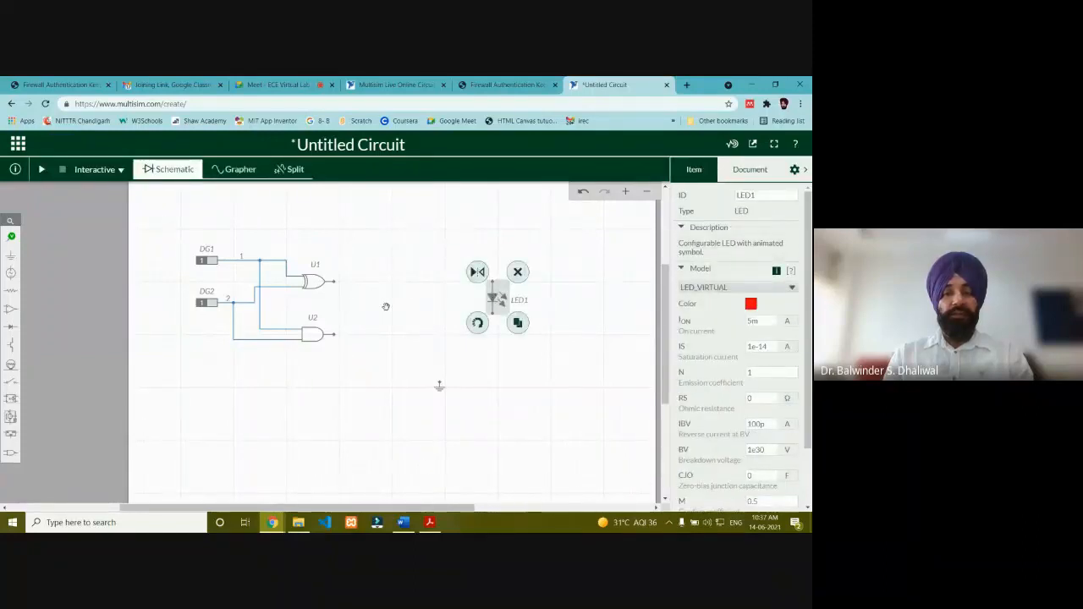
pyautogui.click(335, 285)
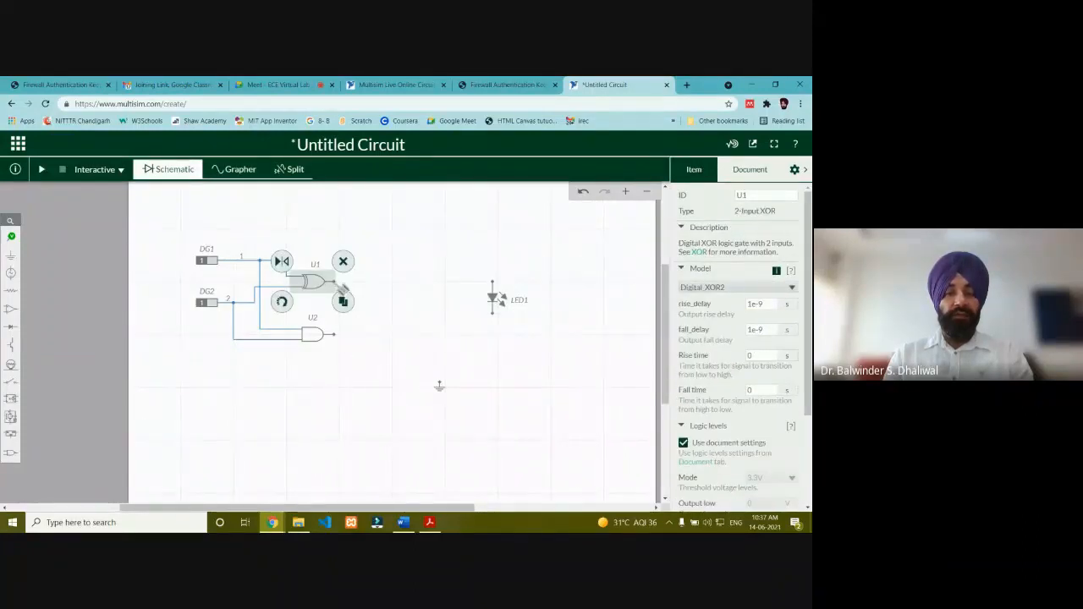
pyautogui.click(336, 281)
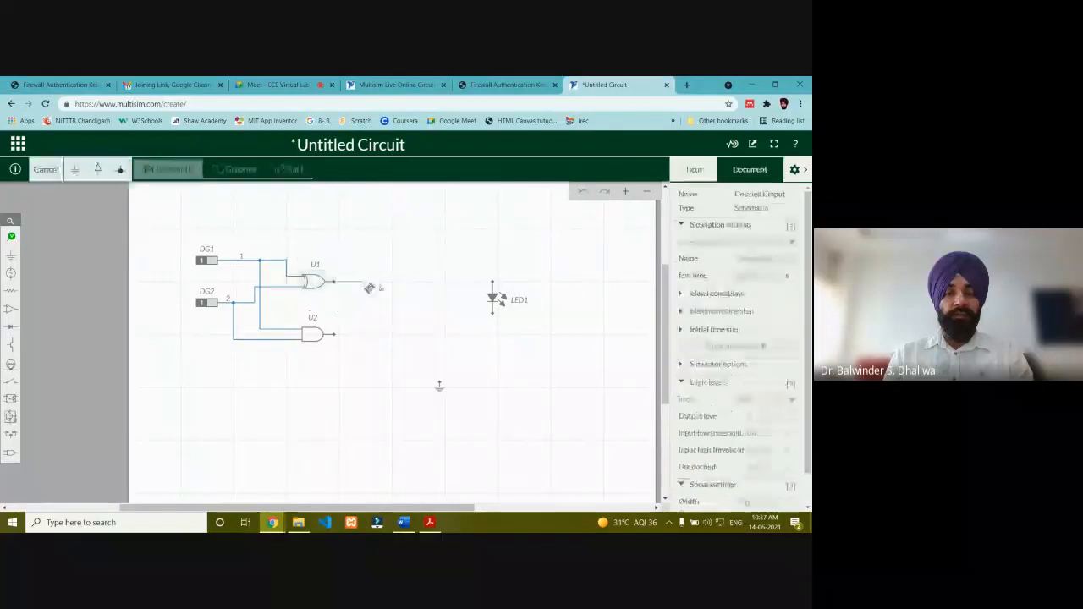
pyautogui.click(493, 282)
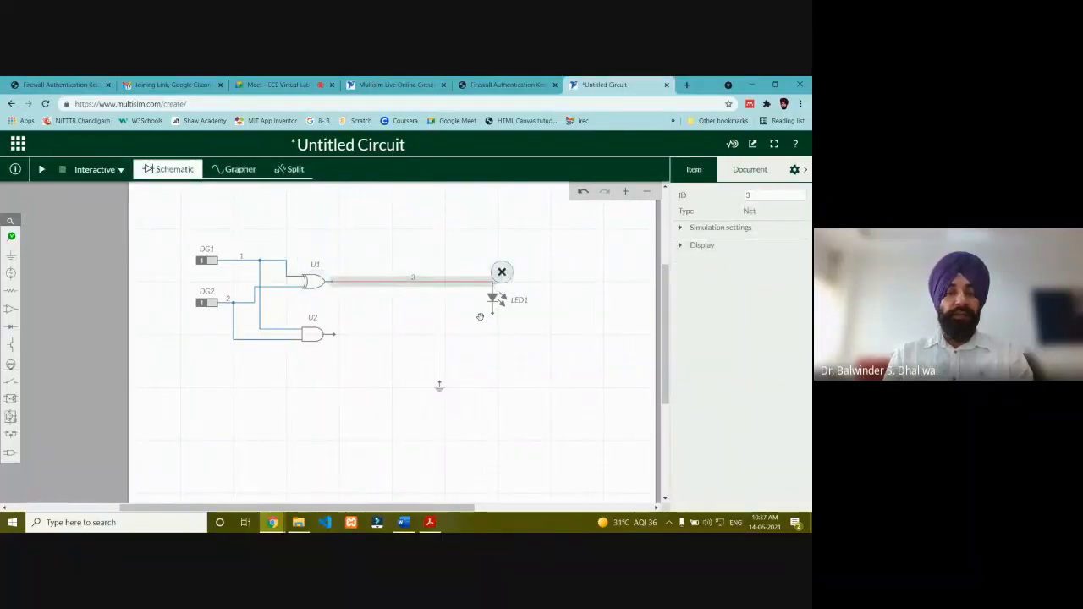
# Place a second LED between AND gate U2 and the ground symbol, and wire the gate's output to its upper terminal
pyautogui.click(11, 327)
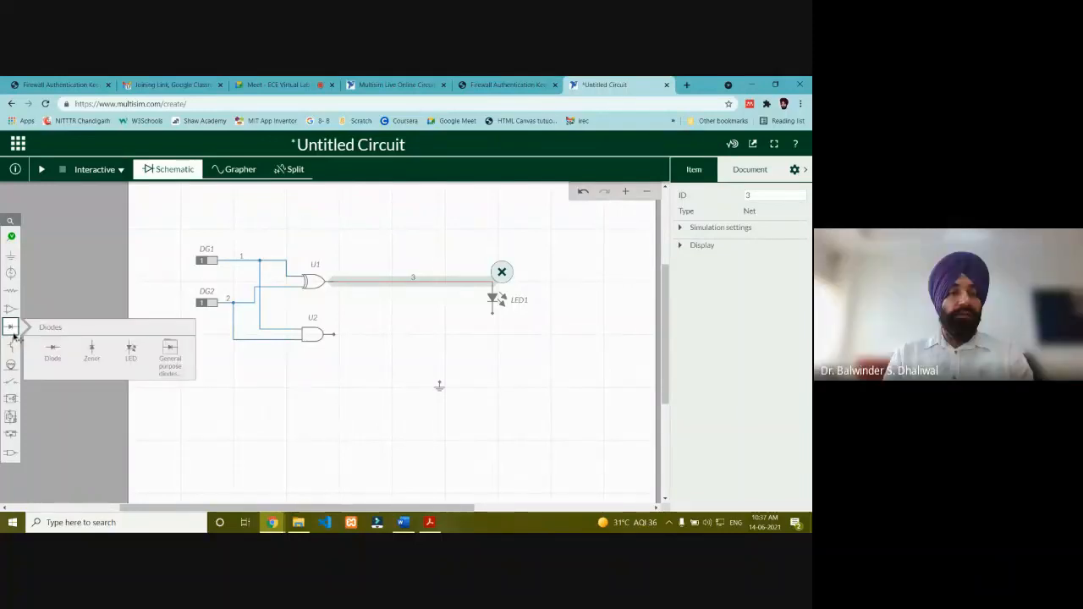
pyautogui.click(132, 355)
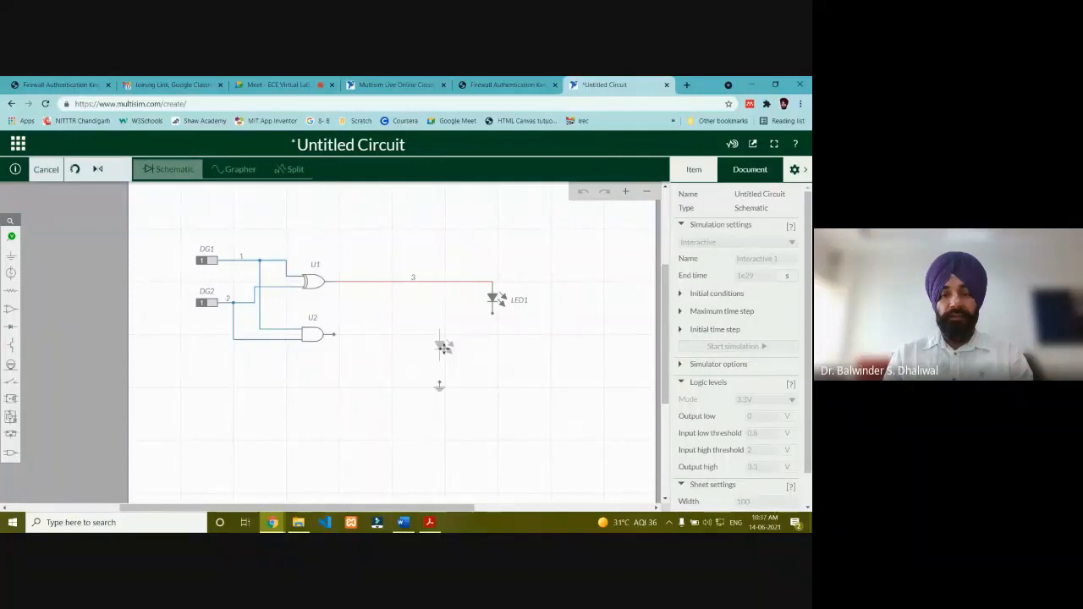
pyautogui.click(443, 347)
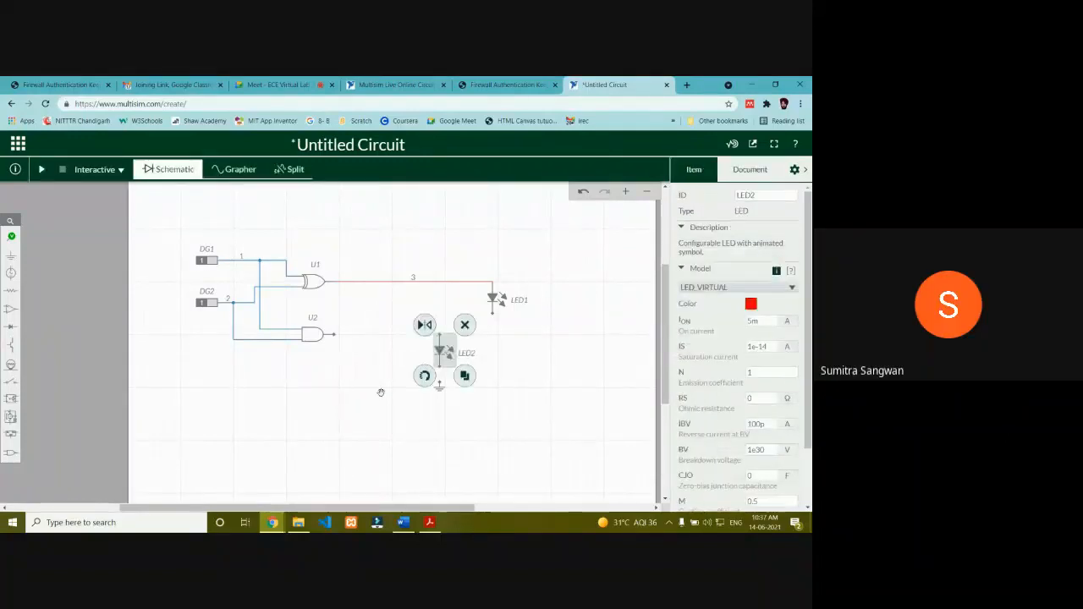
pyautogui.click(338, 389)
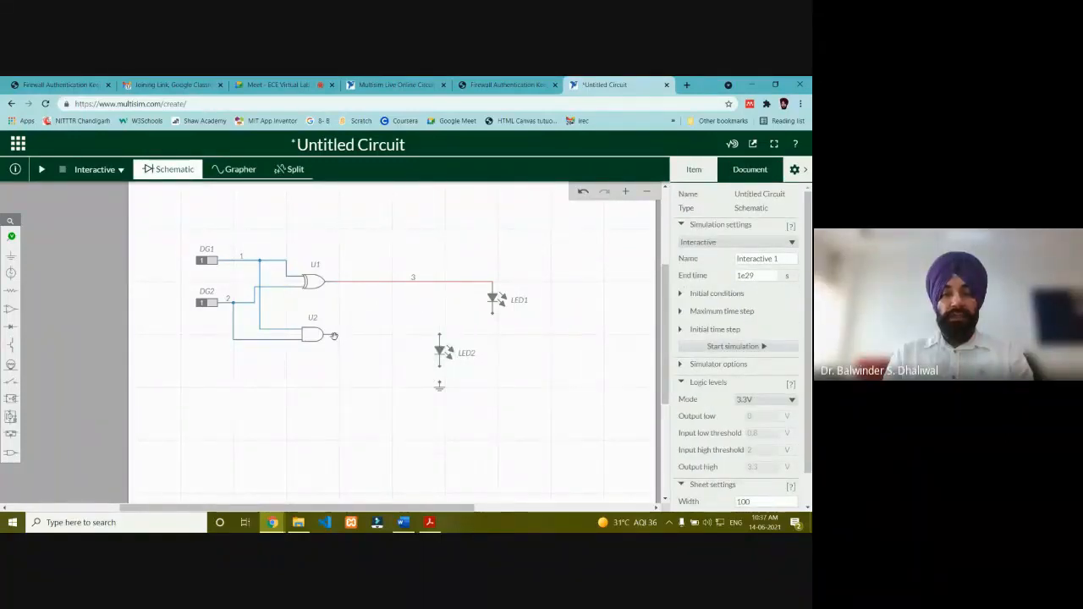
pyautogui.click(334, 336)
pyautogui.click(336, 336)
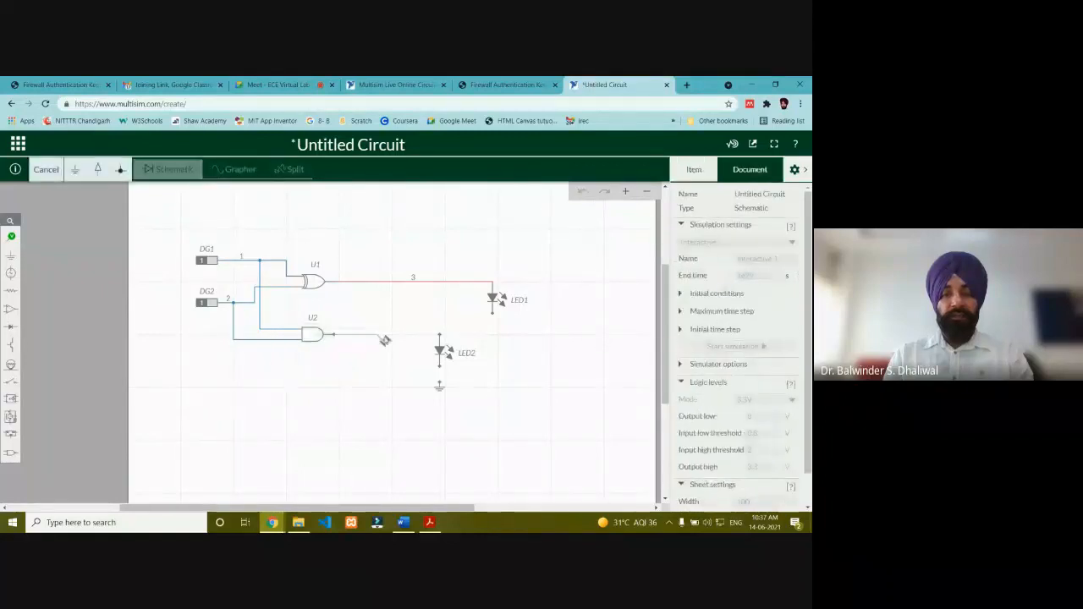
pyautogui.click(440, 337)
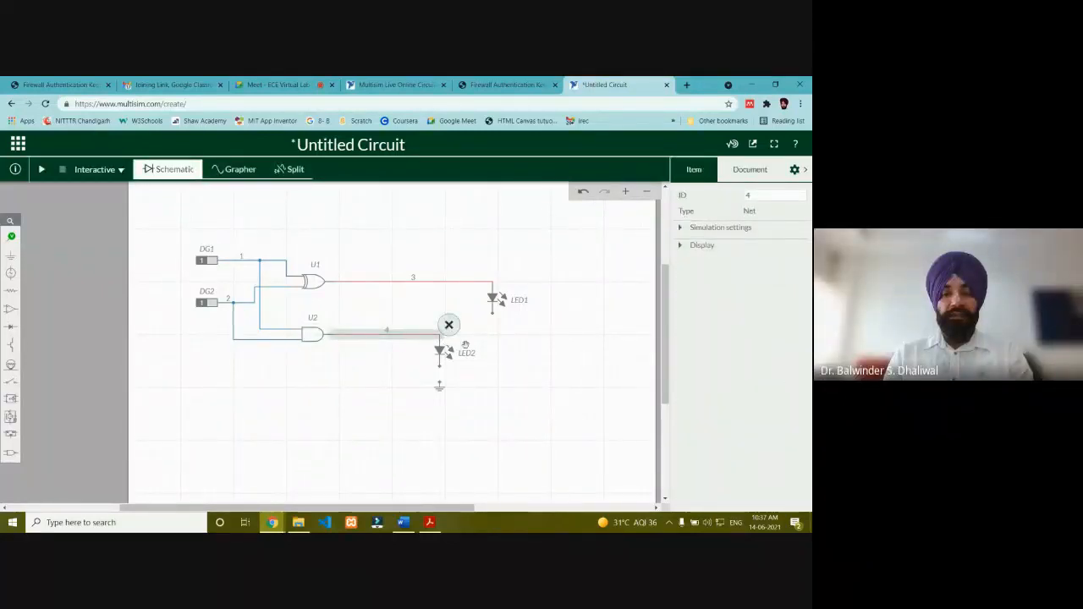
pyautogui.click(489, 378)
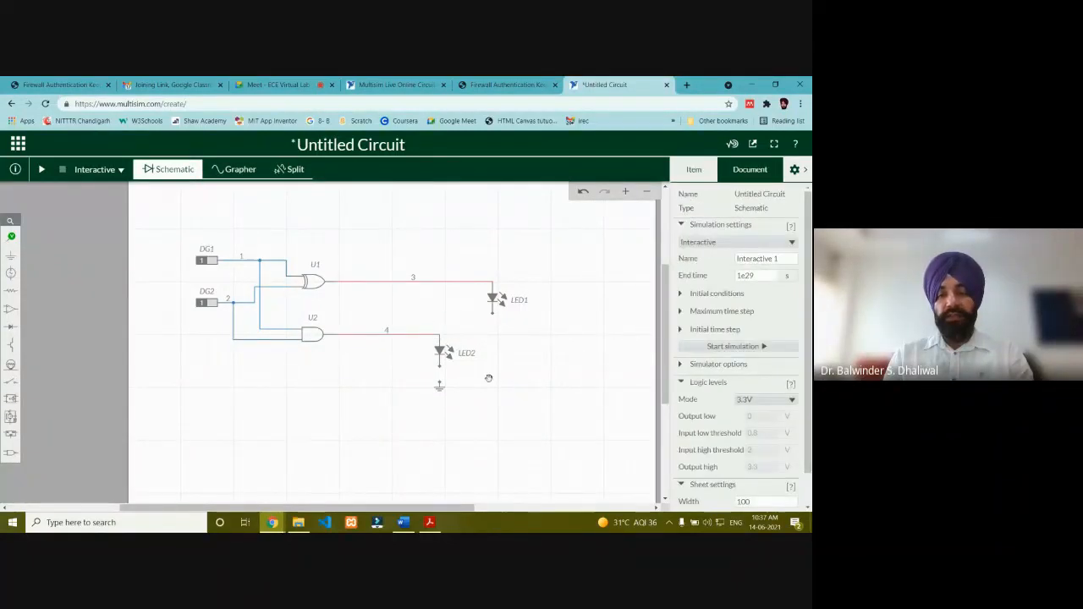
# Ground both LEDs by moving the existing ground onto LED2's lower terminal and adding a new ground at LED1's lower terminal
pyautogui.click(439, 386)
pyautogui.moveTo(441, 390); pyautogui.dragTo(439, 370)
pyautogui.click(372, 395)
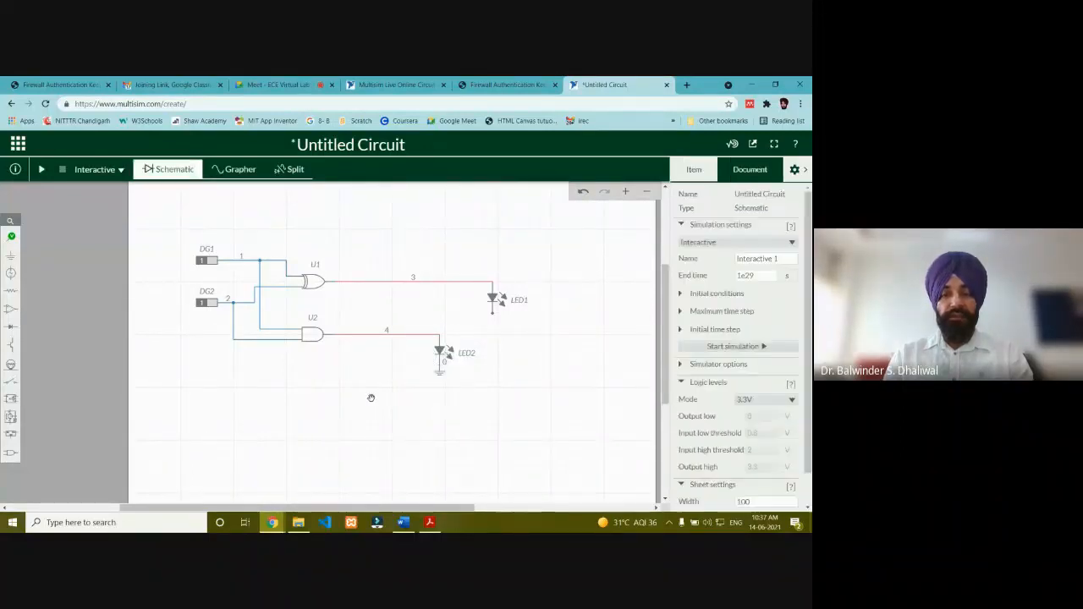
pyautogui.click(11, 257)
pyautogui.click(48, 283)
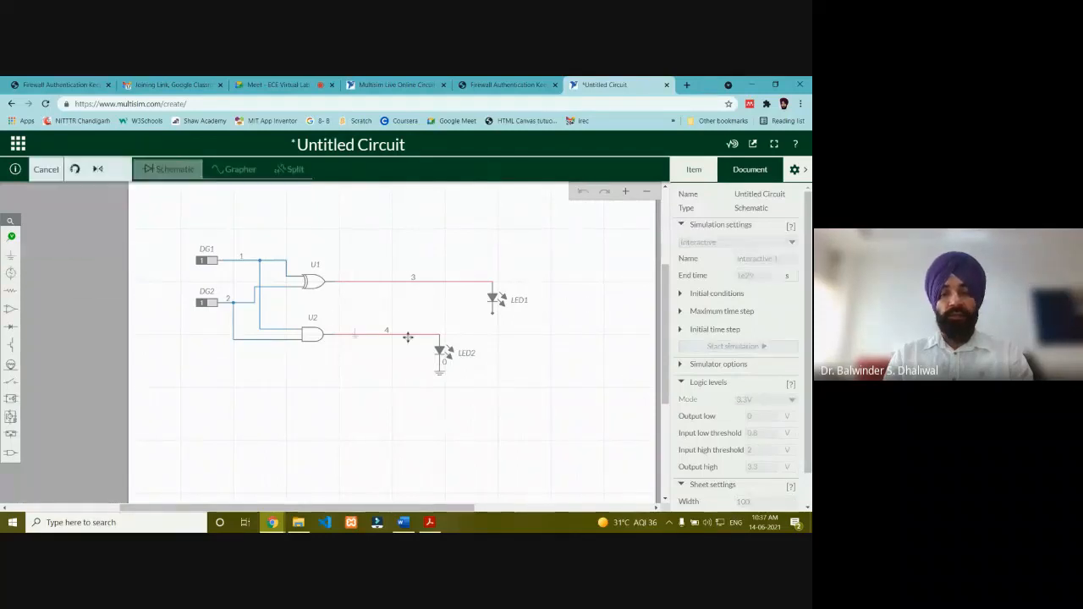
pyautogui.click(495, 319)
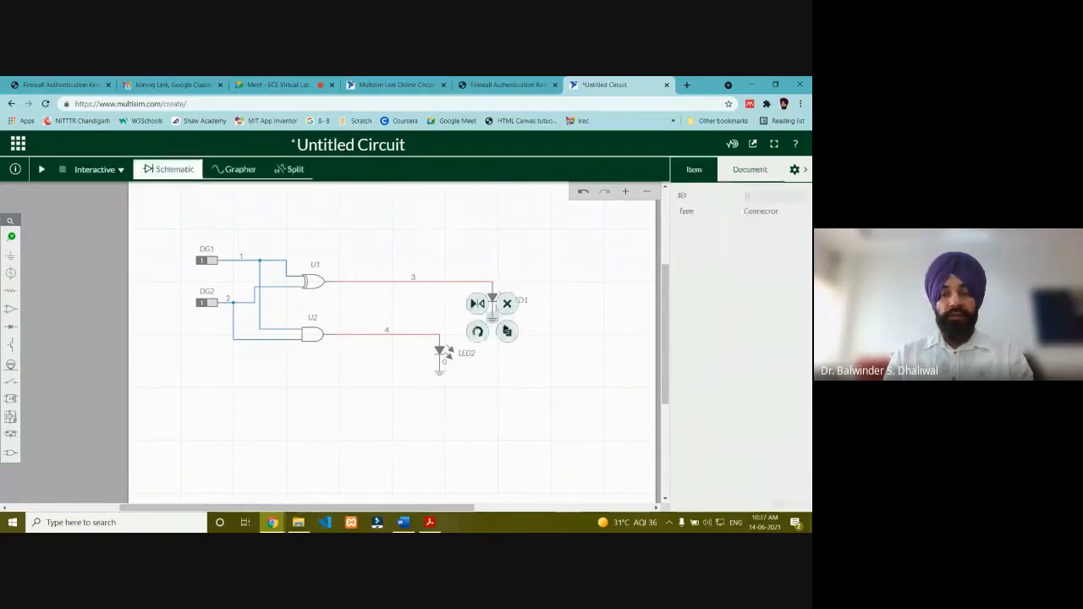
# Rename the XOR output LED as Sum and the AND output LED as Carry
pyautogui.click(526, 303)
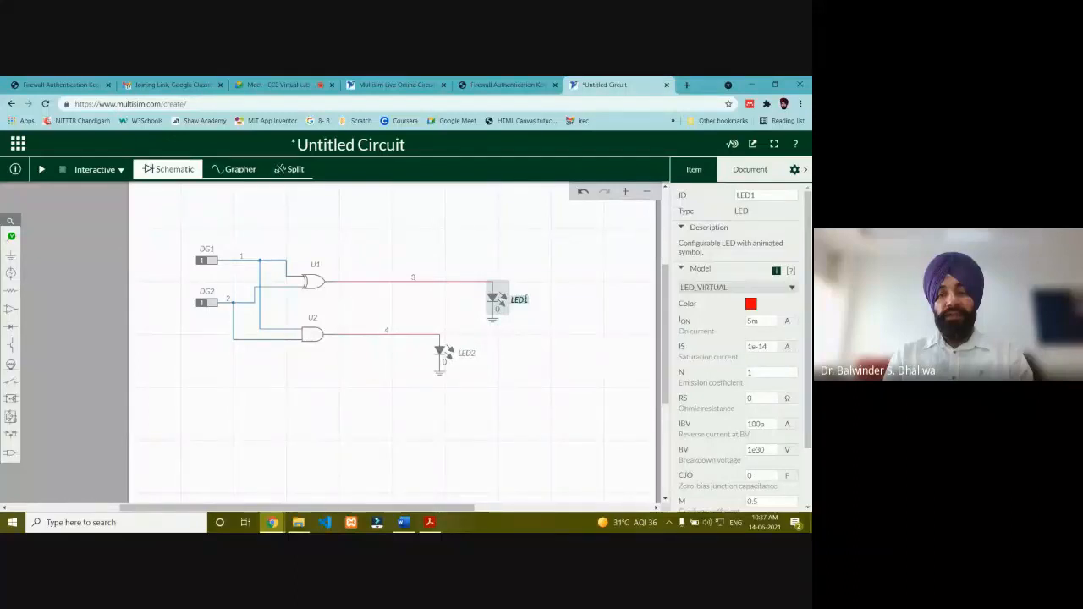
pyautogui.doubleClick(522, 300)
pyautogui.write('Sum')
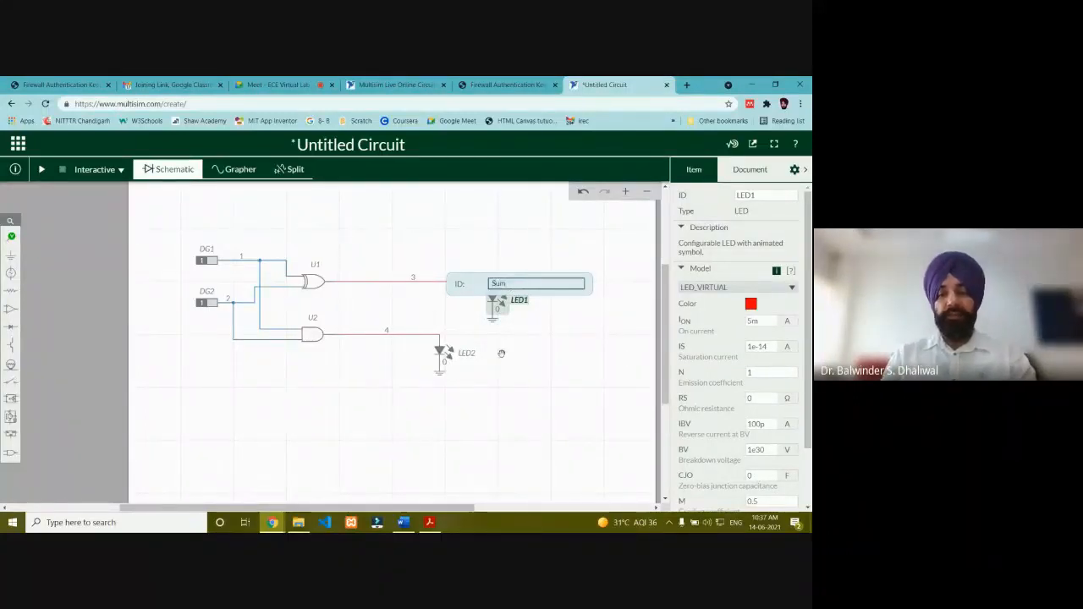
pyautogui.click(467, 353)
pyautogui.doubleClick(467, 354)
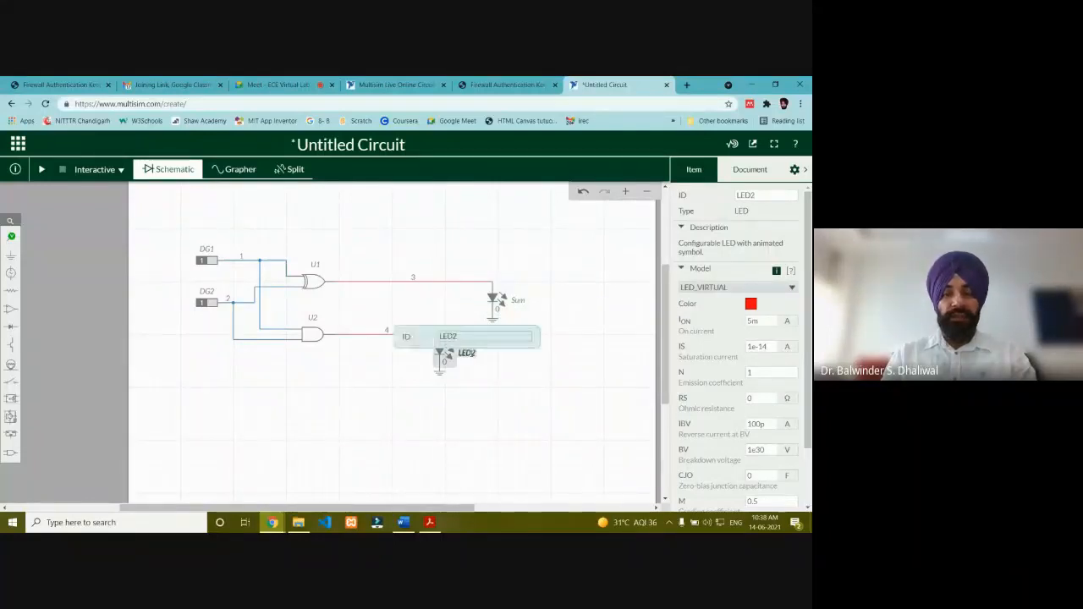
pyautogui.write('Carry')
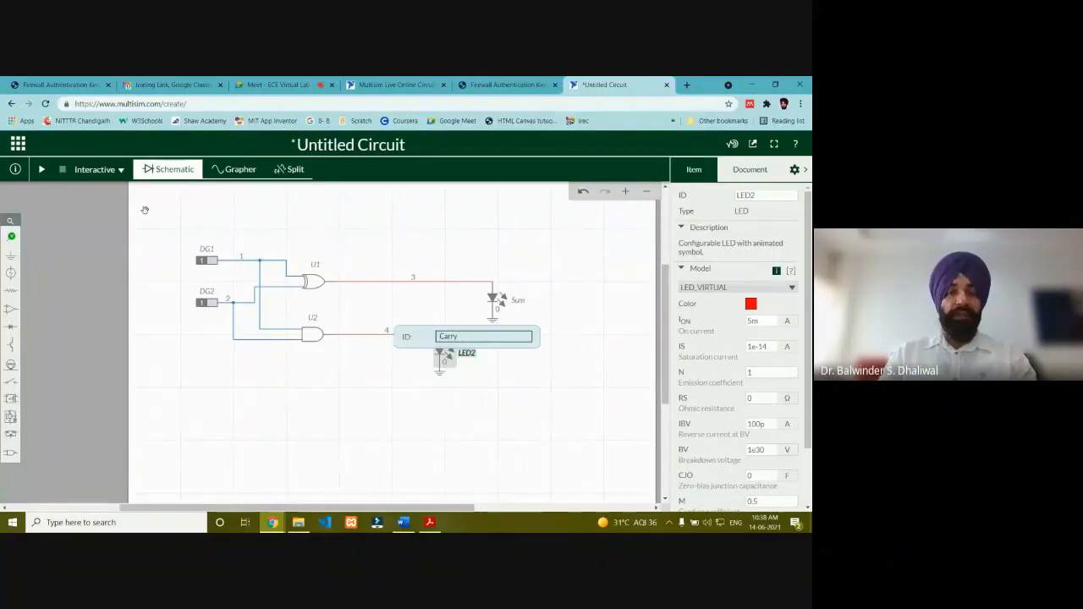
# Rename the upper digital constant DG1 as A
pyautogui.click(207, 254)
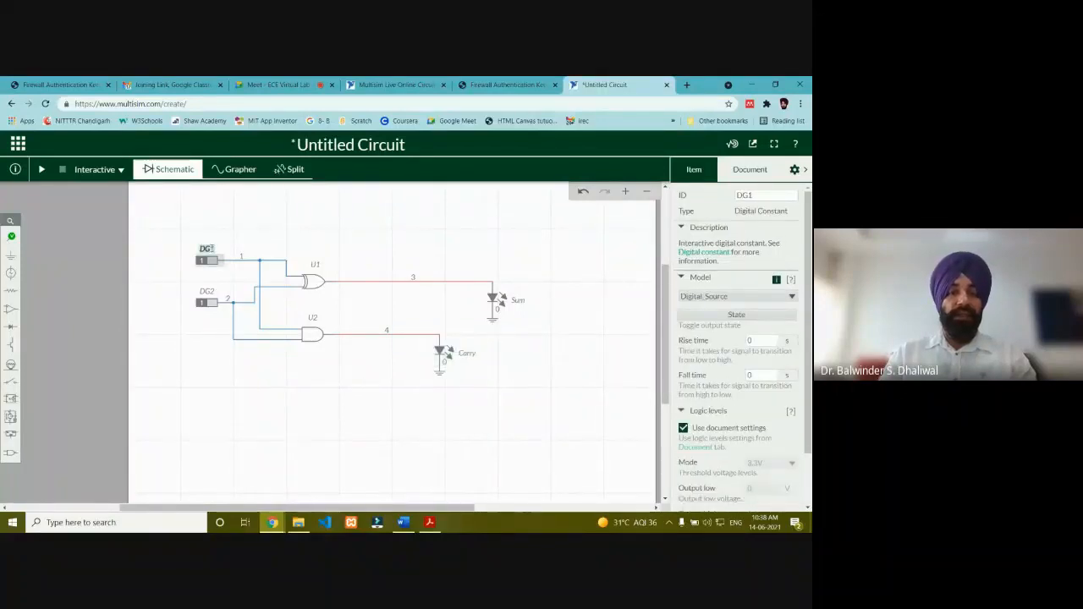
pyautogui.doubleClick(207, 249)
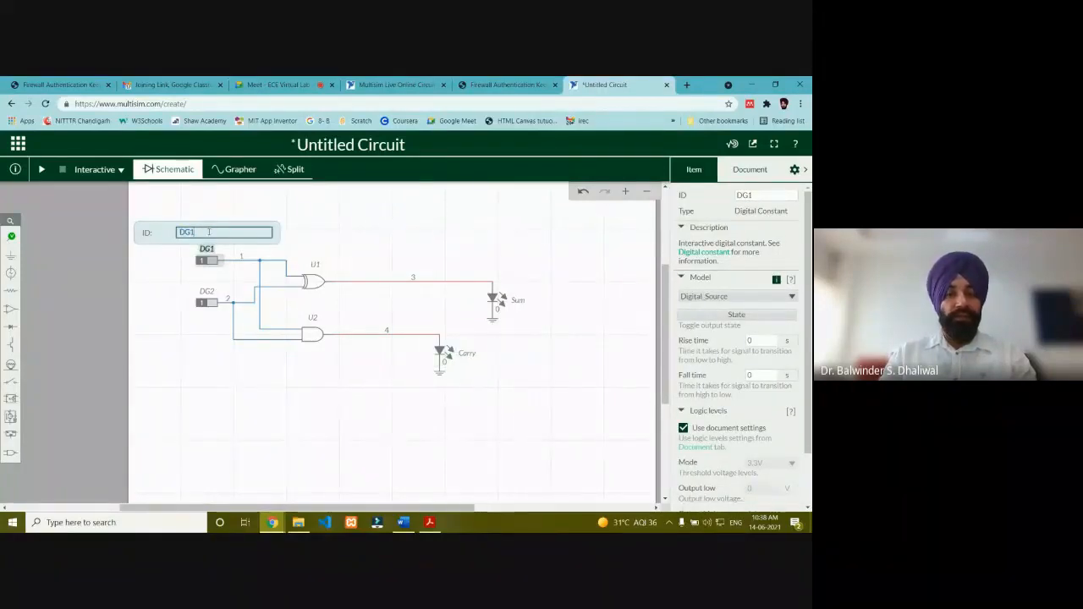
pyautogui.press('BackSpace')
pyautogui.press('BackSpace')
pyautogui.press('BackSpace')
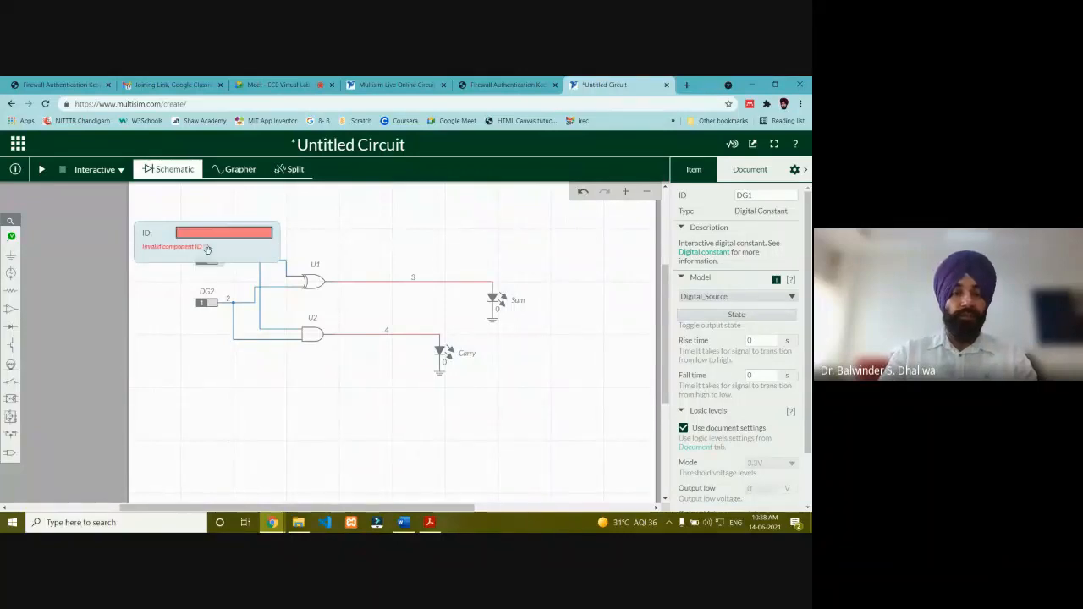
pyautogui.write('A')
# Rename the lower digital constant DG2 as B
pyautogui.click(208, 302)
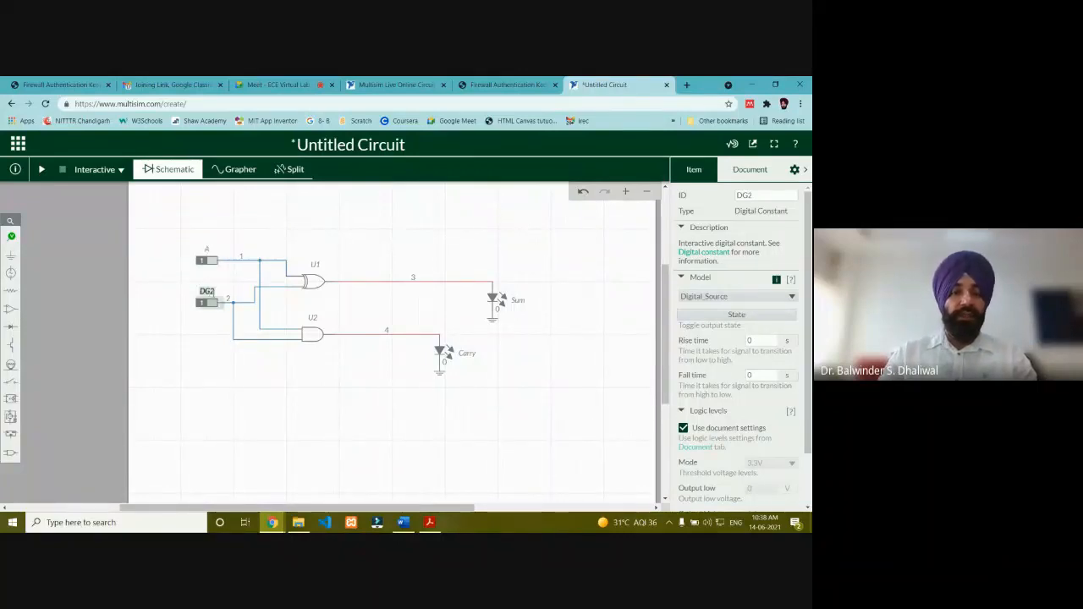
pyautogui.click(209, 292)
pyautogui.click(204, 276)
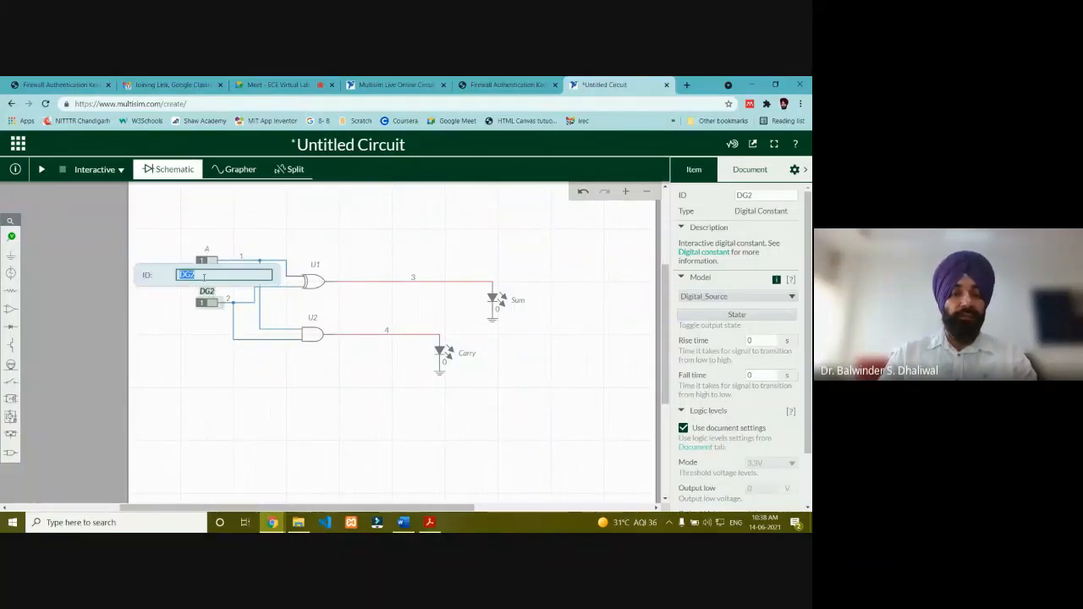
pyautogui.write('B')
pyautogui.click(213, 359)
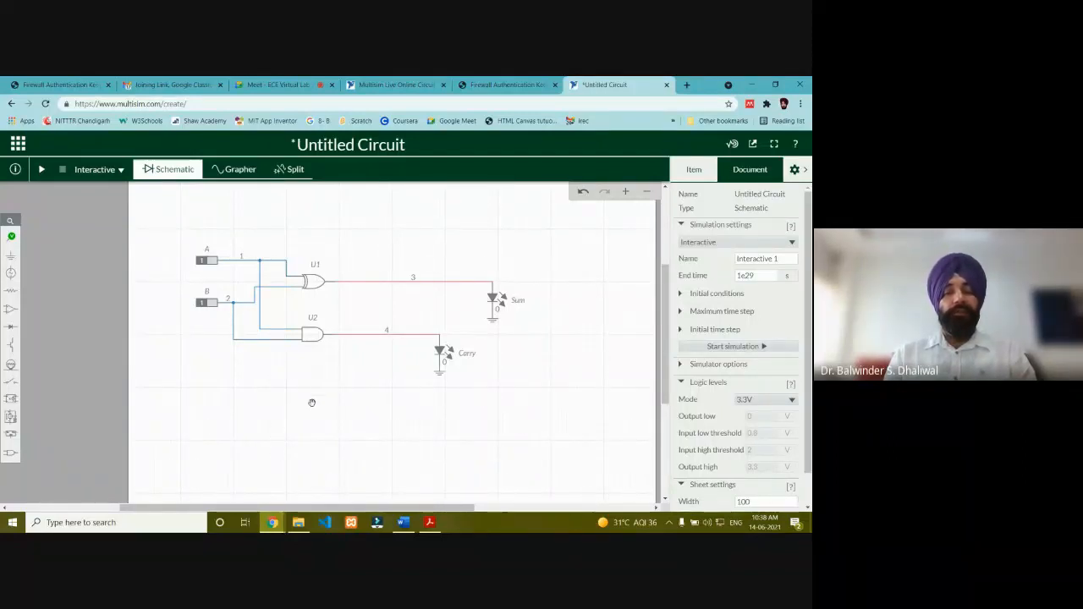
# Start the interactive simulation, check the Grapher view and return to the schematic
pyautogui.click(42, 169)
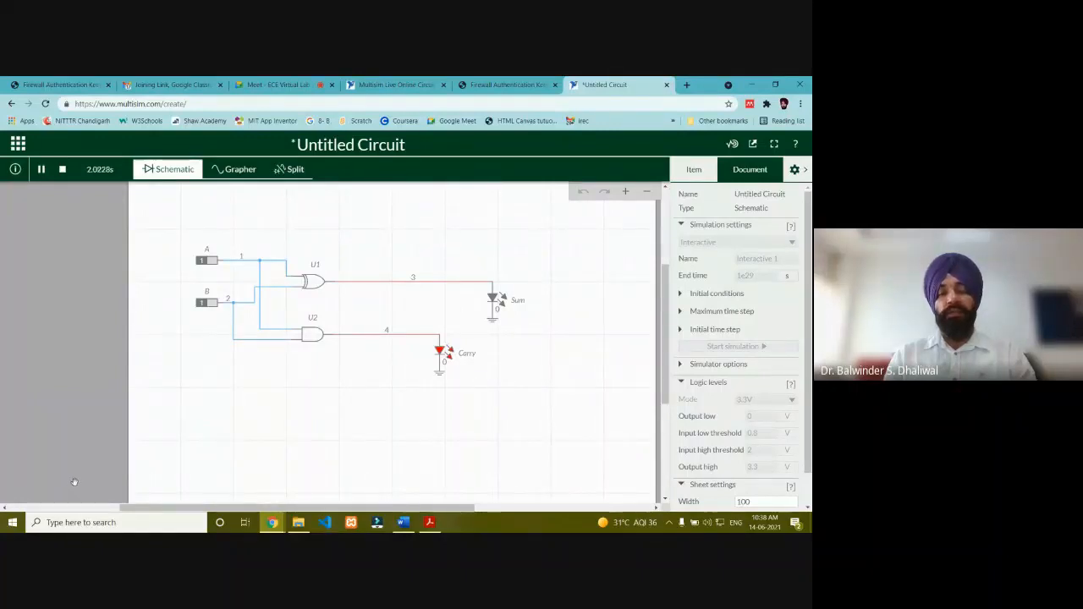
pyautogui.click(239, 171)
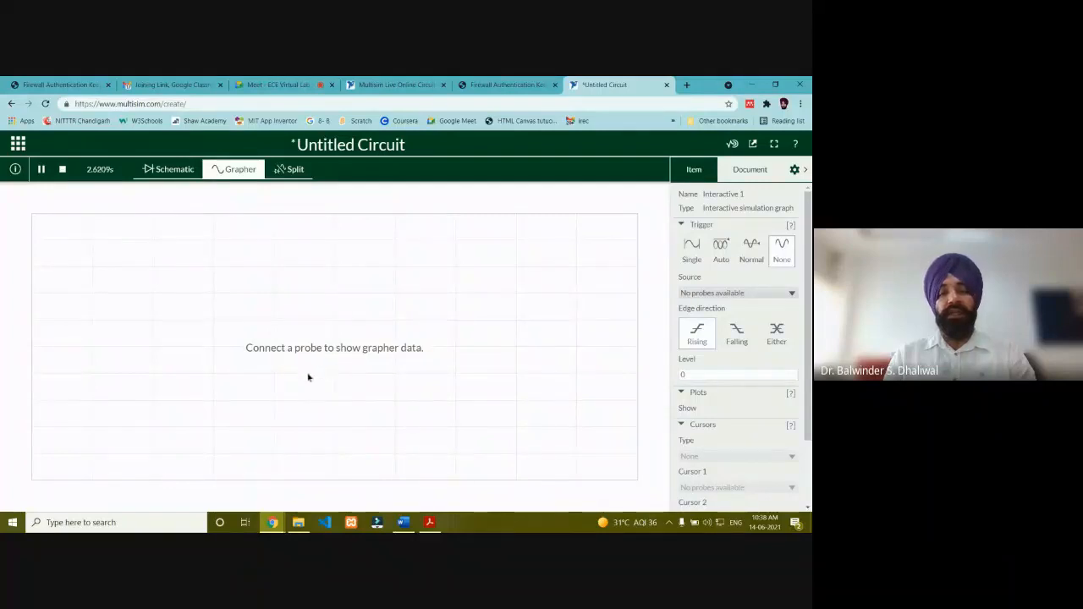
pyautogui.click(169, 169)
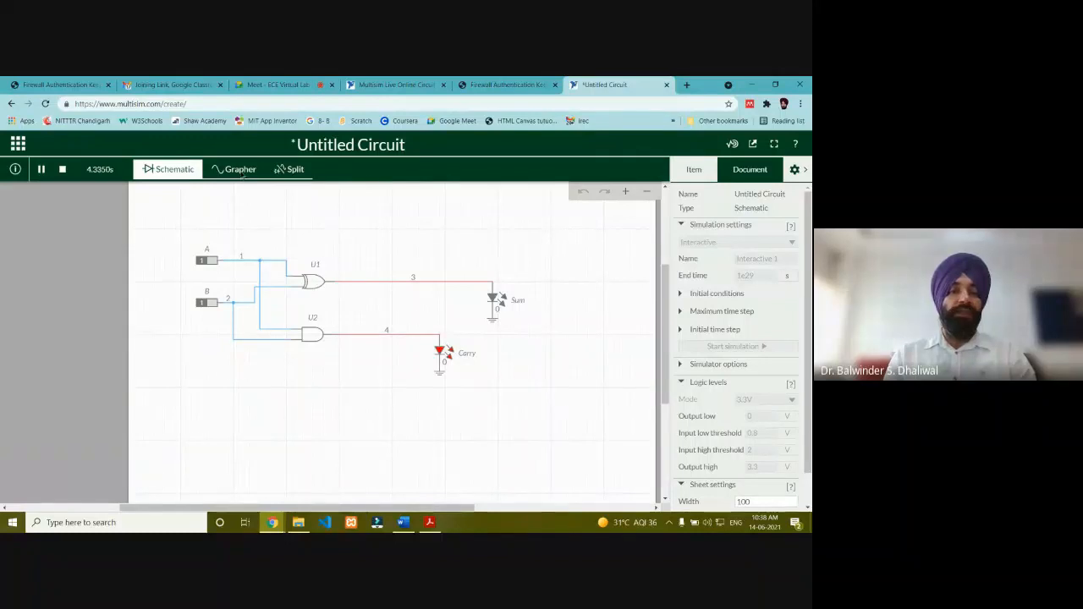
pyautogui.click(241, 170)
pyautogui.click(195, 172)
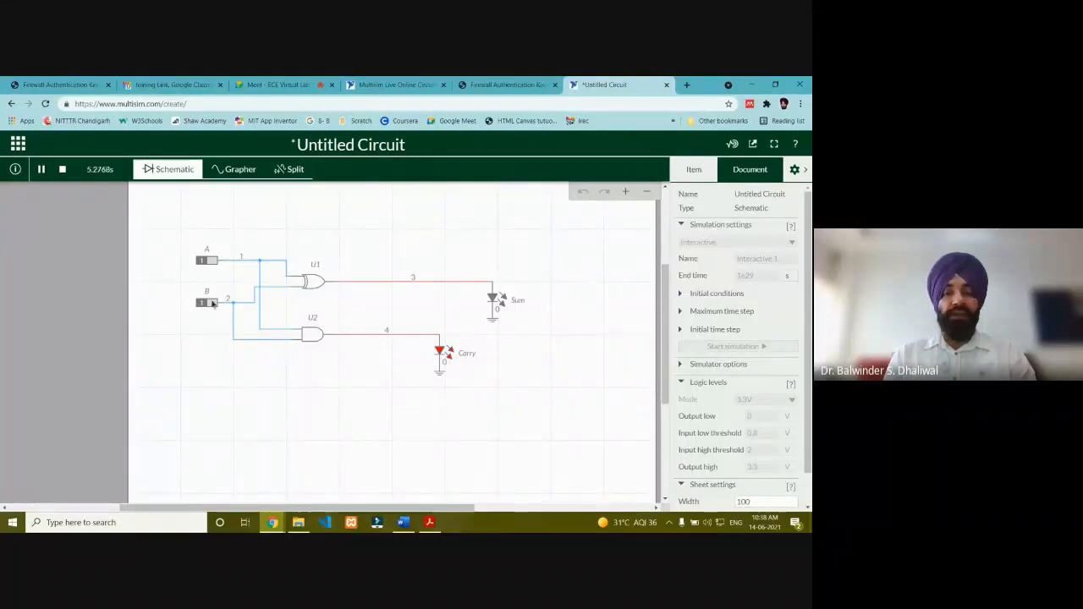
# Test the half adder by switching A and B through 00, 01, 10 and 11, and stop the simulation
pyautogui.click(208, 301)
pyautogui.click(215, 261)
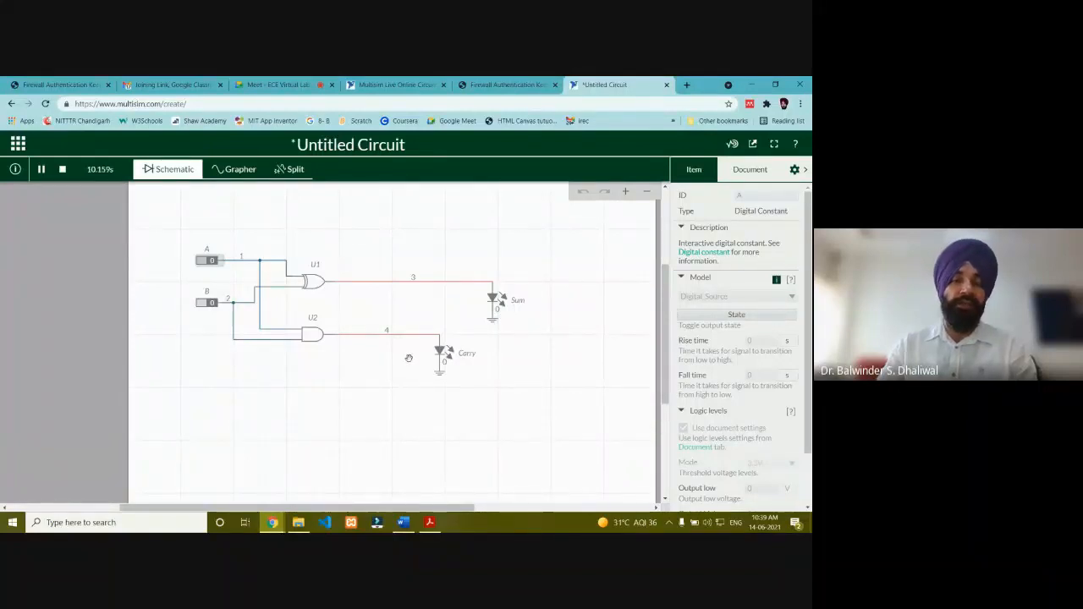
pyautogui.click(201, 304)
pyautogui.click(203, 304)
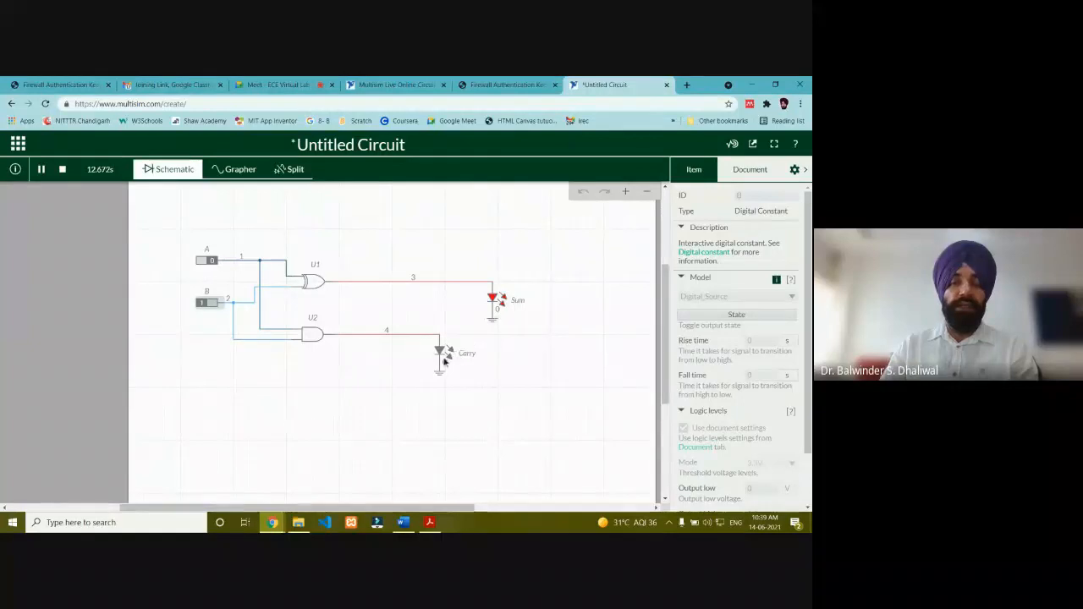
pyautogui.click(214, 304)
pyautogui.click(203, 264)
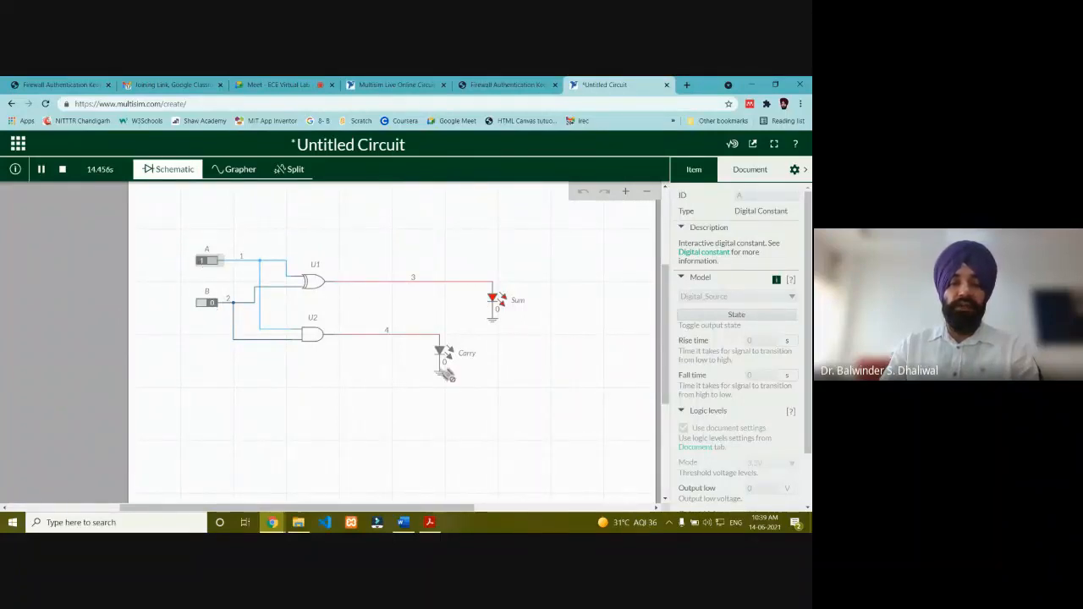
pyautogui.click(202, 304)
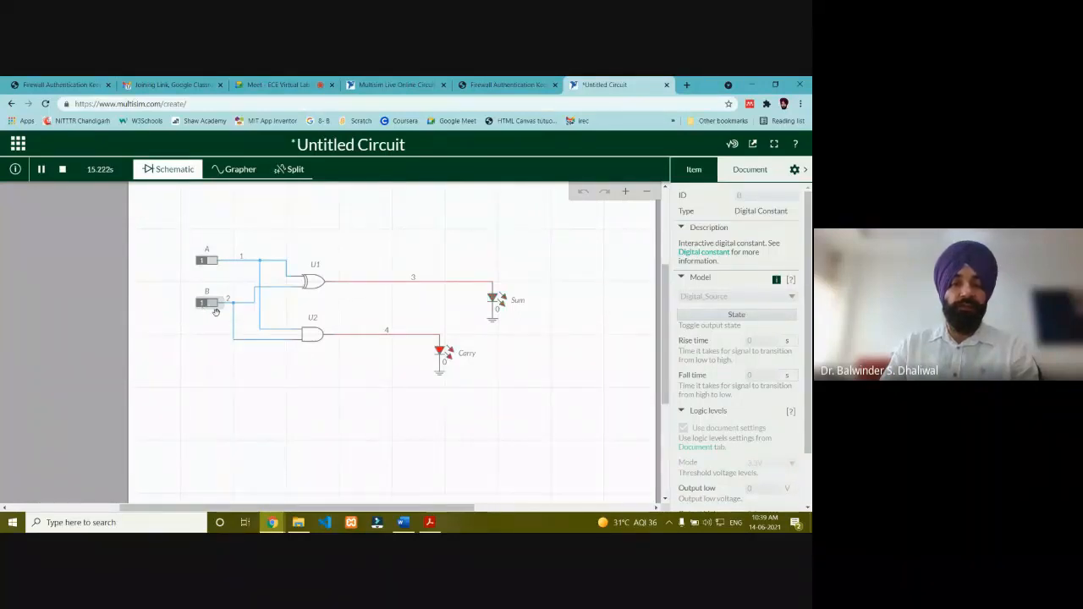
pyautogui.click(209, 261)
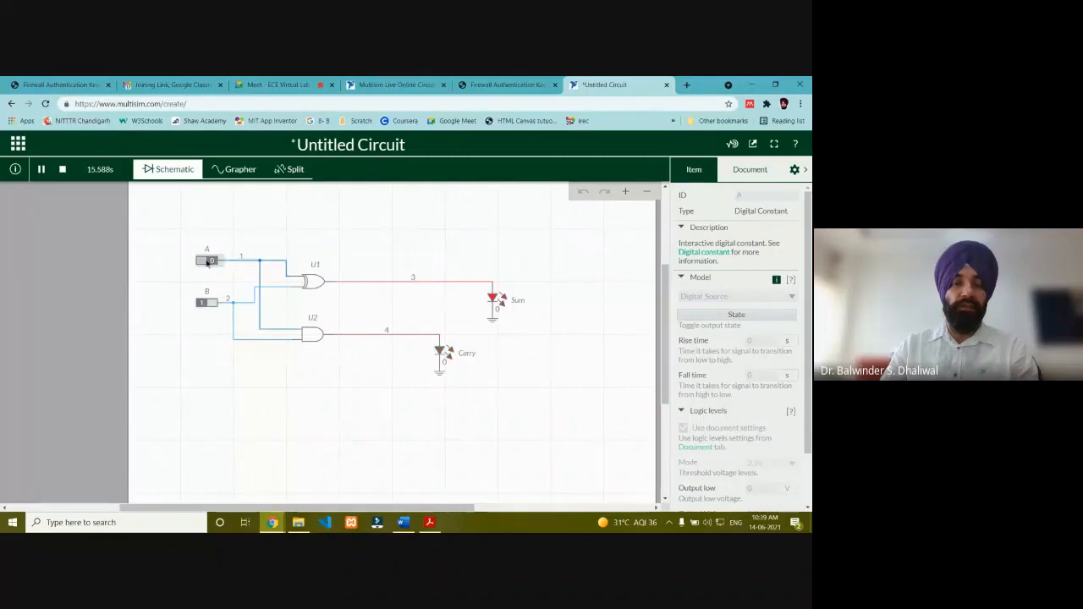
pyautogui.click(208, 263)
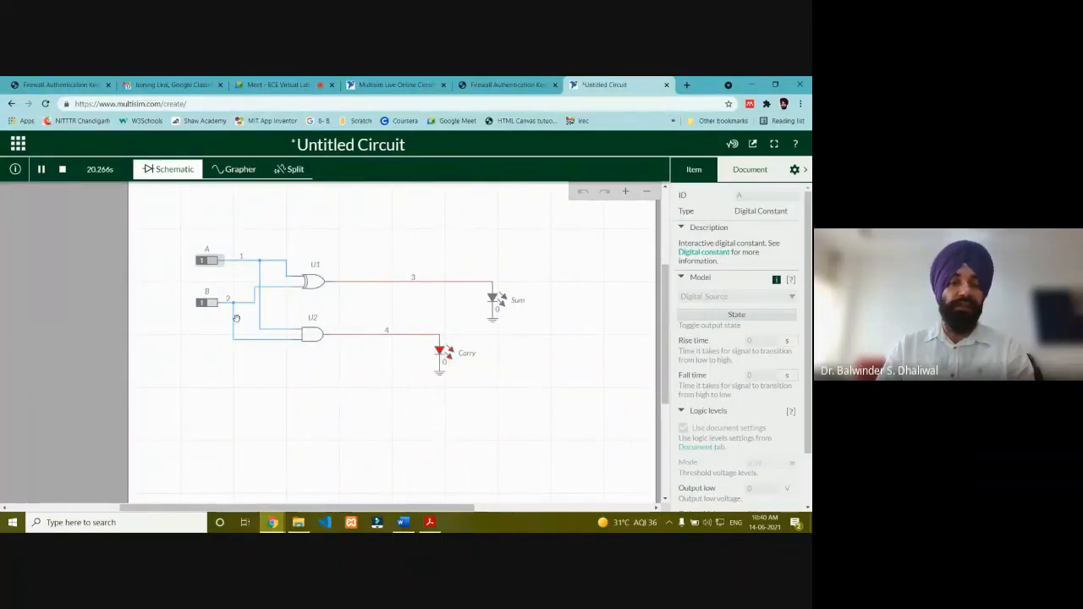
pyautogui.click(63, 170)
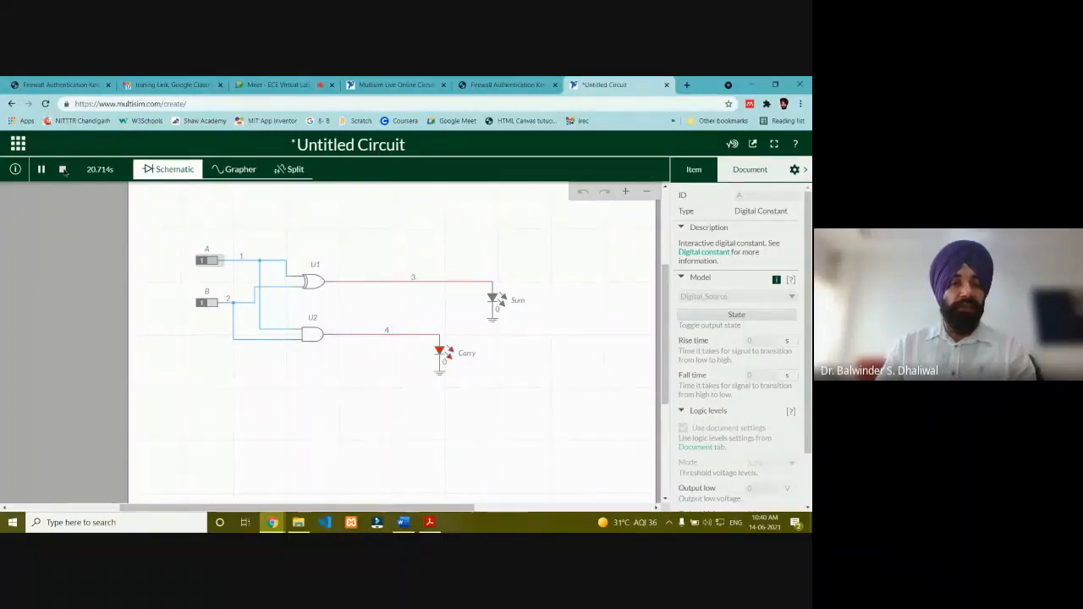
pyautogui.click(191, 376)
# Place a digital probe on XOR gate U1's output wire and a copy of it on AND gate U2's output wire
pyautogui.moveTo(13, 239)
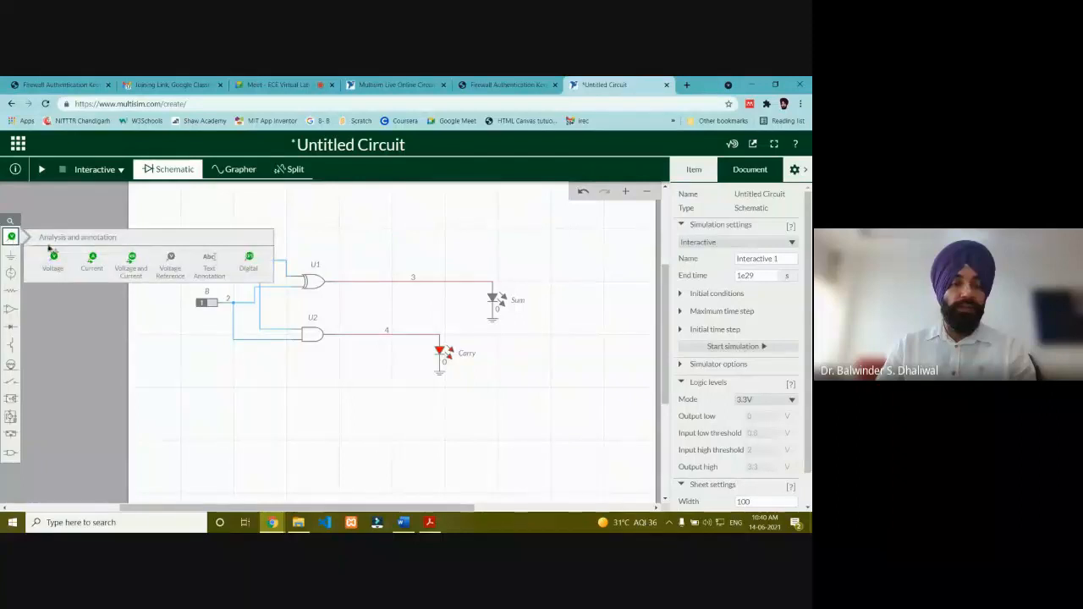
pyautogui.click(252, 271)
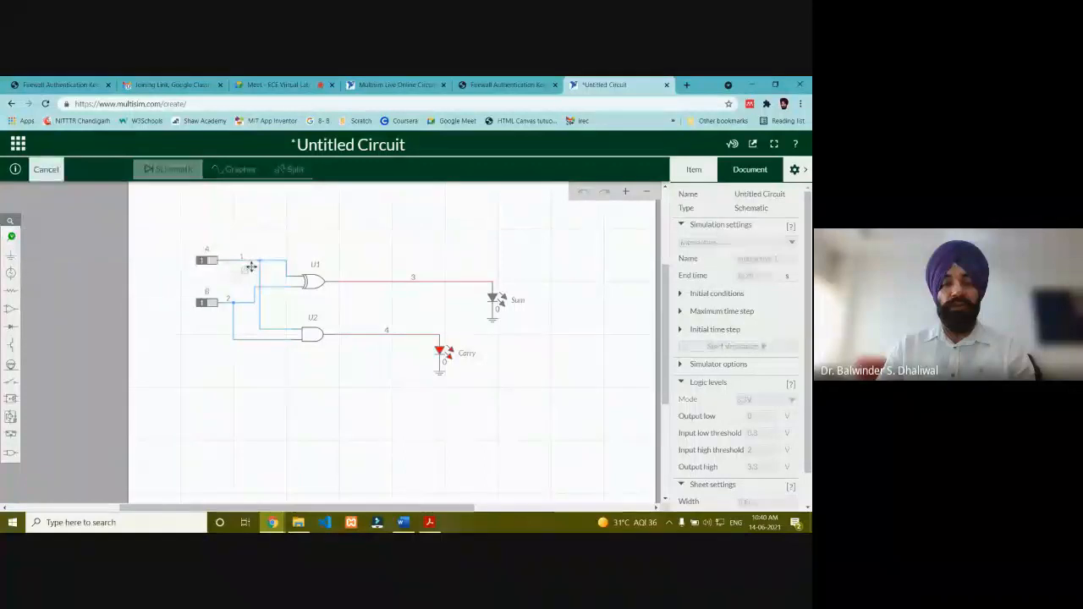
pyautogui.click(383, 274)
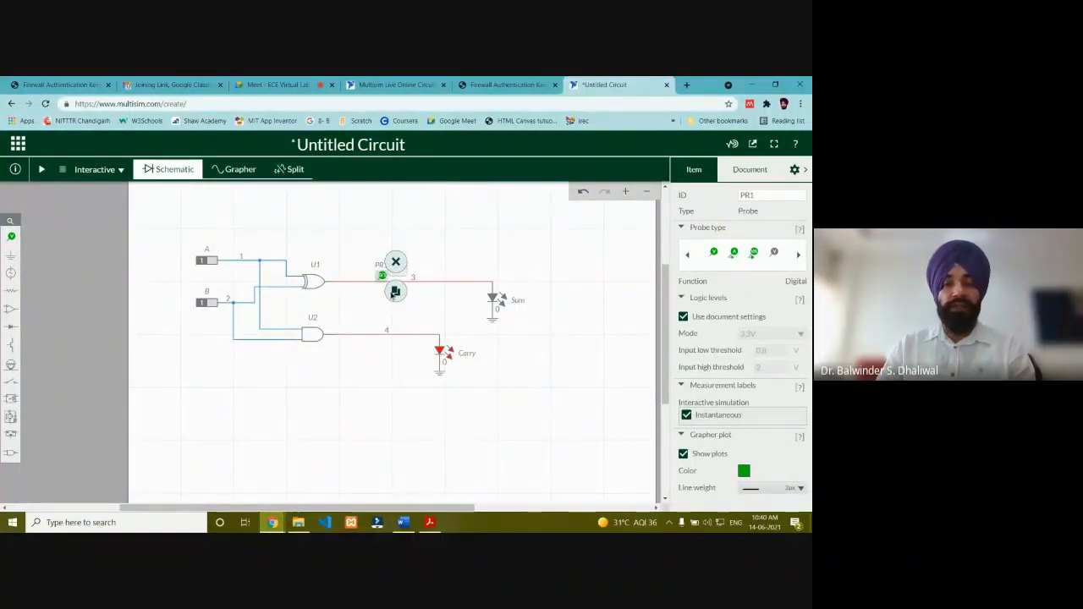
pyautogui.click(395, 292)
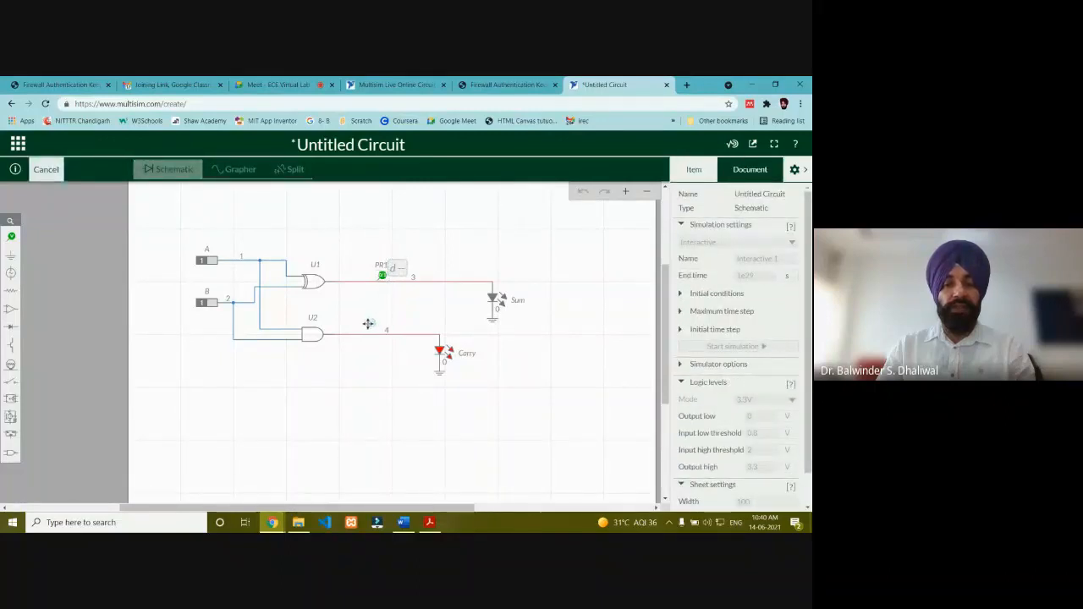
pyautogui.click(367, 328)
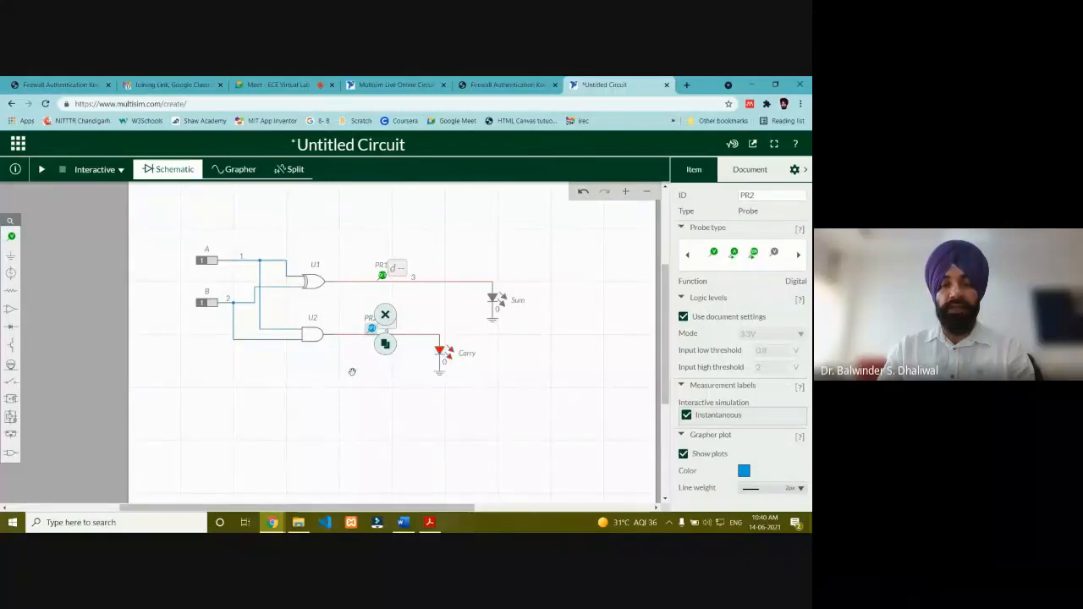
# Place copies of the digital probe on the input wires running from A and B to the XOR gate
pyautogui.click(385, 345)
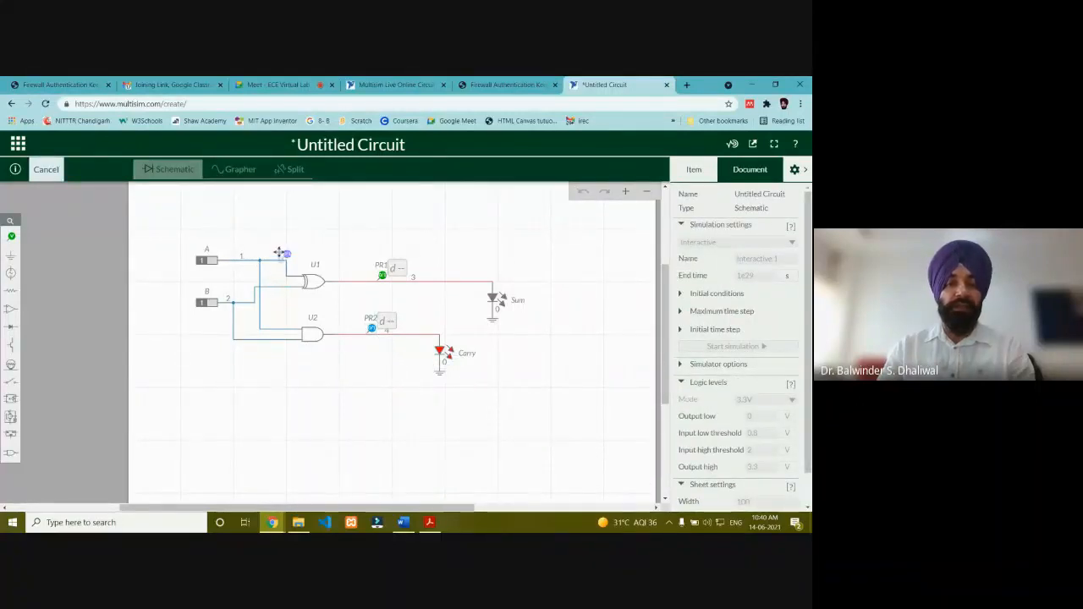
pyautogui.click(286, 254)
pyautogui.click(300, 270)
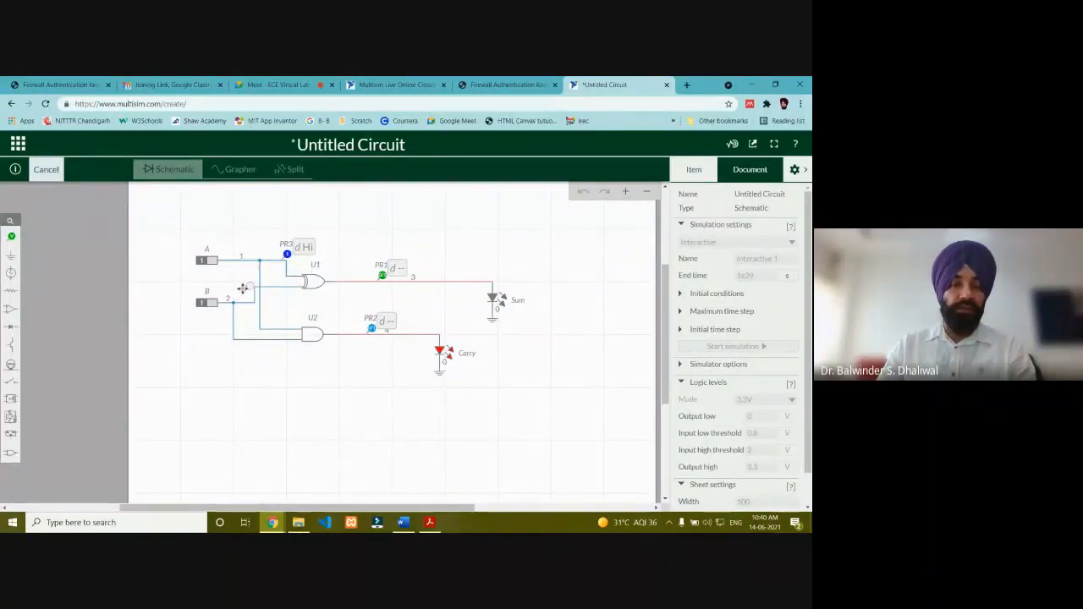
pyautogui.click(244, 297)
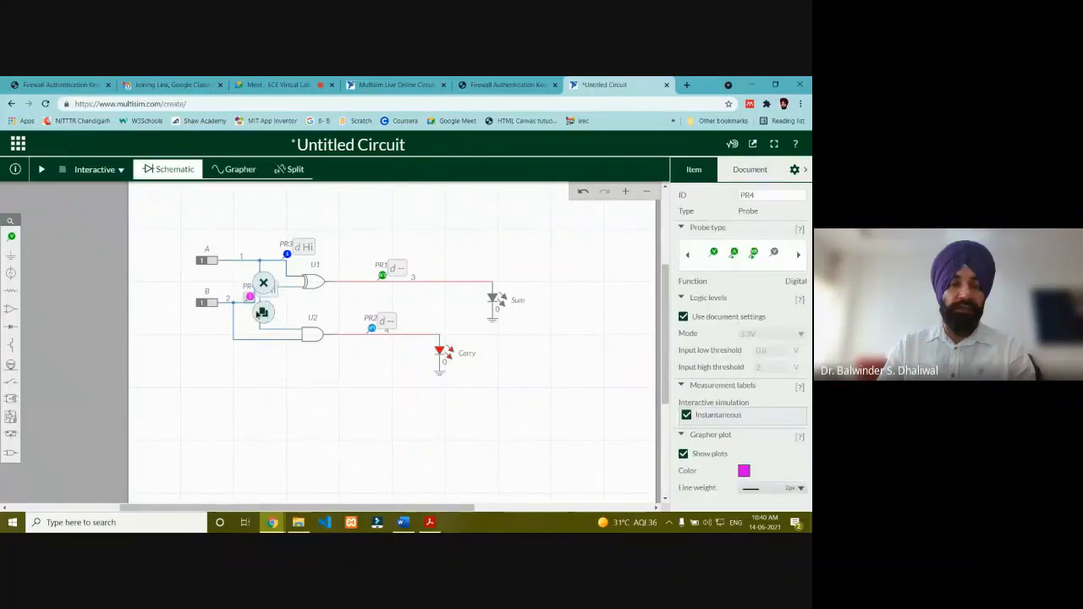
# Move the two input probes along their wires closer to digital constants A and B
pyautogui.click(287, 254)
pyautogui.moveTo(287, 254); pyautogui.dragTo(252, 254)
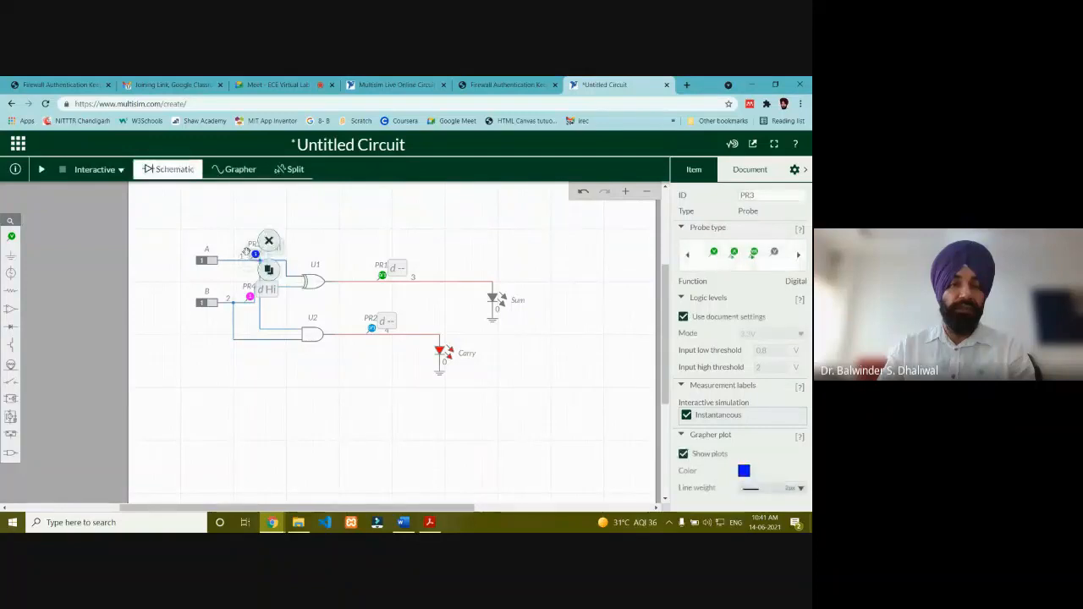
pyautogui.moveTo(251, 295); pyautogui.dragTo(228, 296)
pyautogui.click(211, 350)
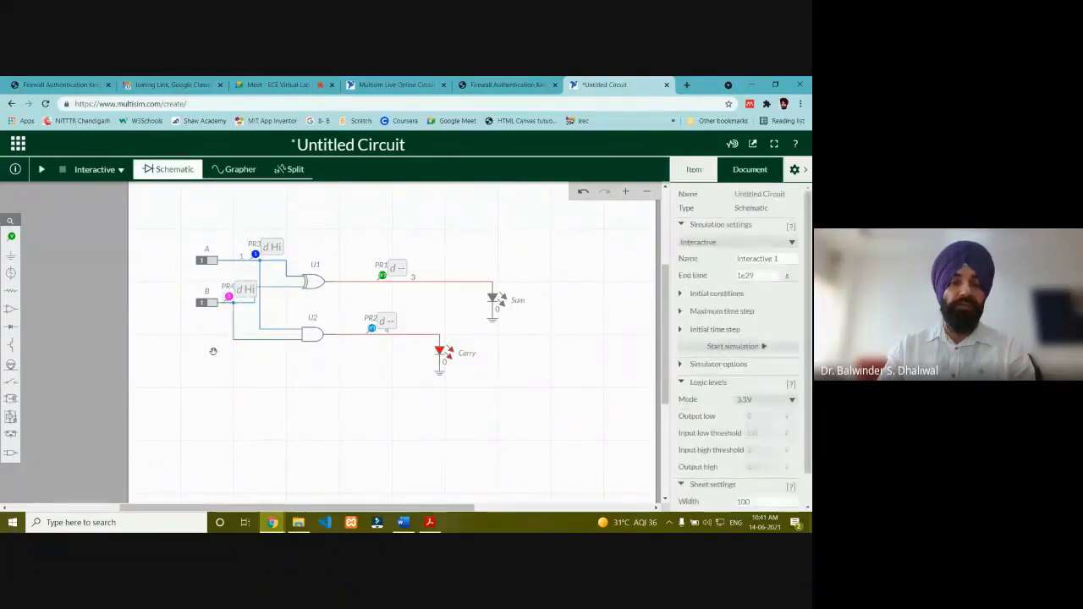
pyautogui.click(255, 254)
pyautogui.moveTo(255, 254); pyautogui.dragTo(232, 254)
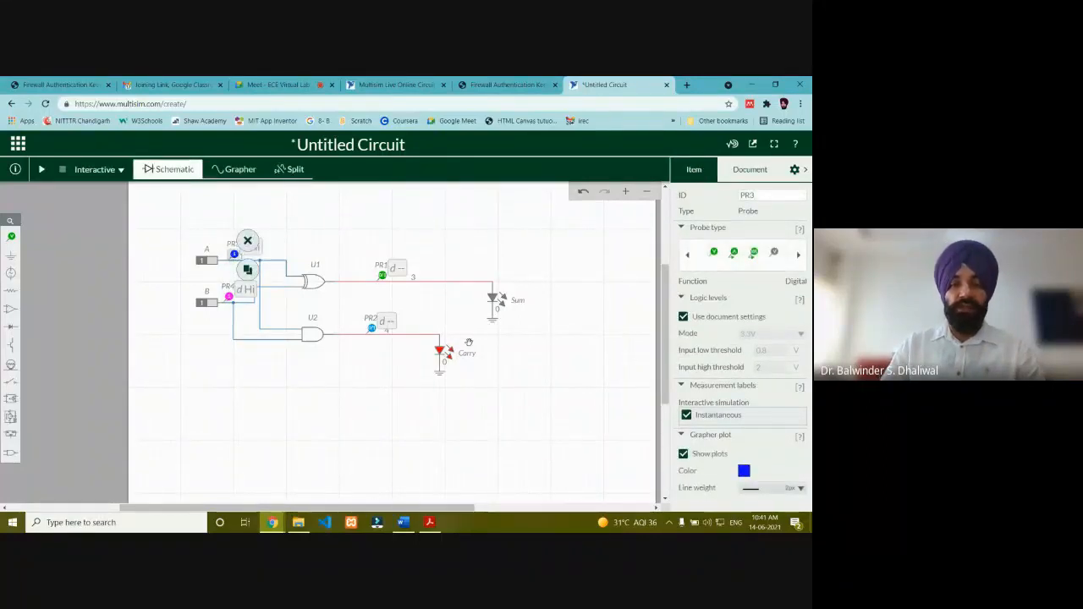
# Rename the XOR output probe as S and the AND output probe as C
pyautogui.click(383, 273)
pyautogui.doubleClick(381, 269)
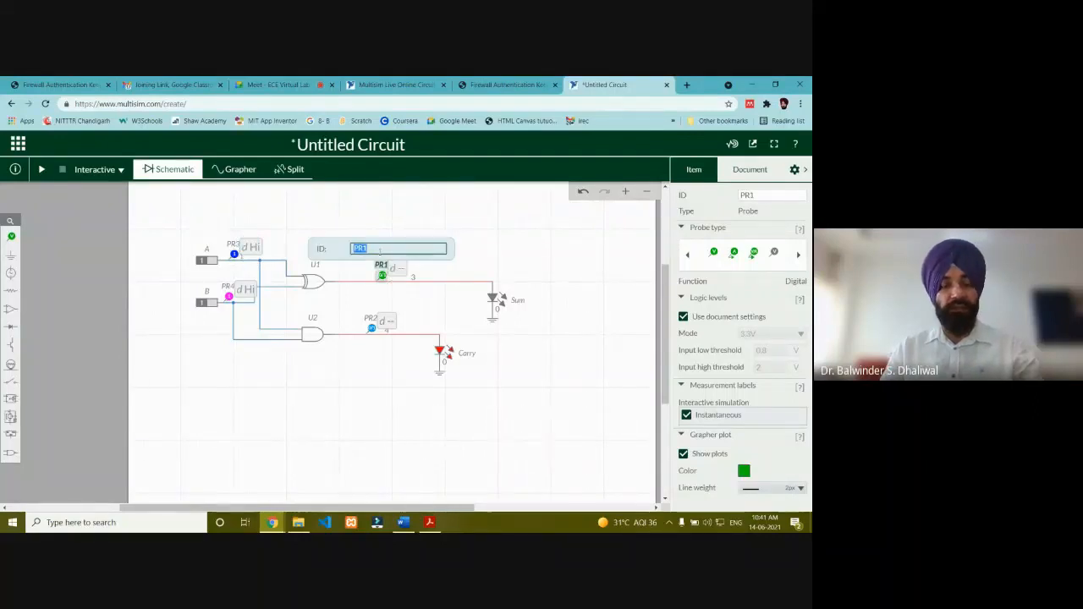
pyautogui.write('5')
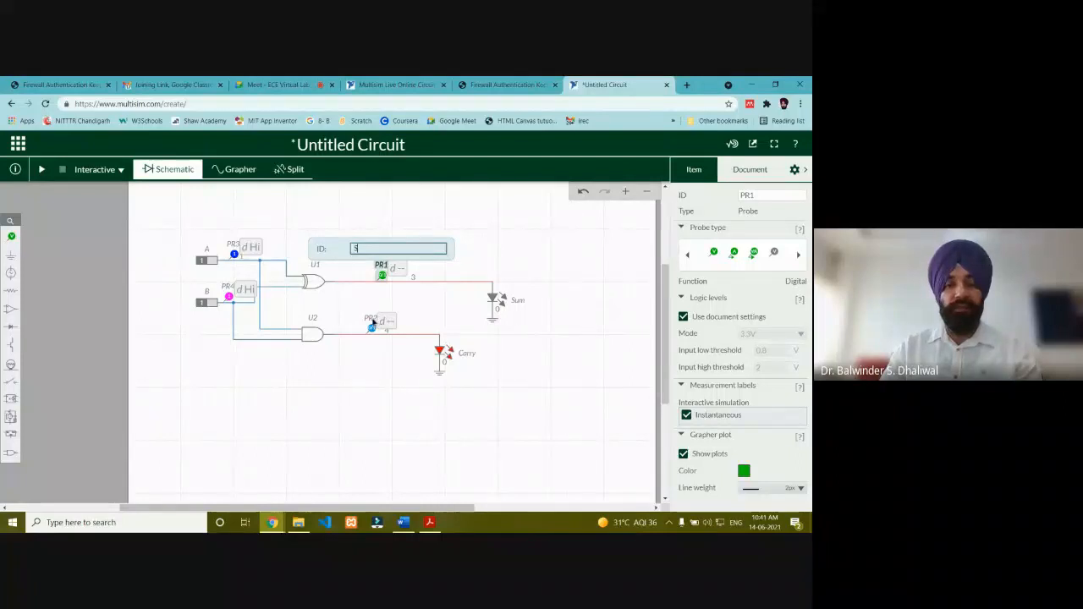
pyautogui.click(371, 327)
pyautogui.doubleClick(371, 327)
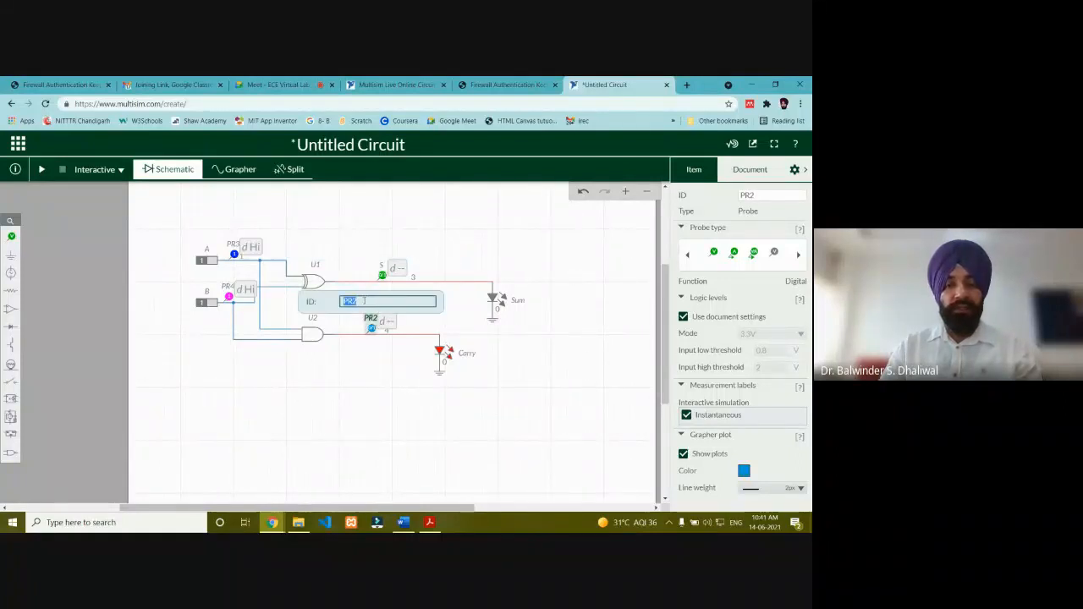
pyautogui.write('C')
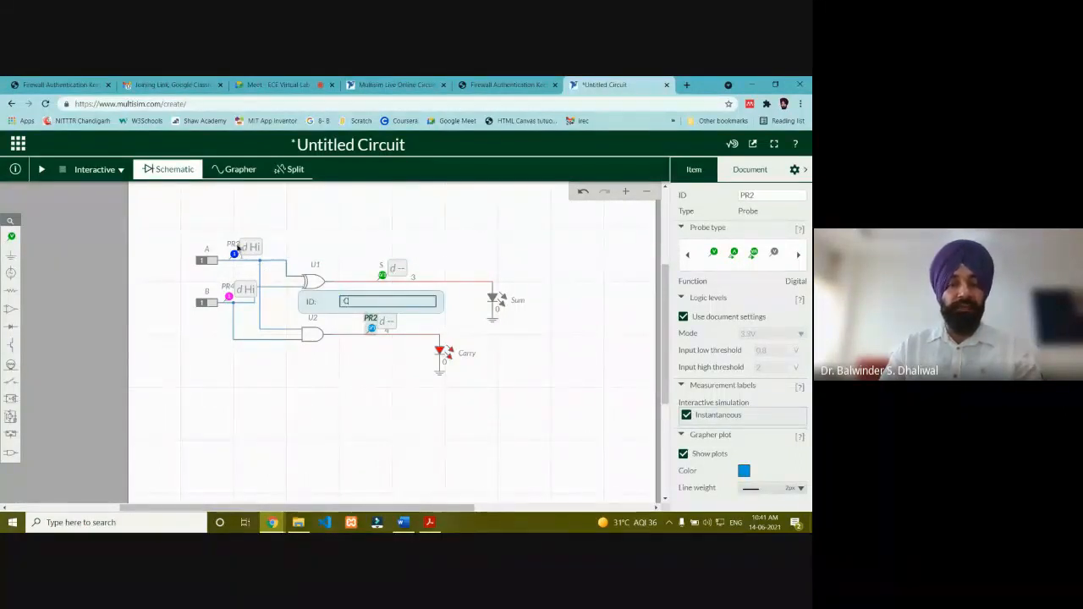
# Rename the probe on input A's wire as A and the probe on input B's wire as B
pyautogui.click(236, 247)
pyautogui.doubleClick(234, 245)
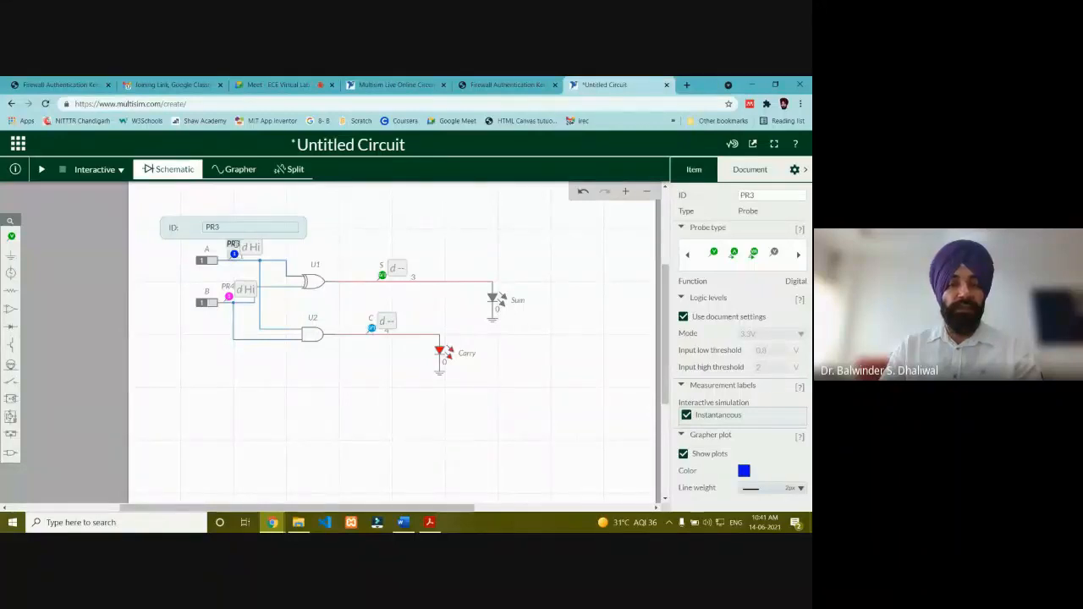
pyautogui.write('A')
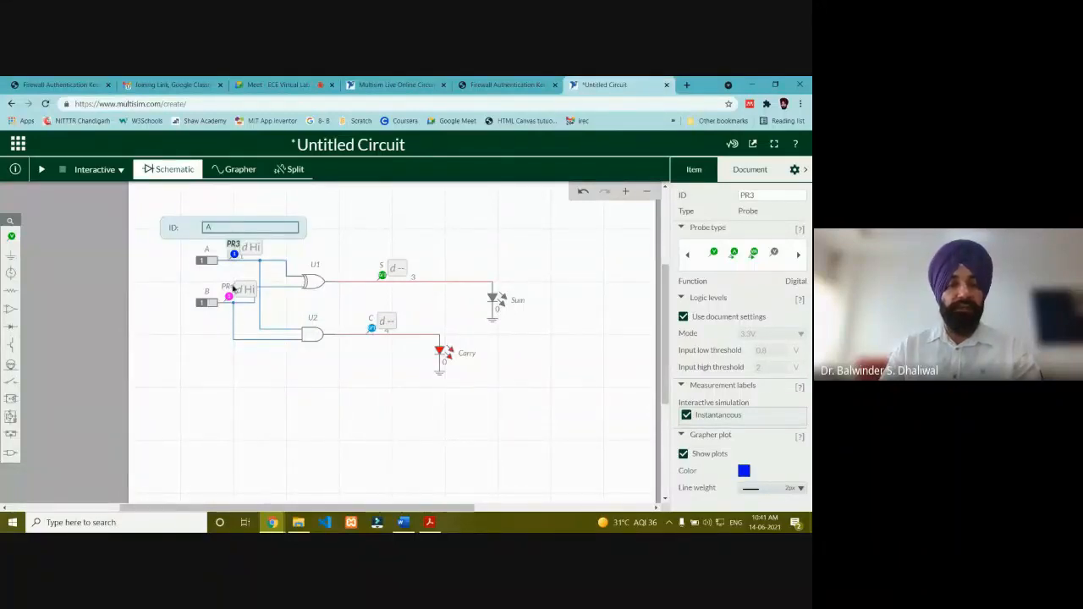
pyautogui.click(229, 287)
pyautogui.doubleClick(230, 288)
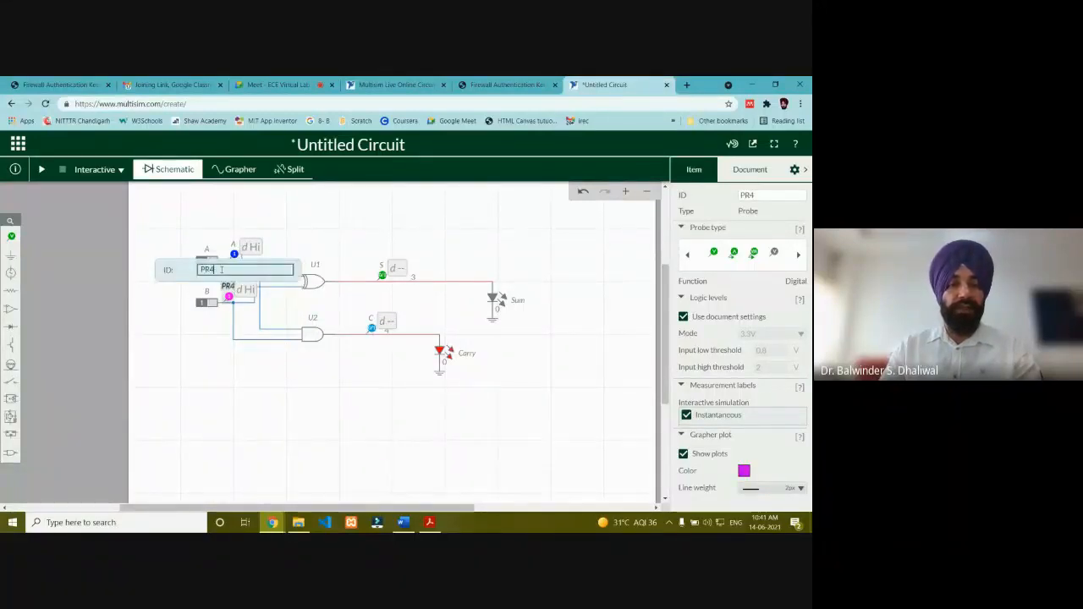
pyautogui.write('B')
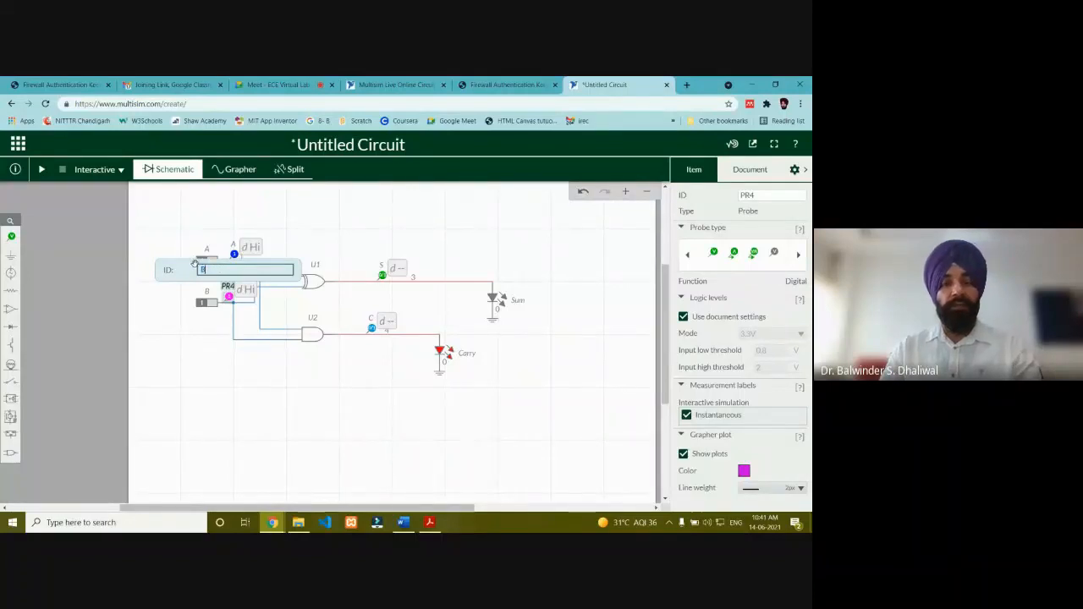
pyautogui.click(296, 372)
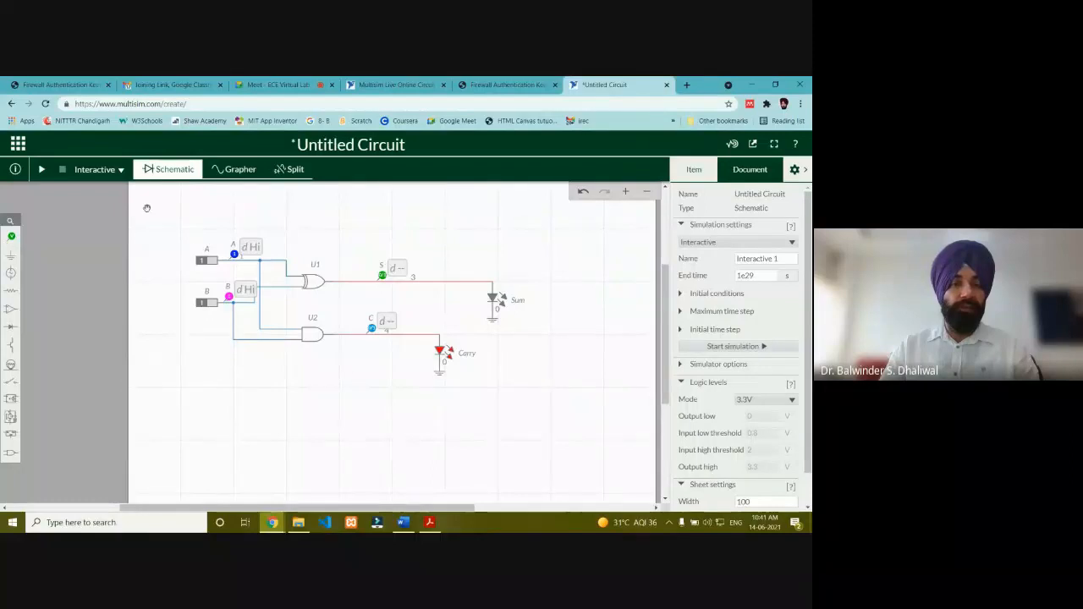
# Start the interactive simulation and show the schematic and the grapher side by side
pyautogui.click(42, 173)
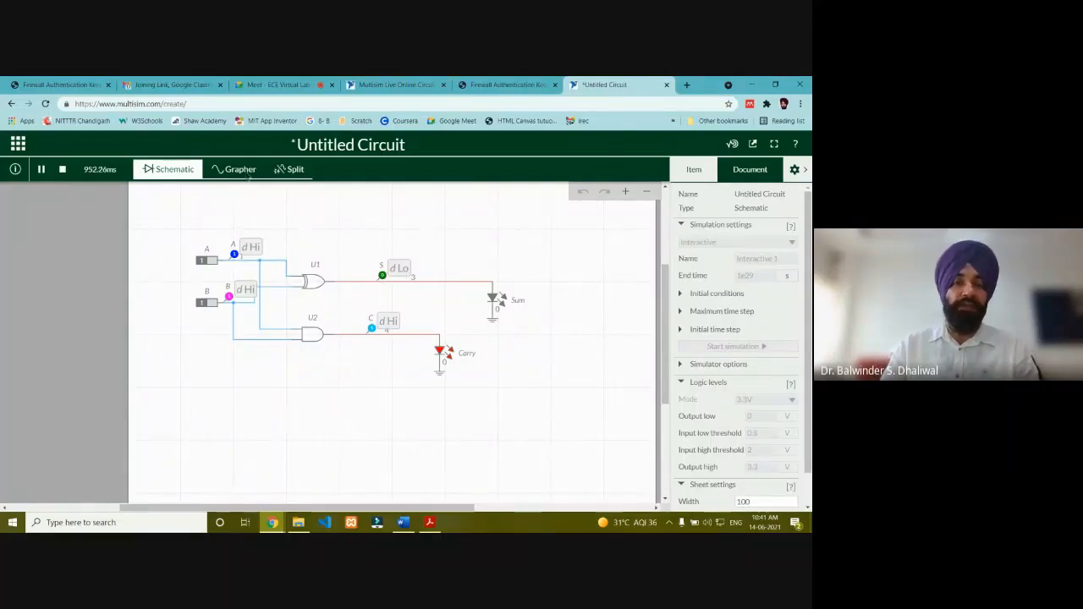
pyautogui.click(245, 171)
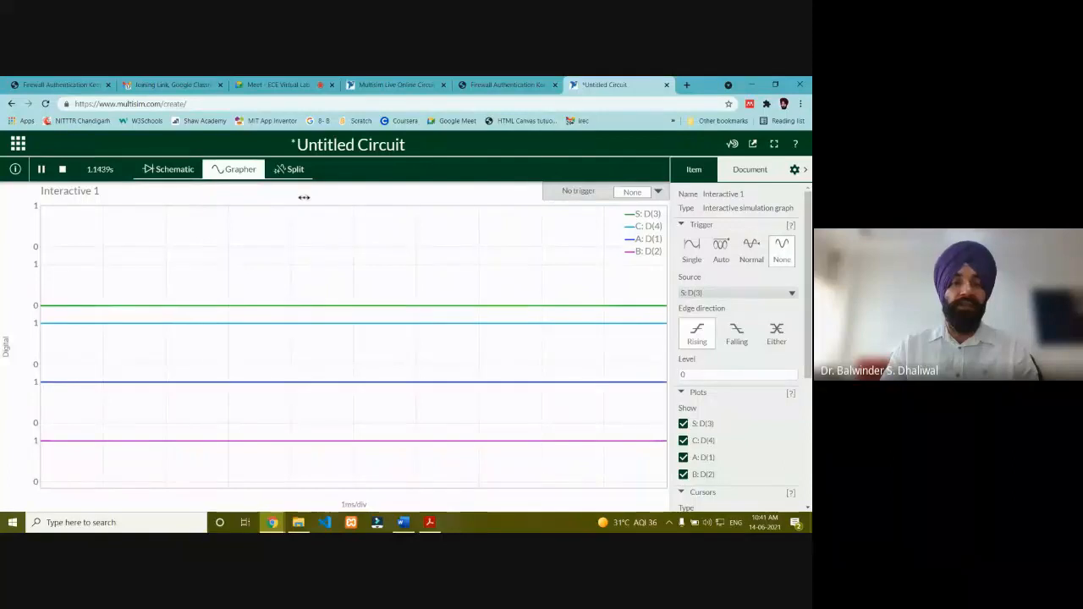
pyautogui.click(292, 170)
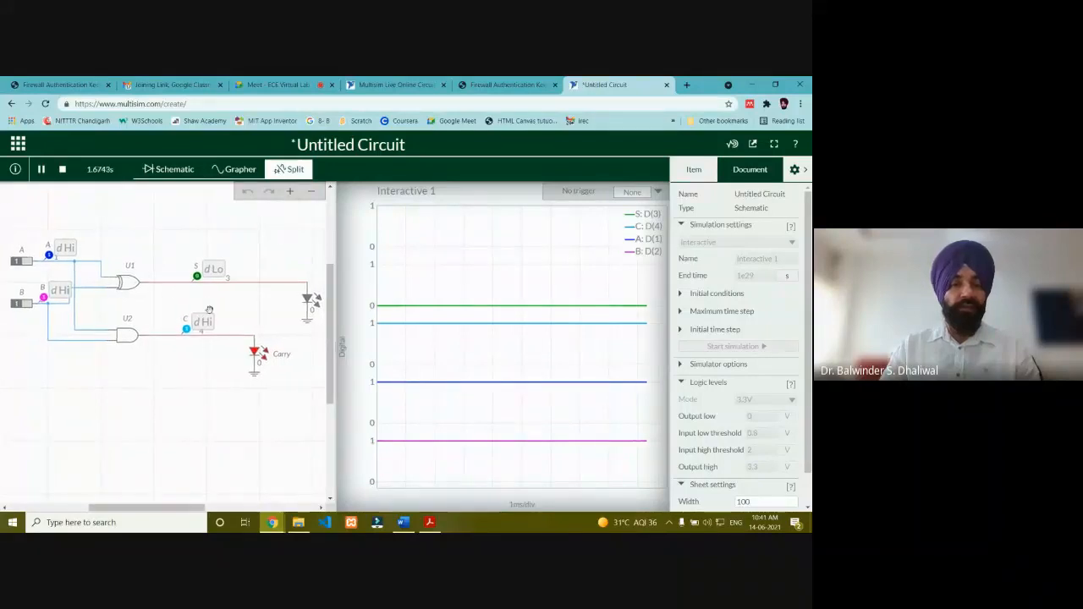
# Toggle digital constants A and B through 0/0, 0/1, 1/0 and 1/1, checking the plotted S and C signals
pyautogui.click(28, 306)
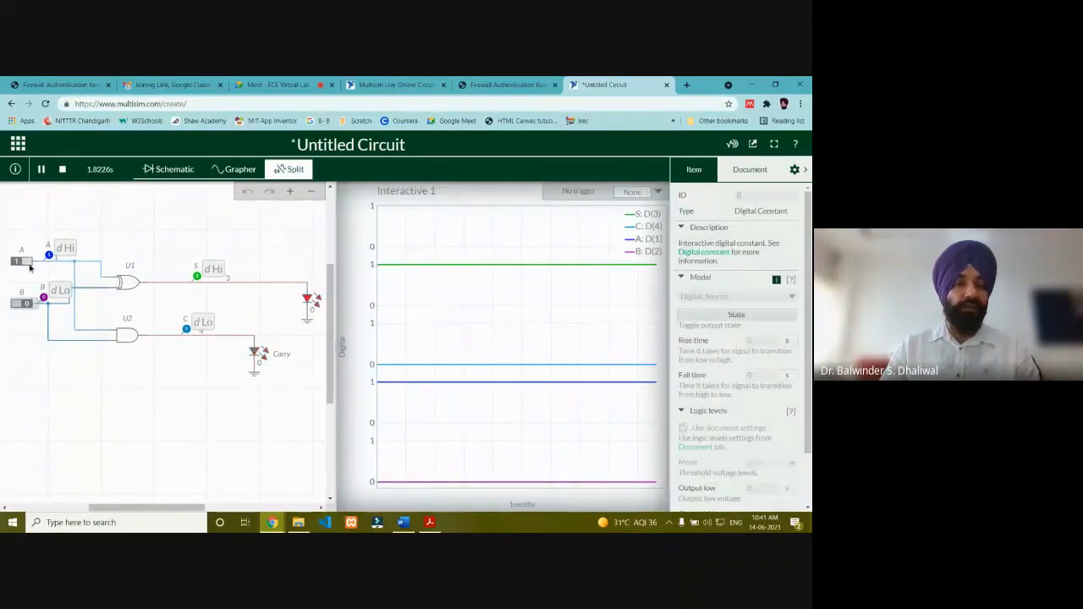
pyautogui.click(28, 265)
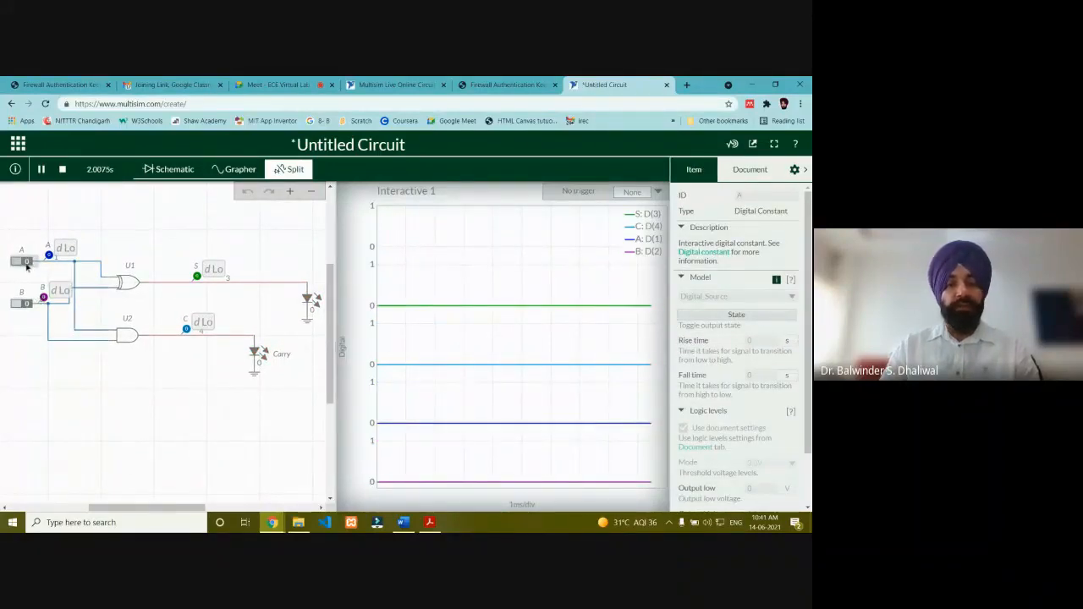
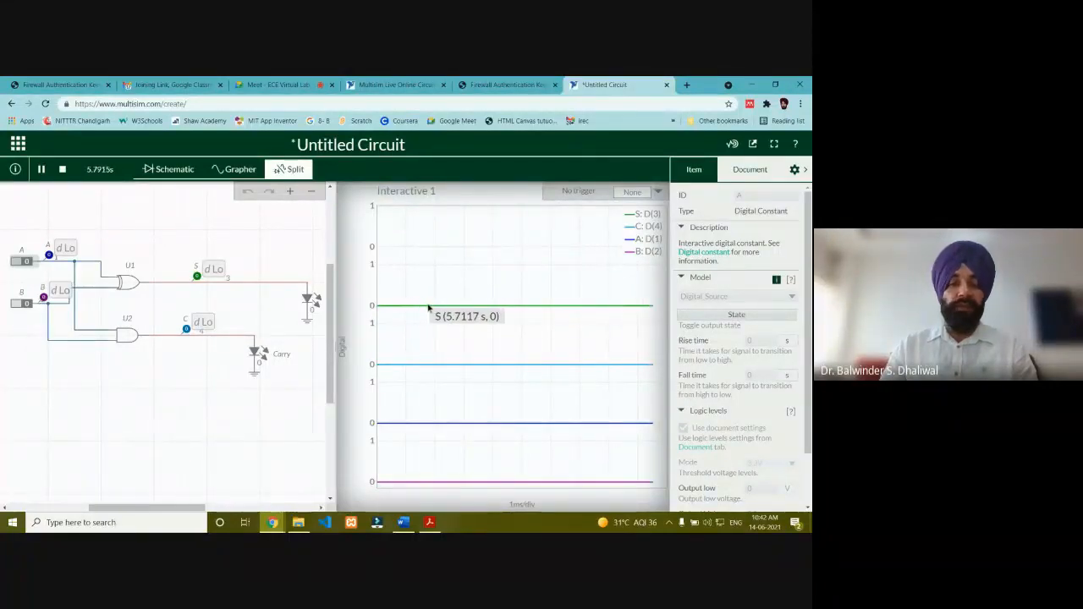
pyautogui.click(21, 304)
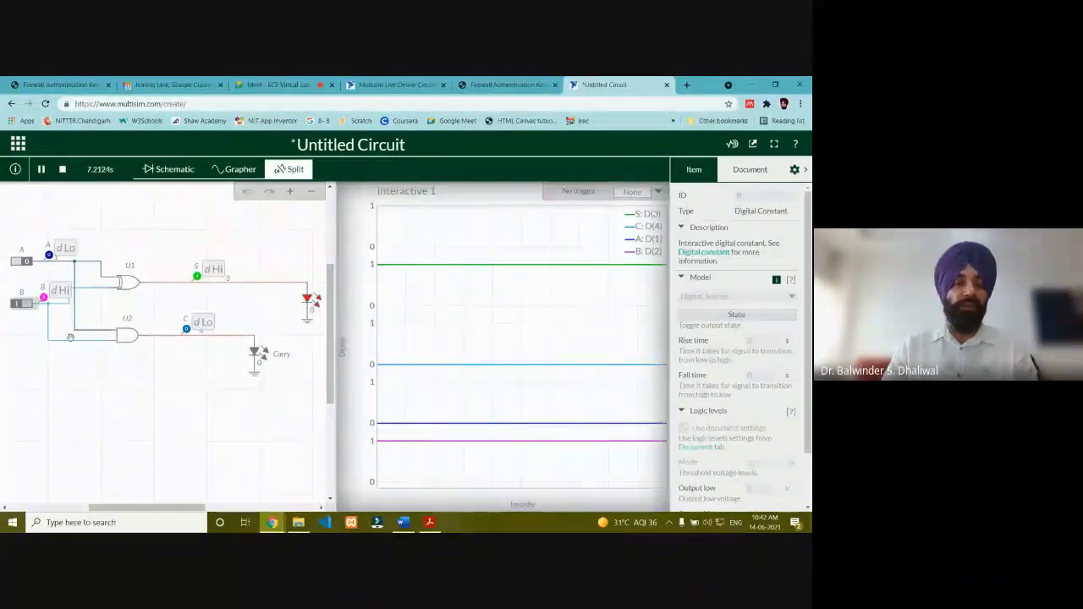
pyautogui.click(24, 303)
pyautogui.click(19, 262)
pyautogui.moveTo(401, 388)
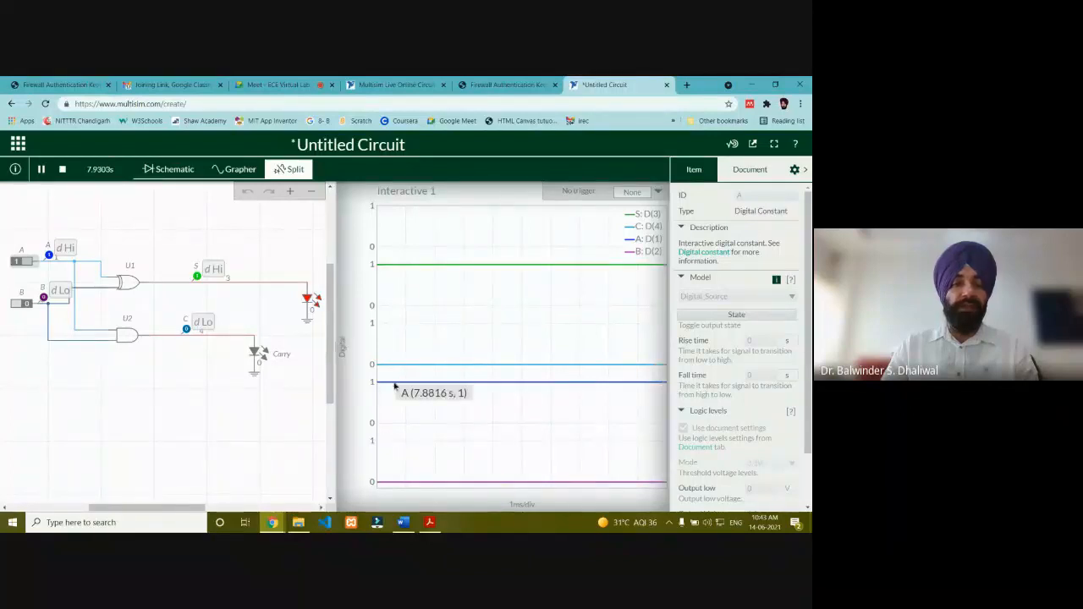
pyautogui.moveTo(381, 483)
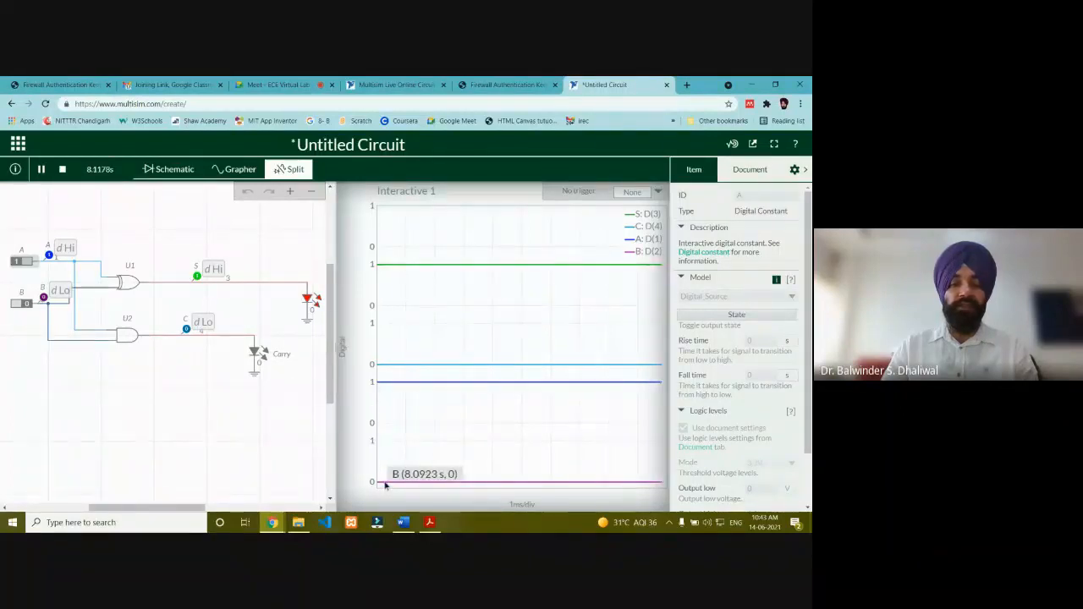
pyautogui.click(20, 304)
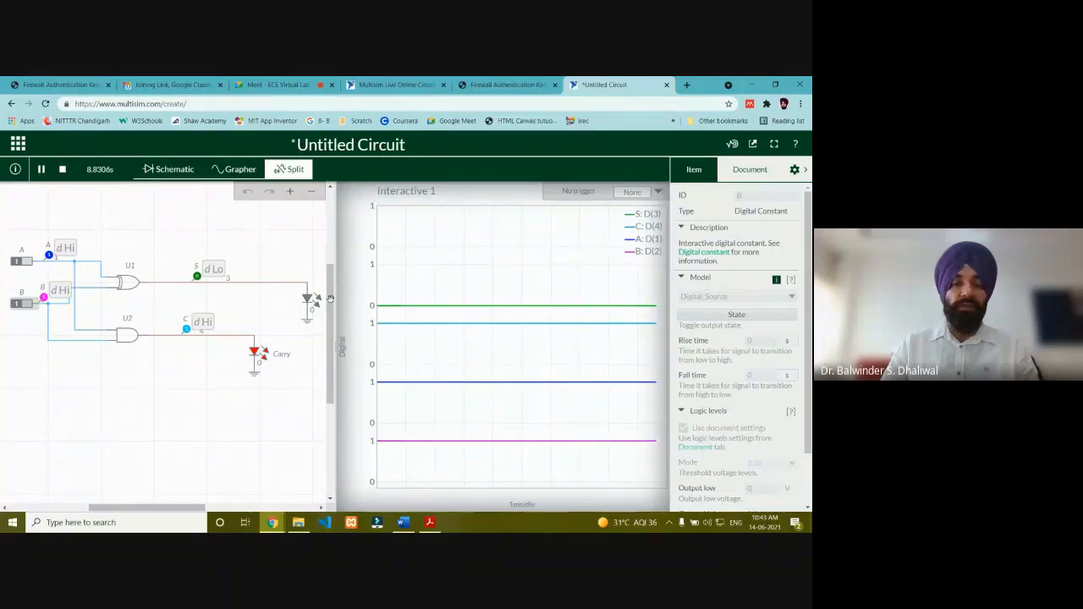
pyautogui.moveTo(382, 325)
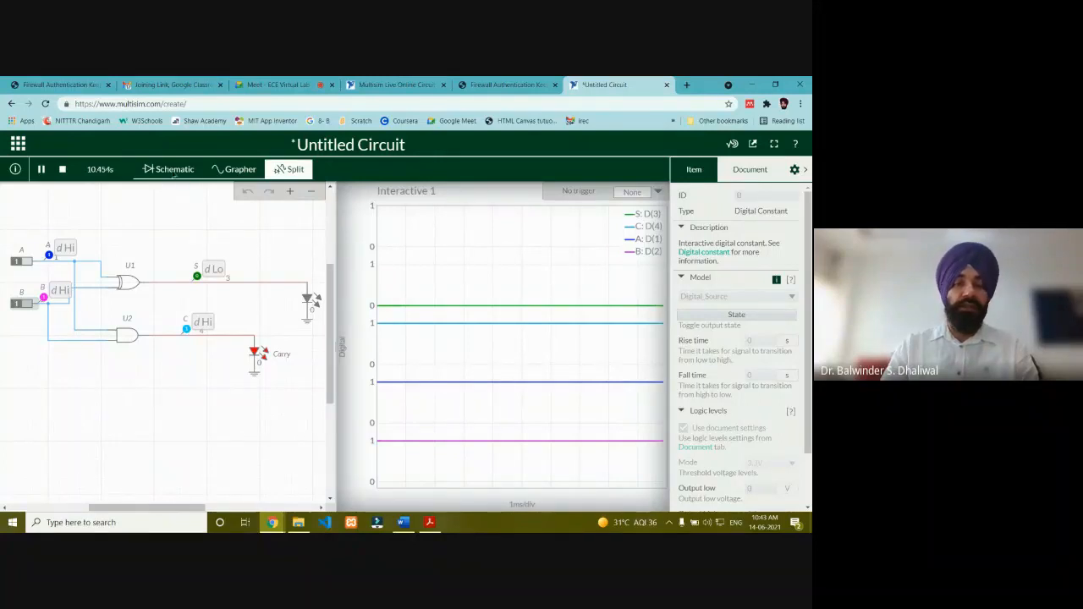
# Return to the schematic-only view, stop the simulation and clear the selection
pyautogui.click(173, 172)
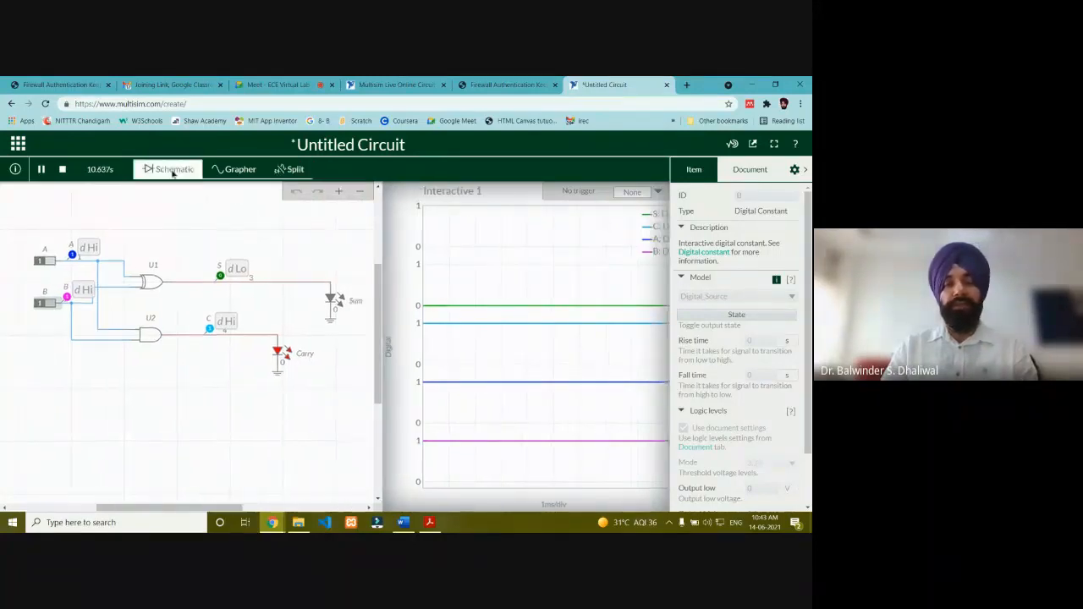
pyautogui.click(210, 299)
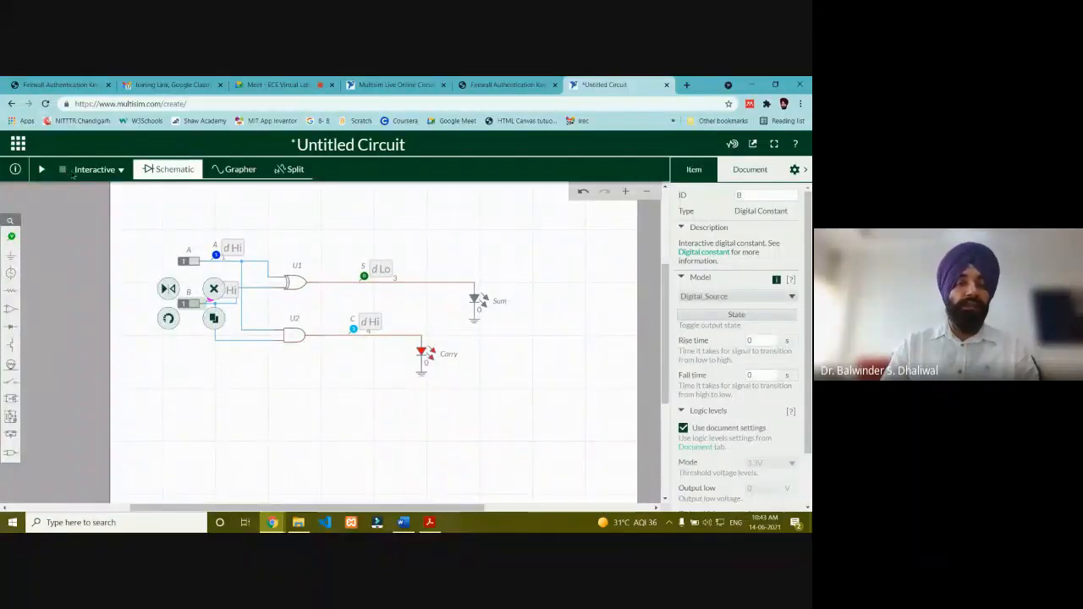
pyautogui.click(252, 377)
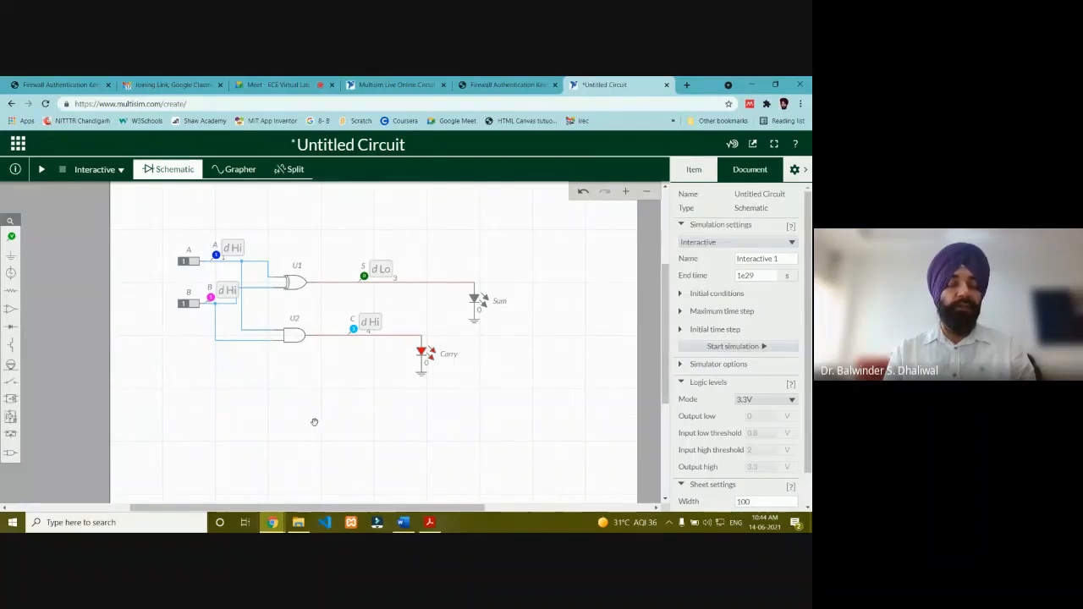
# Delete the Carry and Sum LEDs from the half adder's outputs
pyautogui.click(423, 350)
pyautogui.click(445, 325)
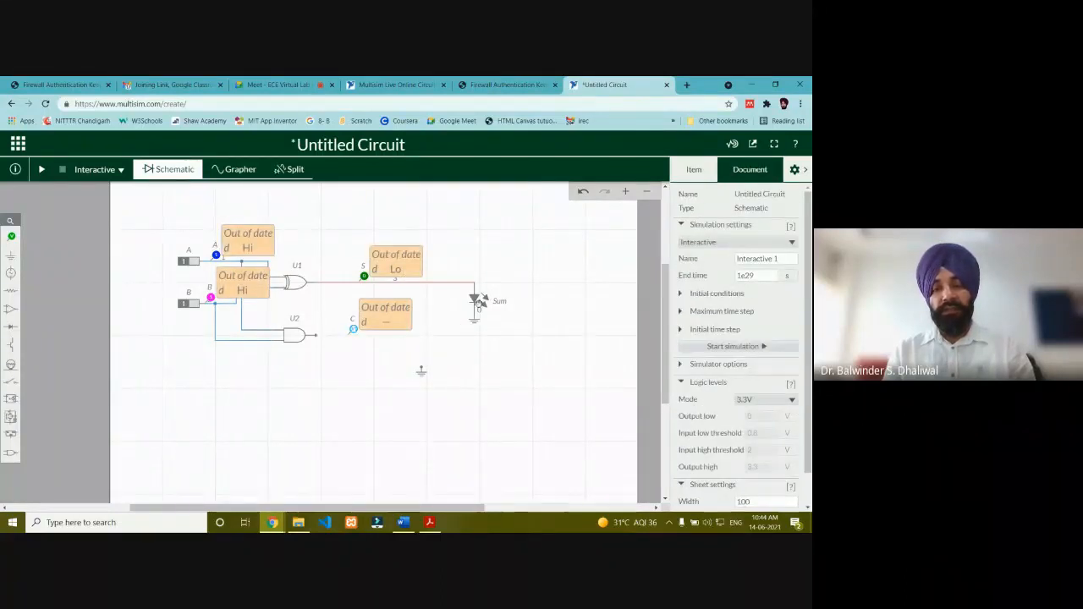
pyautogui.click(476, 299)
pyautogui.click(500, 274)
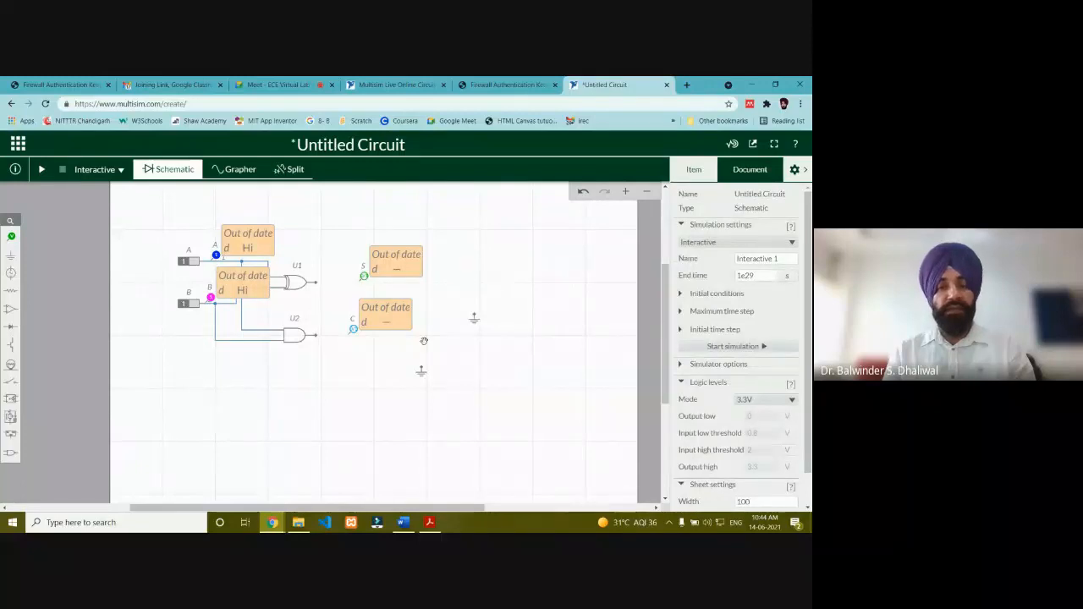
# Delete the output probes C and S
pyautogui.click(353, 329)
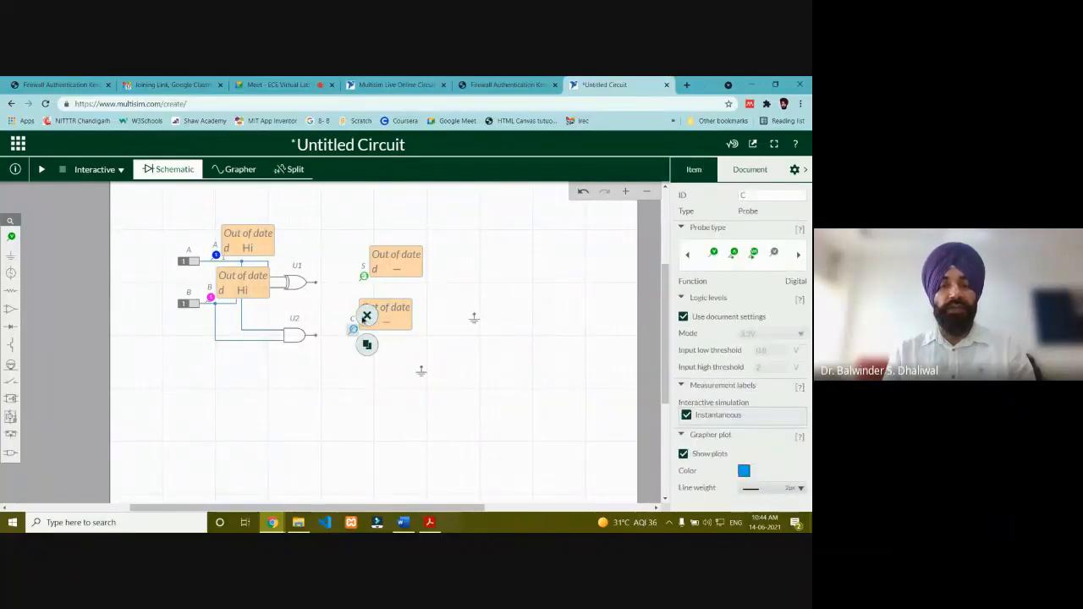
pyautogui.click(367, 317)
pyautogui.click(364, 276)
pyautogui.click(378, 262)
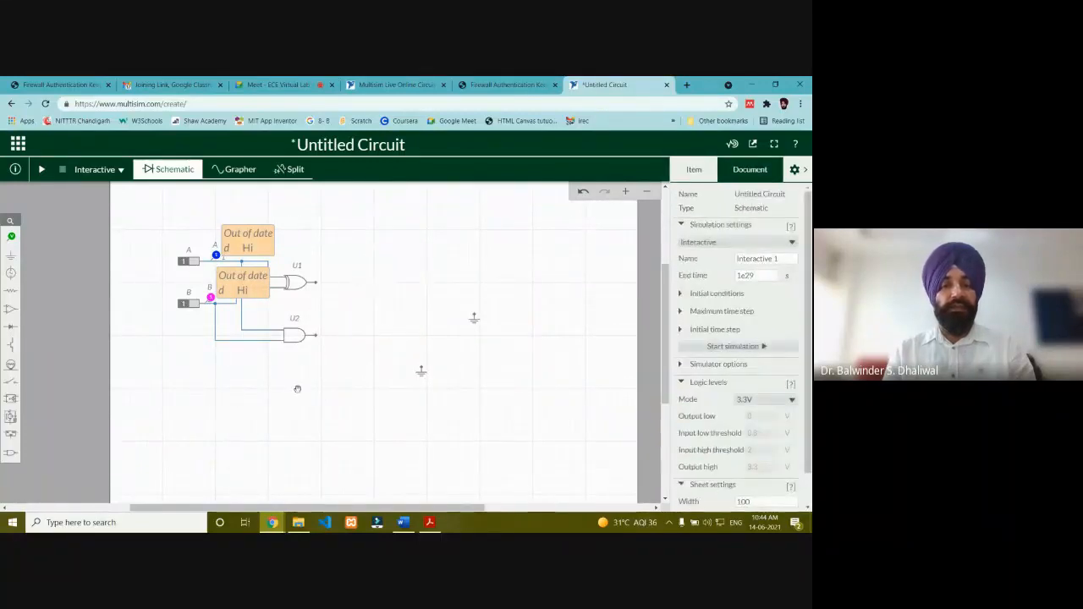
# Place a third digital constant below input B, in line with the other two inputs
pyautogui.click(11, 451)
pyautogui.click(48, 457)
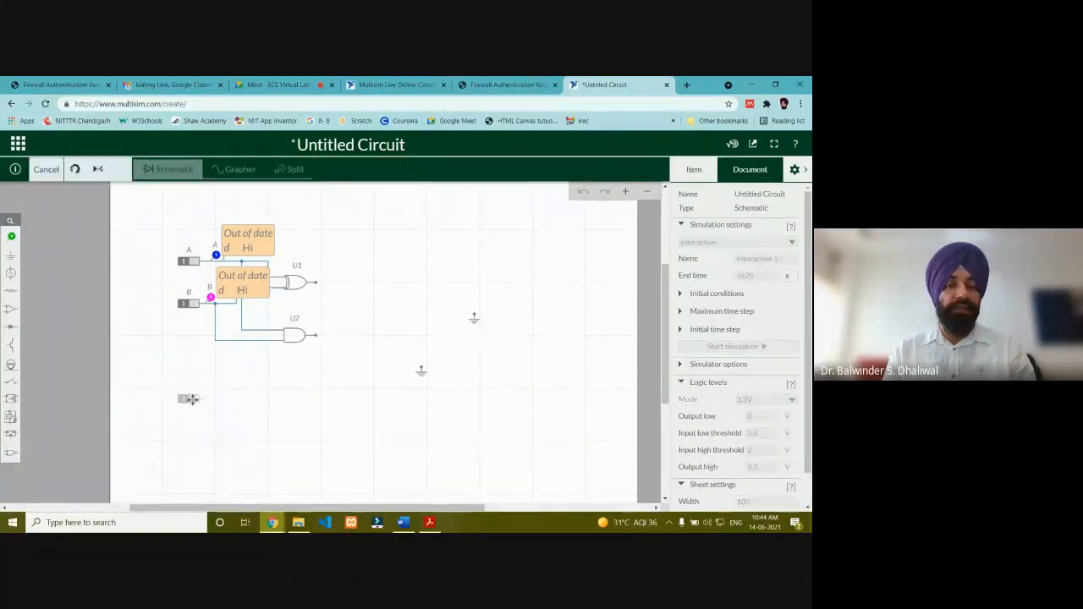
pyautogui.click(193, 403)
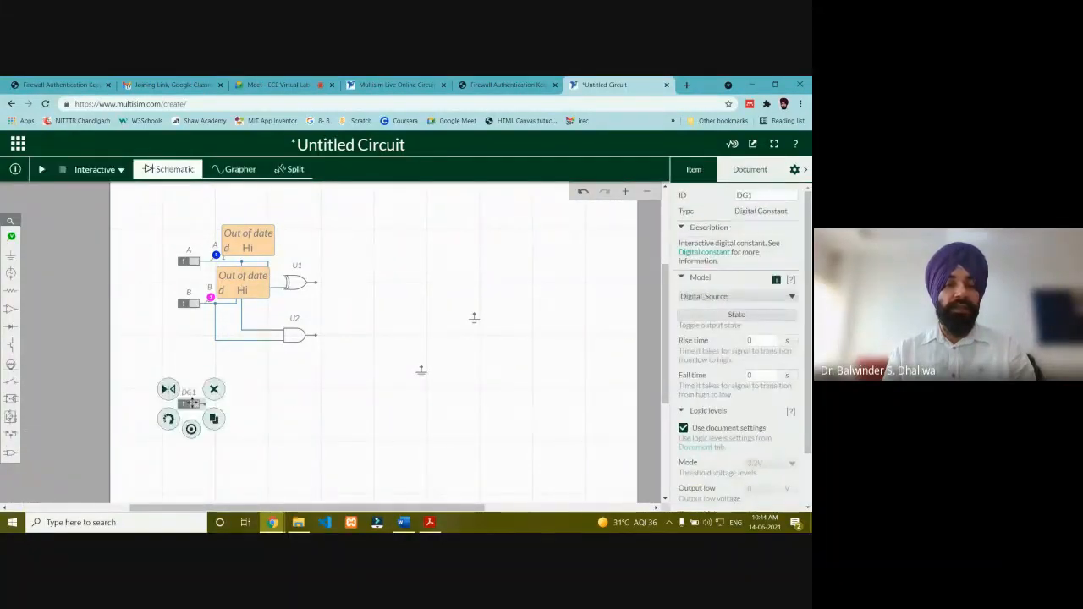
pyautogui.click(294, 392)
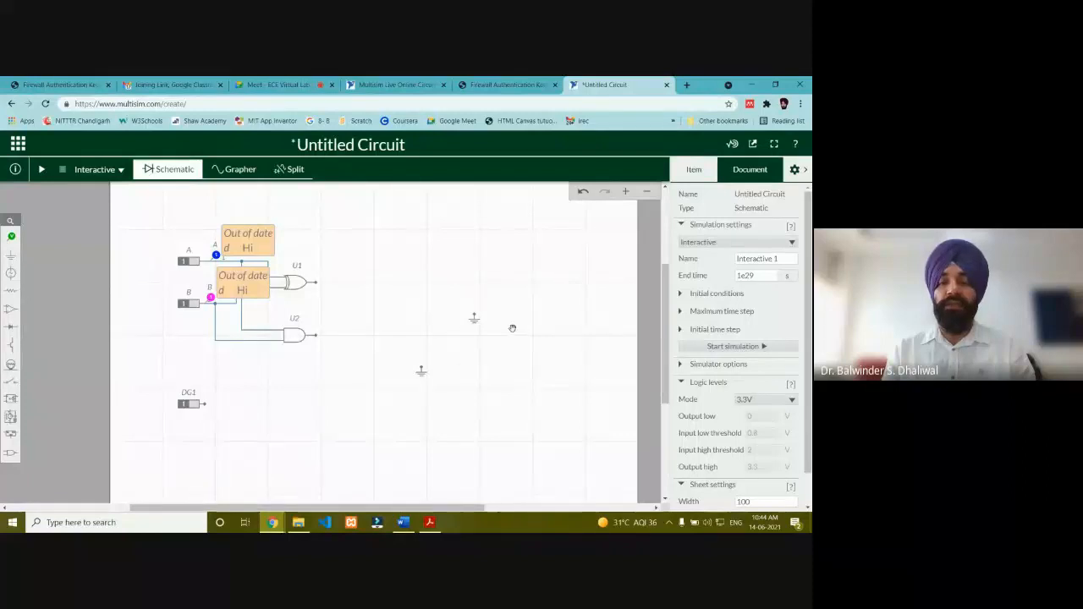
# Delete the two leftover ground symbols beside the gates' outputs
pyautogui.click(422, 370)
pyautogui.click(434, 355)
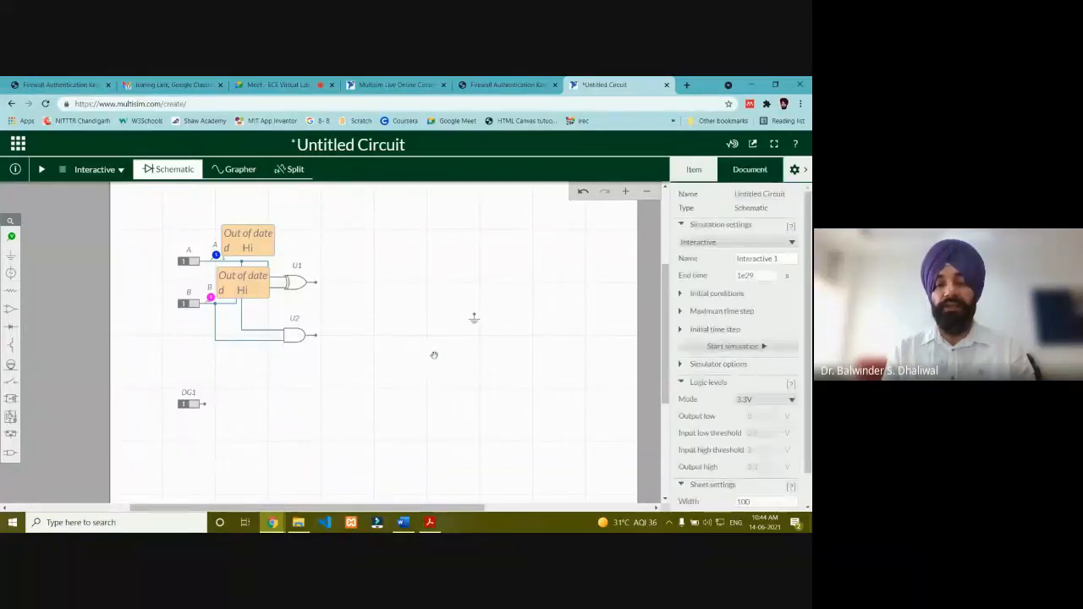
pyautogui.click(474, 318)
pyautogui.click(488, 302)
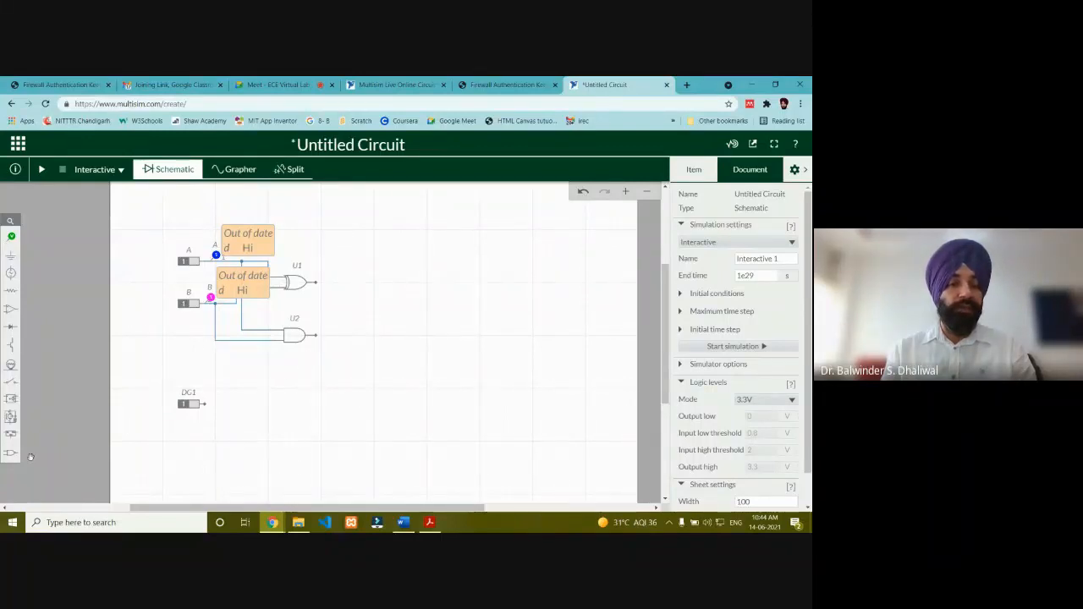
# Search Google in a new browser tab for "full adder circuit and truth table" and look over the results
pyautogui.moveTo(10, 453)
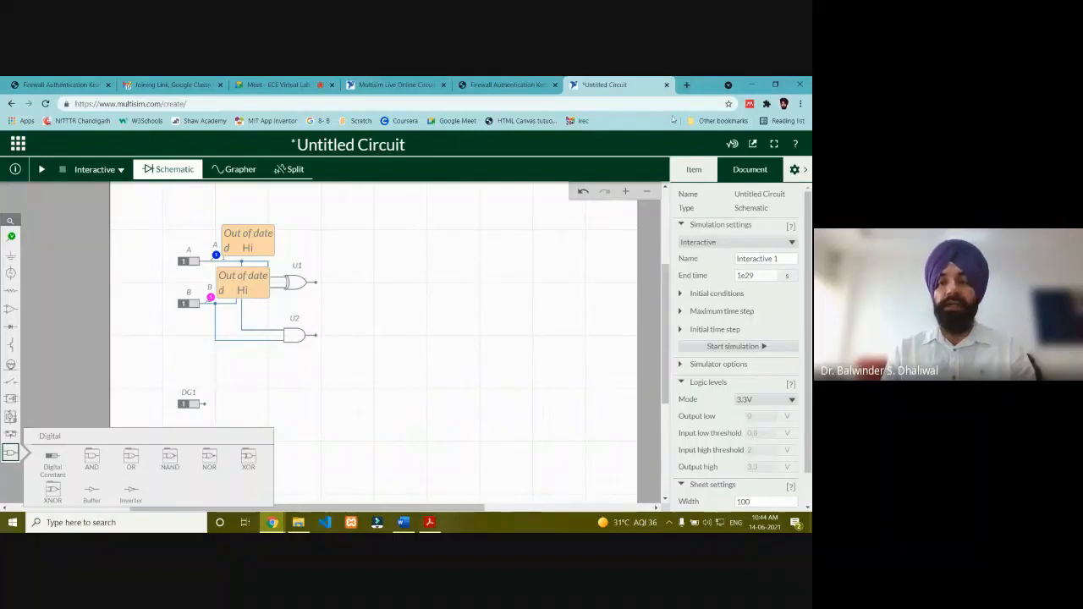
pyautogui.click(686, 86)
pyautogui.click(323, 316)
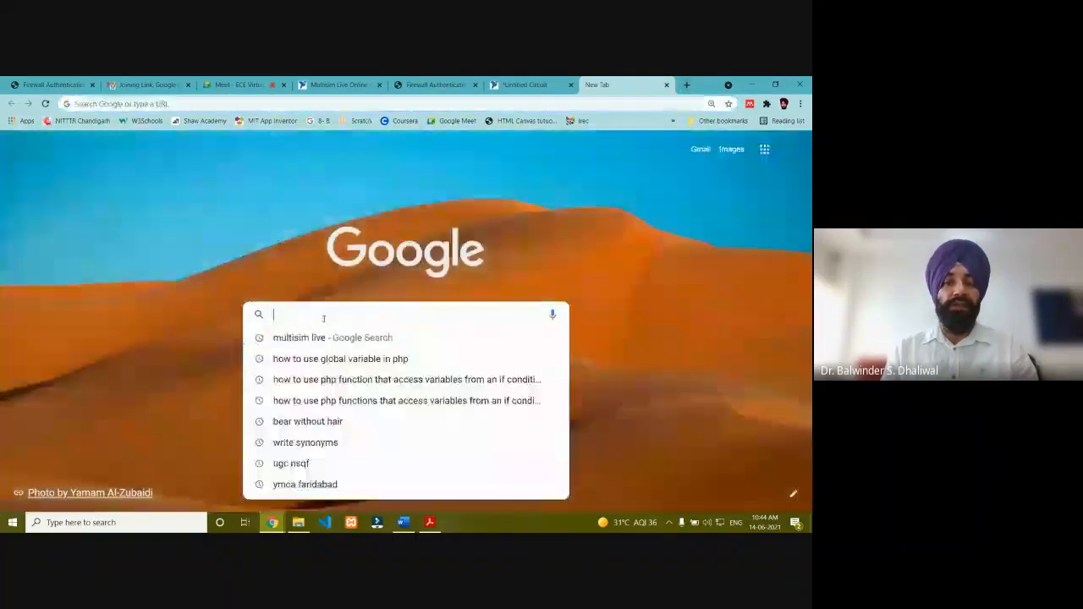
pyautogui.write('Full Adder')
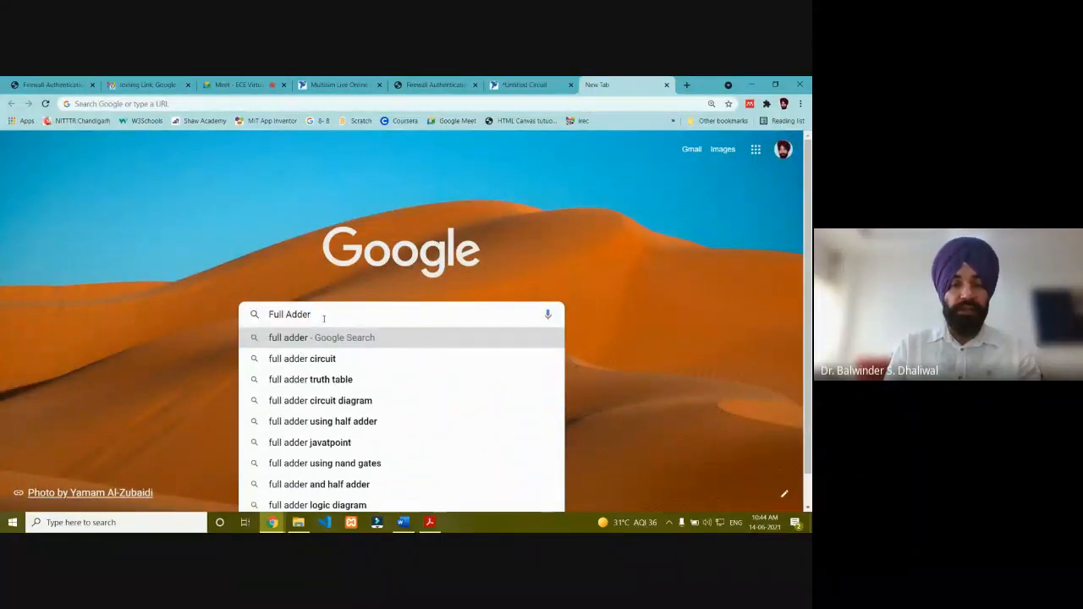
pyautogui.write(' Circuit and')
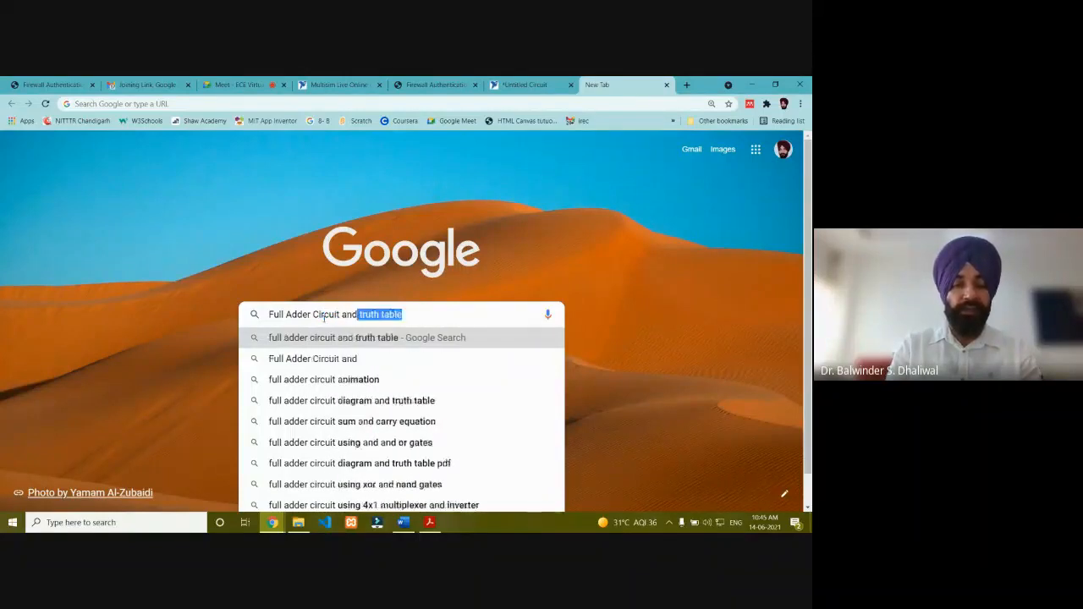
pyautogui.press('Return')
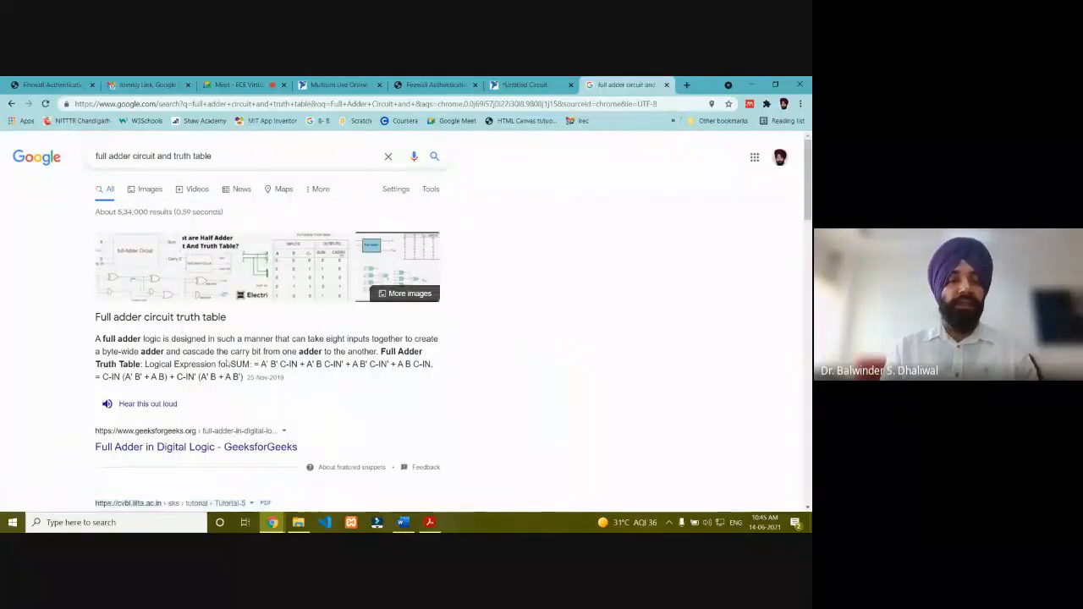
pyautogui.scroll(-1, 214, 394)
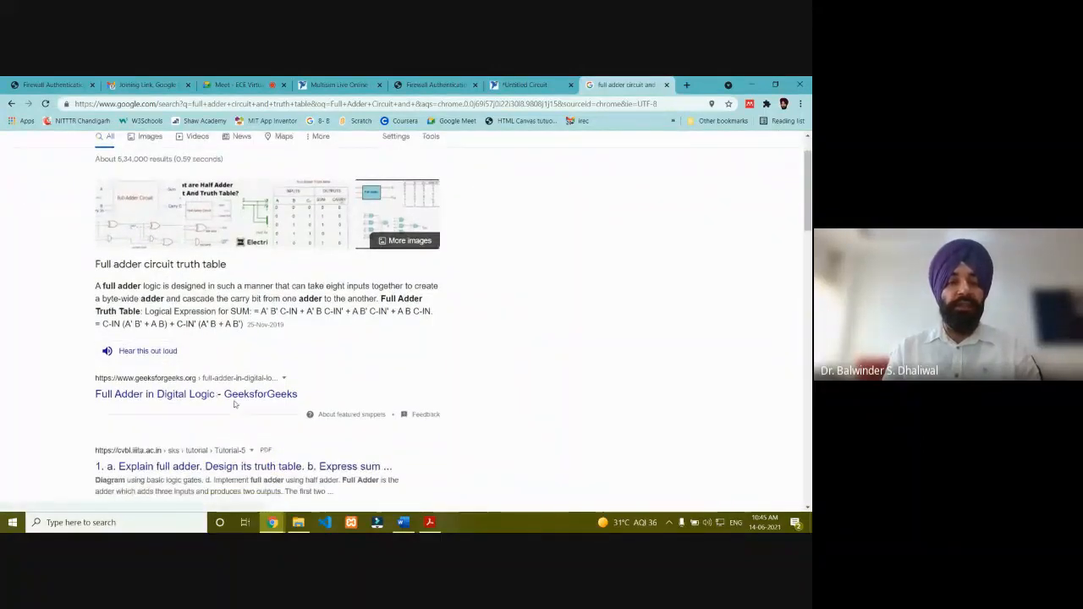
pyautogui.scroll(1, 239, 401)
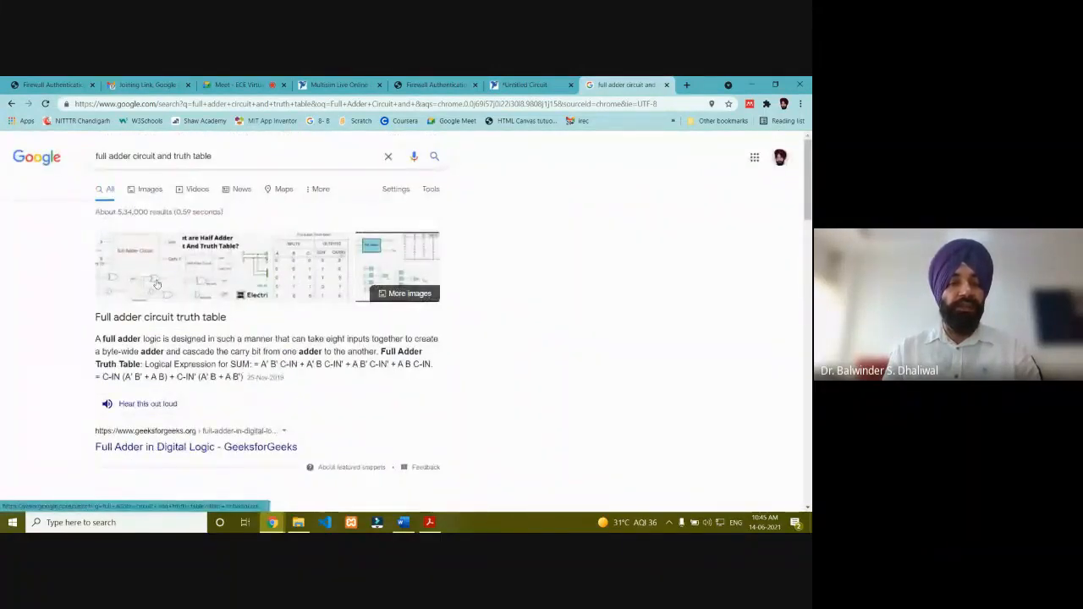
# Open the full adder circuit diagram and the GeeksforGeeks truth table from the image results and examine them
pyautogui.scroll(-3, 158, 283)
pyautogui.scroll(-3, 159, 288)
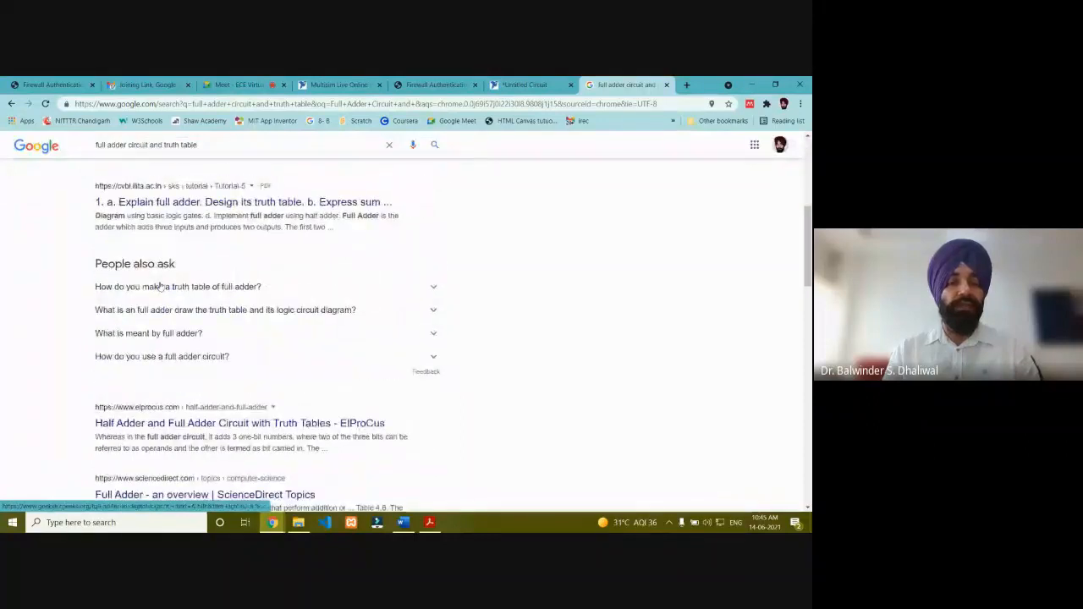
pyautogui.scroll(6, 161, 287)
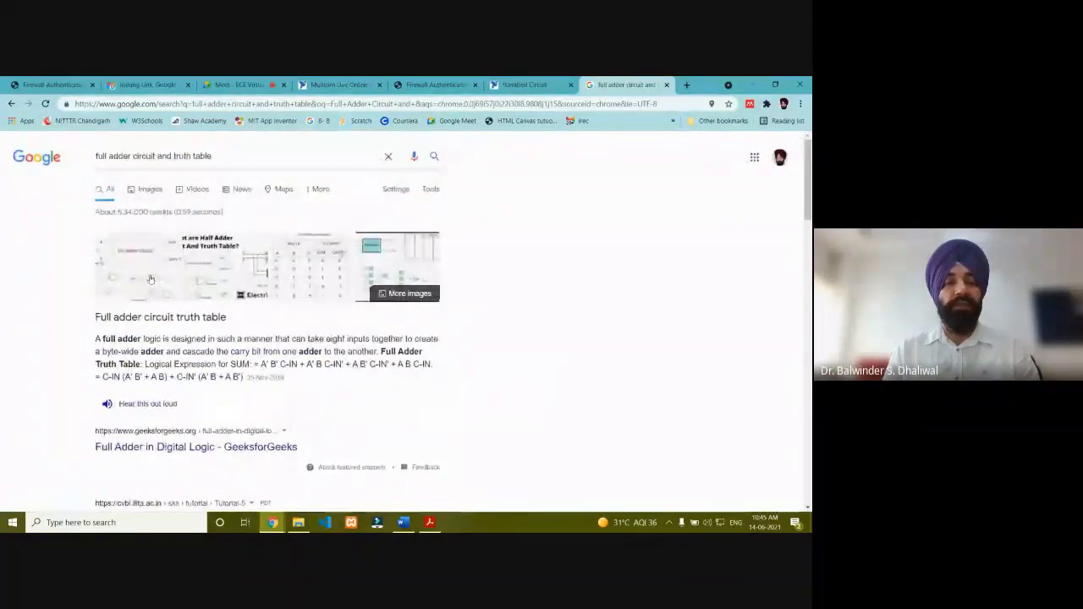
pyautogui.click(163, 288)
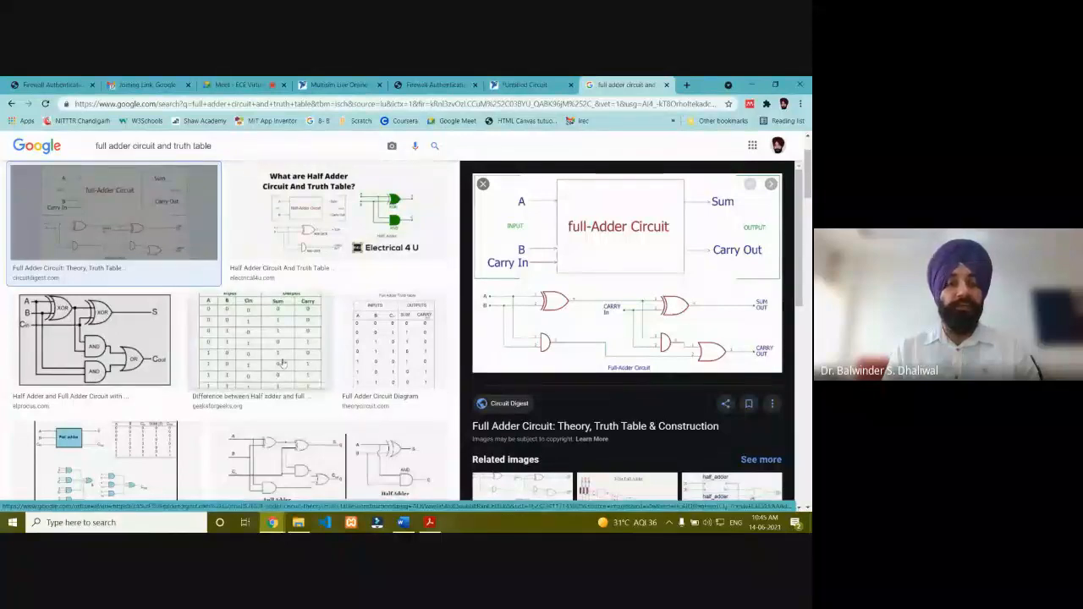
pyautogui.click(258, 338)
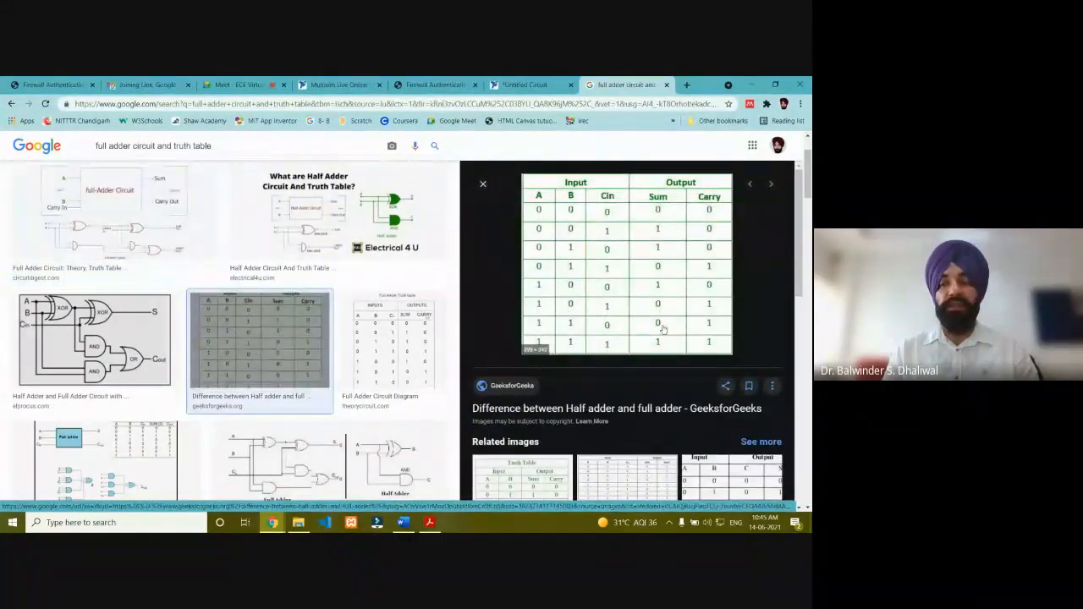
# Return to the Multisim schematic and place a 2-input XOR gate to the right of XOR gate U1
pyautogui.click(533, 85)
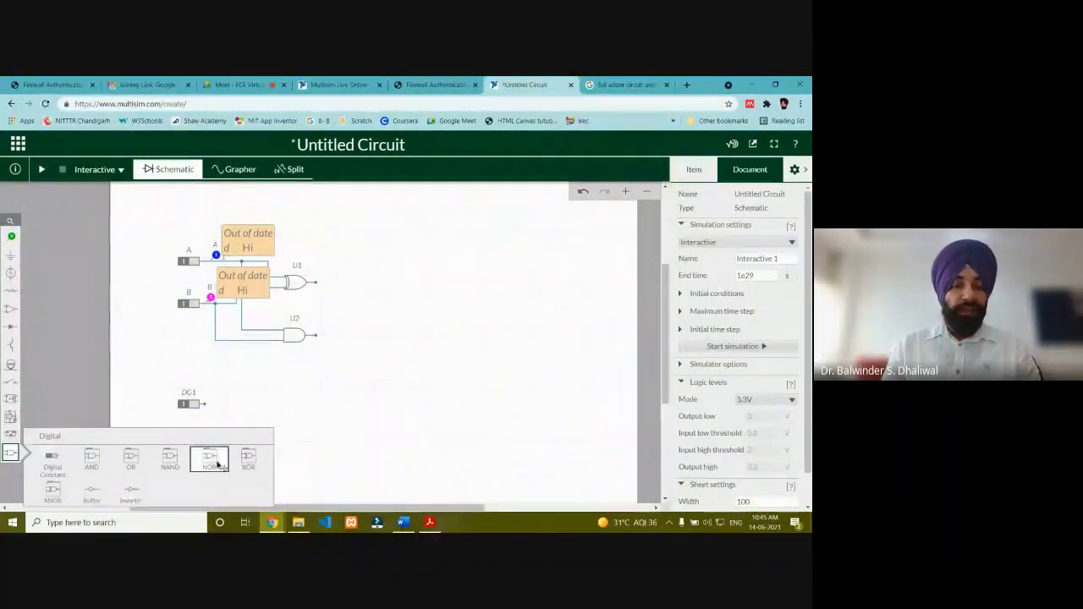
pyautogui.click(254, 460)
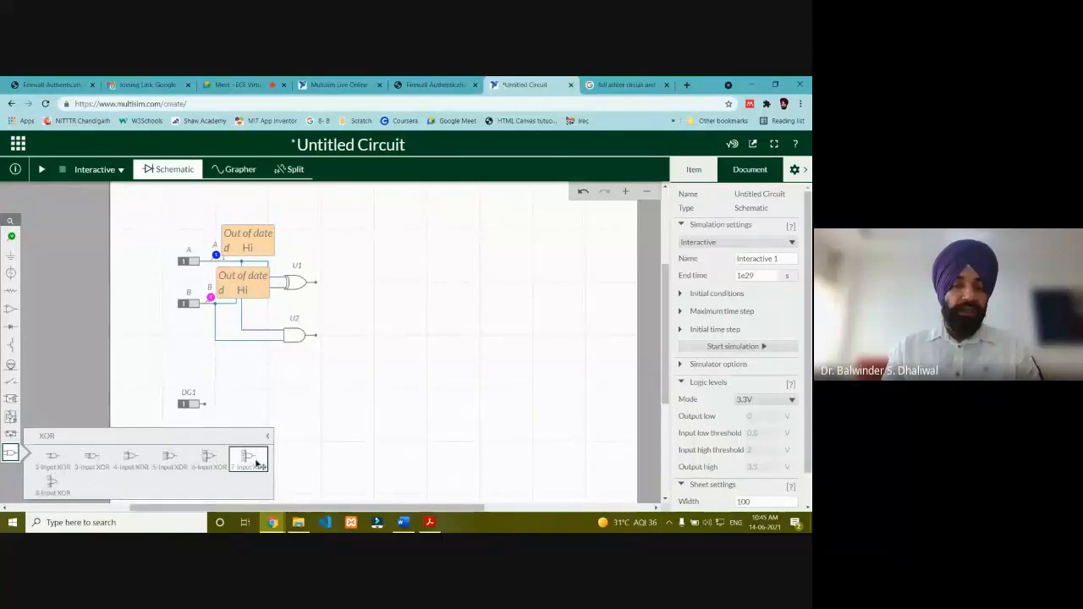
pyautogui.click(51, 457)
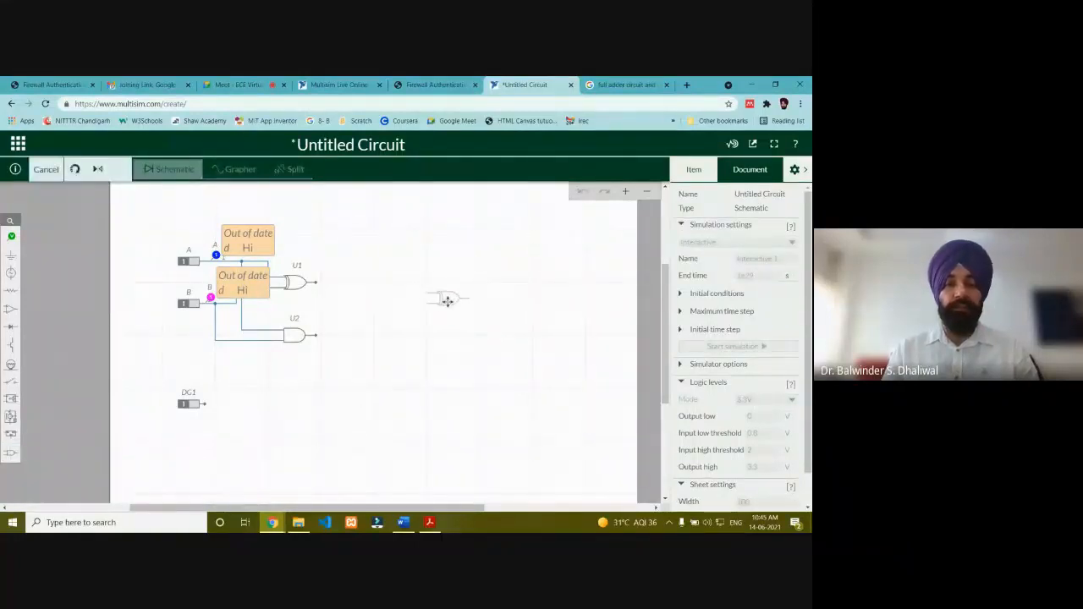
pyautogui.click(435, 302)
pyautogui.click(385, 358)
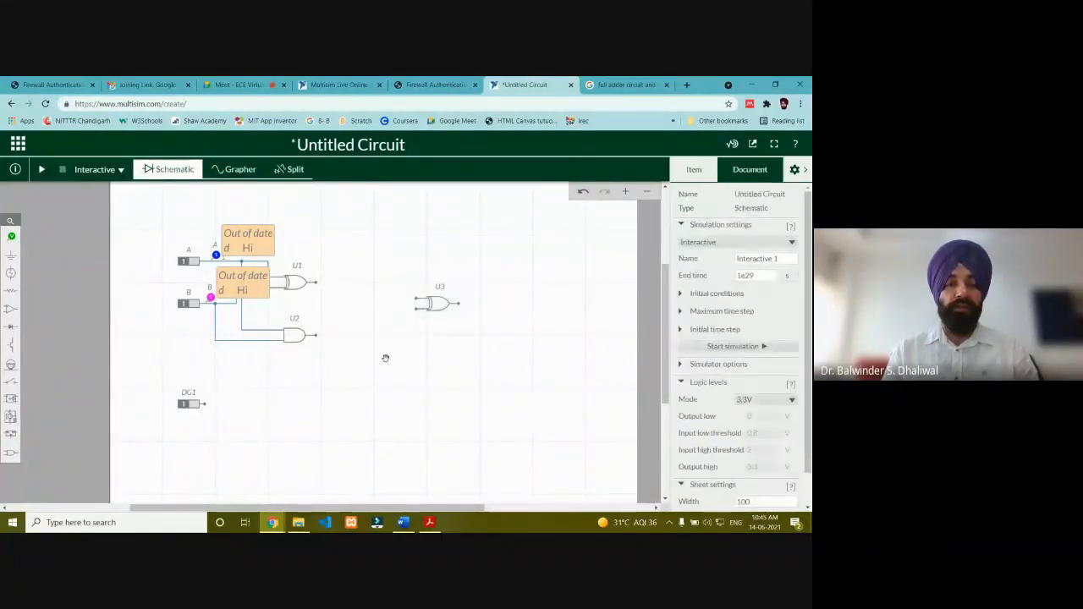
# Place a 2-input AND gate directly below XOR gate U3
pyautogui.click(10, 453)
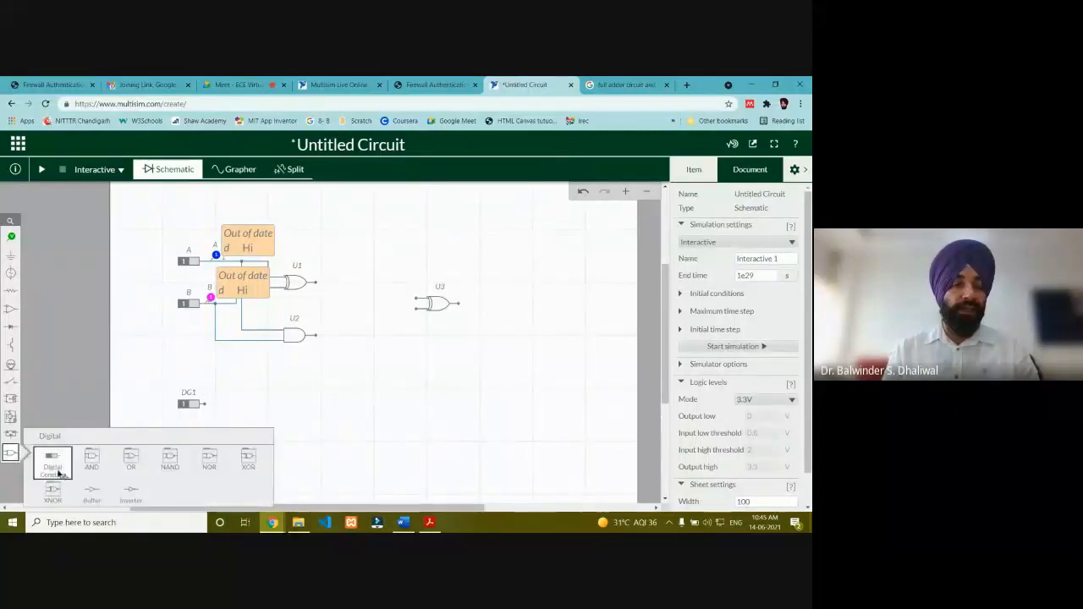
pyautogui.click(87, 465)
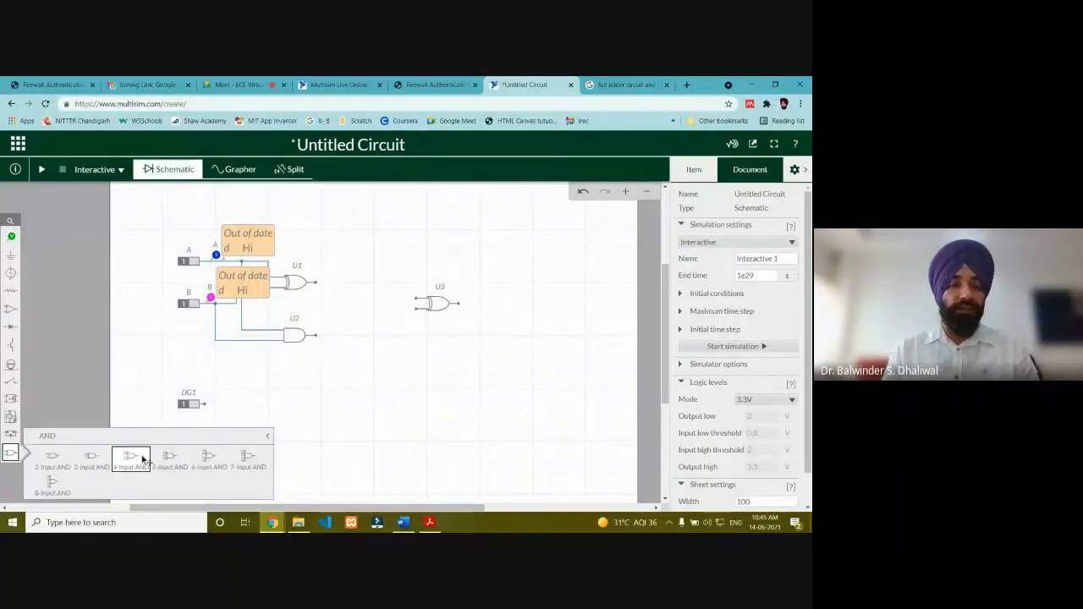
pyautogui.click(51, 464)
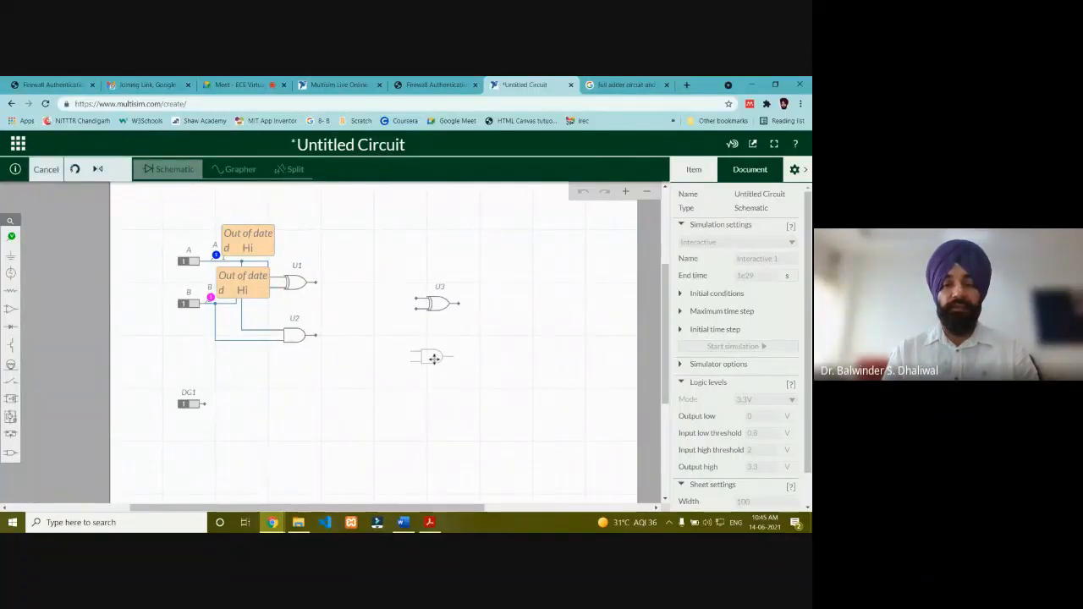
pyautogui.click(433, 358)
pyautogui.click(412, 420)
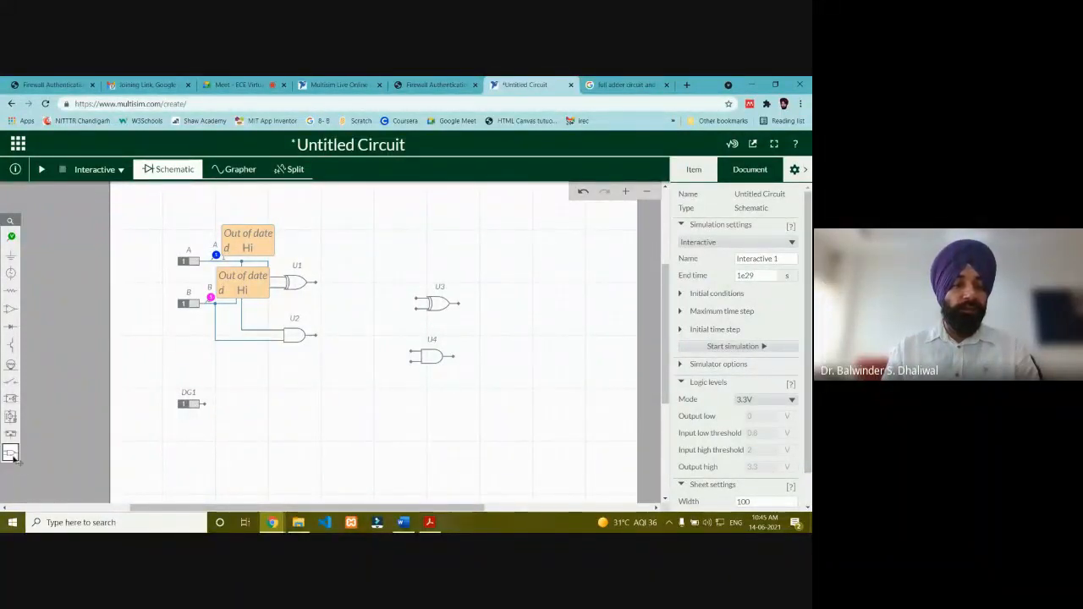
# Wire the output of XOR gate U1 to the upper input of U3 and digital constant DG1 to its lower input
pyautogui.click(313, 284)
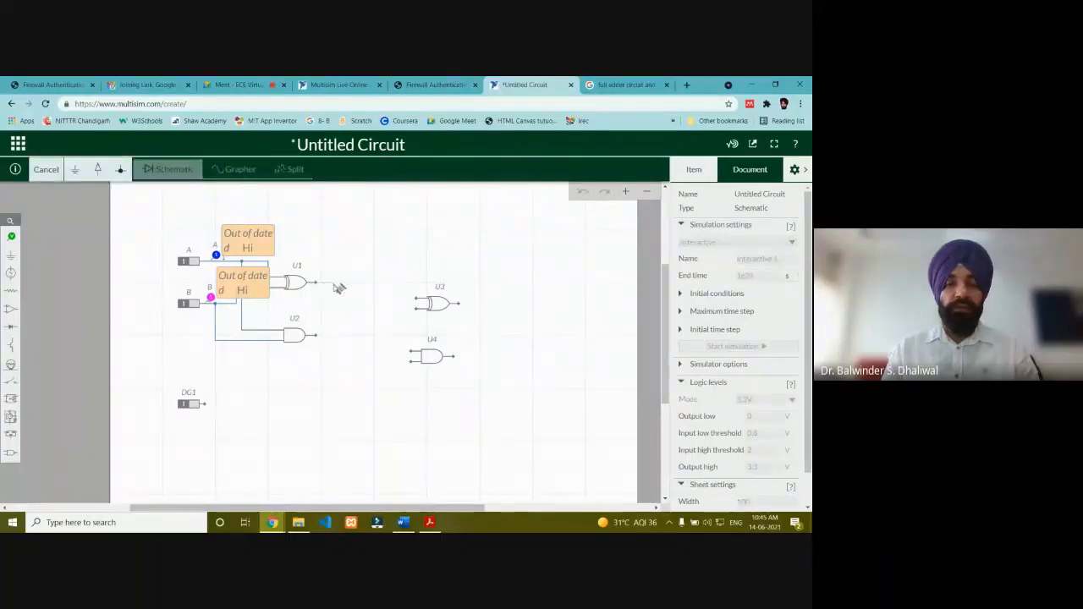
pyautogui.click(419, 303)
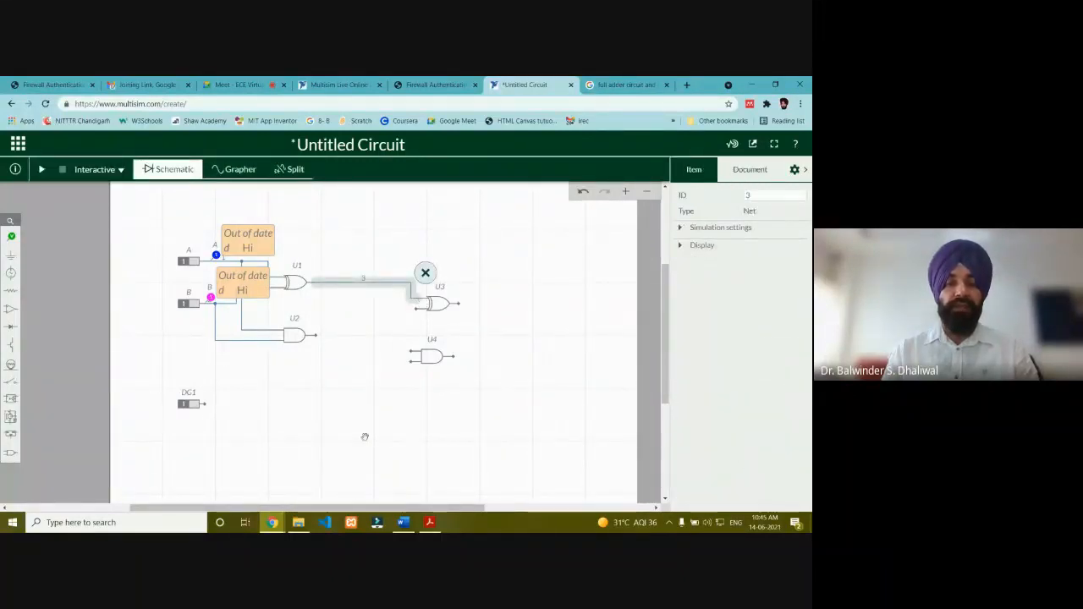
pyautogui.click(204, 406)
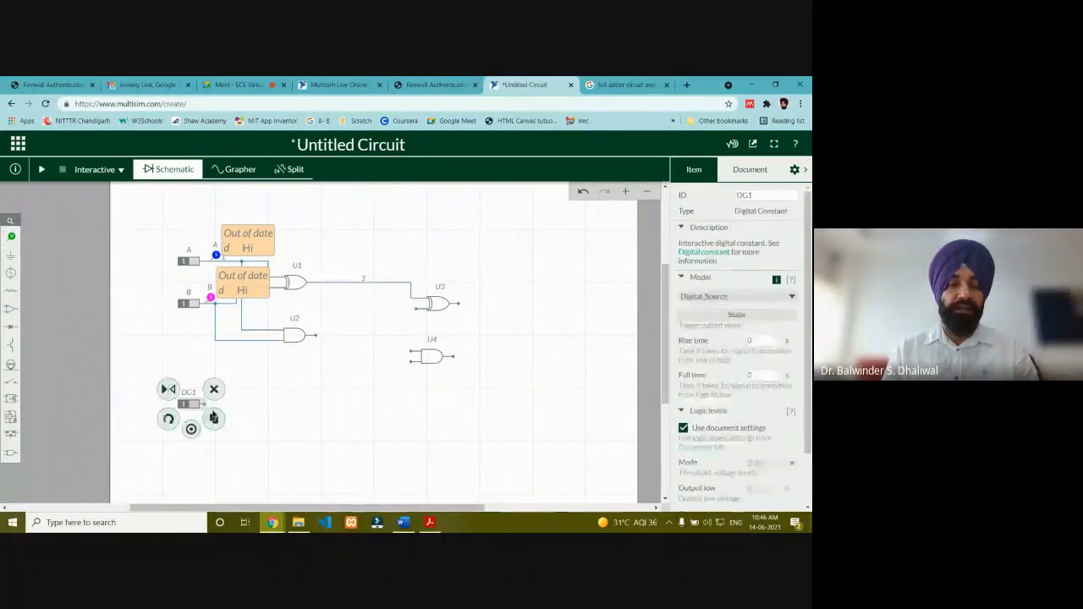
pyautogui.click(209, 407)
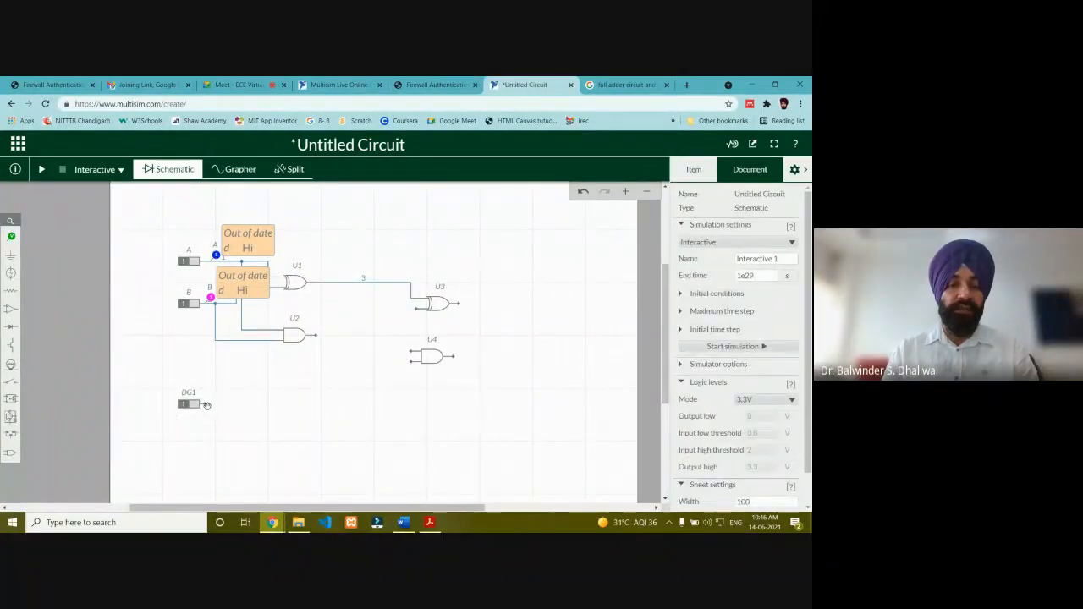
pyautogui.click(205, 406)
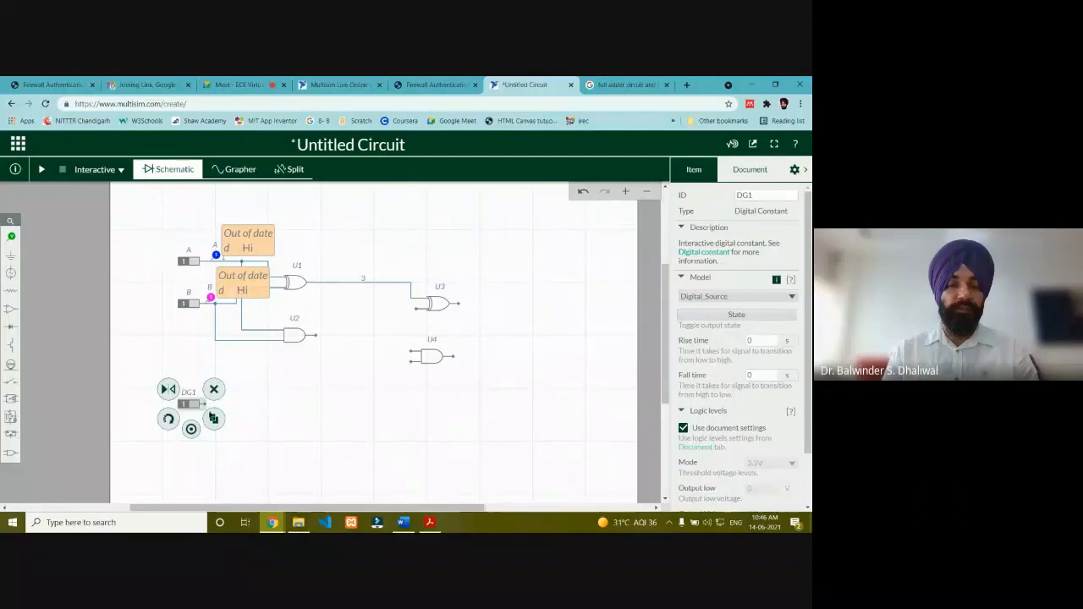
pyautogui.click(213, 416)
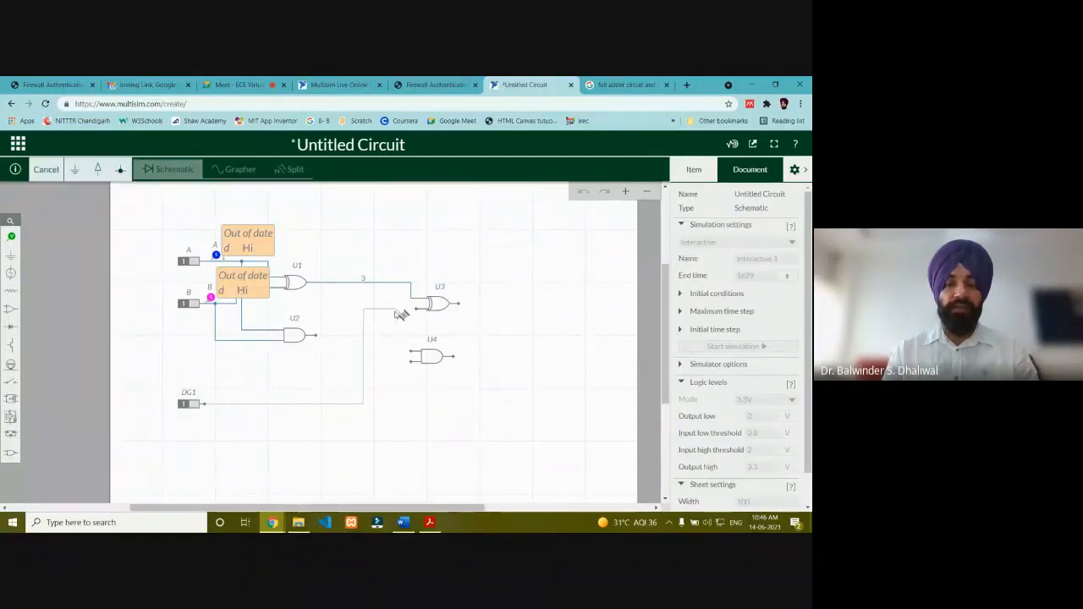
pyautogui.click(421, 313)
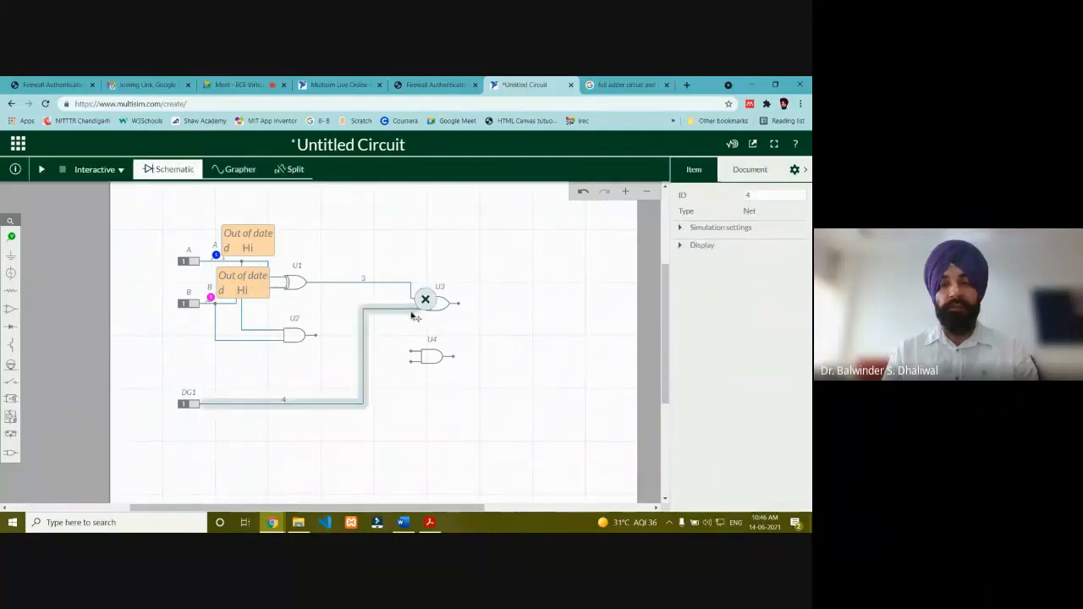
# Check the reference full adder diagram, and wire AND gate U4's upper input to U1's output wire and its lower input to the DG1 wire
pyautogui.click(612, 84)
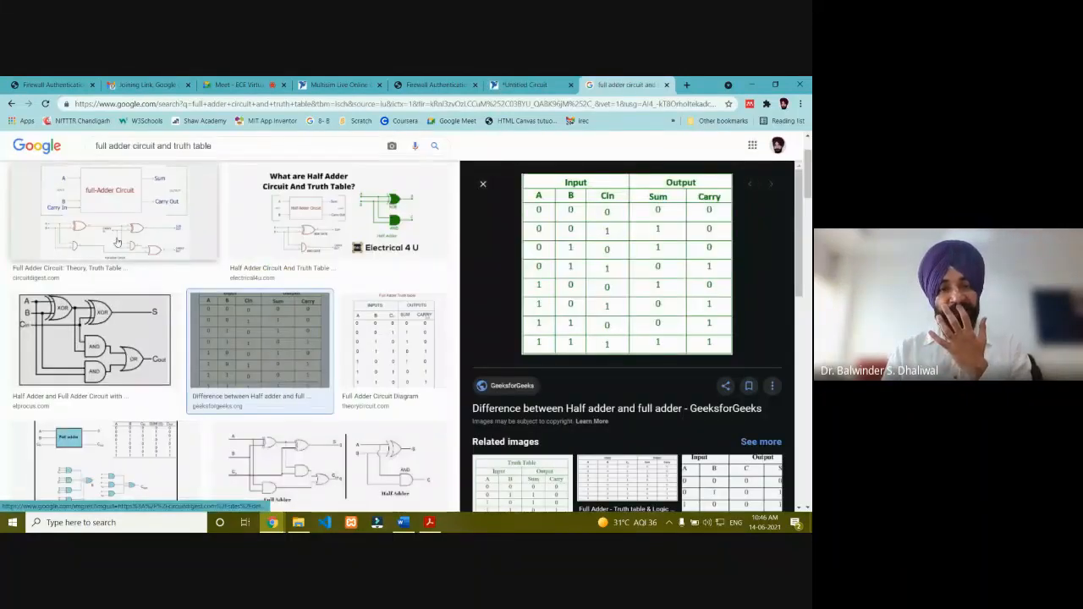
pyautogui.click(115, 212)
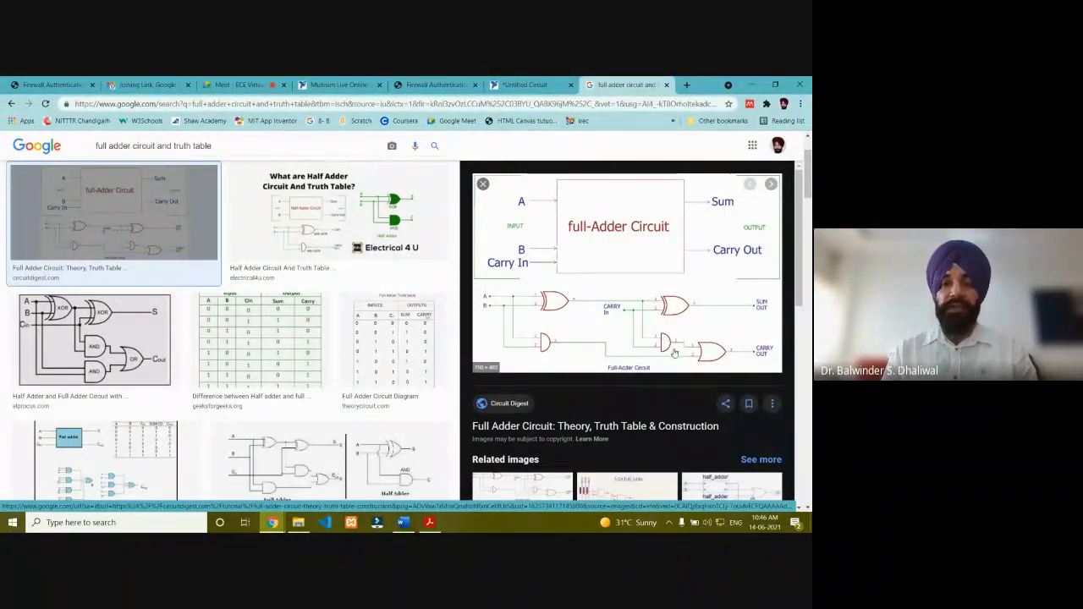
pyautogui.click(526, 85)
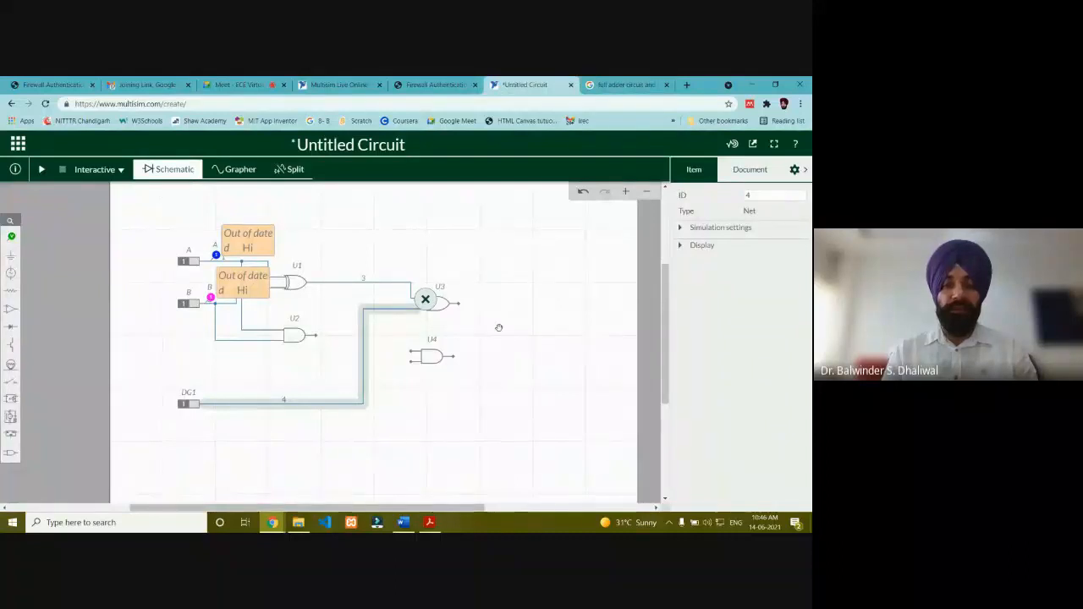
pyautogui.click(415, 355)
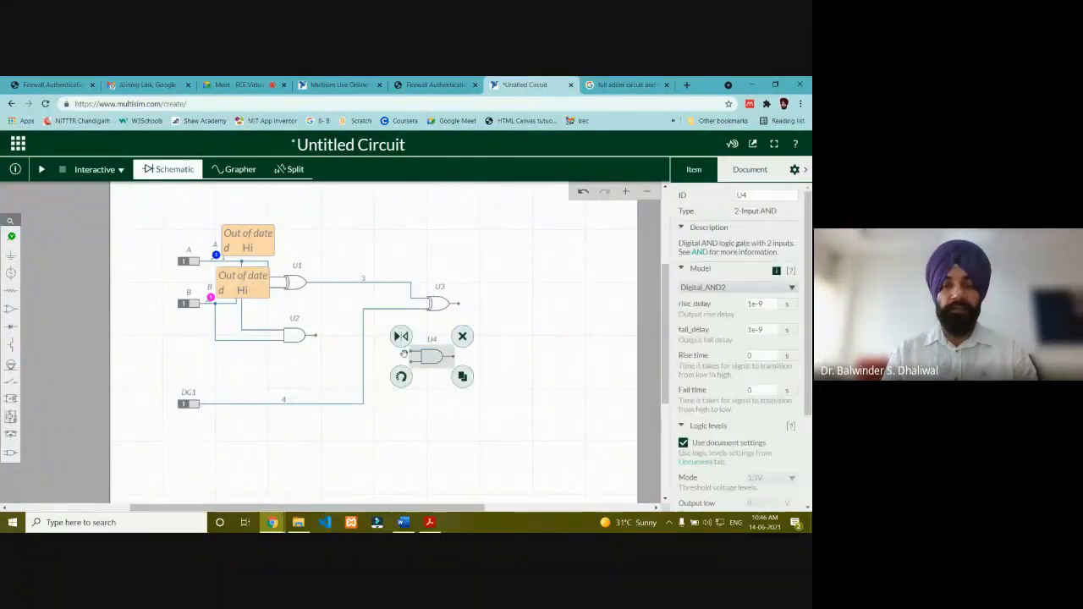
pyautogui.click(411, 353)
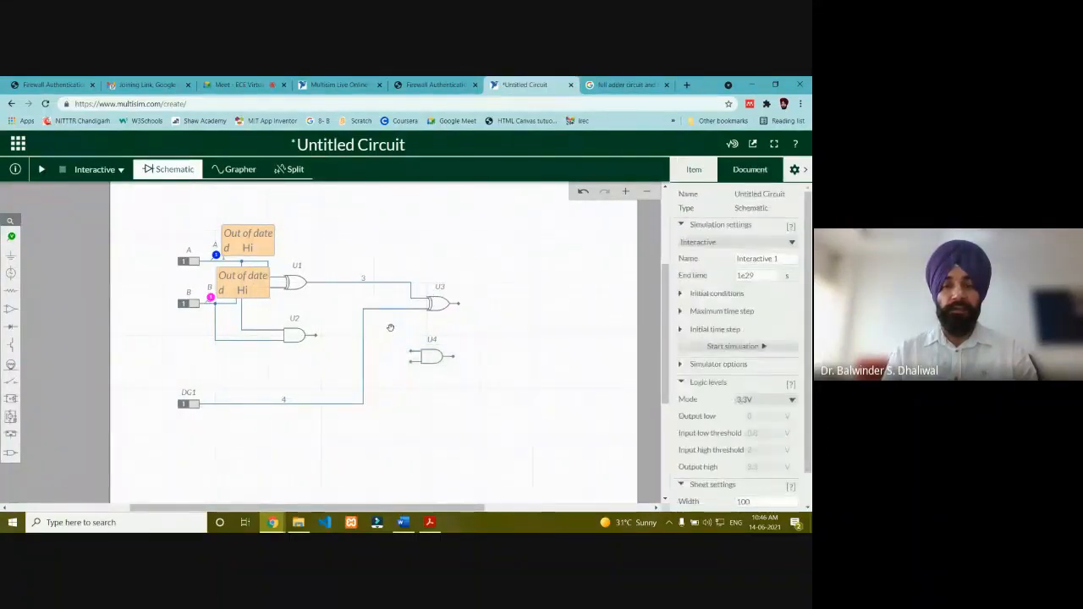
pyautogui.click(410, 352)
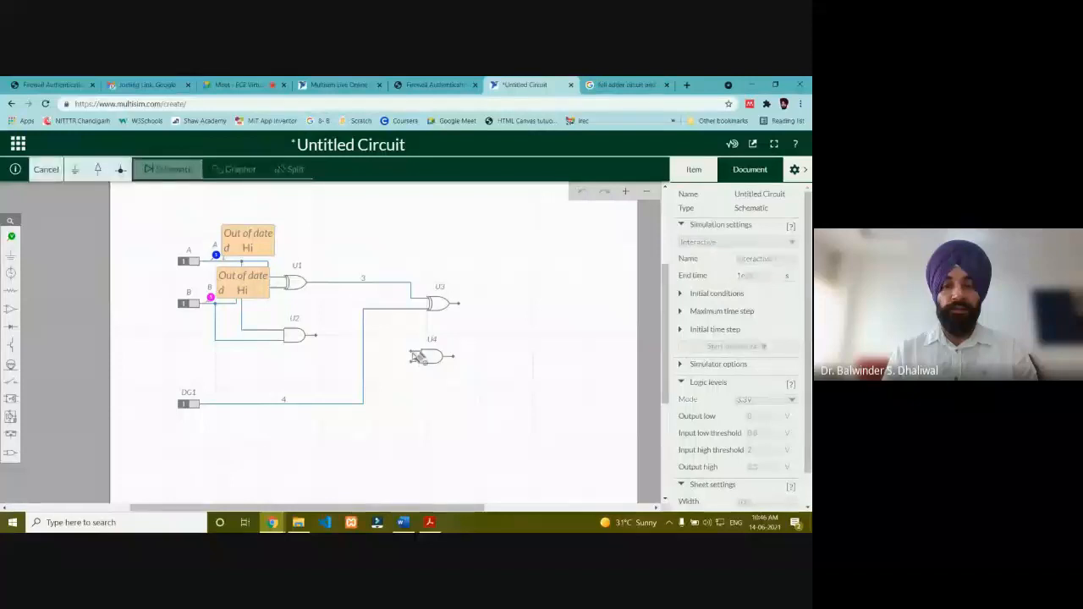
pyautogui.click(398, 286)
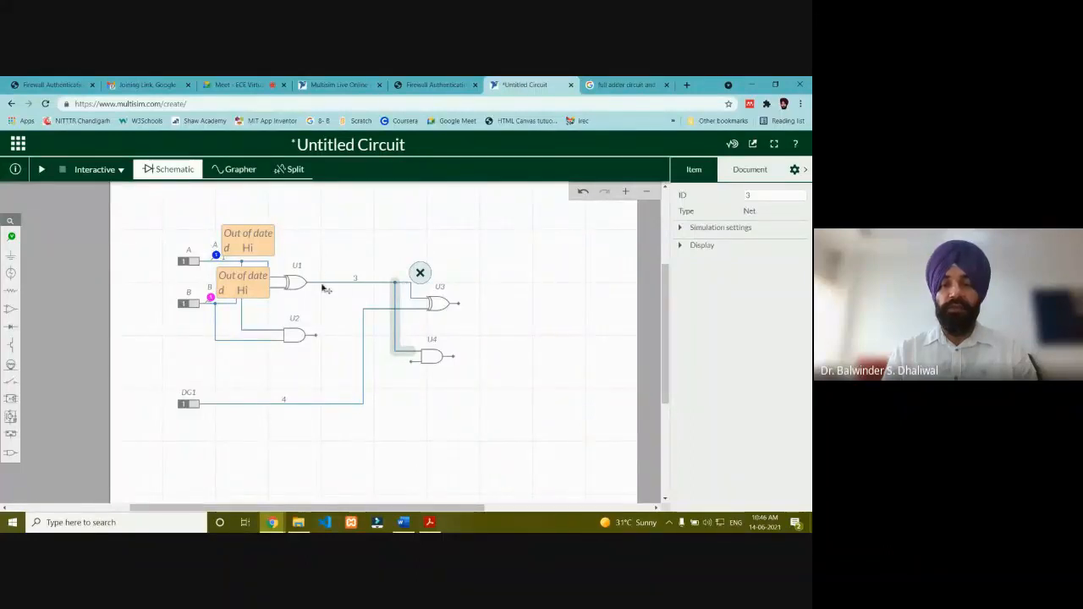
pyautogui.click(412, 363)
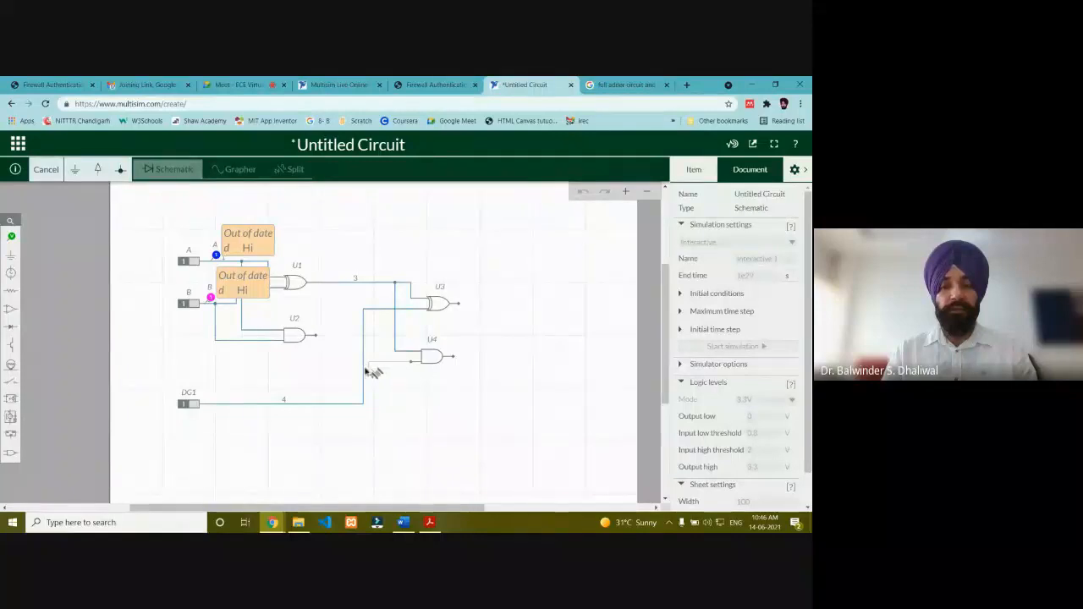
pyautogui.click(364, 362)
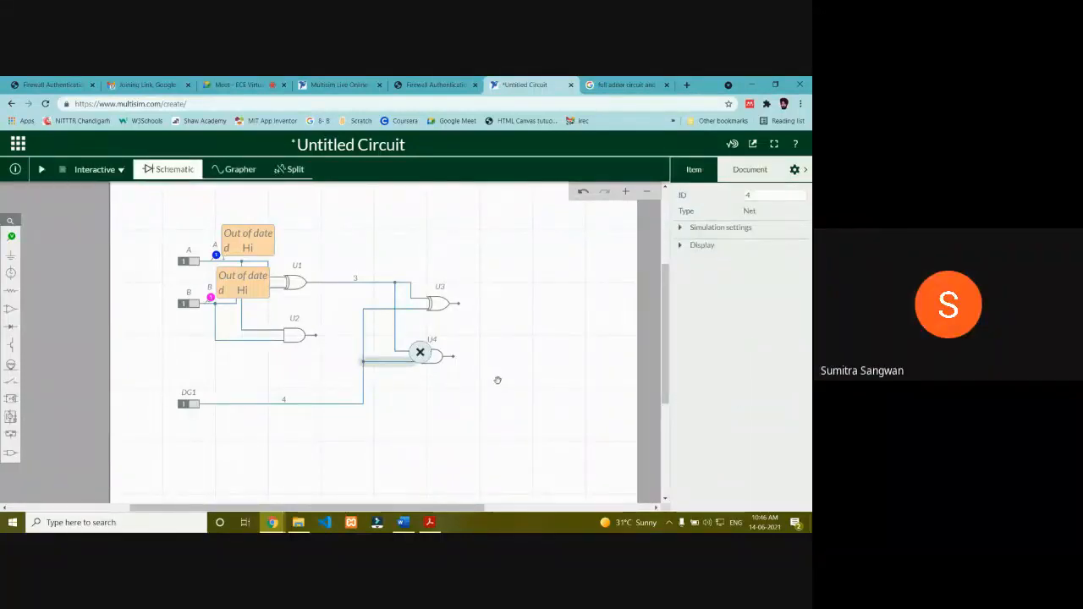
# Consult the reference diagram's carry-out stage and place a 2-input OR gate below and to the right of AND gate U4
pyautogui.click(625, 85)
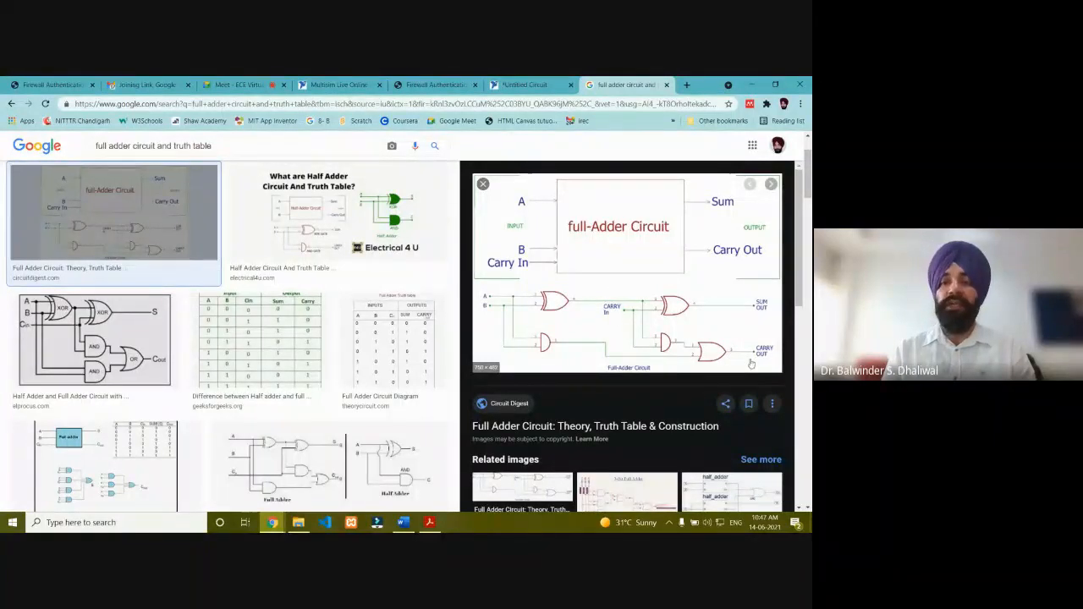
pyautogui.click(527, 85)
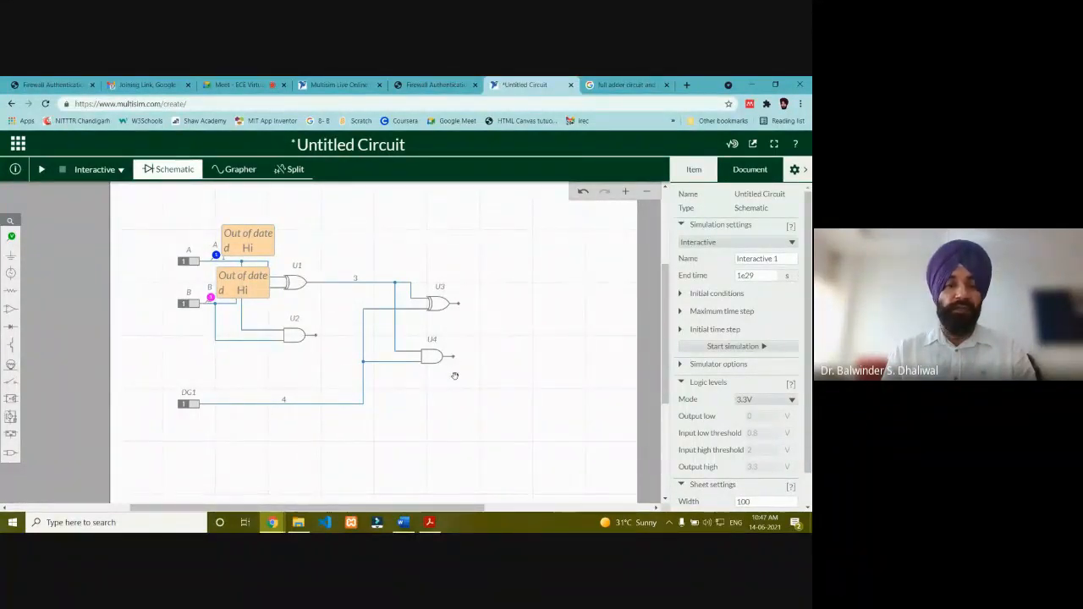
pyautogui.click(10, 452)
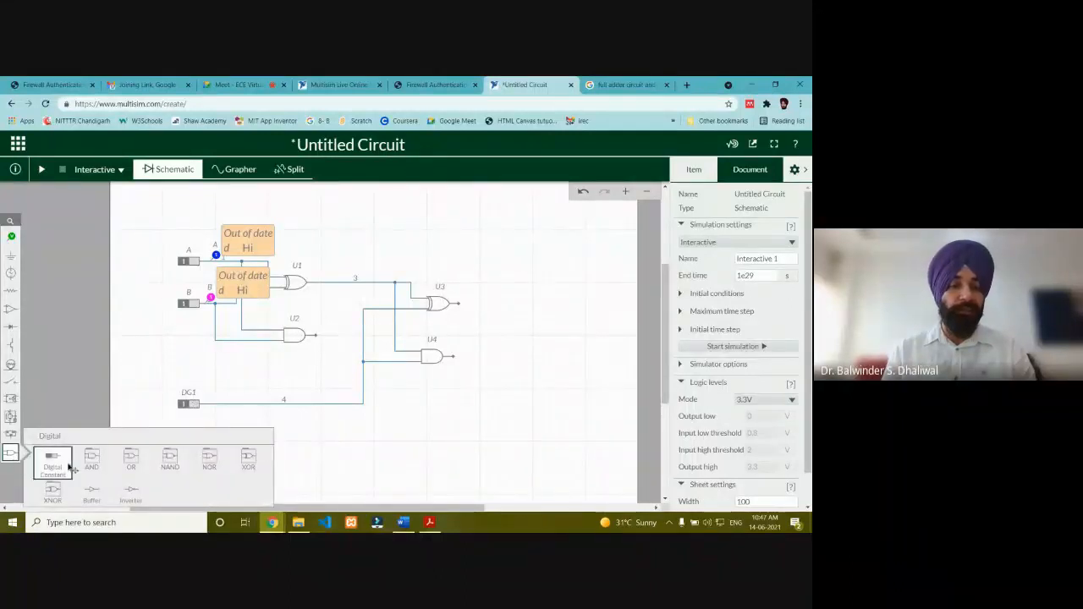
pyautogui.click(121, 468)
pyautogui.click(67, 465)
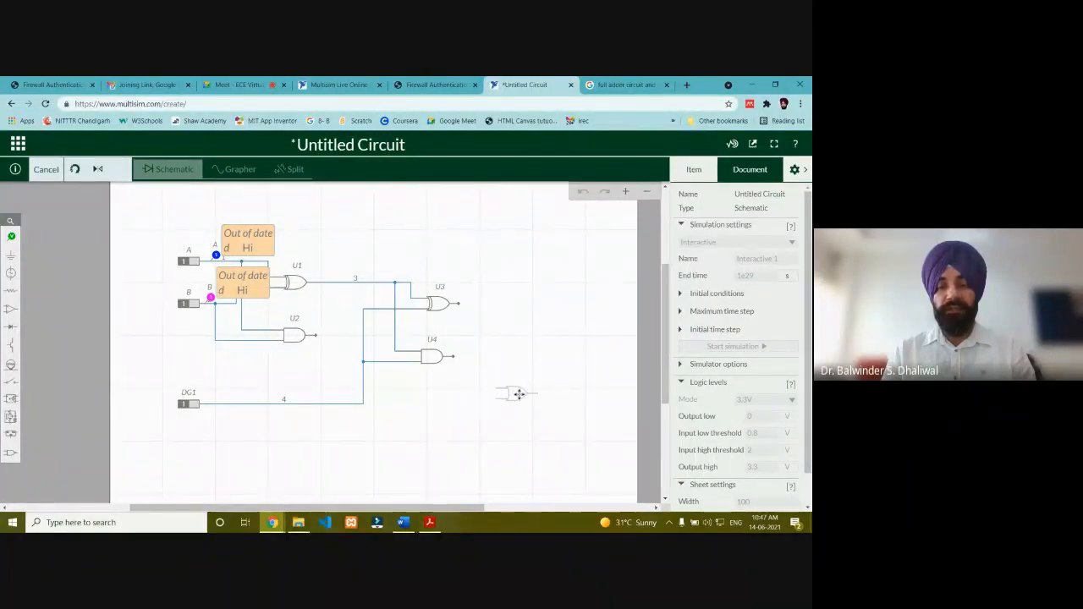
pyautogui.click(519, 394)
pyautogui.click(439, 427)
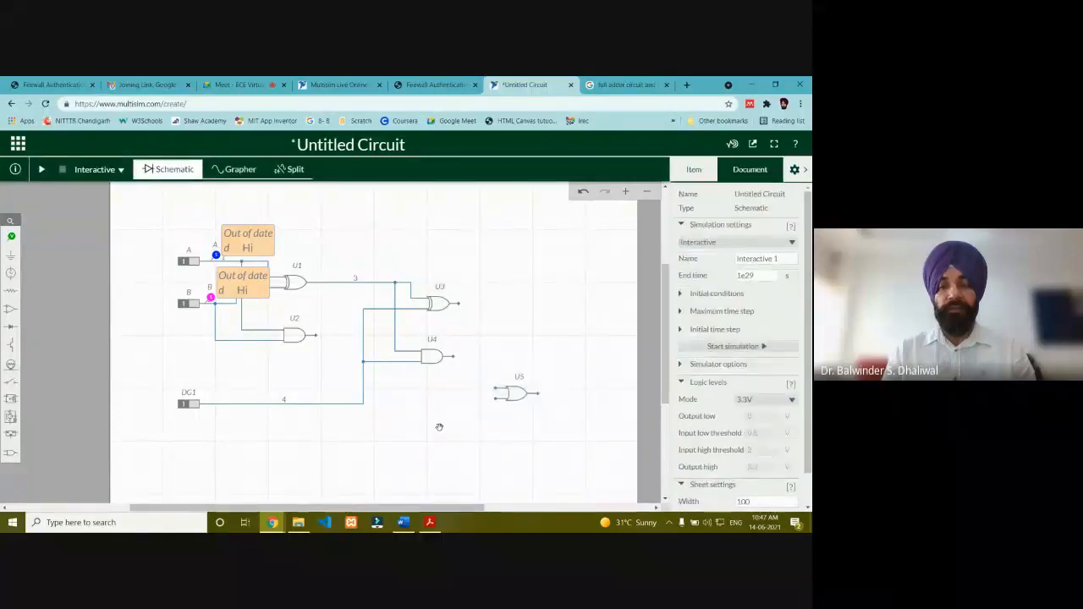
# Wire AND gate U4's output to the lower input of OR gate U5 and AND gate U2's output to its upper input
pyautogui.click(452, 358)
pyautogui.click(461, 360)
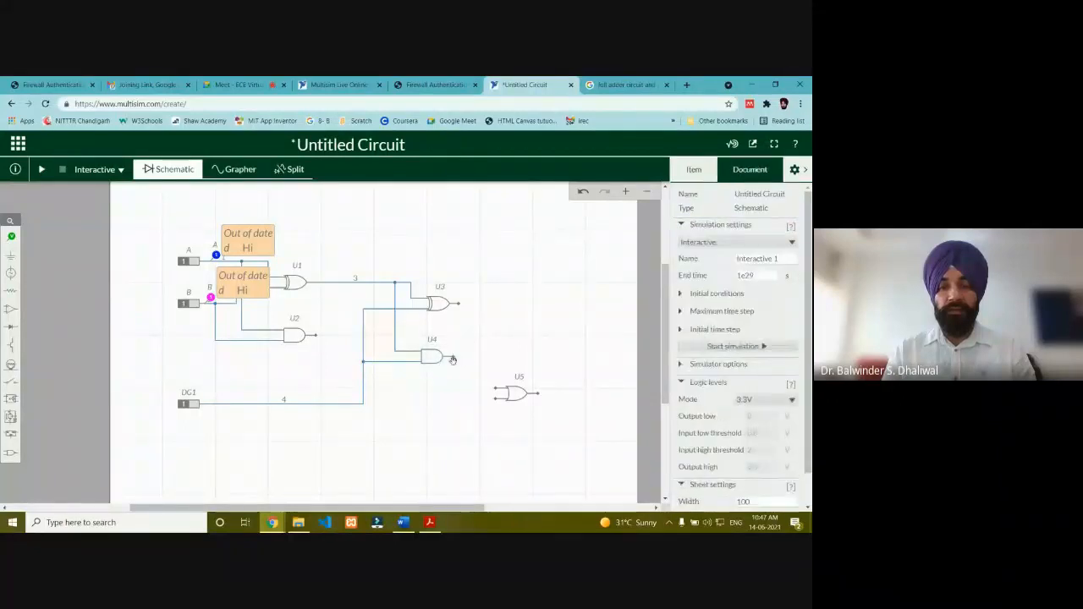
pyautogui.click(454, 358)
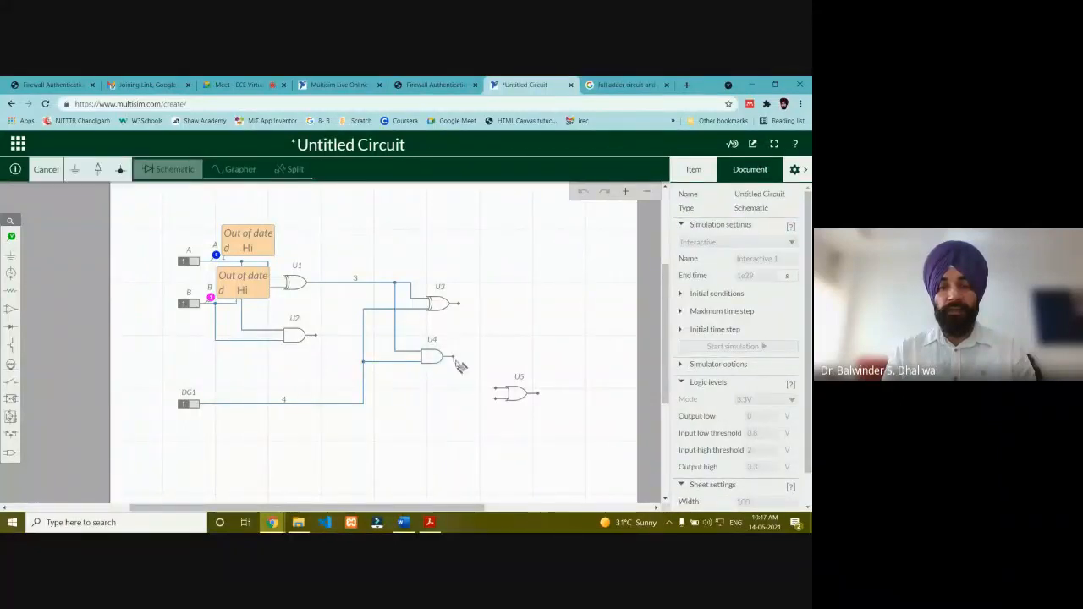
pyautogui.click(499, 397)
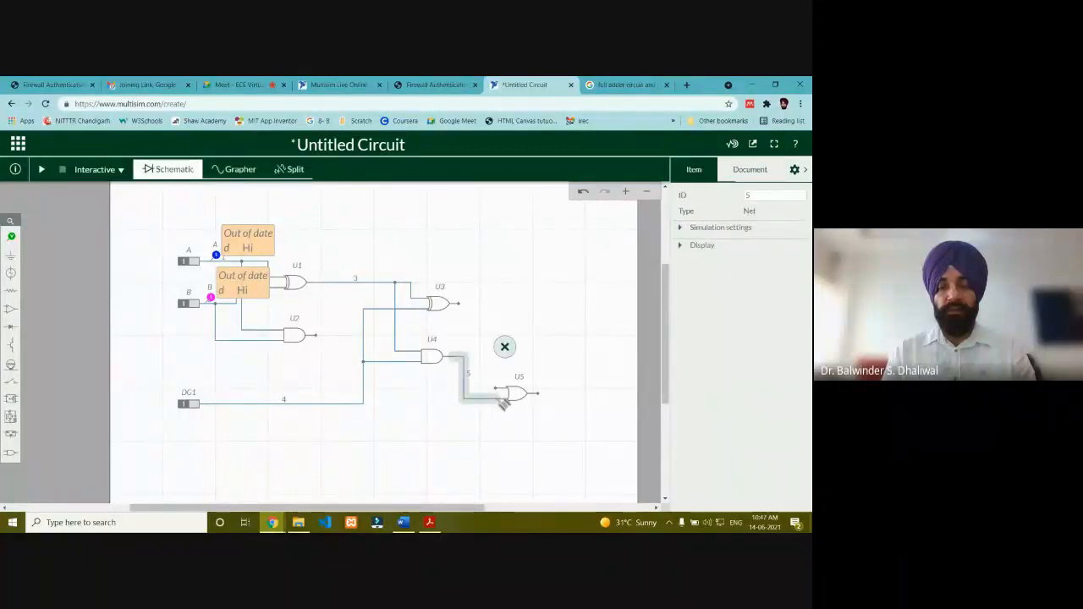
pyautogui.click(316, 338)
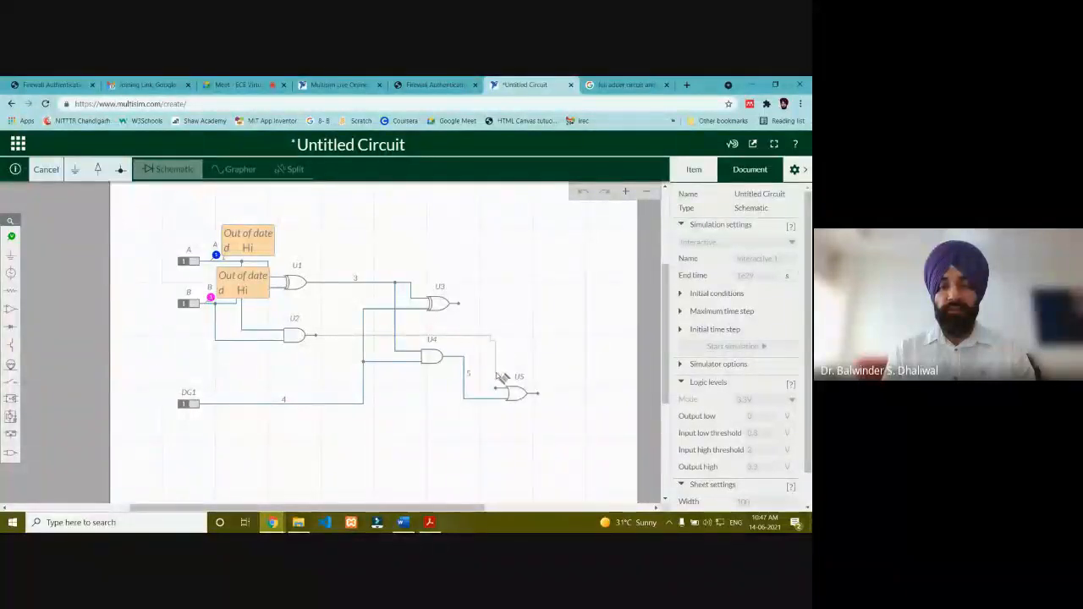
pyautogui.click(502, 392)
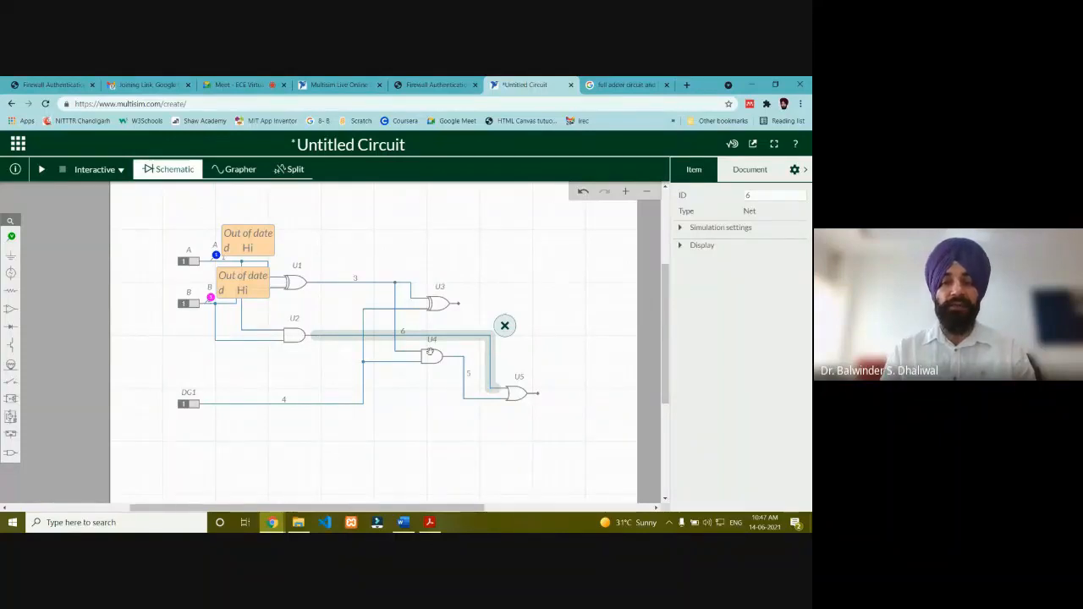
# Place an LED to the right of XOR gate U3 and wire U3's output to the LED's upper terminal
pyautogui.click(11, 328)
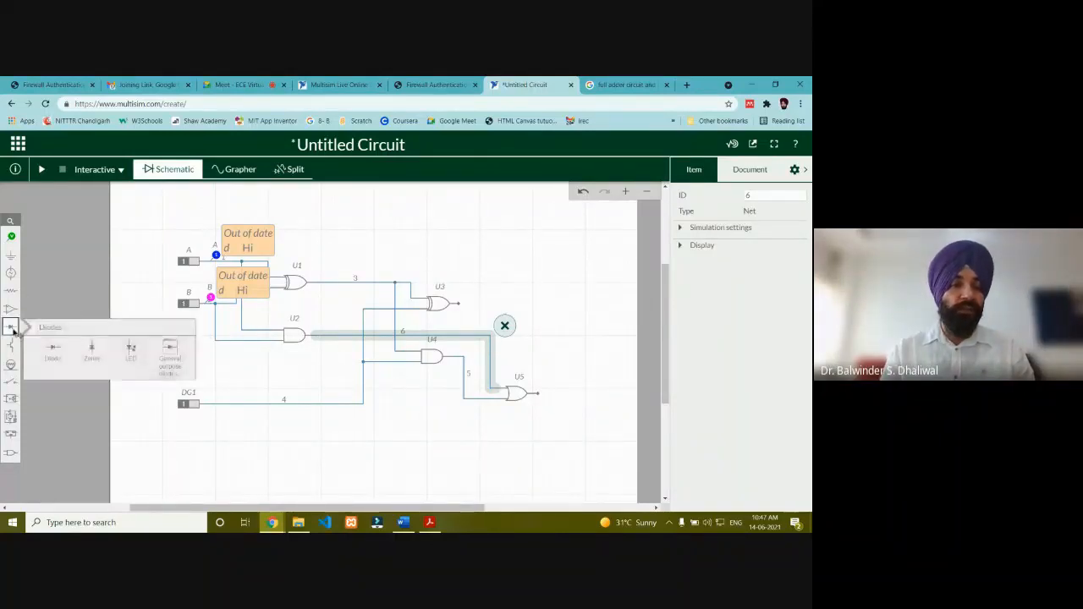
pyautogui.click(127, 357)
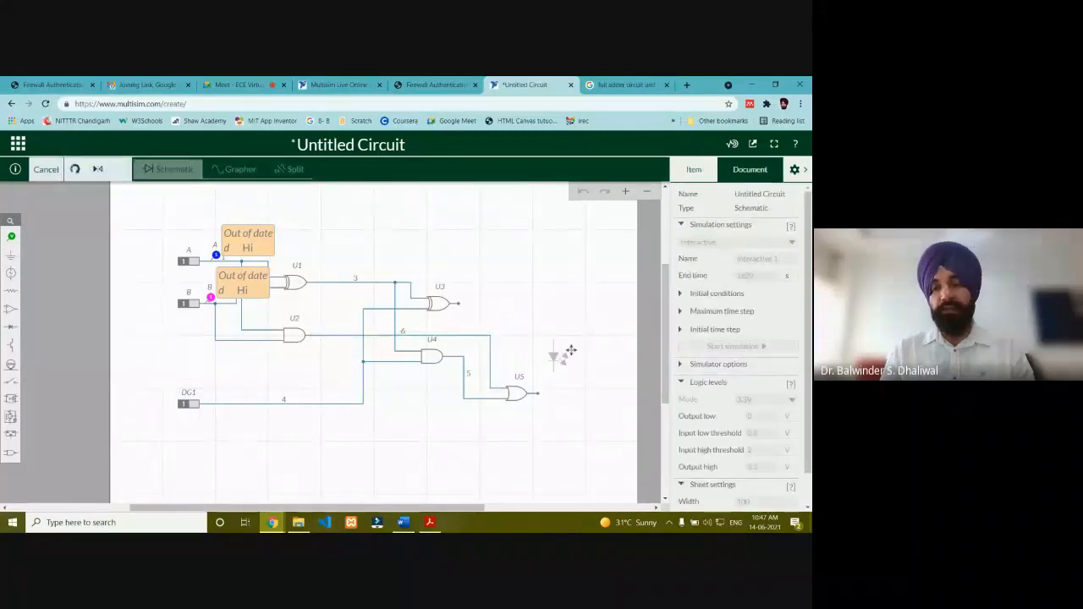
pyautogui.click(607, 323)
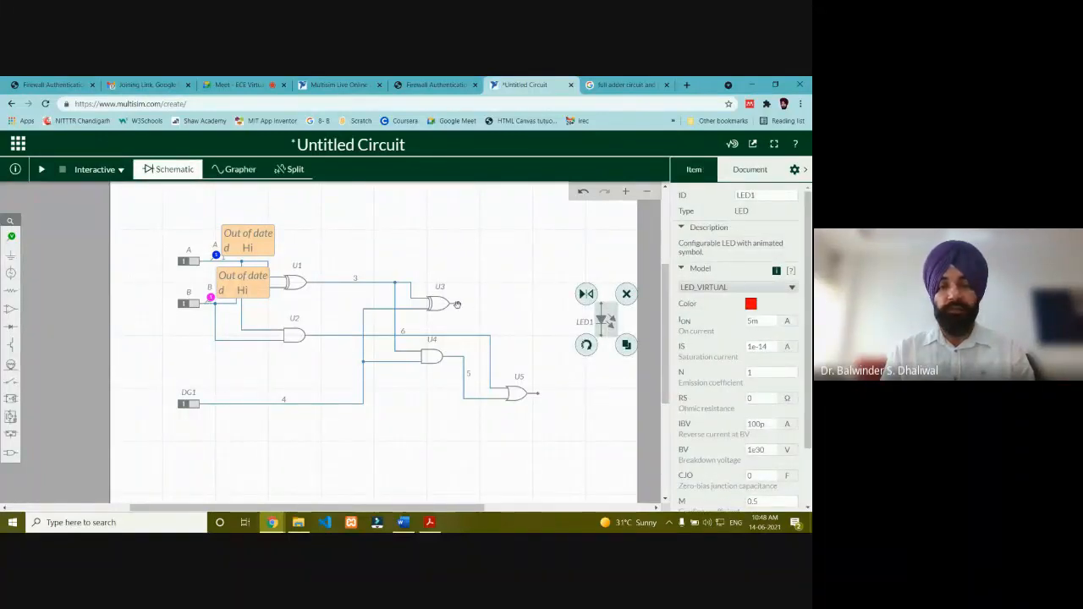
pyautogui.click(460, 305)
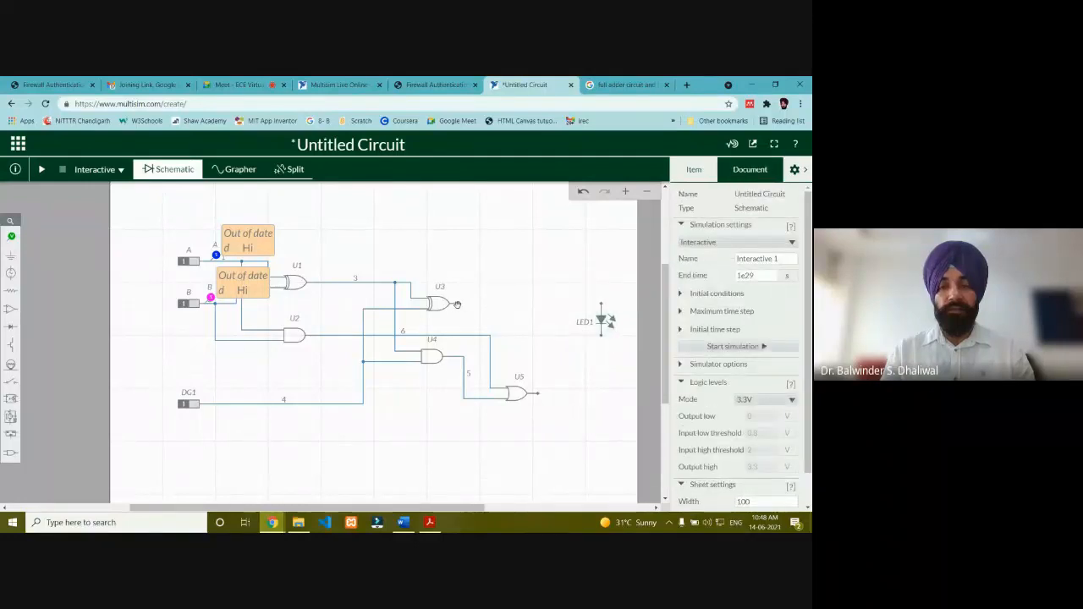
pyautogui.click(457, 304)
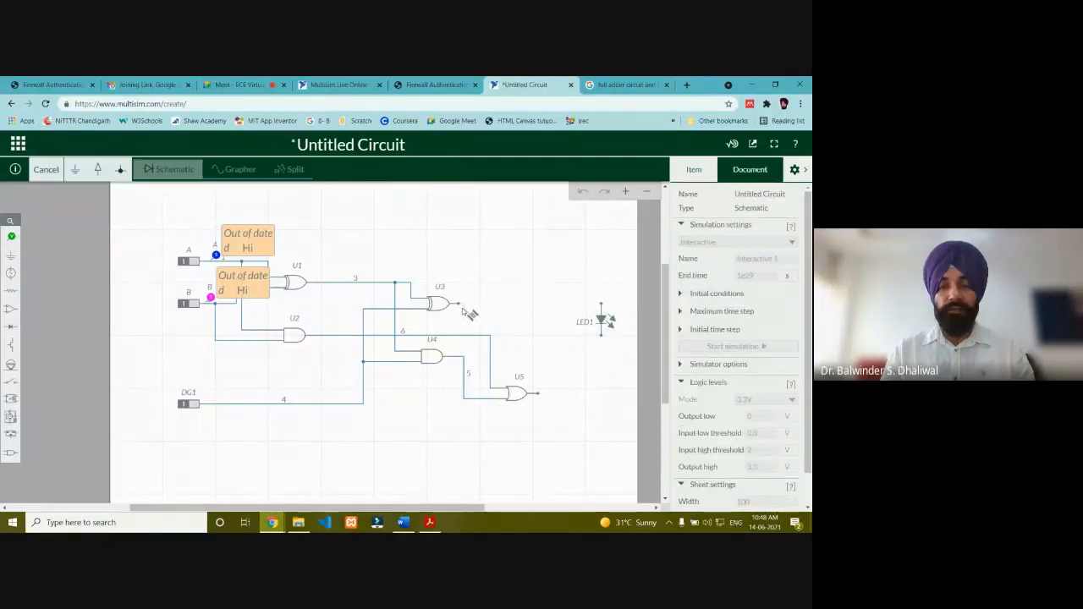
pyautogui.click(604, 308)
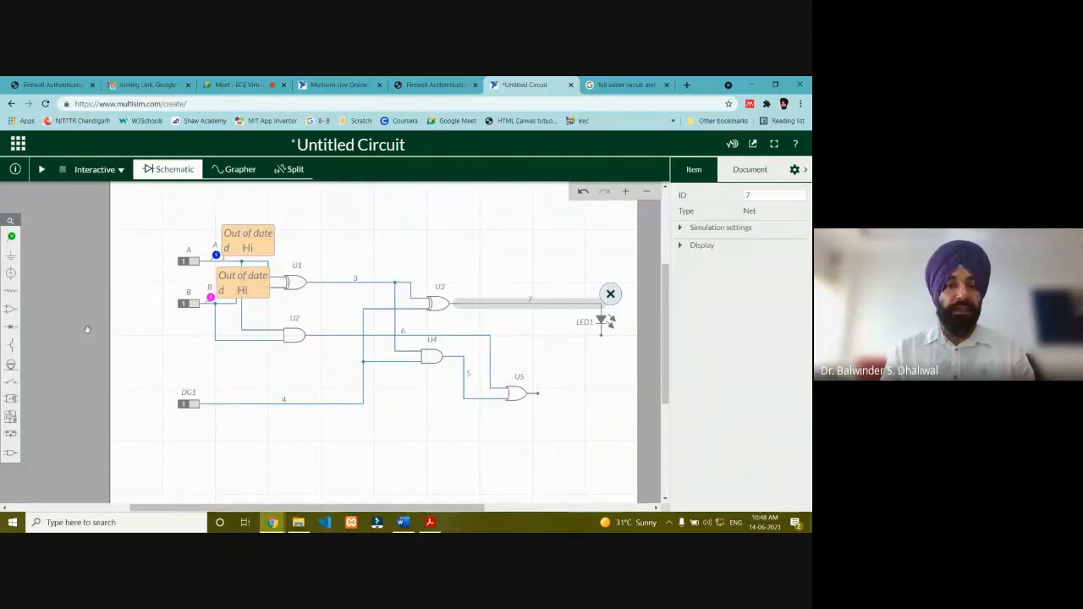
# Attach a ground to the lower terminal of LED1
pyautogui.moveTo(16, 262)
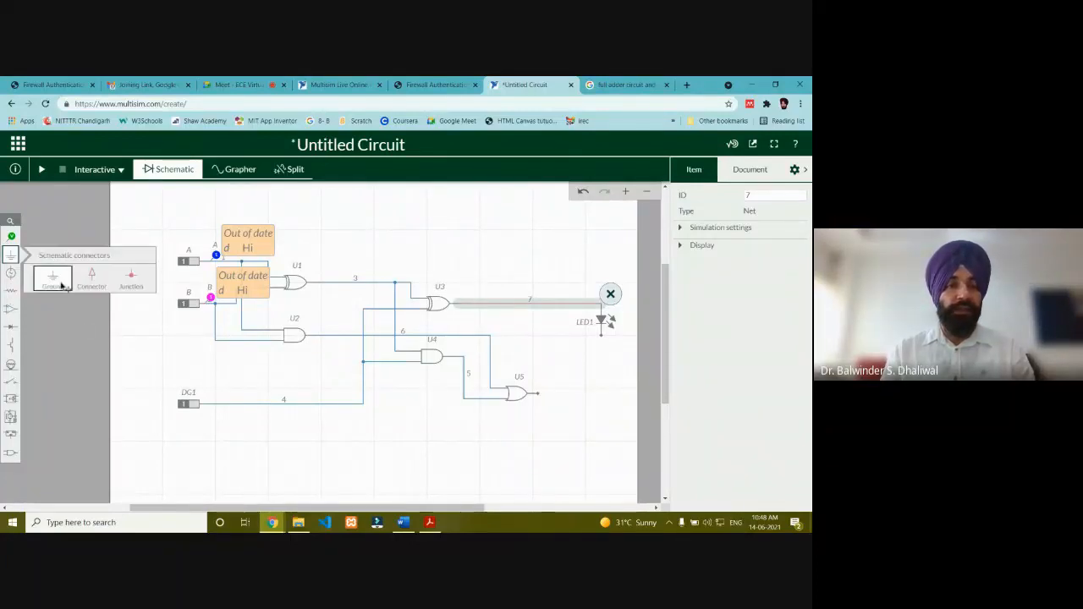
pyautogui.click(51, 278)
pyautogui.click(603, 339)
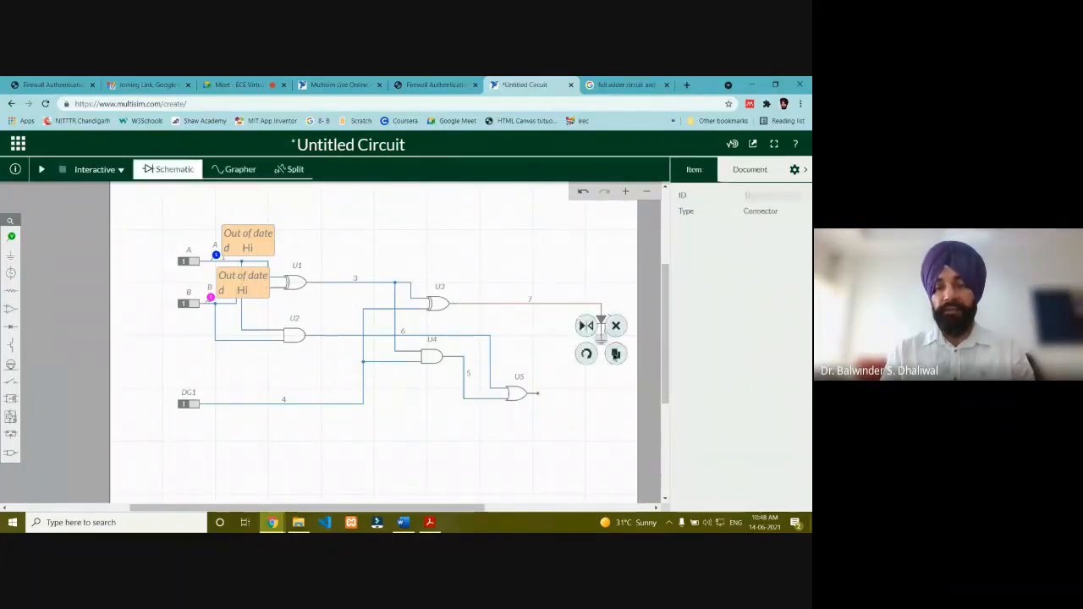
pyautogui.click(592, 413)
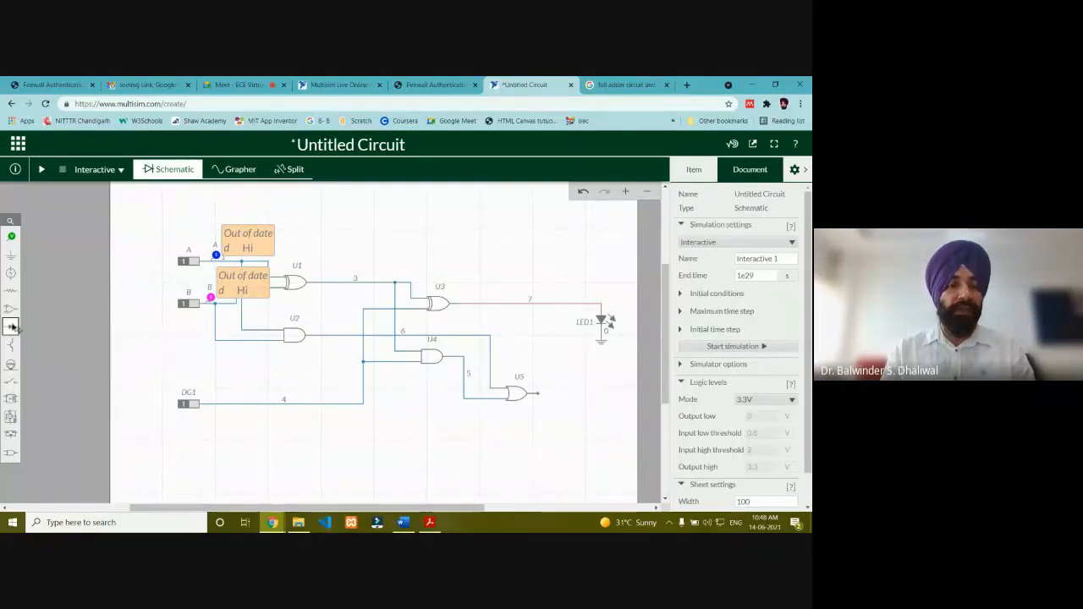
# Place a second LED to the right of OR gate U5 and wire U5's output to the LED's upper terminal
pyautogui.moveTo(11, 327)
pyautogui.click(131, 354)
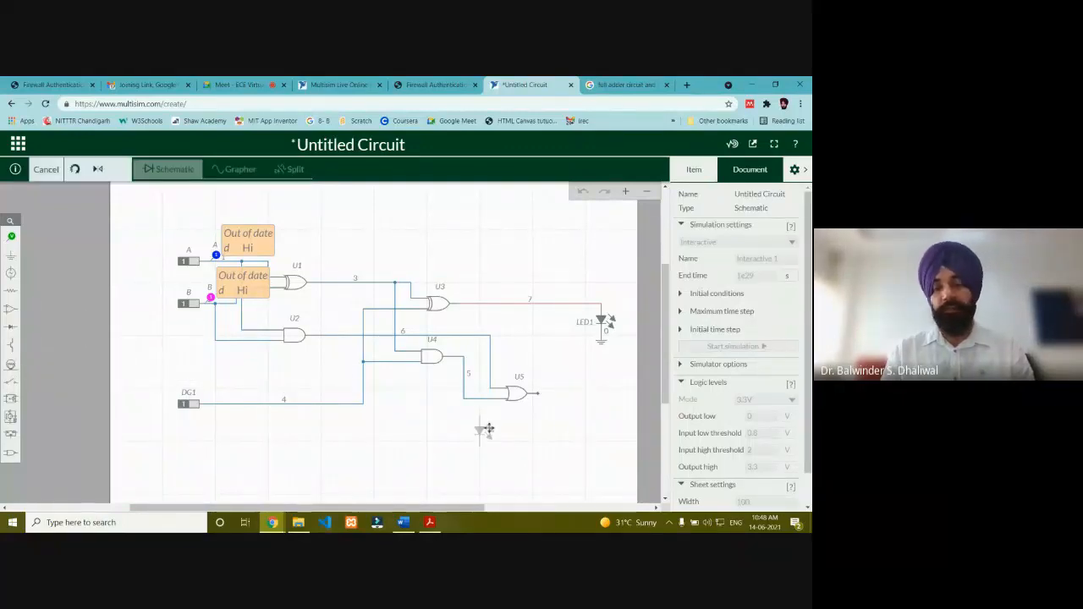
pyautogui.click(590, 411)
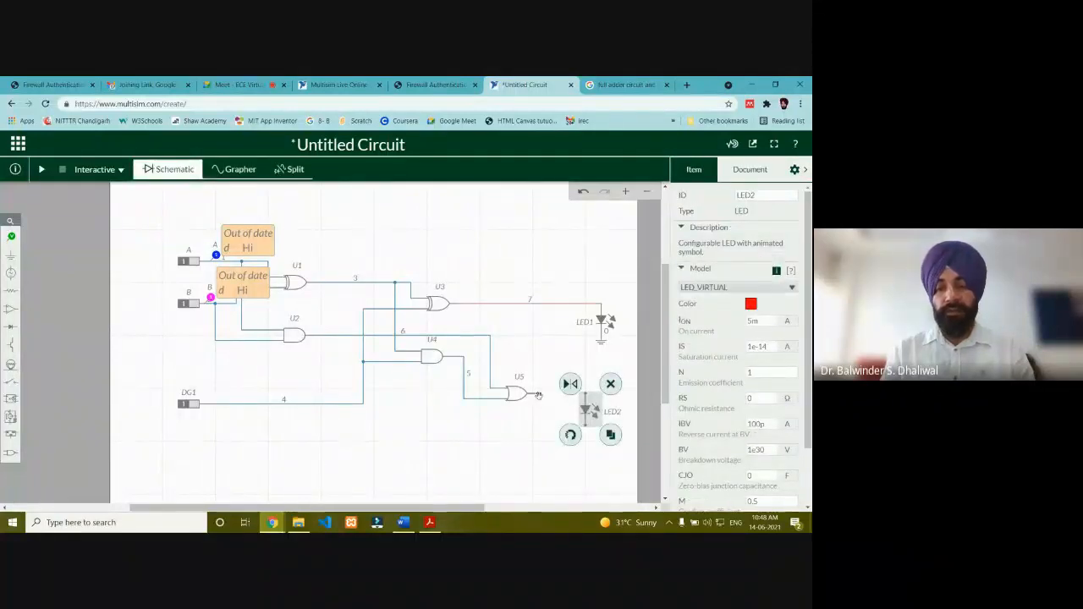
pyautogui.click(538, 395)
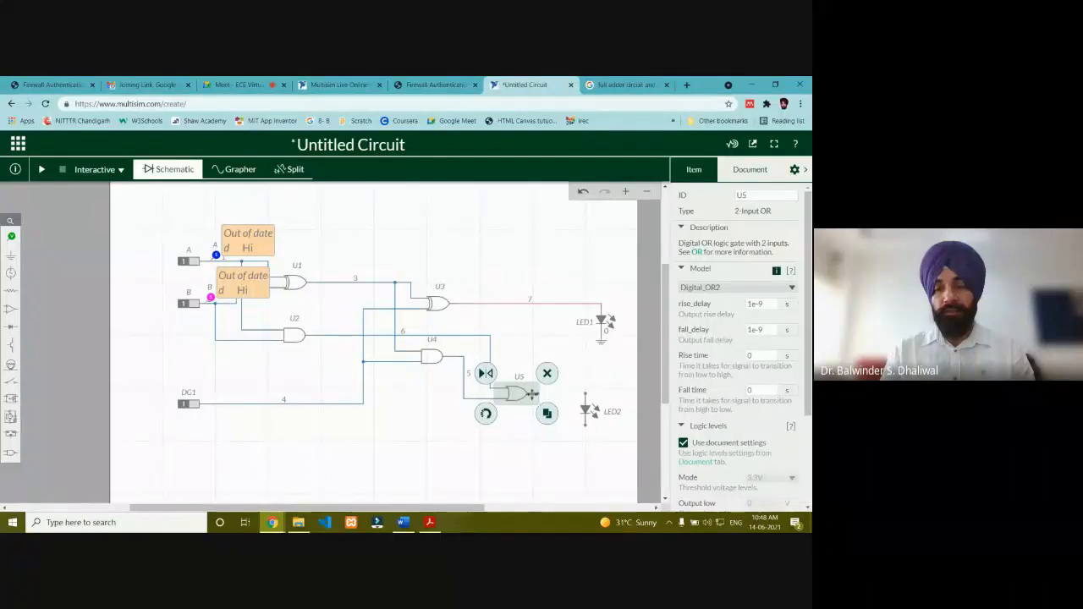
pyautogui.moveTo(545, 396)
pyautogui.mouseDown()
pyautogui.moveTo(598, 401)
pyautogui.moveTo(586, 398)
pyautogui.mouseUp()
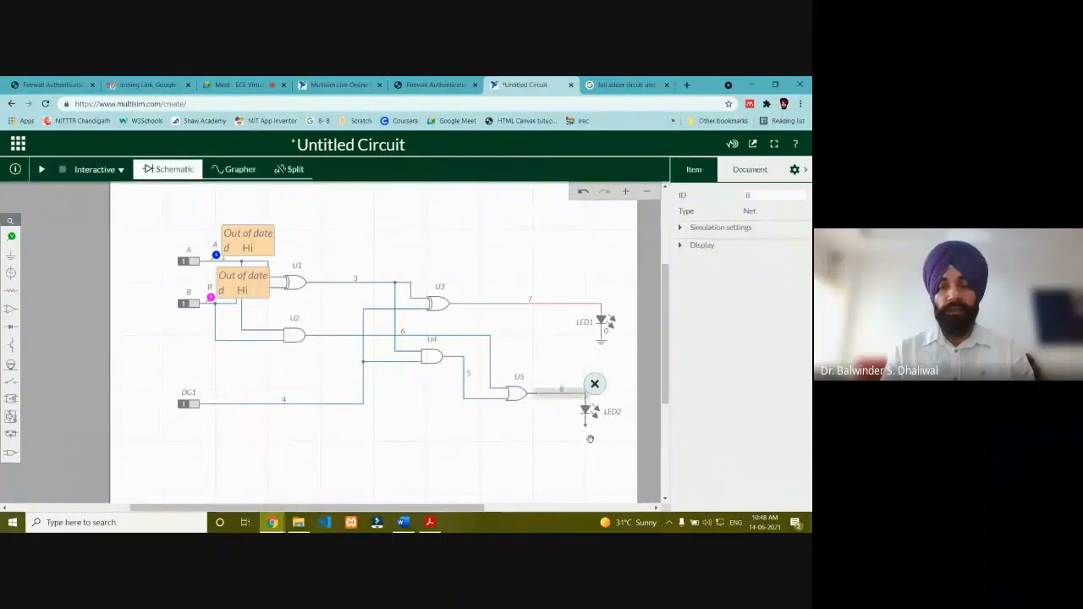
# Attach a ground to the lower terminal of LED2
pyautogui.moveTo(11, 264)
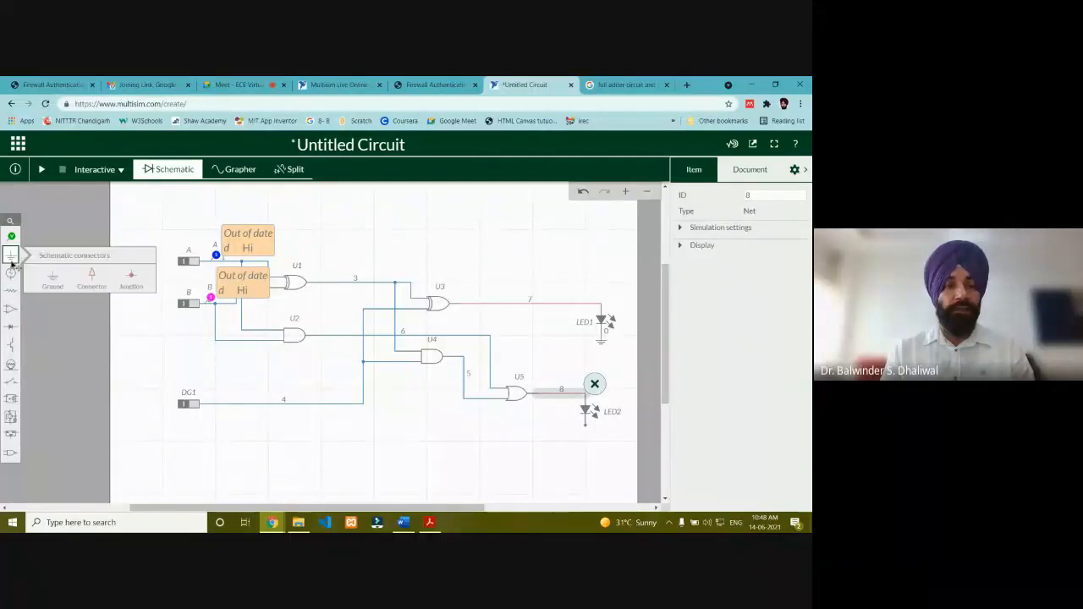
pyautogui.click(52, 281)
pyautogui.click(586, 429)
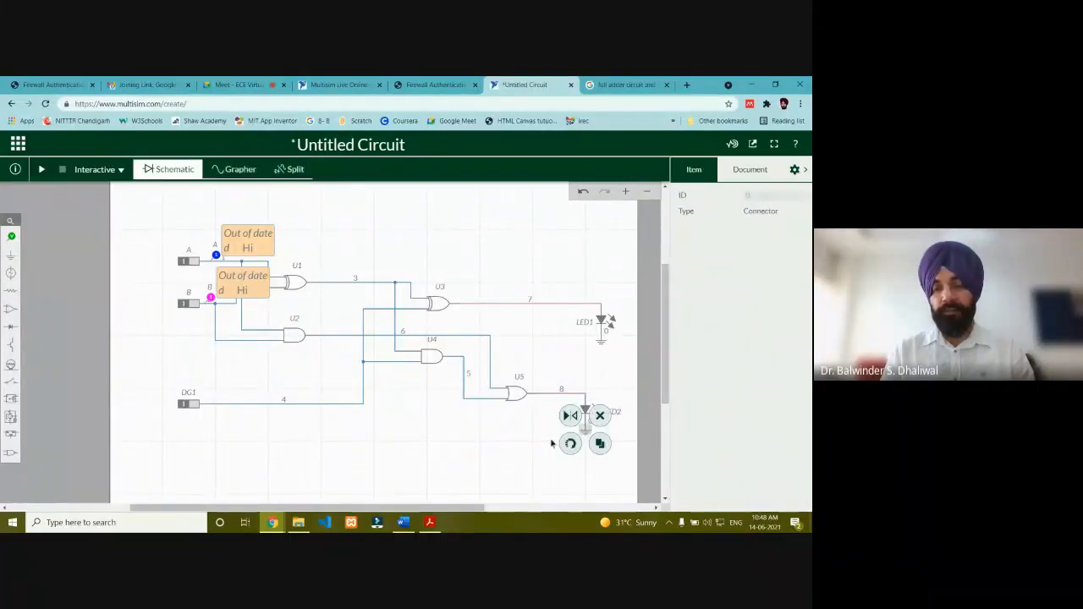
pyautogui.click(523, 439)
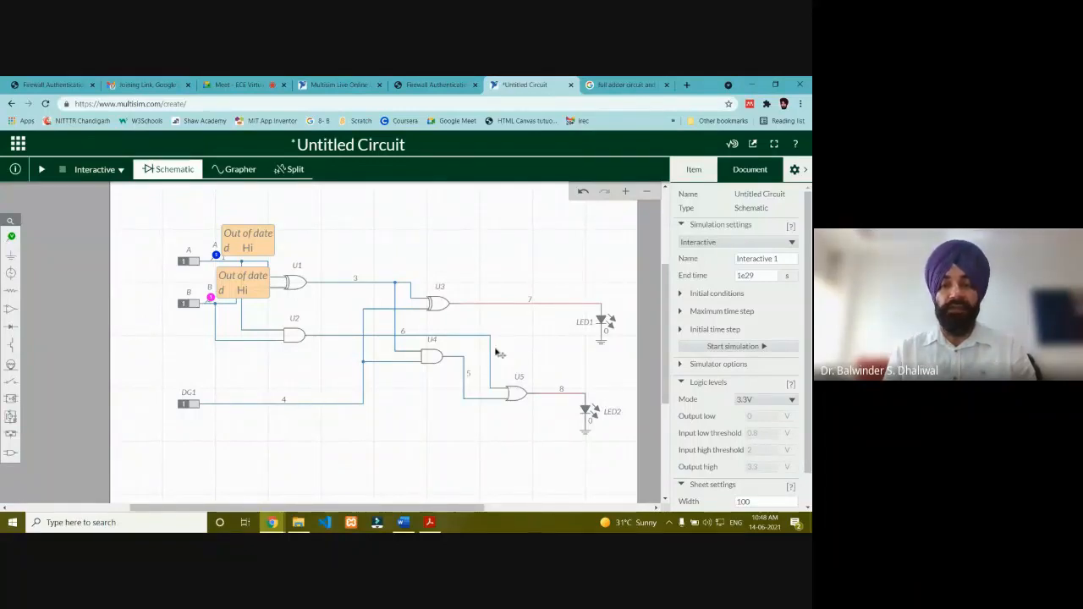
# Place digital probes on the output wires of XOR gate U3 and OR gate U5
pyautogui.click(11, 238)
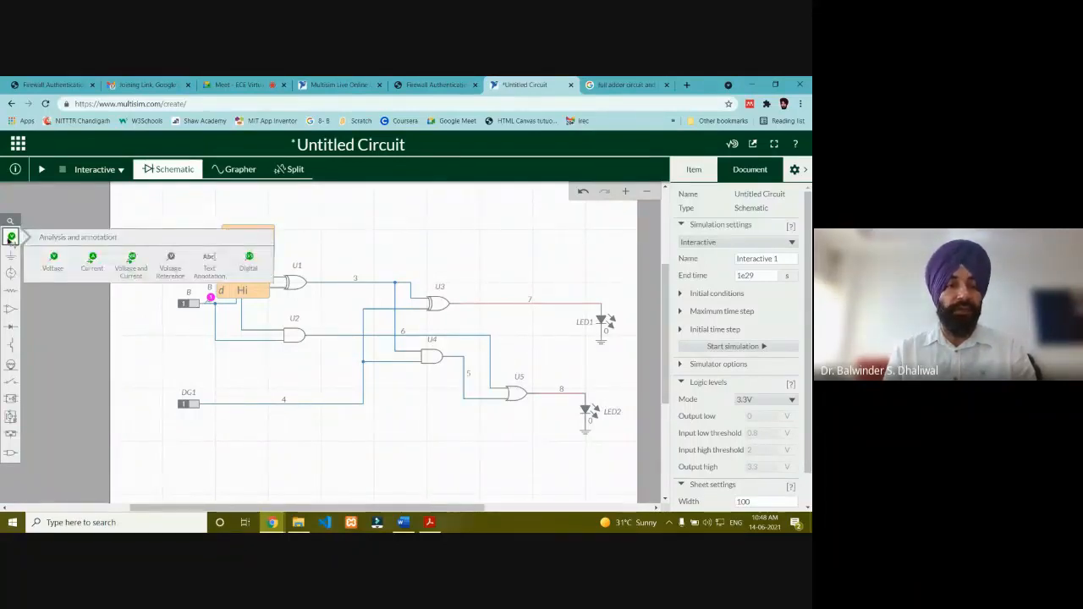
pyautogui.click(254, 271)
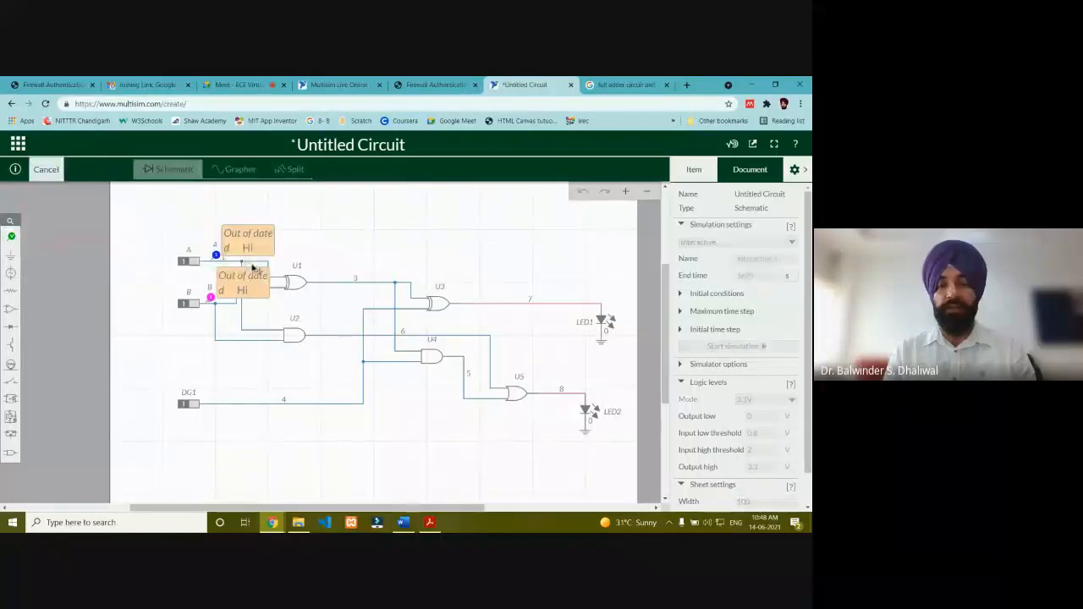
pyautogui.click(522, 295)
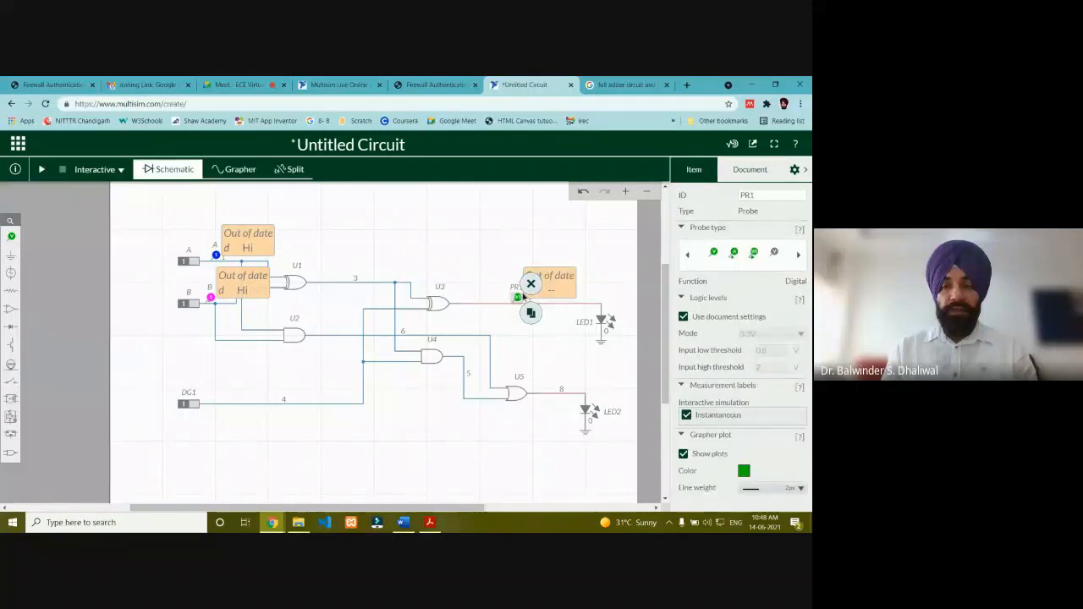
pyautogui.click(11, 237)
pyautogui.click(248, 270)
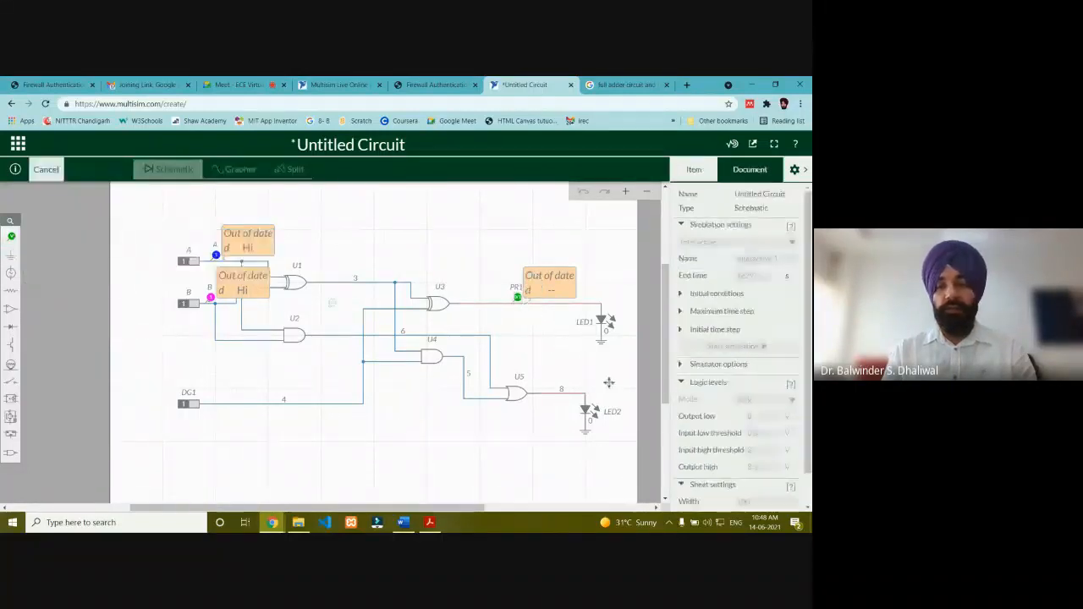
pyautogui.click(557, 386)
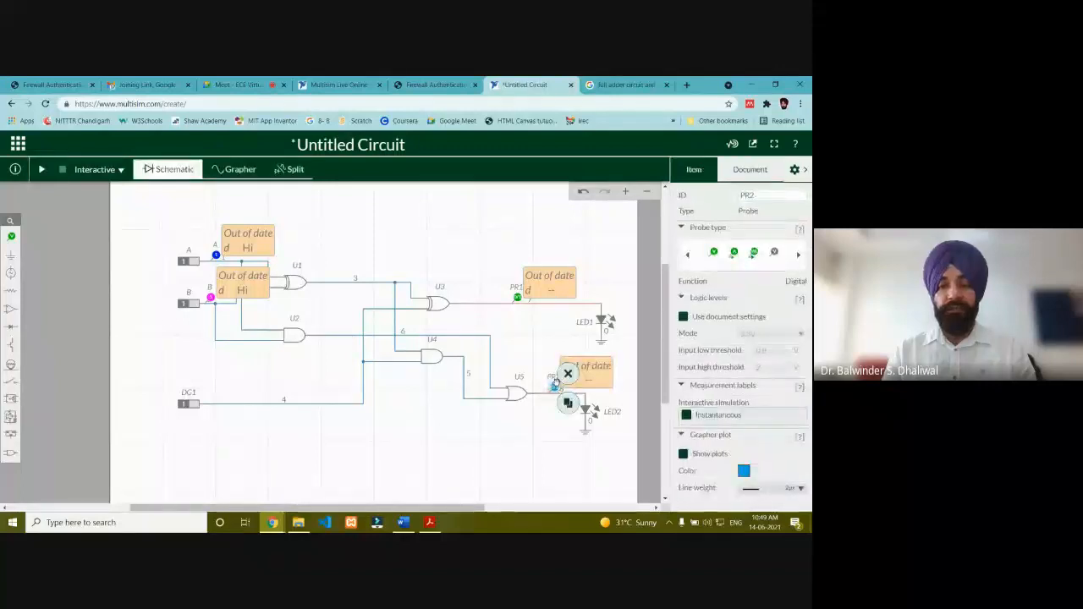
pyautogui.click(11, 237)
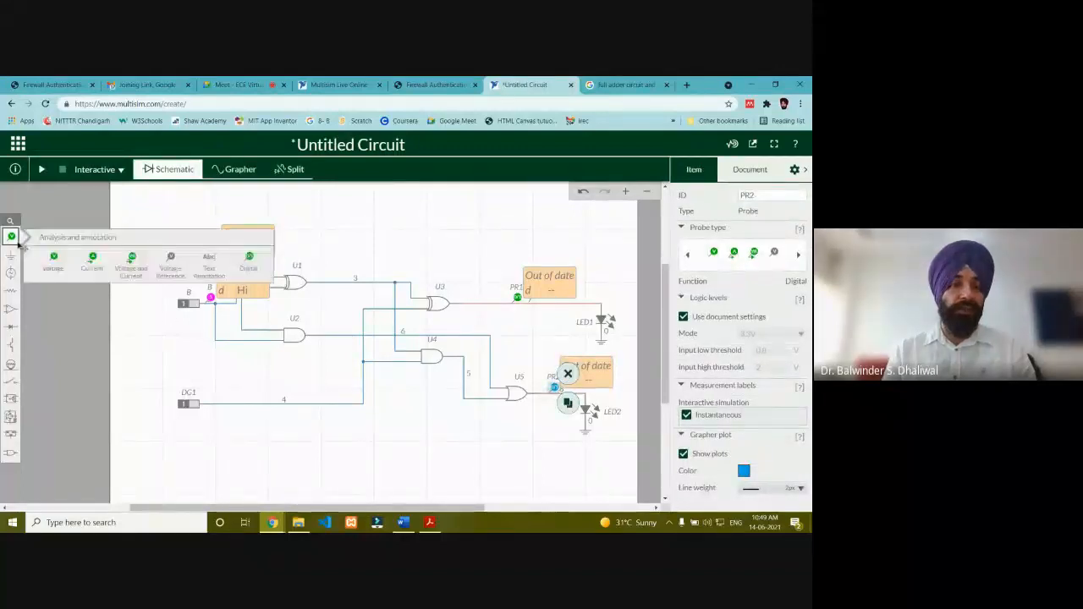
pyautogui.click(248, 262)
pyautogui.click(263, 398)
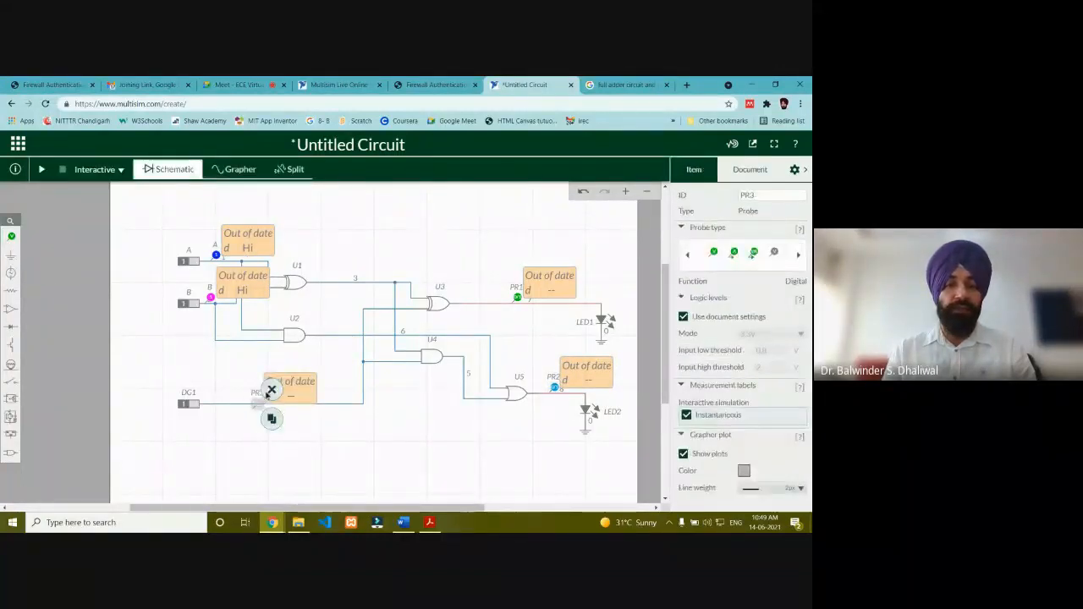
pyautogui.click(268, 390)
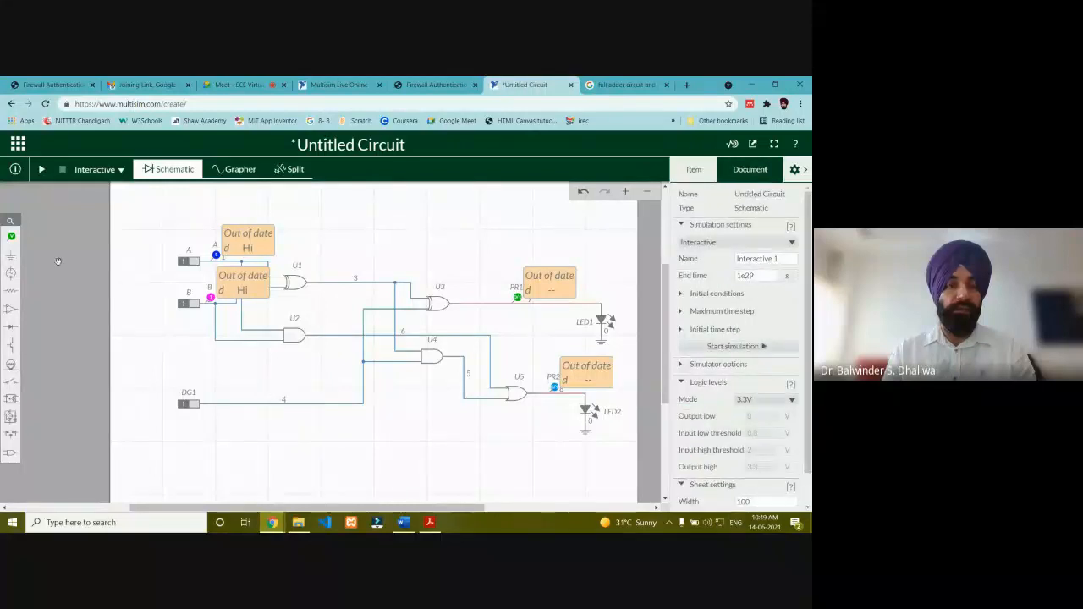
# Place a digital probe on the output wire of digital constant DG1 and set its ID to Cin
pyautogui.click(11, 237)
pyautogui.click(246, 258)
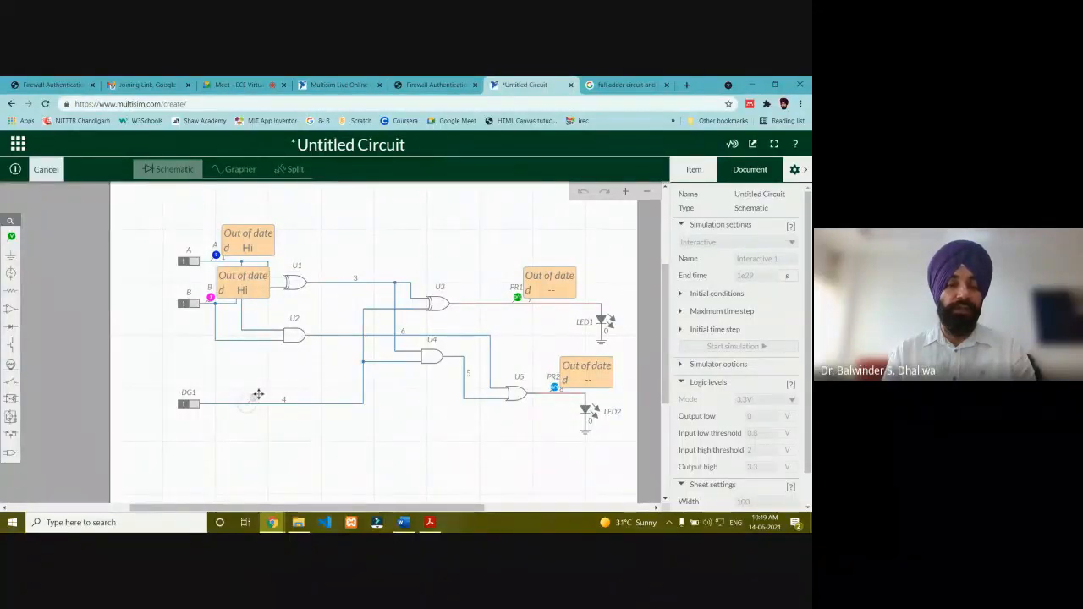
pyautogui.click(257, 395)
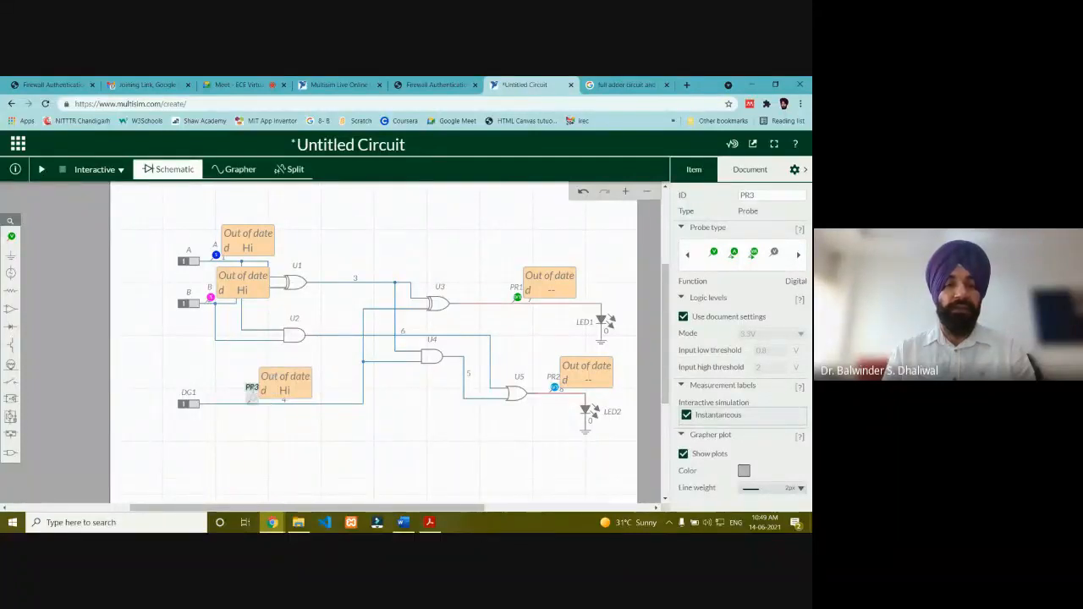
pyautogui.click(244, 373)
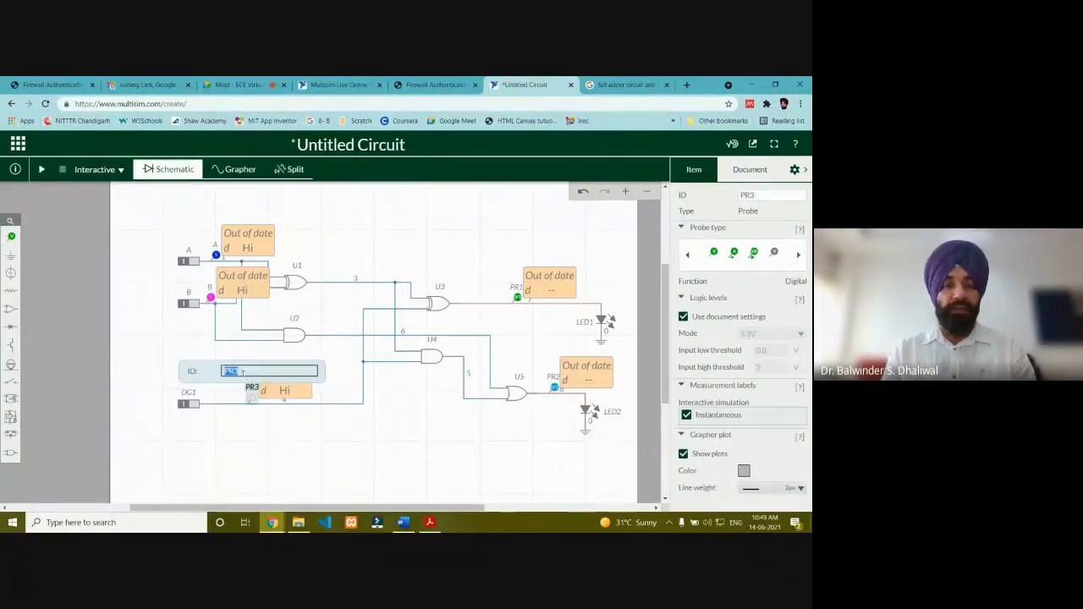
pyautogui.write('Cin')
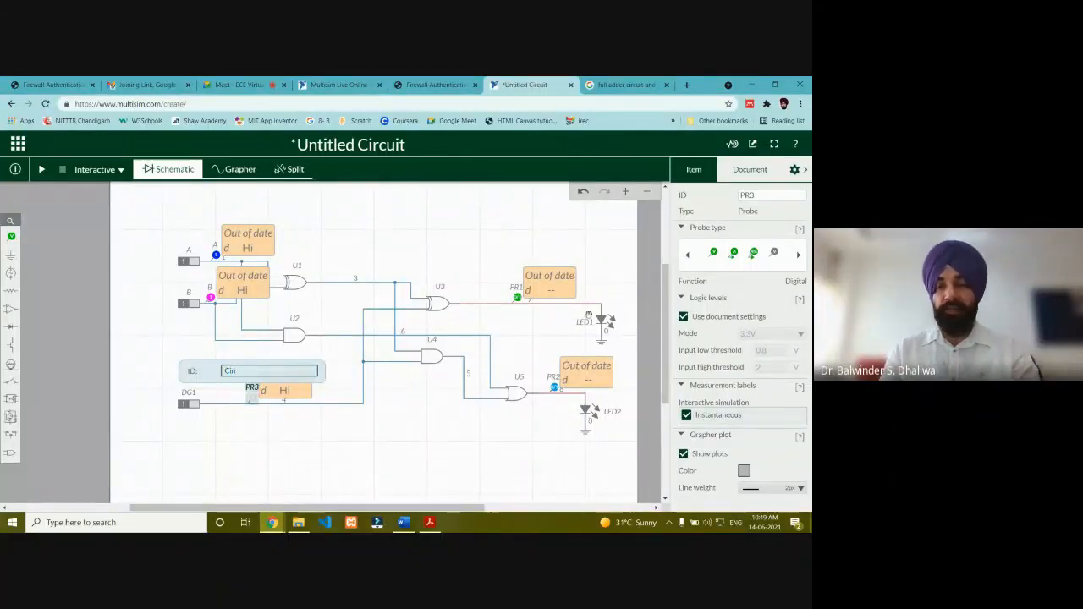
# Rename the digital probe on XOR gate U3's output wire as S
pyautogui.click(516, 292)
pyautogui.click(515, 288)
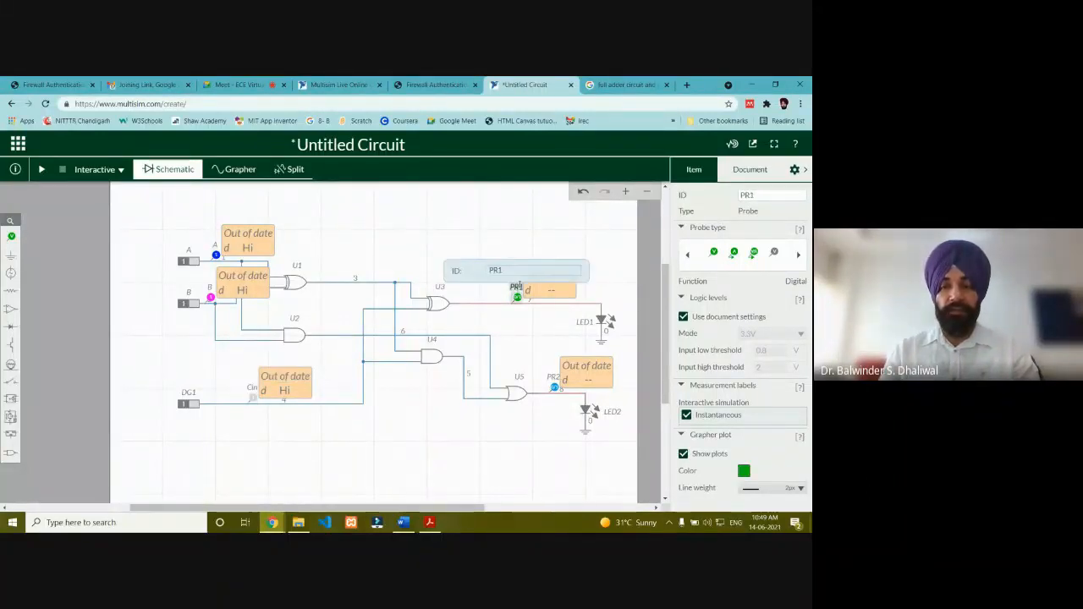
pyautogui.write('S')
# Rename the digital probe on OR gate U5's output wire as Cout
pyautogui.click(554, 386)
pyautogui.click(553, 378)
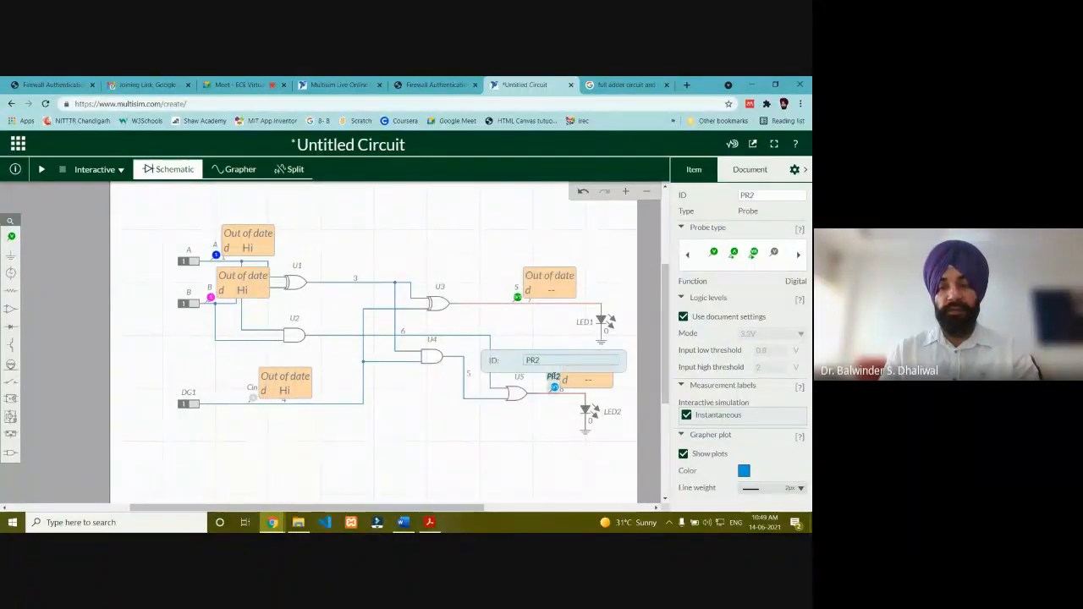
pyautogui.write('C')
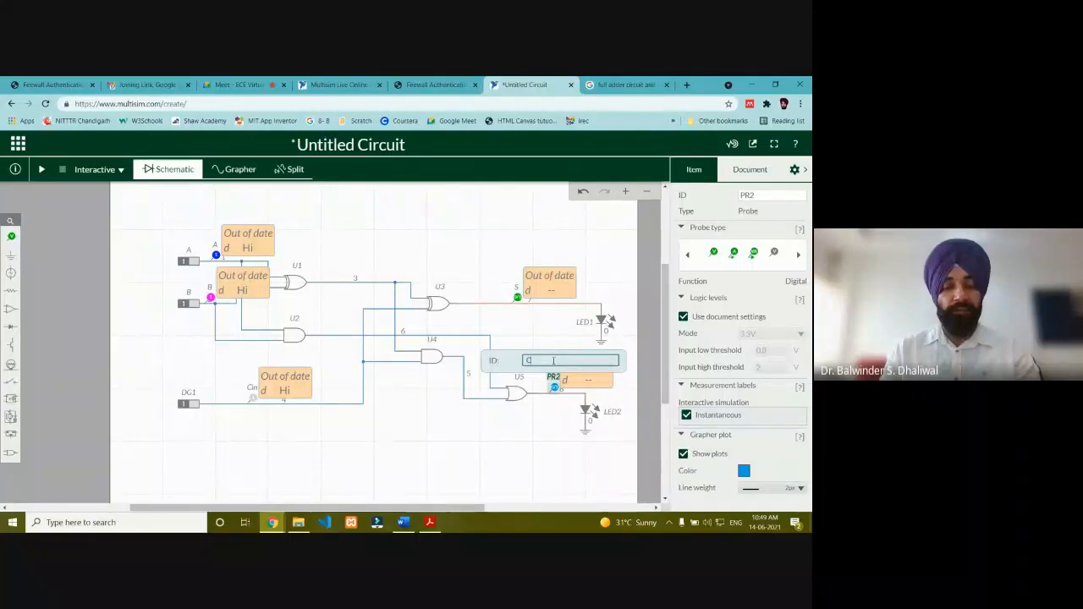
pyautogui.write('out')
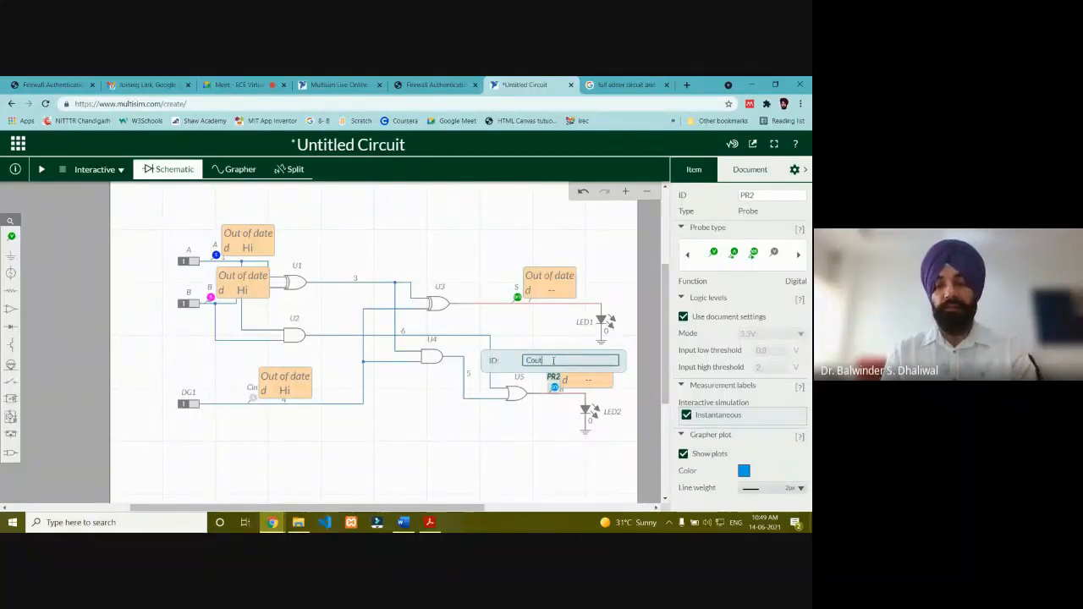
pyautogui.click(452, 436)
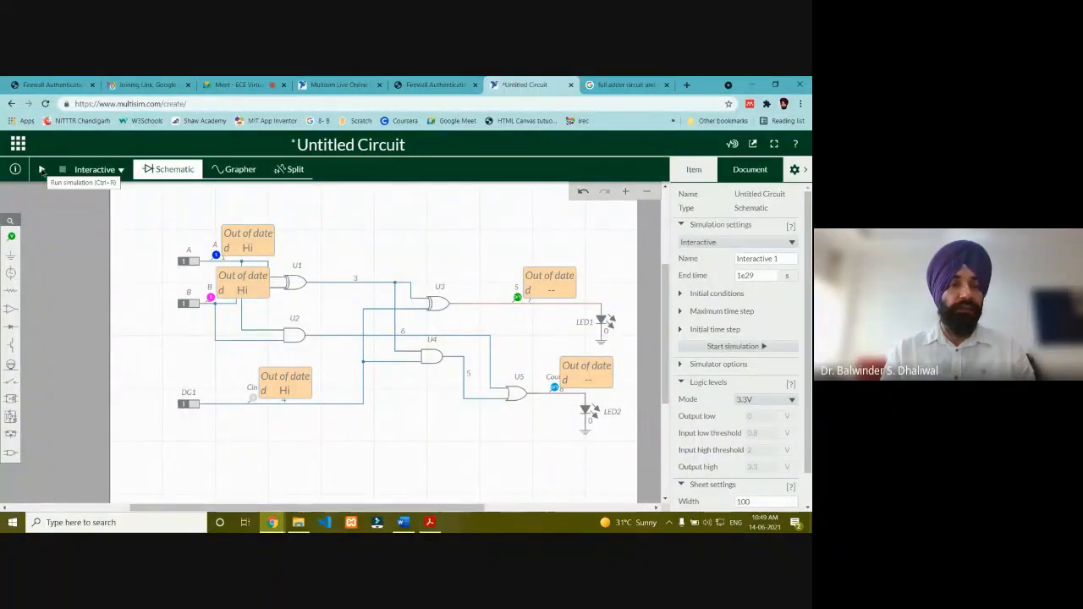
# Run the interactive simulation and switch digital constants A, B and DG1 to 0
pyautogui.click(41, 169)
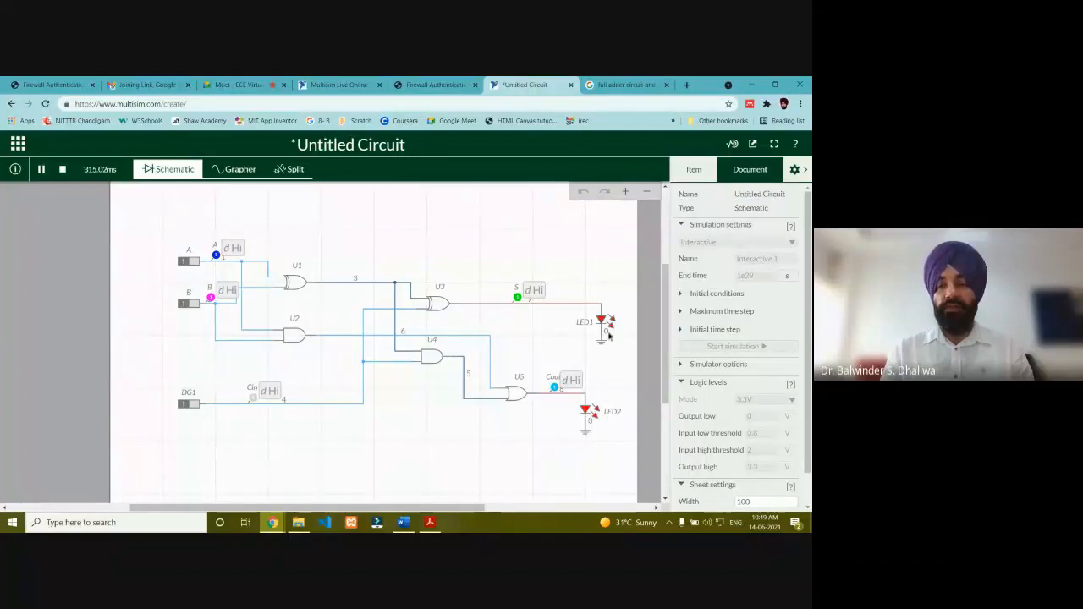
pyautogui.click(191, 262)
pyautogui.click(192, 303)
pyautogui.click(193, 405)
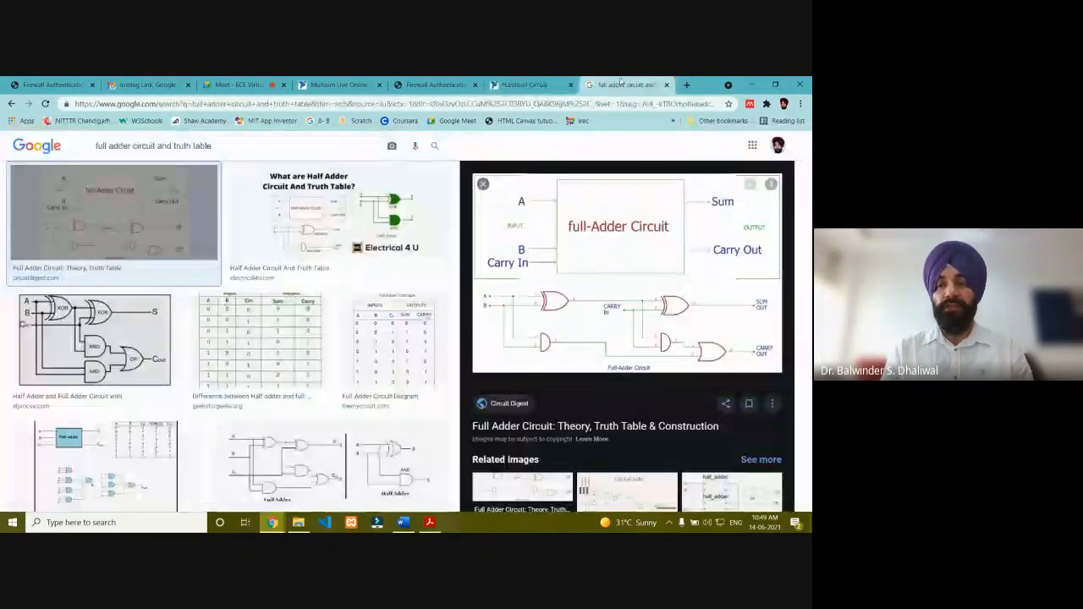
# Switch to the Google image results, view the GeeksforGeeks full adder truth table and return to the circuit
pyautogui.click(621, 84)
pyautogui.click(259, 339)
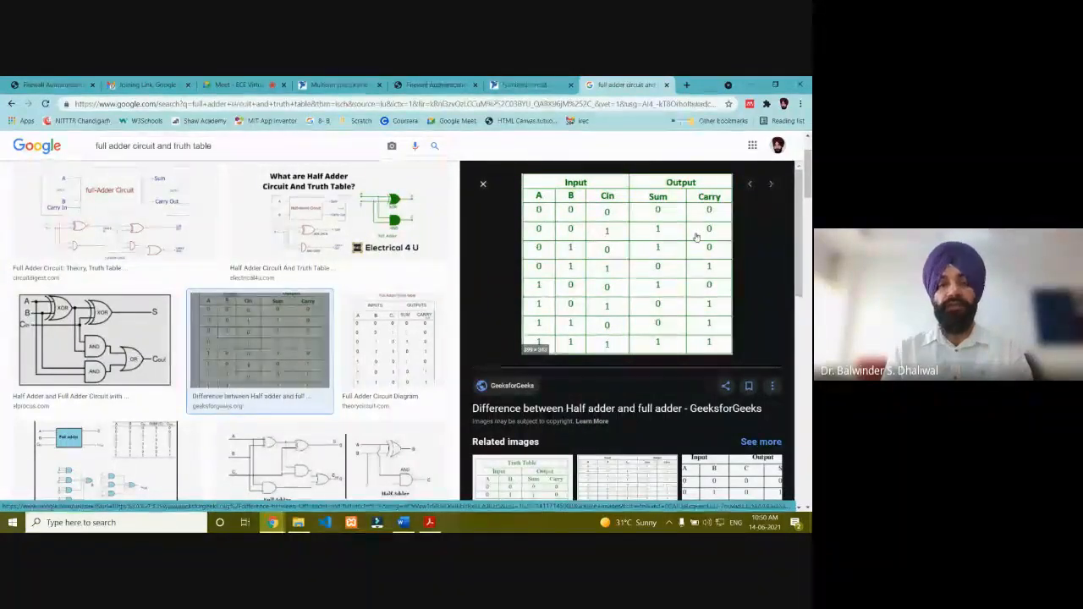
pyautogui.click(542, 86)
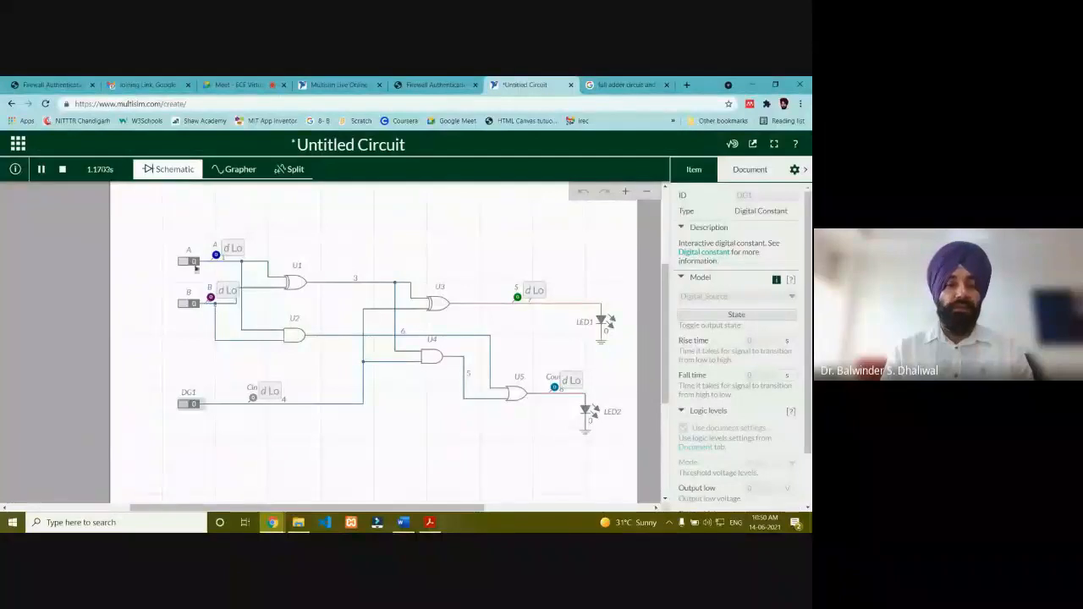
# Switch digital constant DG1 to 1 and compare the circuit's outputs with the full adder truth table
pyautogui.click(183, 404)
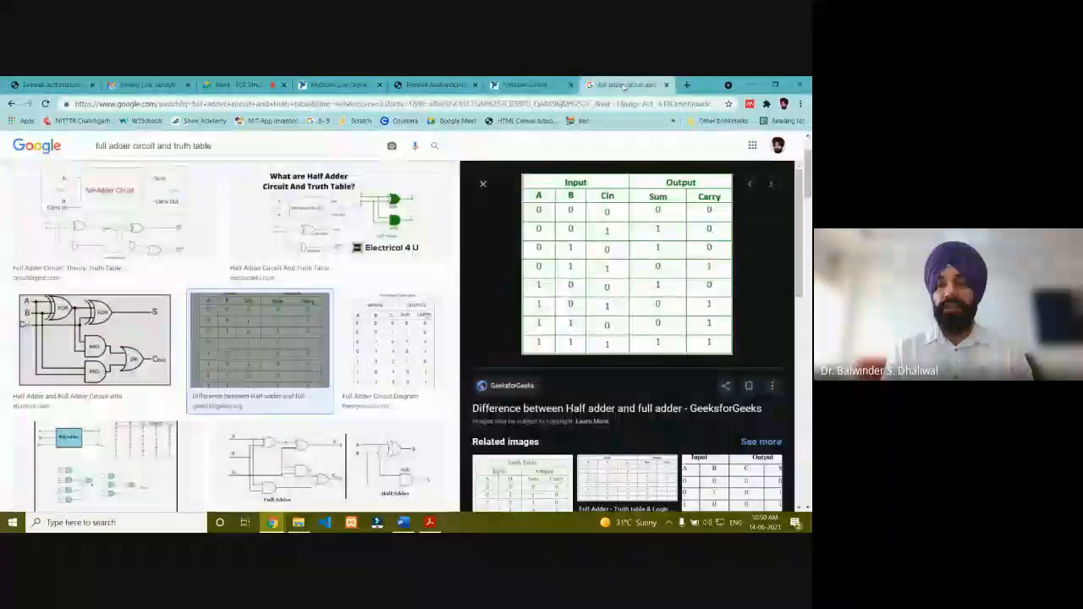
pyautogui.click(627, 84)
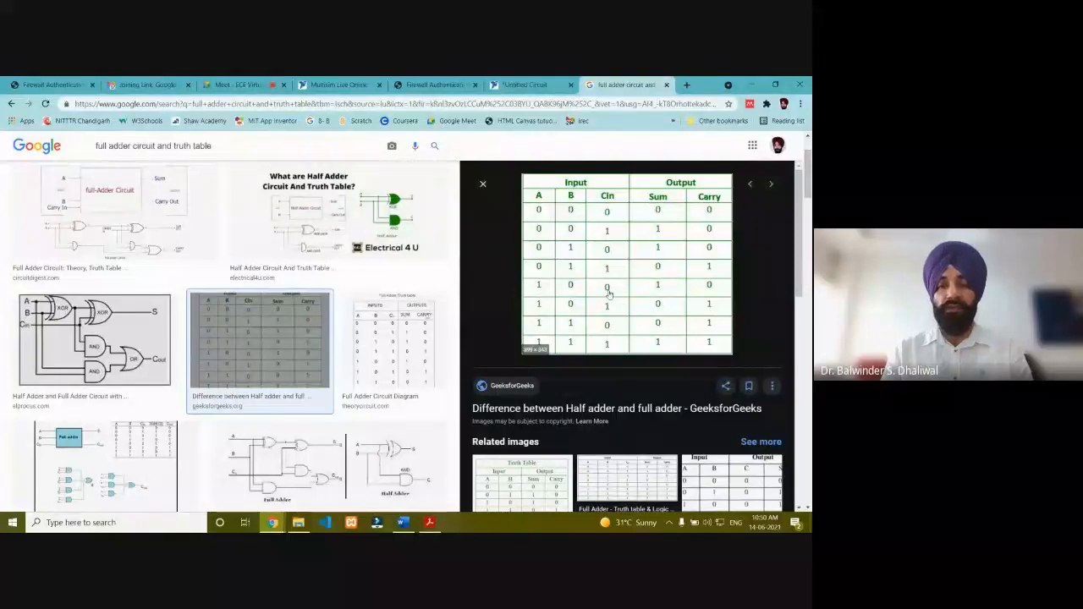
pyautogui.click(527, 84)
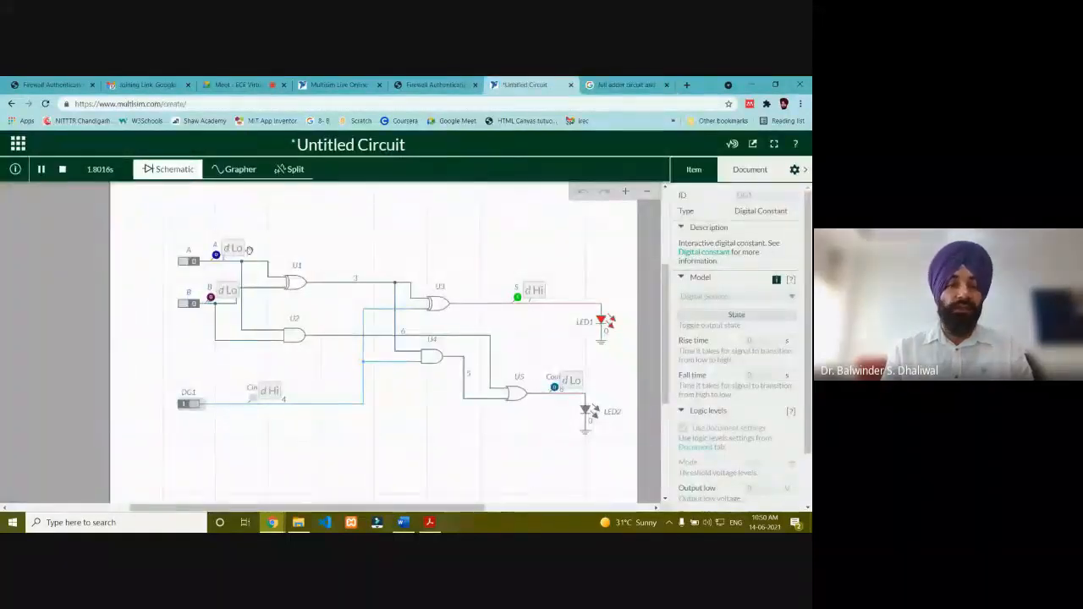
# Test the running circuit with B at 1, followed by A at 1 with B and DG1 at 0
pyautogui.click(185, 305)
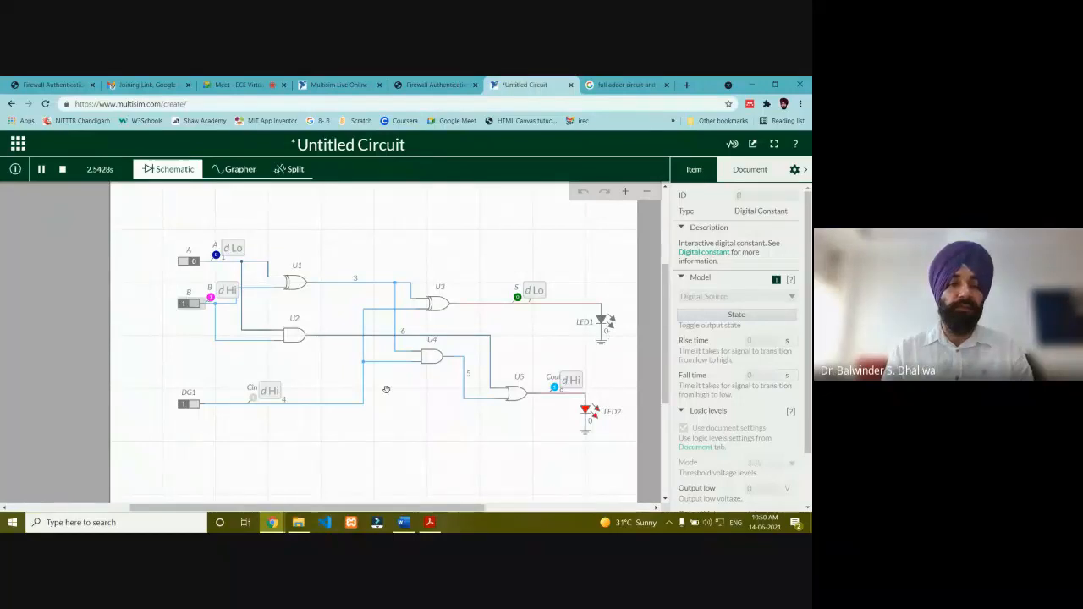
pyautogui.click(193, 262)
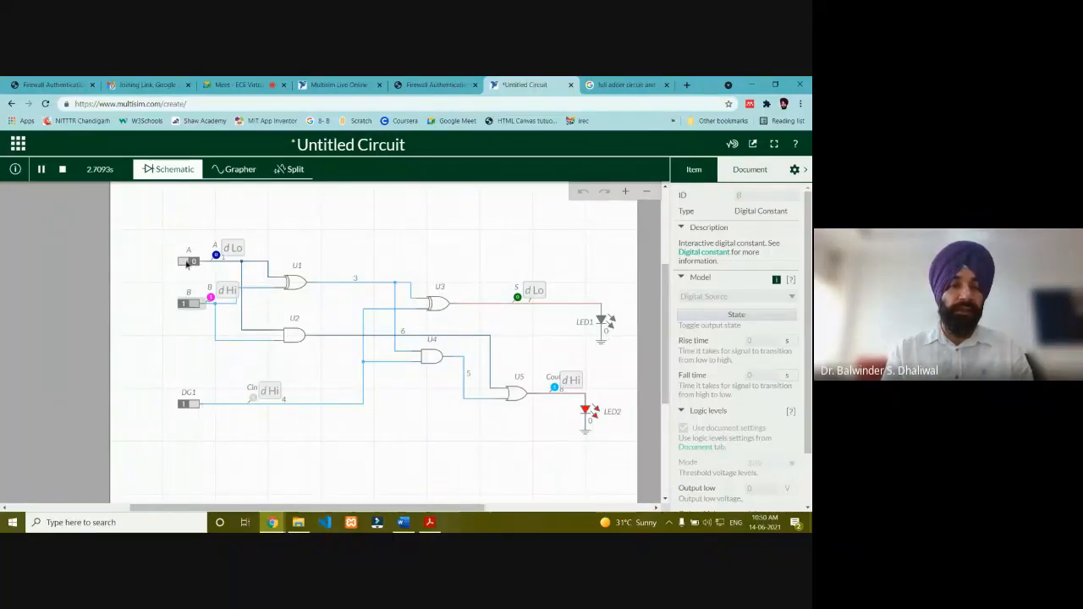
pyautogui.click(194, 304)
pyautogui.click(193, 404)
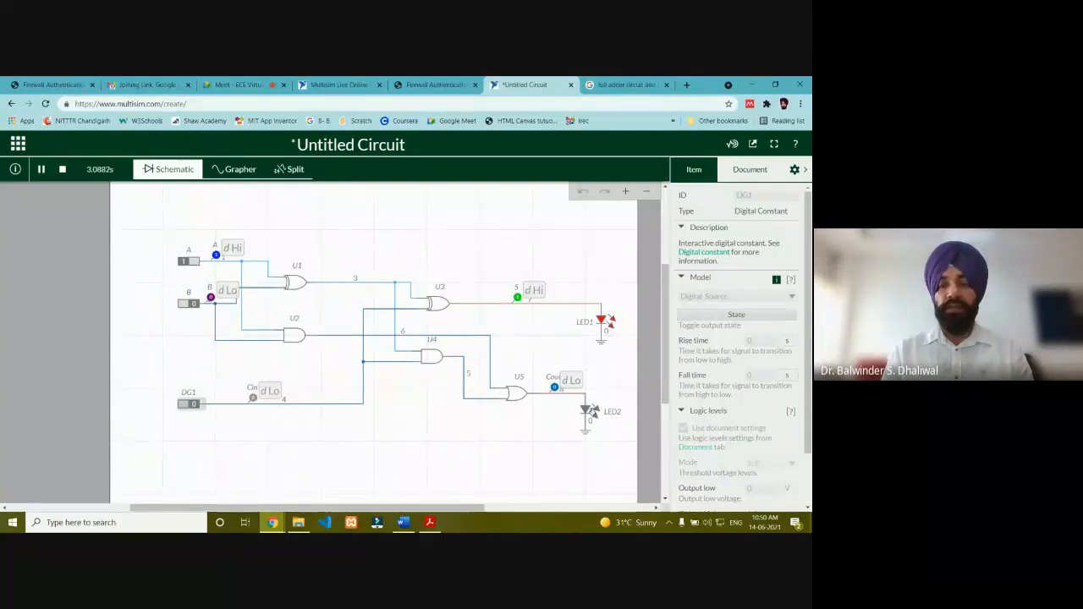
# Switch B and DG1 to 1 and check the outputs against the last row of the truth table
pyautogui.click(187, 304)
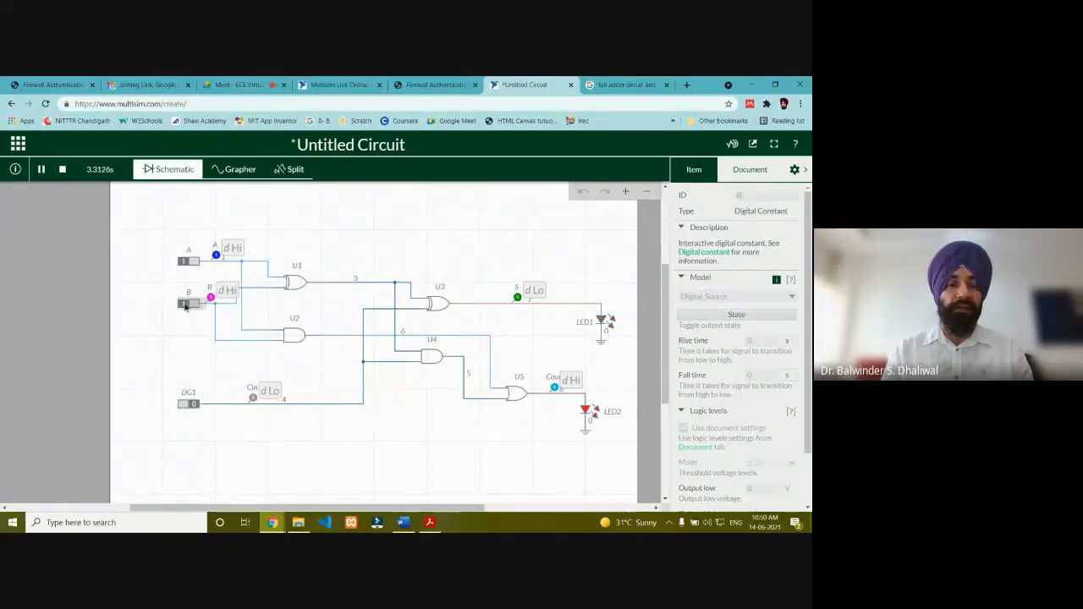
pyautogui.click(186, 405)
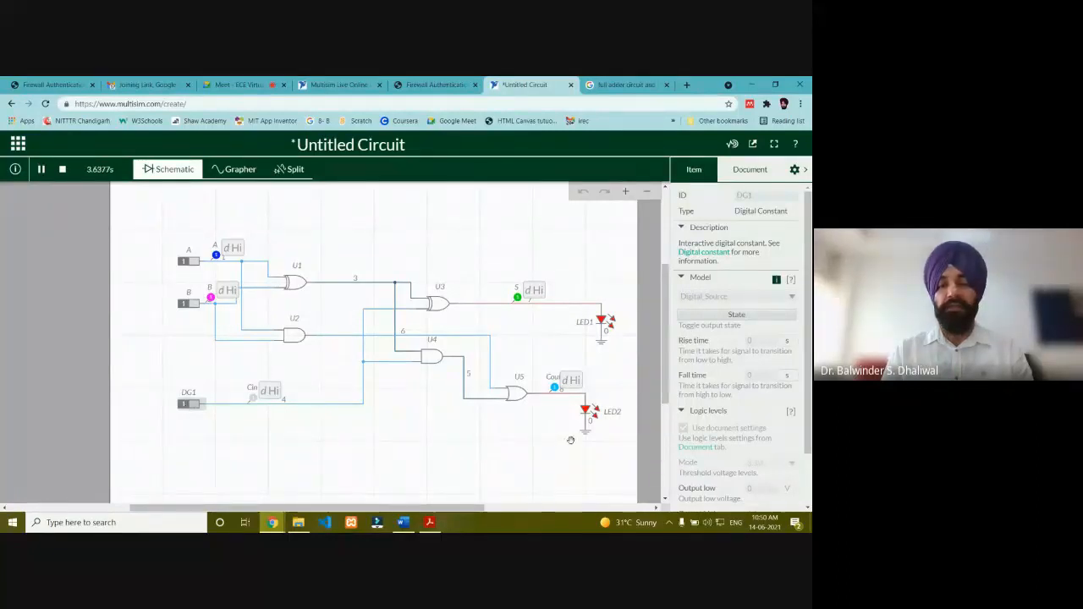
pyautogui.click(624, 85)
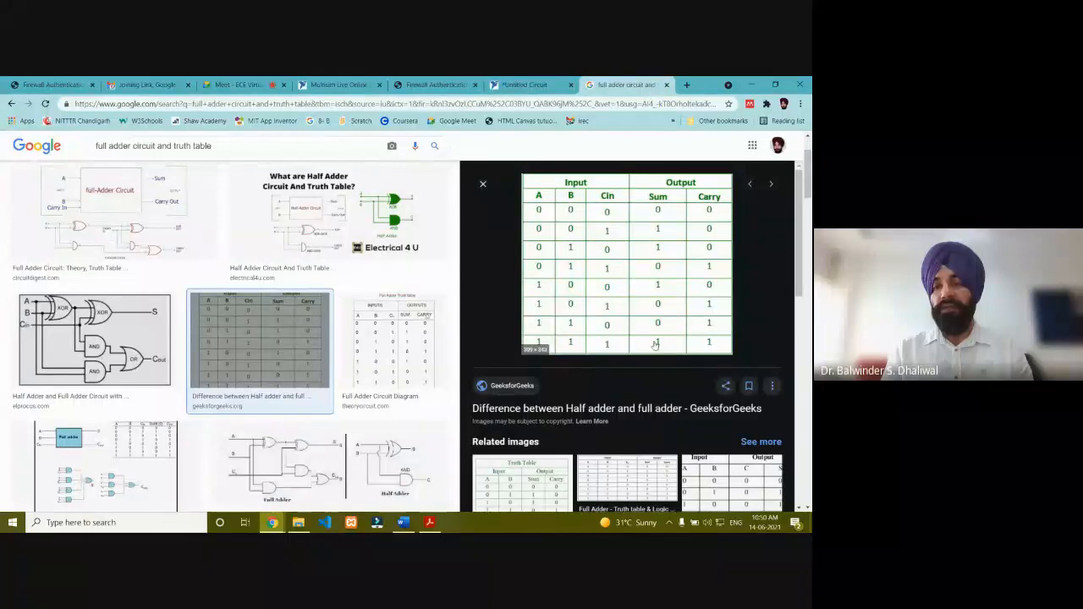
pyautogui.click(525, 85)
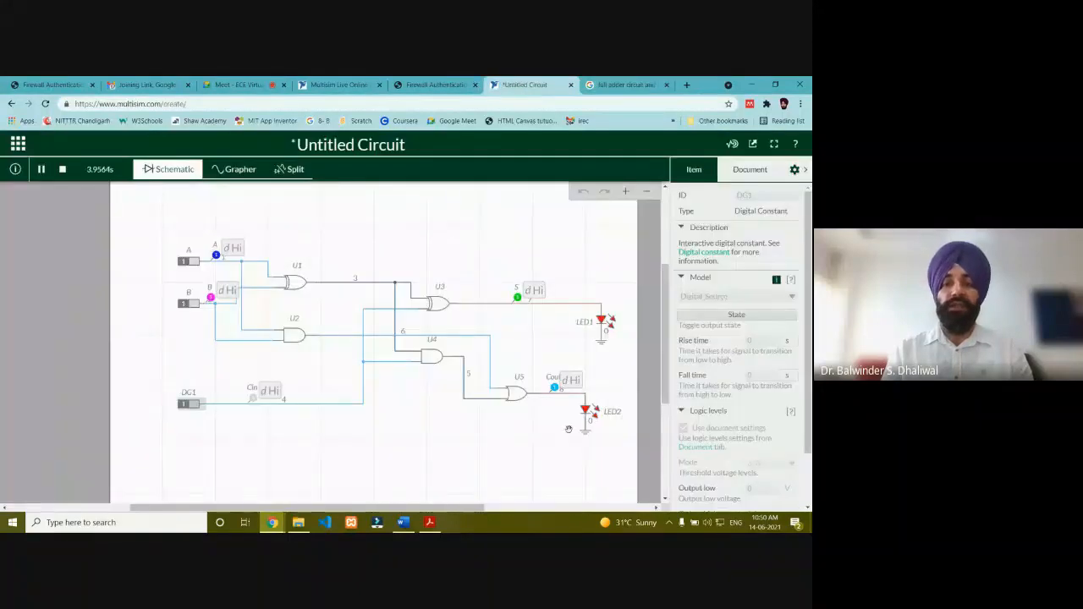
# Show the probe graphs beside the schematic and test all inputs at 0, followed by A and B at 1
pyautogui.click(240, 169)
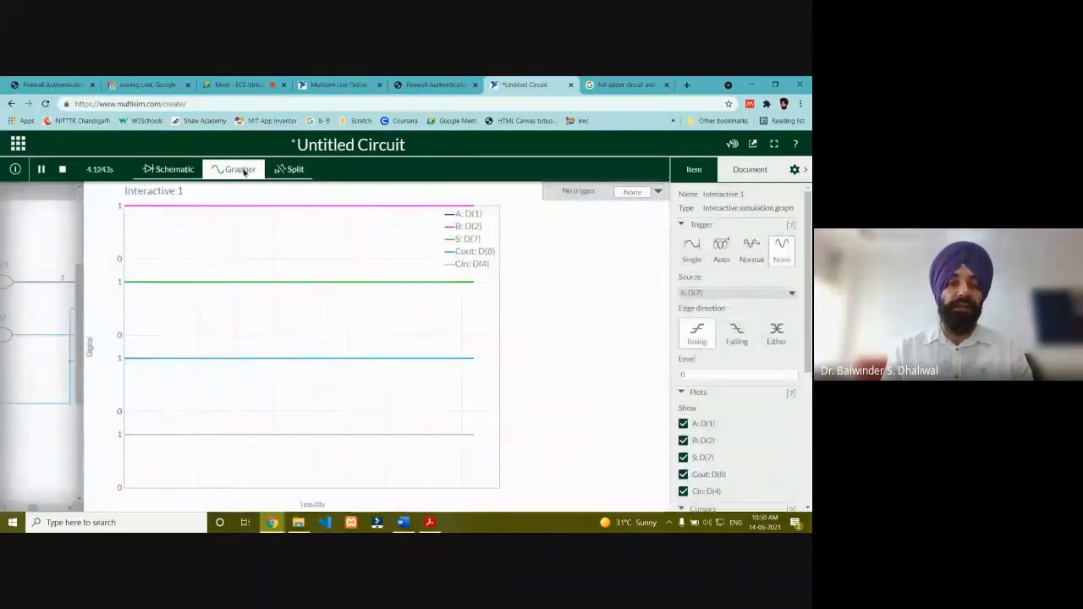
pyautogui.click(289, 169)
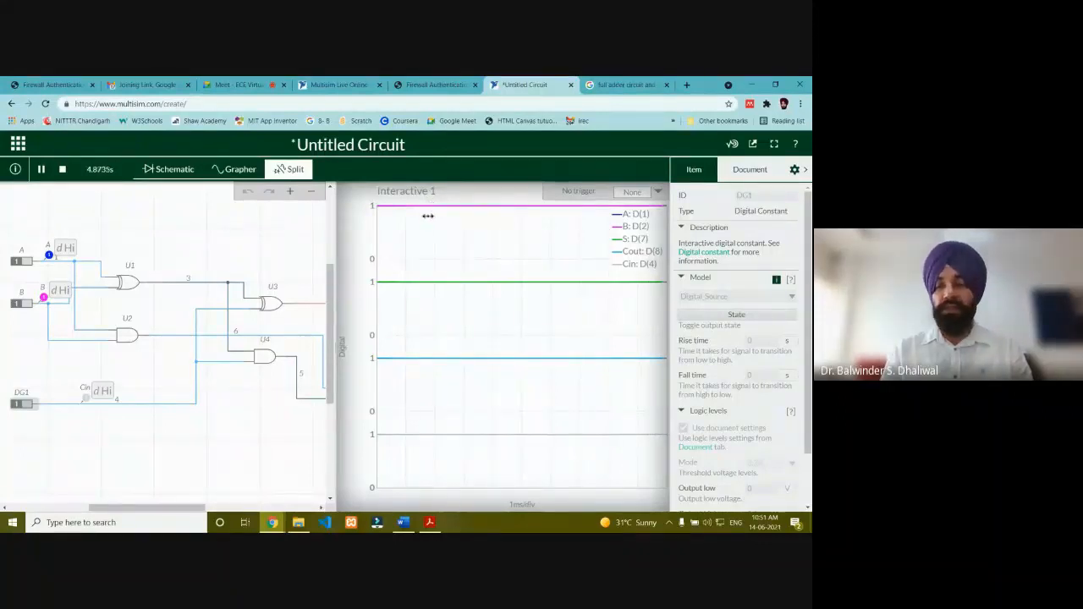
pyautogui.click(24, 305)
pyautogui.click(27, 263)
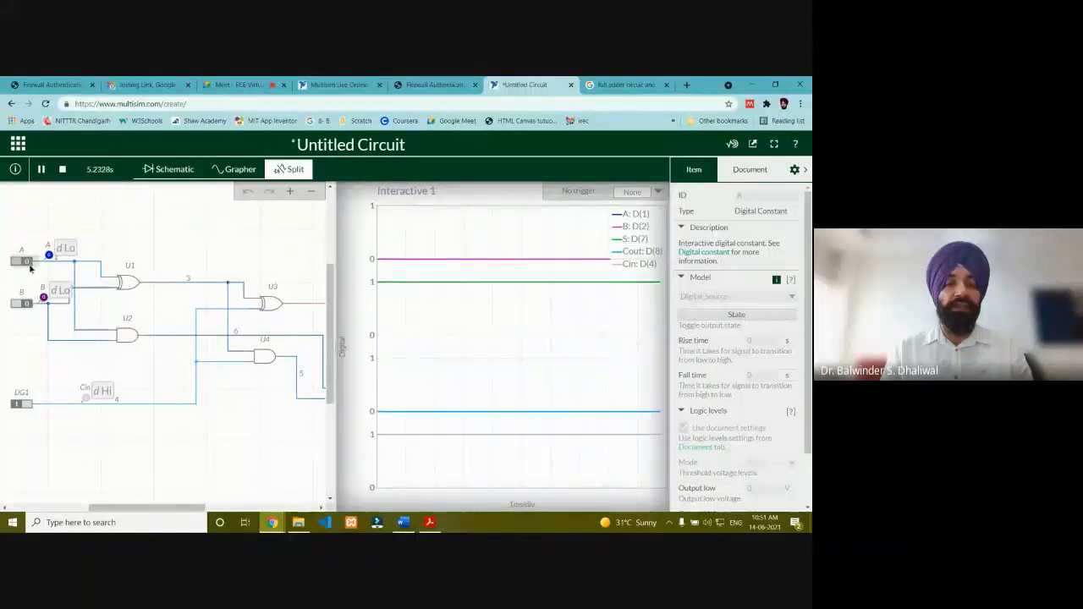
pyautogui.click(23, 404)
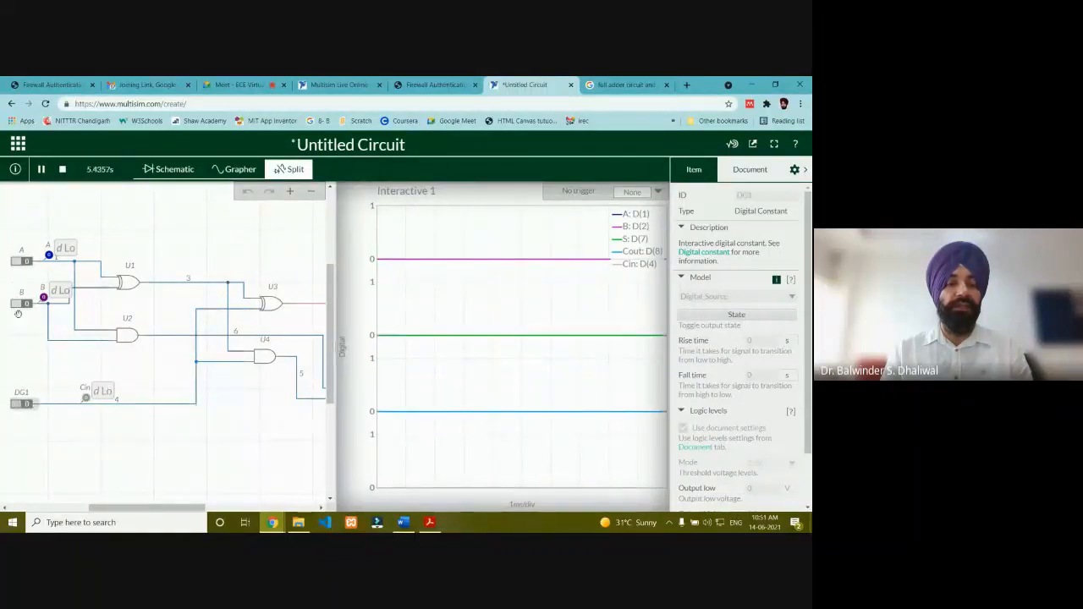
pyautogui.click(21, 305)
pyautogui.click(18, 262)
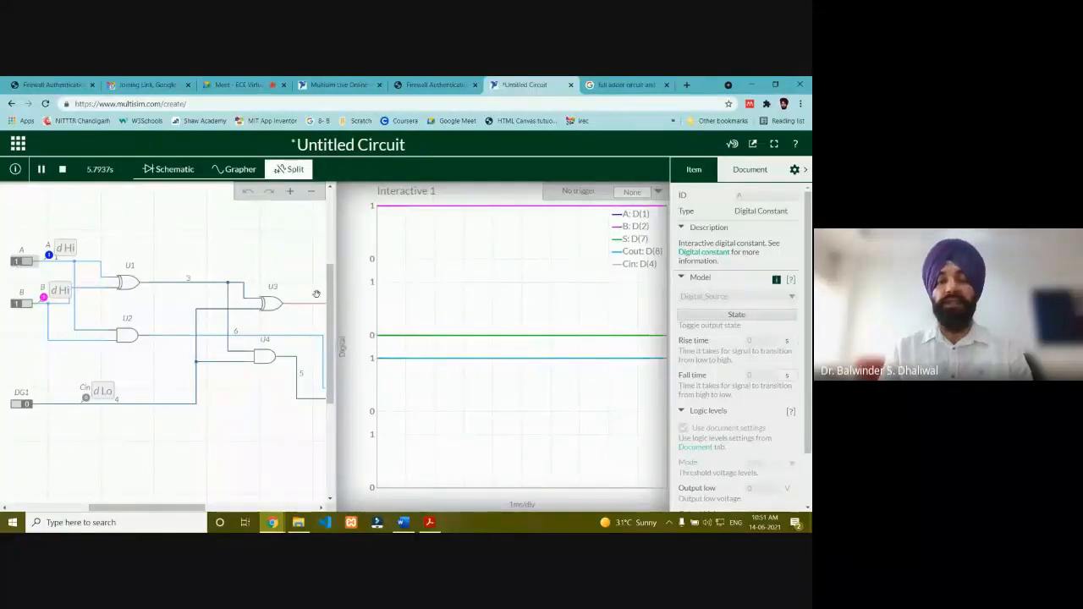
# Stop the simulation in the full schematic view and delete digital constant A
pyautogui.click(157, 173)
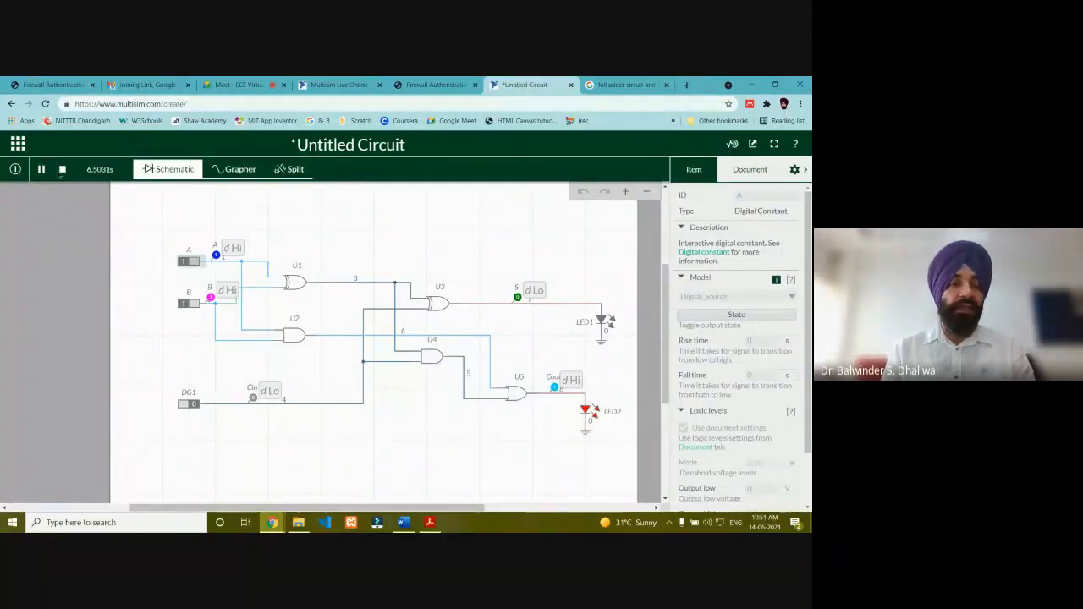
pyautogui.click(64, 170)
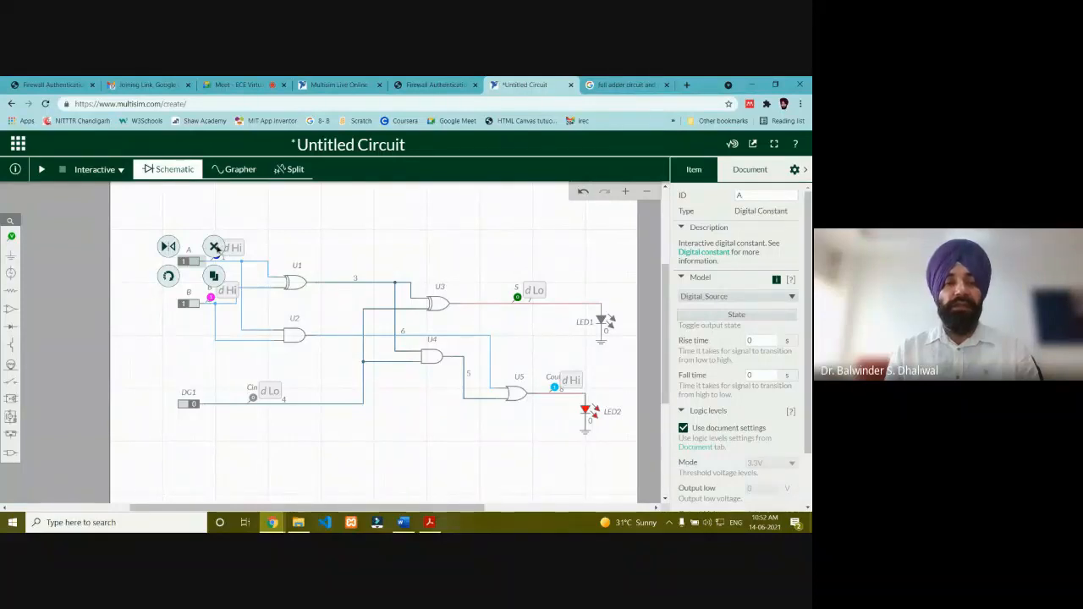
pyautogui.click(215, 248)
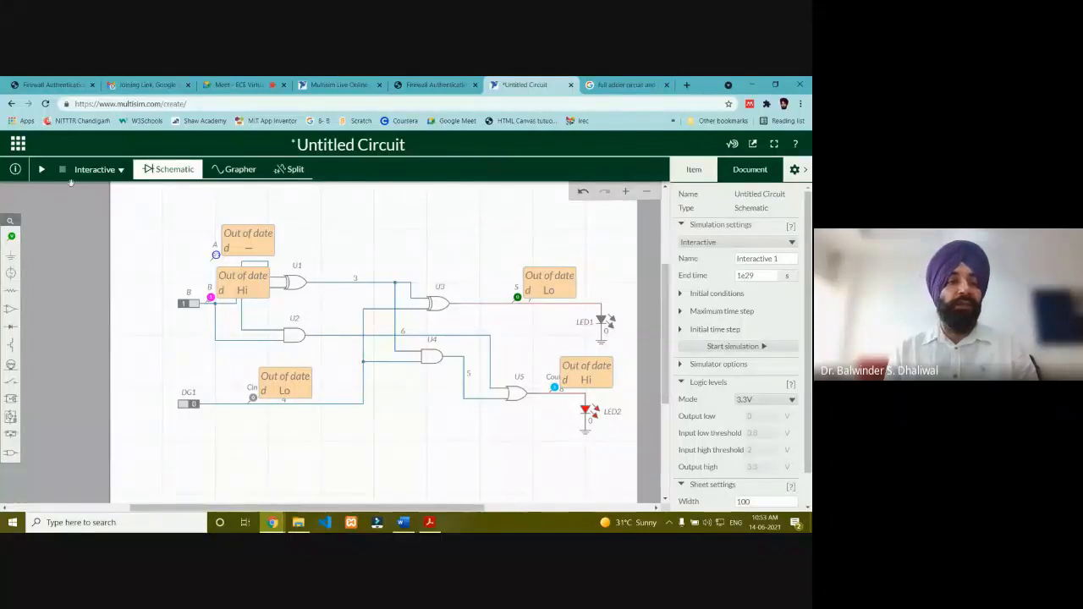
# Leave for the Public Circuits page, choosing to save the unsaved changes to the circuit
pyautogui.click(18, 144)
pyautogui.moveTo(63, 294)
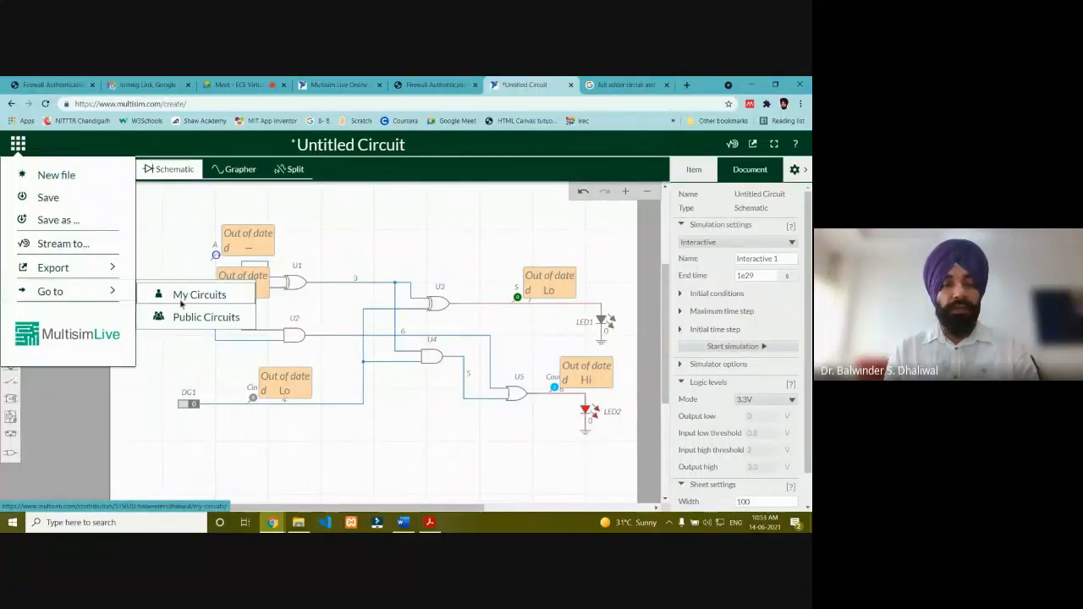
pyautogui.click(196, 317)
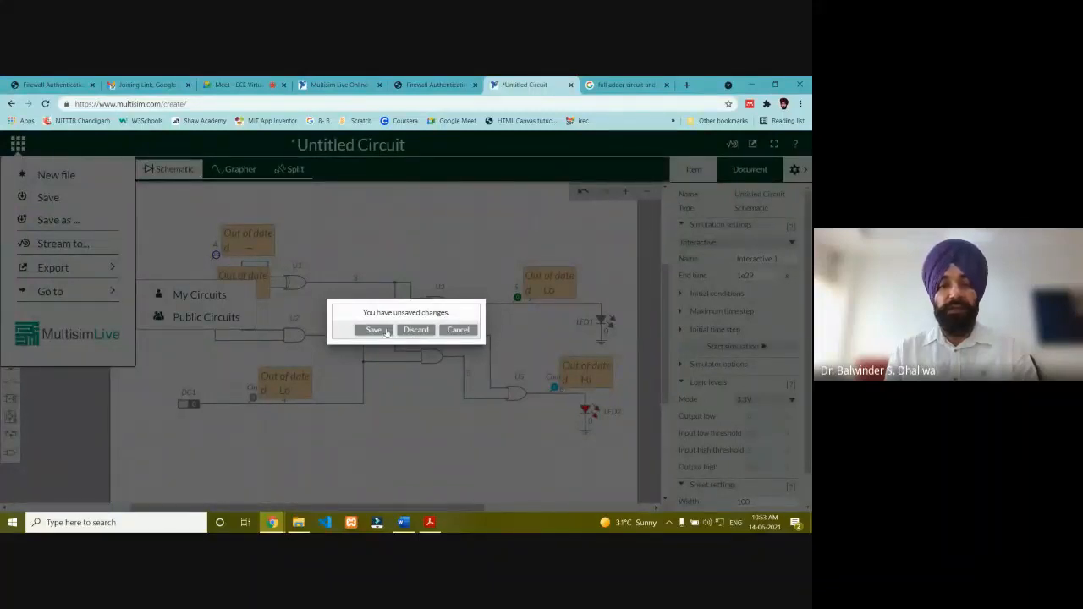
pyautogui.click(373, 330)
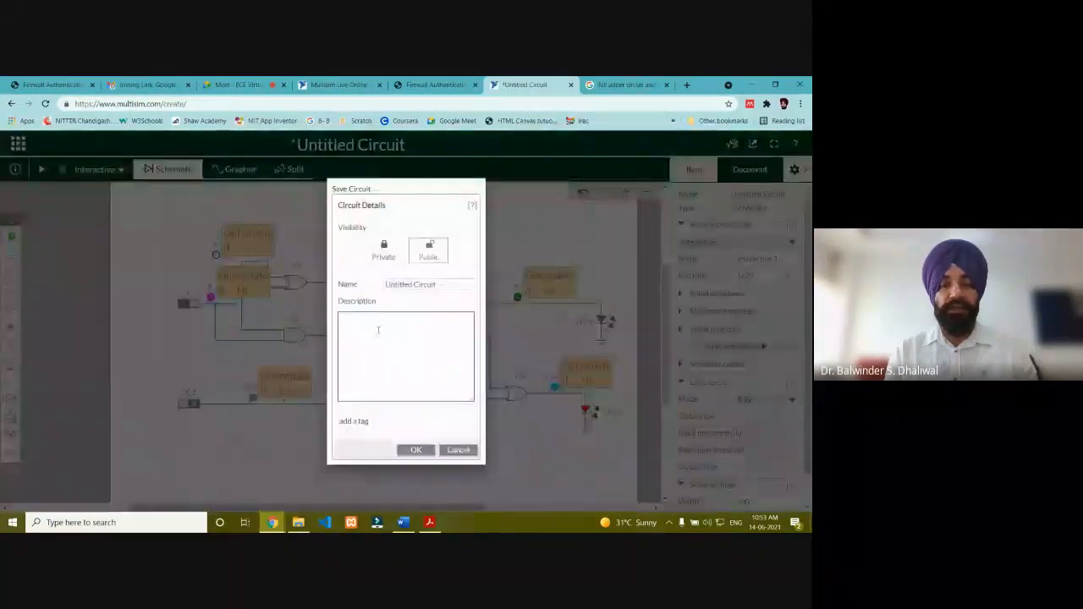
# Name the circuit Full Adder and enter the description "Full adder circuit implemented using two half adders."
pyautogui.click(427, 285)
pyautogui.moveTo(437, 285); pyautogui.dragTo(373, 290)
pyautogui.write('Full Adder')
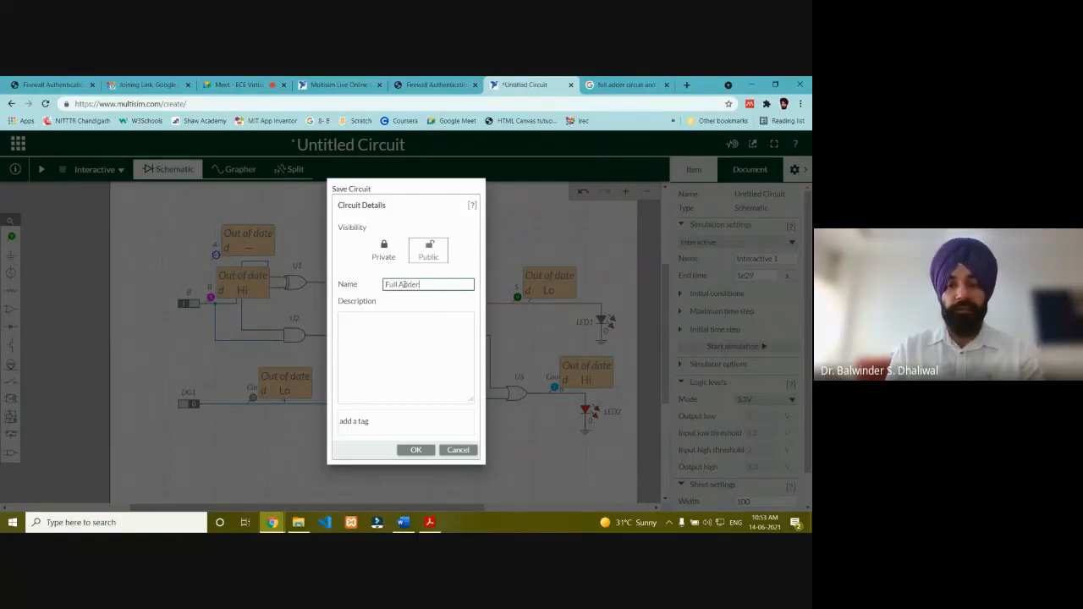
pyautogui.tripleClick(403, 284)
pyautogui.click(410, 318)
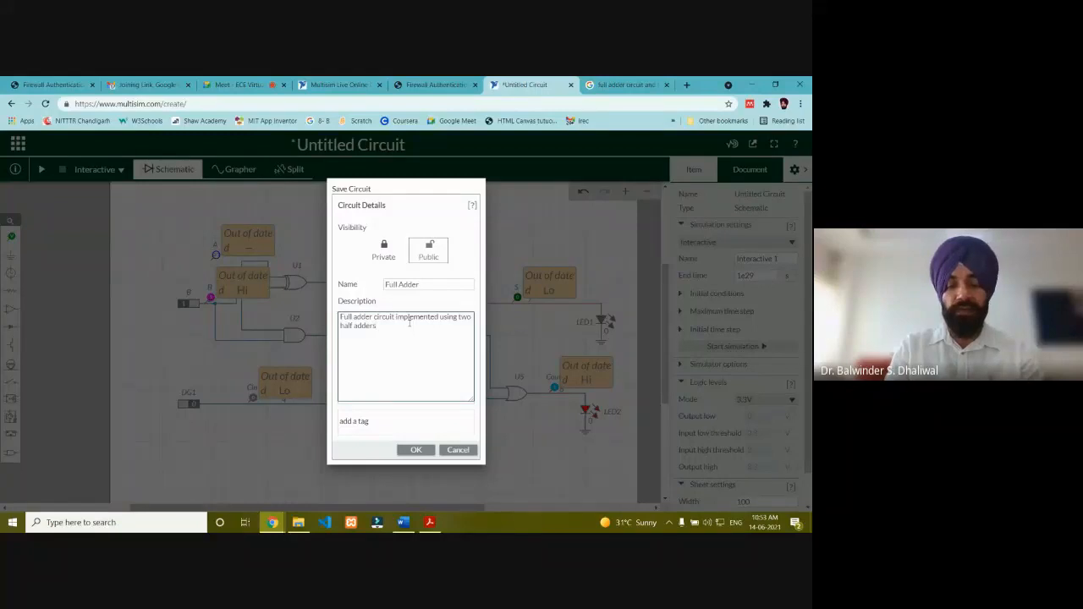
# Add the tag Adder to the circuit details and save the circuit with public visibility
pyautogui.click(384, 418)
pyautogui.write('Adder')
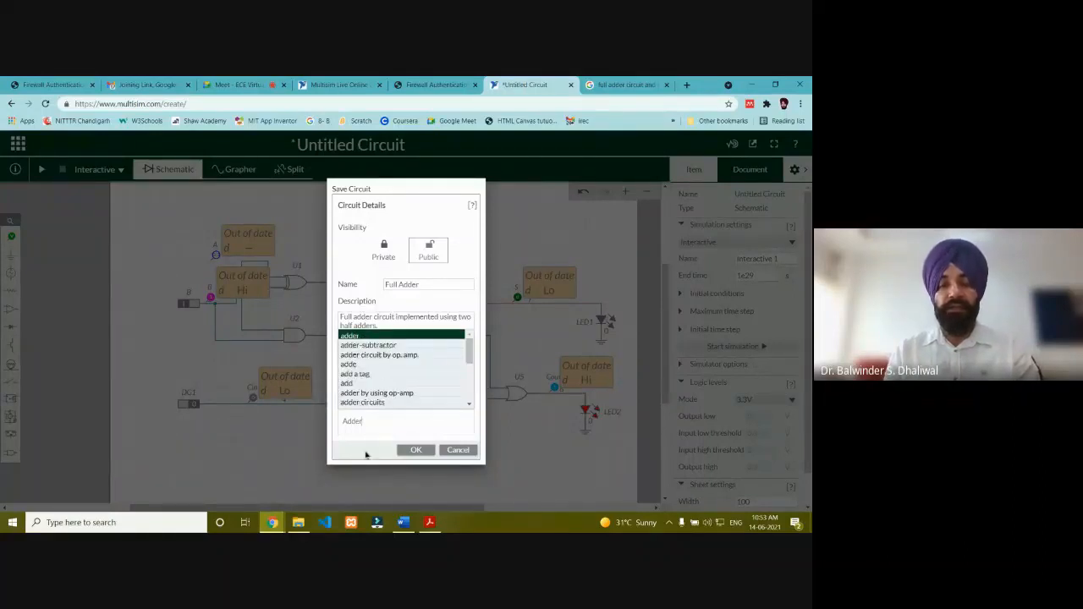
pyautogui.press('Return')
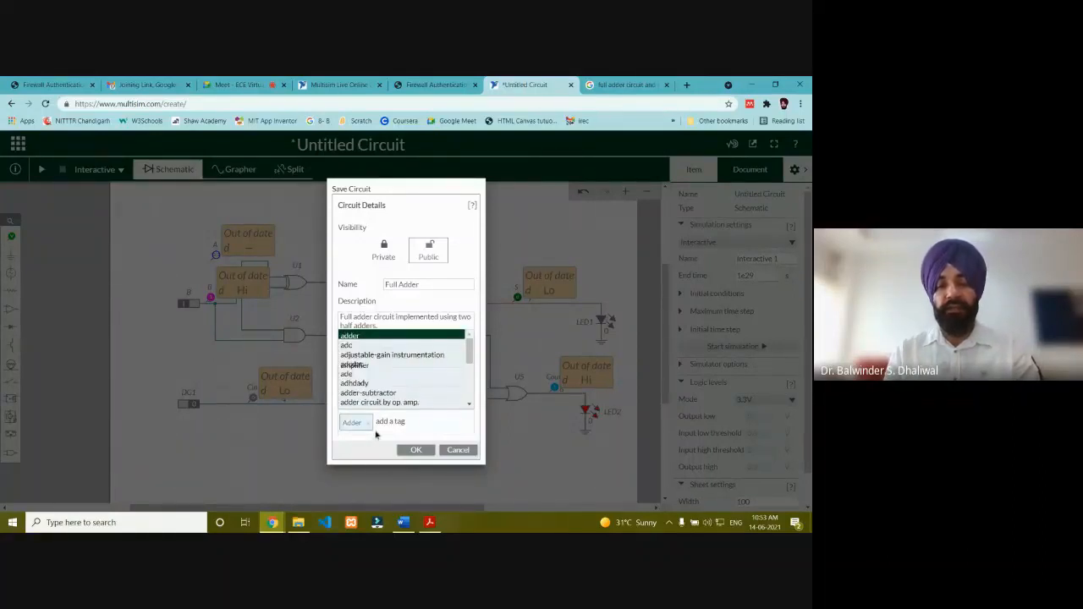
pyautogui.click(416, 450)
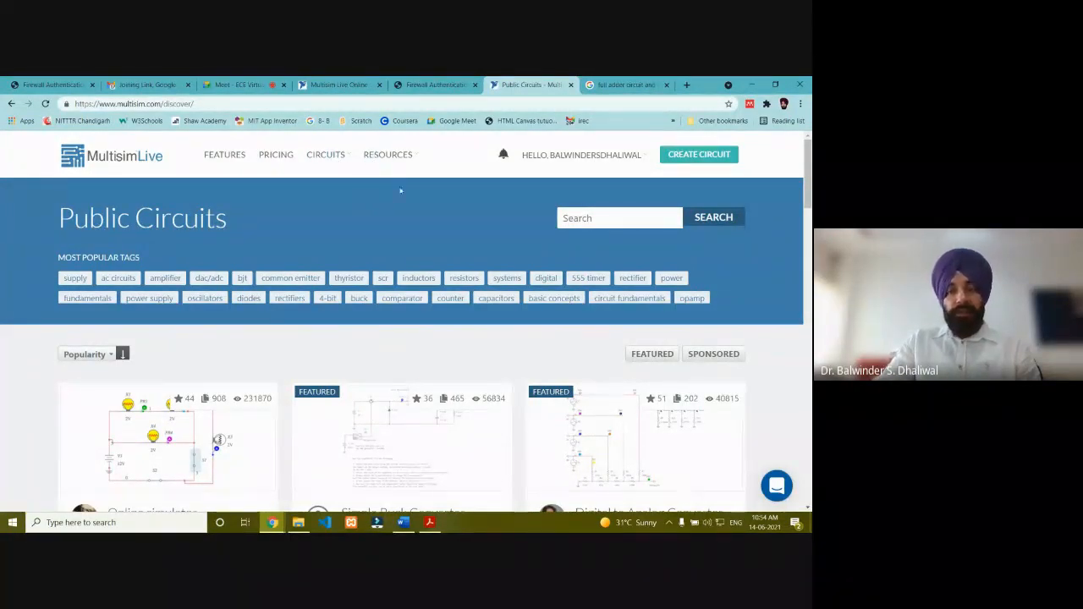
# Open the My Circuits page and examine the saved Full Adder circuit in the list
pyautogui.click(328, 159)
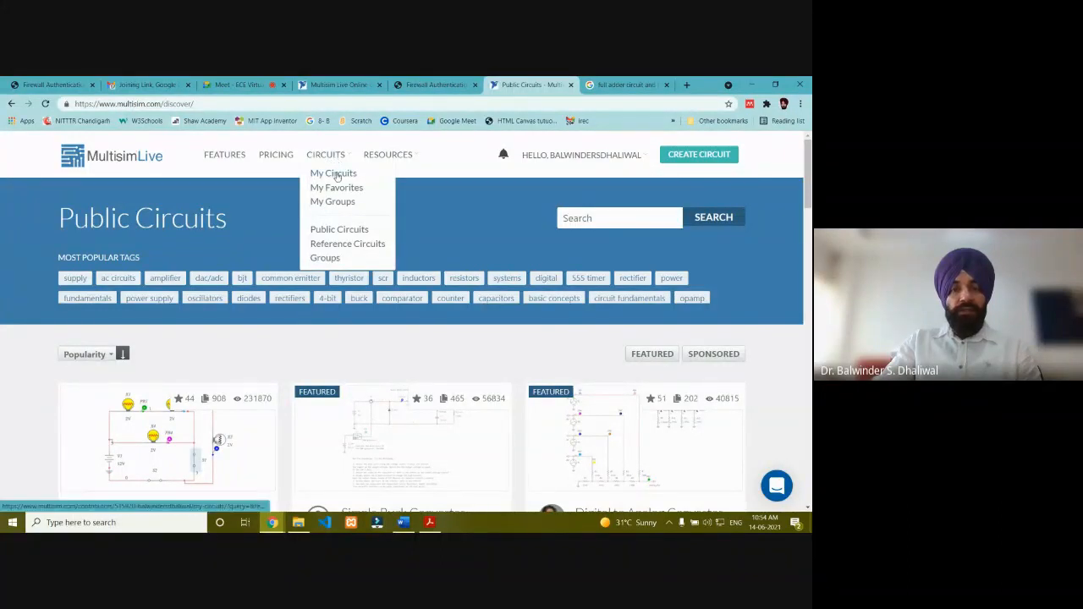
pyautogui.click(337, 174)
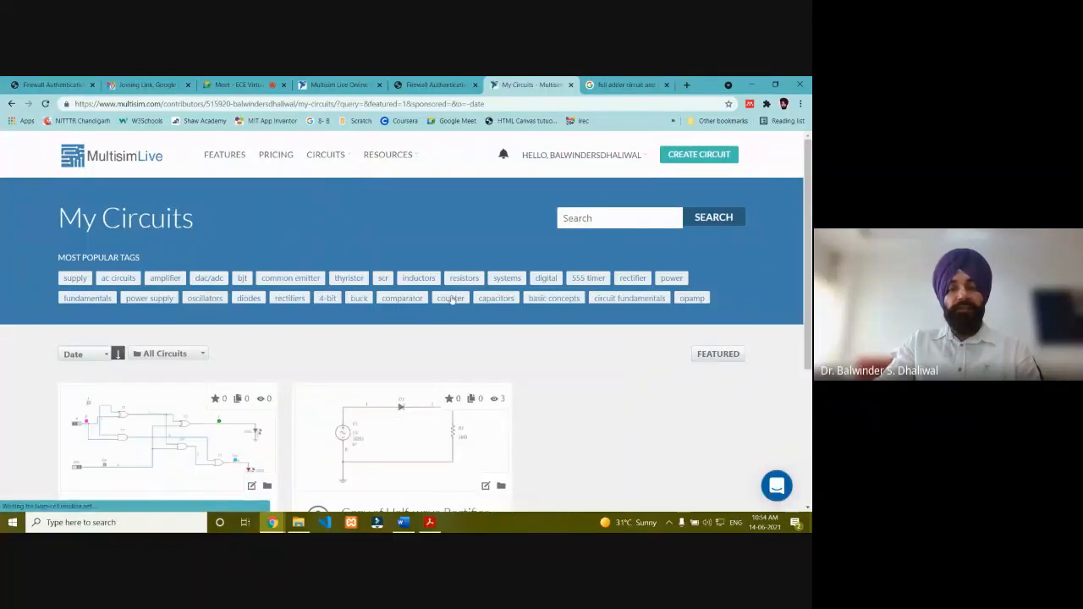
pyautogui.scroll(-2, 468, 332)
pyautogui.scroll(-1, 471, 334)
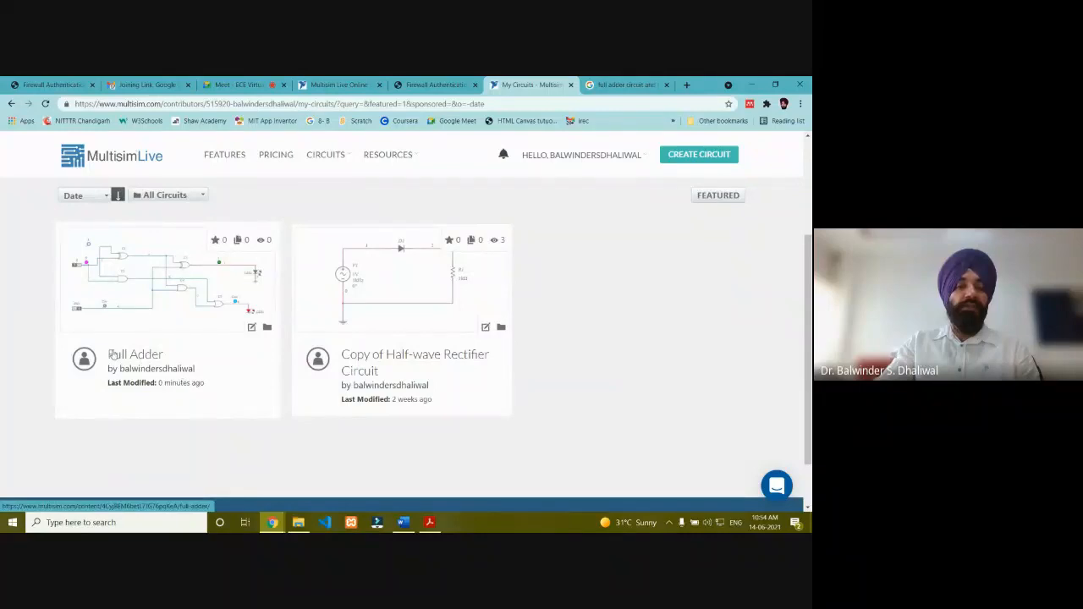
pyautogui.scroll(2, 178, 390)
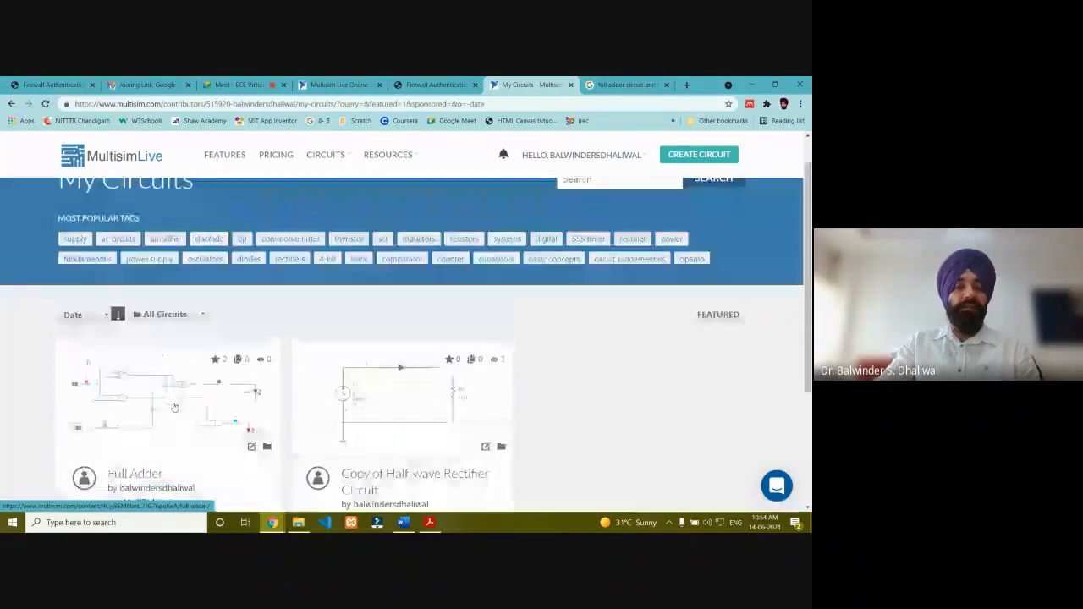
pyautogui.scroll(-3, 194, 398)
pyautogui.scroll(1, 187, 376)
pyautogui.scroll(1, 188, 376)
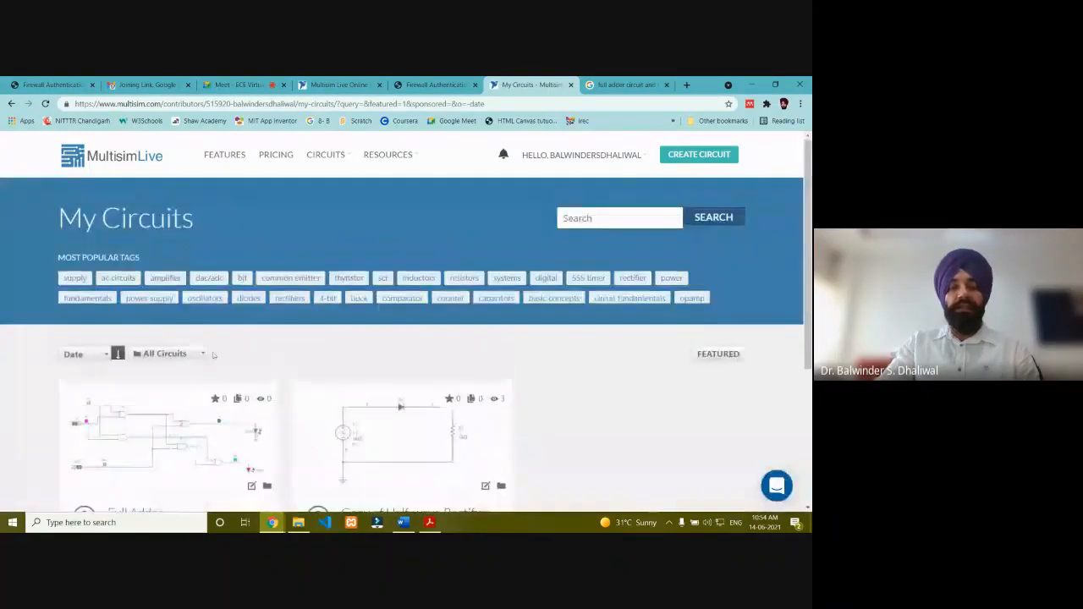
# Open the Public Circuits page and search it for "counter"
pyautogui.click(332, 161)
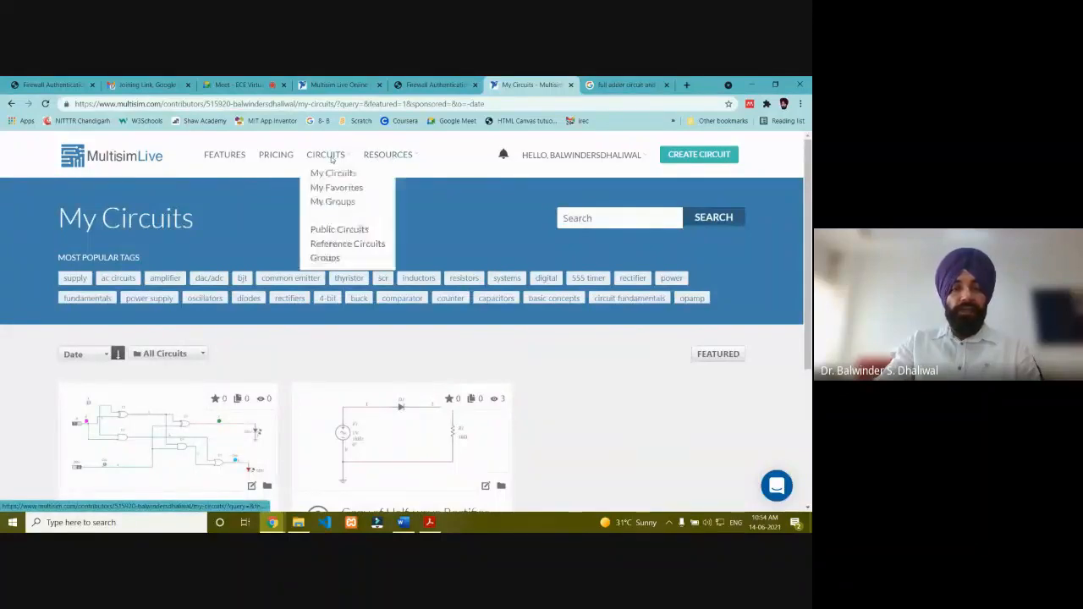
pyautogui.click(333, 233)
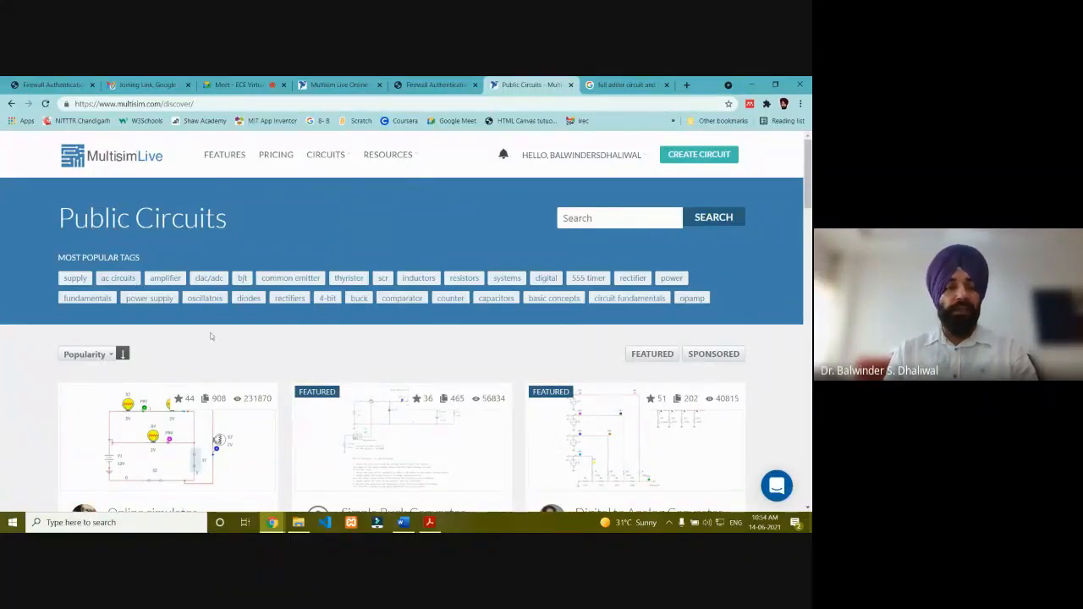
pyautogui.scroll(-1, 245, 354)
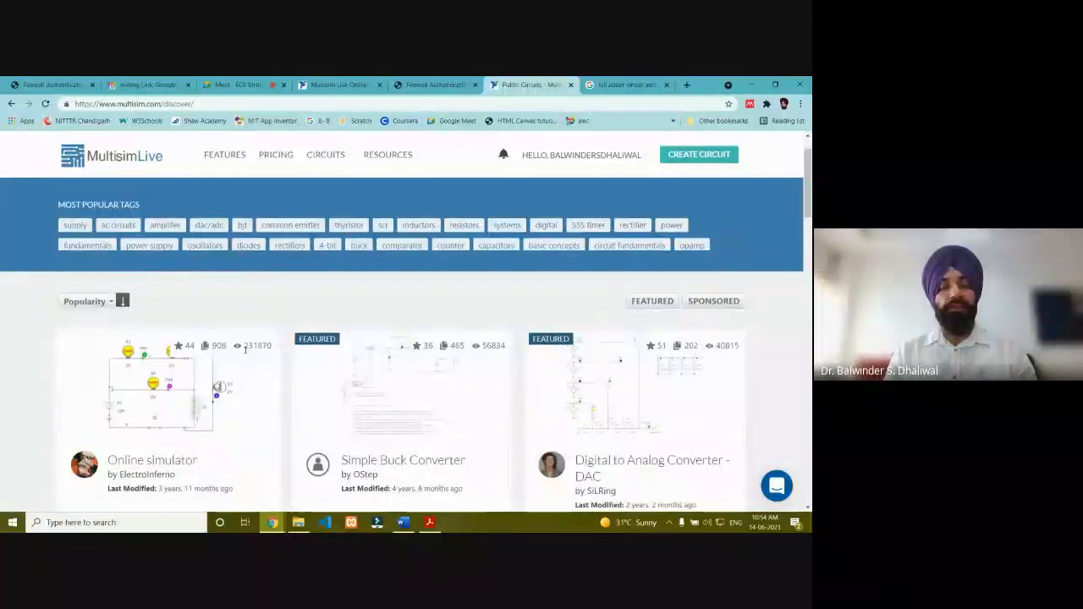
pyautogui.scroll(1, 245, 349)
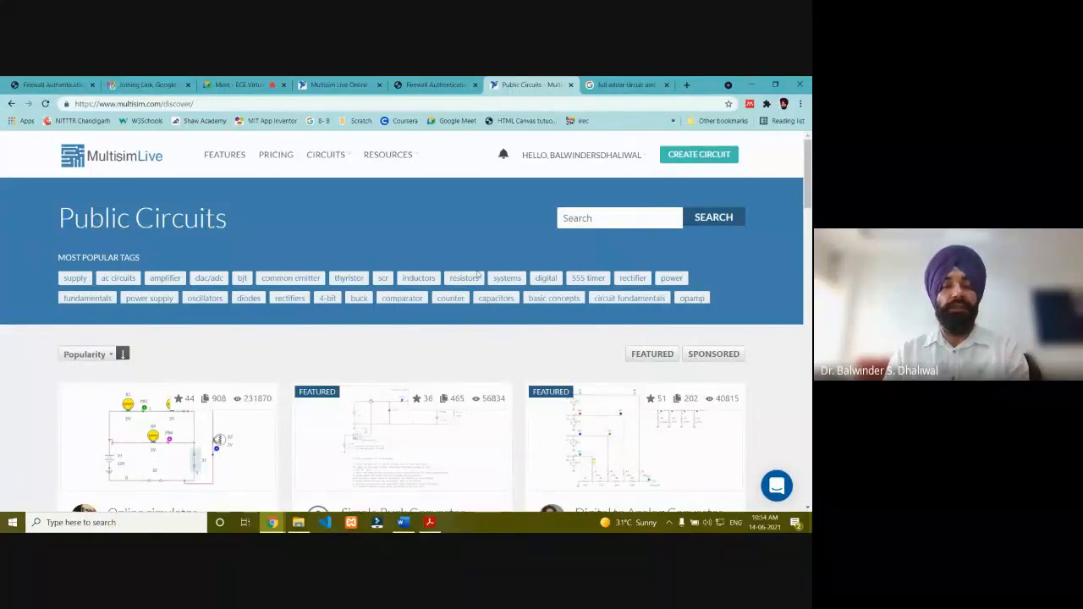
pyautogui.click(577, 220)
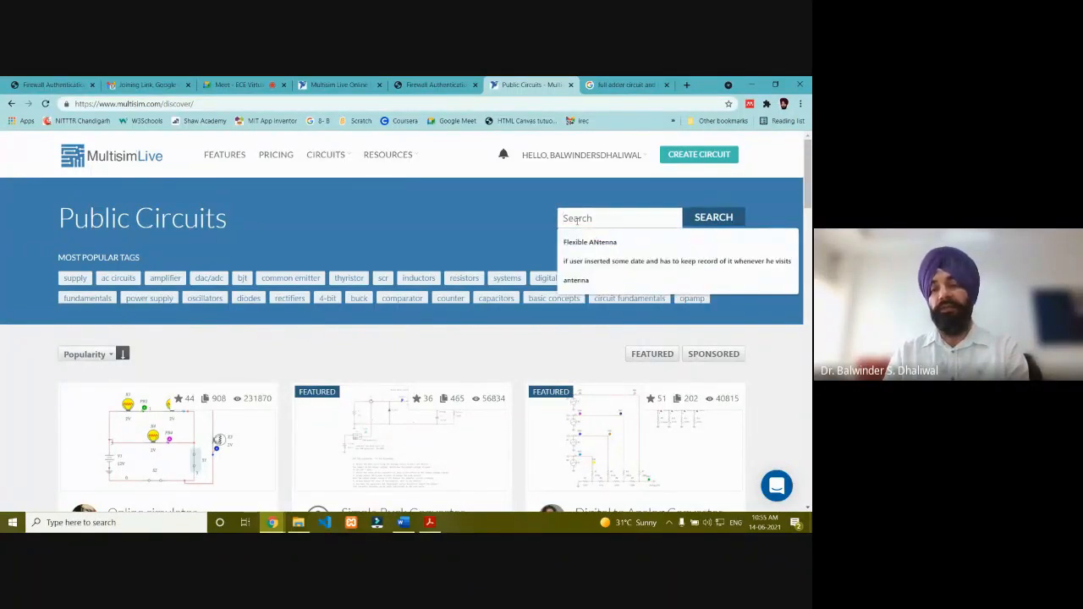
pyautogui.write('counter')
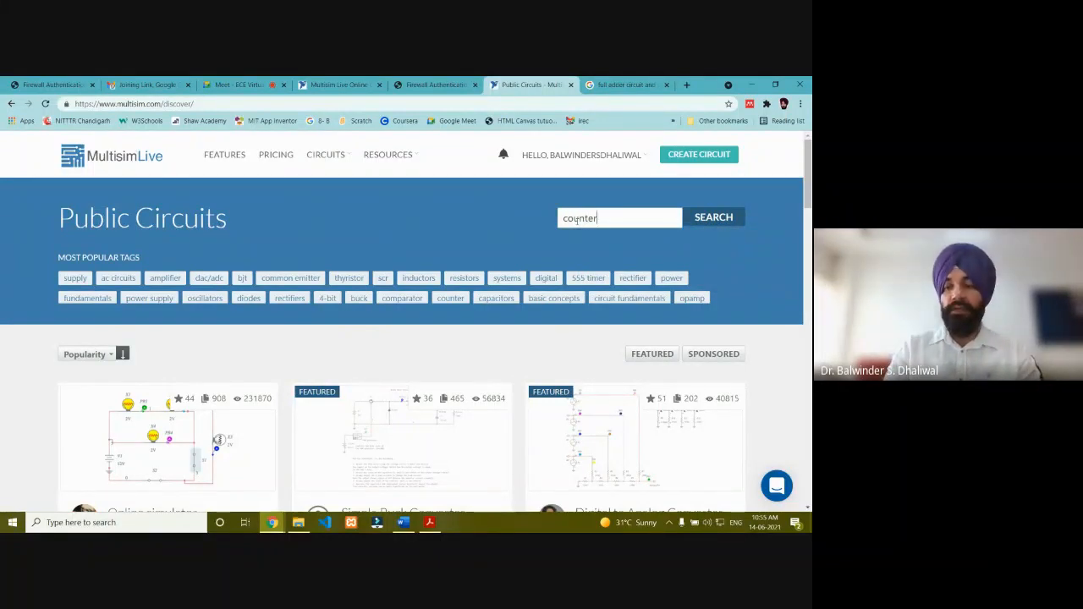
pyautogui.press('Return')
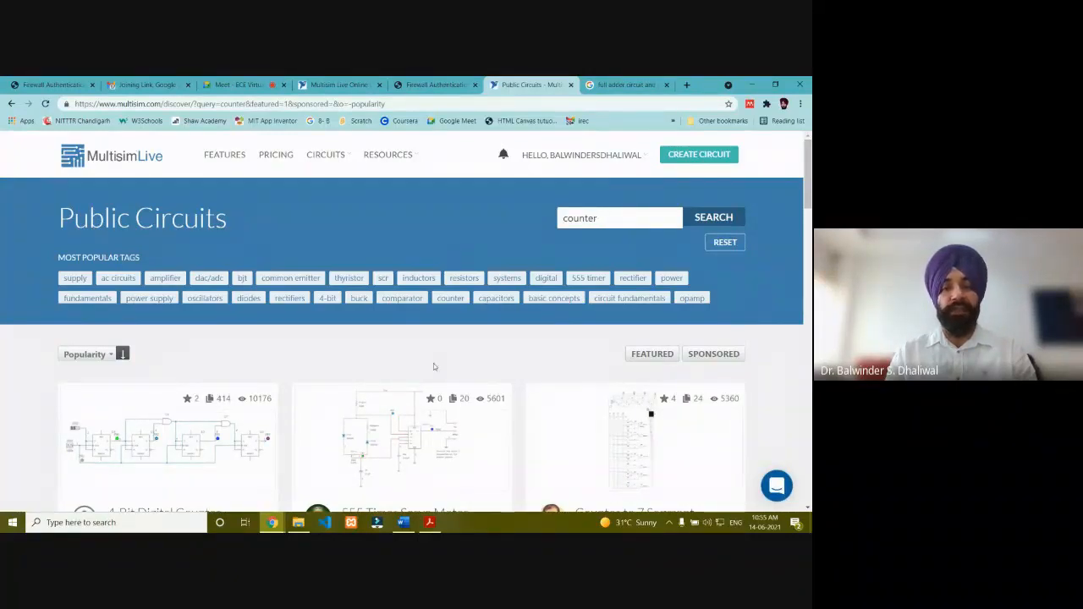
# Browse the counter search results down to the end of the first page and return to the first entries
pyautogui.scroll(-3, 433, 366)
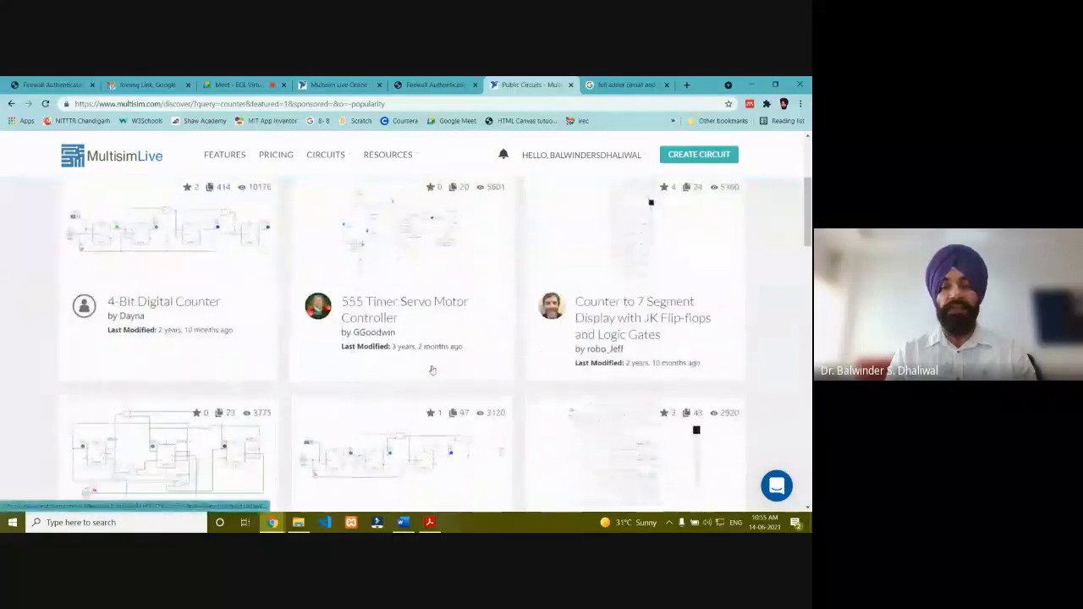
pyautogui.scroll(-4, 431, 370)
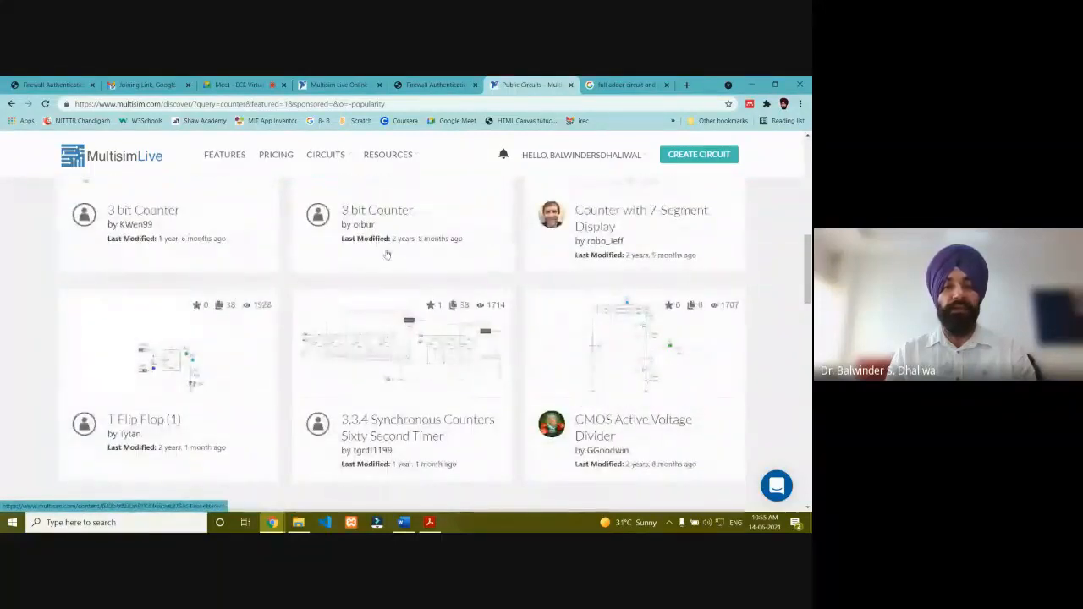
pyautogui.scroll(2, 387, 254)
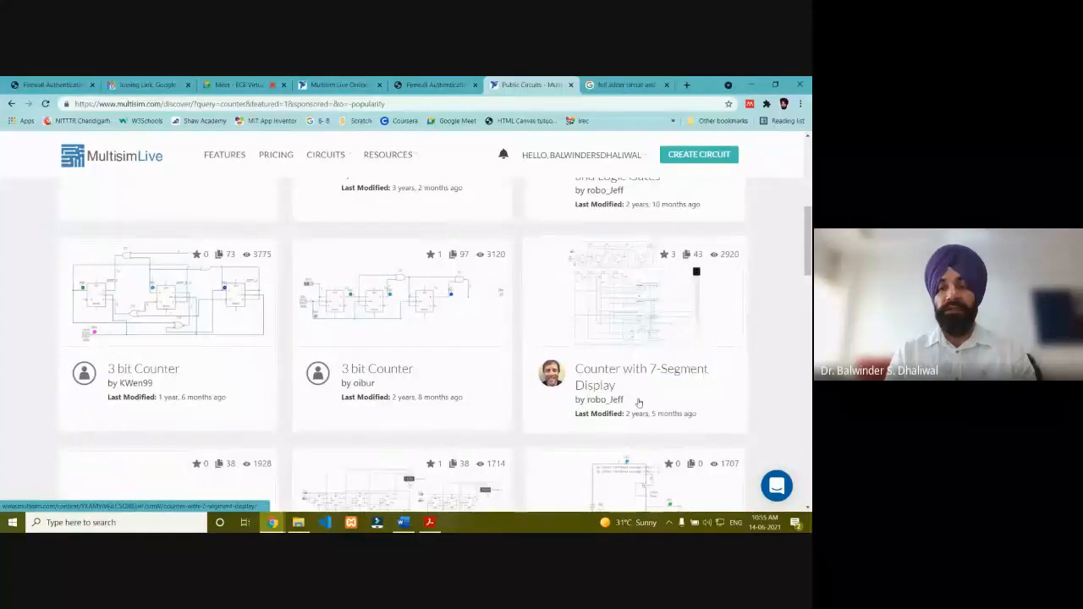
pyautogui.scroll(-3, 639, 403)
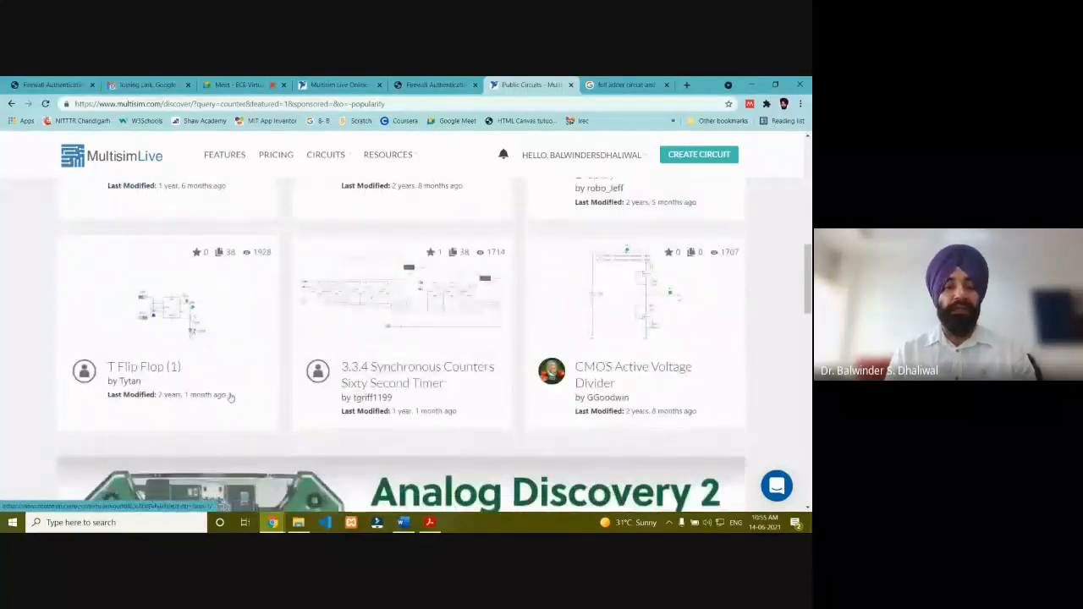
pyautogui.scroll(-7, 340, 380)
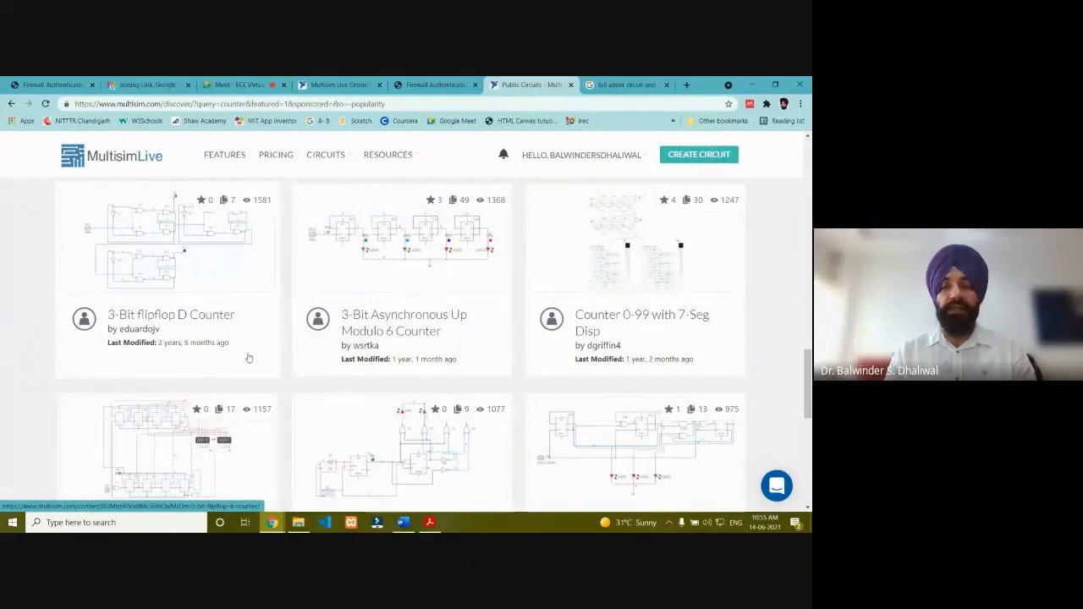
pyautogui.scroll(-3, 195, 324)
pyautogui.scroll(-2, 287, 370)
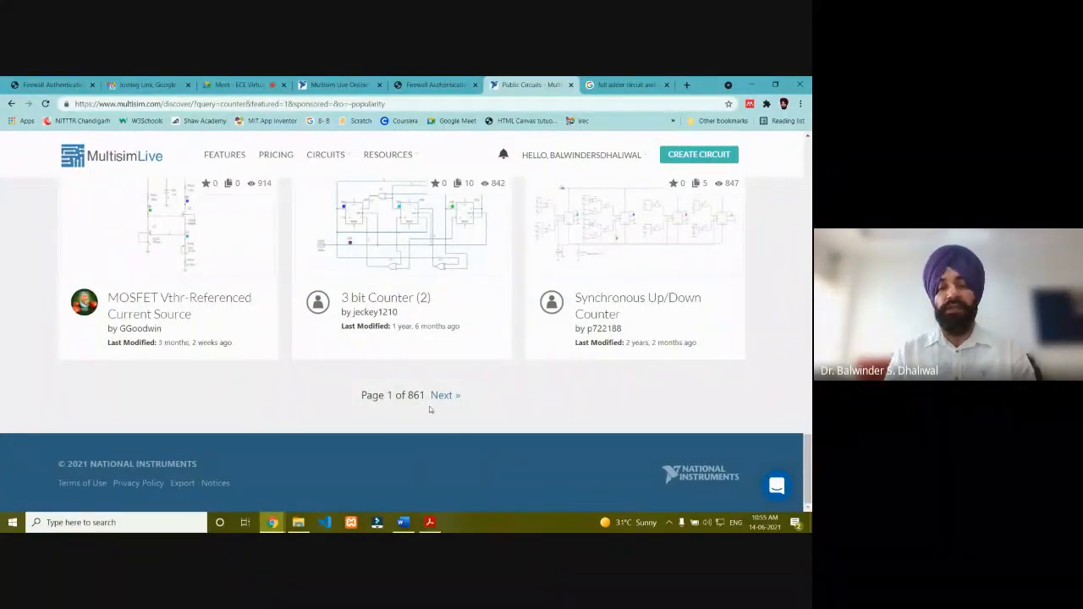
pyautogui.scroll(15, 434, 411)
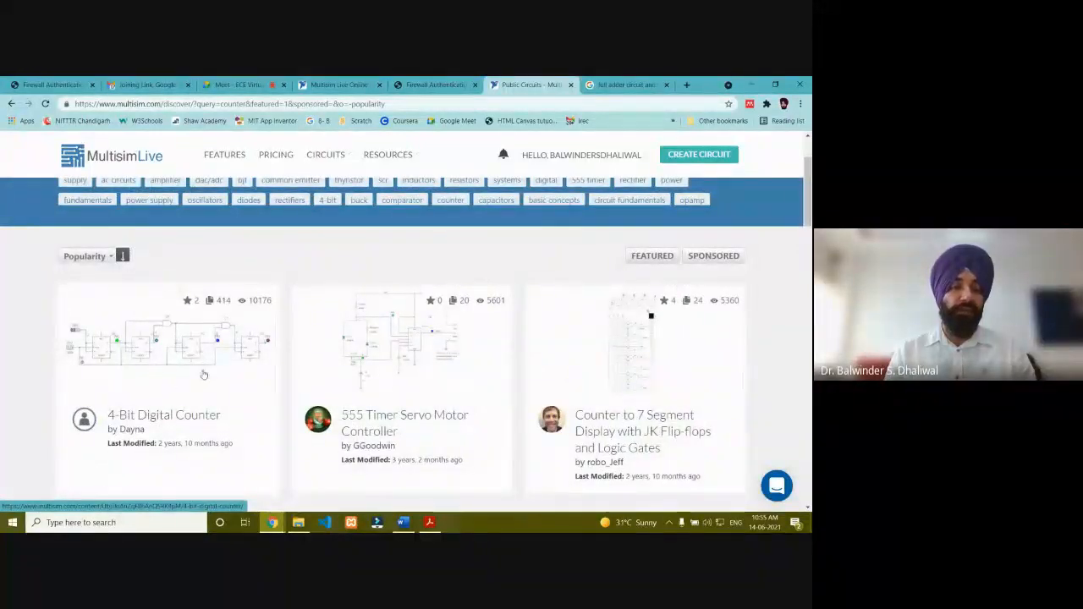
# Open the public 4-Bit Digital Counter circuit in the schematic editor and collapse its errors and warnings list
pyautogui.click(161, 366)
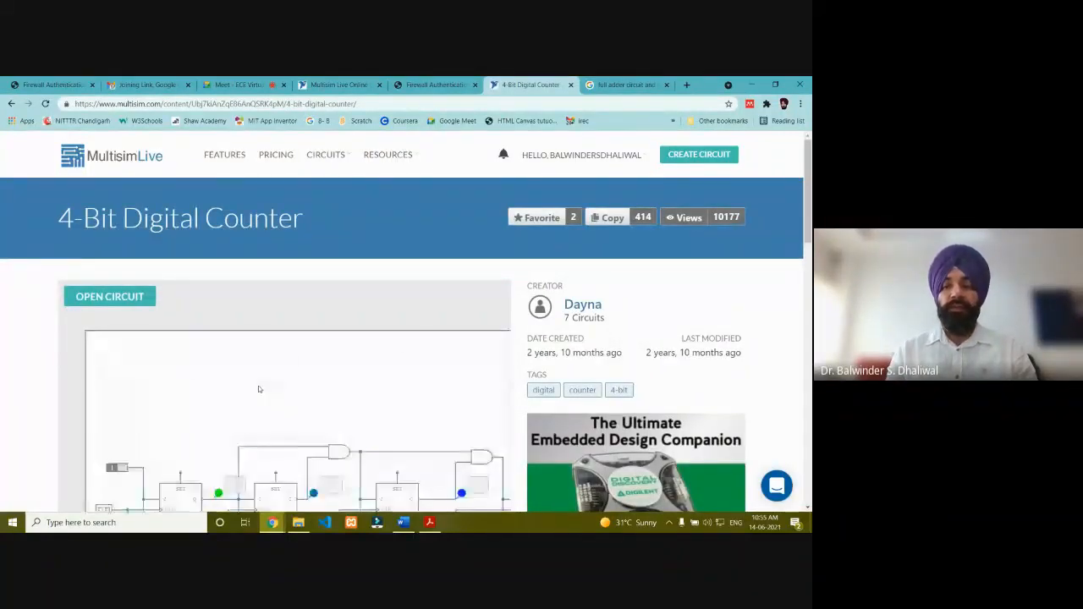
pyautogui.scroll(-1, 259, 390)
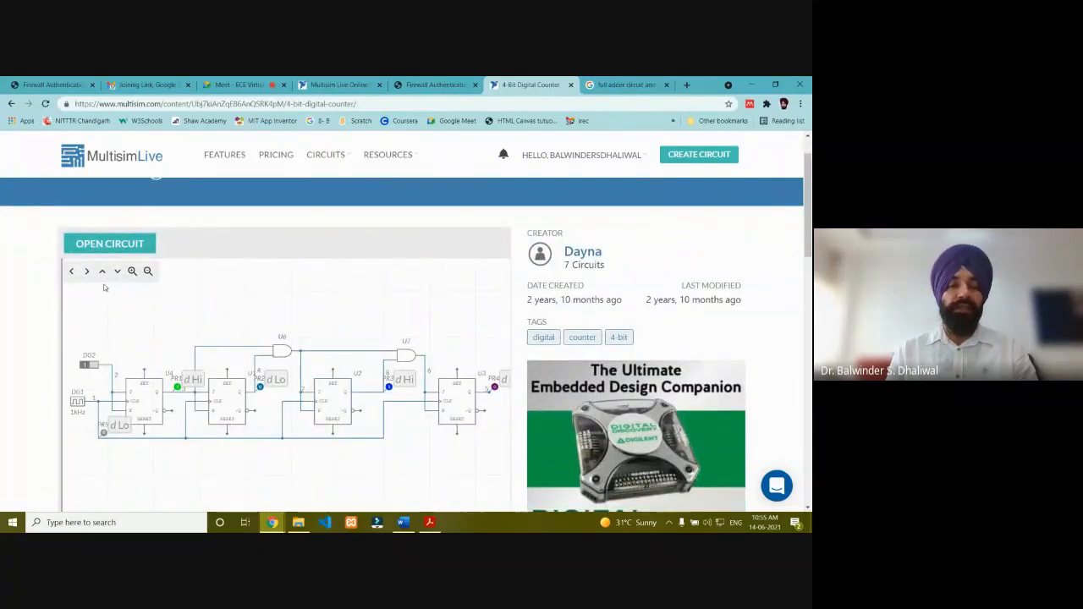
pyautogui.click(128, 244)
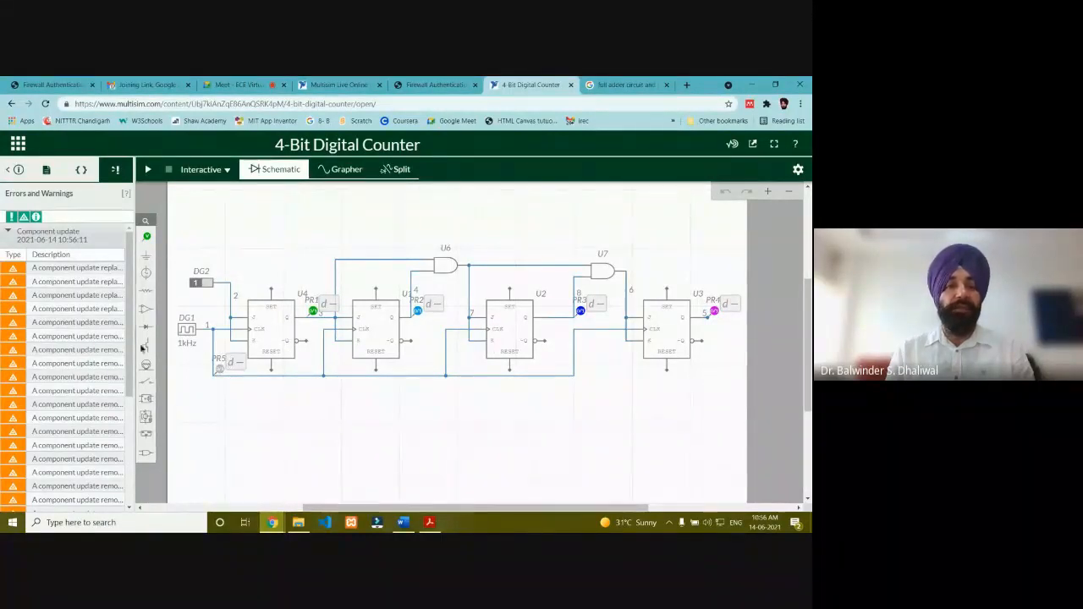
pyautogui.click(4, 170)
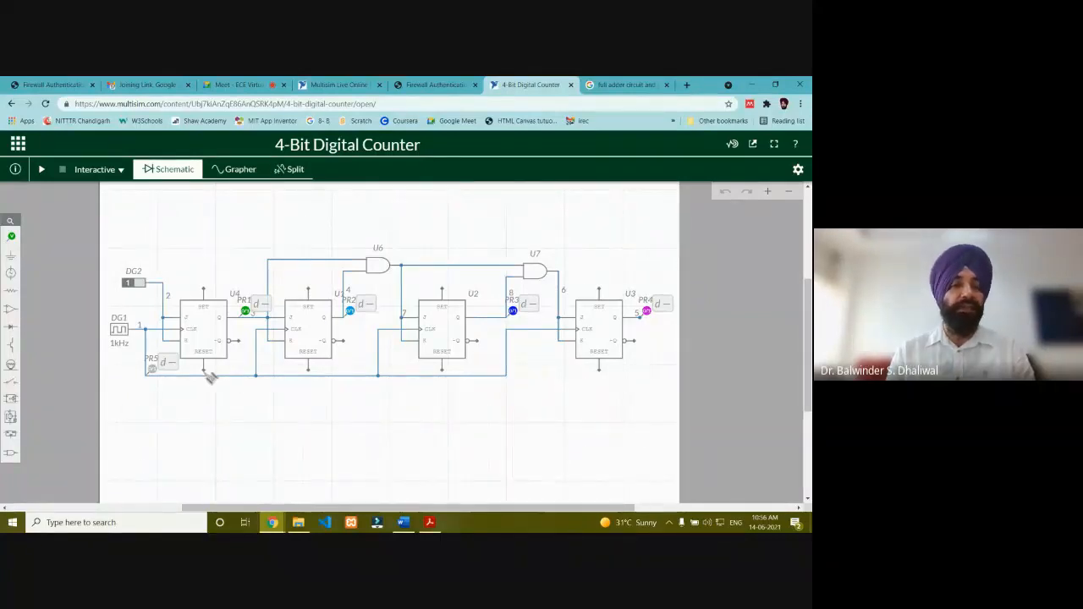
# Simulate the 4-bit counter, checking the probe waveforms in the split view and the probe states in the schematic, and stop the run
pyautogui.click(42, 169)
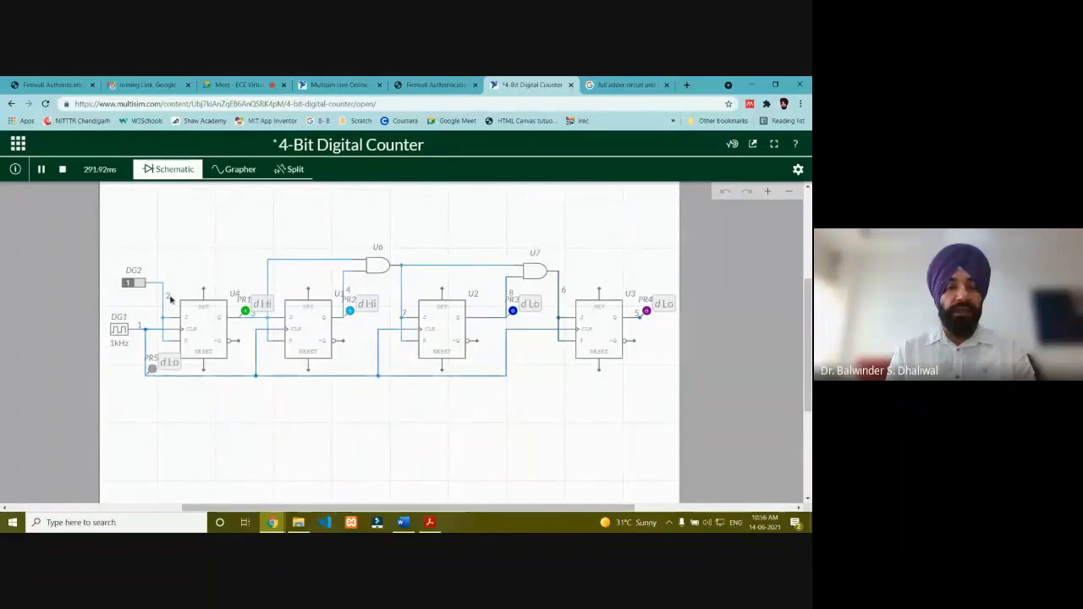
pyautogui.click(288, 169)
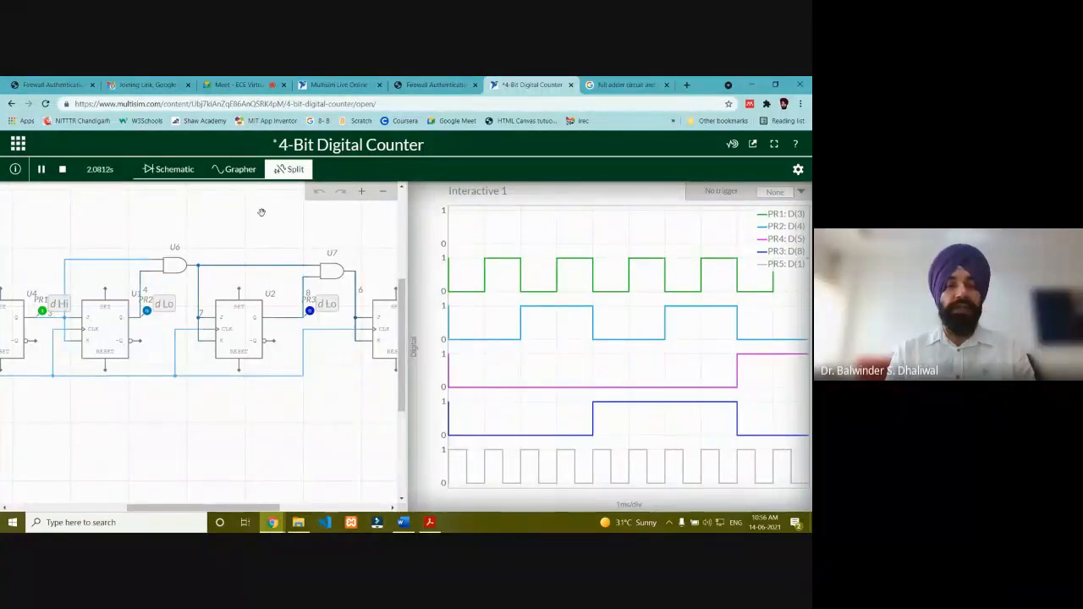
pyautogui.click(174, 170)
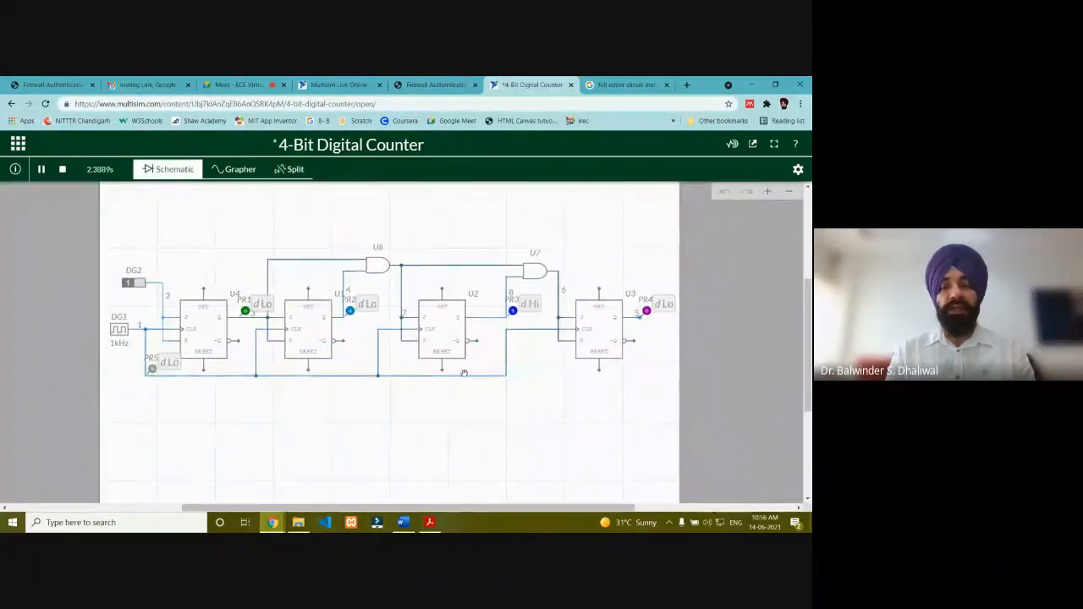
pyautogui.click(64, 171)
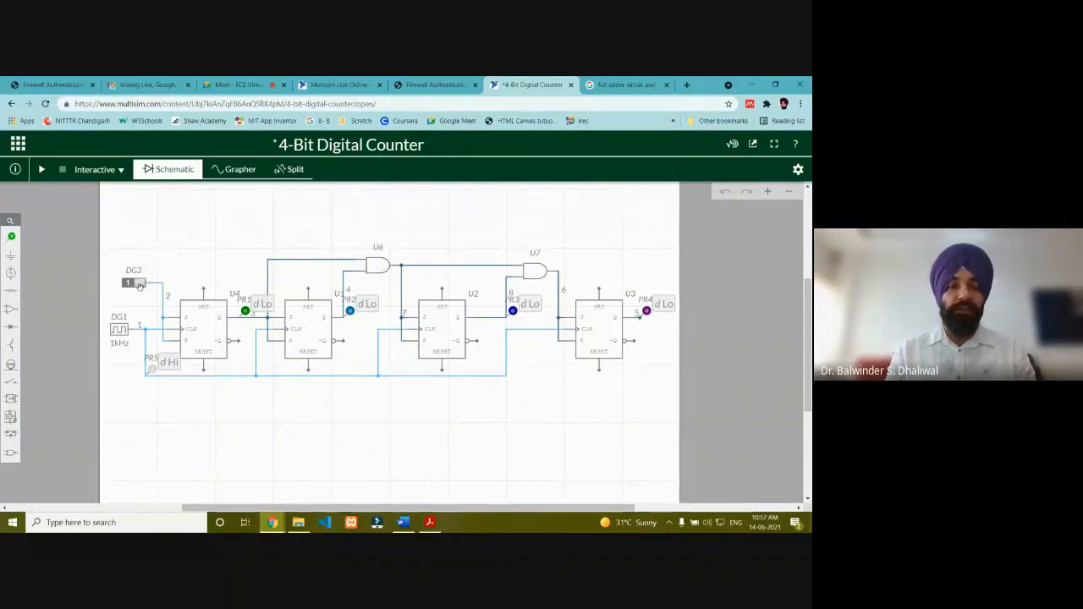
# Rerun the counter simulation, toggle digital constant DG2 off and back to 1, and examine the waveforms in the split view before stopping
pyautogui.click(145, 290)
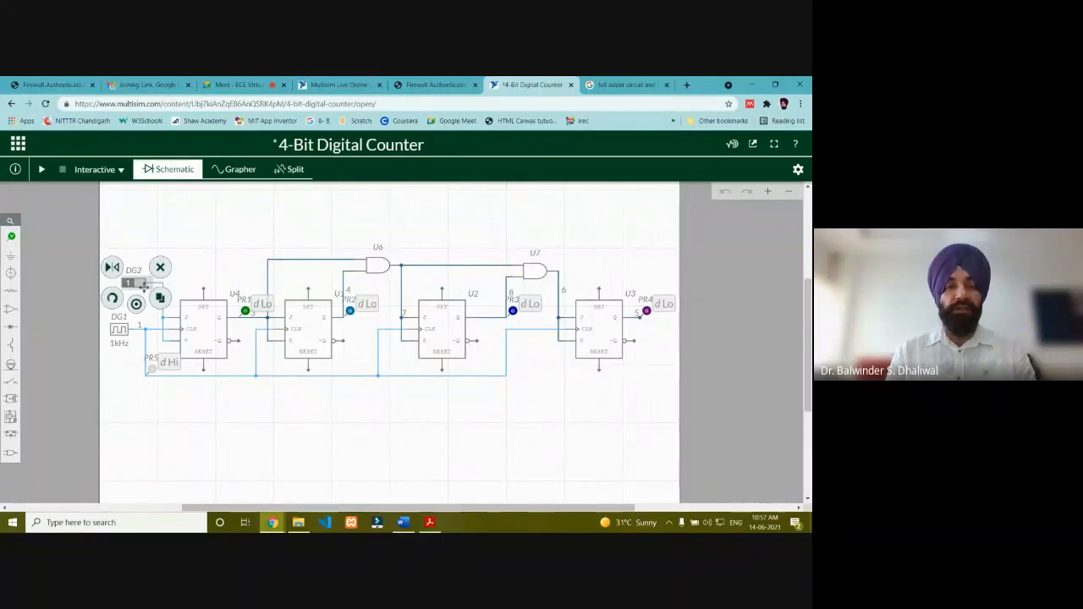
pyautogui.click(41, 169)
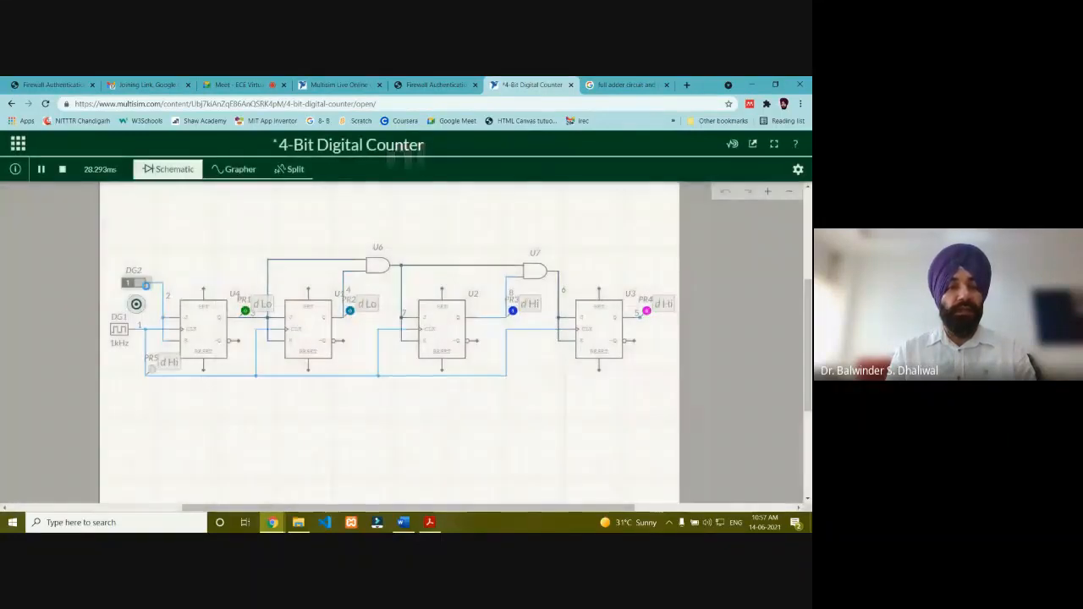
pyautogui.click(131, 283)
pyautogui.click(131, 283)
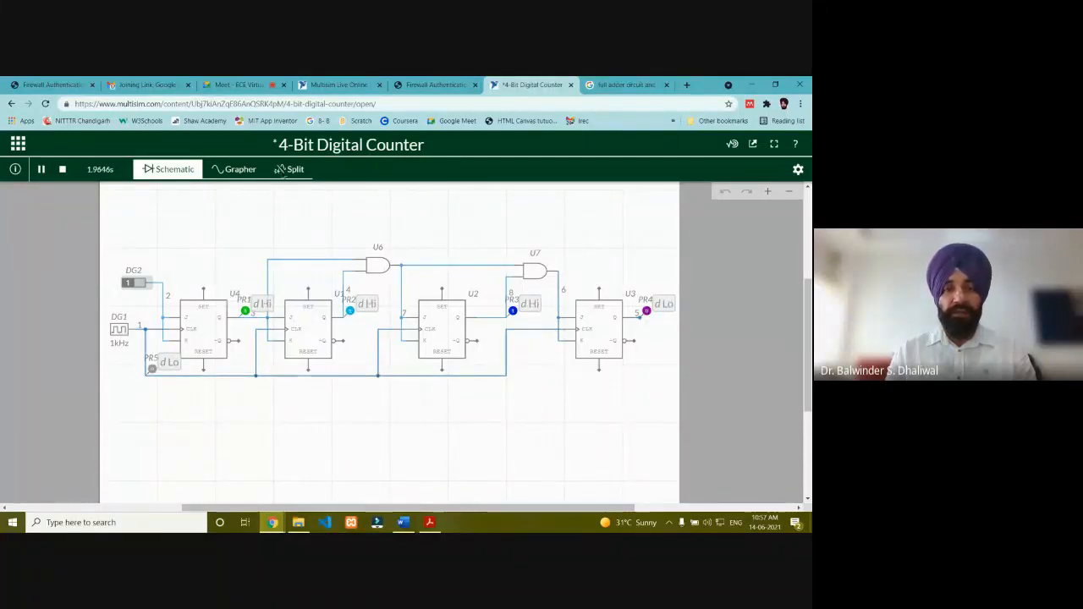
pyautogui.click(286, 169)
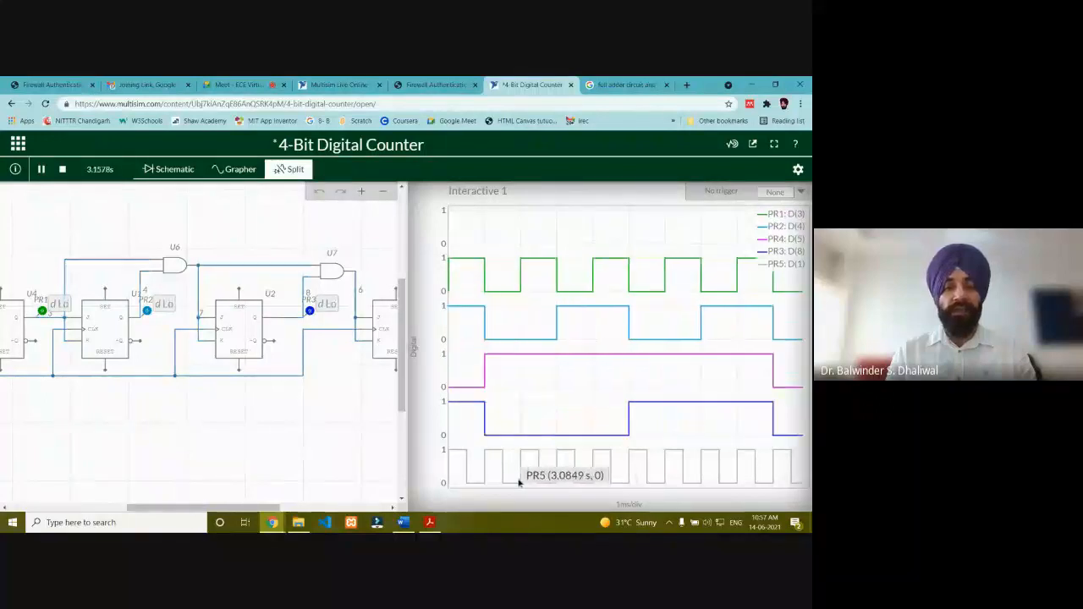
pyautogui.click(62, 169)
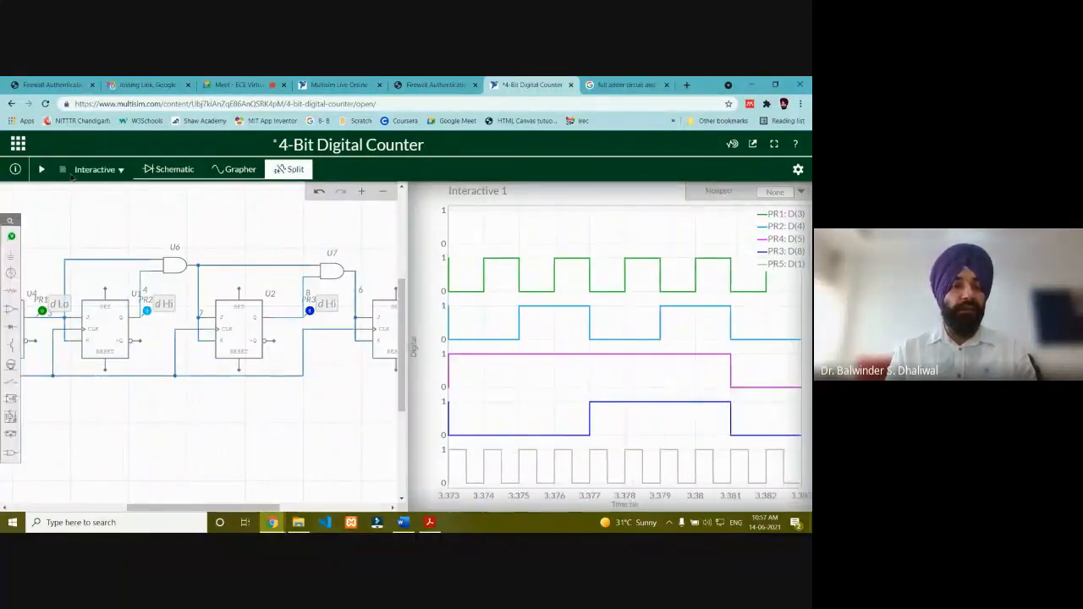
# Place a Clock Voltage source on the schematic below digital clock DG1
pyautogui.click(10, 272)
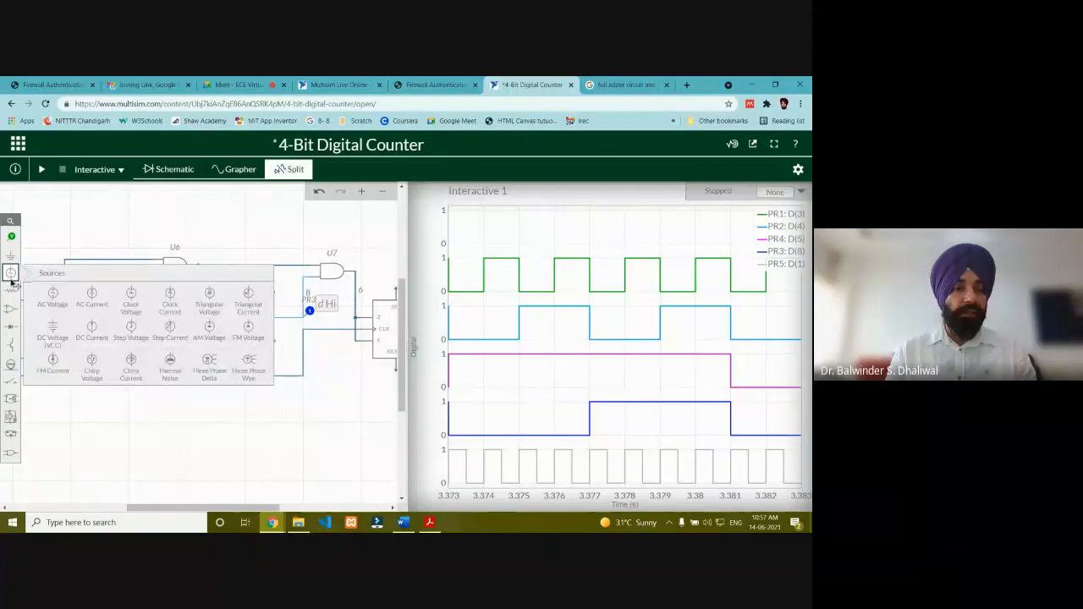
pyautogui.click(132, 307)
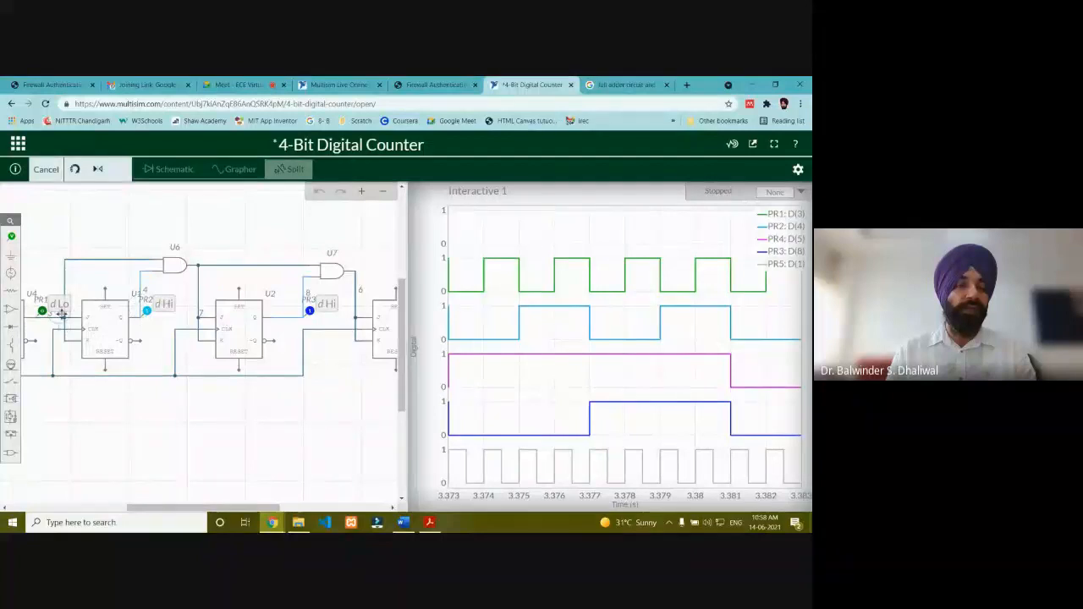
pyautogui.click(55, 405)
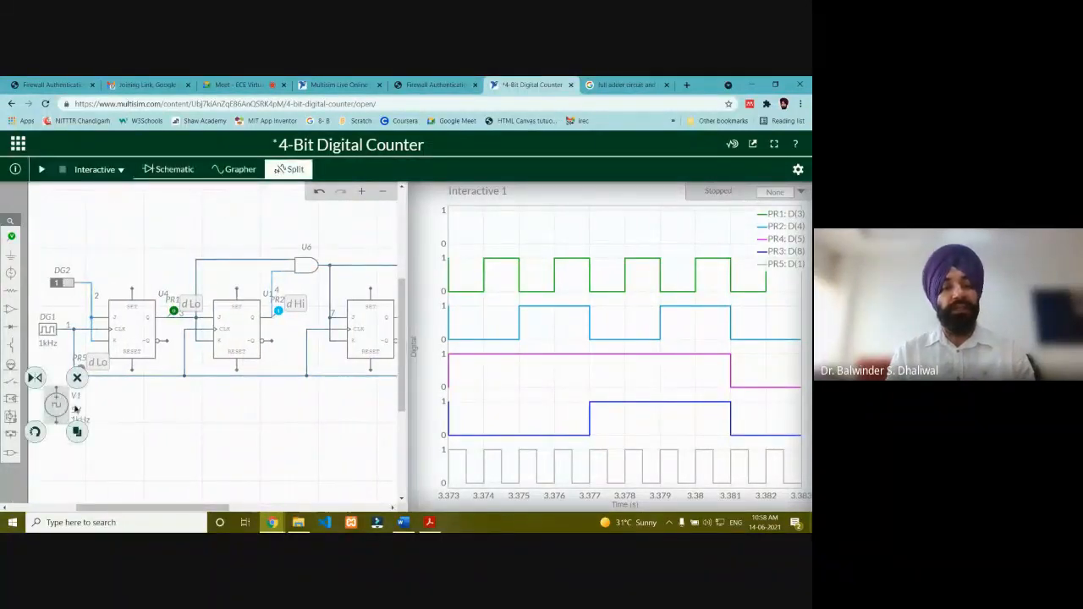
# Delete the clock voltage source V1 from the 4-bit counter and show the circuit in the full schematic view
pyautogui.click(78, 379)
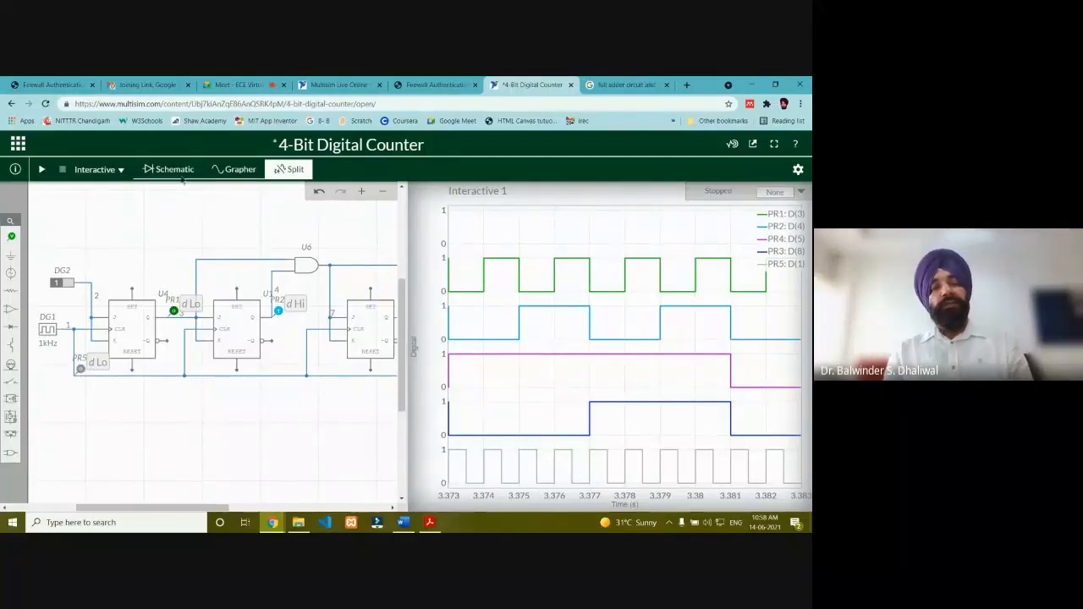
pyautogui.click(173, 170)
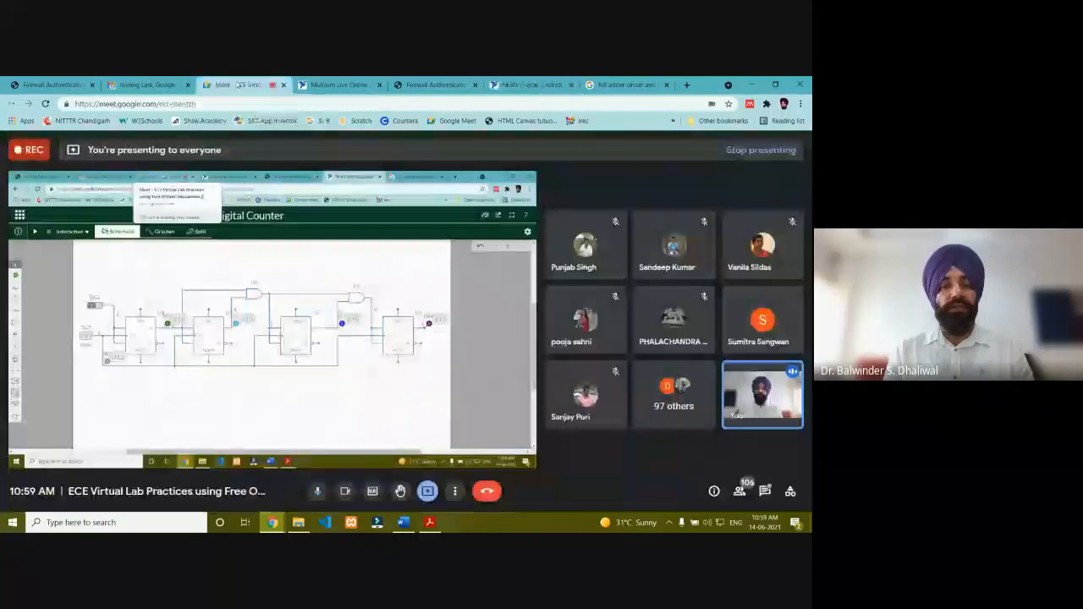
pyautogui.click(239, 84)
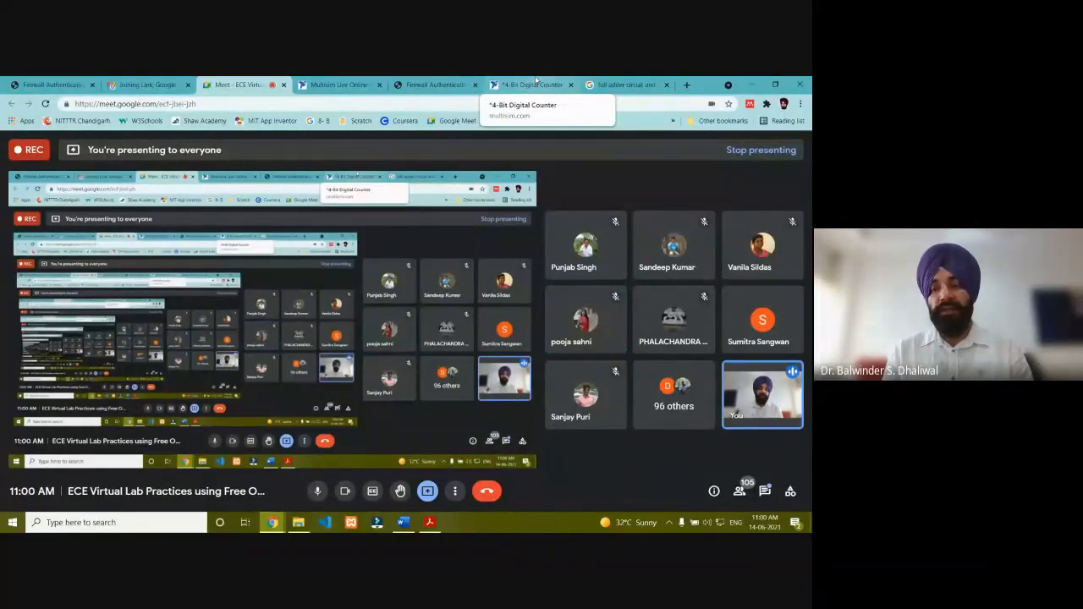
pyautogui.click(534, 81)
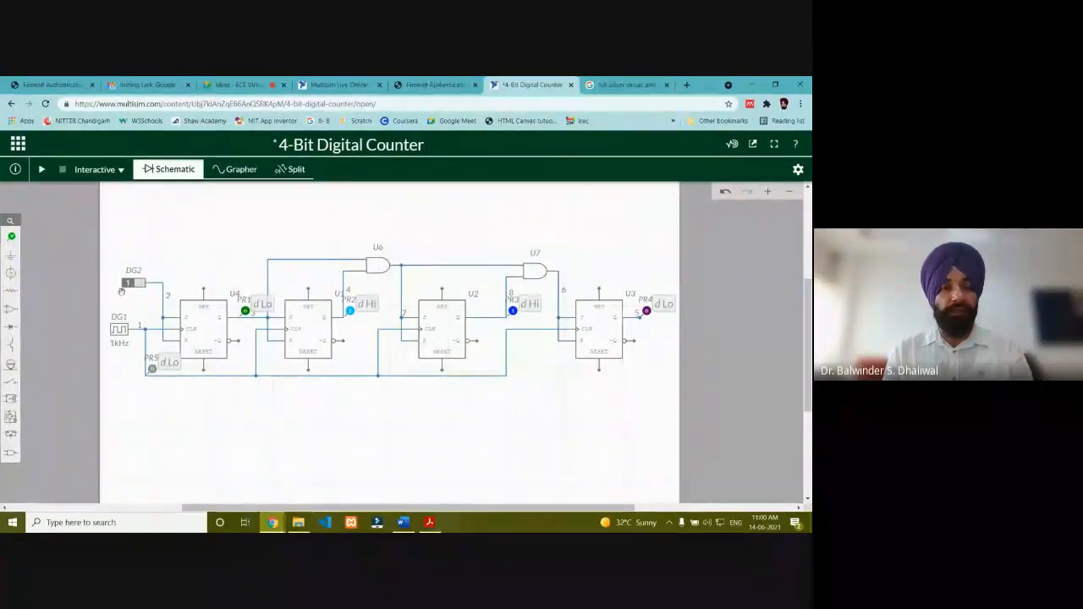
# Run the 4-bit counter simulation, examine the waveforms in the grapher and the probe states in the schematic, and stop the run
pyautogui.click(40, 169)
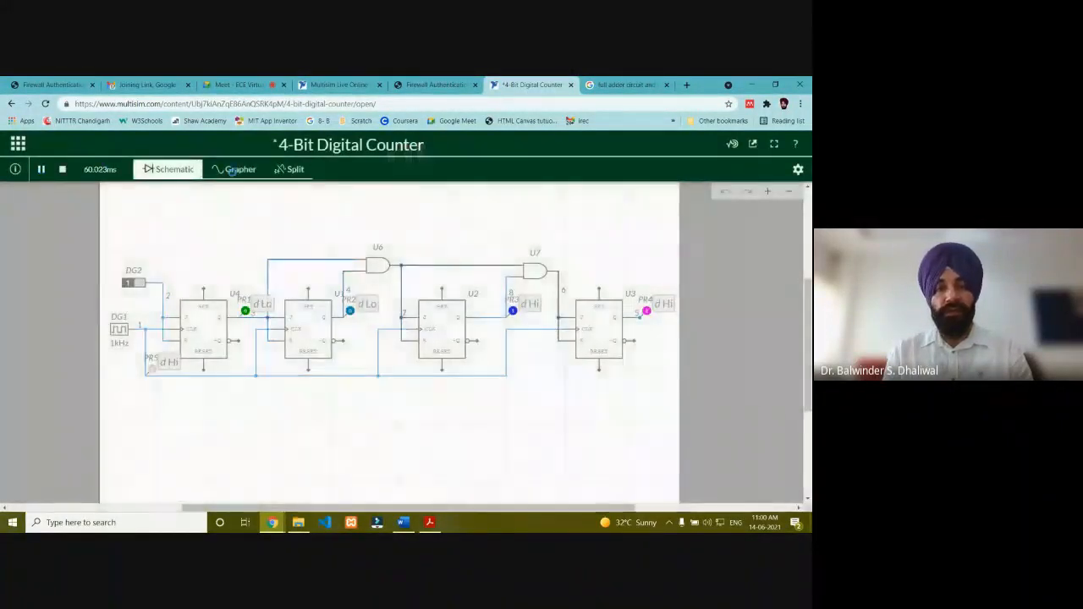
pyautogui.click(233, 169)
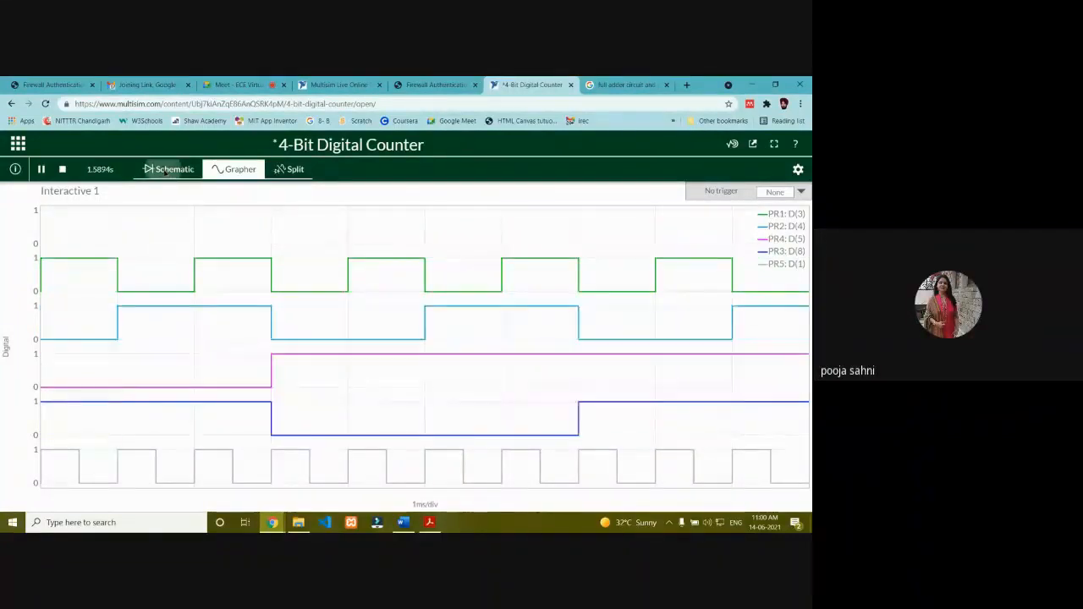
pyautogui.click(167, 170)
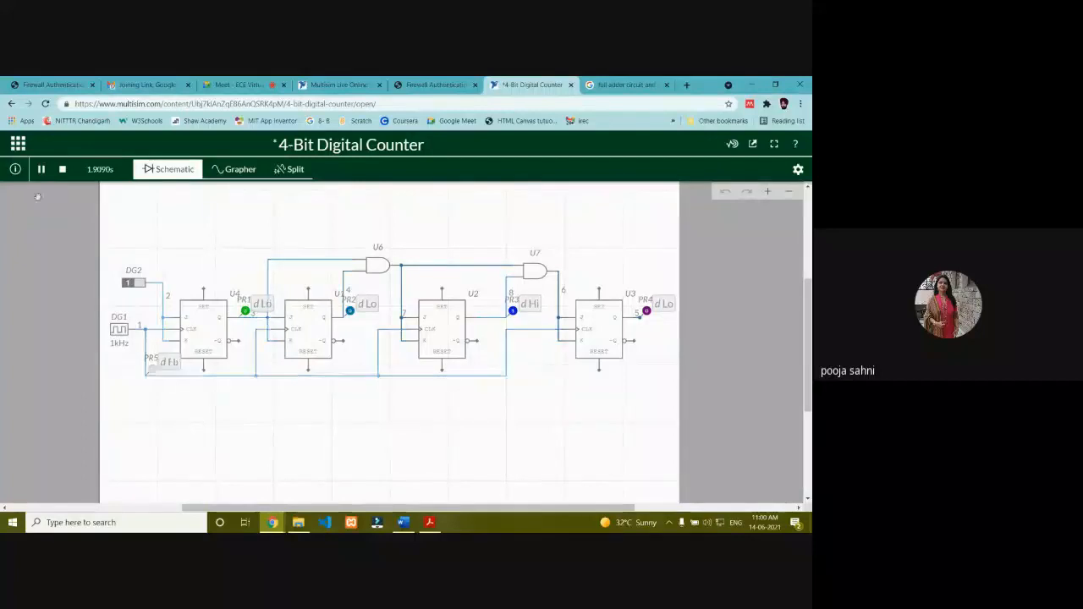
pyautogui.click(62, 170)
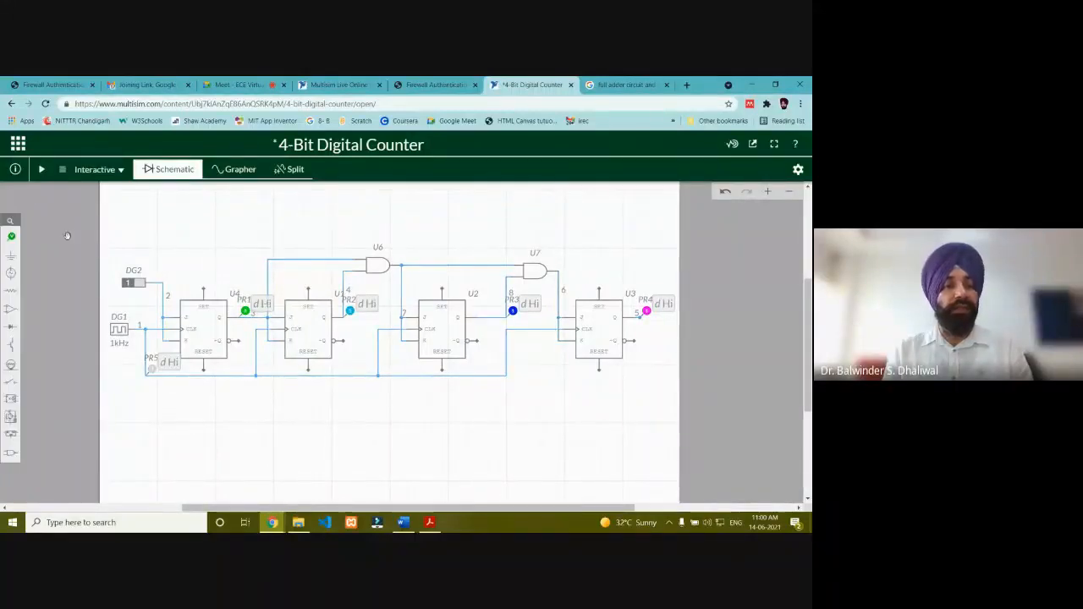
pyautogui.click(11, 237)
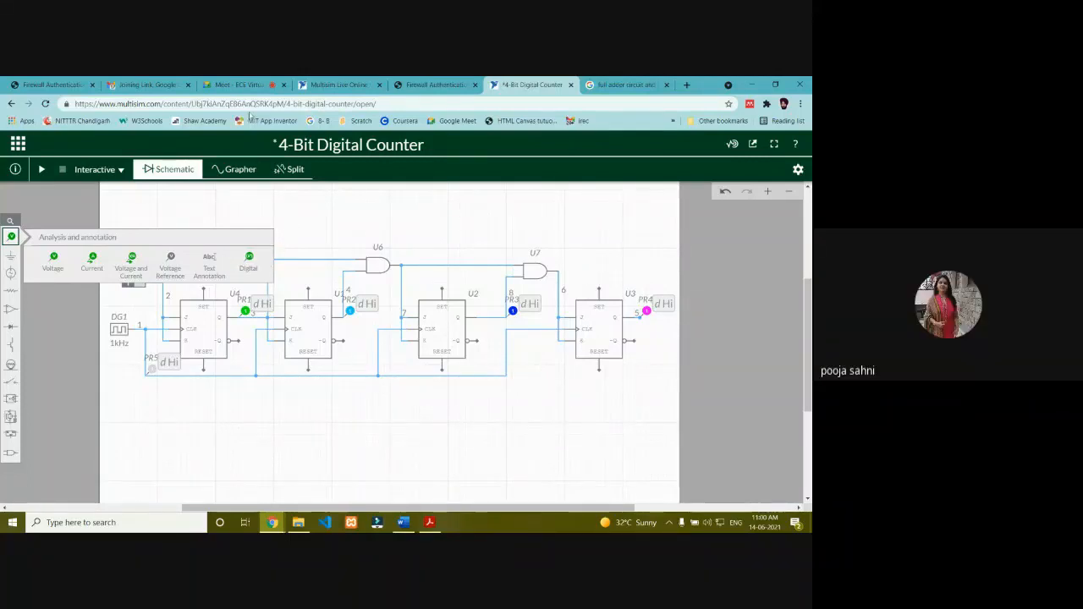
pyautogui.click(241, 85)
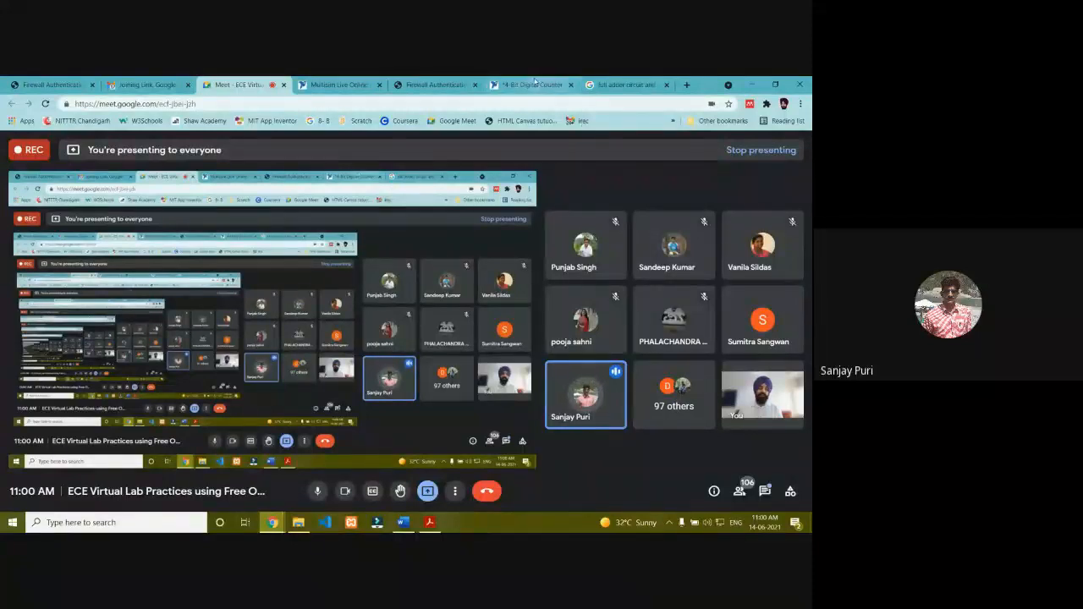
pyautogui.click(534, 84)
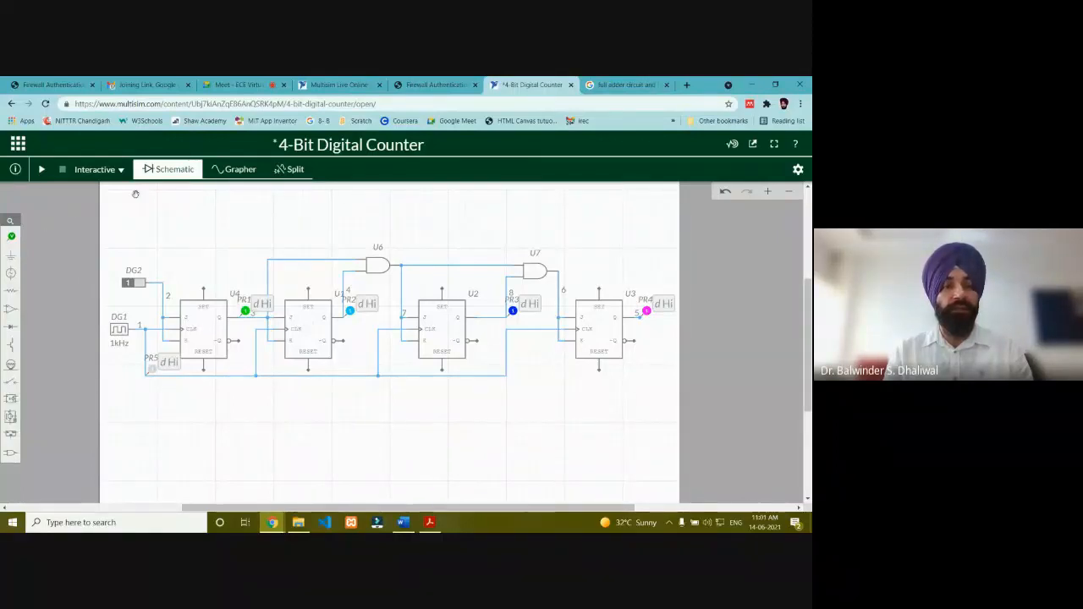
# Leave the 4-Bit Digital Counter for the My Circuits page, discarding the unsaved changes
pyautogui.click(22, 142)
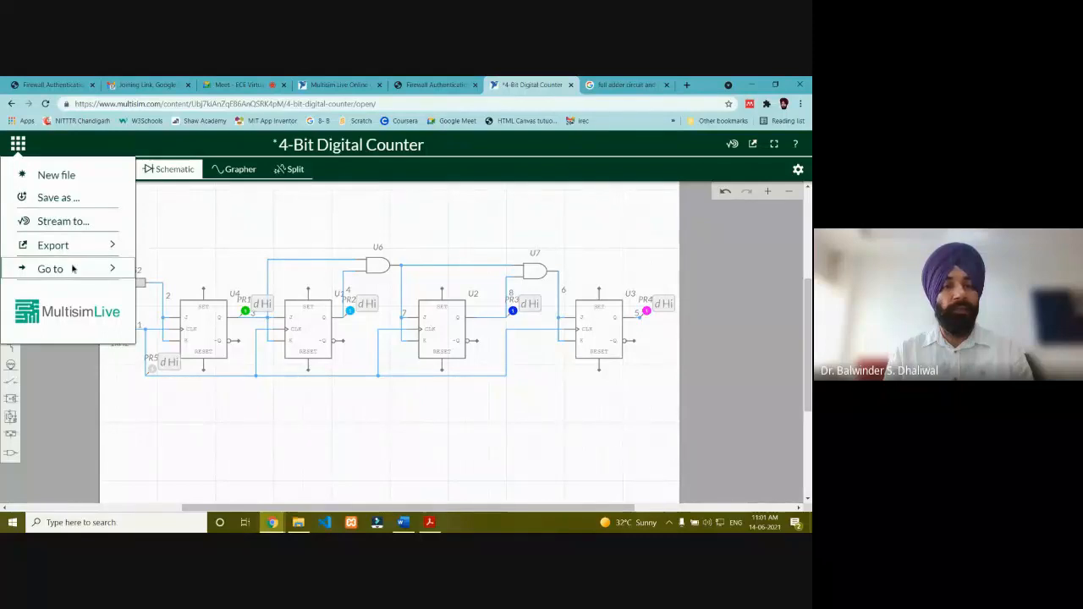
pyautogui.moveTo(73, 268)
pyautogui.click(220, 273)
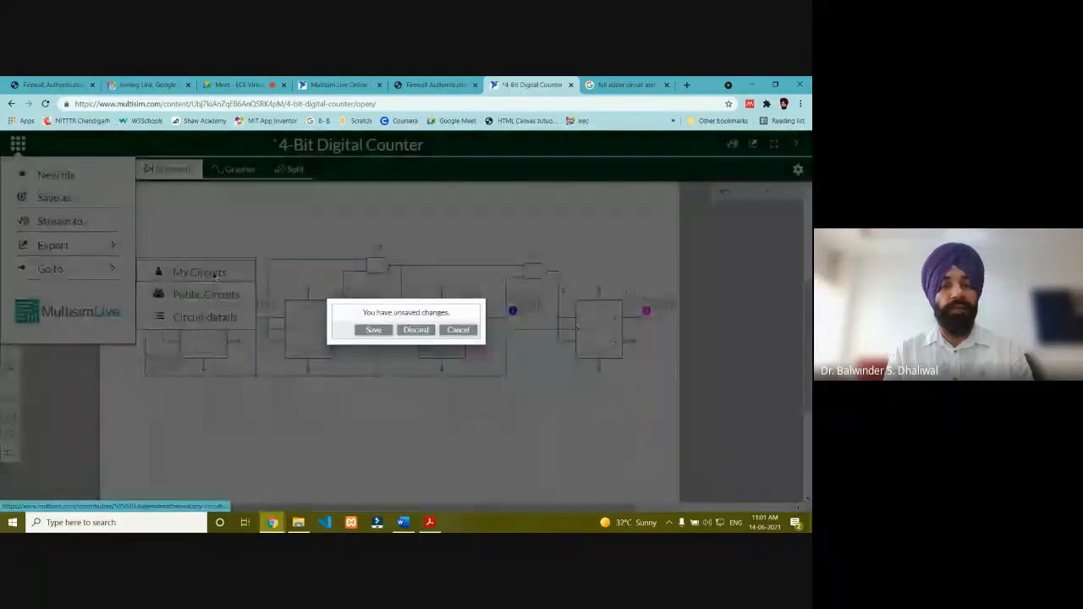
pyautogui.click(416, 331)
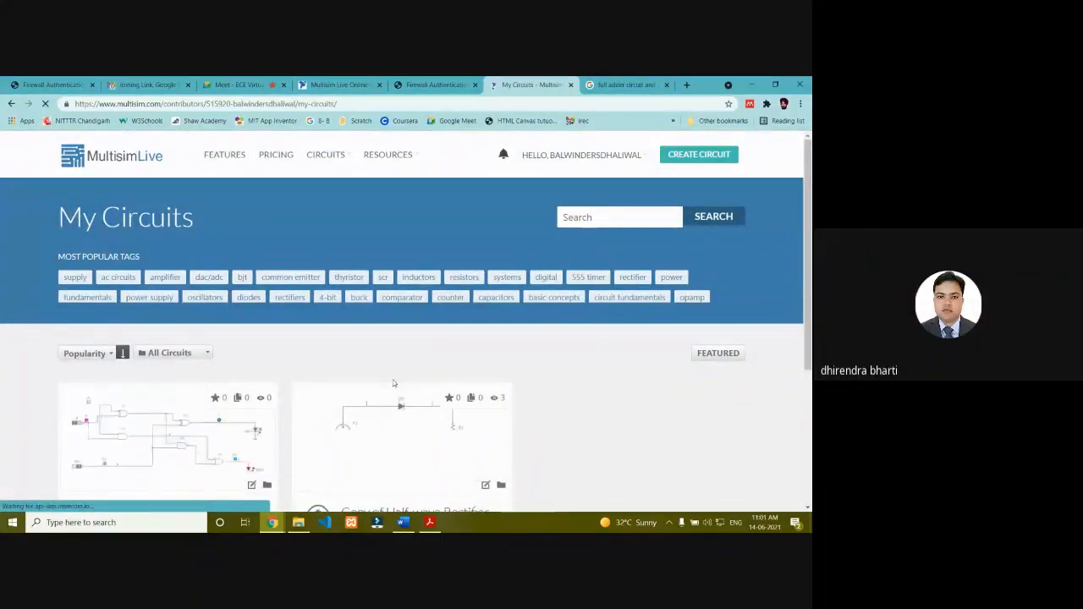
# Open the details page of the saved Full Adder circuit and review its schematic preview and description
pyautogui.scroll(-2, 398, 372)
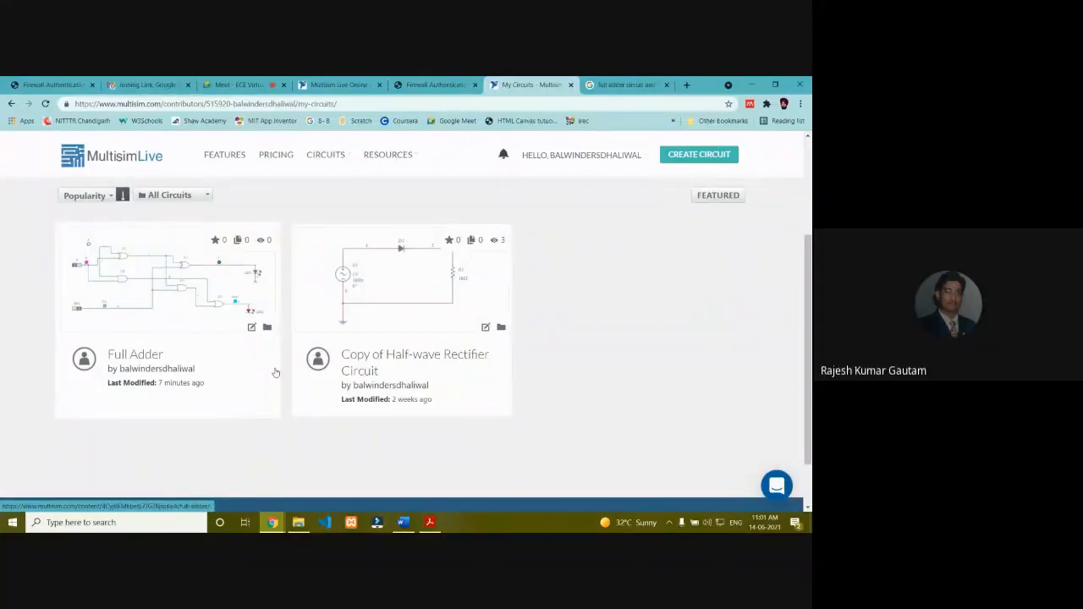
pyautogui.click(181, 288)
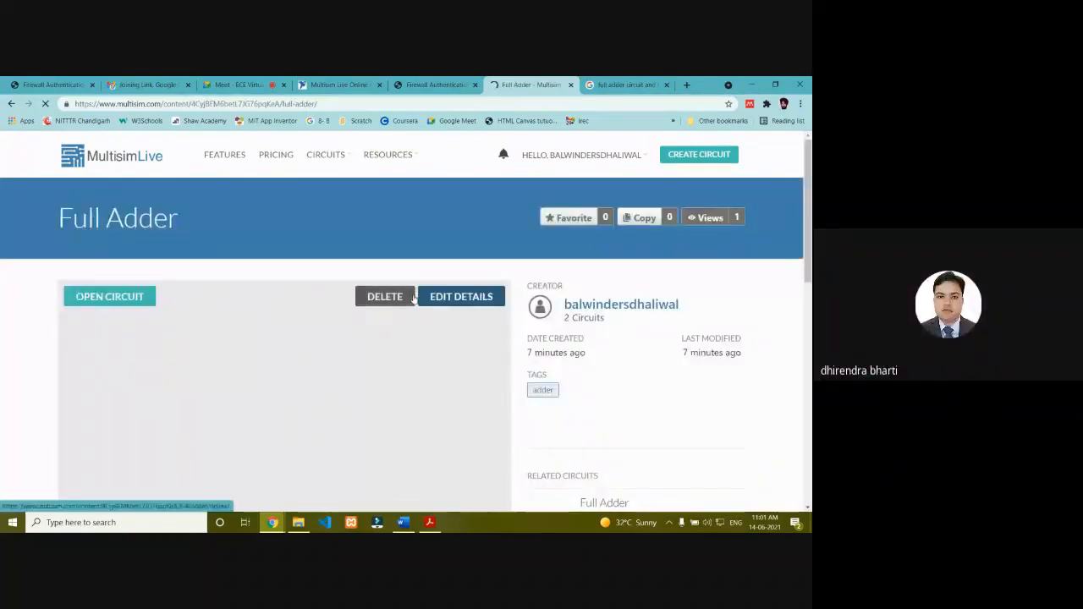
pyautogui.scroll(-3, 359, 362)
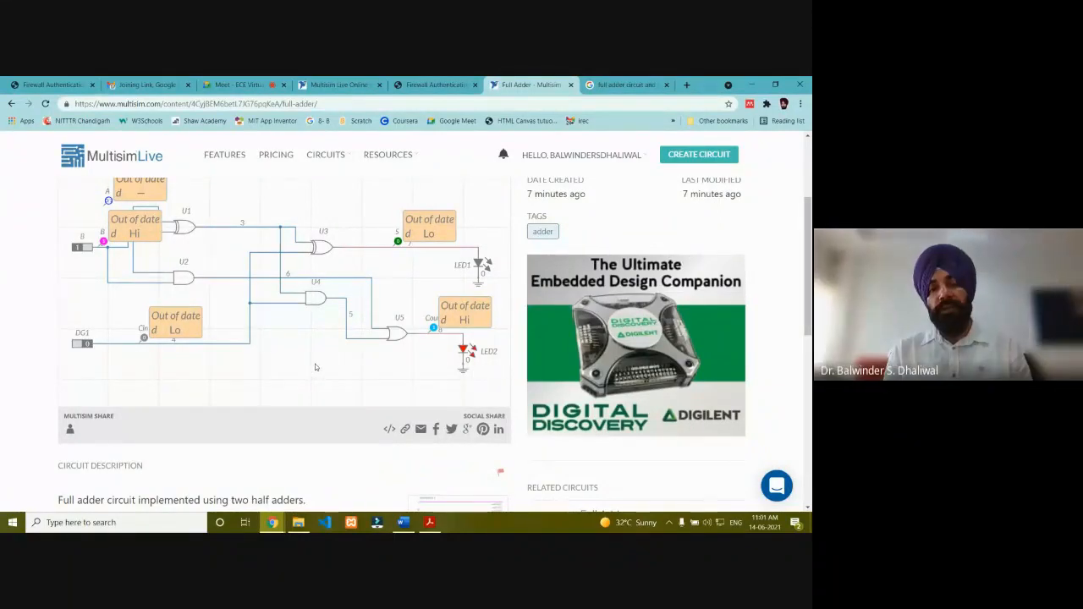
pyautogui.scroll(1, 313, 356)
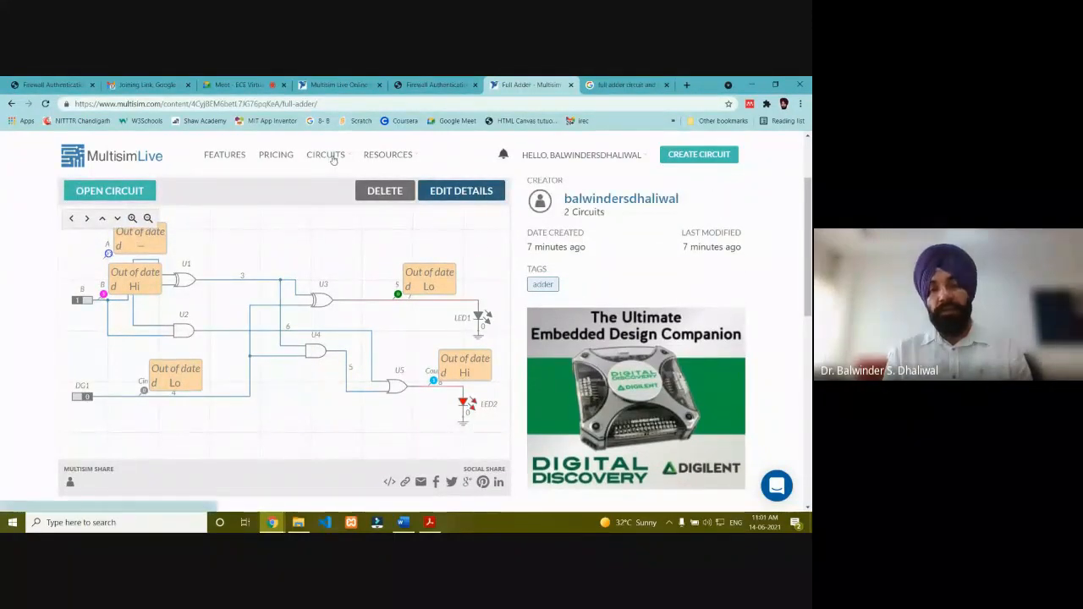
# Open the site's Help, look through its topics, and go to the Digital simulation page of the Simulation section
pyautogui.click(384, 159)
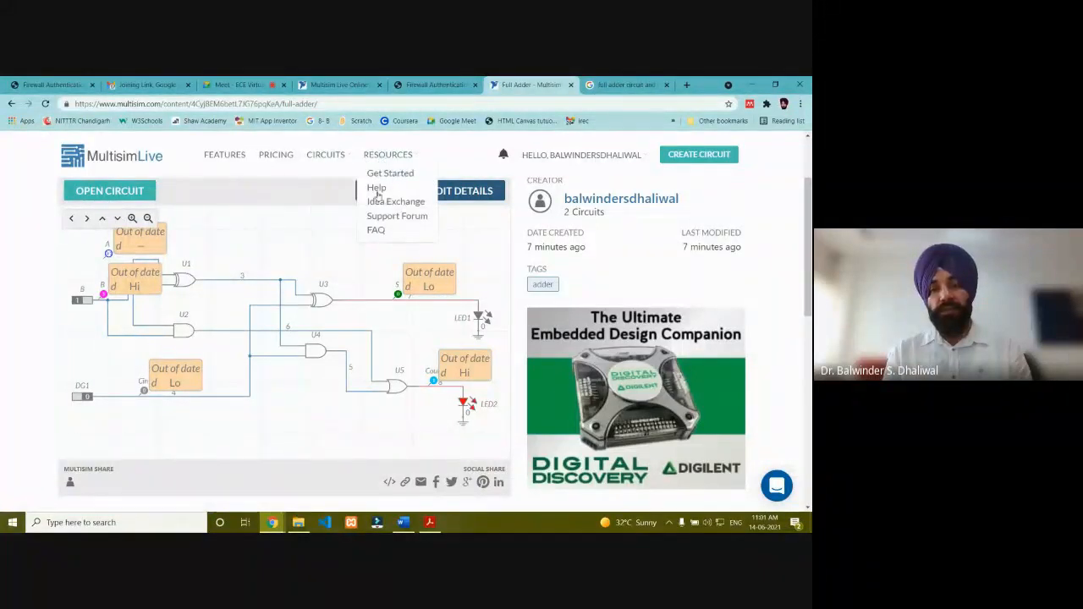
pyautogui.click(377, 193)
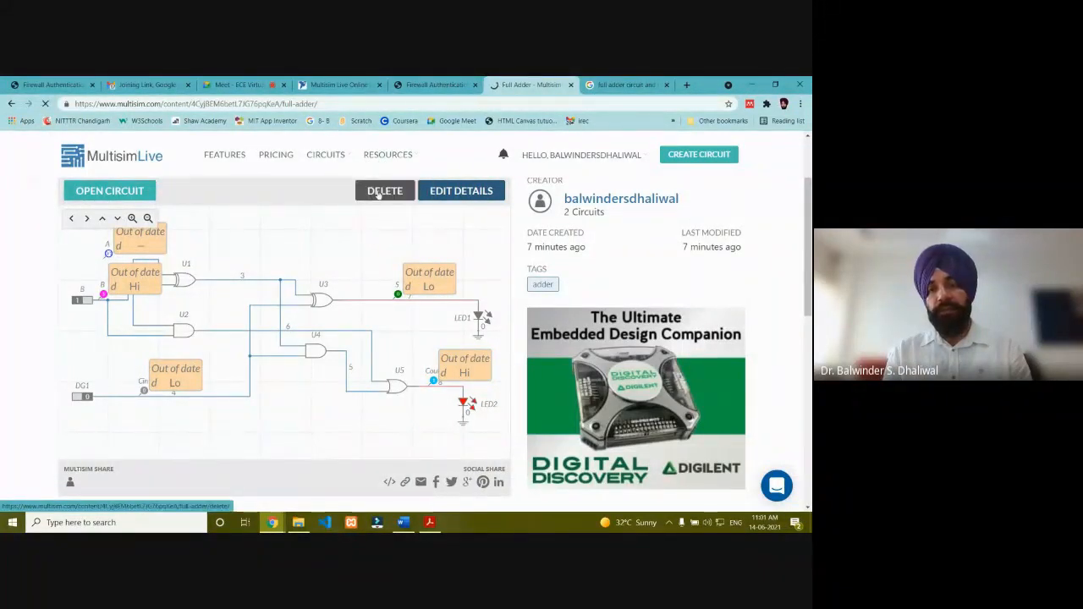
pyautogui.scroll(-2, 393, 347)
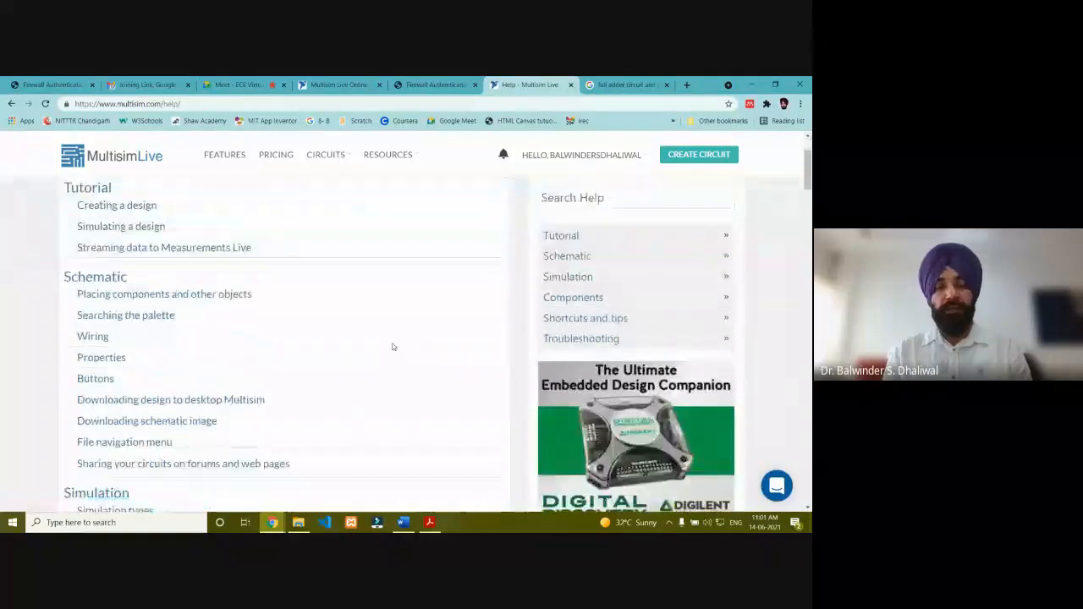
pyautogui.scroll(-1, 393, 347)
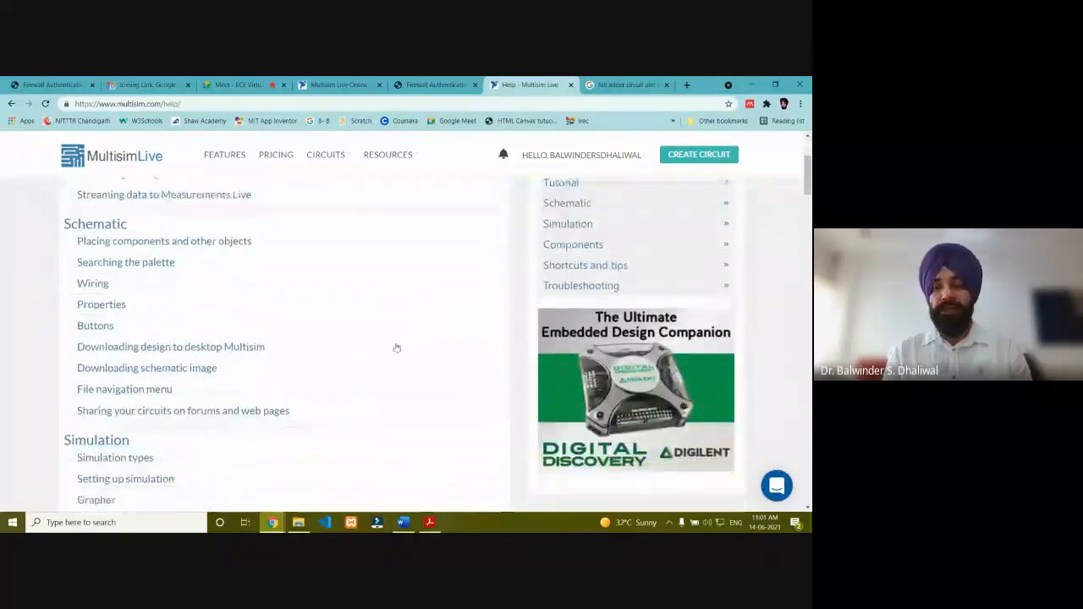
pyautogui.click(574, 230)
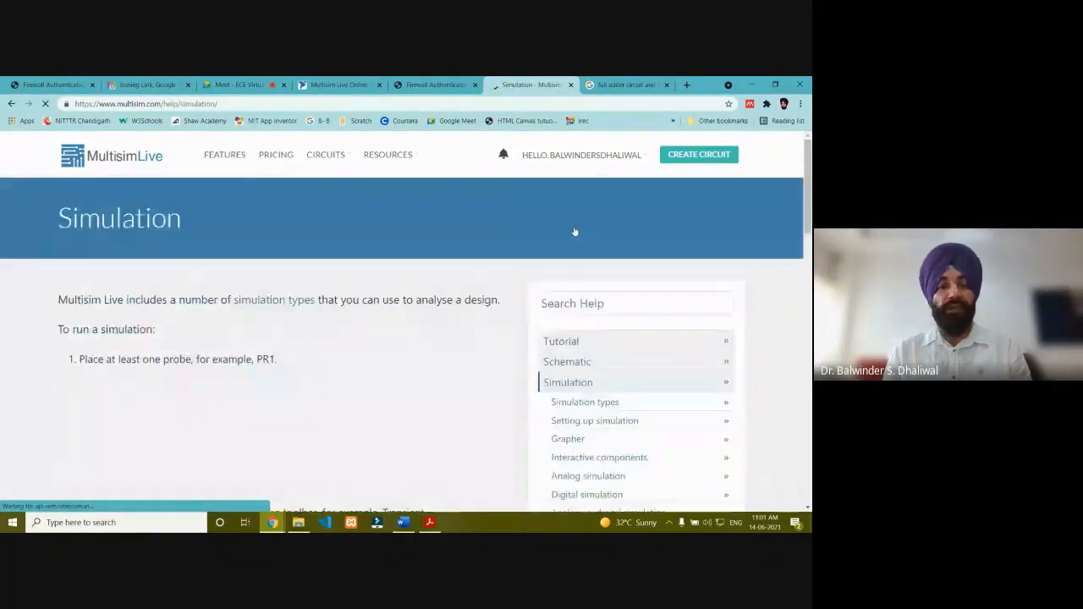
pyautogui.scroll(-2, 554, 372)
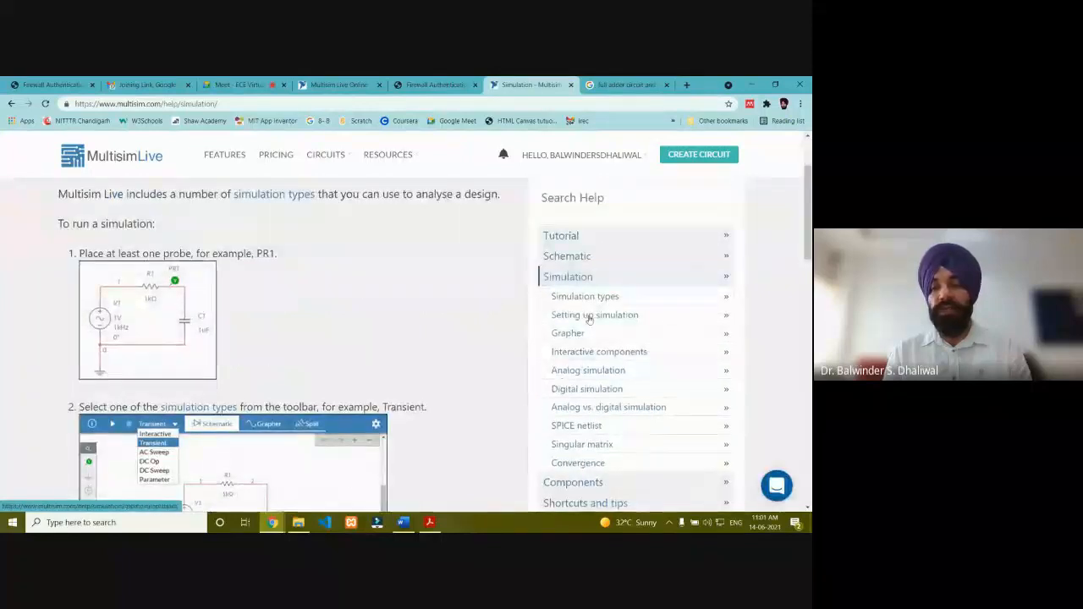
pyautogui.scroll(-2, 582, 337)
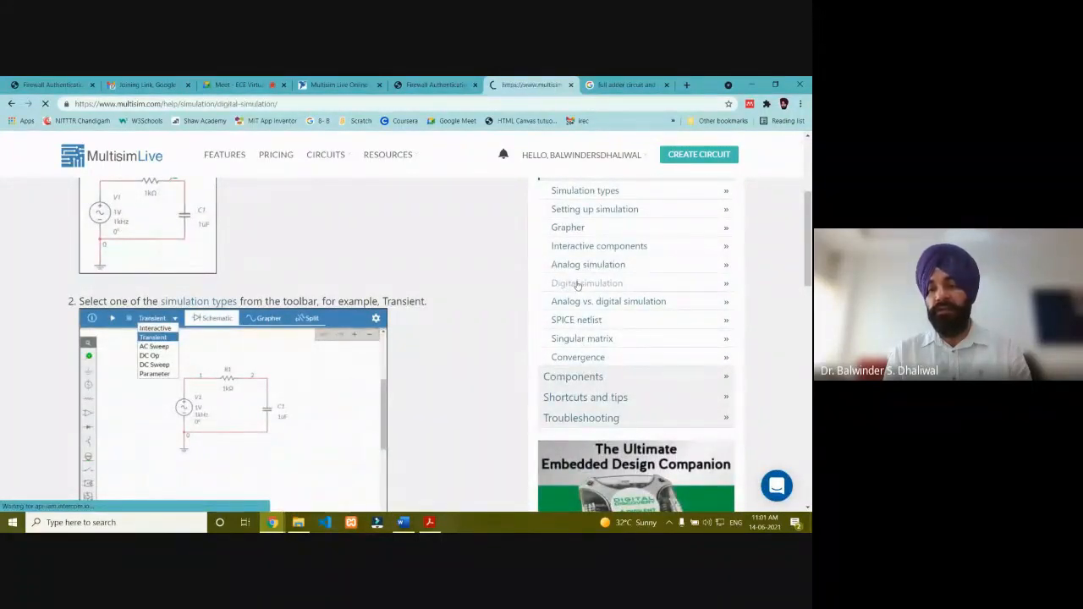
# Read through the Digital simulation help page, including the logic levels and the rise and fall time sections
pyautogui.scroll(-2, 427, 360)
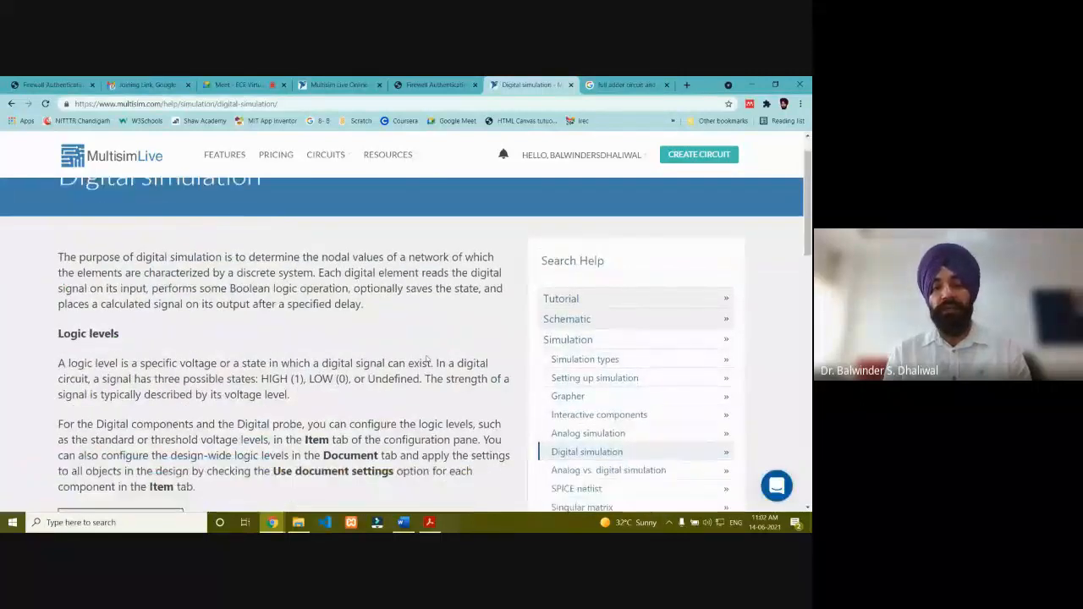
pyautogui.scroll(-6, 427, 359)
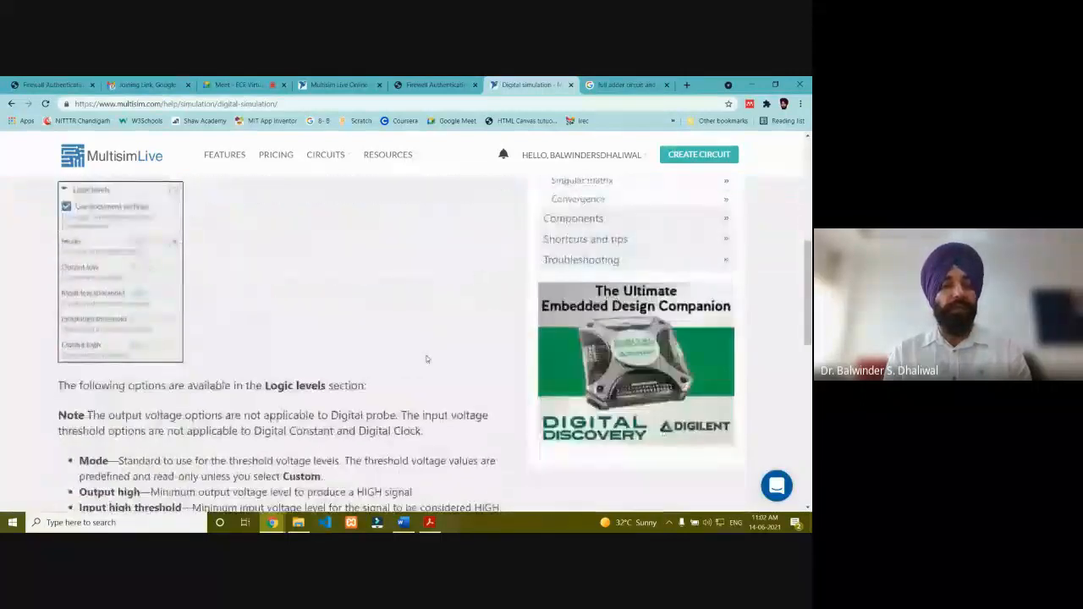
pyautogui.scroll(-6, 427, 359)
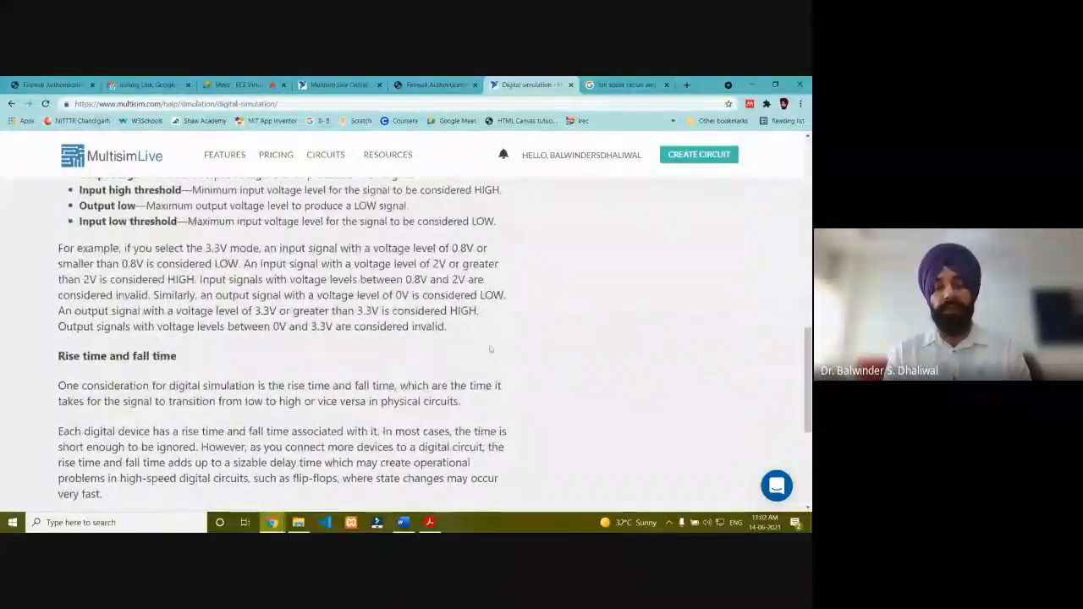
pyautogui.scroll(-4, 483, 344)
pyautogui.scroll(-1, 484, 344)
pyautogui.scroll(3, 479, 343)
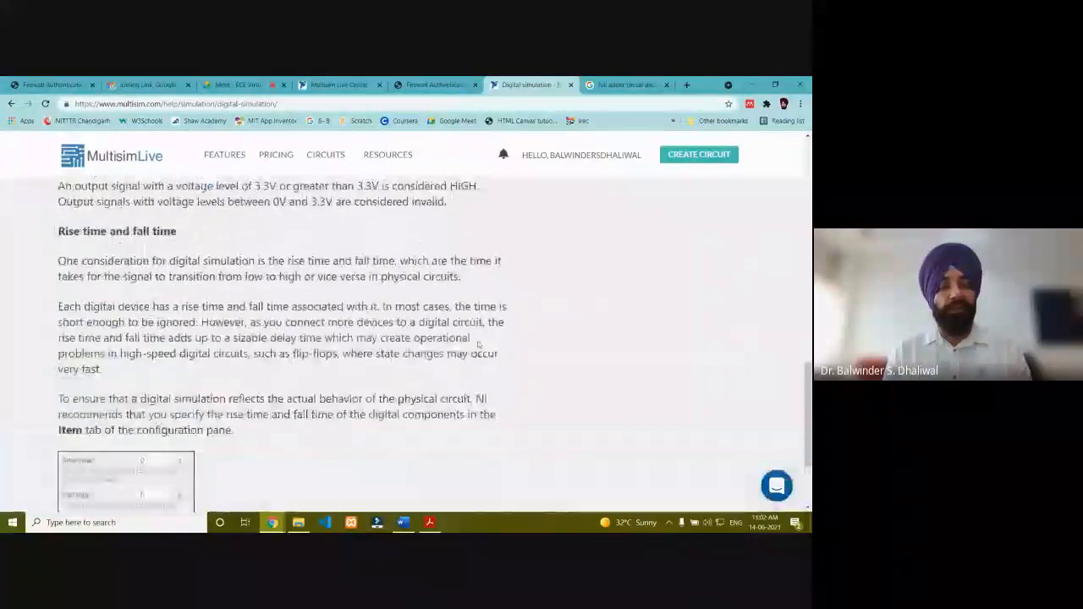
pyautogui.scroll(-1, 479, 344)
pyautogui.scroll(8, 325, 342)
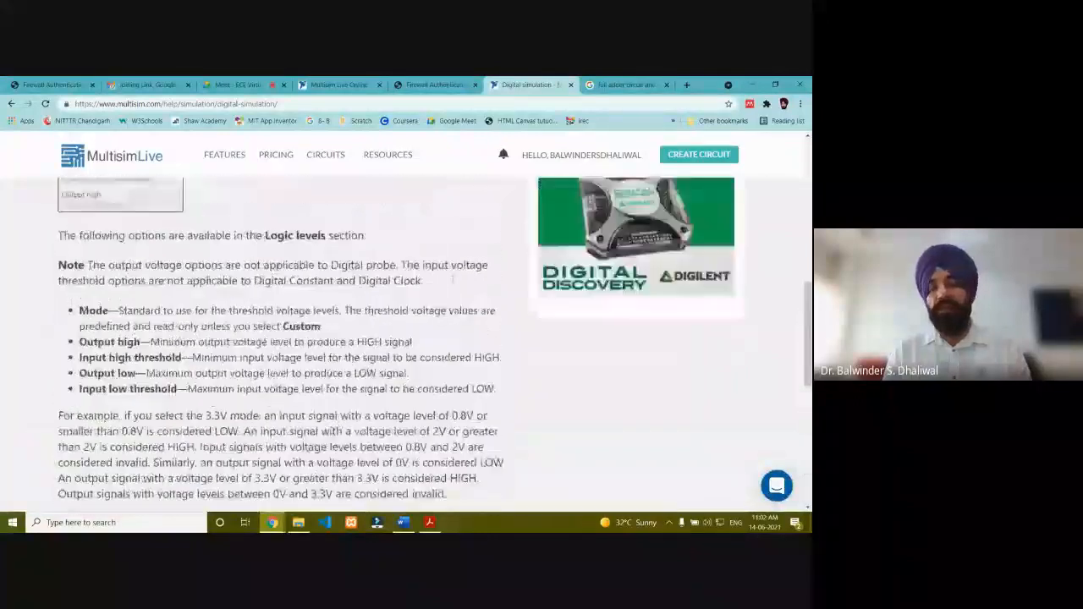
pyautogui.scroll(3, 453, 280)
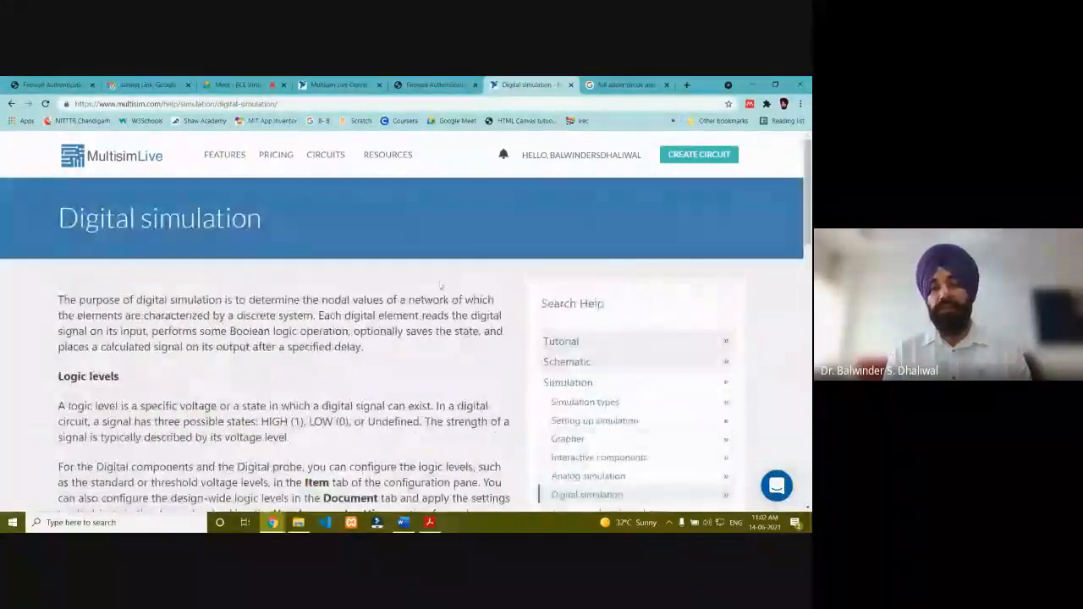
# Check the Multisim Live home page with its login option, return to the signed-in help page and create a new blank circuit
pyautogui.click(247, 84)
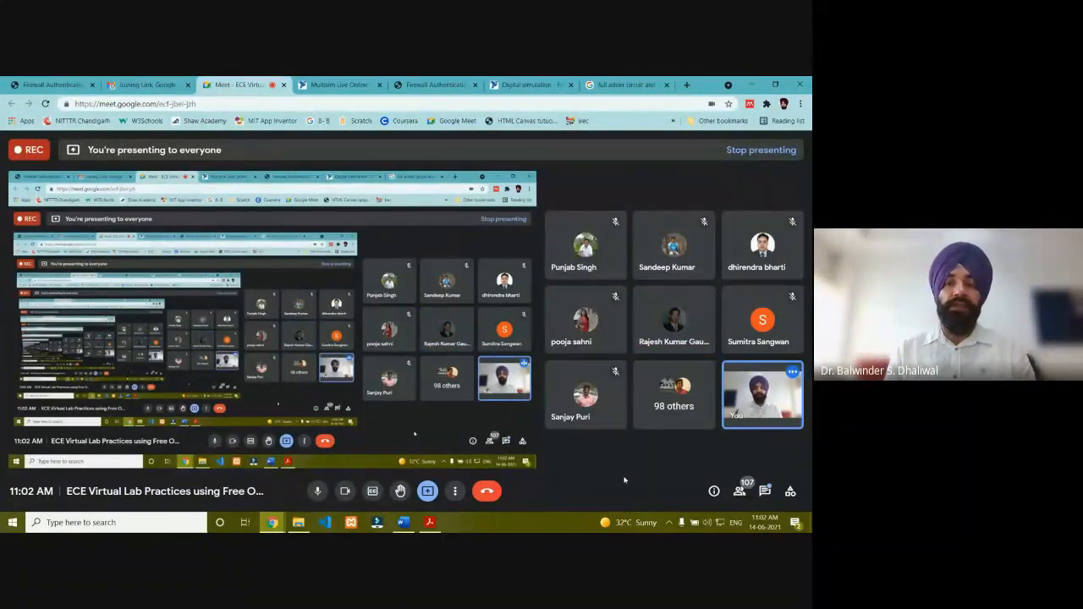
pyautogui.click(336, 86)
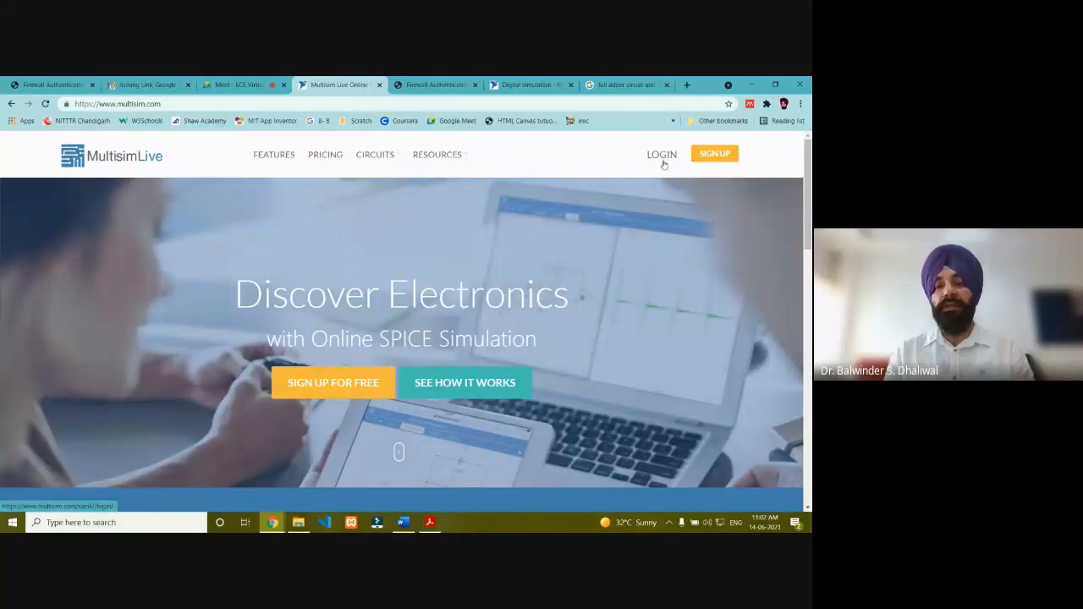
pyautogui.click(522, 84)
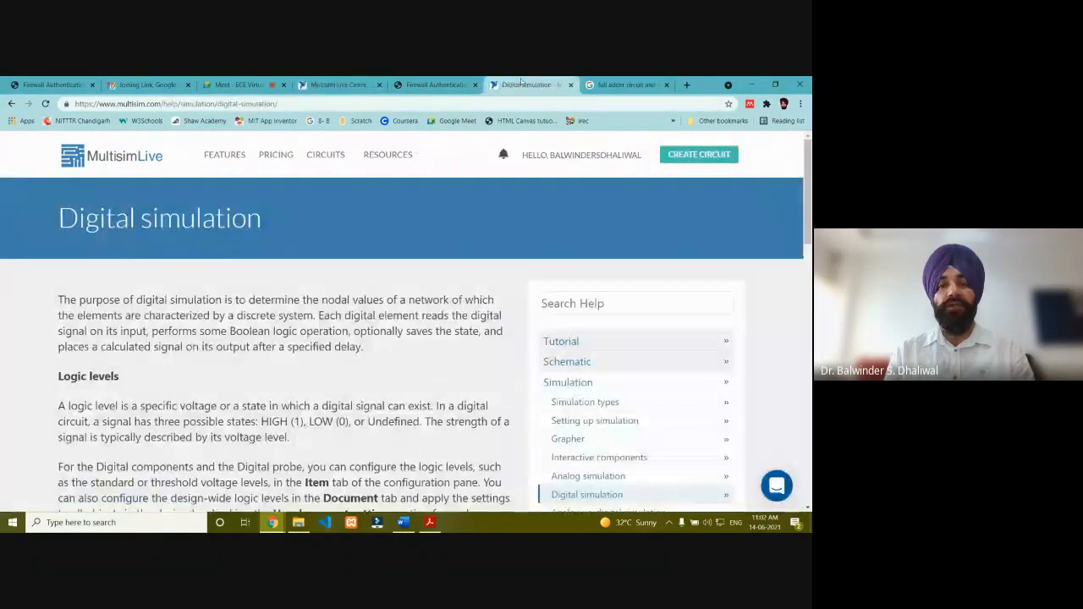
pyautogui.click(674, 161)
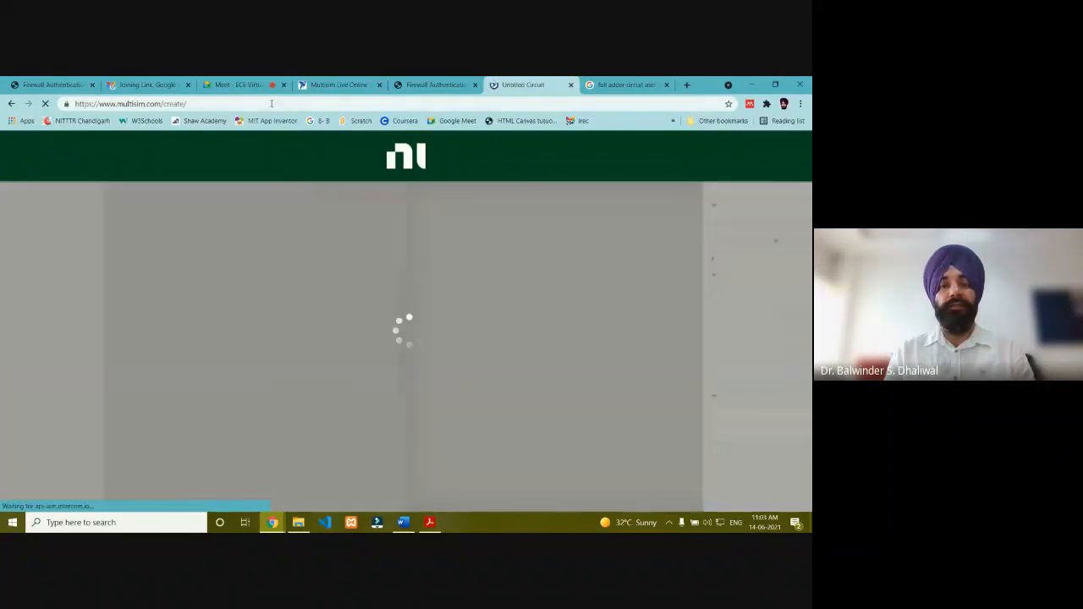
# Switch to the Google Meet call and read through the participants' questions in the in-call messages
pyautogui.click(245, 85)
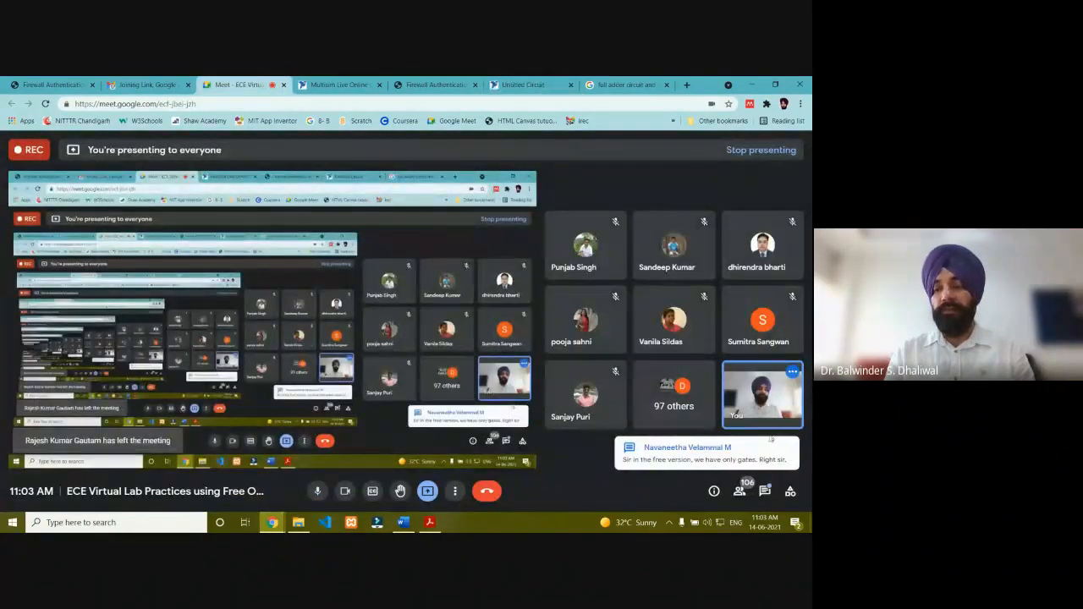
pyautogui.click(765, 492)
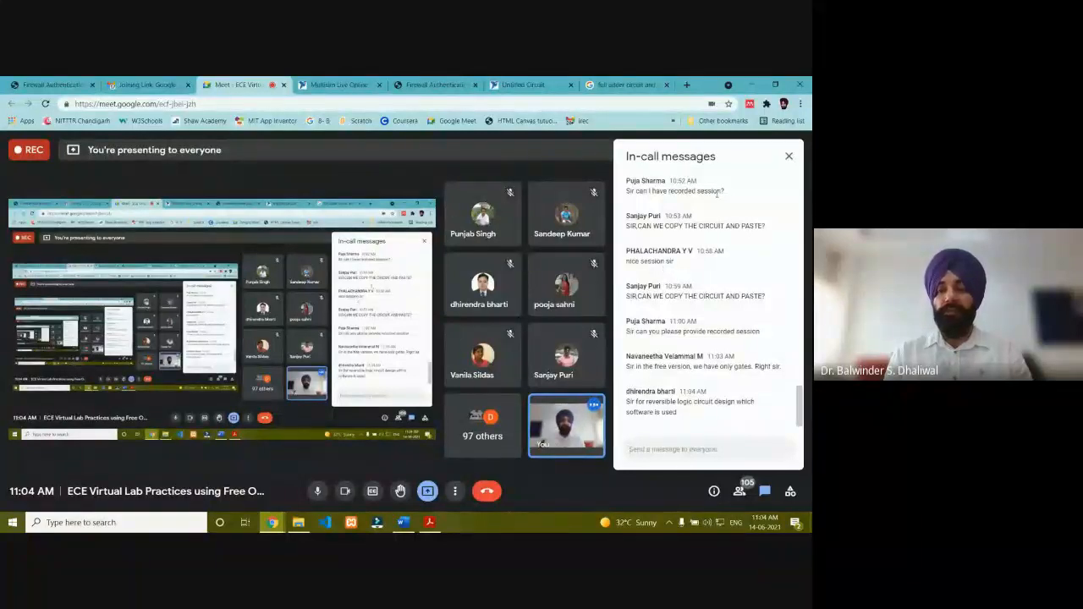
pyautogui.click(789, 157)
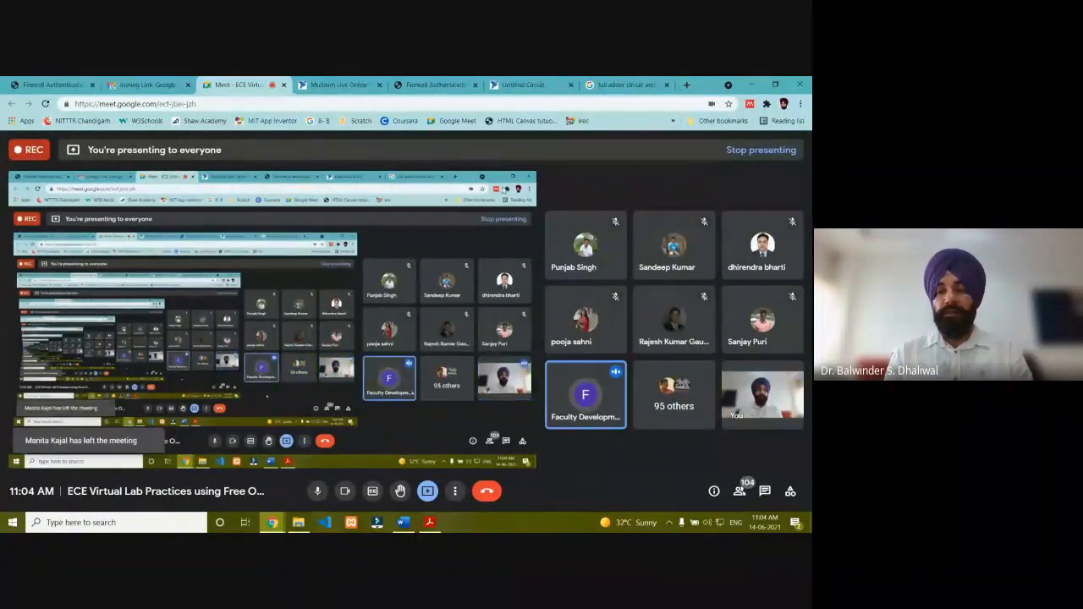
pyautogui.click(764, 491)
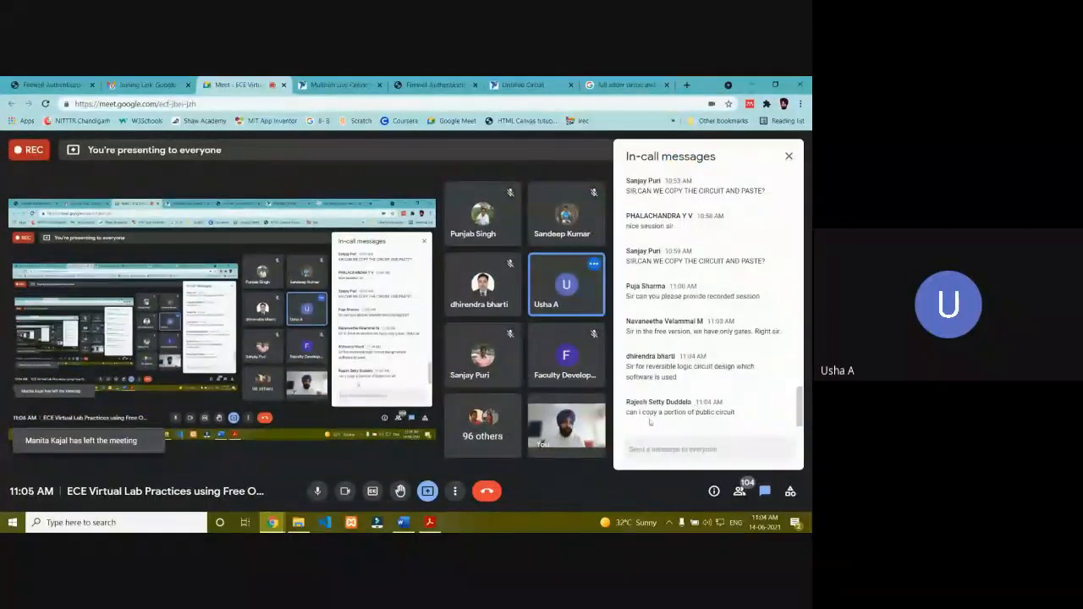
pyautogui.scroll(3, 656, 385)
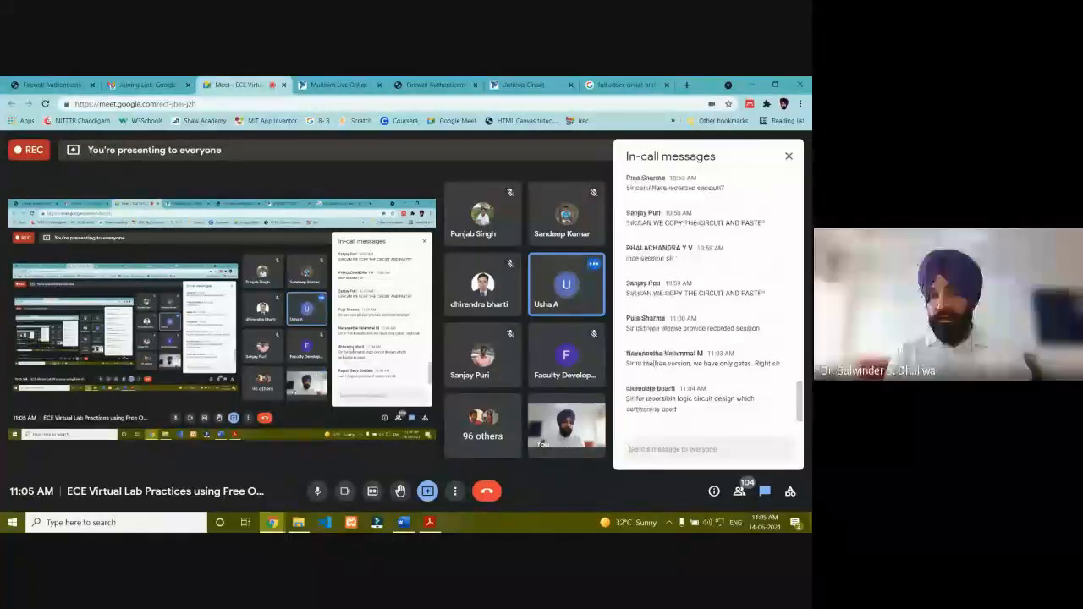
pyautogui.scroll(1, 656, 338)
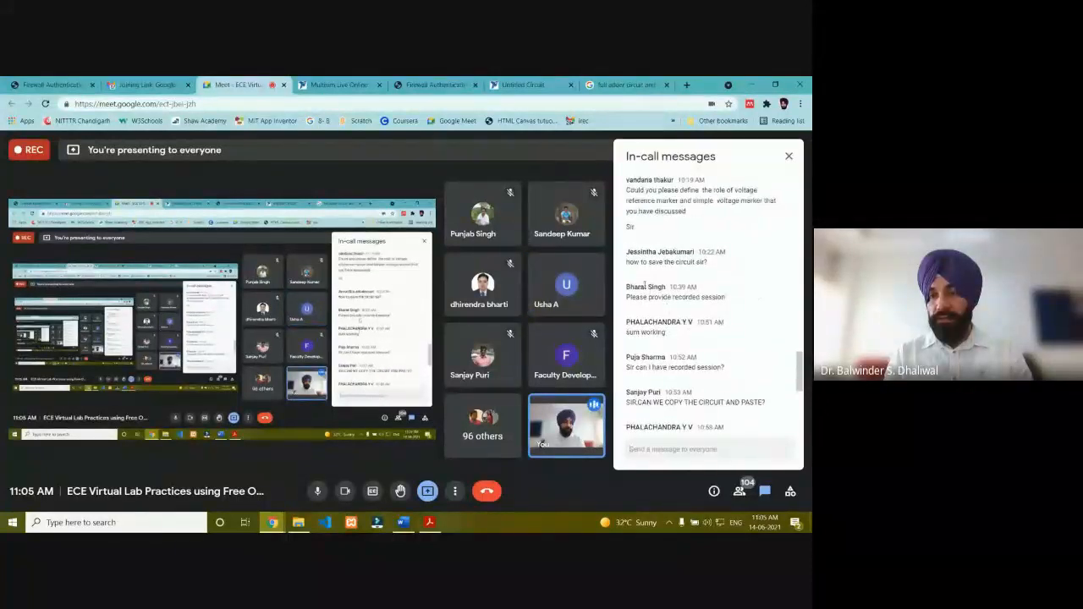
pyautogui.scroll(1, 659, 280)
pyautogui.scroll(-3, 702, 322)
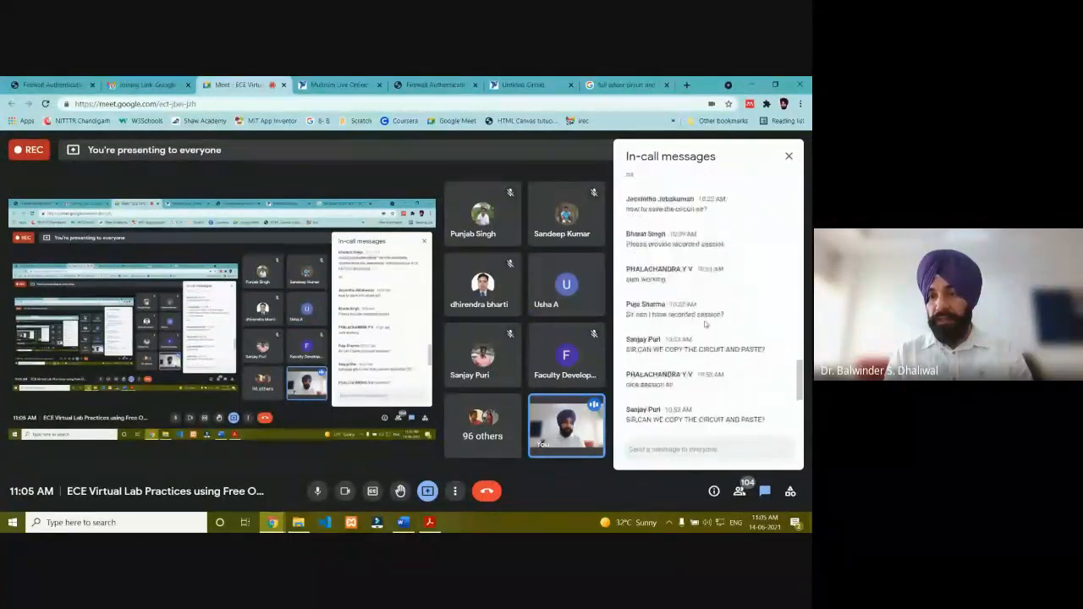
pyautogui.scroll(-4, 705, 324)
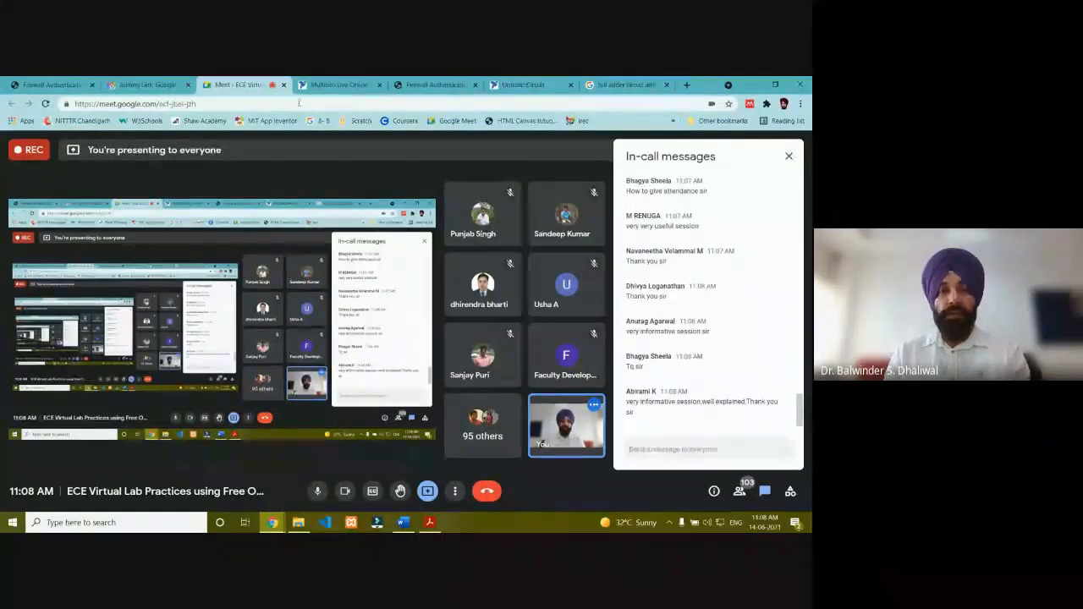
# Copy the Google Classroom code line from the joining-link e-mail in Gmail and send it to everyone in the Google Meet chat
pyautogui.click(160, 86)
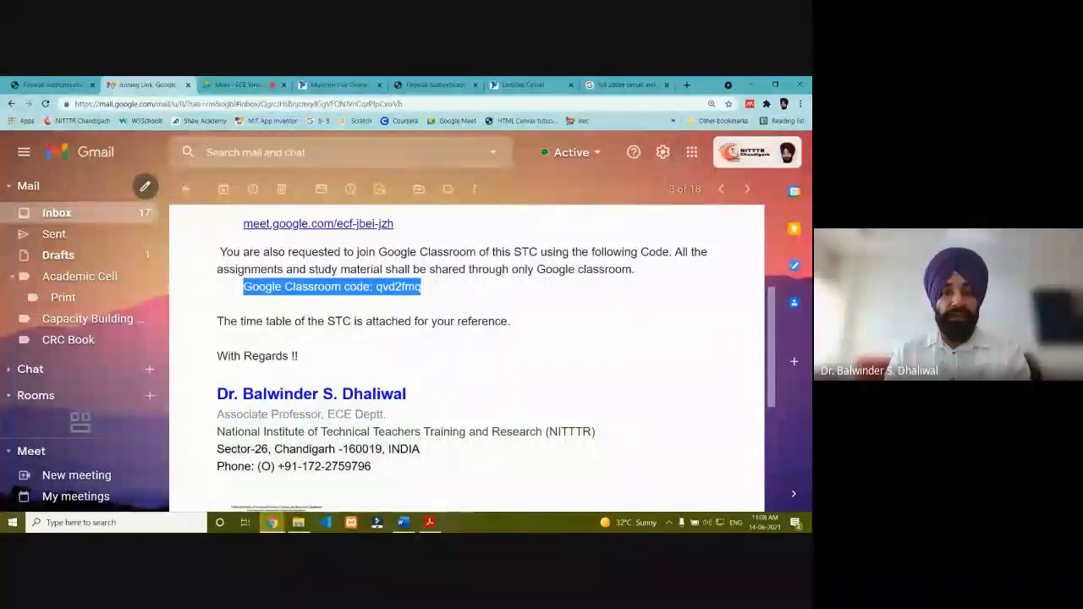
pyautogui.rightClick(303, 288)
pyautogui.click(326, 291)
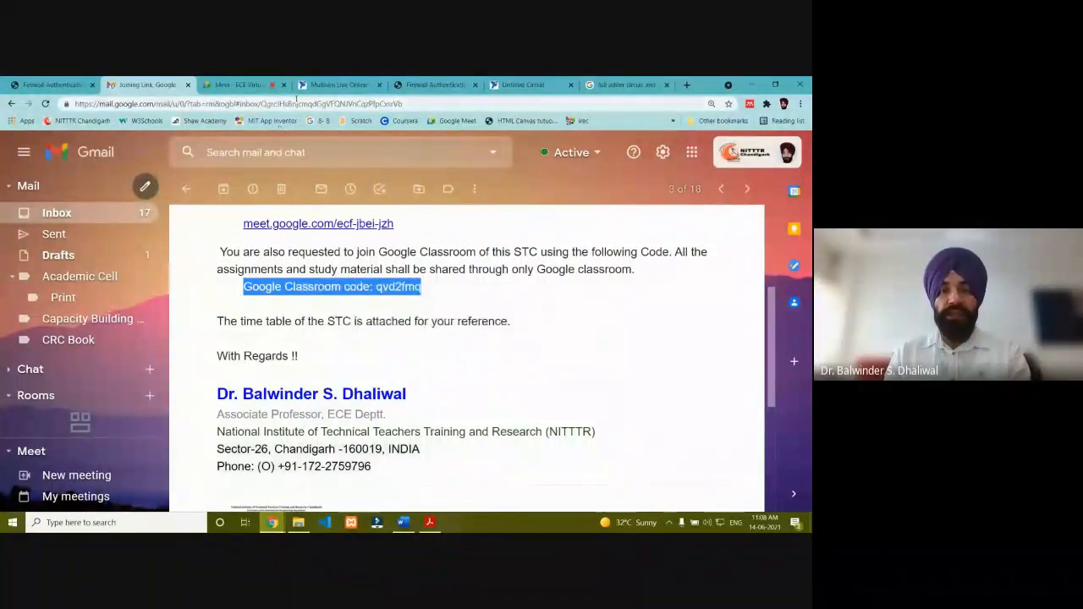
pyautogui.click(249, 85)
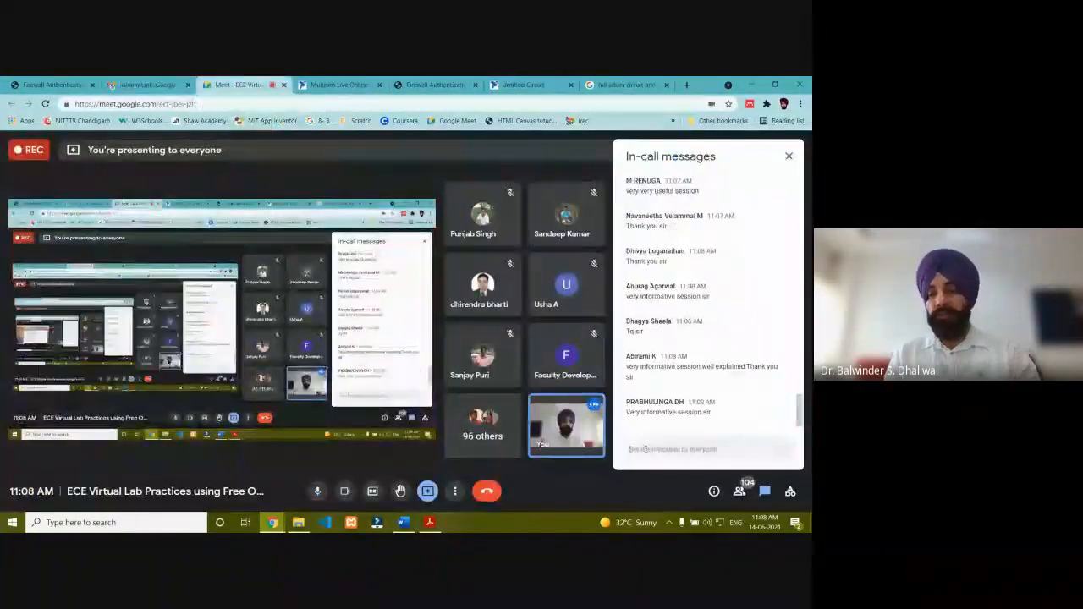
pyautogui.click(645, 449)
pyautogui.hotkey('ctrl', 'v')
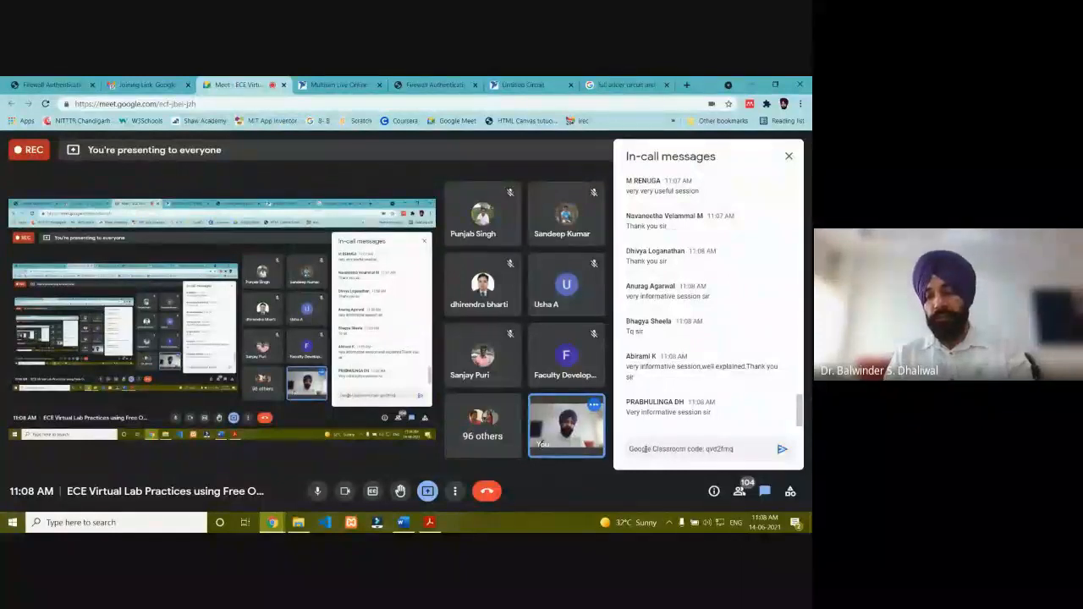
pyautogui.press('Return')
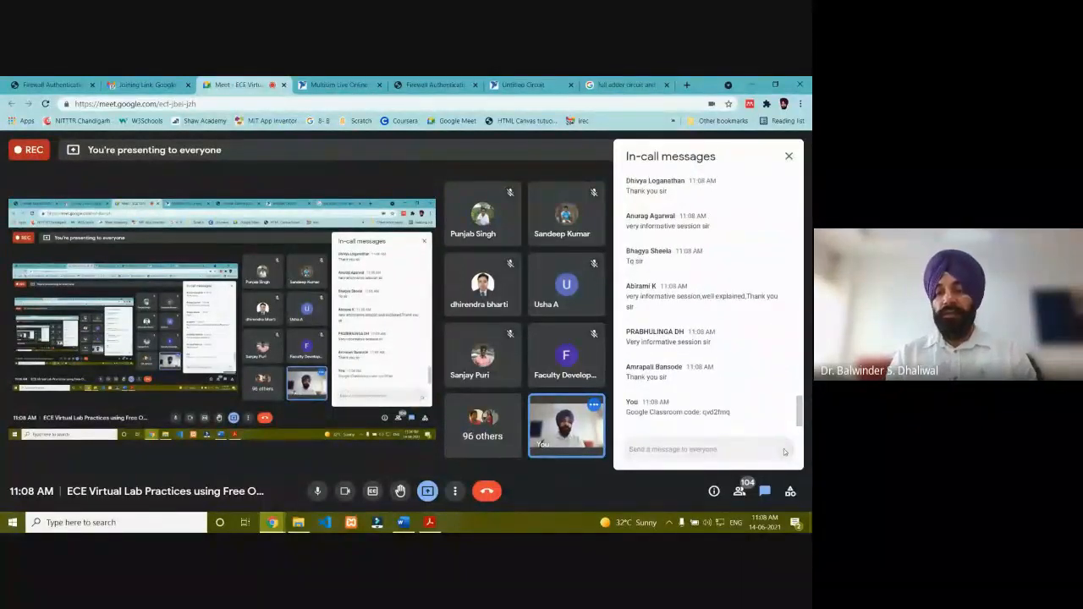